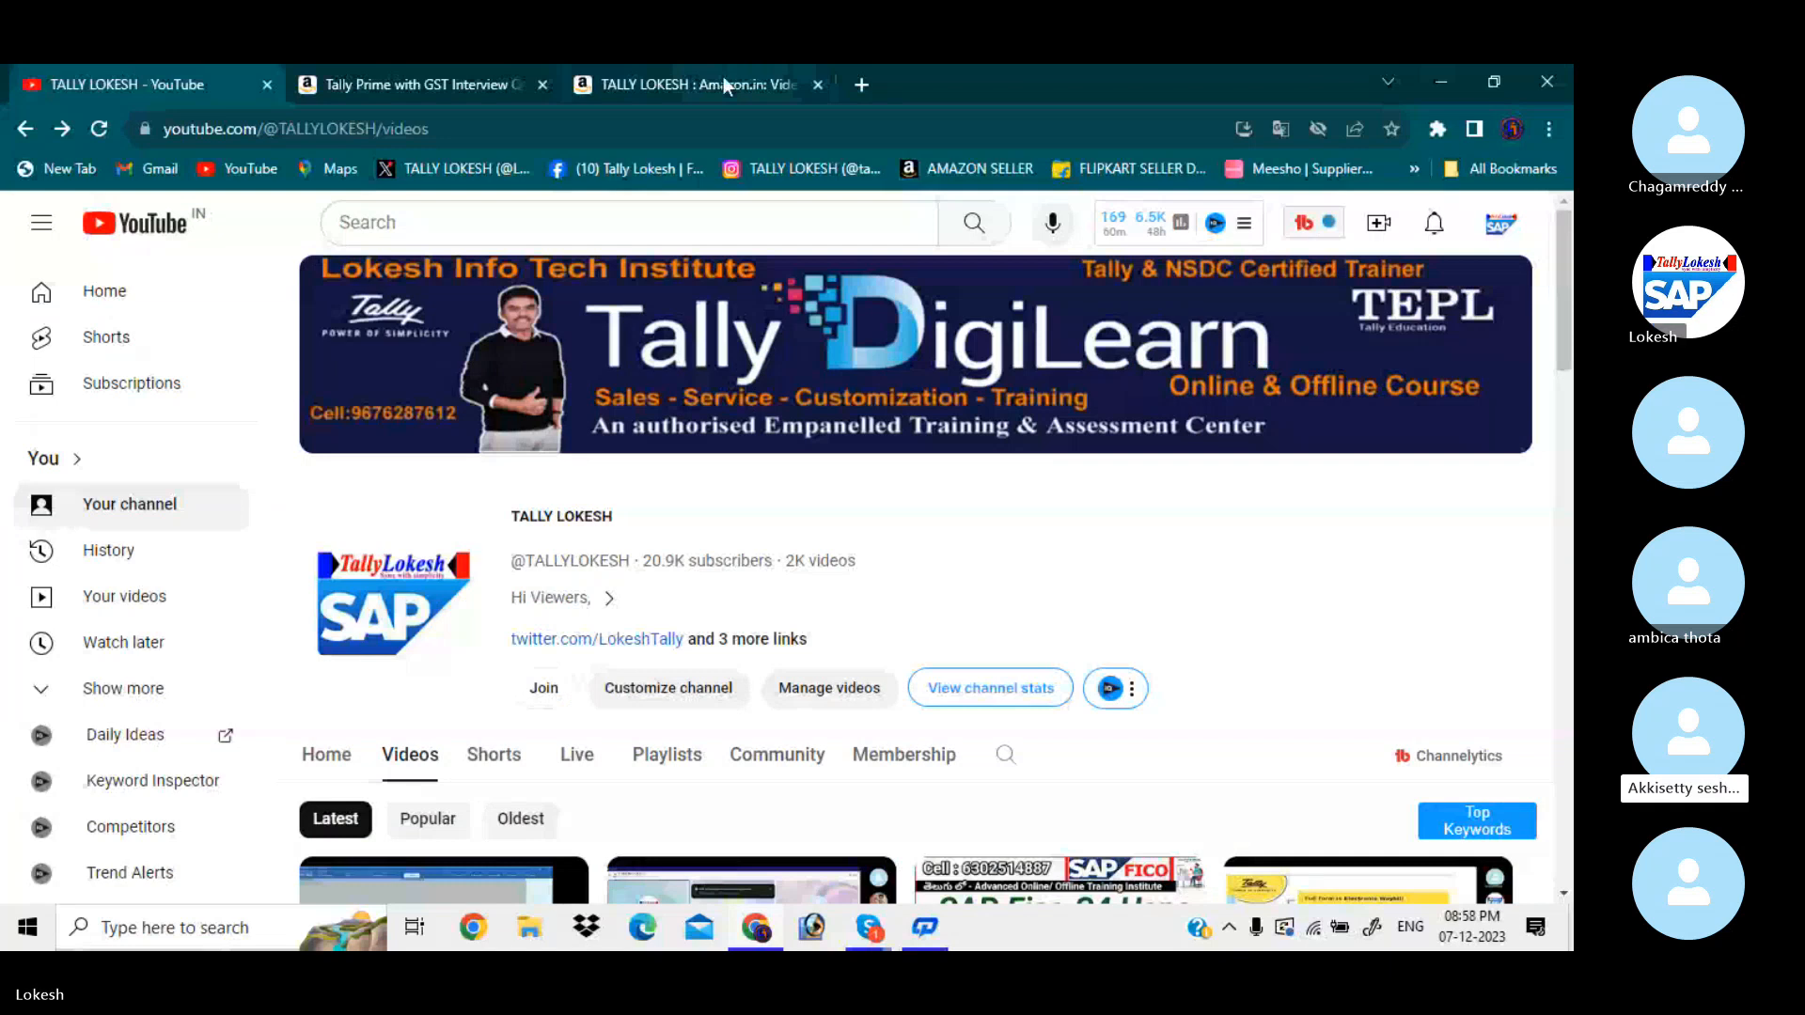
# Step: Show the Amazon listings for the TALLY LOKESH book and the Tally Prime with GST interview guide
pyautogui.click(725, 84)
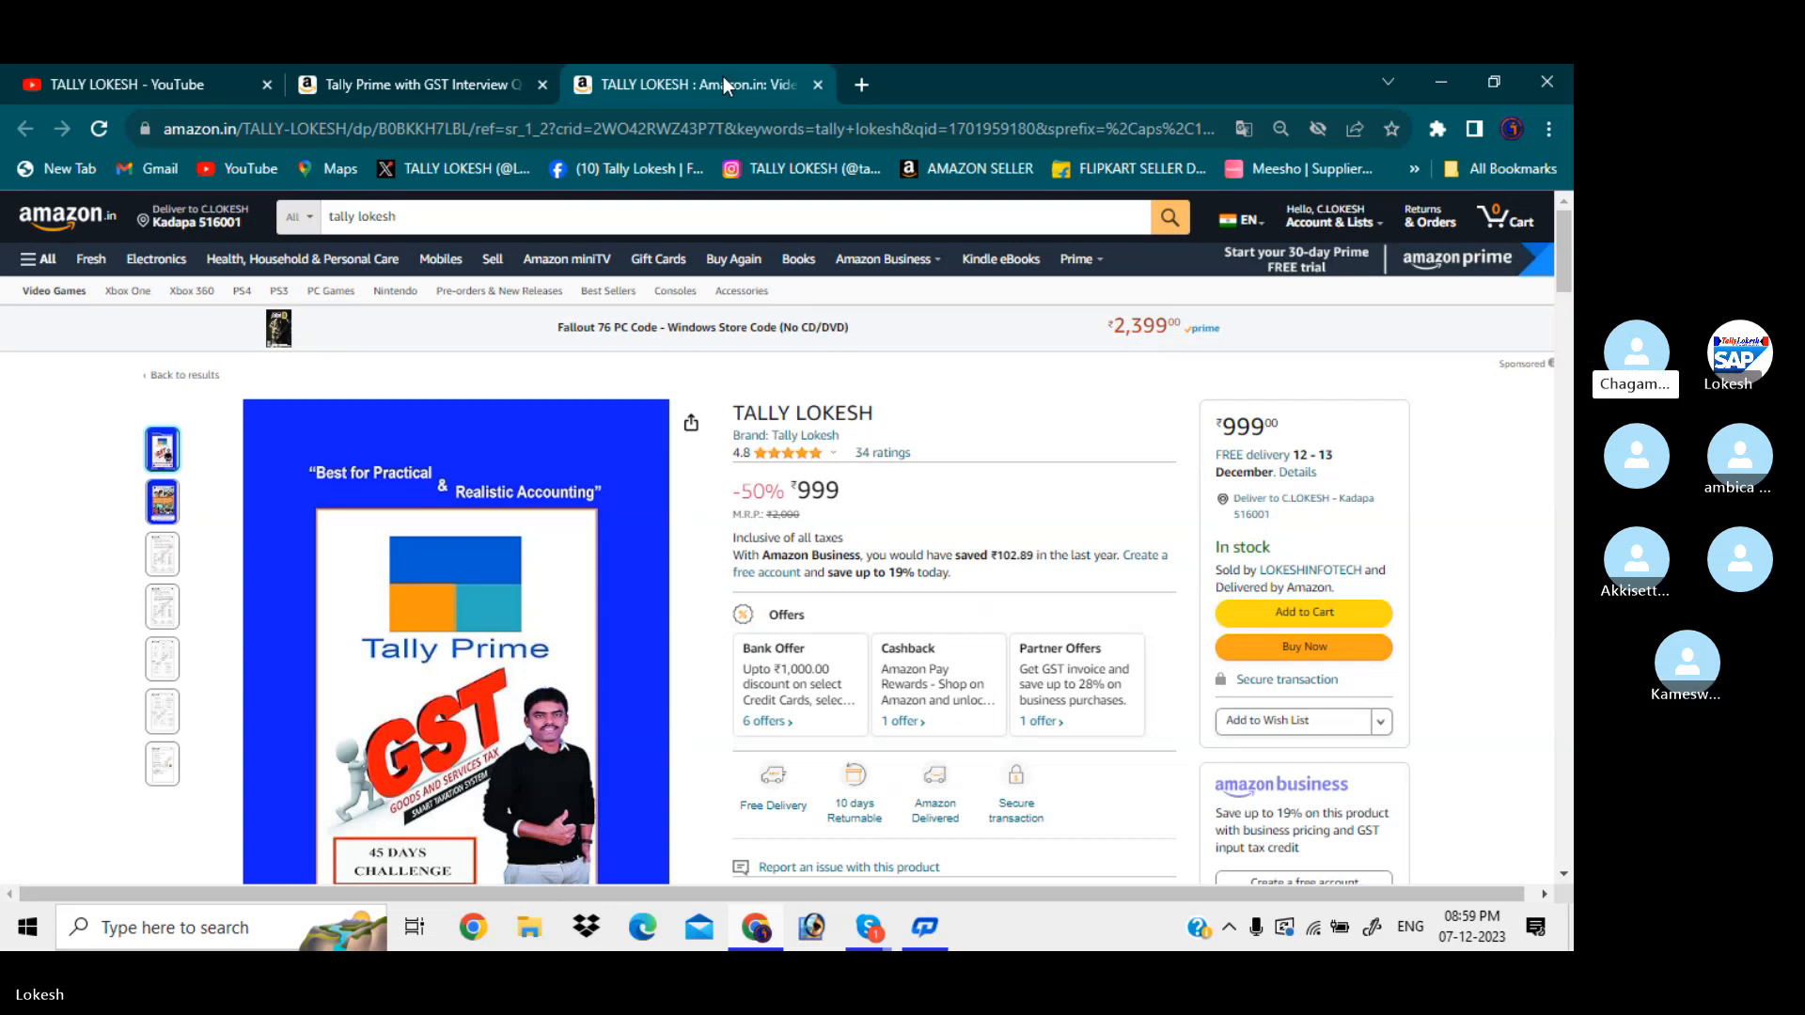
pyautogui.click(482, 66)
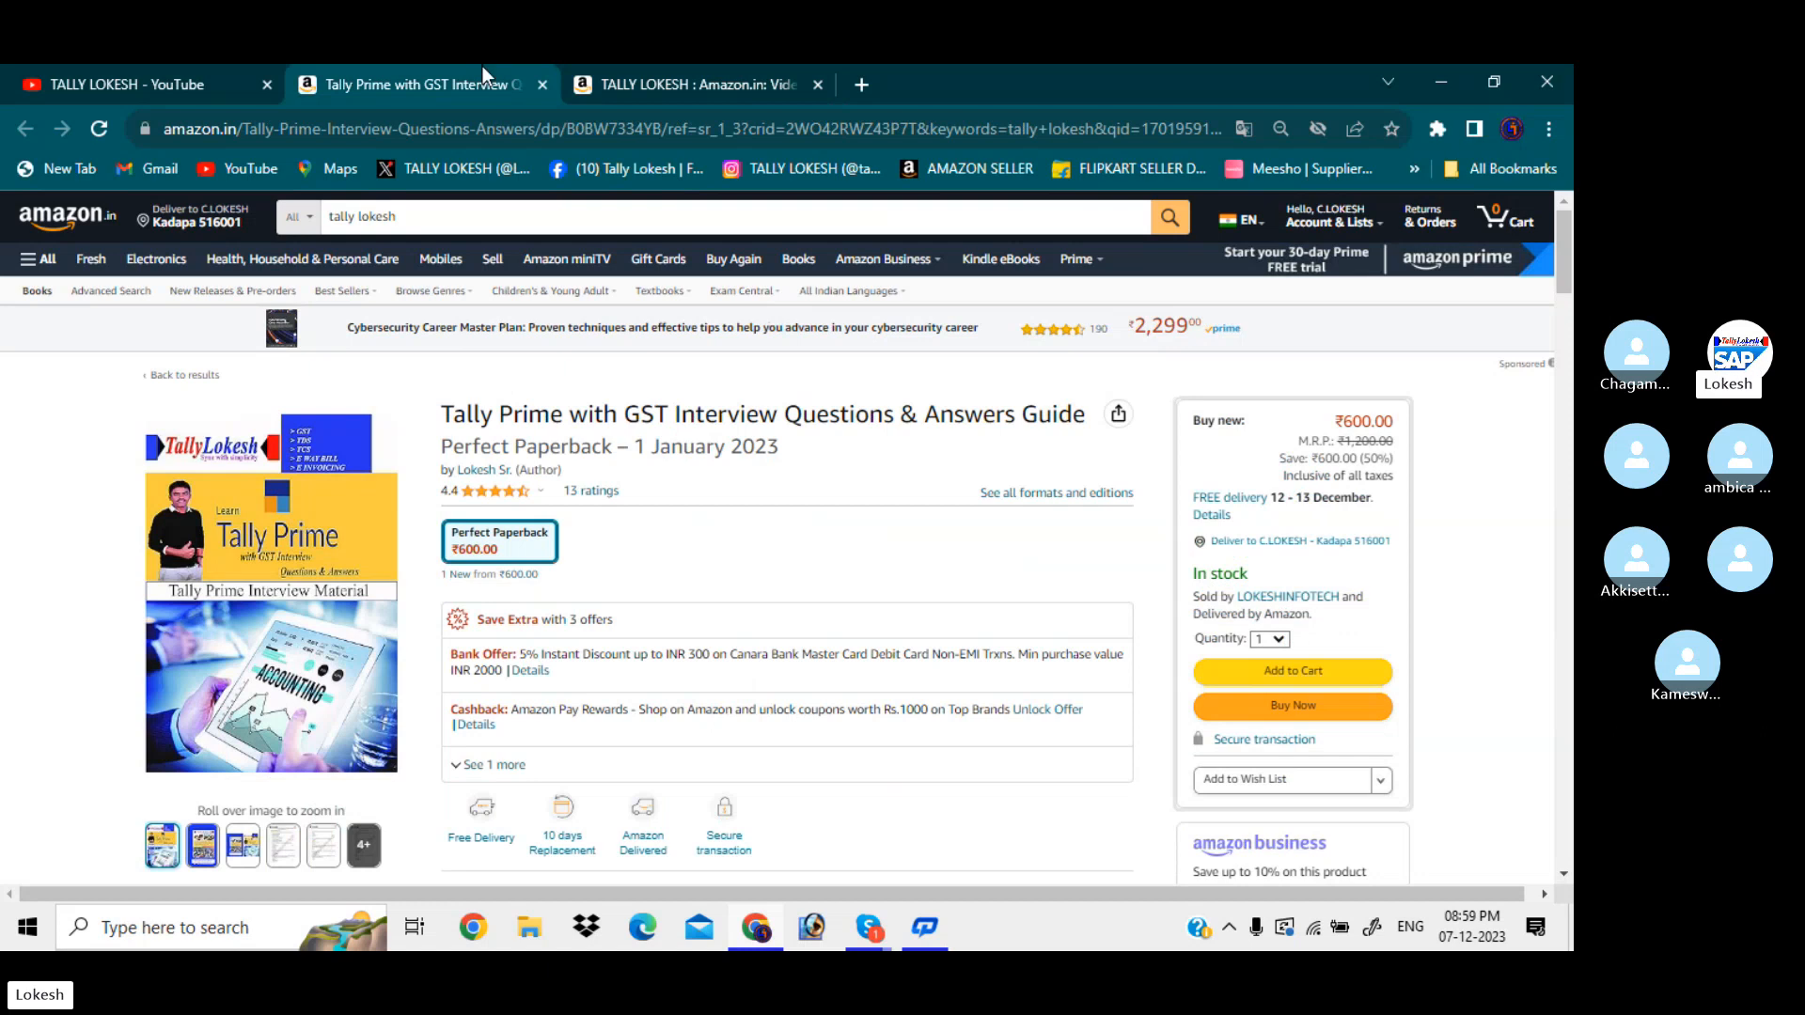
# Step: Switch to the Skype call and ring the last three participants listed as not on the call
pyautogui.moveTo(868, 927)
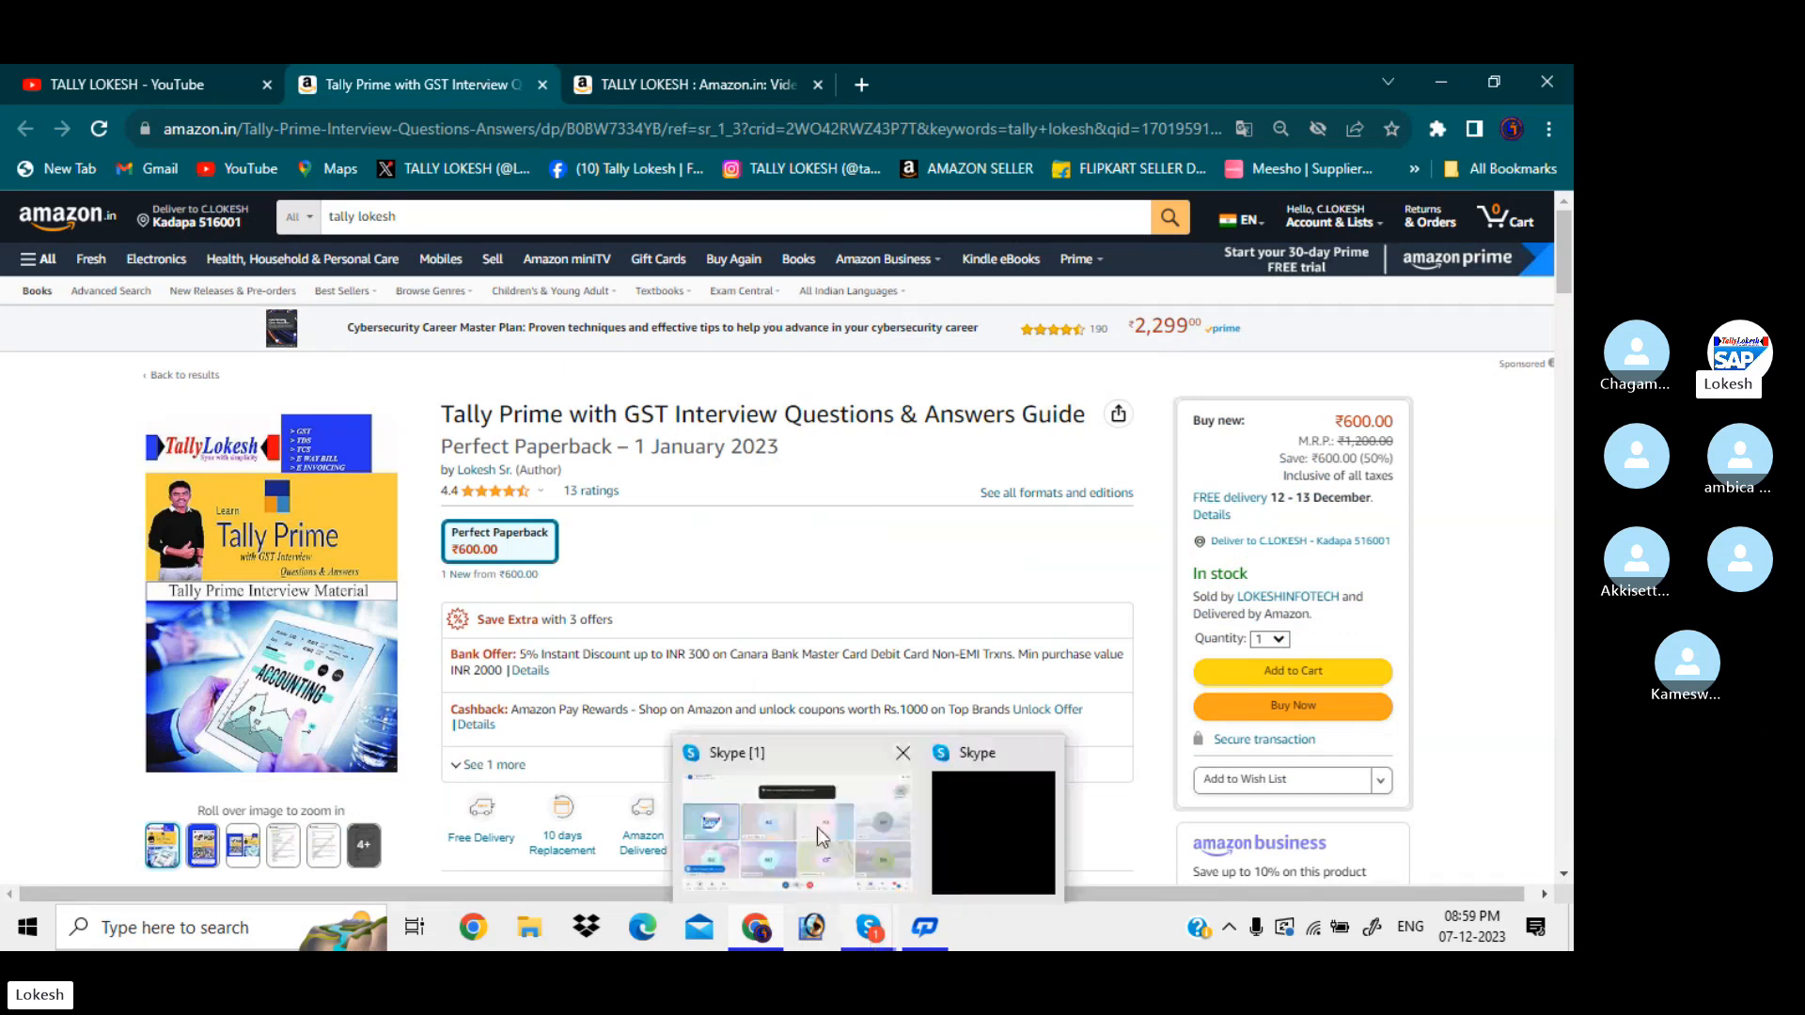
pyautogui.click(816, 827)
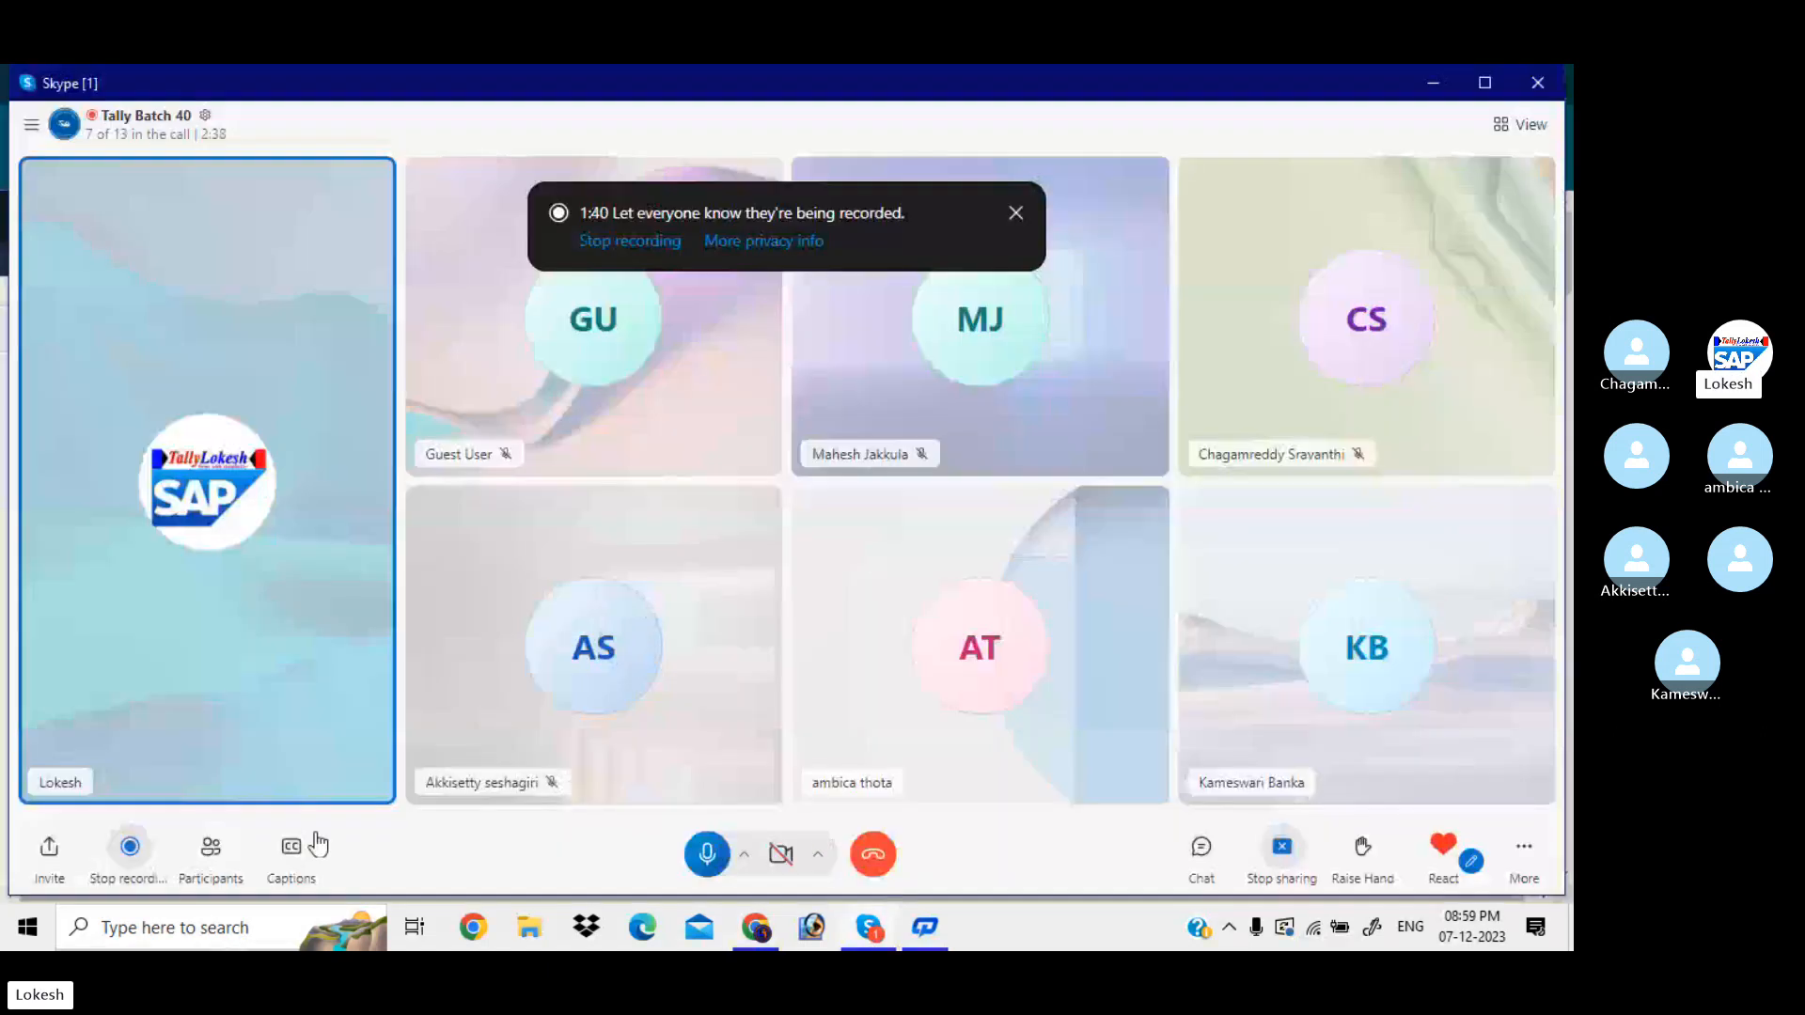
pyautogui.click(218, 850)
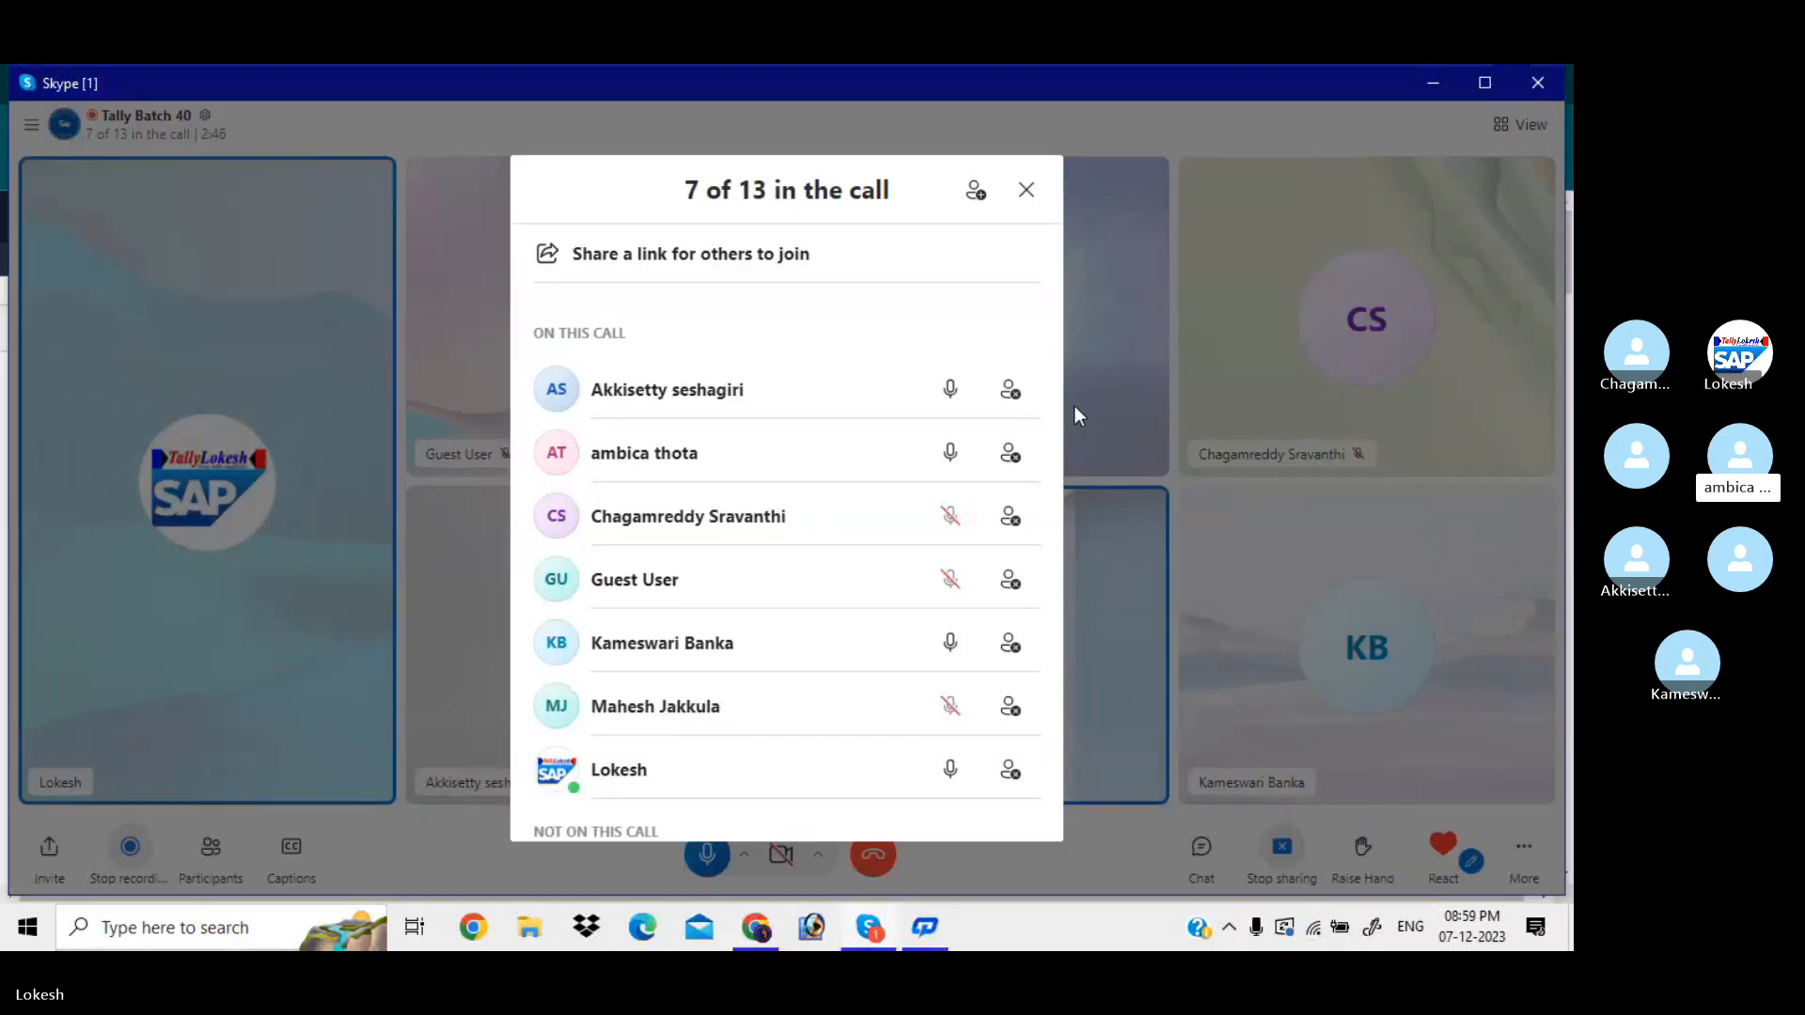
pyautogui.moveTo(1055, 393); pyautogui.dragTo(1058, 658)
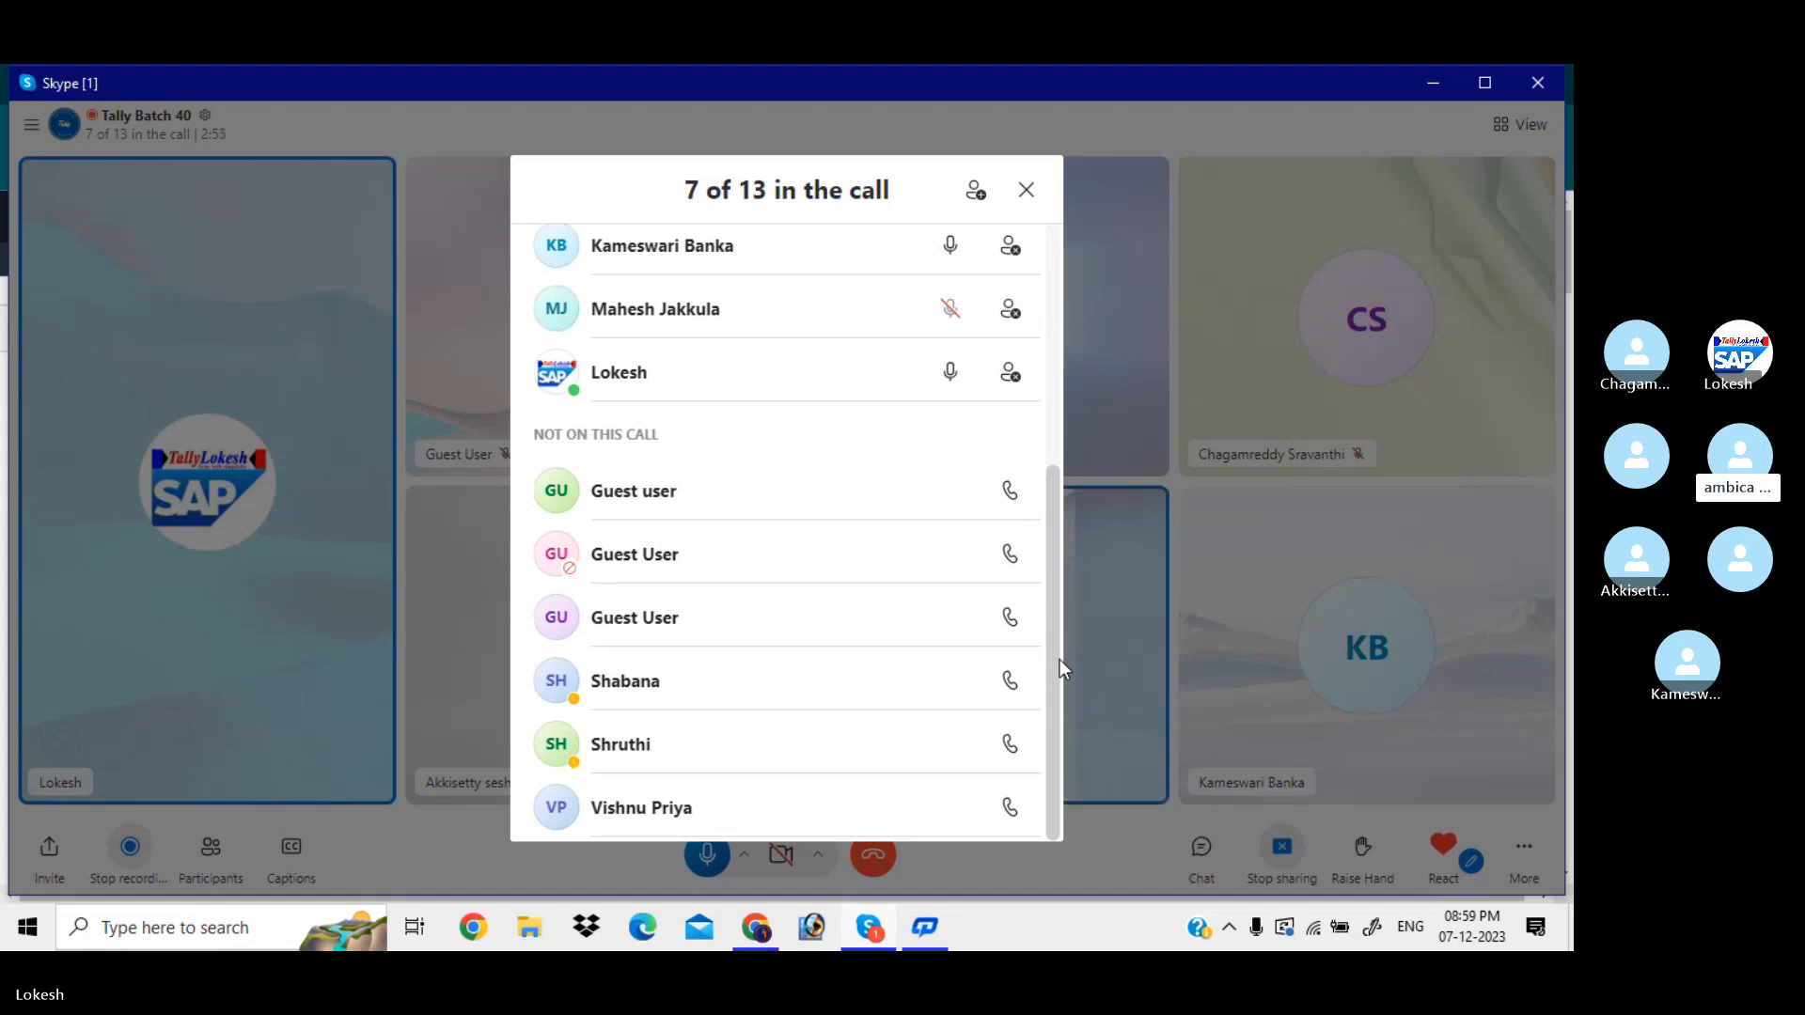
pyautogui.click(1020, 688)
pyautogui.click(1013, 748)
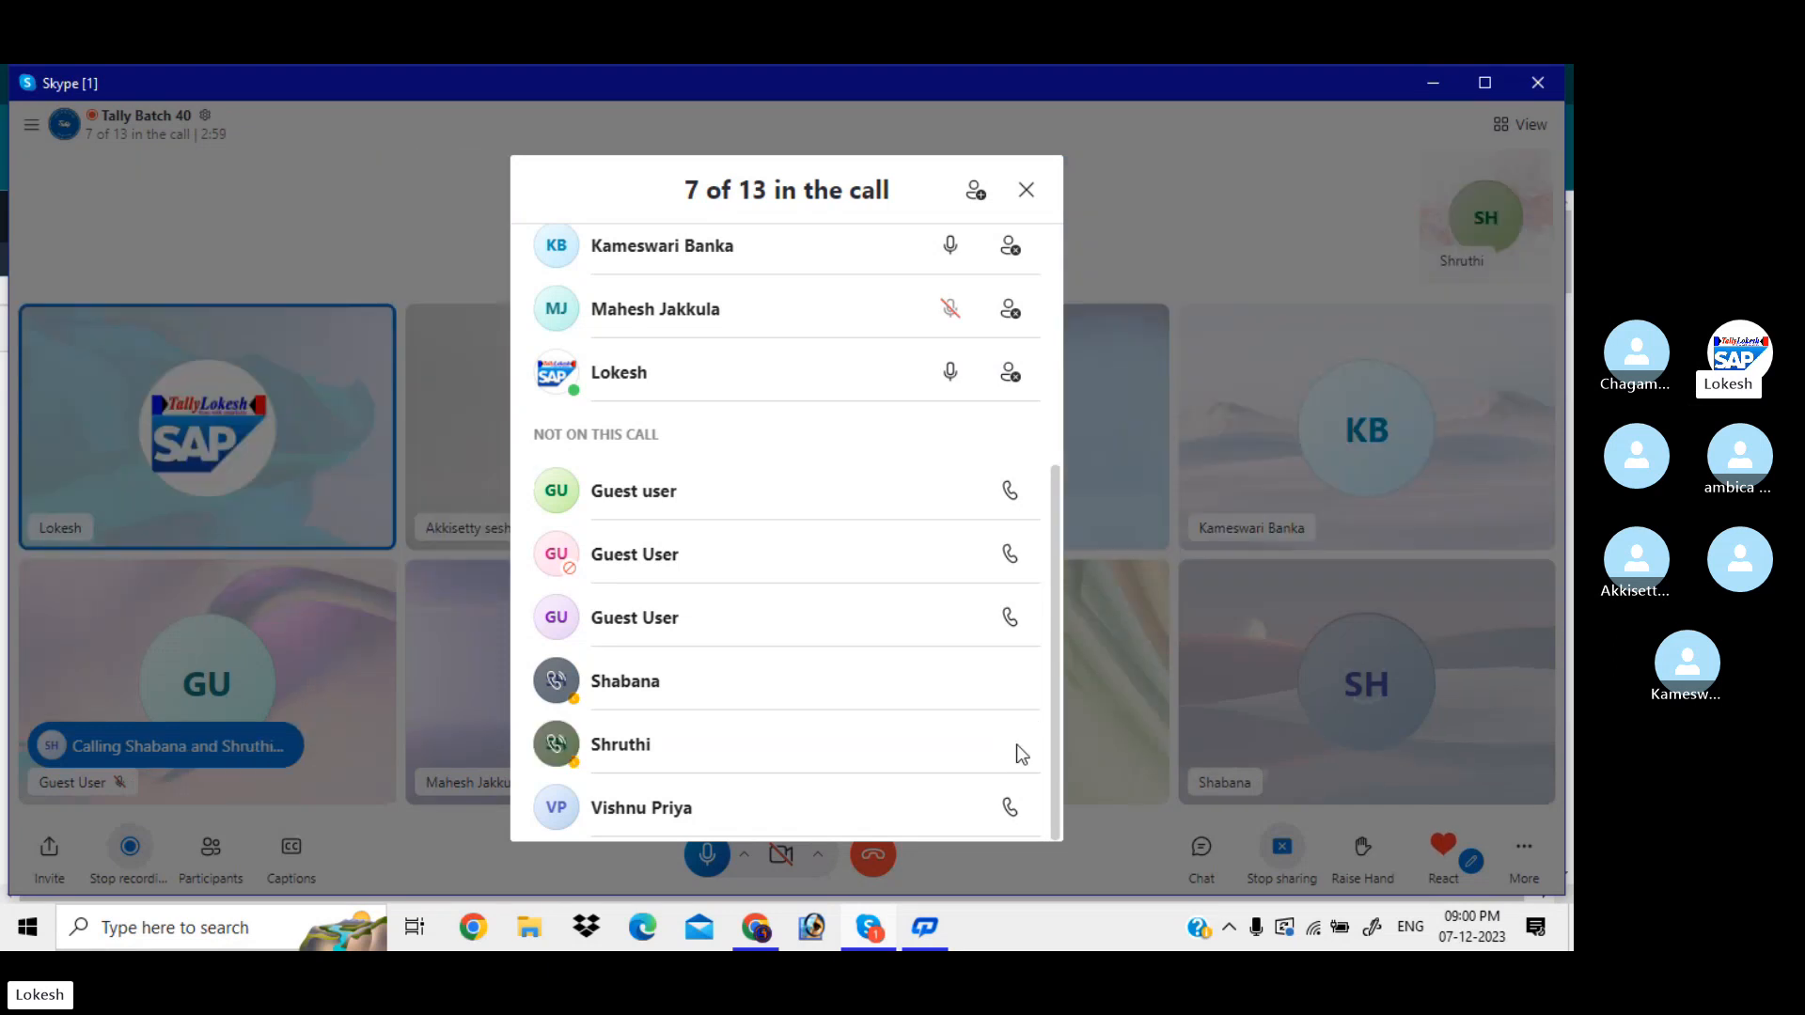
pyautogui.click(1011, 808)
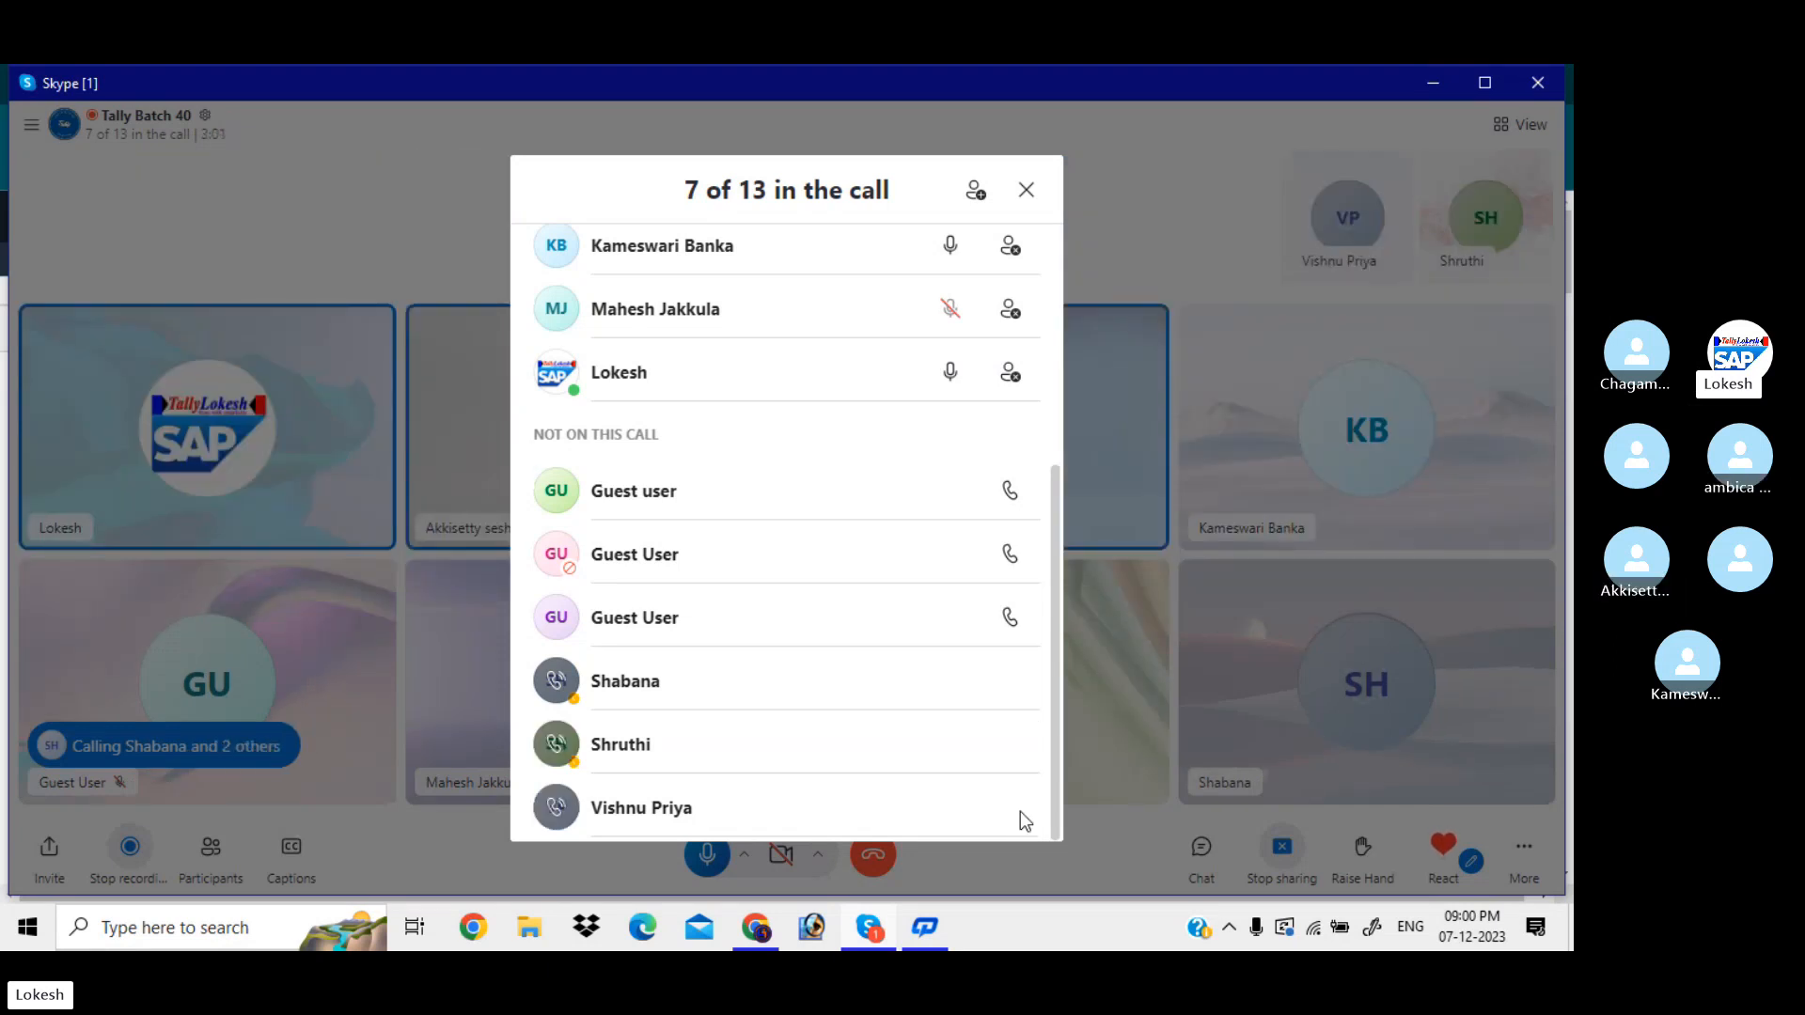
pyautogui.click(1027, 191)
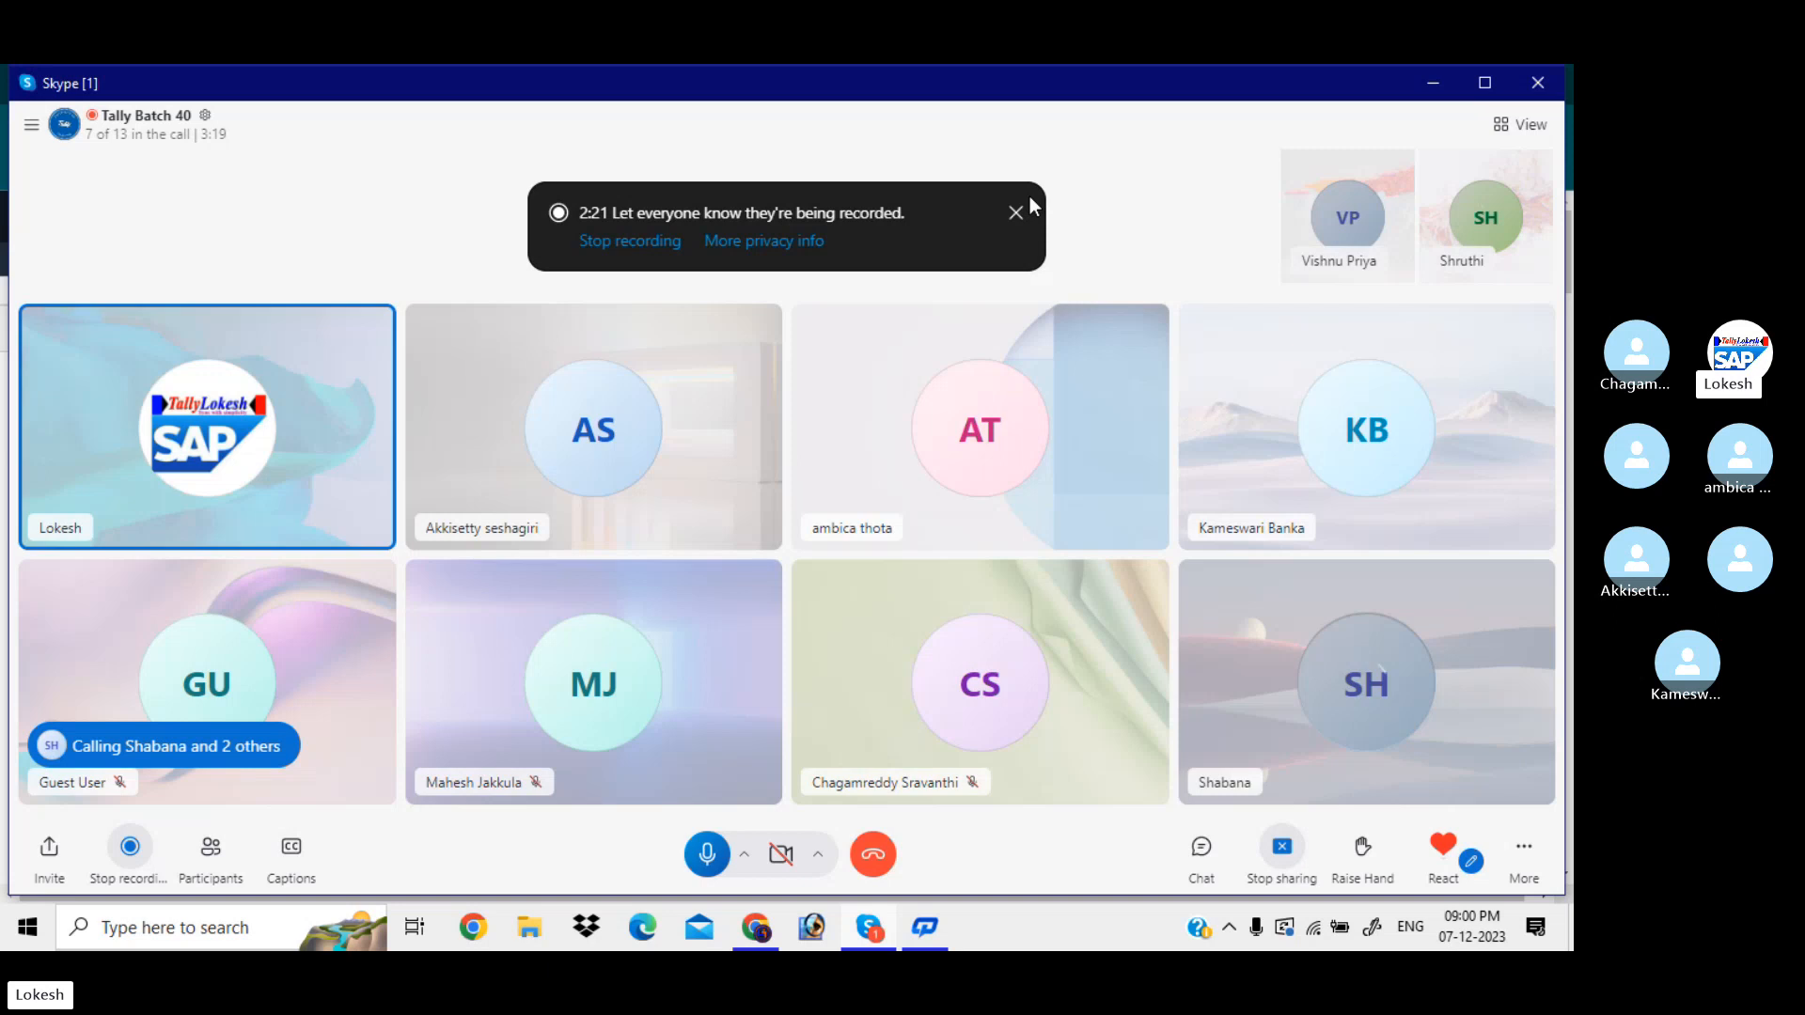
pyautogui.click(1431, 94)
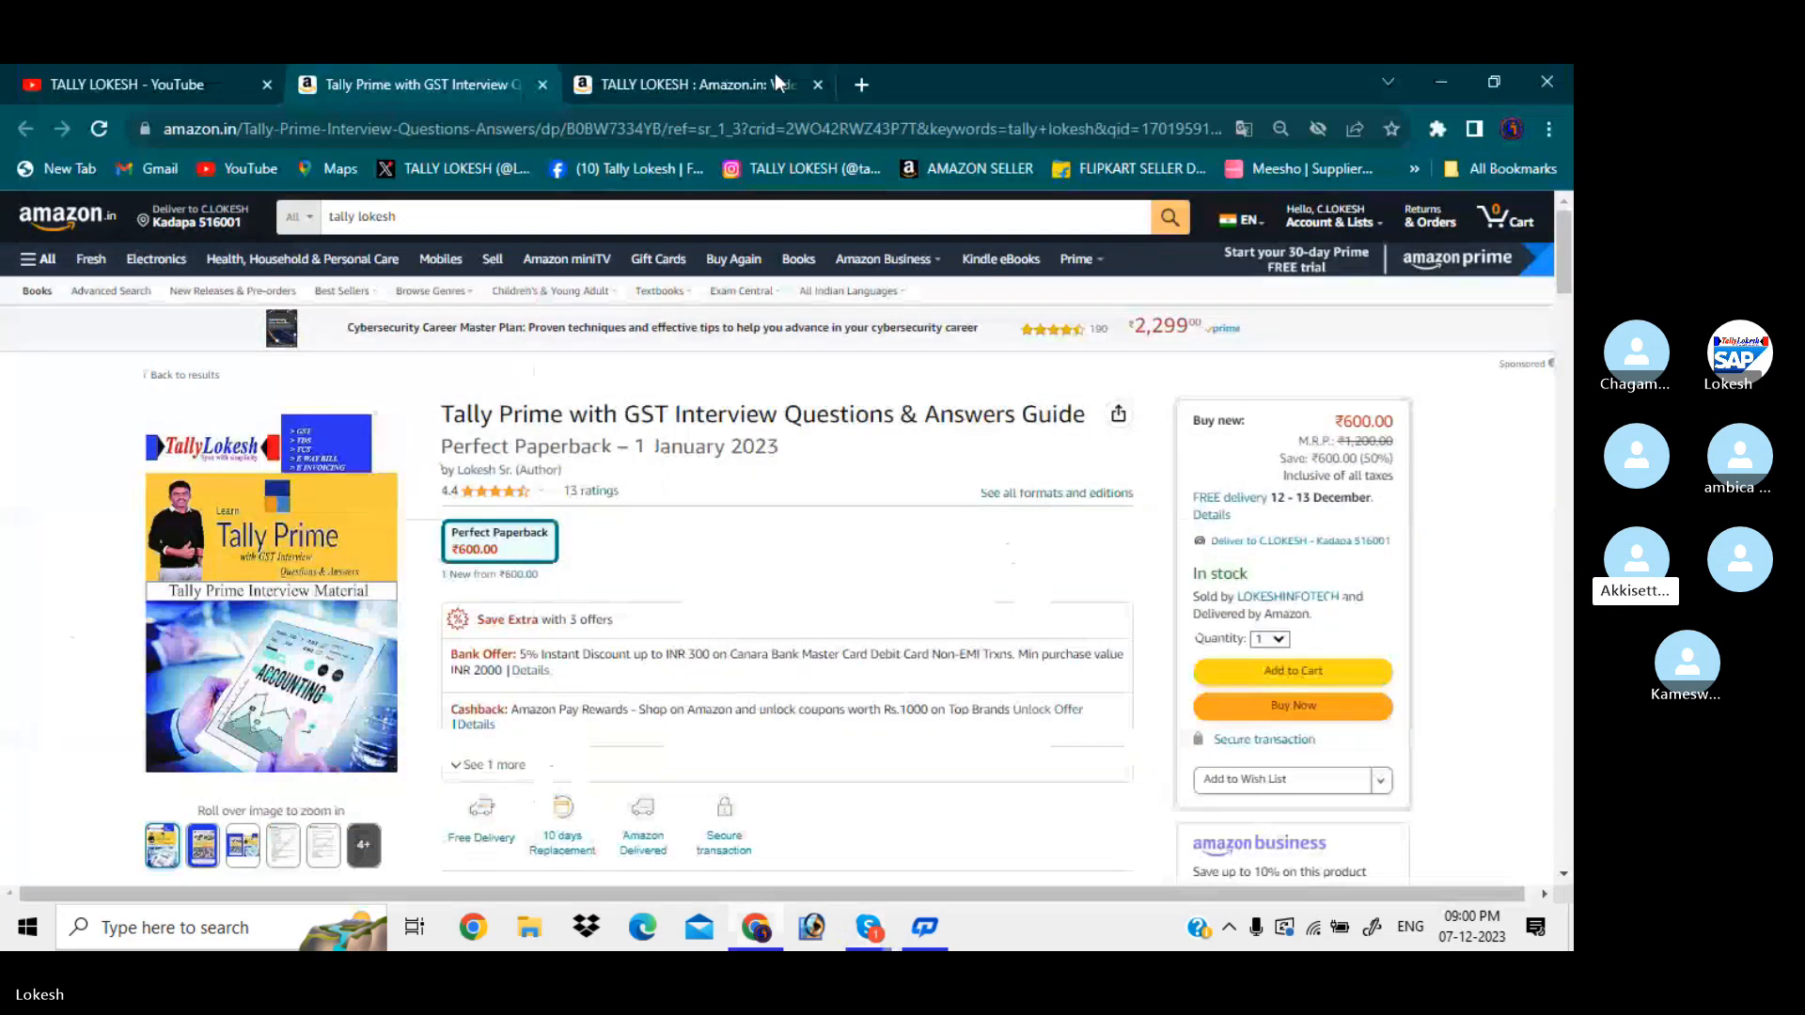
# Step: Examine the TALLY LOKESH YouTube channel's videos page and the two Amazon book listings
pyautogui.click(203, 81)
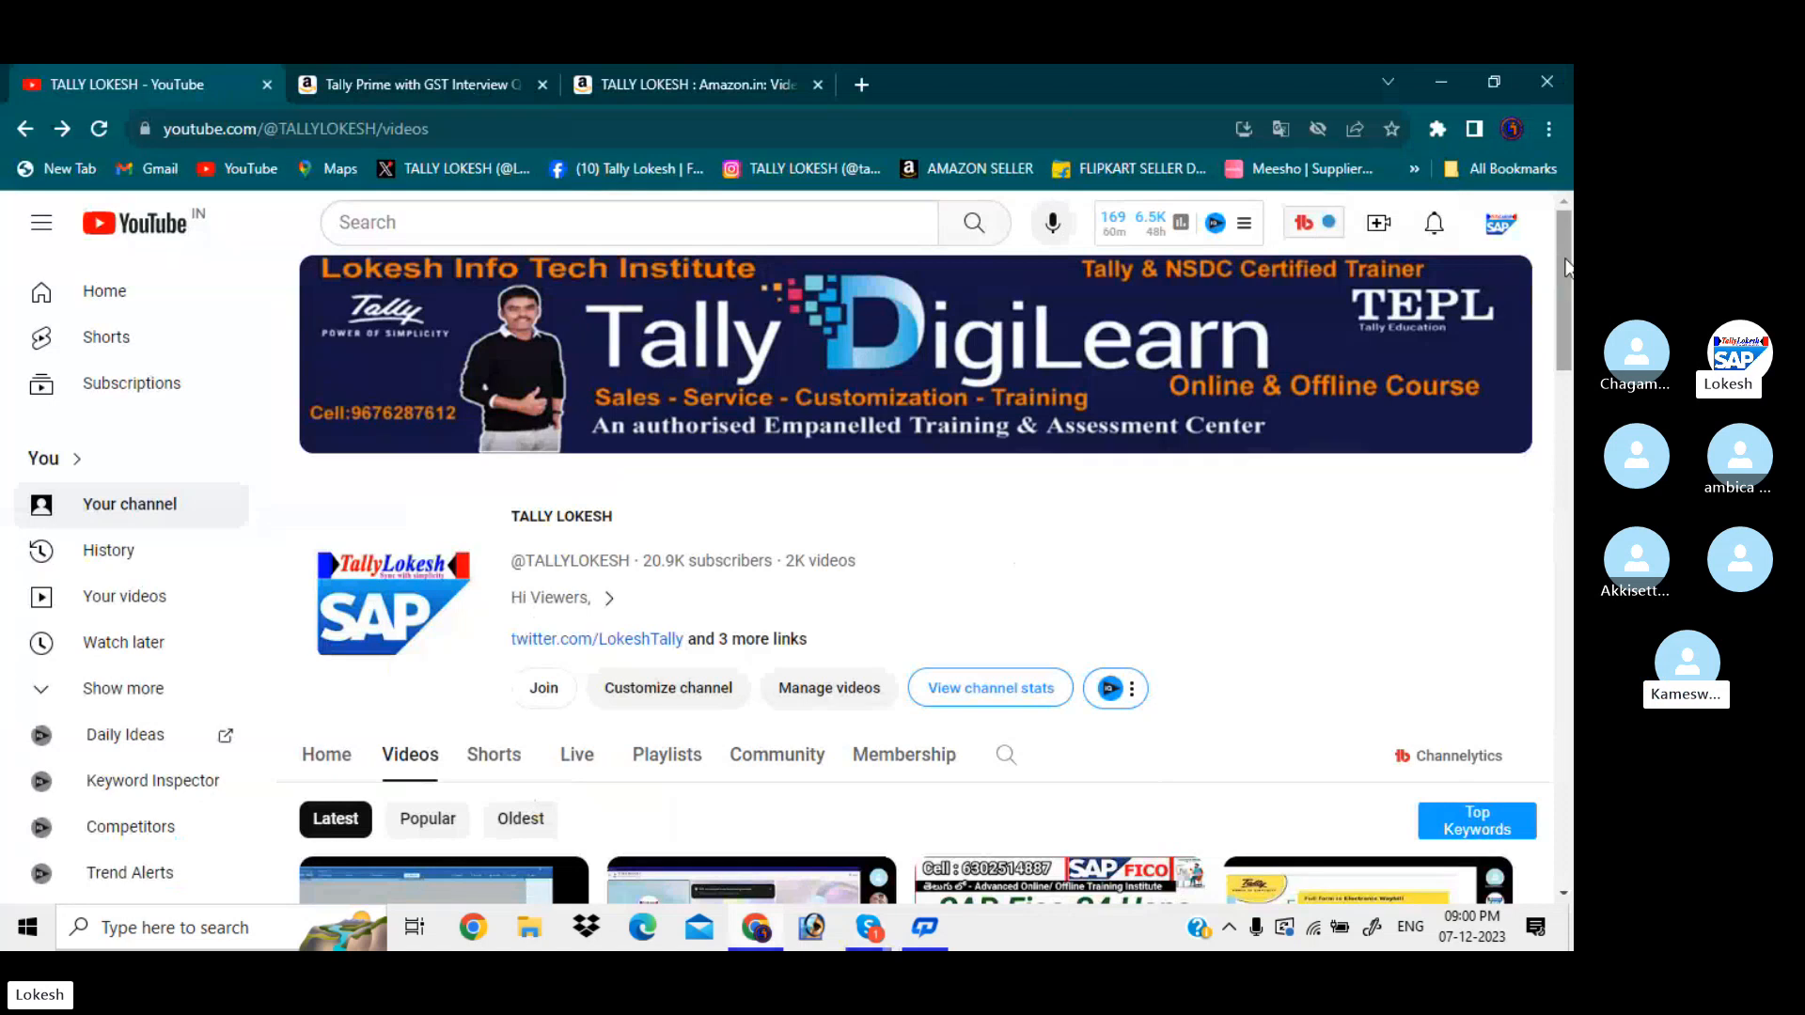
pyautogui.moveTo(1568, 269)
pyautogui.mouseDown()
pyautogui.moveTo(1568, 293)
pyautogui.moveTo(1569, 238)
pyautogui.mouseUp()
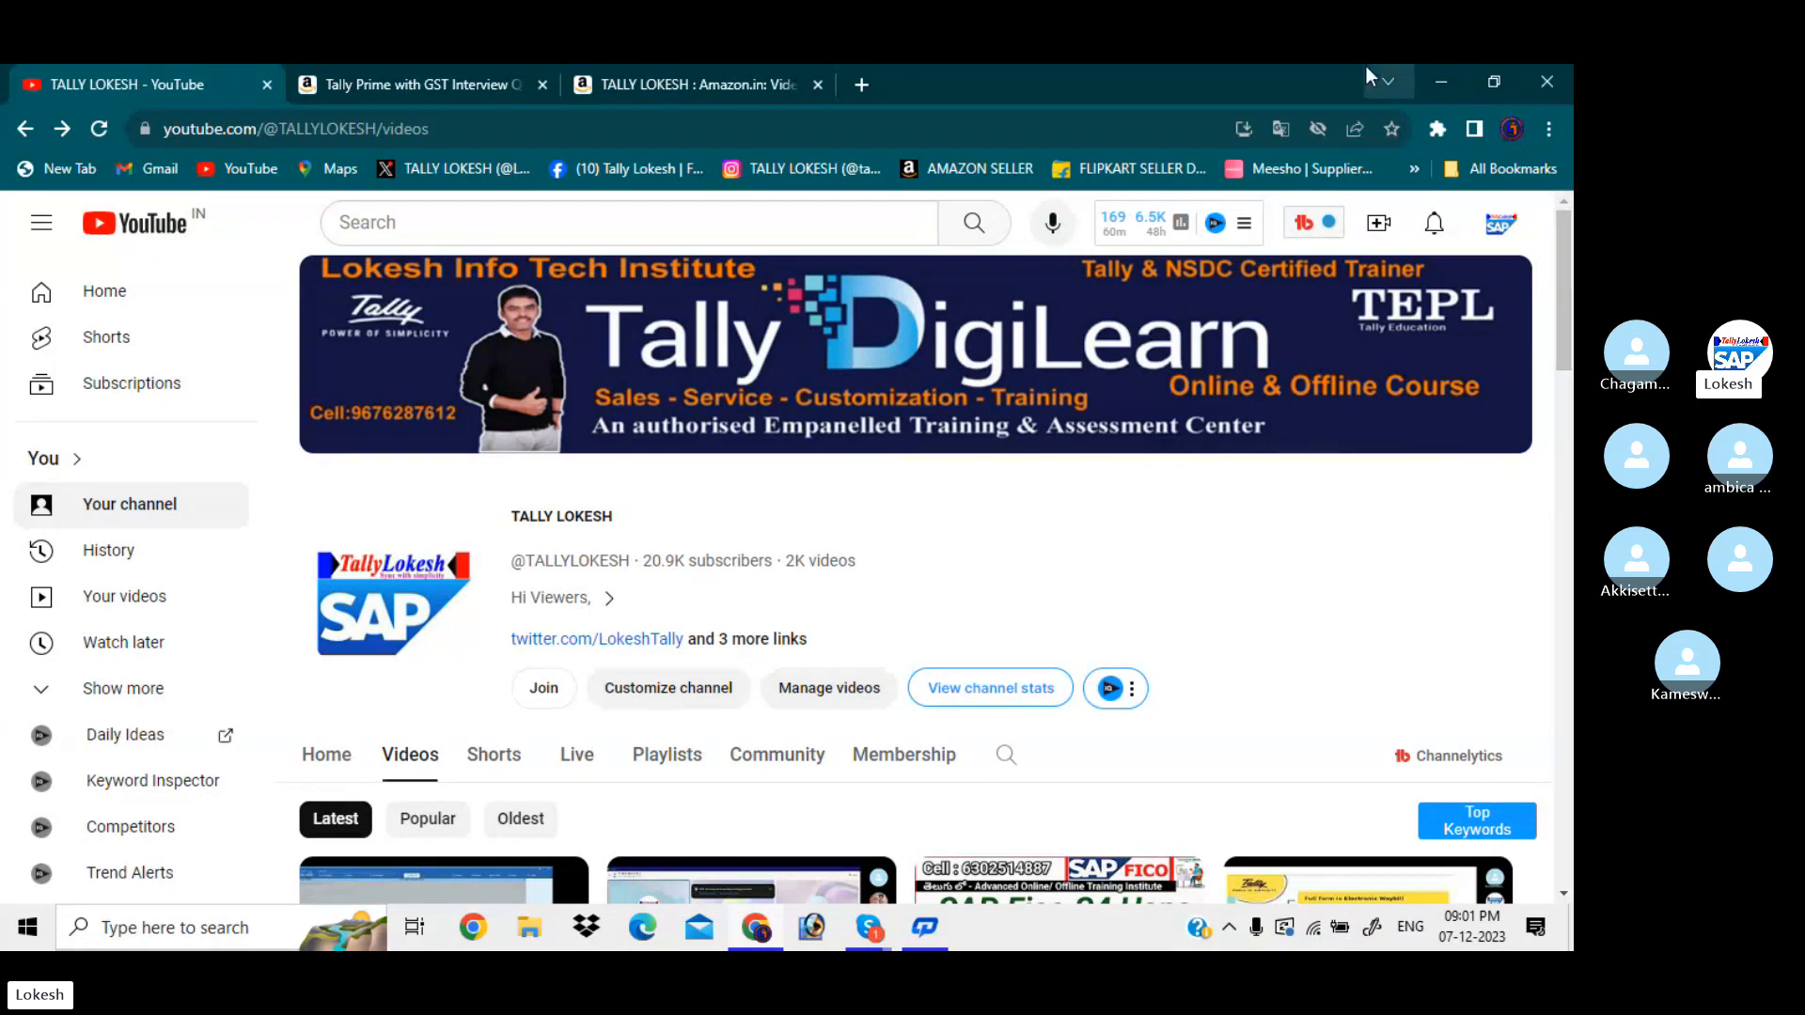
pyautogui.click(499, 83)
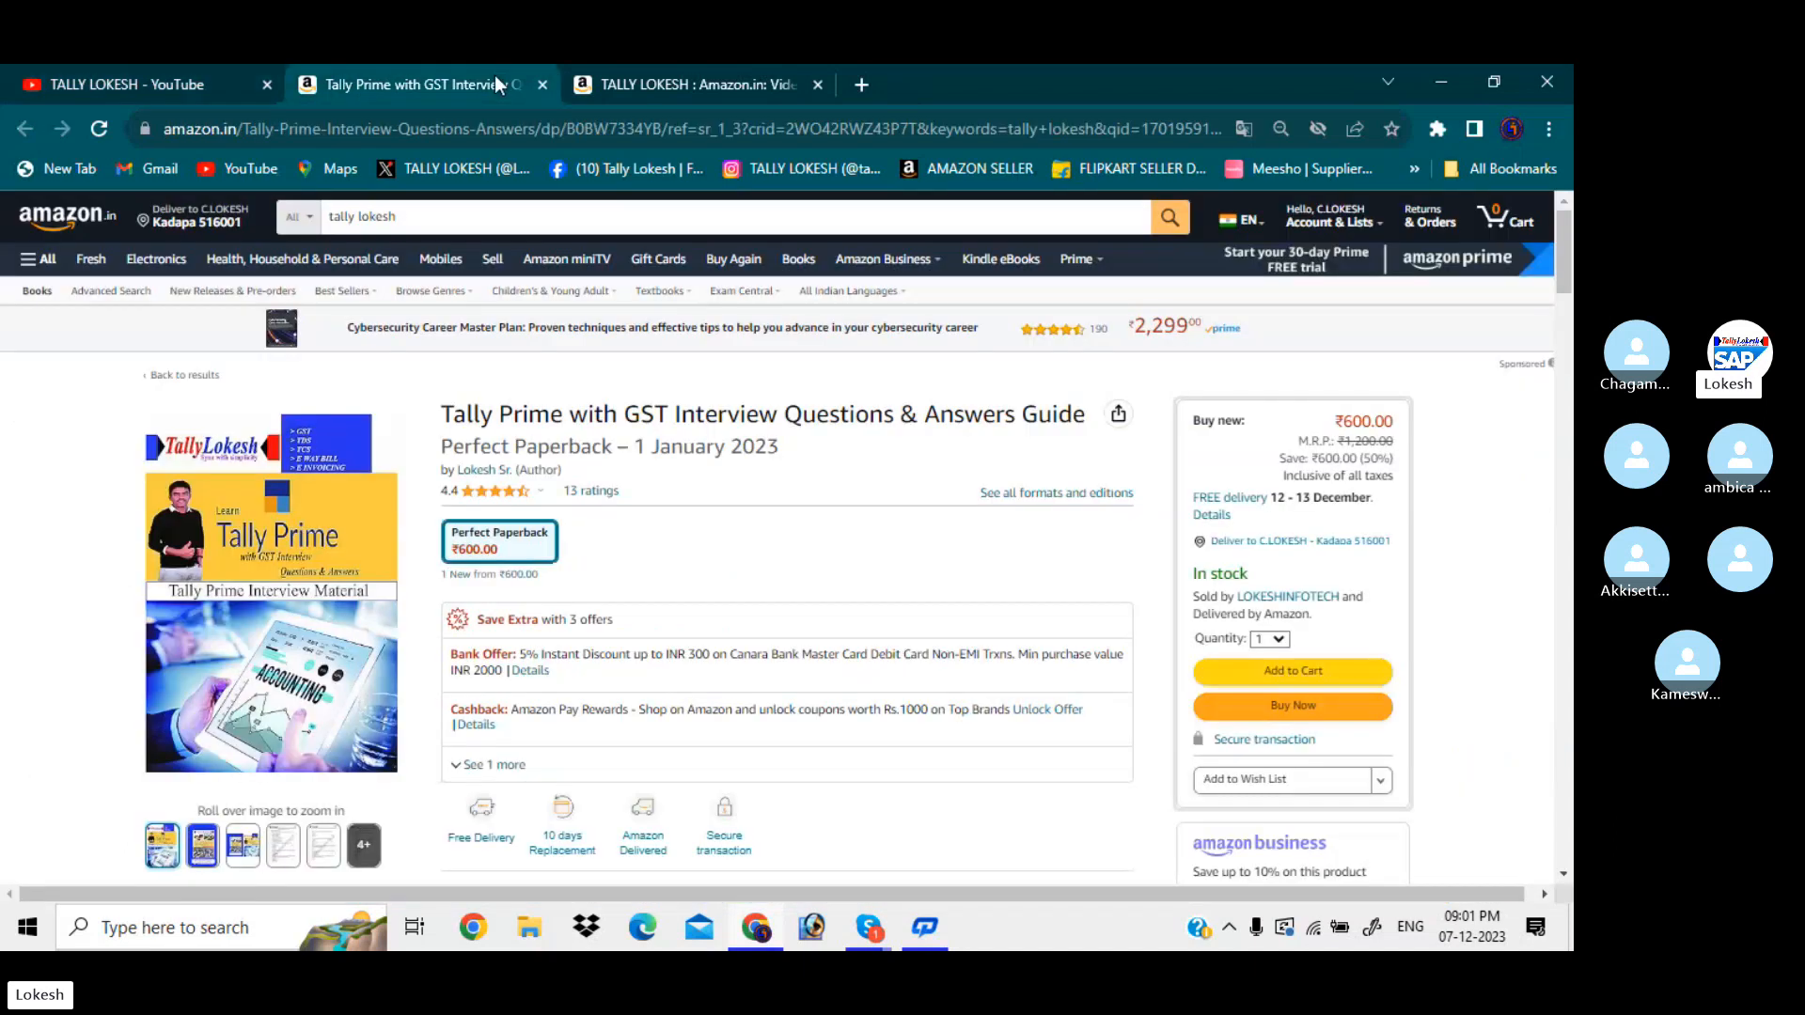
pyautogui.click(653, 82)
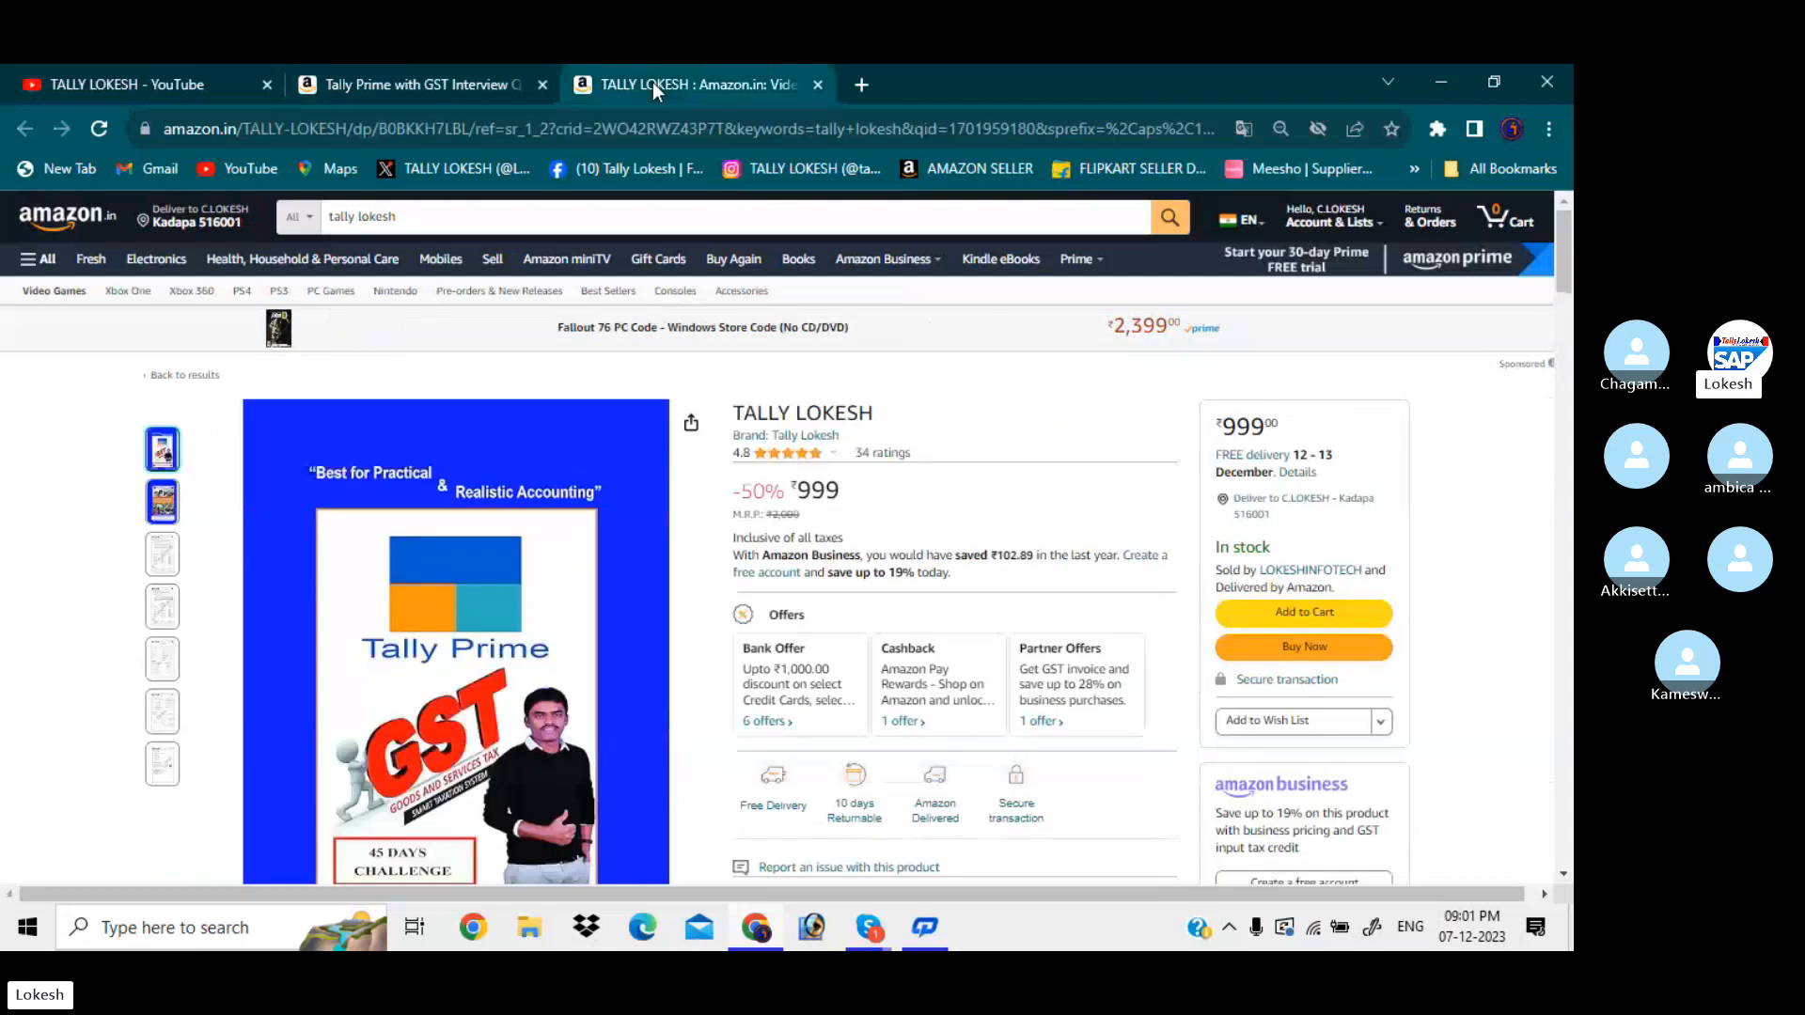
pyautogui.click(466, 77)
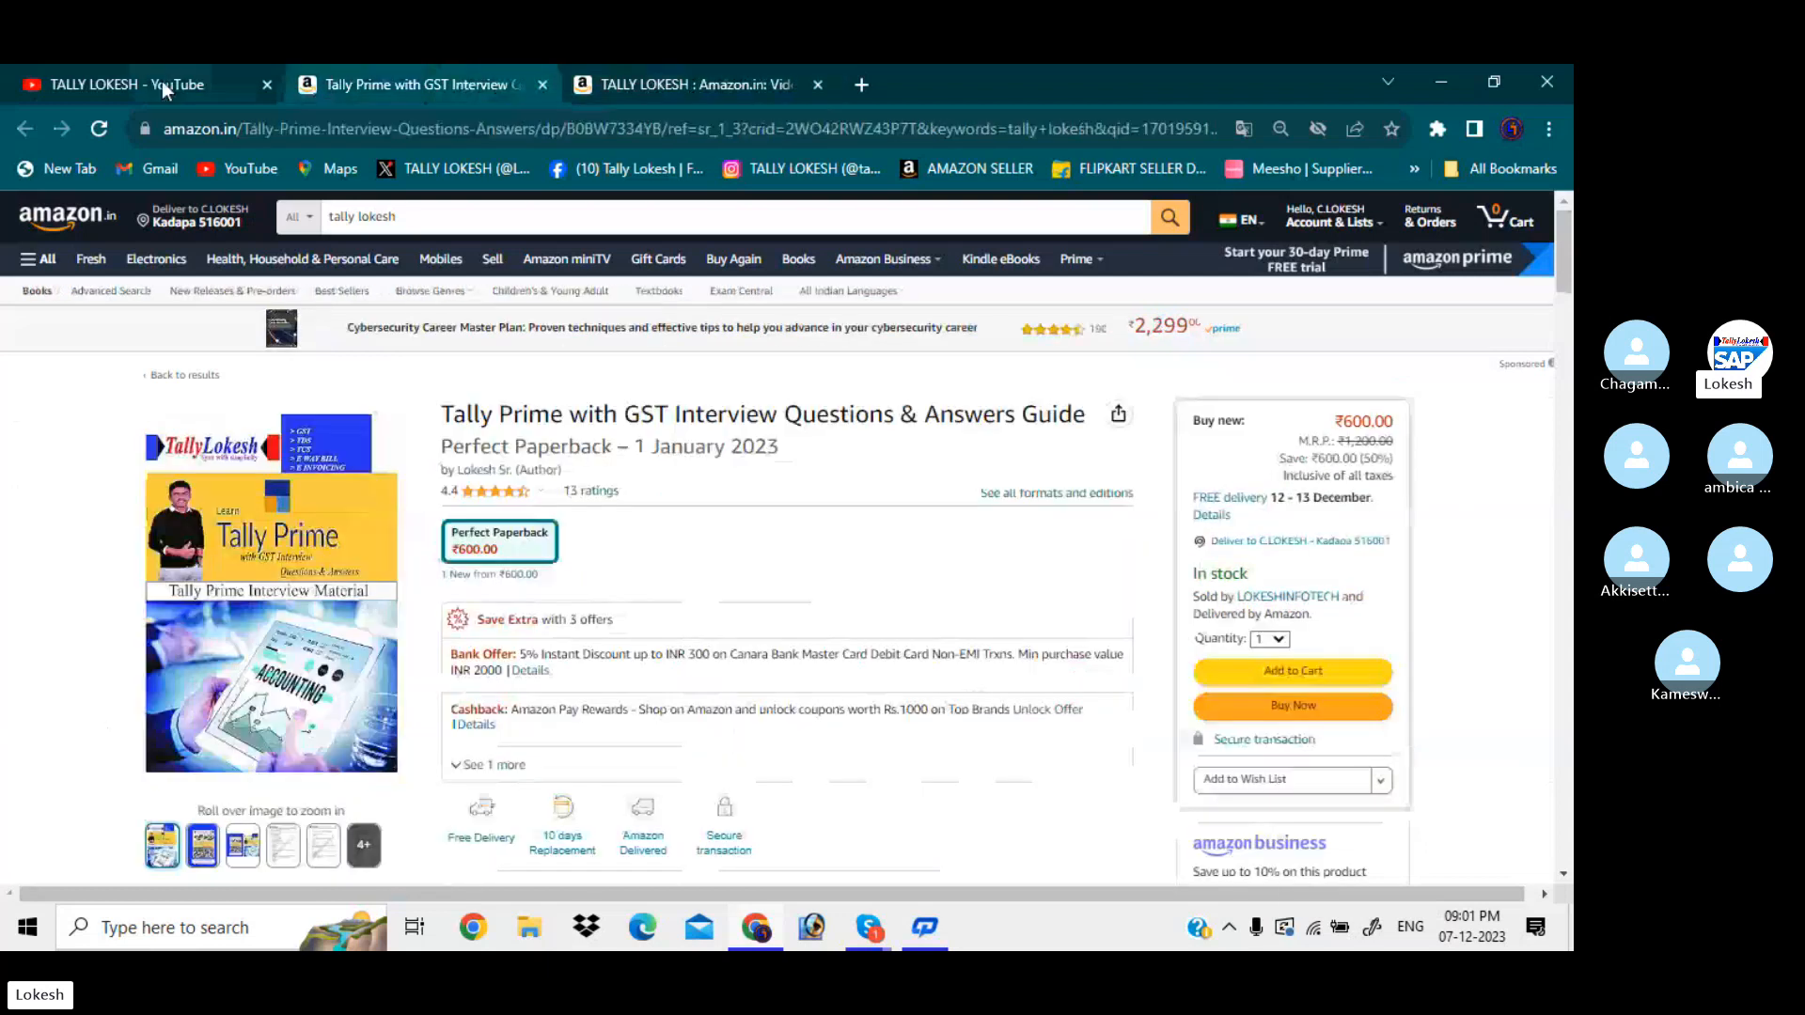
pyautogui.click(162, 83)
pyautogui.click(645, 81)
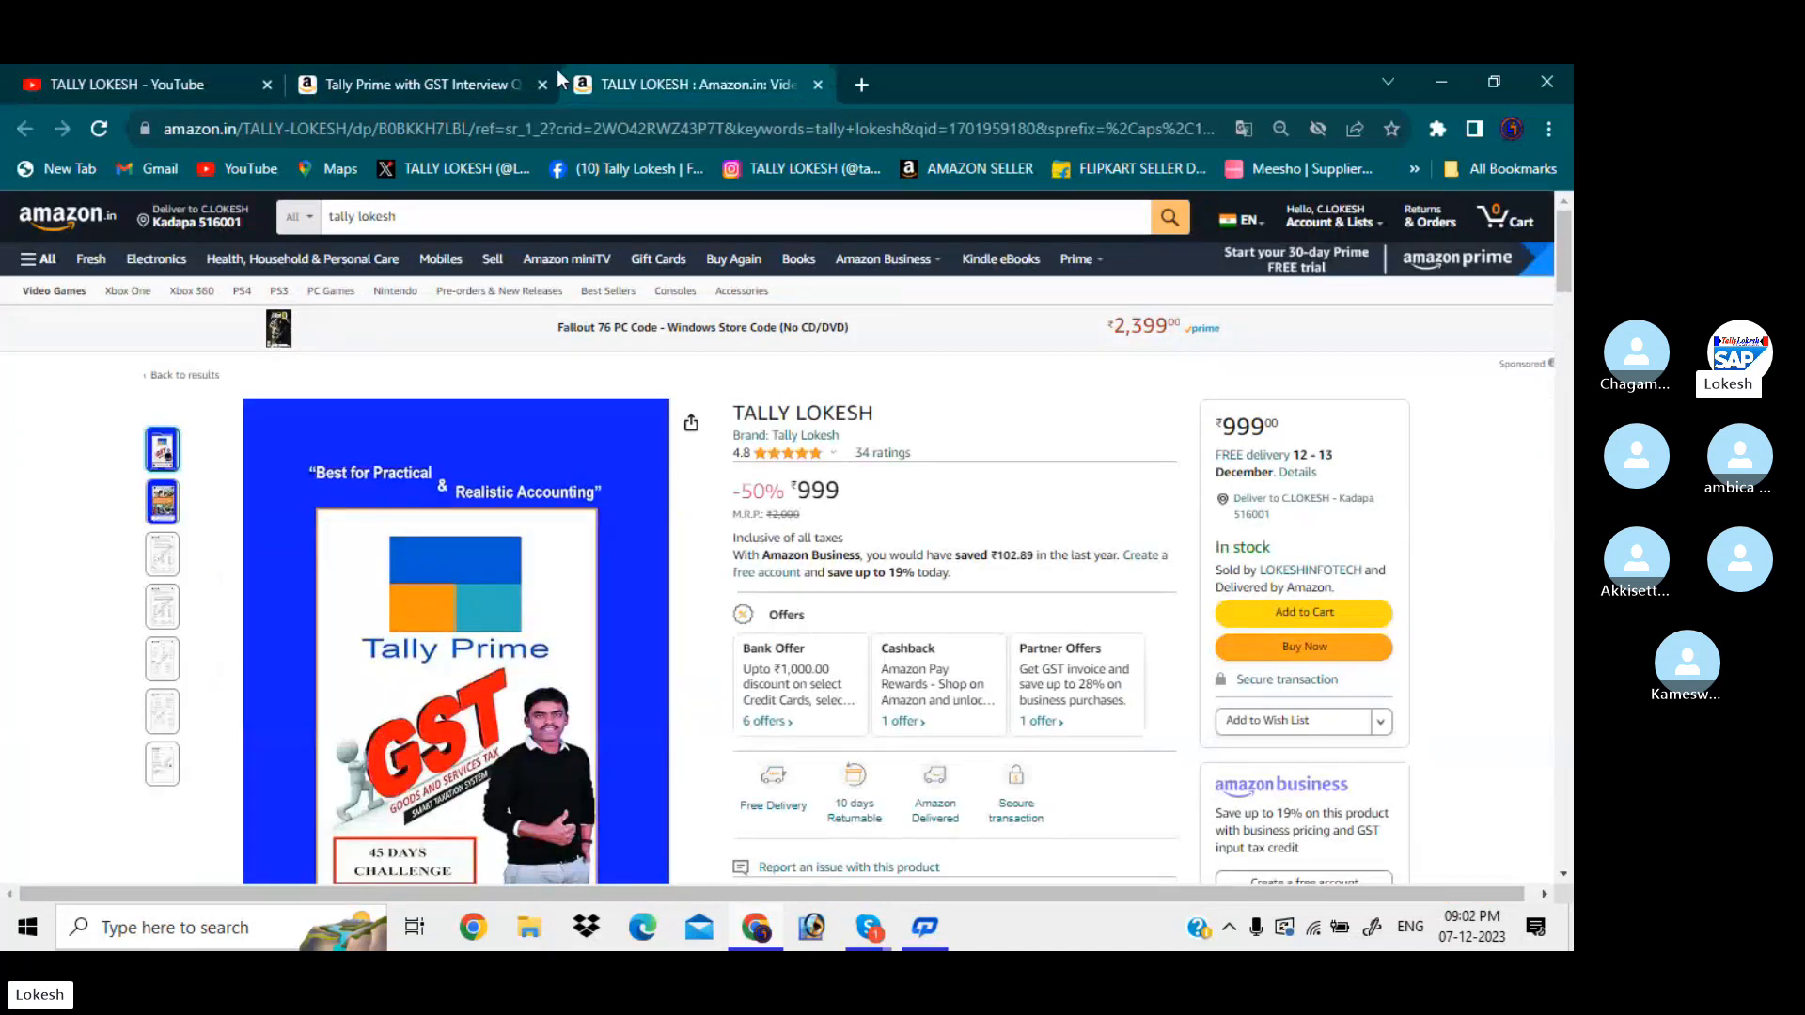
pyautogui.click(498, 75)
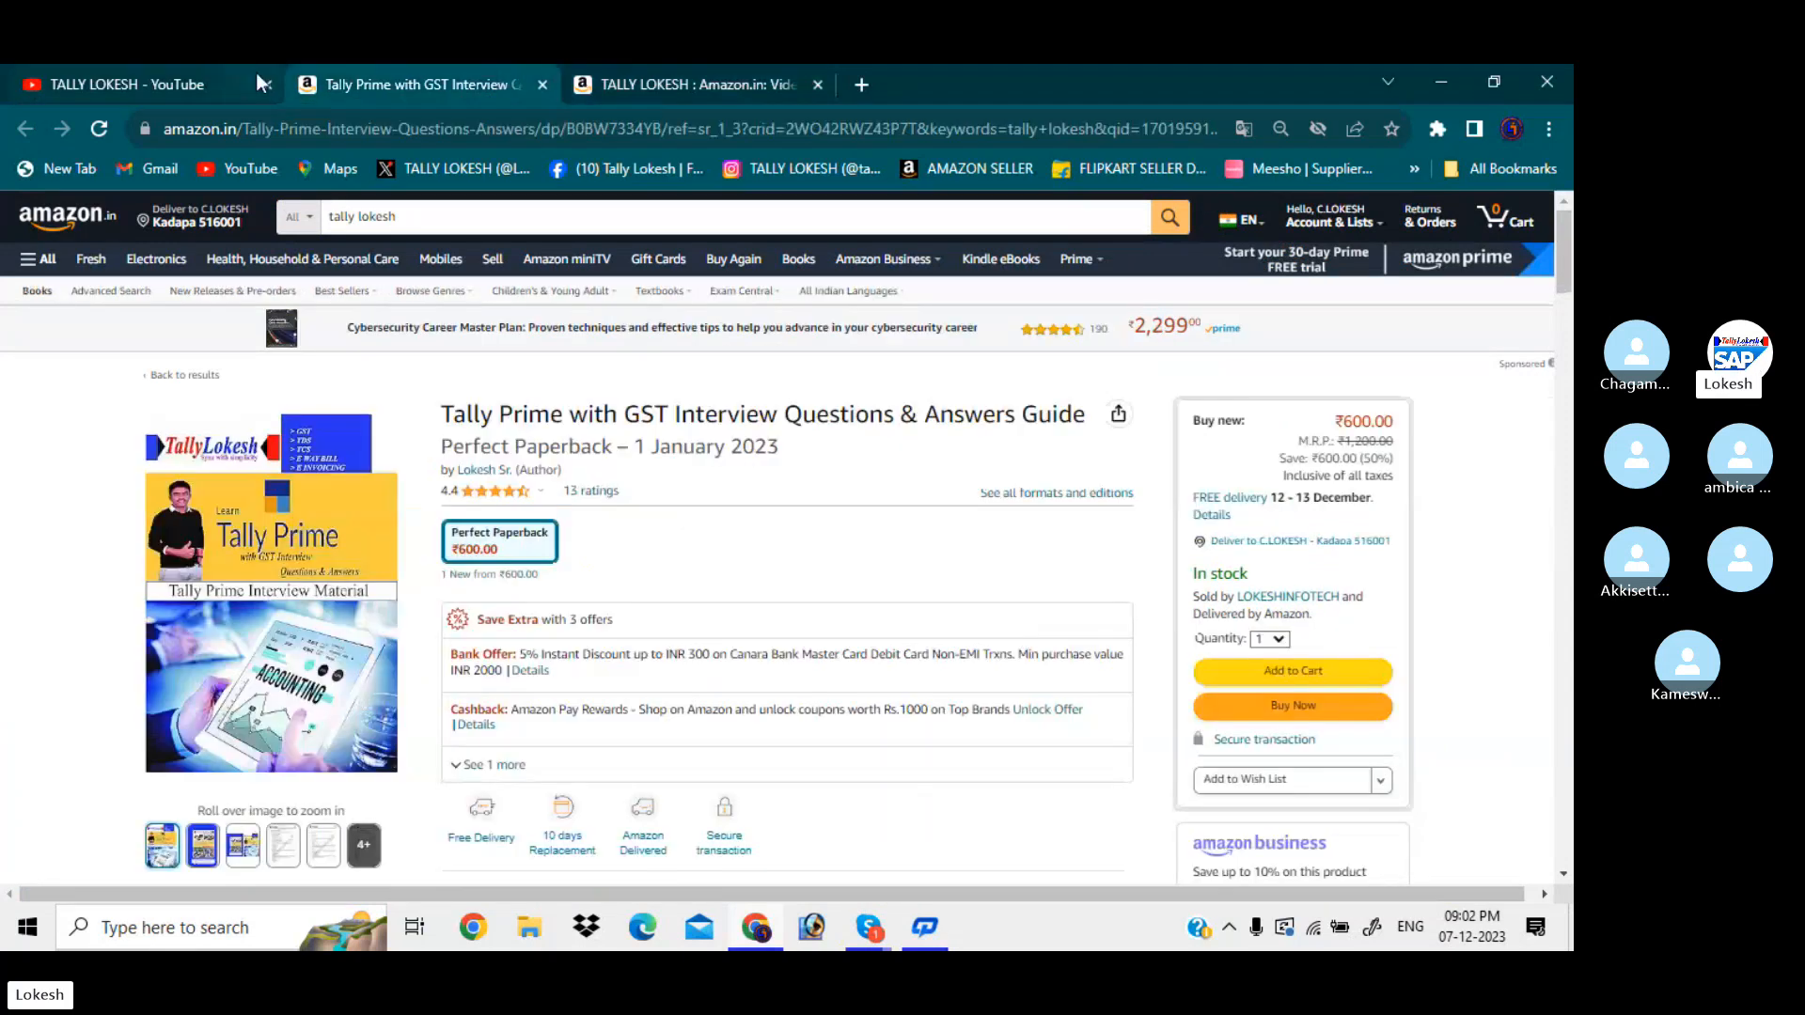
pyautogui.click(207, 83)
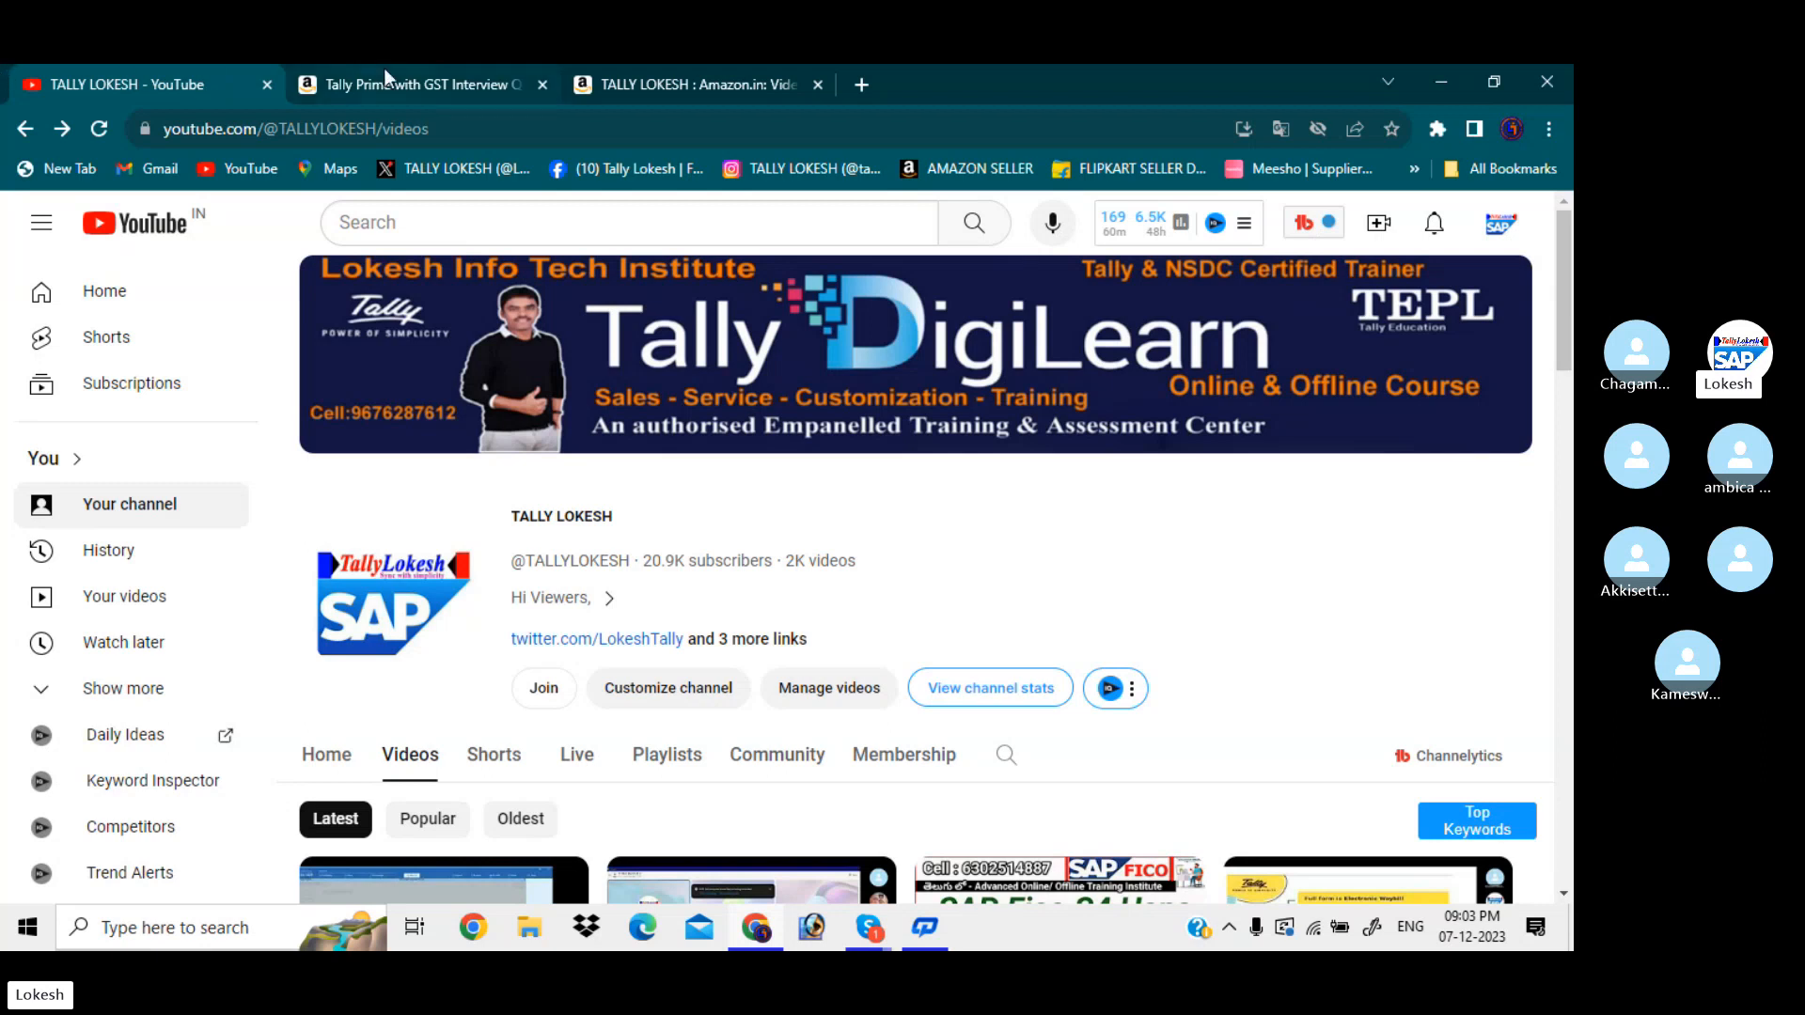
pyautogui.click(661, 84)
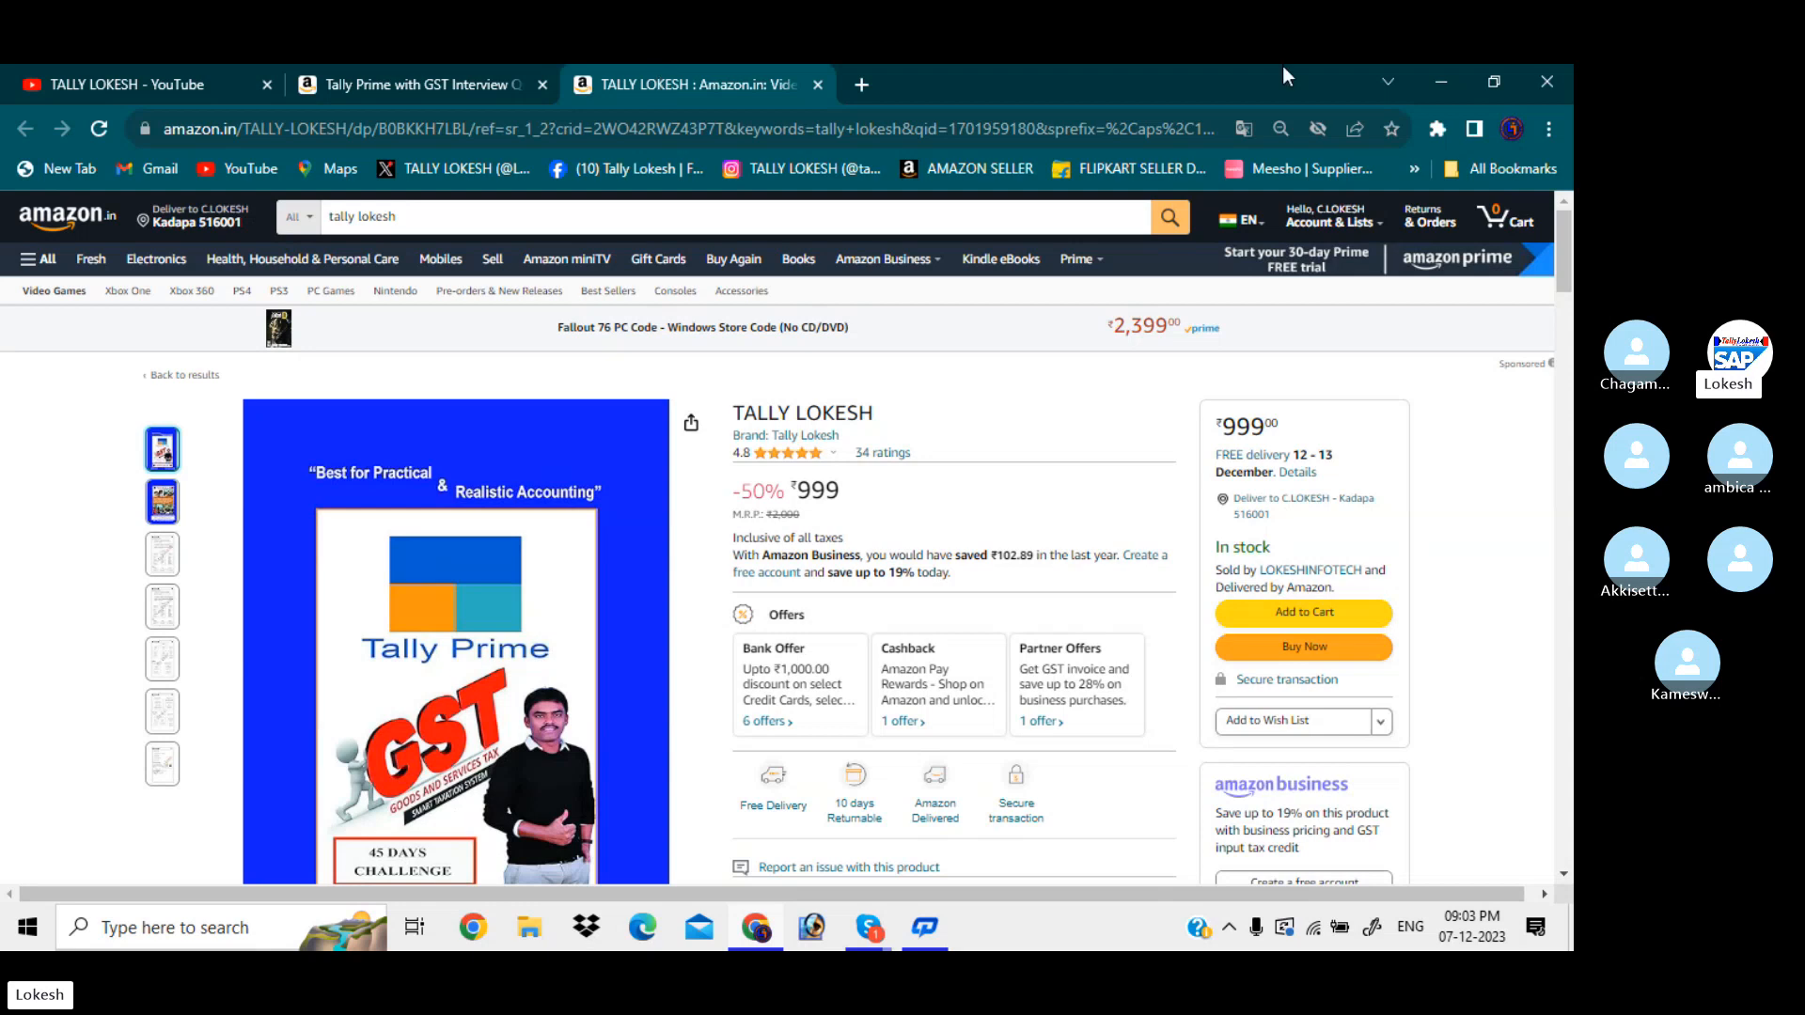
# Step: Launch TallyPrime from the desktop and proceed to the Gateway of Tally
pyautogui.click(1444, 85)
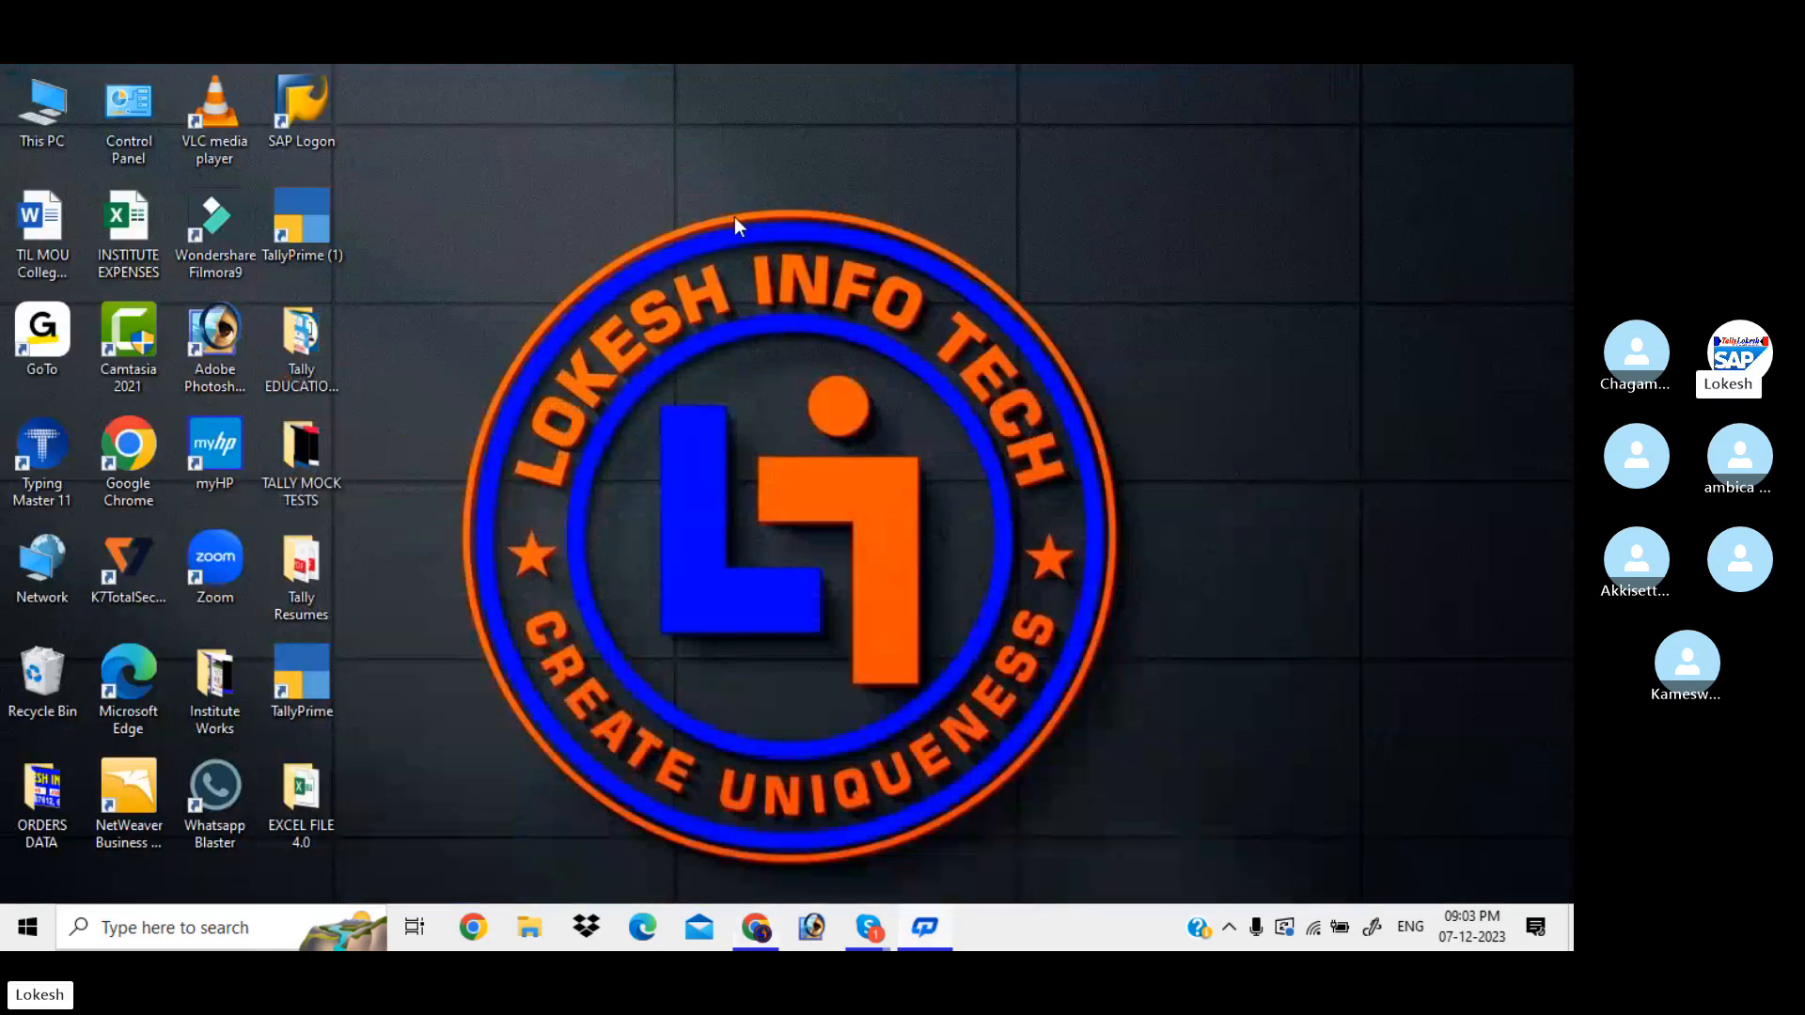
pyautogui.doubleClick(320, 223)
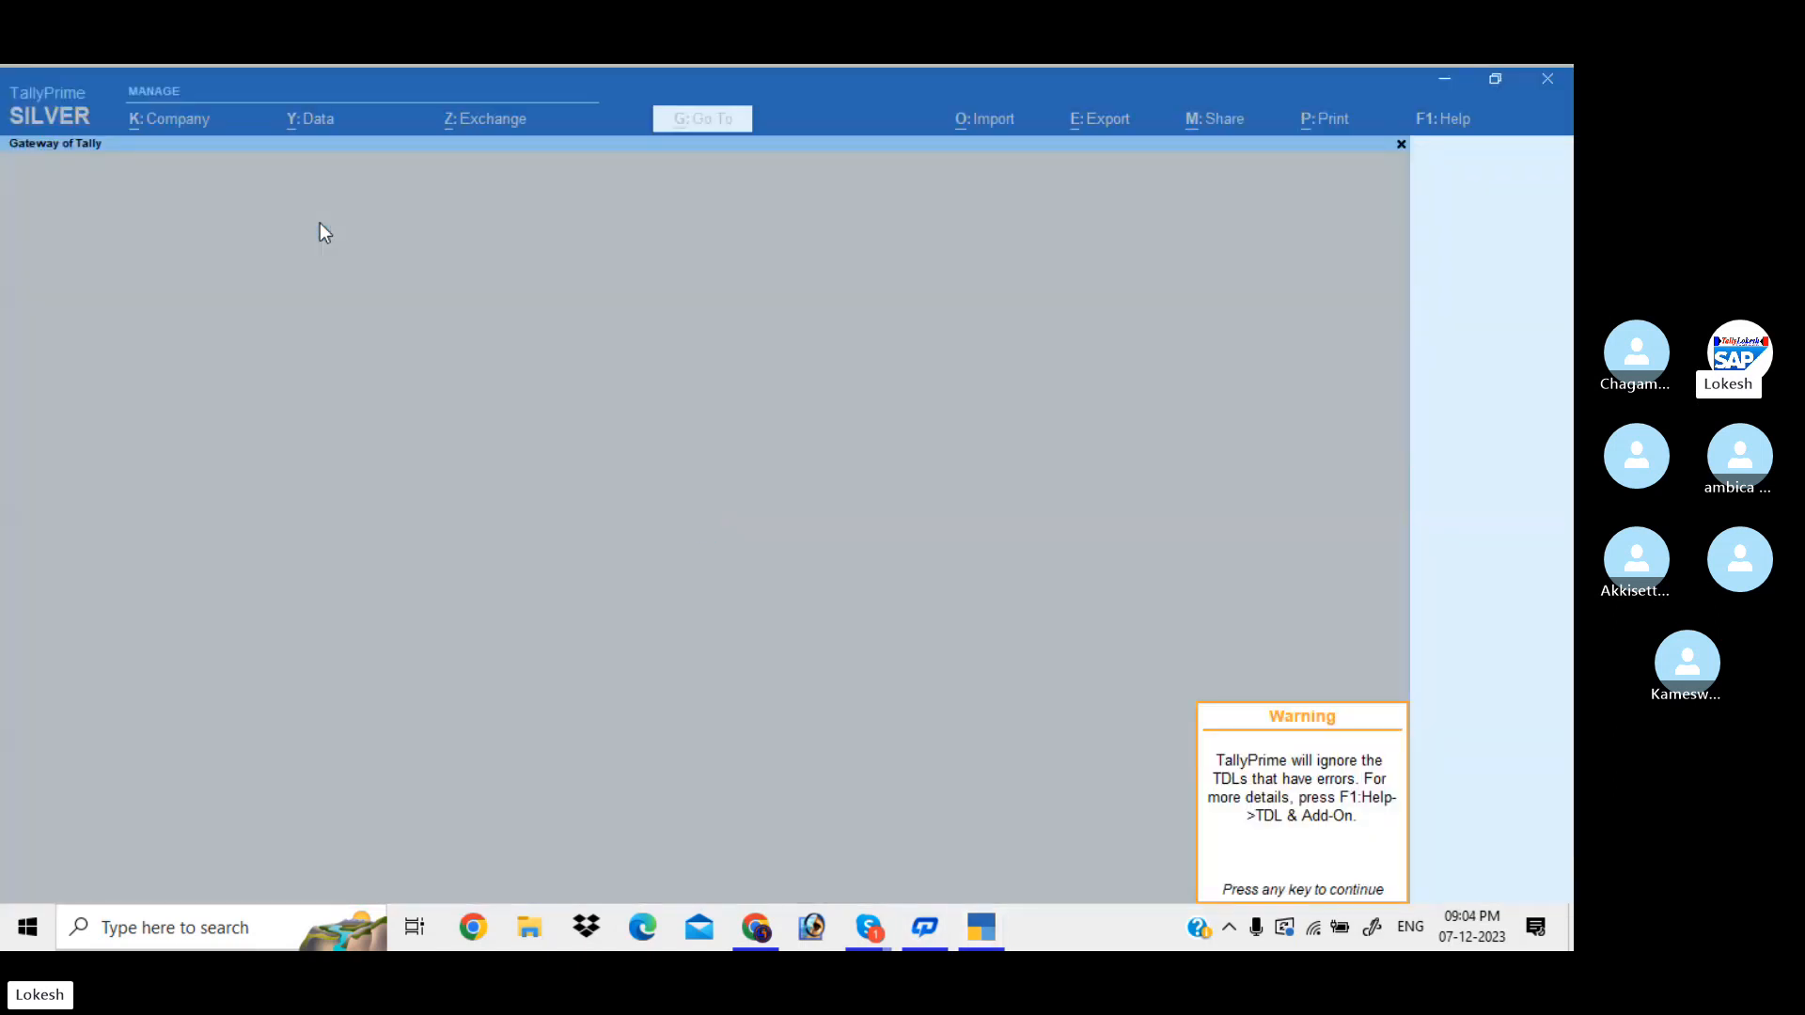
pyautogui.press('Return')
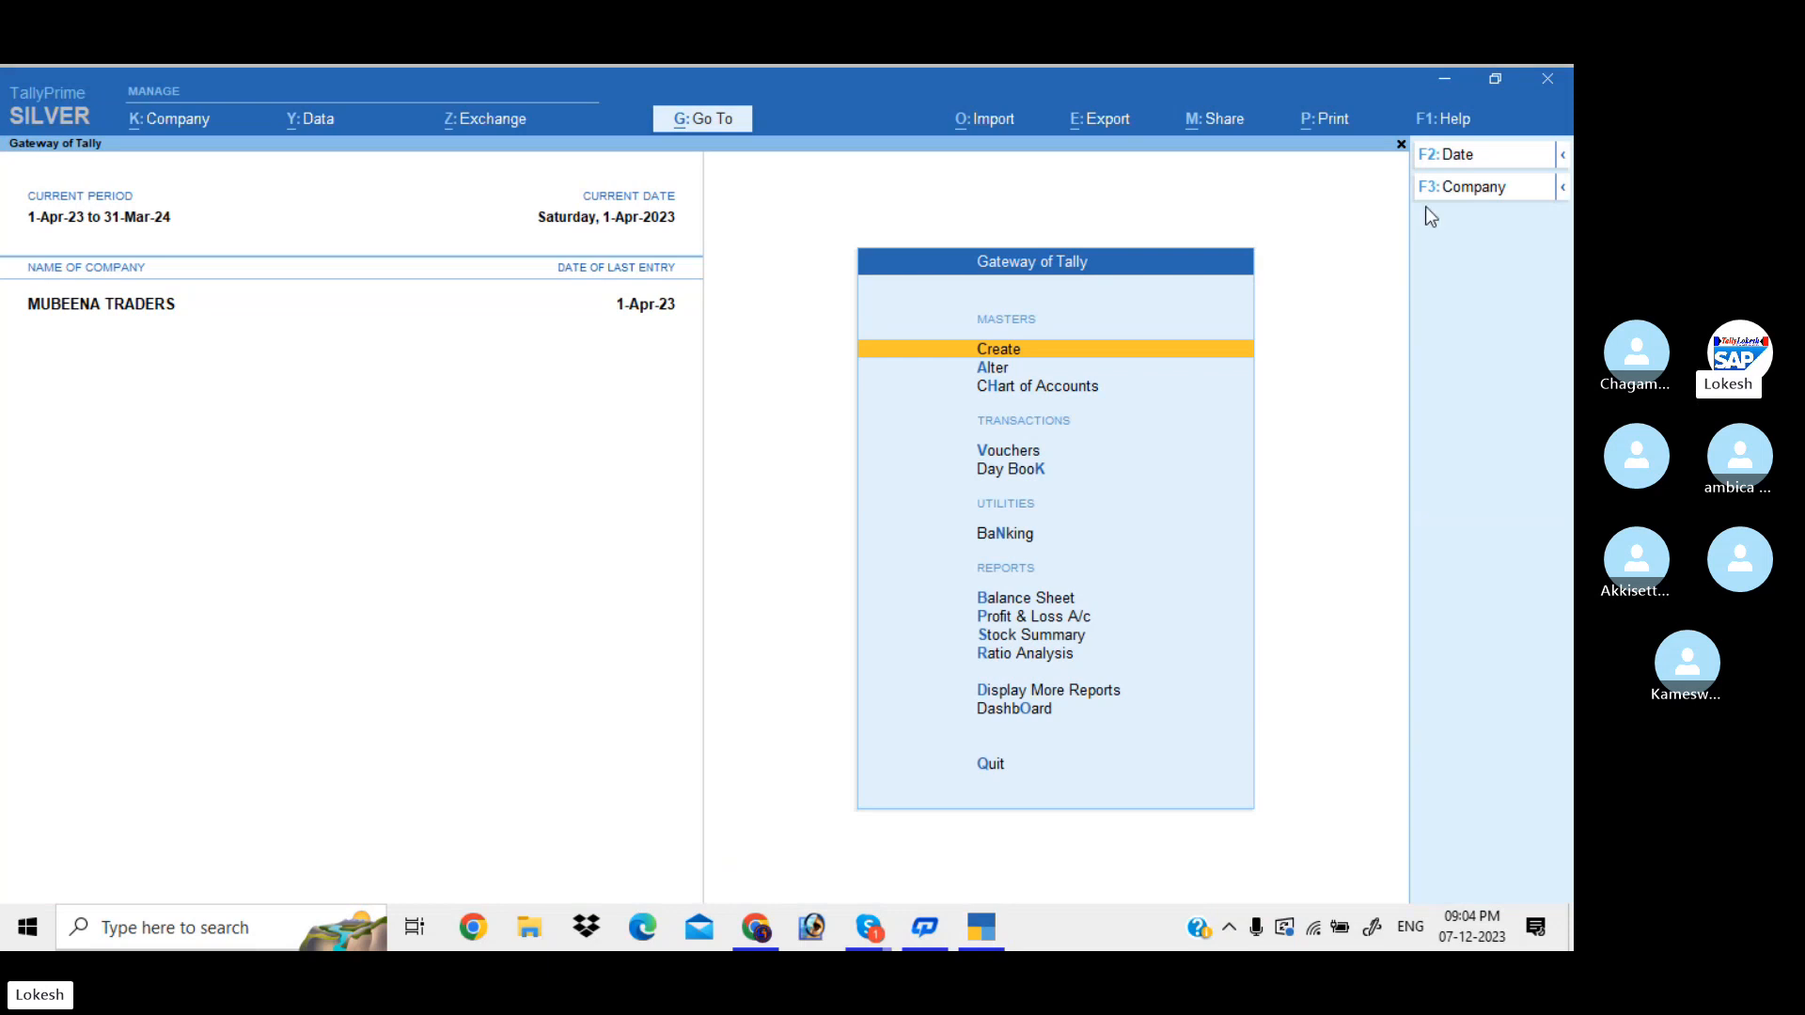
# Step: Shut the MUBEENA TRADERS company and confirm closing its open reports, vouchers and masters
pyautogui.click(1480, 197)
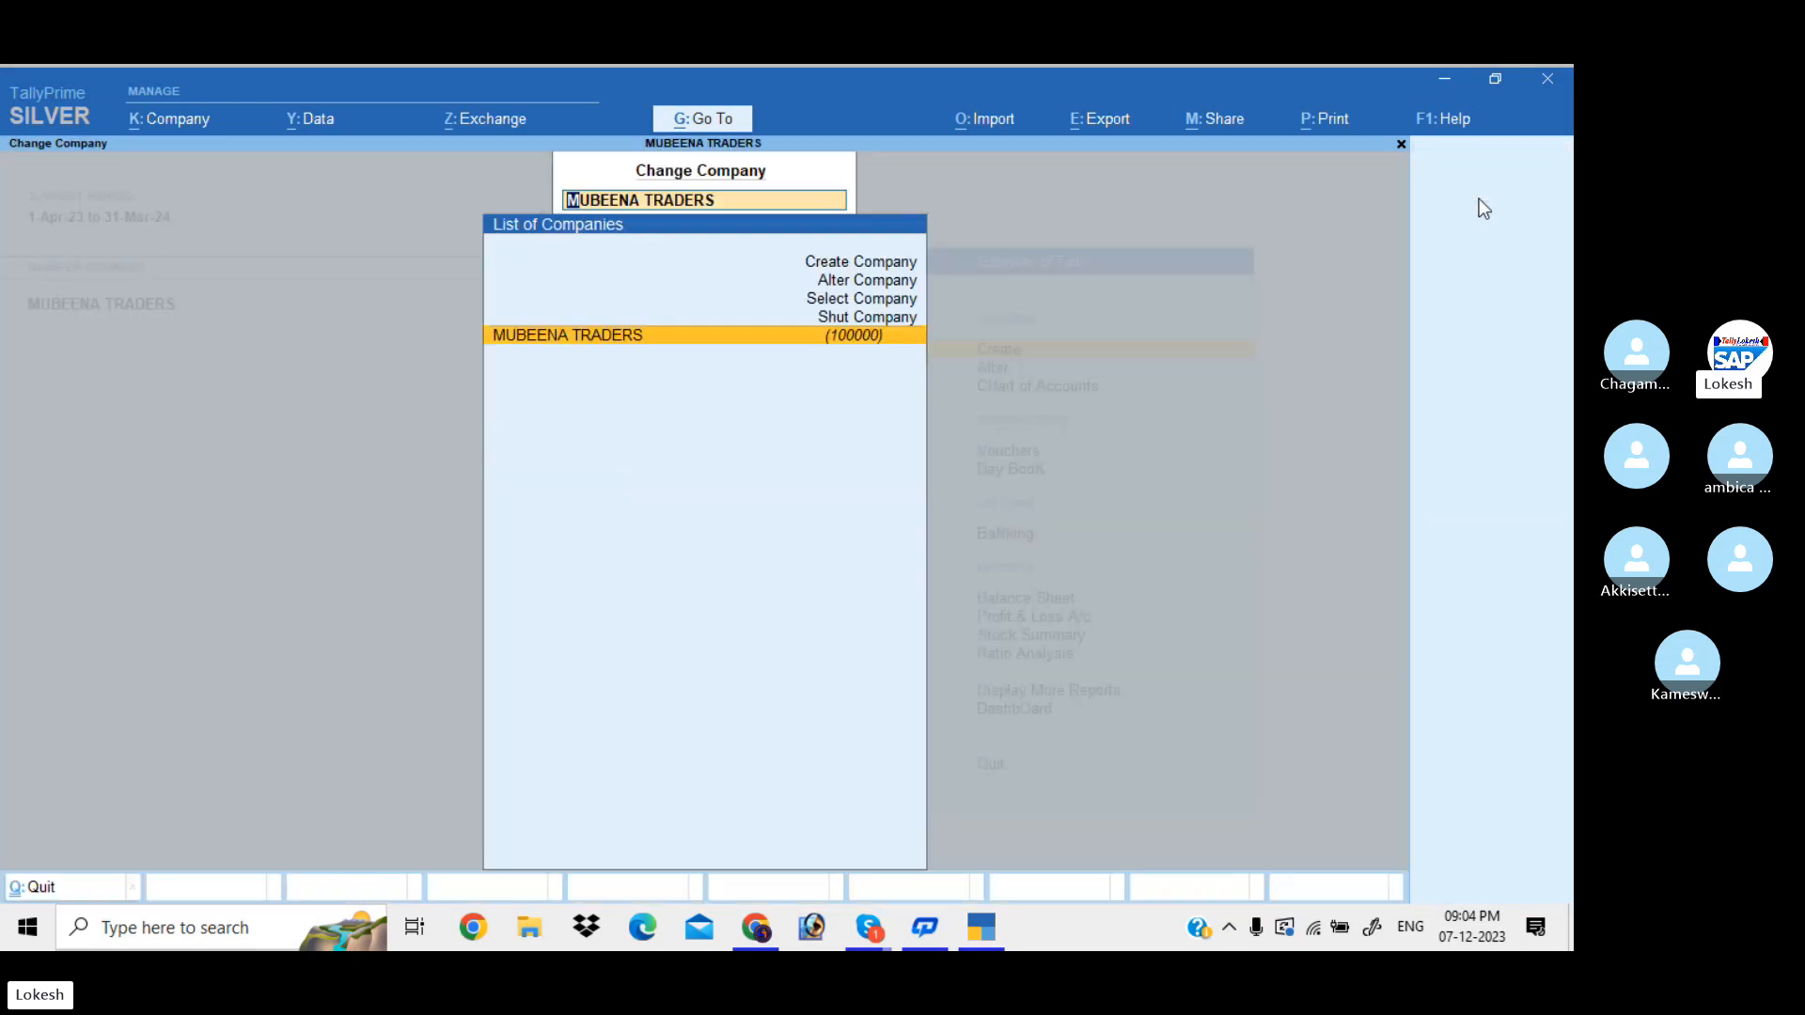
pyautogui.press('Up')
pyautogui.press('Return')
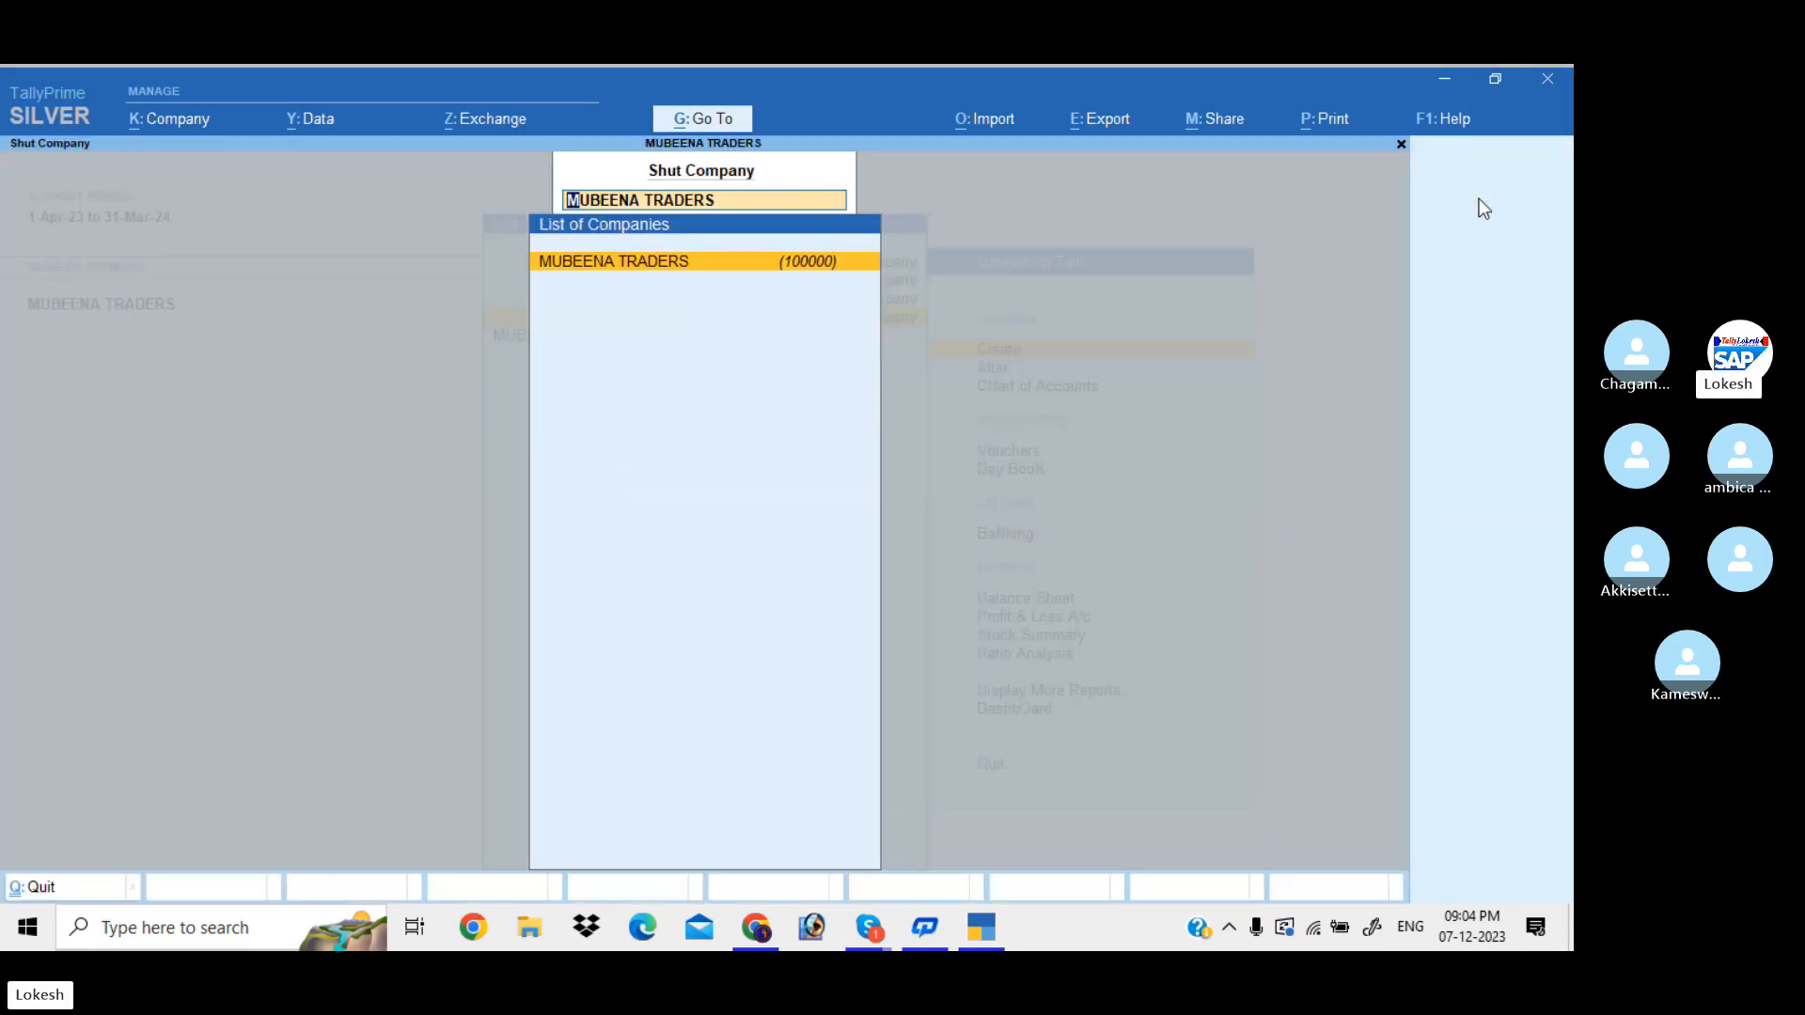
pyautogui.press('Return')
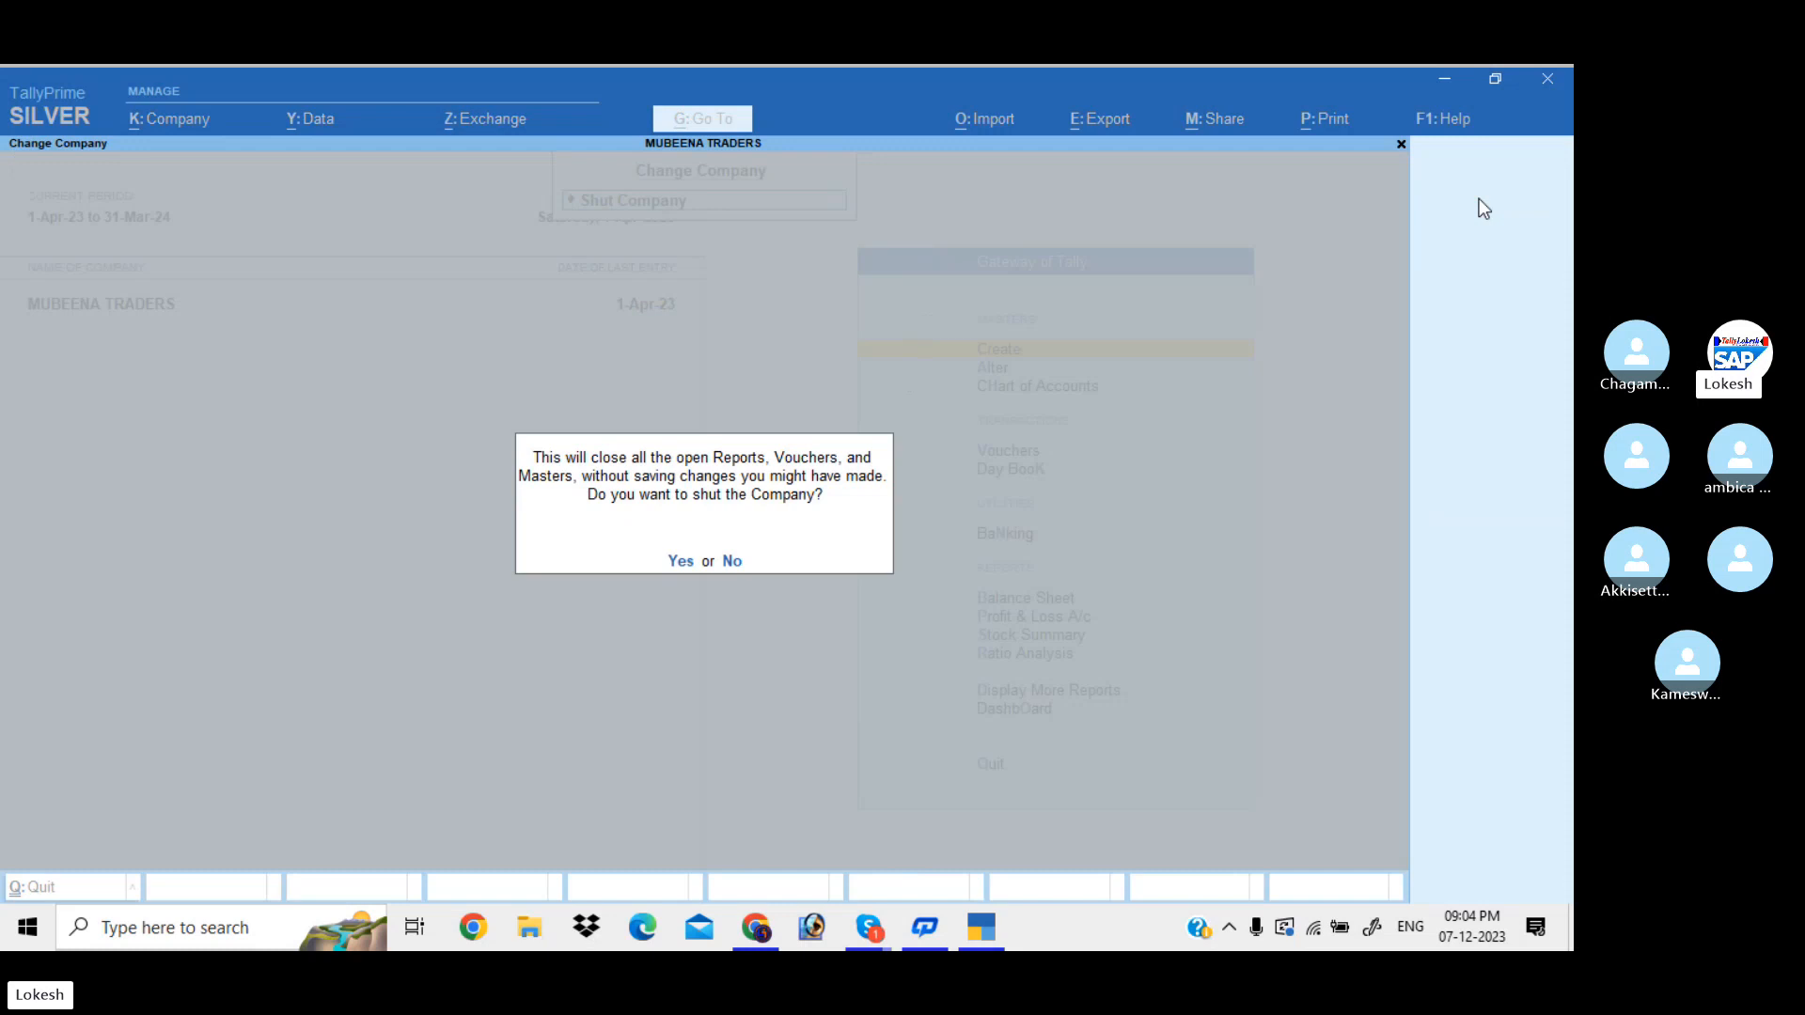
pyautogui.press('Return')
# Step: Choose to create a new company from the company selection list
pyautogui.press('Up')
pyautogui.press('Up')
pyautogui.press('Up')
pyautogui.press('Up')
pyautogui.press('Up')
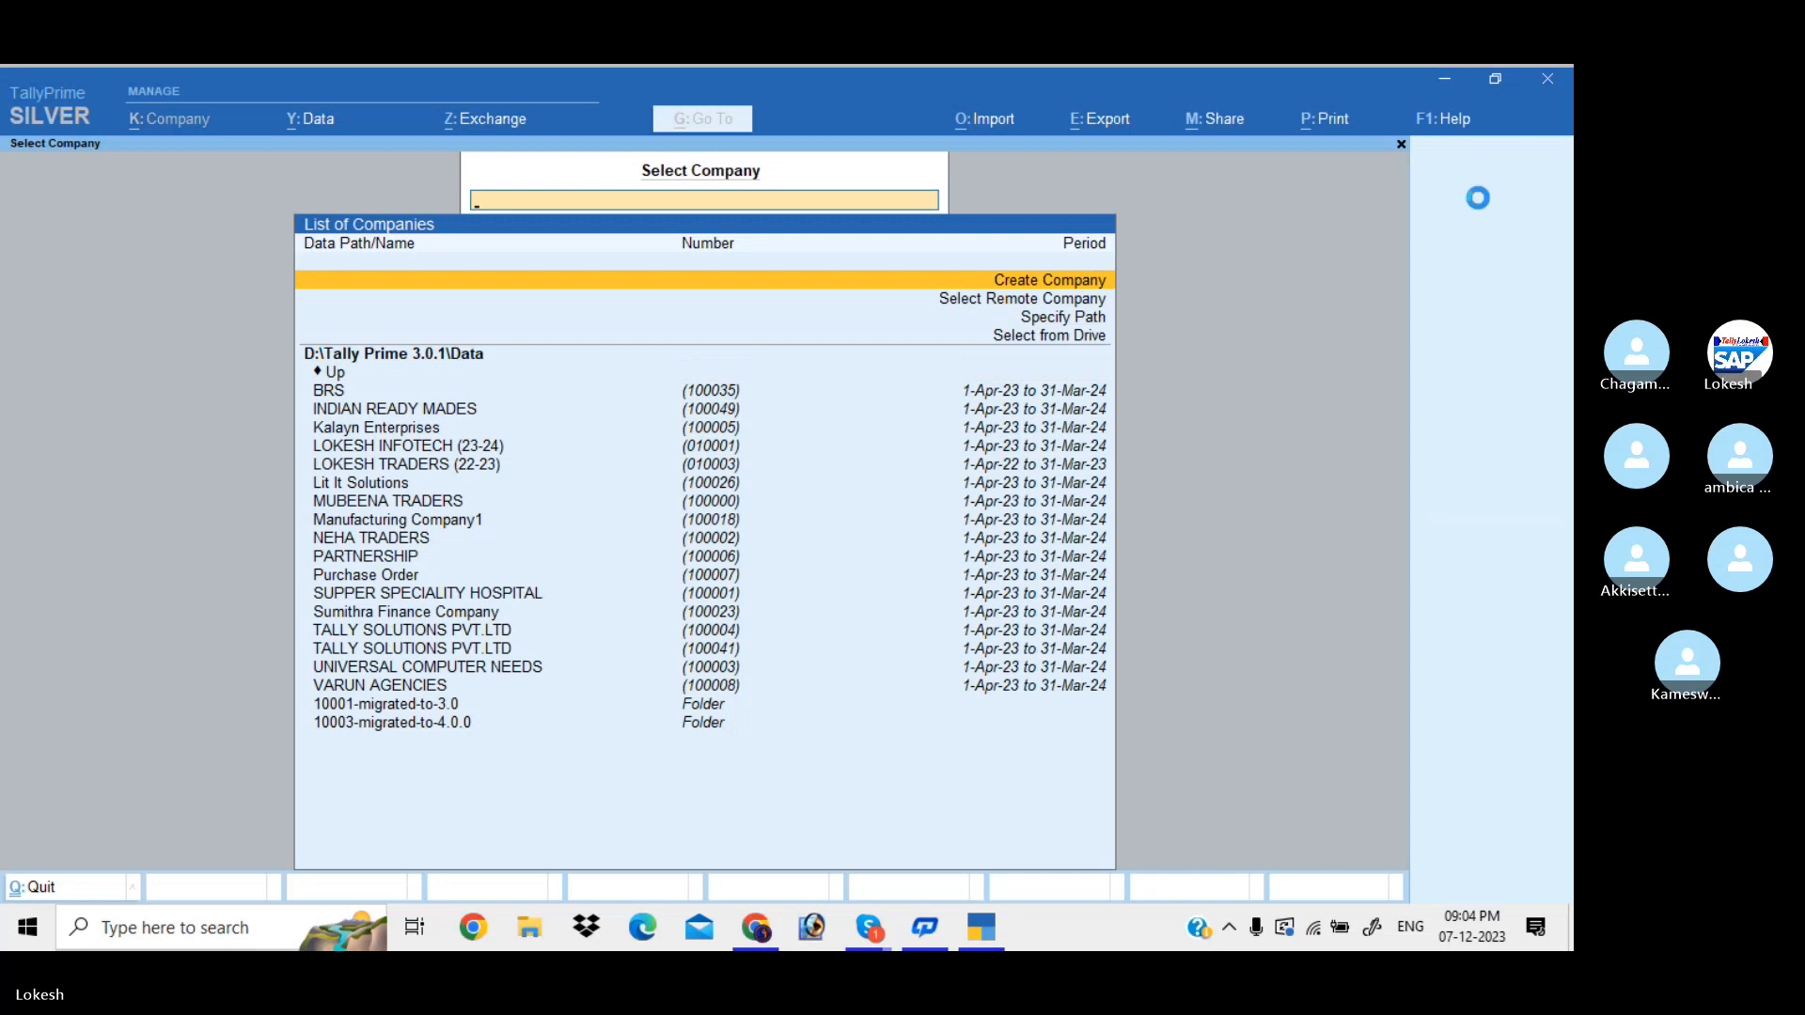
pyautogui.press('Return')
# Step: Check the Skype call window and return to the company creation form in TallyPrime
pyautogui.click(869, 927)
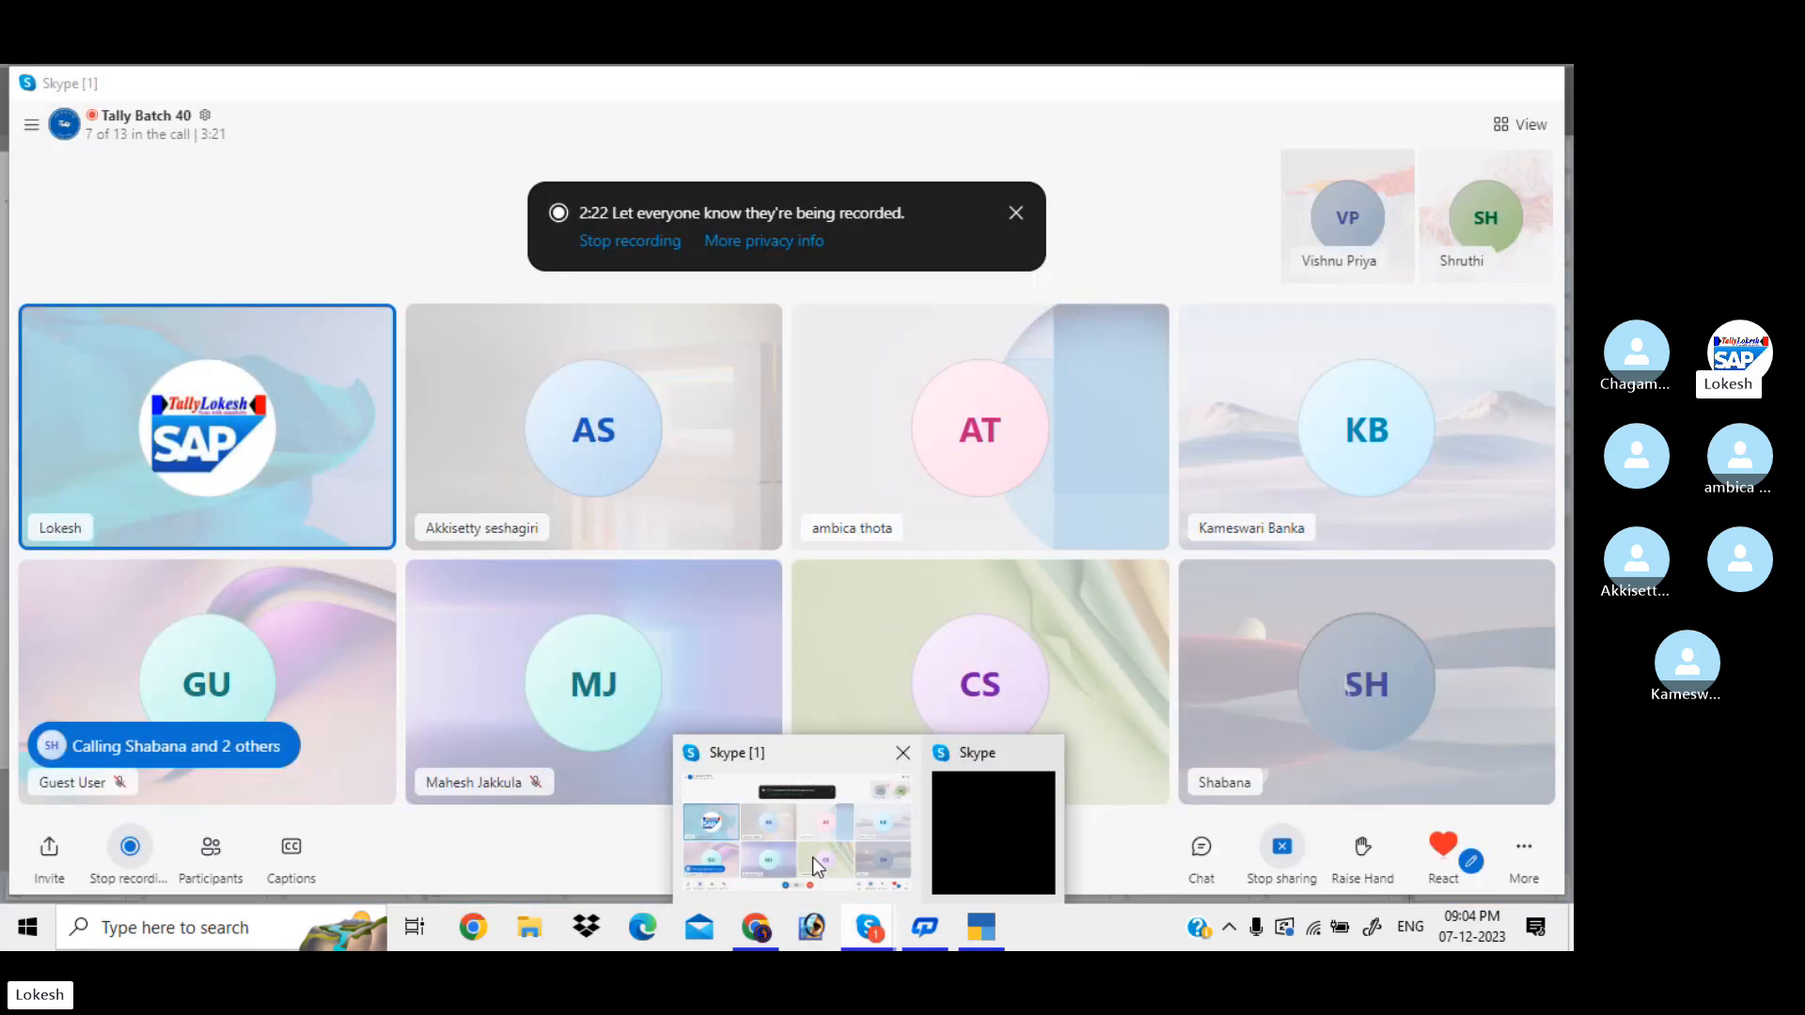
pyautogui.click(812, 857)
pyautogui.click(1436, 85)
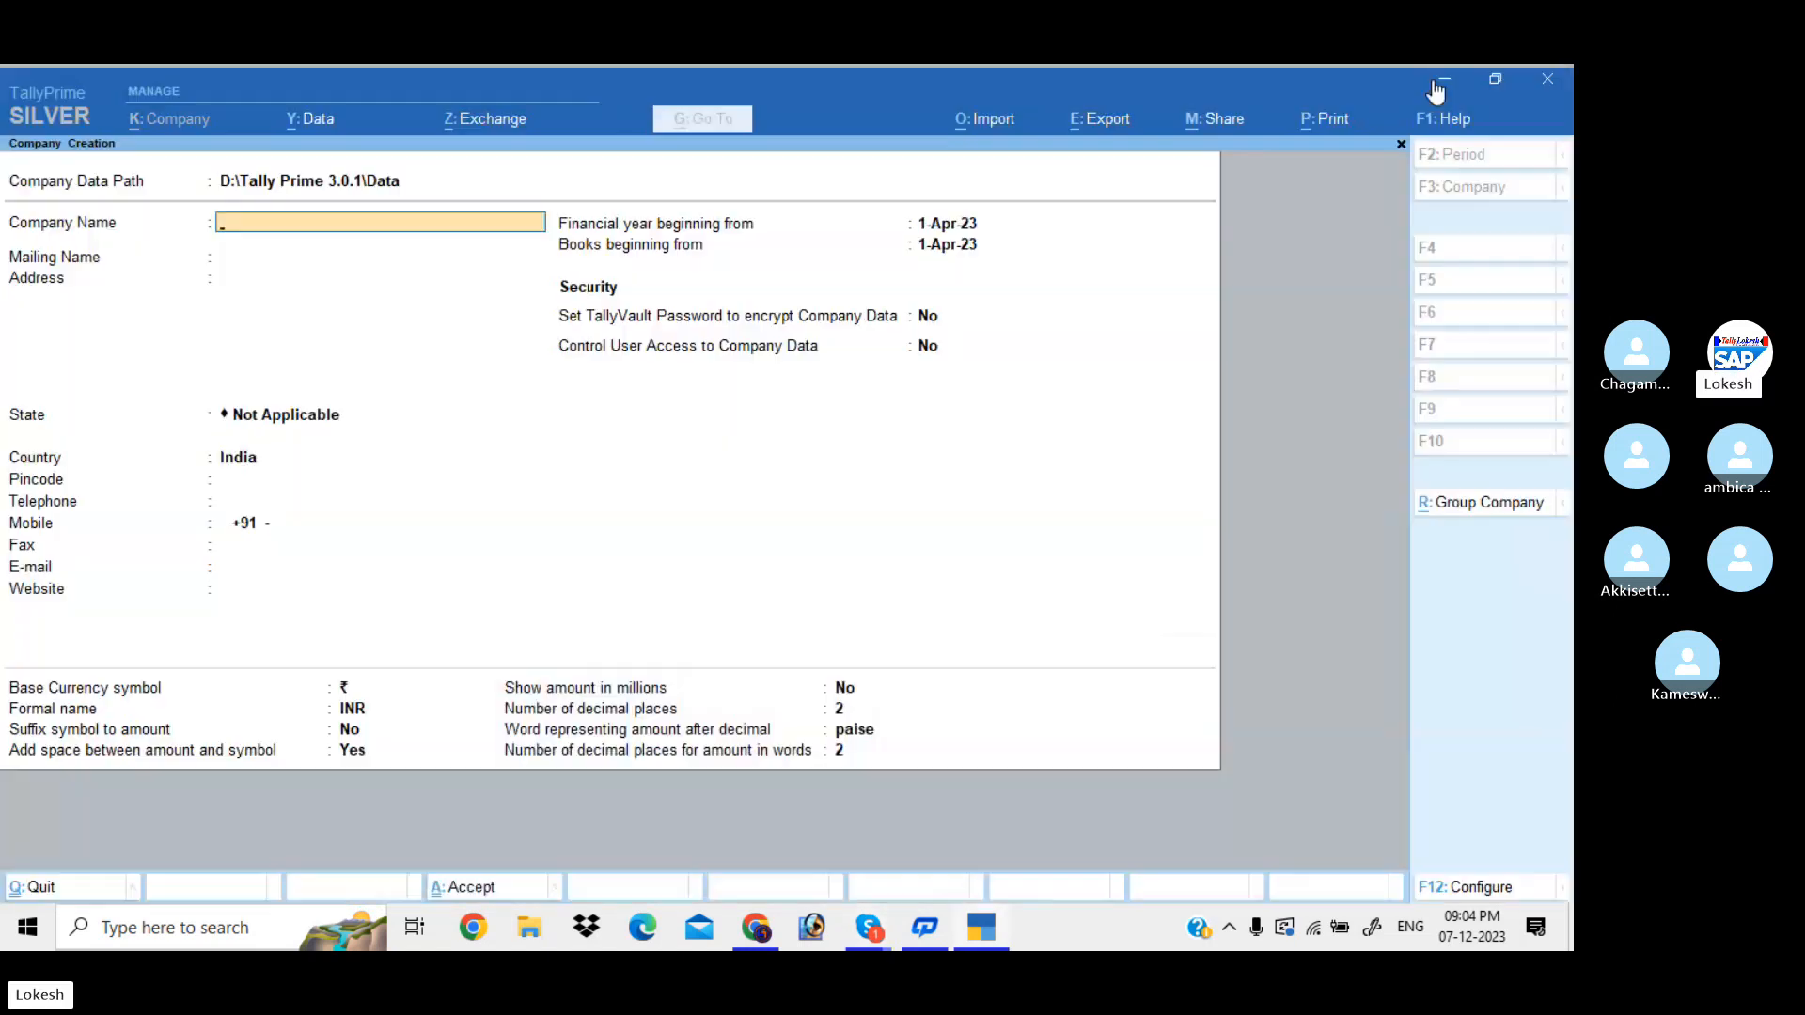
# Step: Name the company Super Speciality Hospitals, keep the same mailing name with no address, and set the state to Andhra Pradesh
pyautogui.write('Super Speciality')
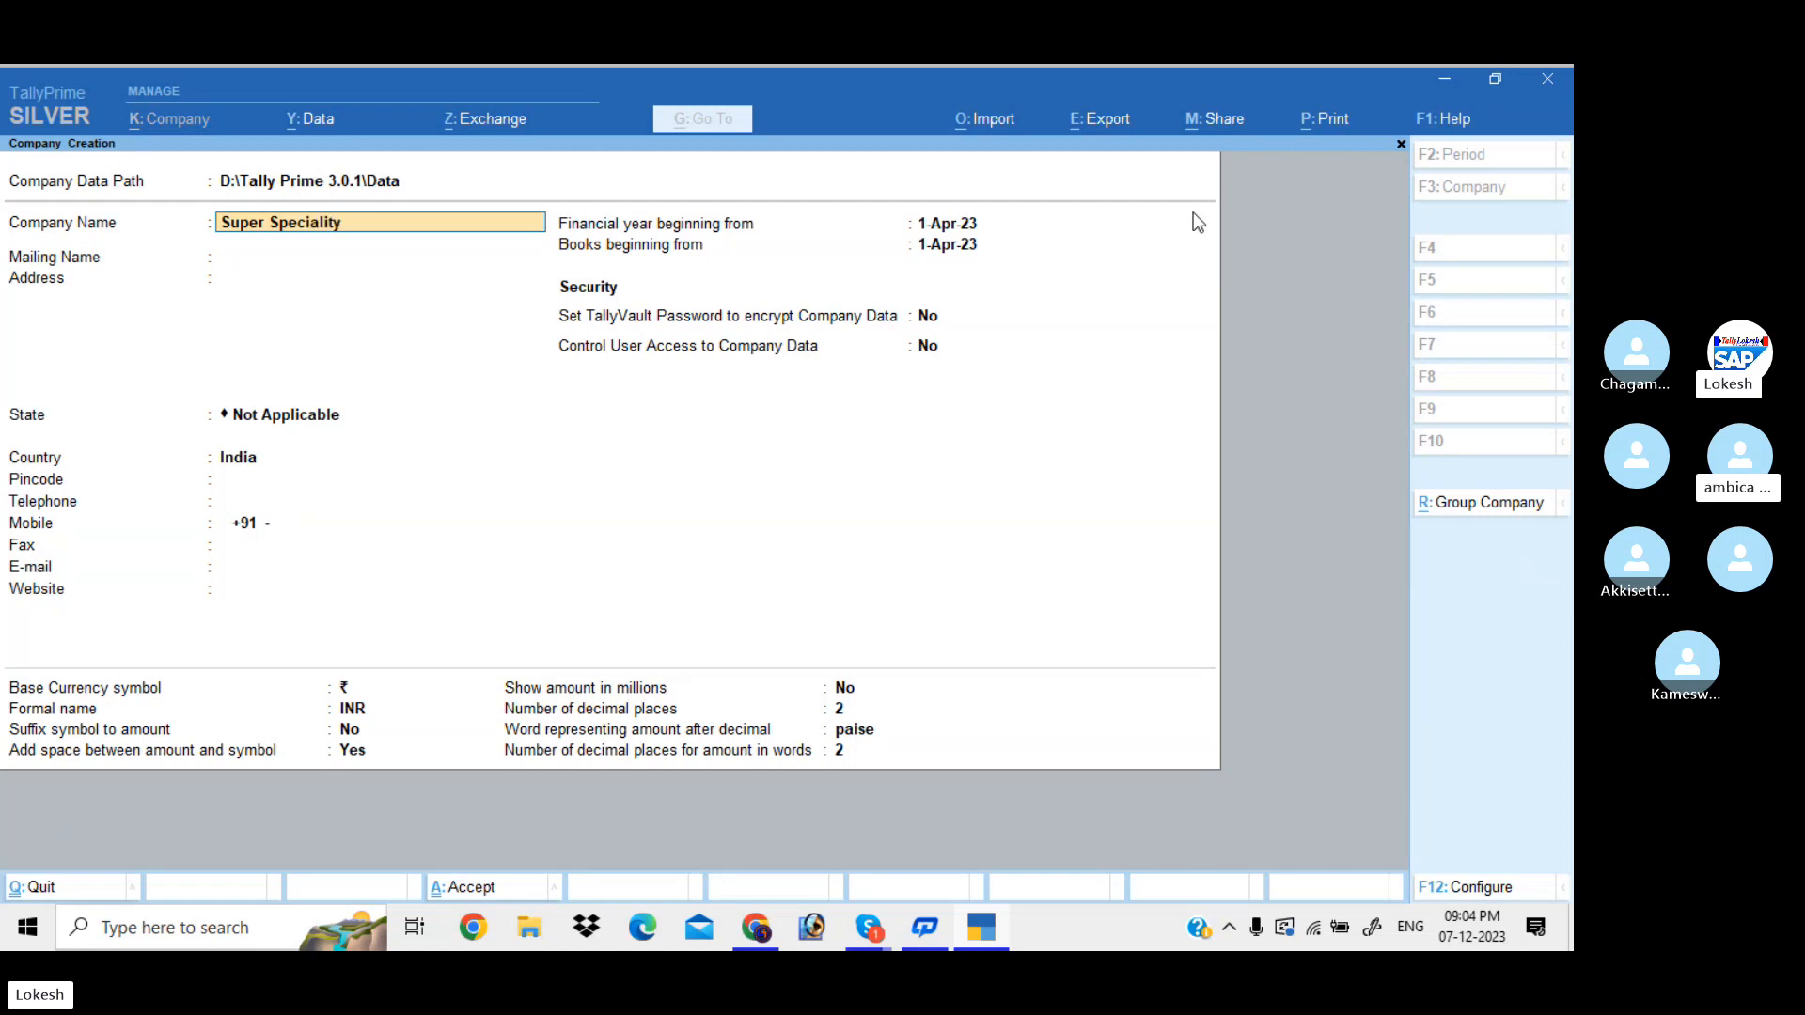
pyautogui.write(' Hosp')
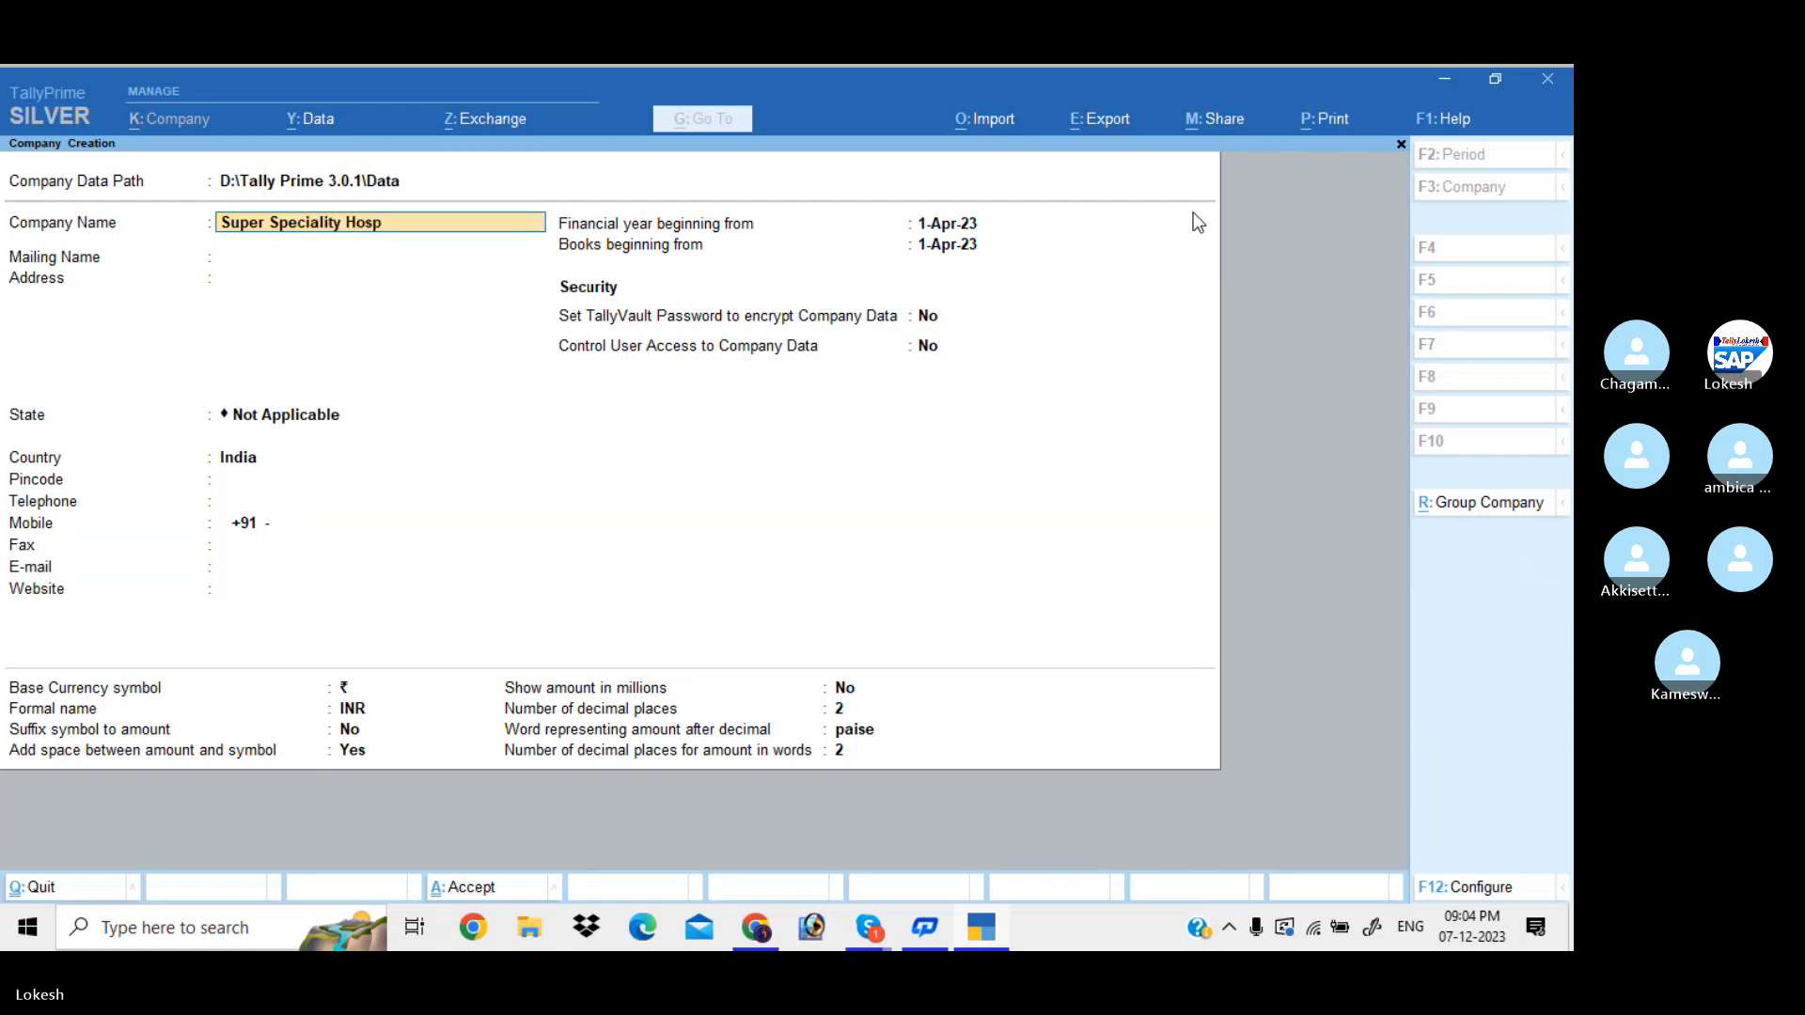
pyautogui.write('itals')
pyautogui.press('Return')
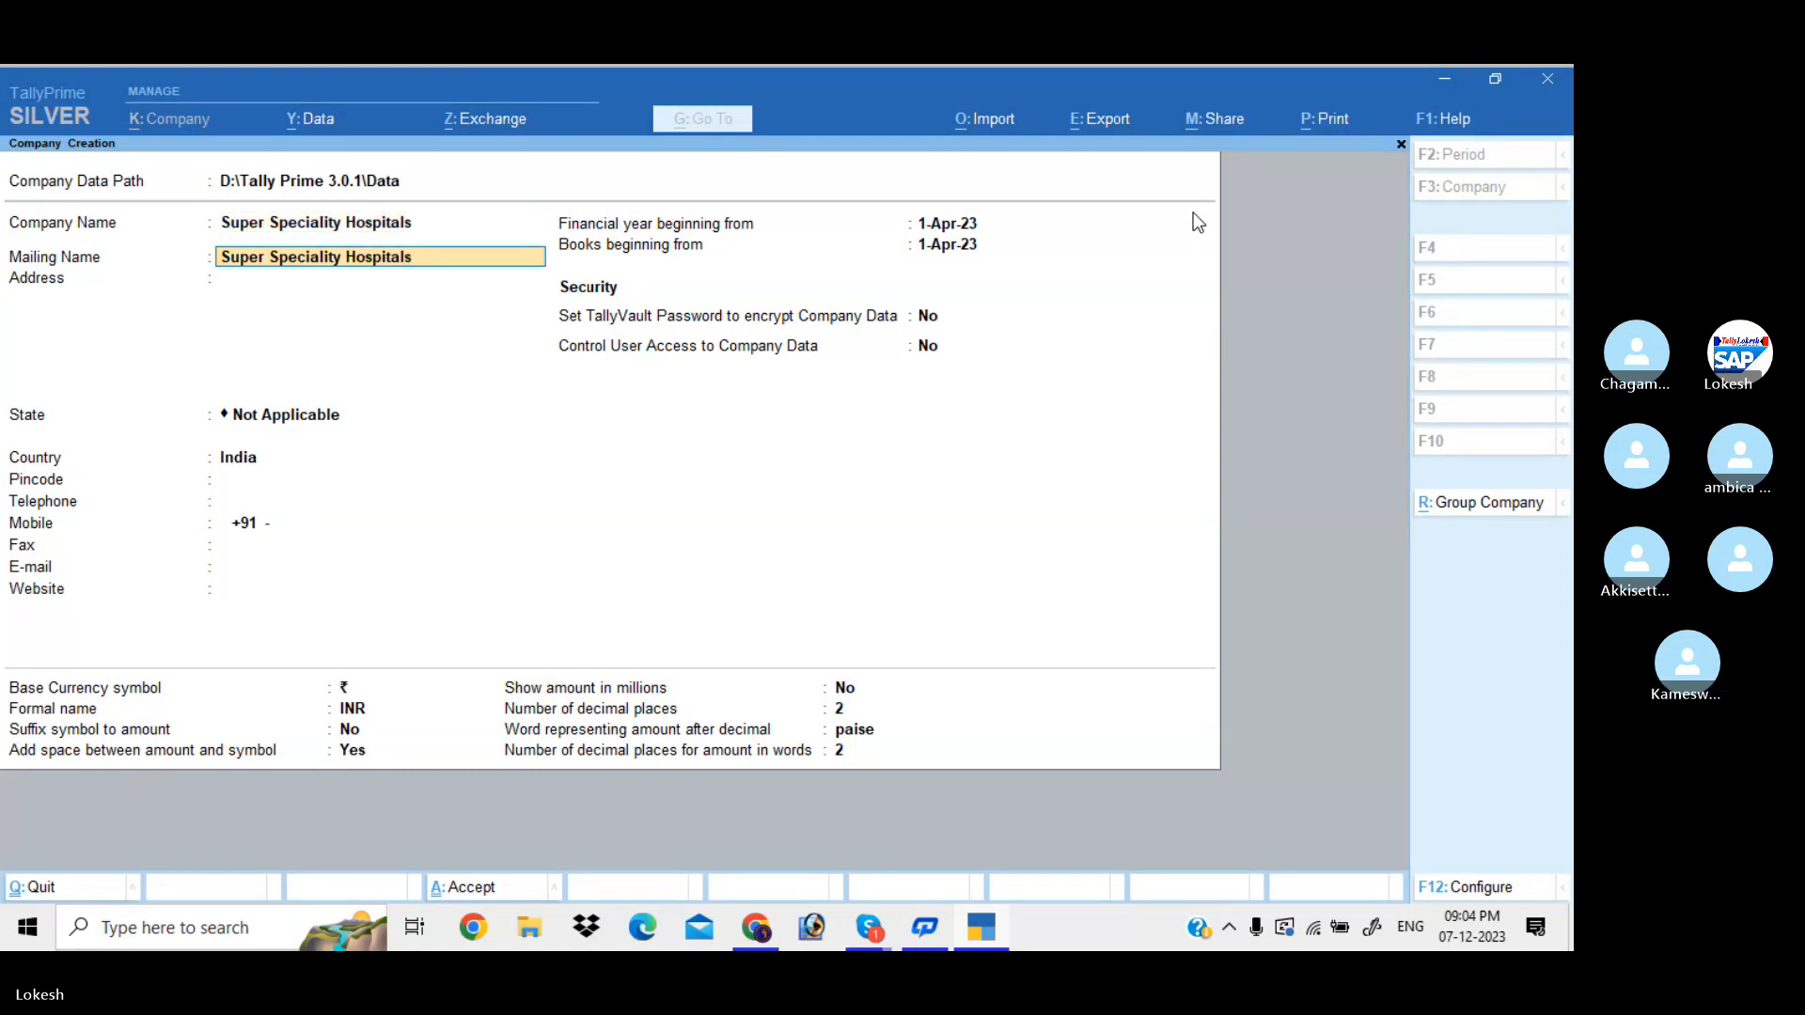
pyautogui.press('Return')
pyautogui.press('Return')
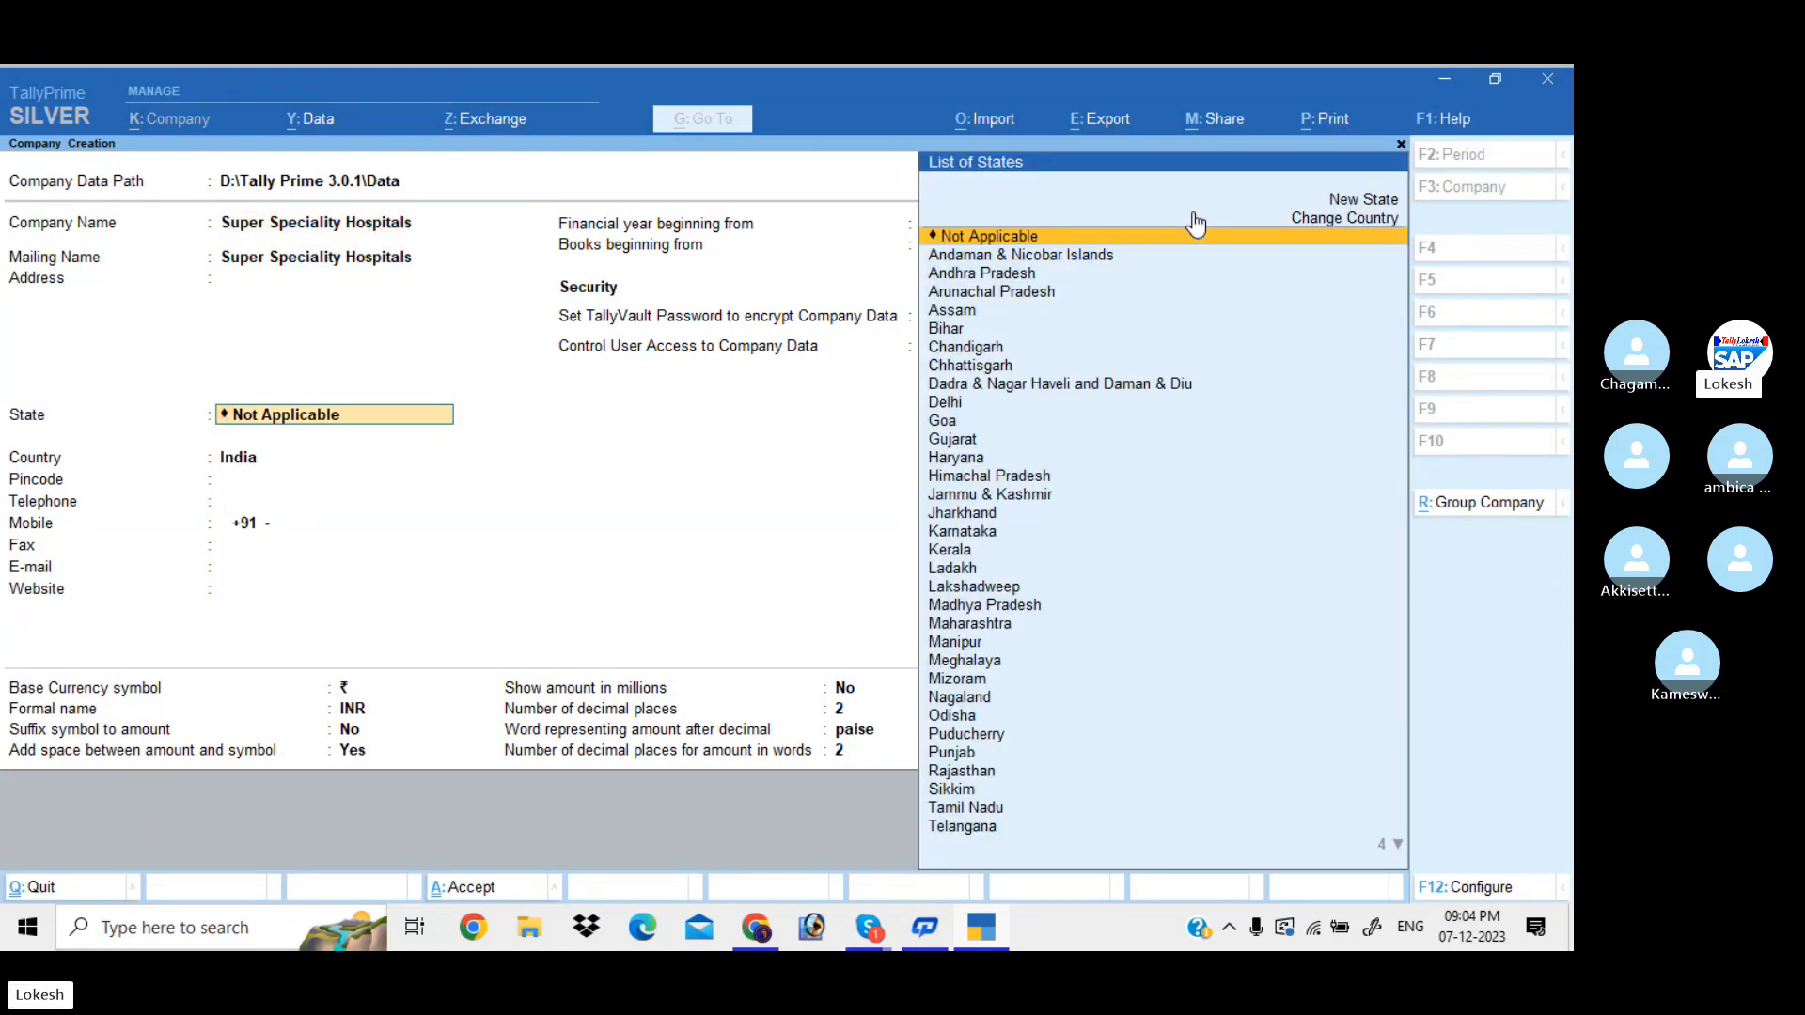
pyautogui.press('Down')
pyautogui.press('Return')
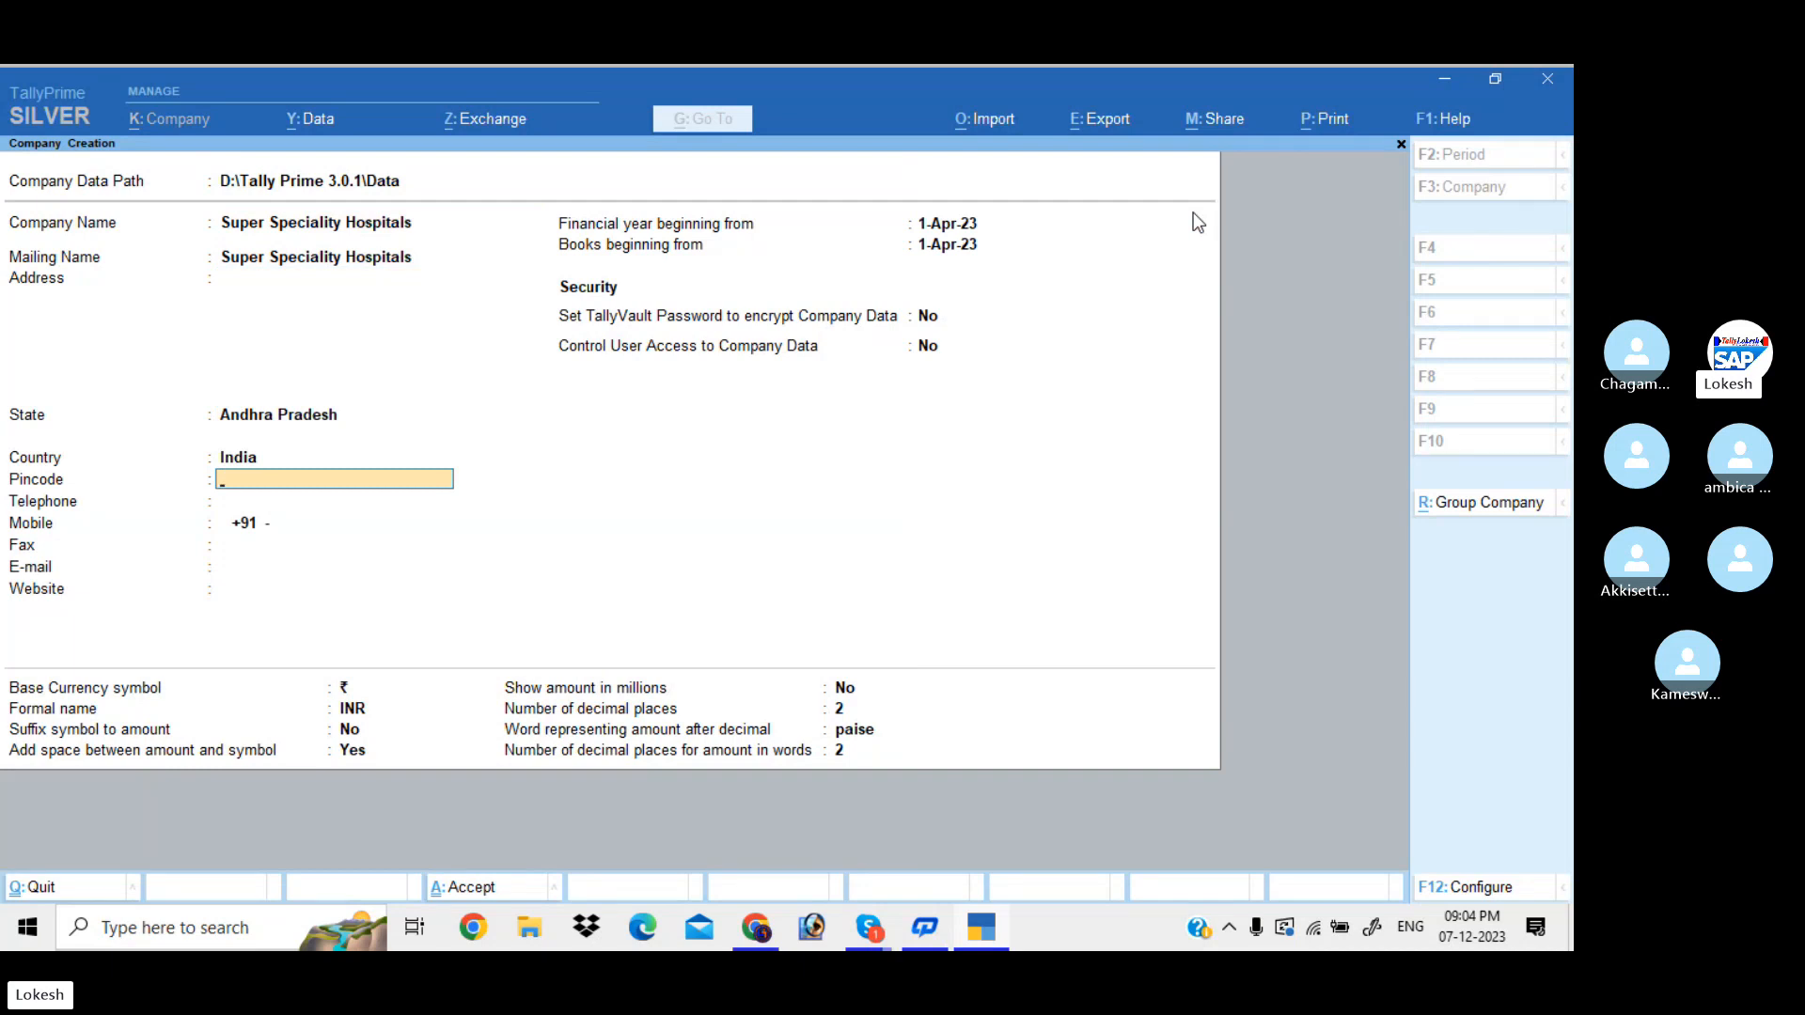
# Step: Leave the pincode, phone, fax, e-mail and website blank, and keep the 1-Apr-23 start dates with no TallyVault password
pyautogui.press('Return')
pyautogui.press('Return')
pyautogui.press('Return')
pyautogui.press('Return')
pyautogui.press('Return')
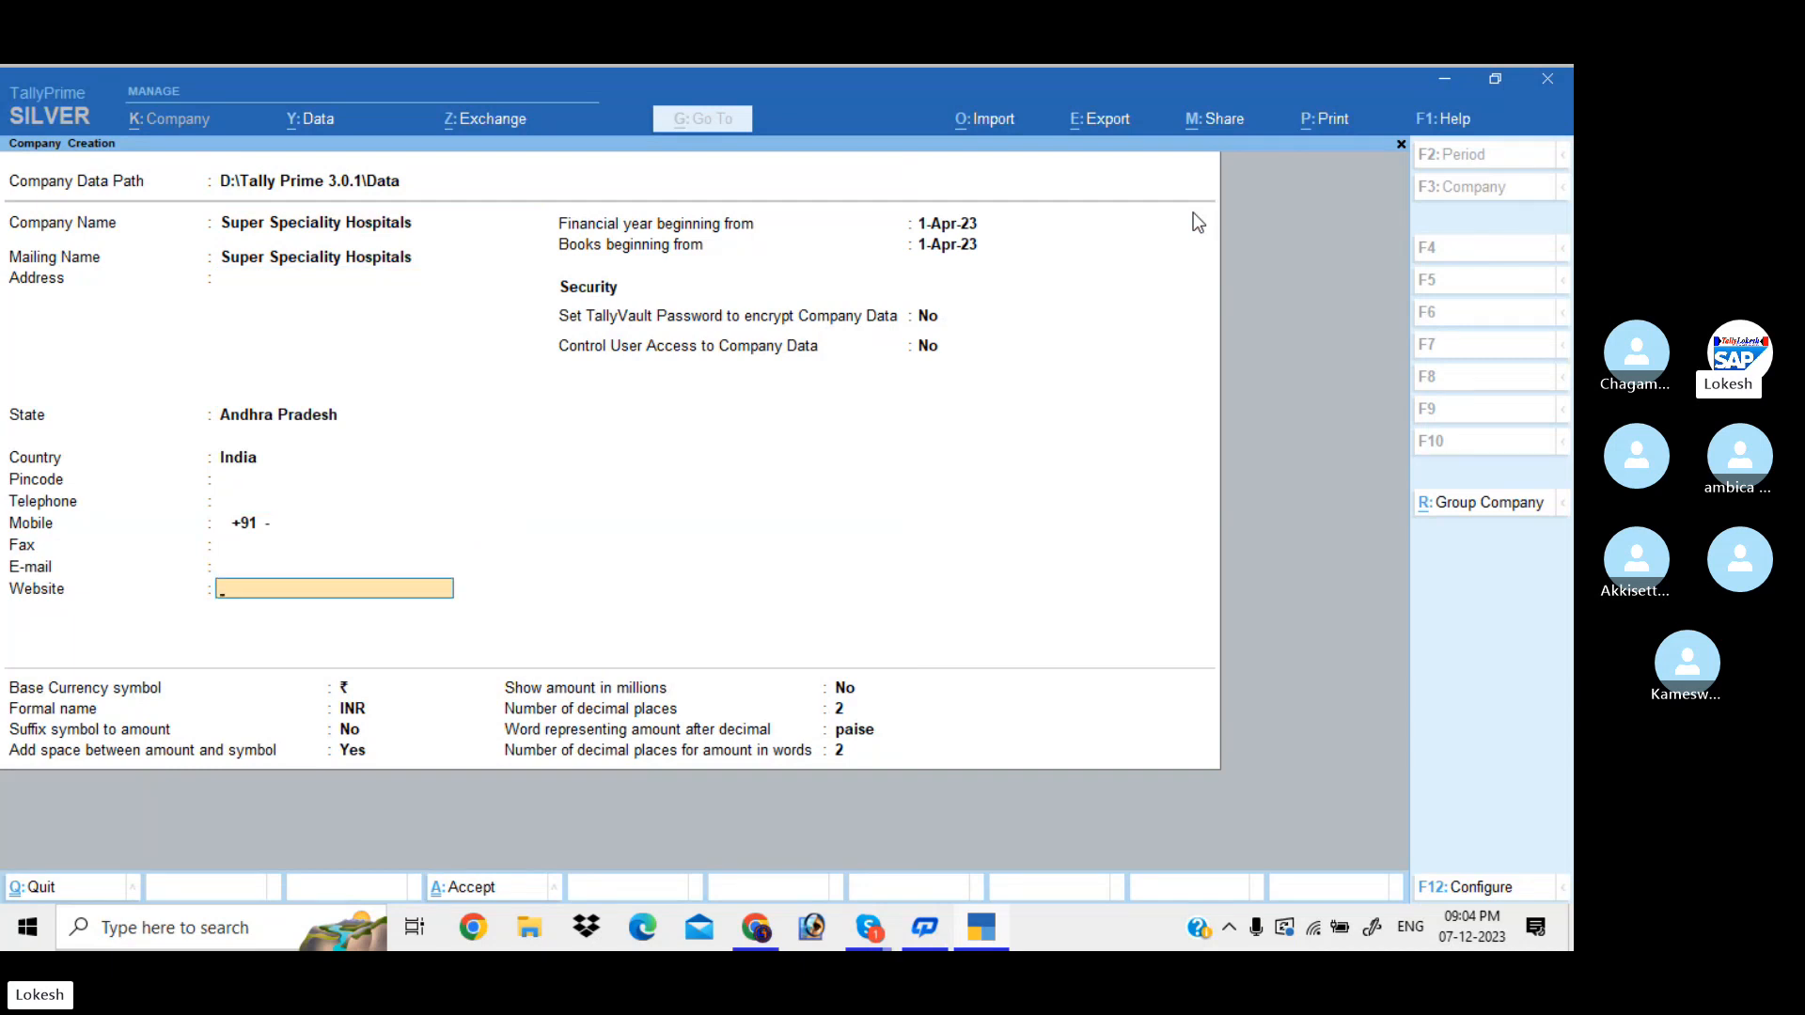
pyautogui.press('Return')
pyautogui.press('Return')
pyautogui.press('Return')
pyautogui.press('Return')
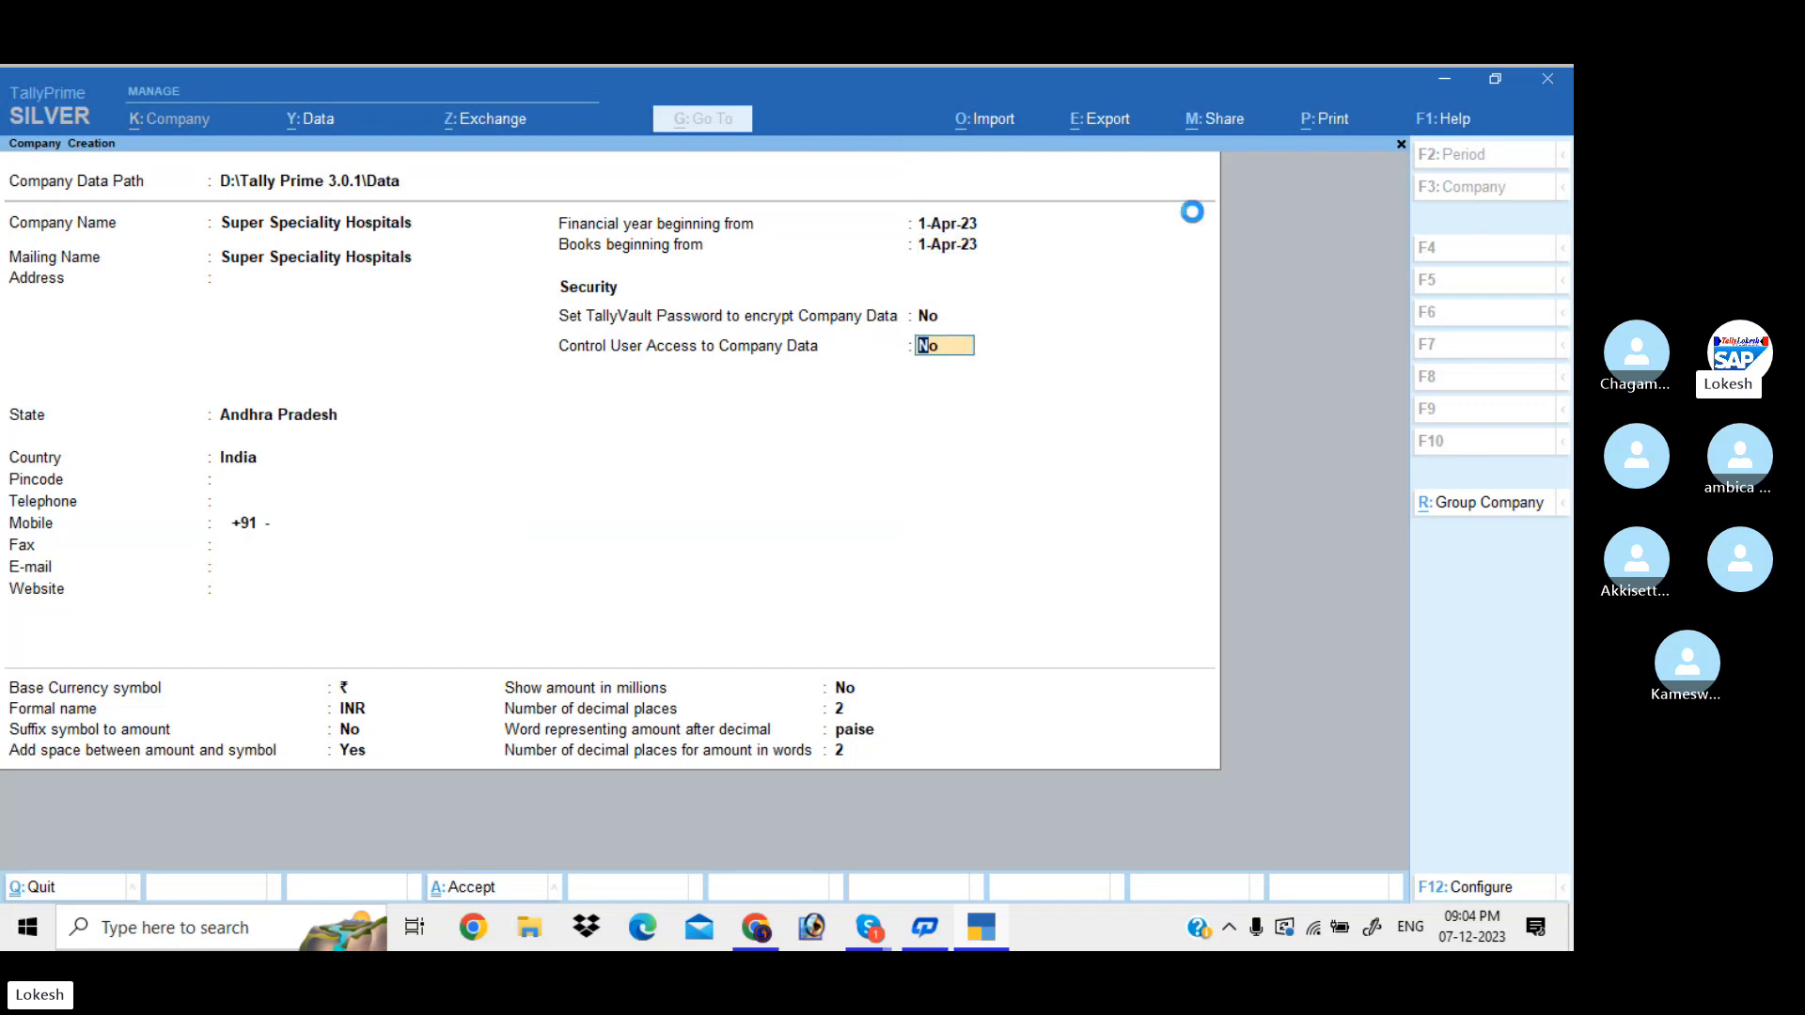
# Step: Keep user access control off and the default INR currency settings, and accept the company creation
pyautogui.press('Return')
pyautogui.press('Return')
pyautogui.press('Return')
pyautogui.press('Return')
pyautogui.press('Return')
pyautogui.press('Return')
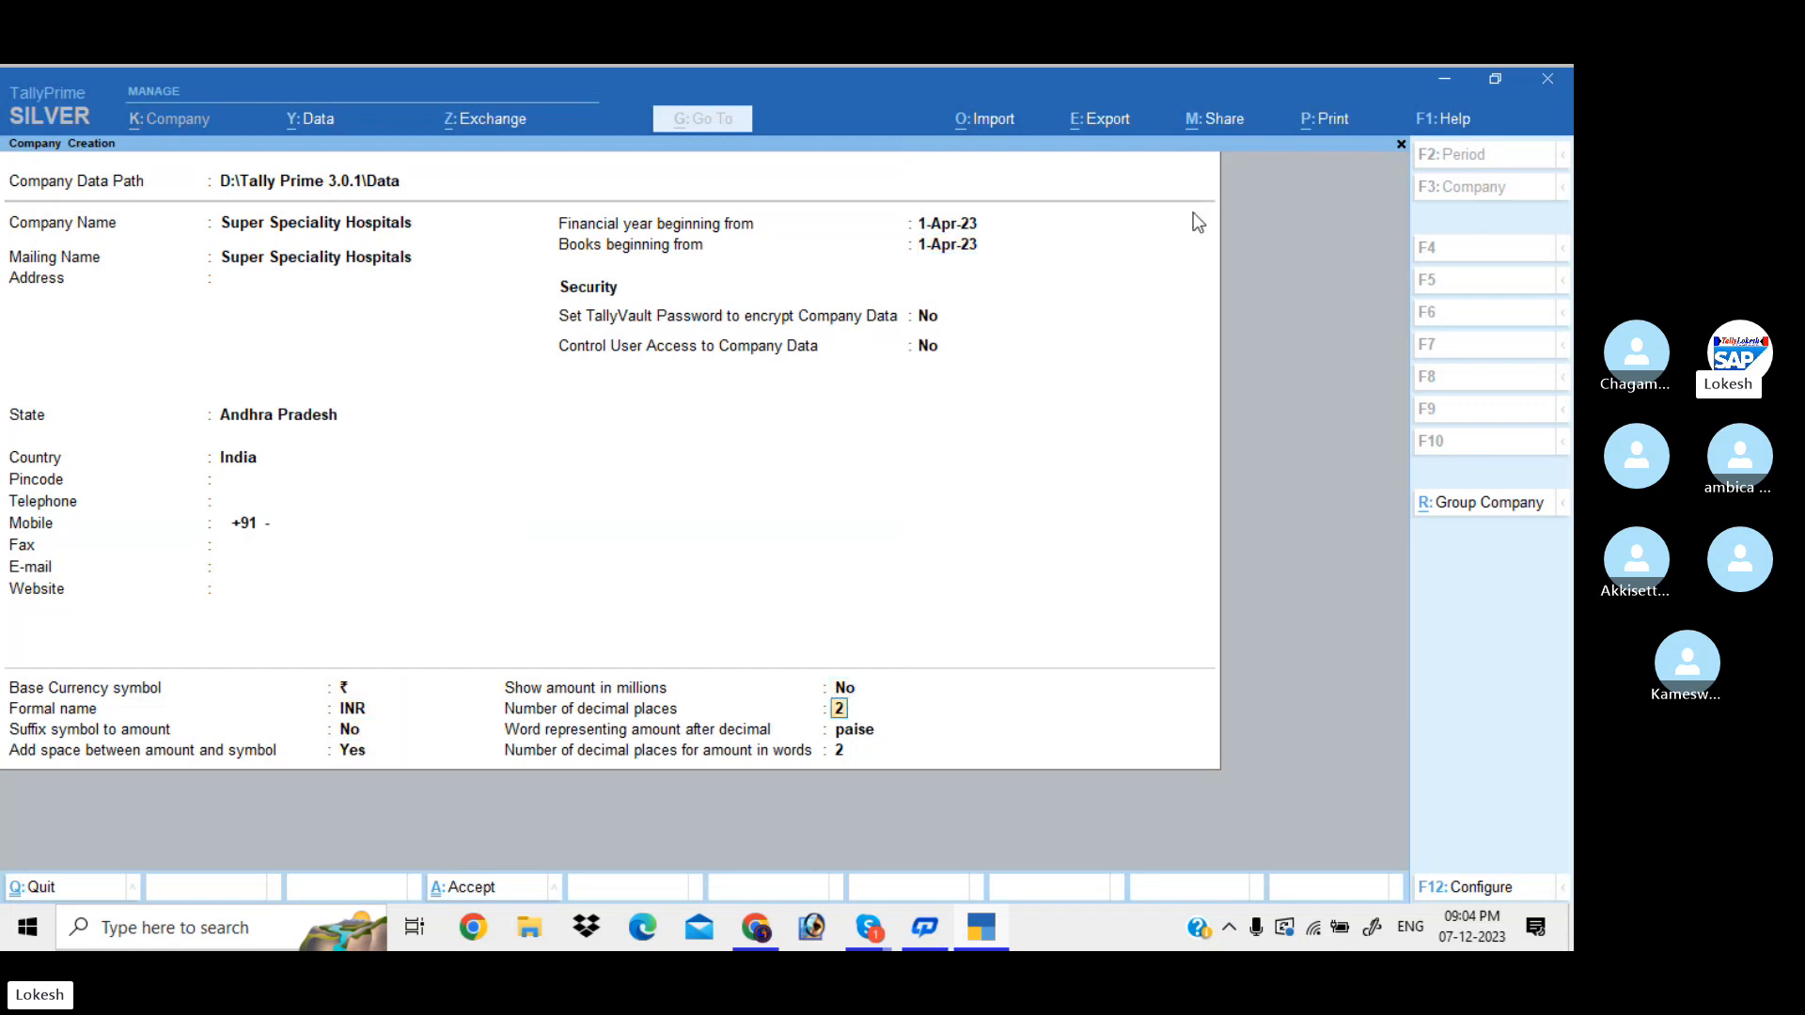
pyautogui.press('Return')
pyautogui.press('Return')
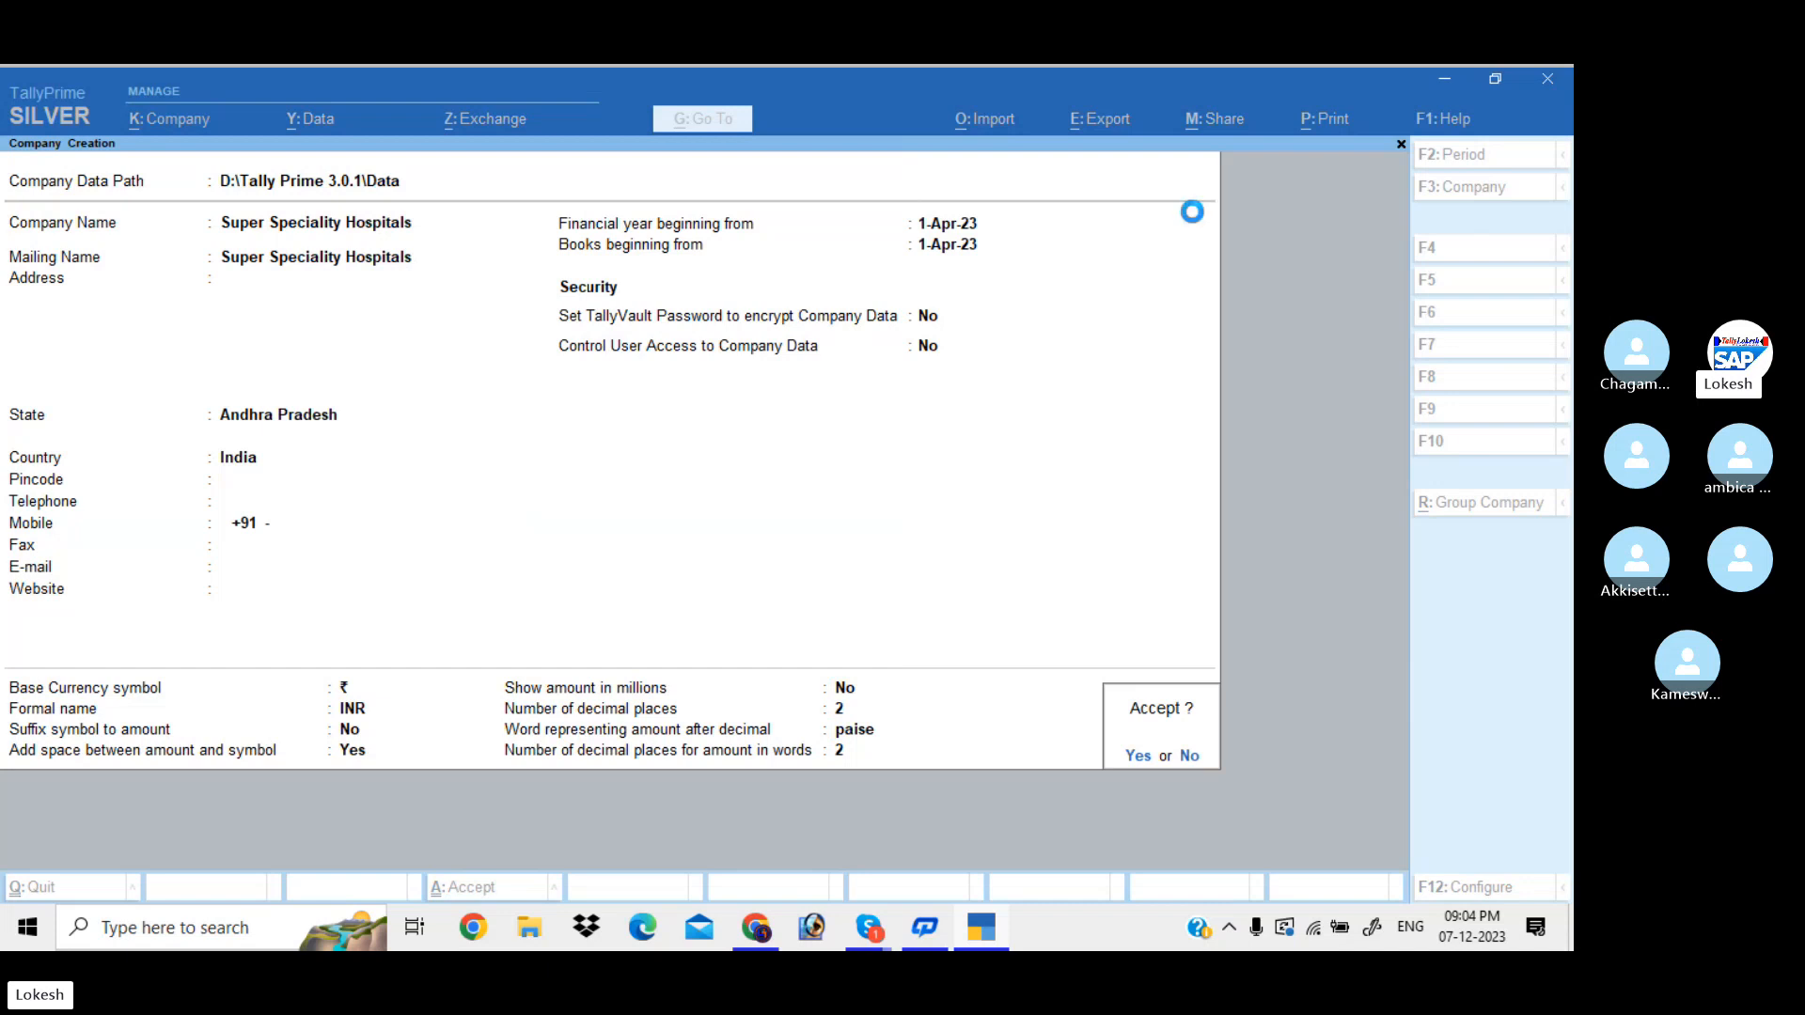
pyautogui.press('y')
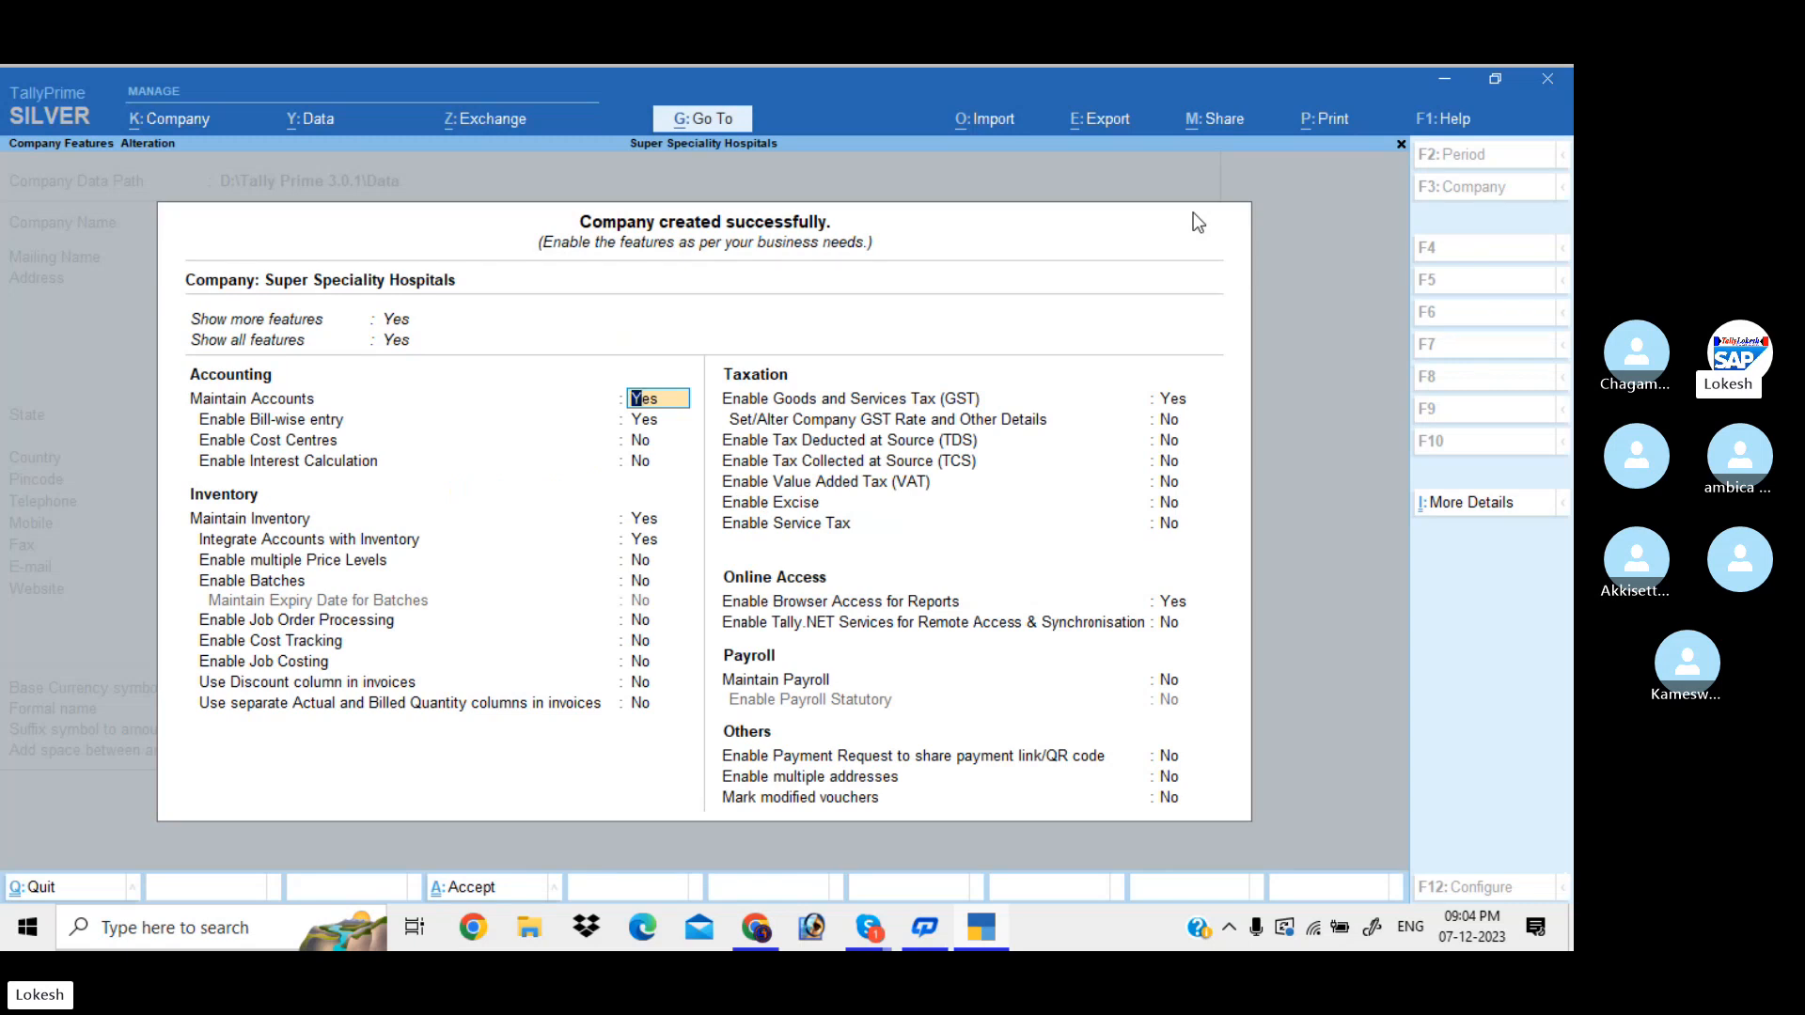
# Step: Disable bill-wise entry, inventory maintenance and Goods and Services Tax in the company features
pyautogui.press('Return')
pyautogui.write('n')
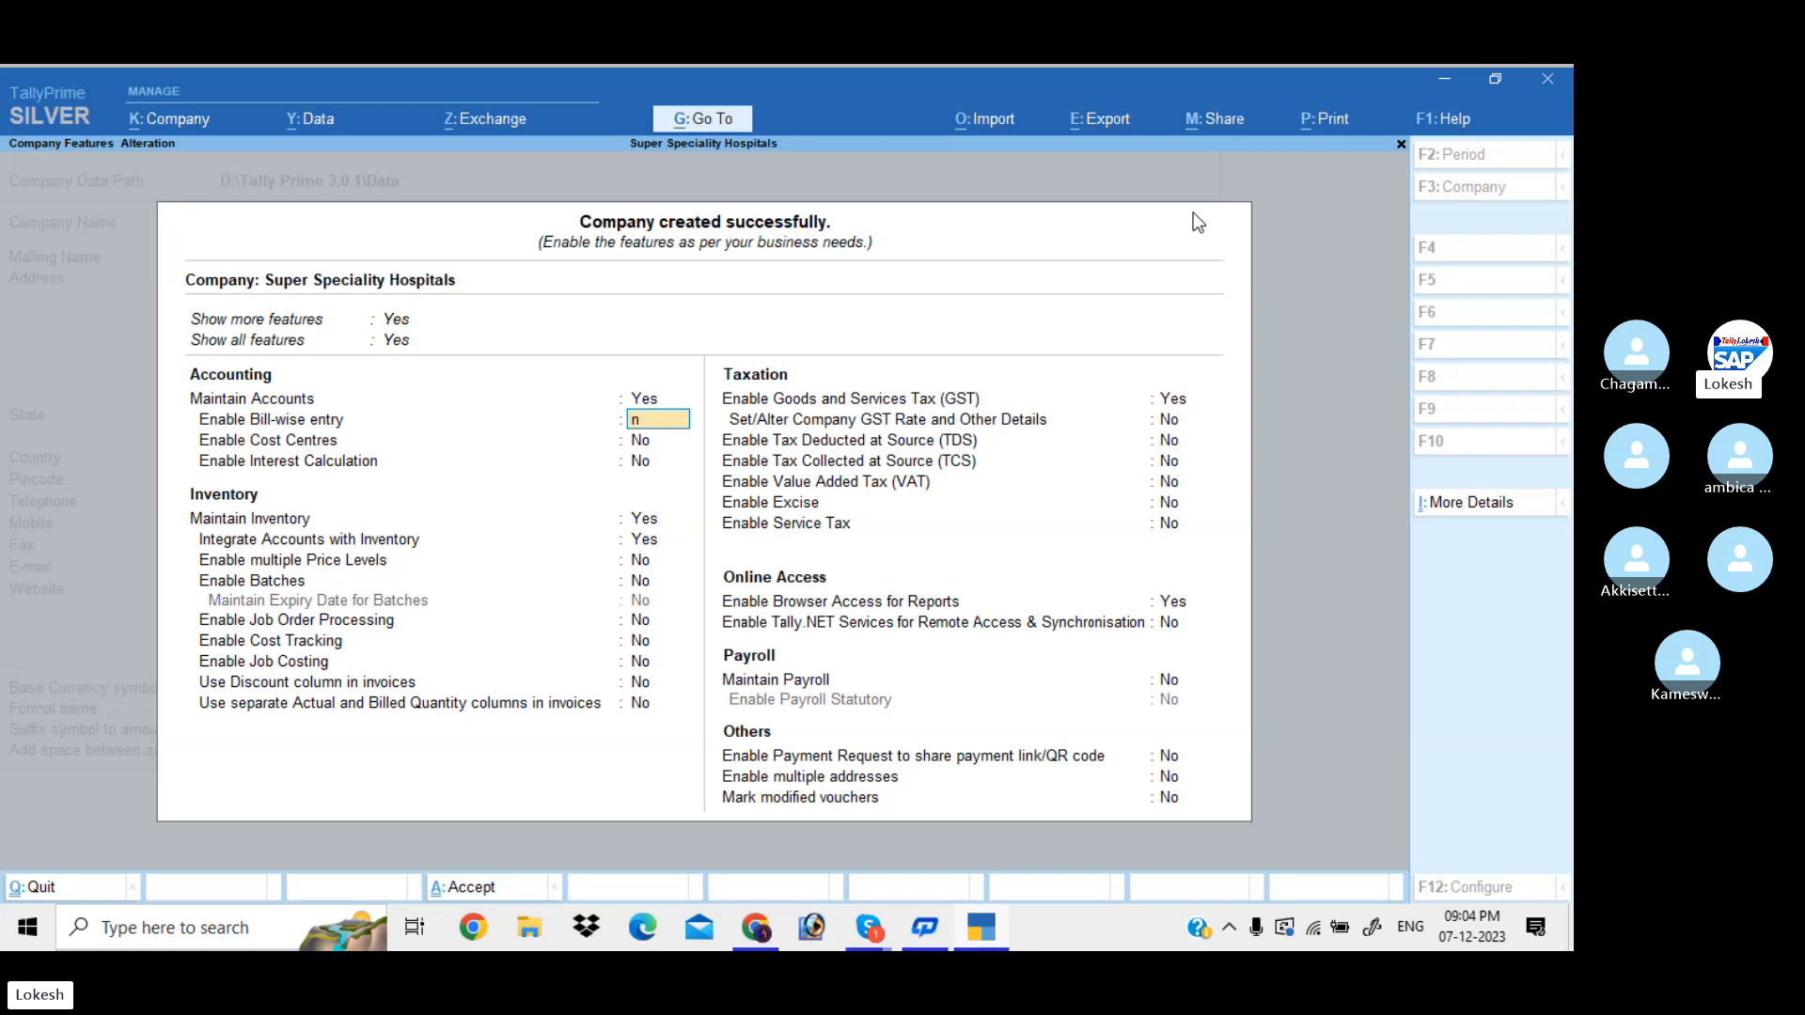
pyautogui.press('Return')
pyautogui.press('Return')
pyautogui.press('Return')
pyautogui.write('n')
pyautogui.press('Return')
pyautogui.write('n')
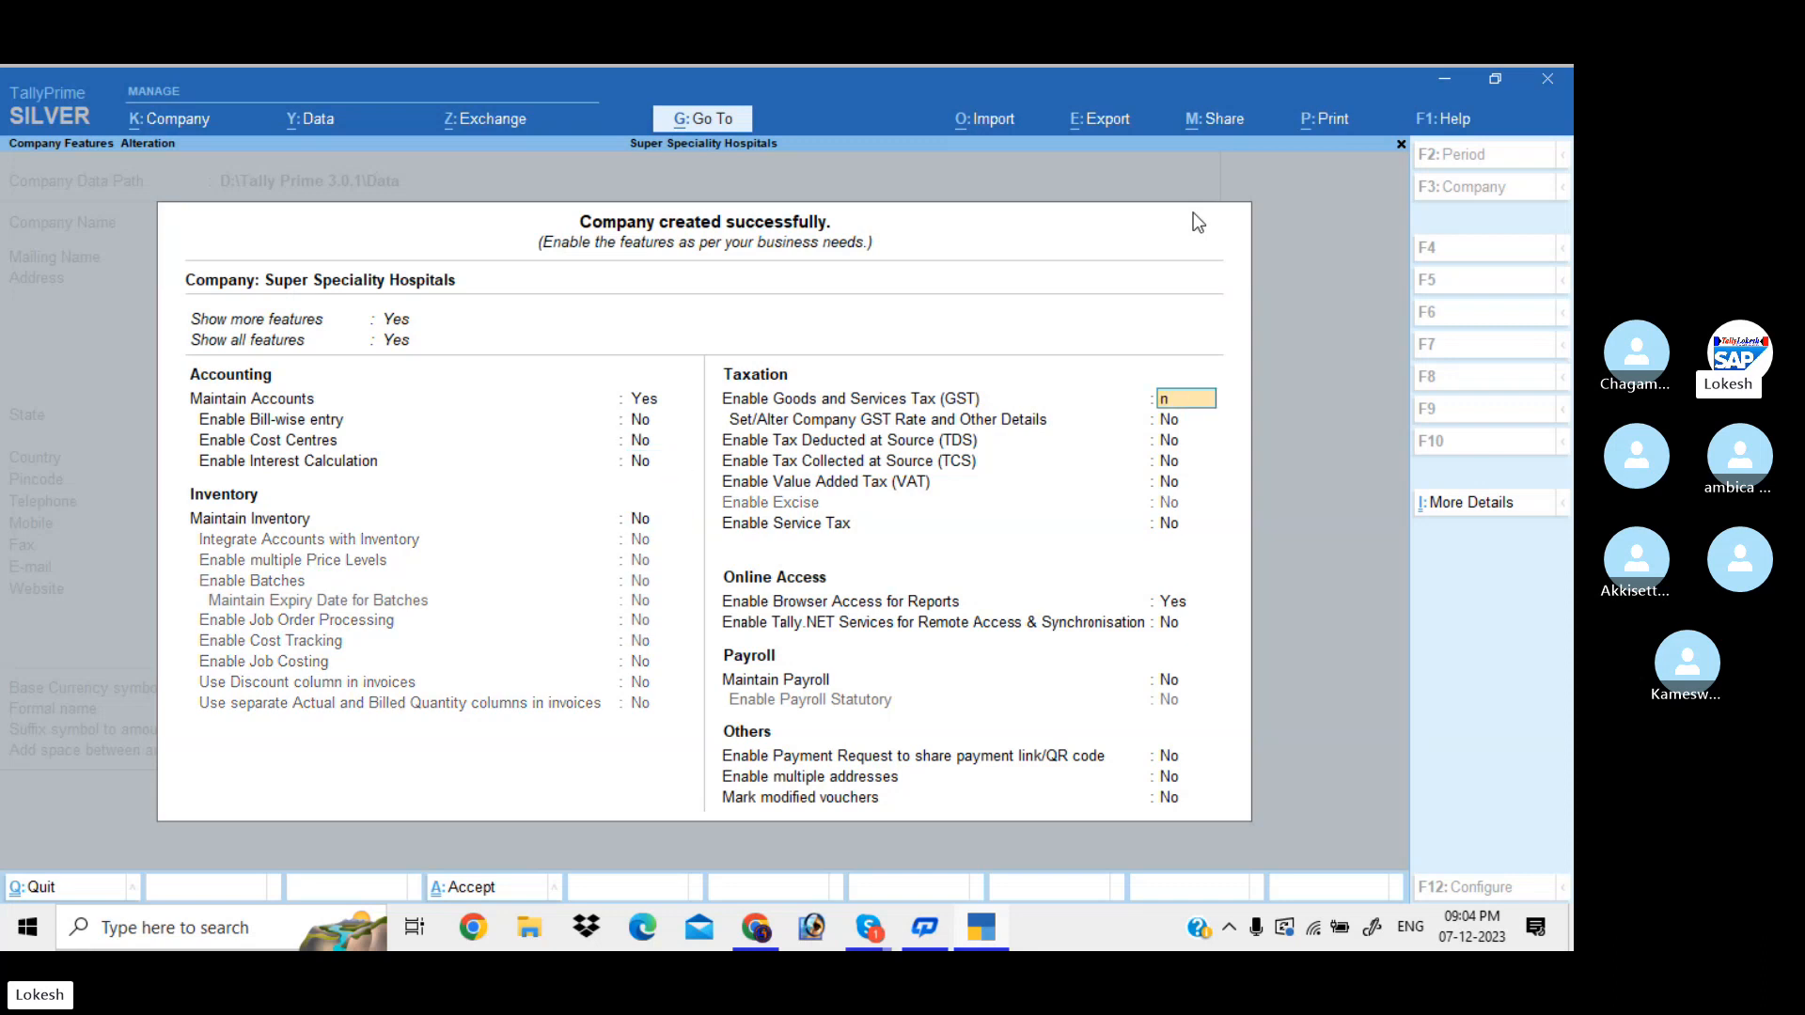
pyautogui.press('Return')
# Step: Keep the other taxes and payroll disabled, leave the remaining company features at their defaults, and accept the feature settings
pyautogui.press('Return')
pyautogui.press('Return')
pyautogui.press('Return')
pyautogui.press('Return')
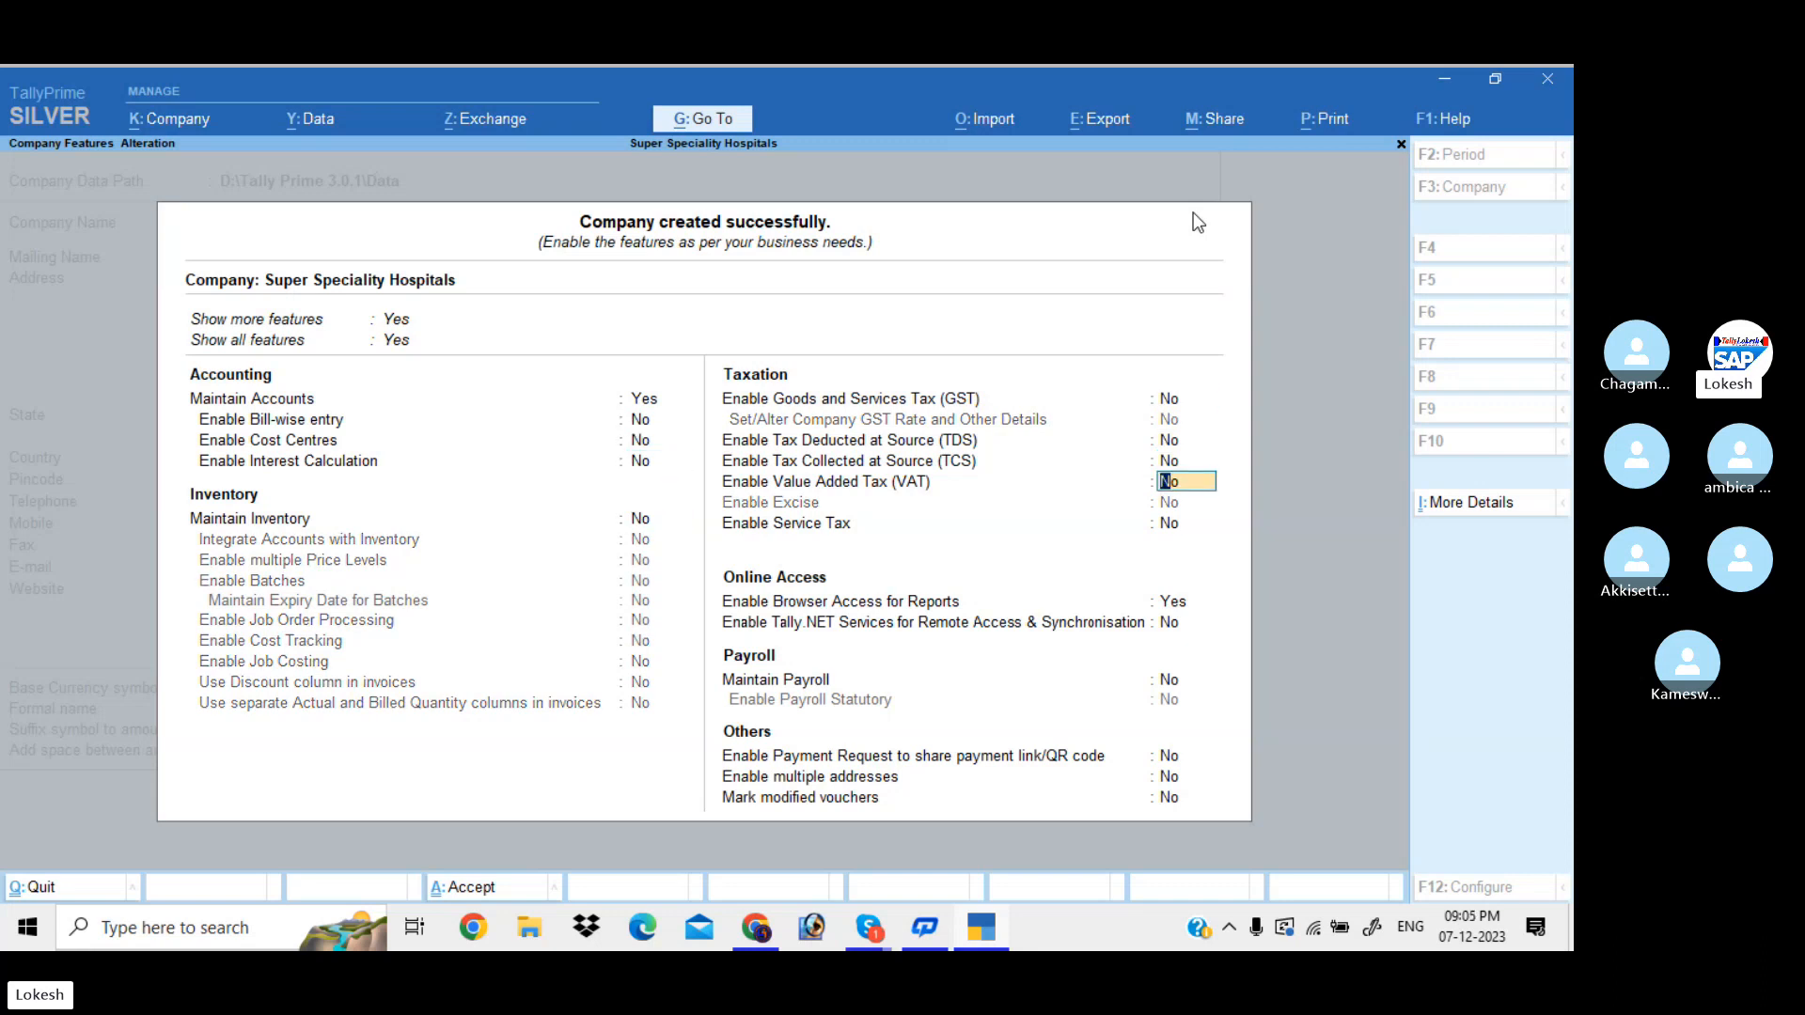
pyautogui.write('n')
pyautogui.press('Return')
pyautogui.press('Return')
pyautogui.press('Return')
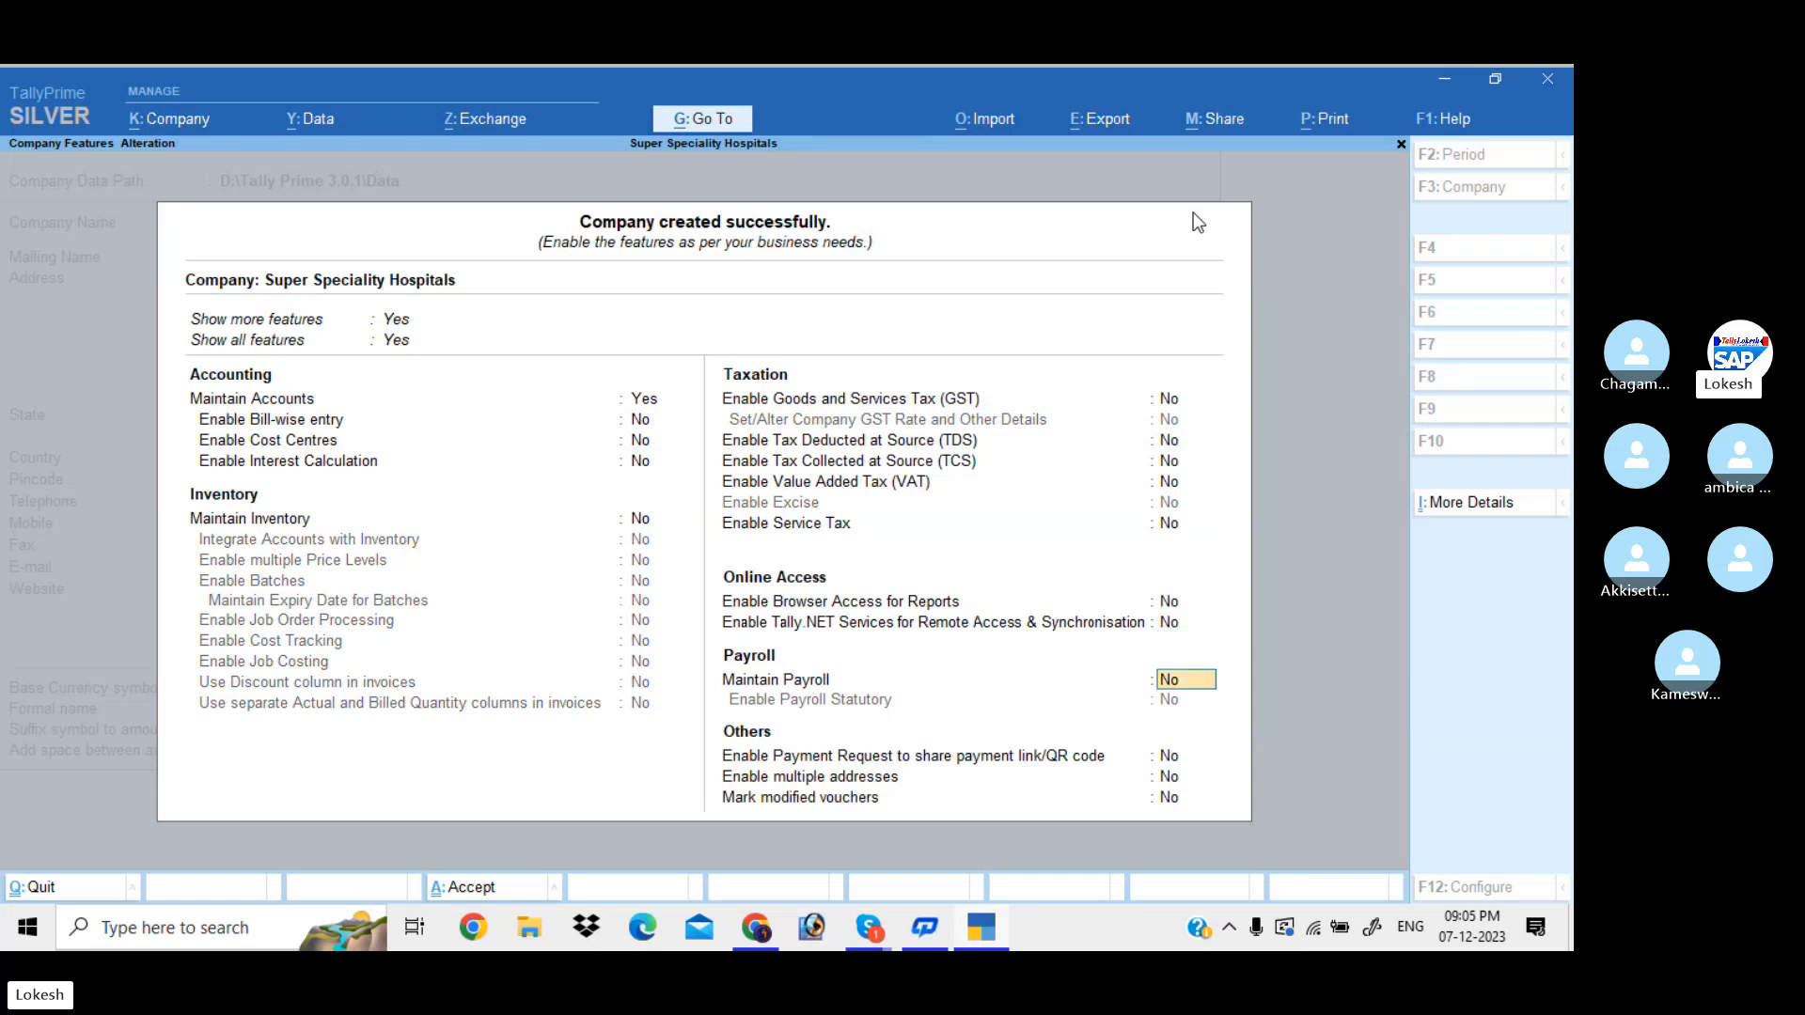
pyautogui.press('Return')
pyautogui.press('Return')
pyautogui.press('Return')
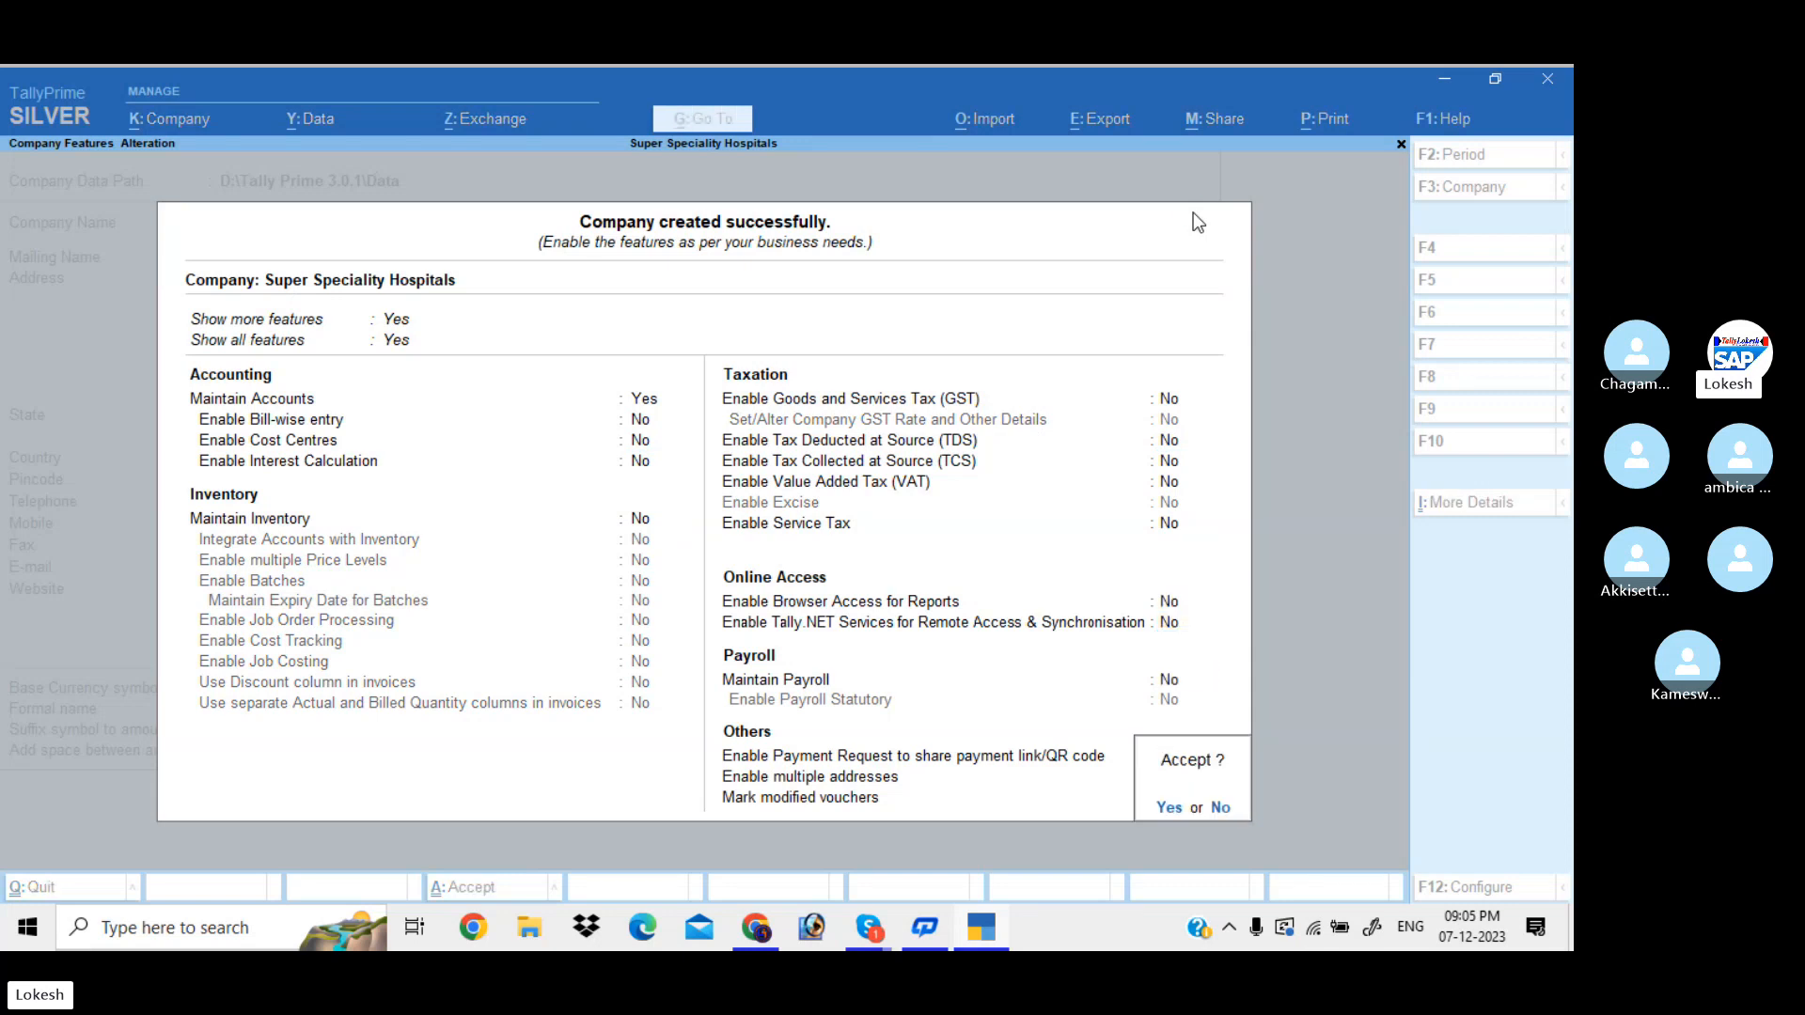
pyautogui.press('Return')
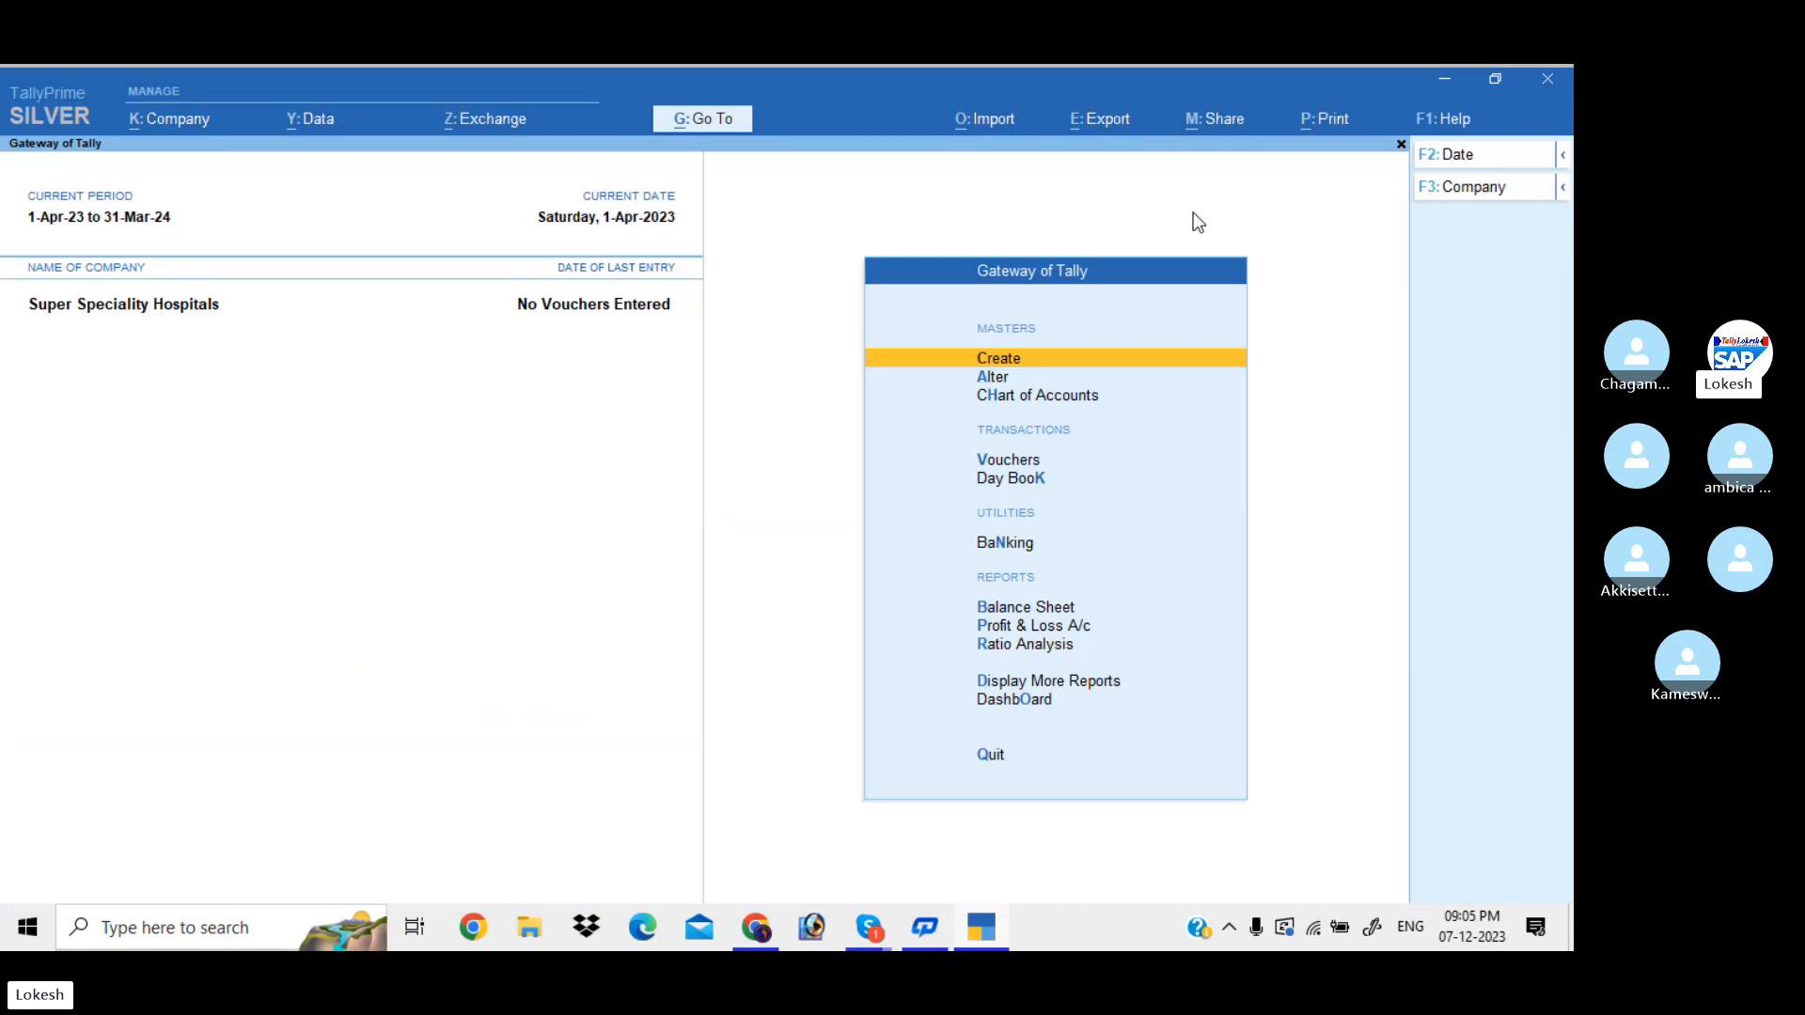
# Step: Examine the existing groups and ledgers available for alteration in the new company
pyautogui.press('Down')
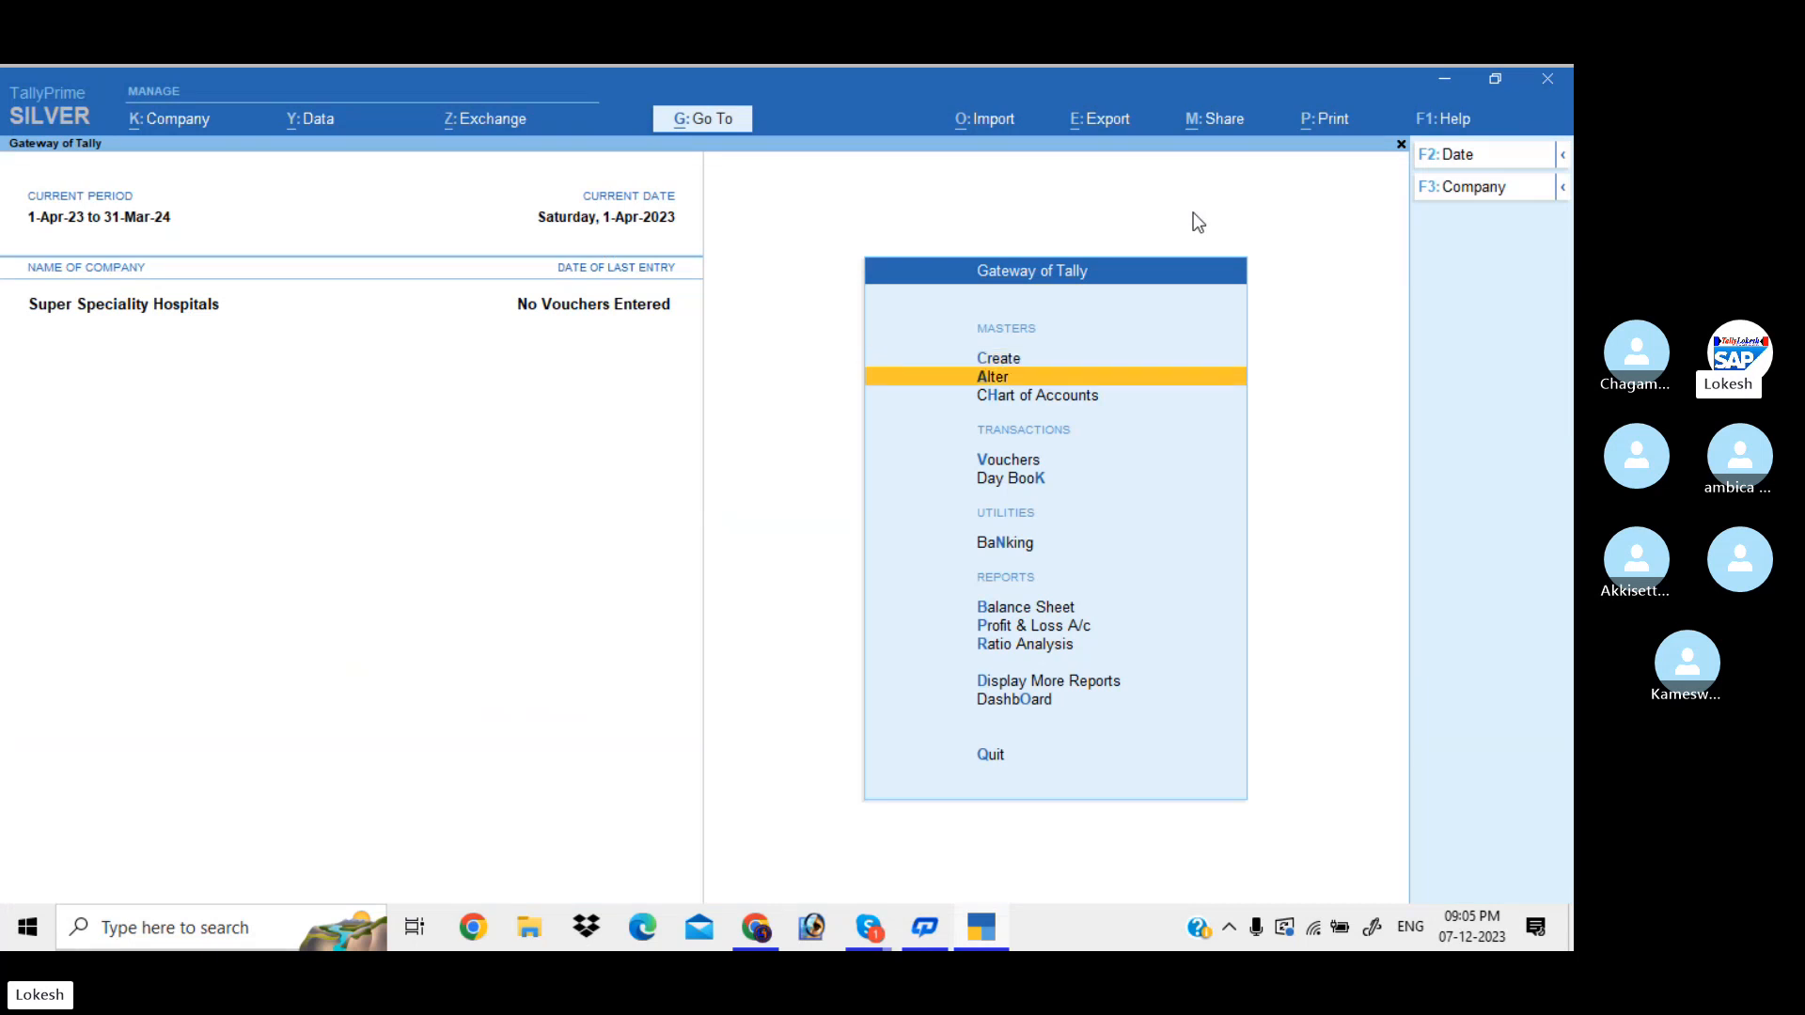
pyautogui.press('Return')
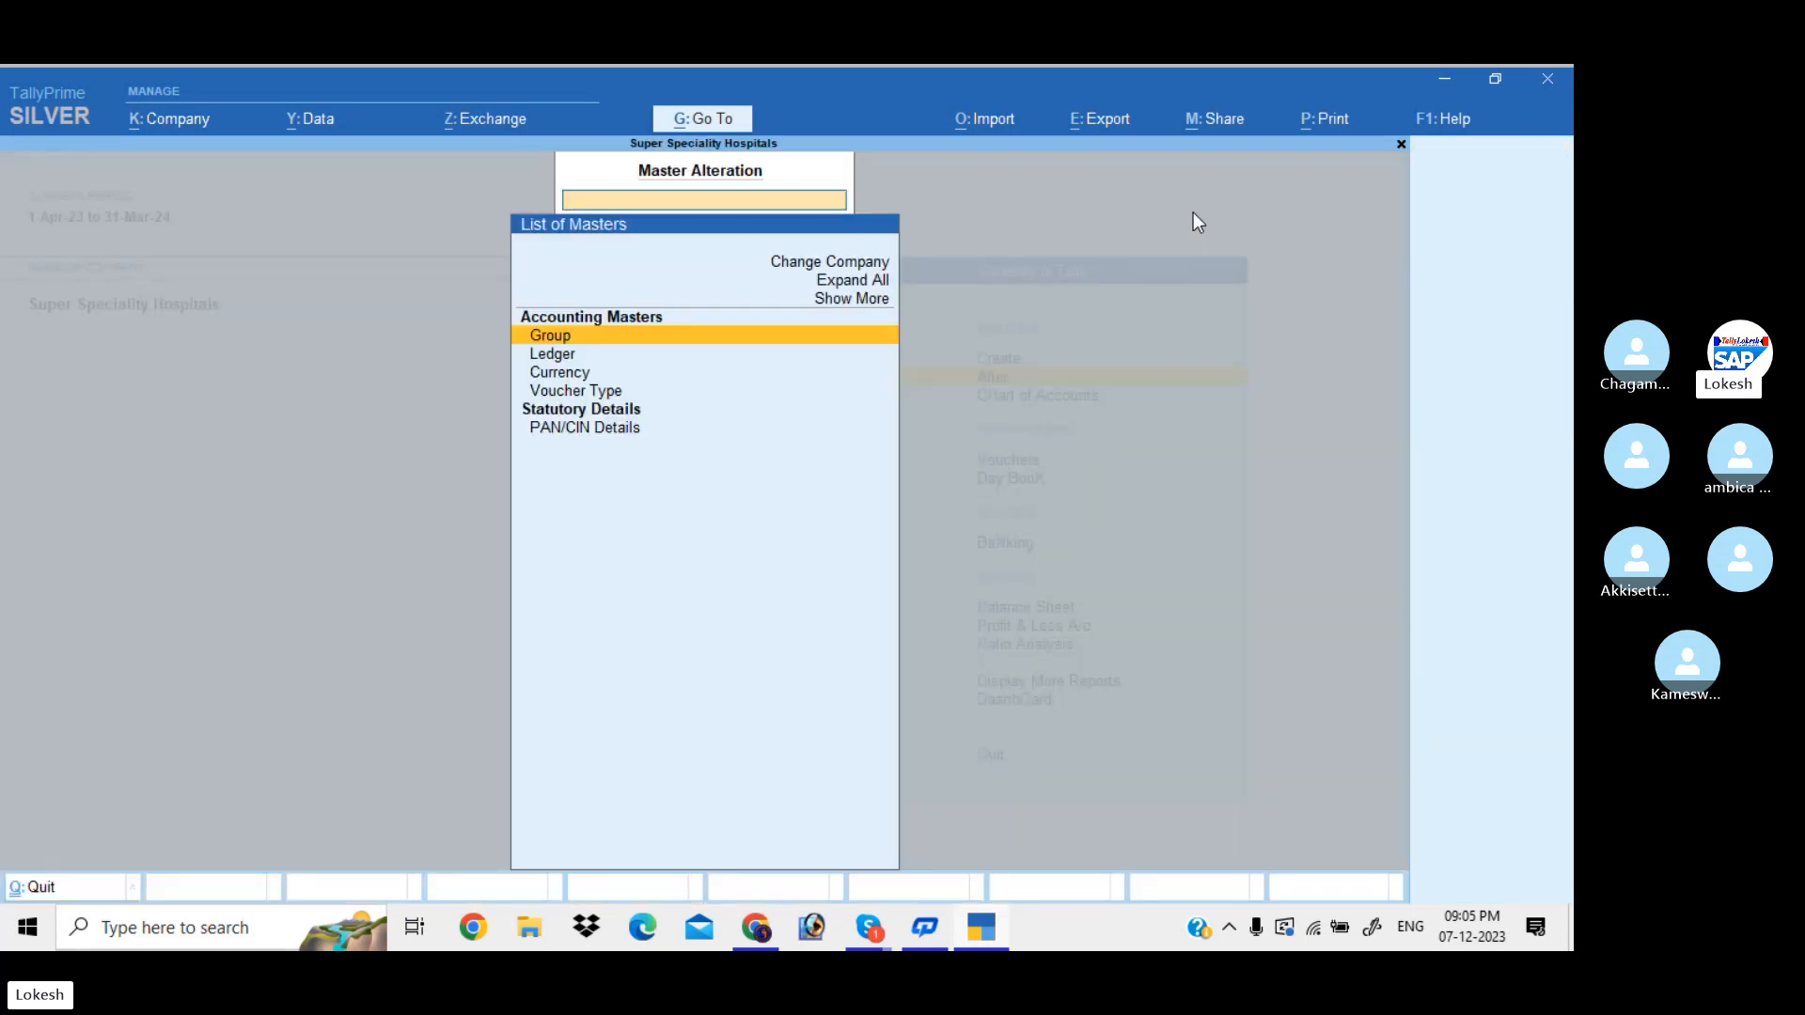
pyautogui.press('Return')
pyautogui.press('Escape')
pyautogui.press('Down')
pyautogui.press('Return')
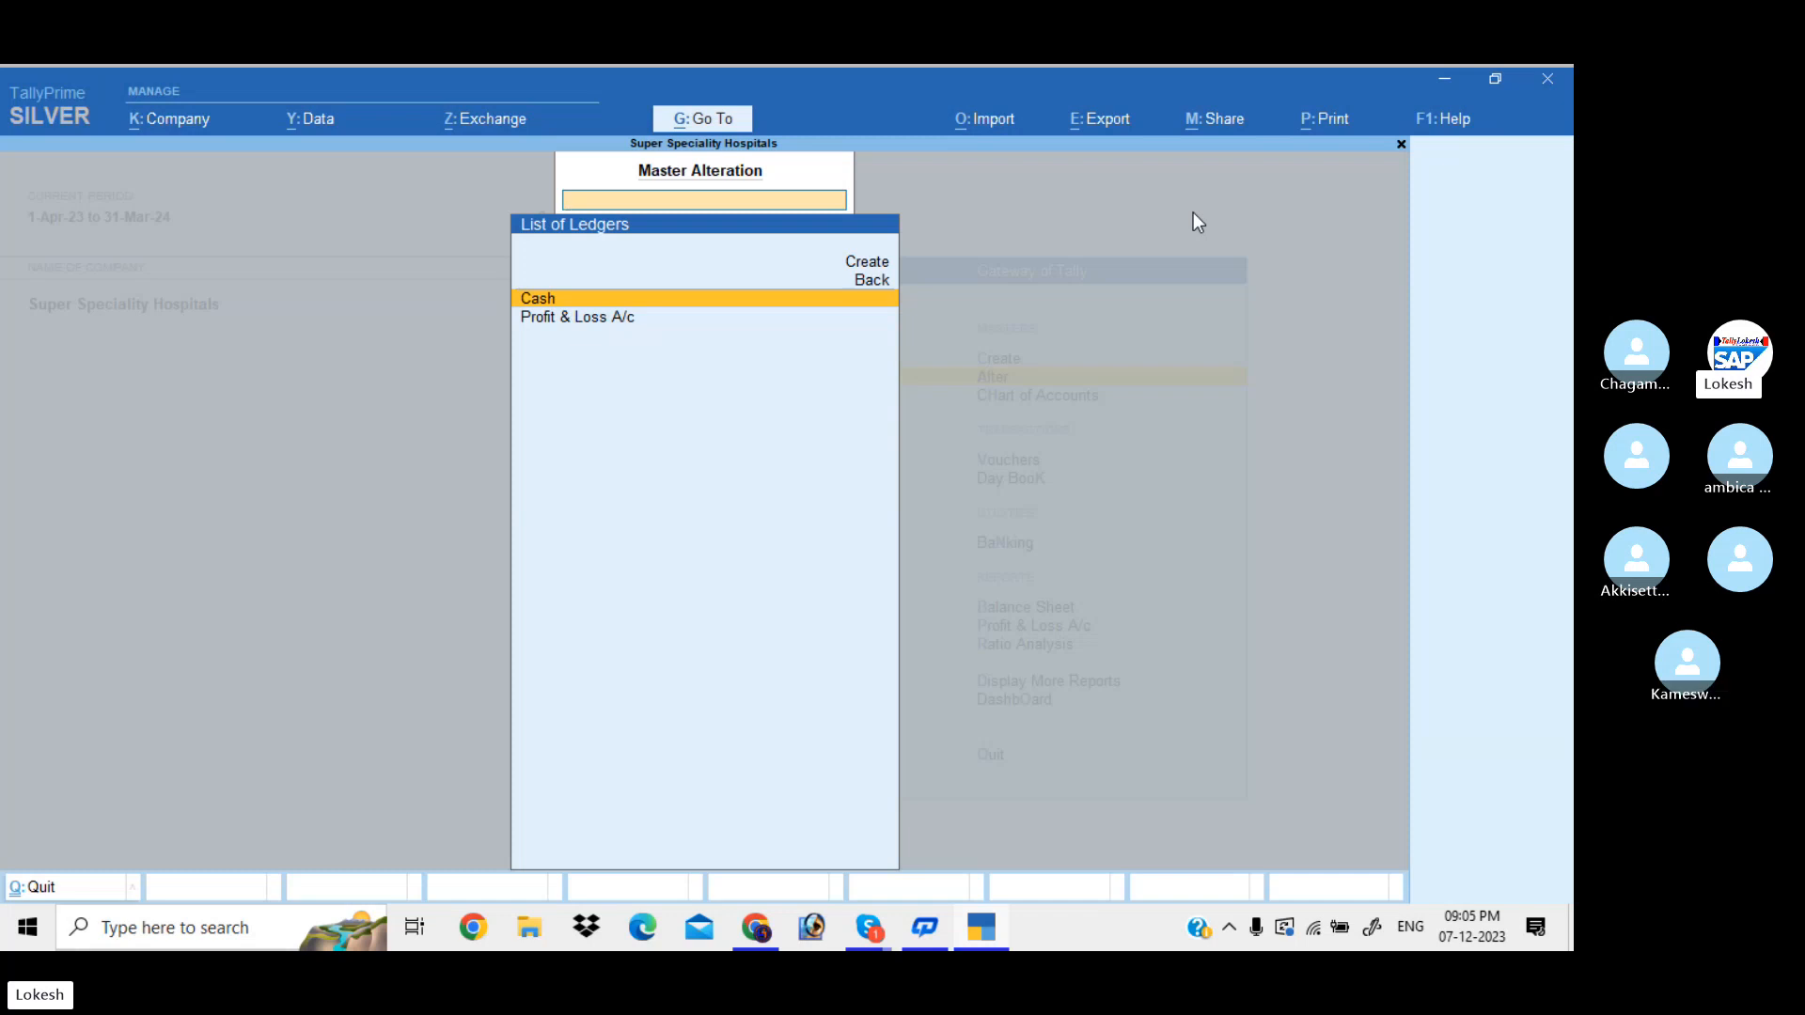
pyautogui.press('Escape')
# Step: Examine the voucher types available for alteration, including the inactive ones, and return to the Gateway of Tally
pyautogui.press('Down')
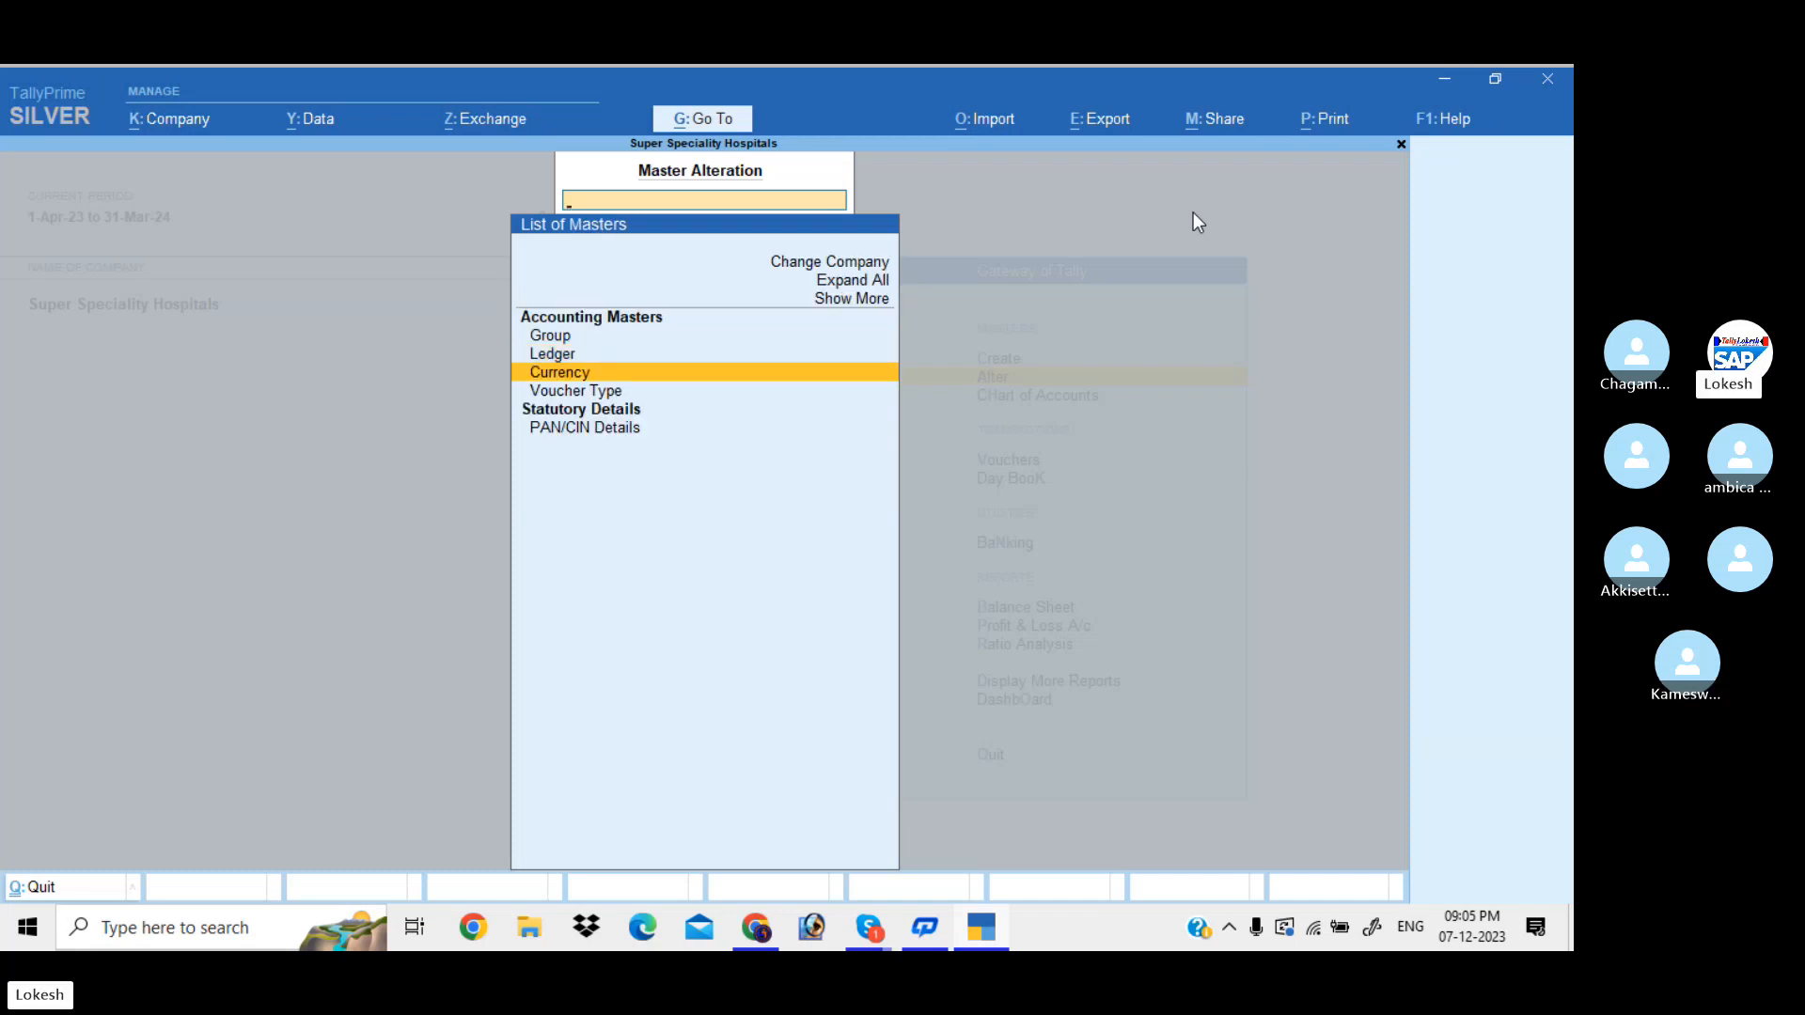
pyautogui.press('Down')
pyautogui.press('Return')
pyautogui.press('Up')
pyautogui.press('Up')
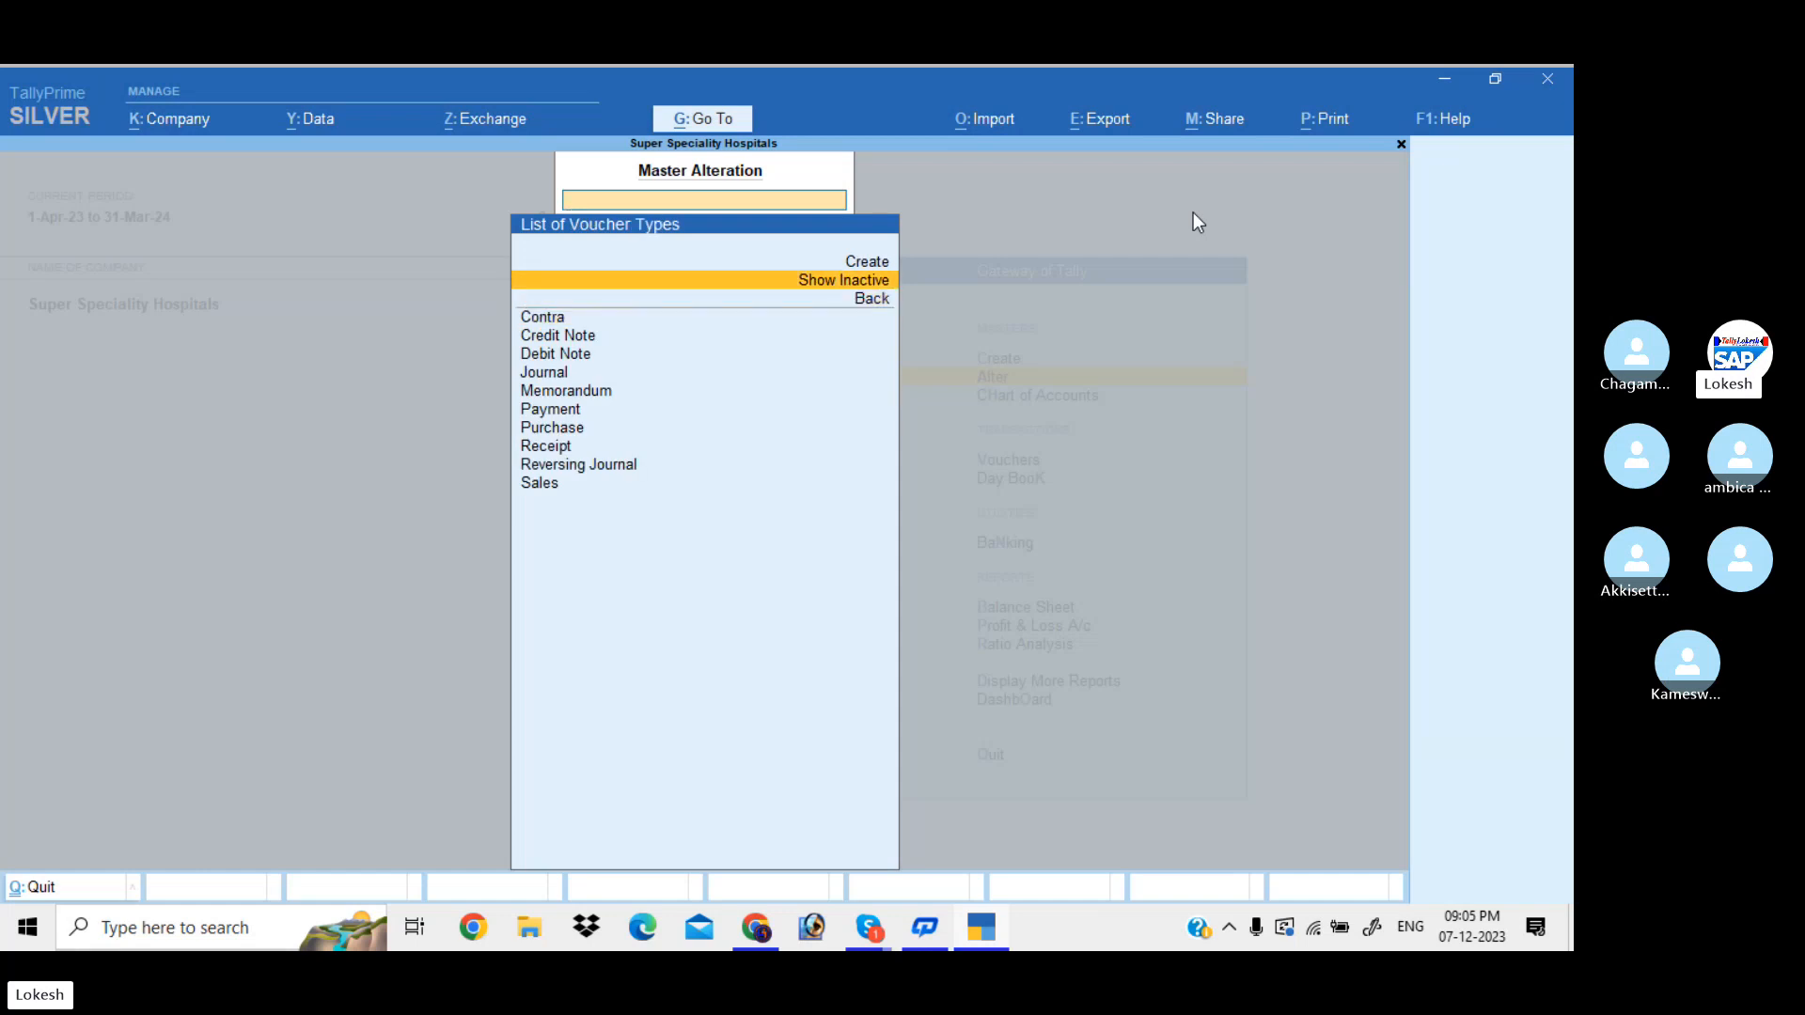
pyautogui.press('Return')
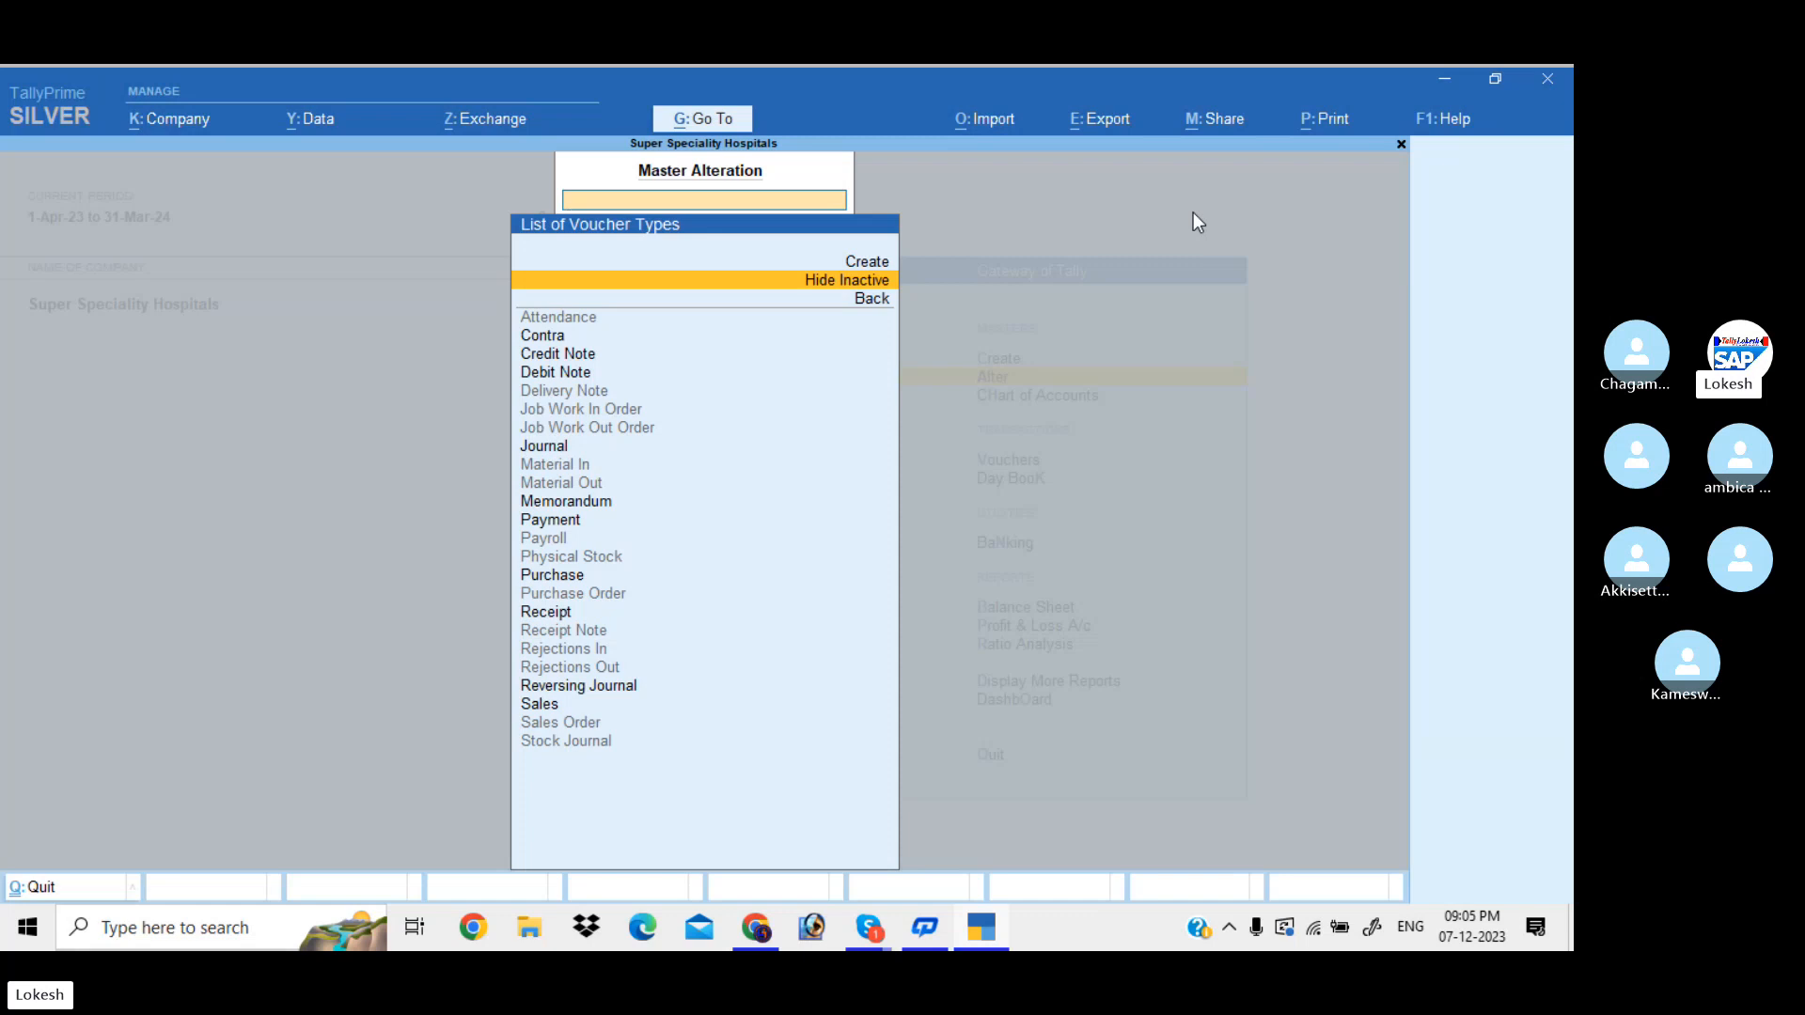
pyautogui.press('Escape')
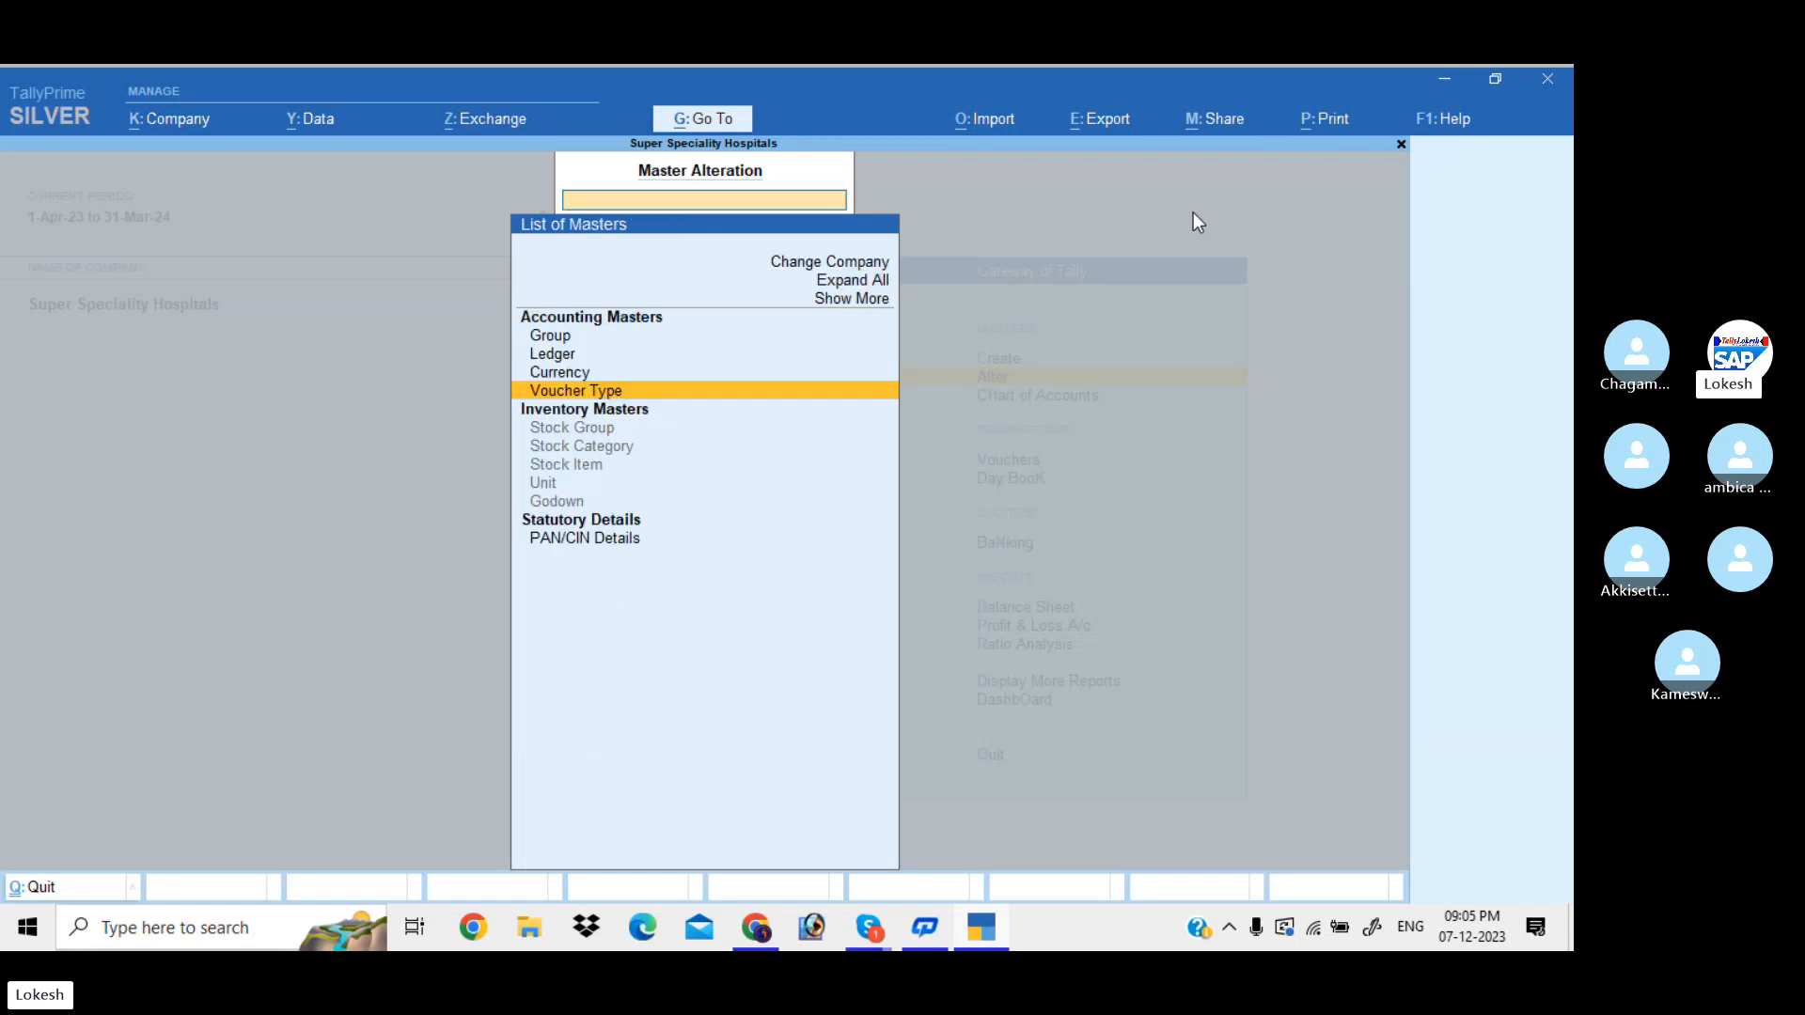
pyautogui.press('Escape')
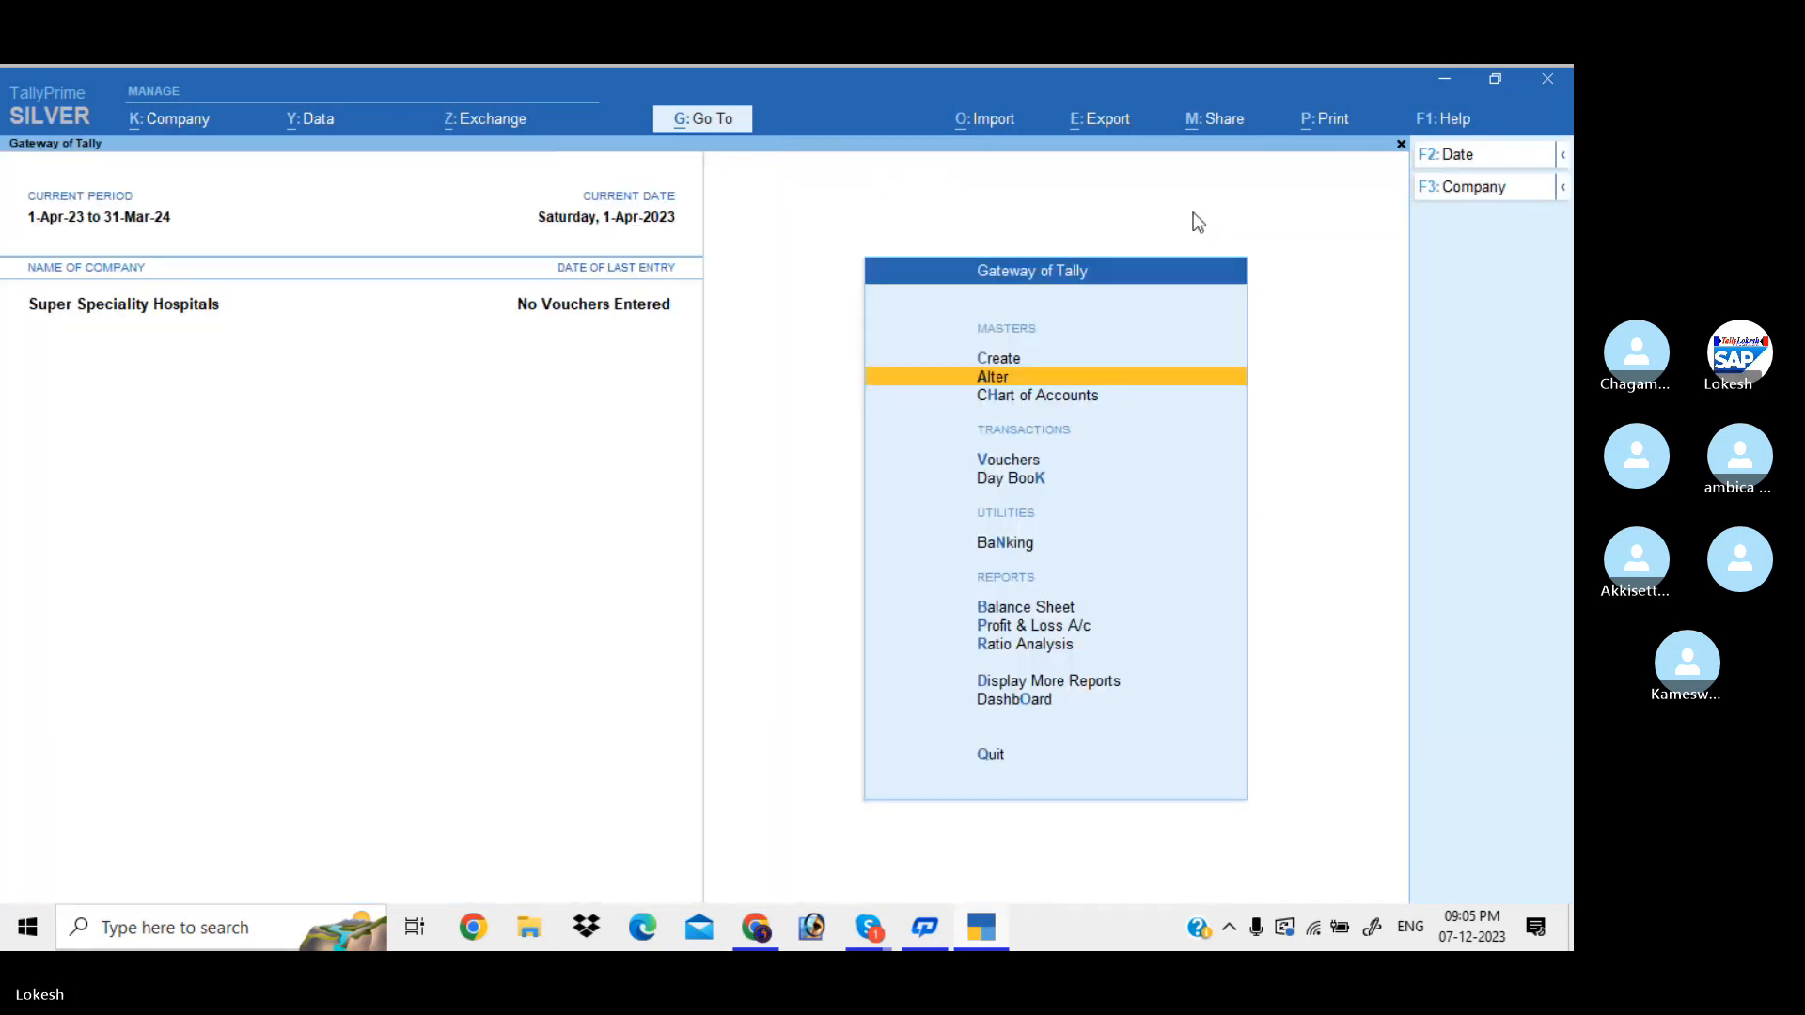
# Step: Start a new accounting group named Neurology Dept Exp with no alias
pyautogui.press('Up')
pyautogui.press('Return')
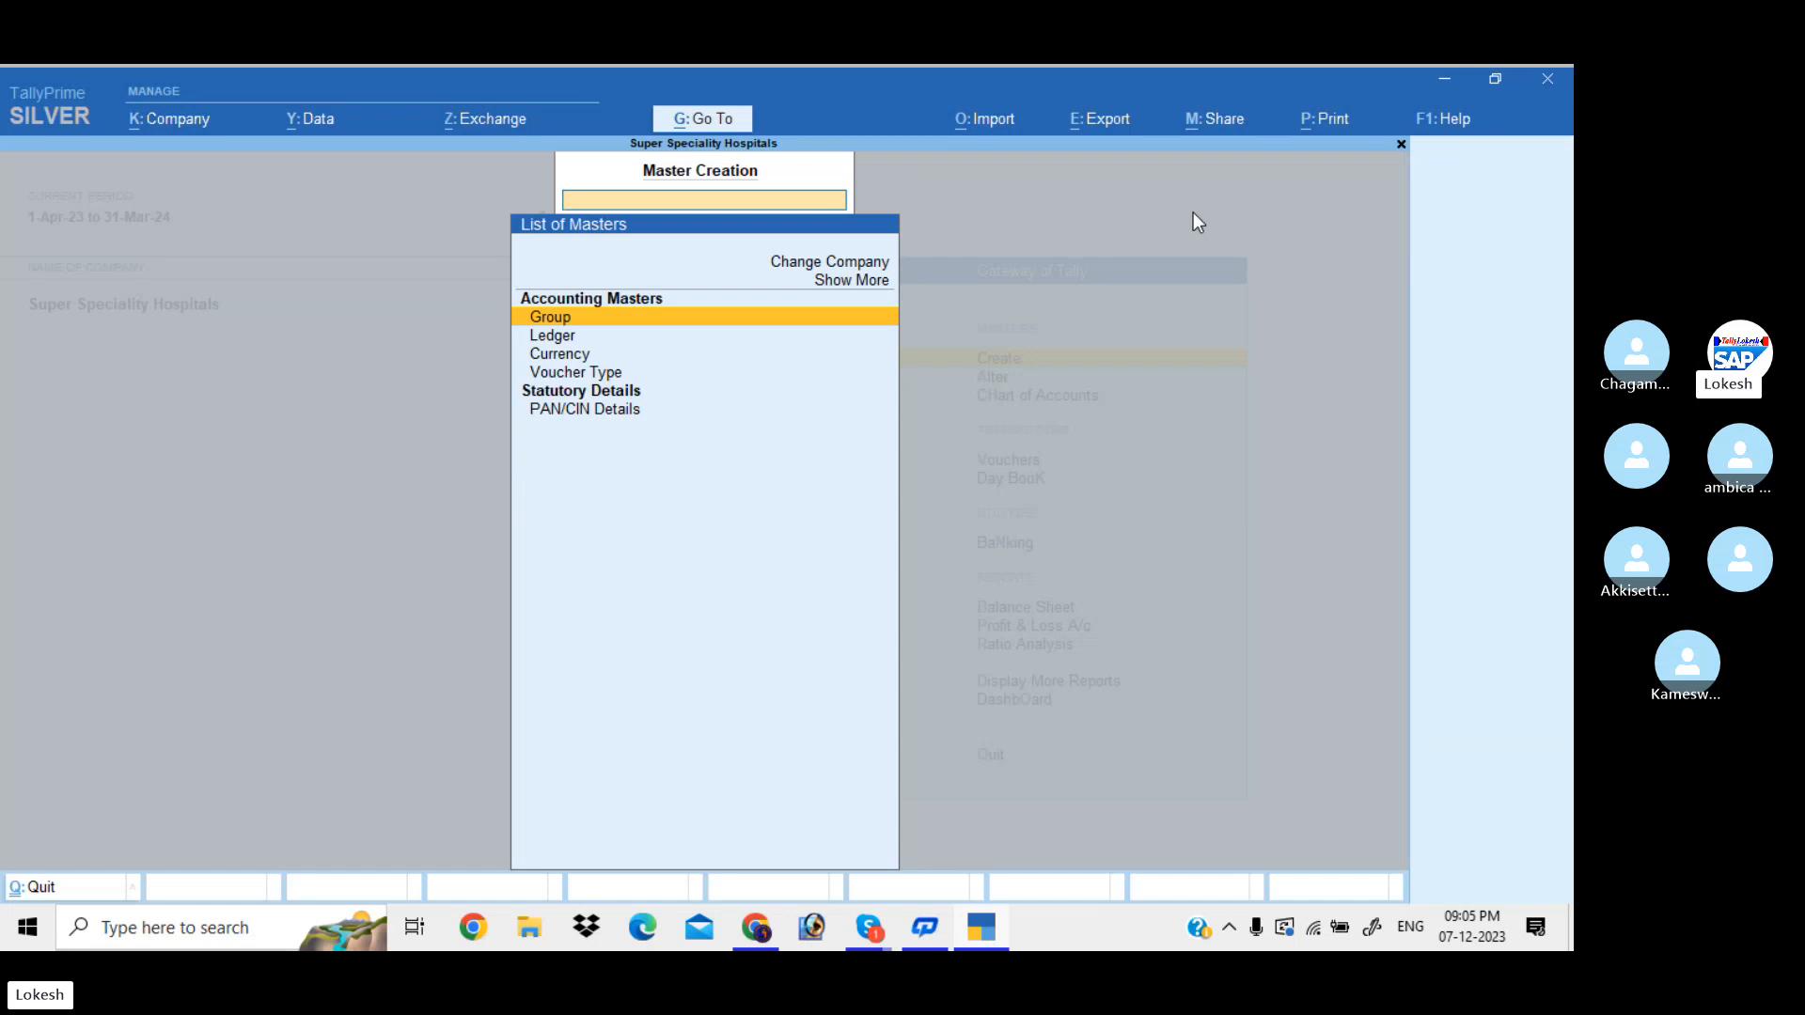
pyautogui.press('Return')
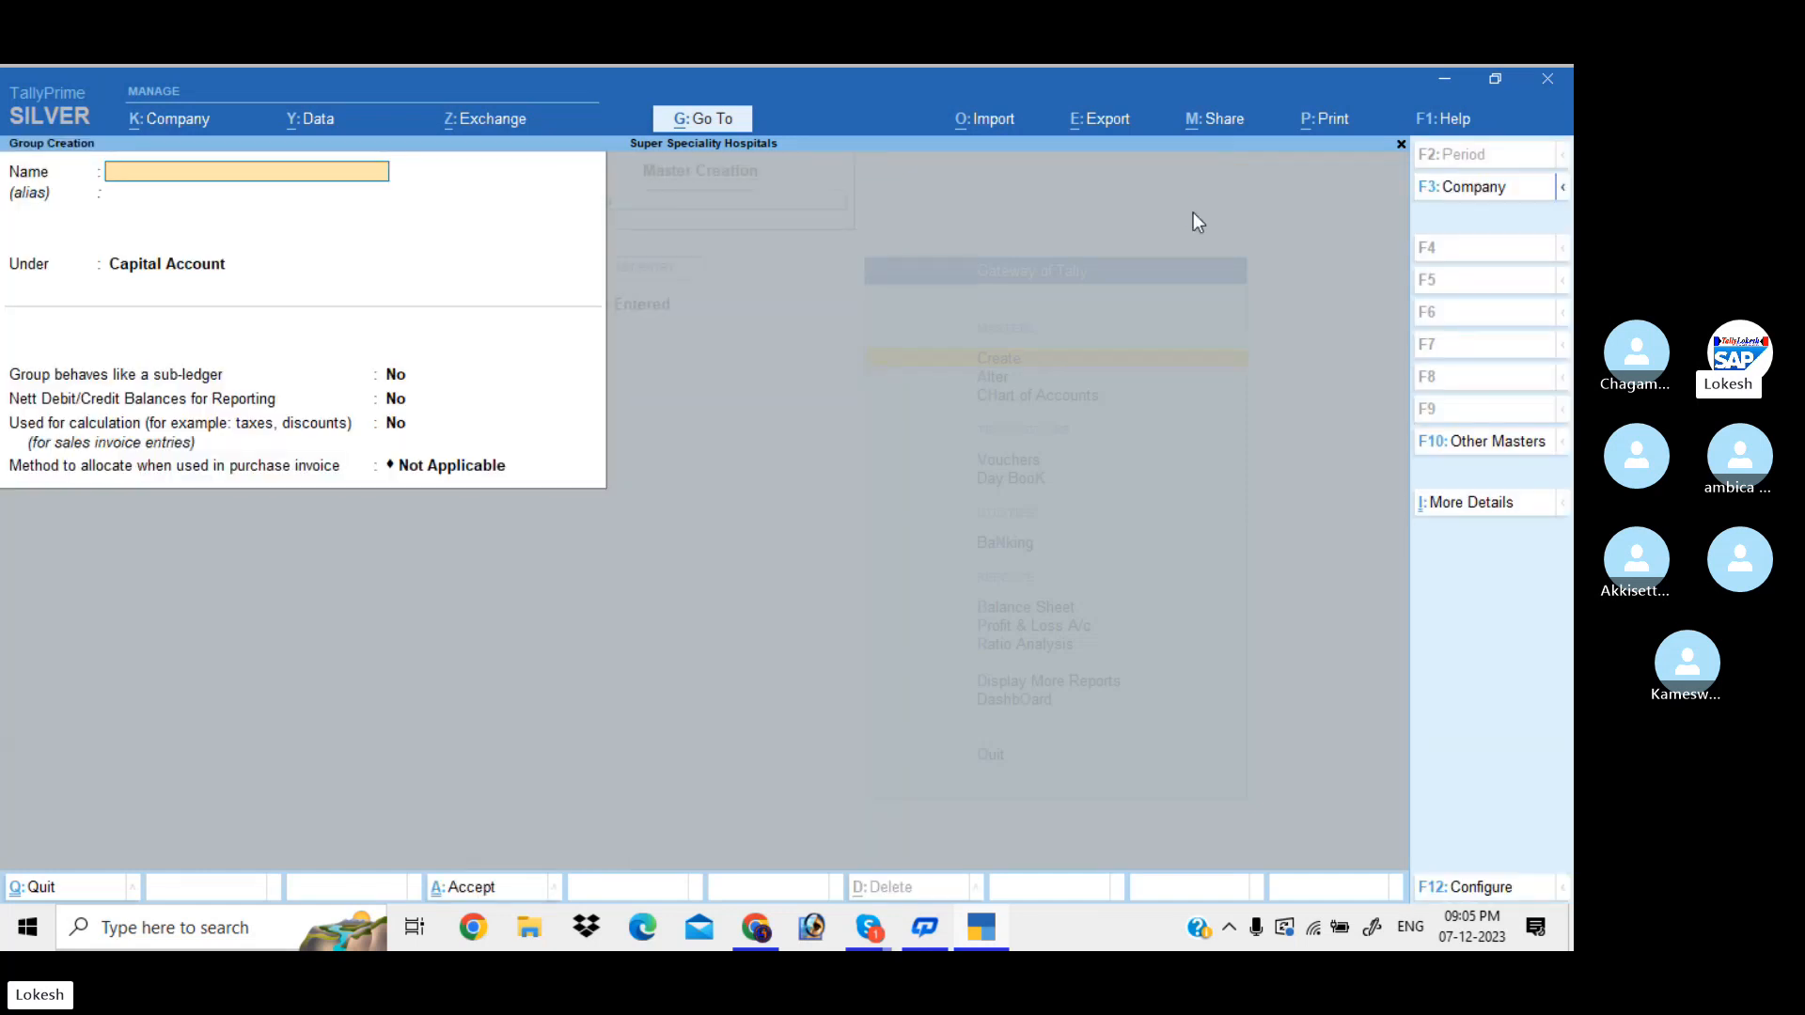
pyautogui.write('Neurology Dept exp')
pyautogui.press('Return')
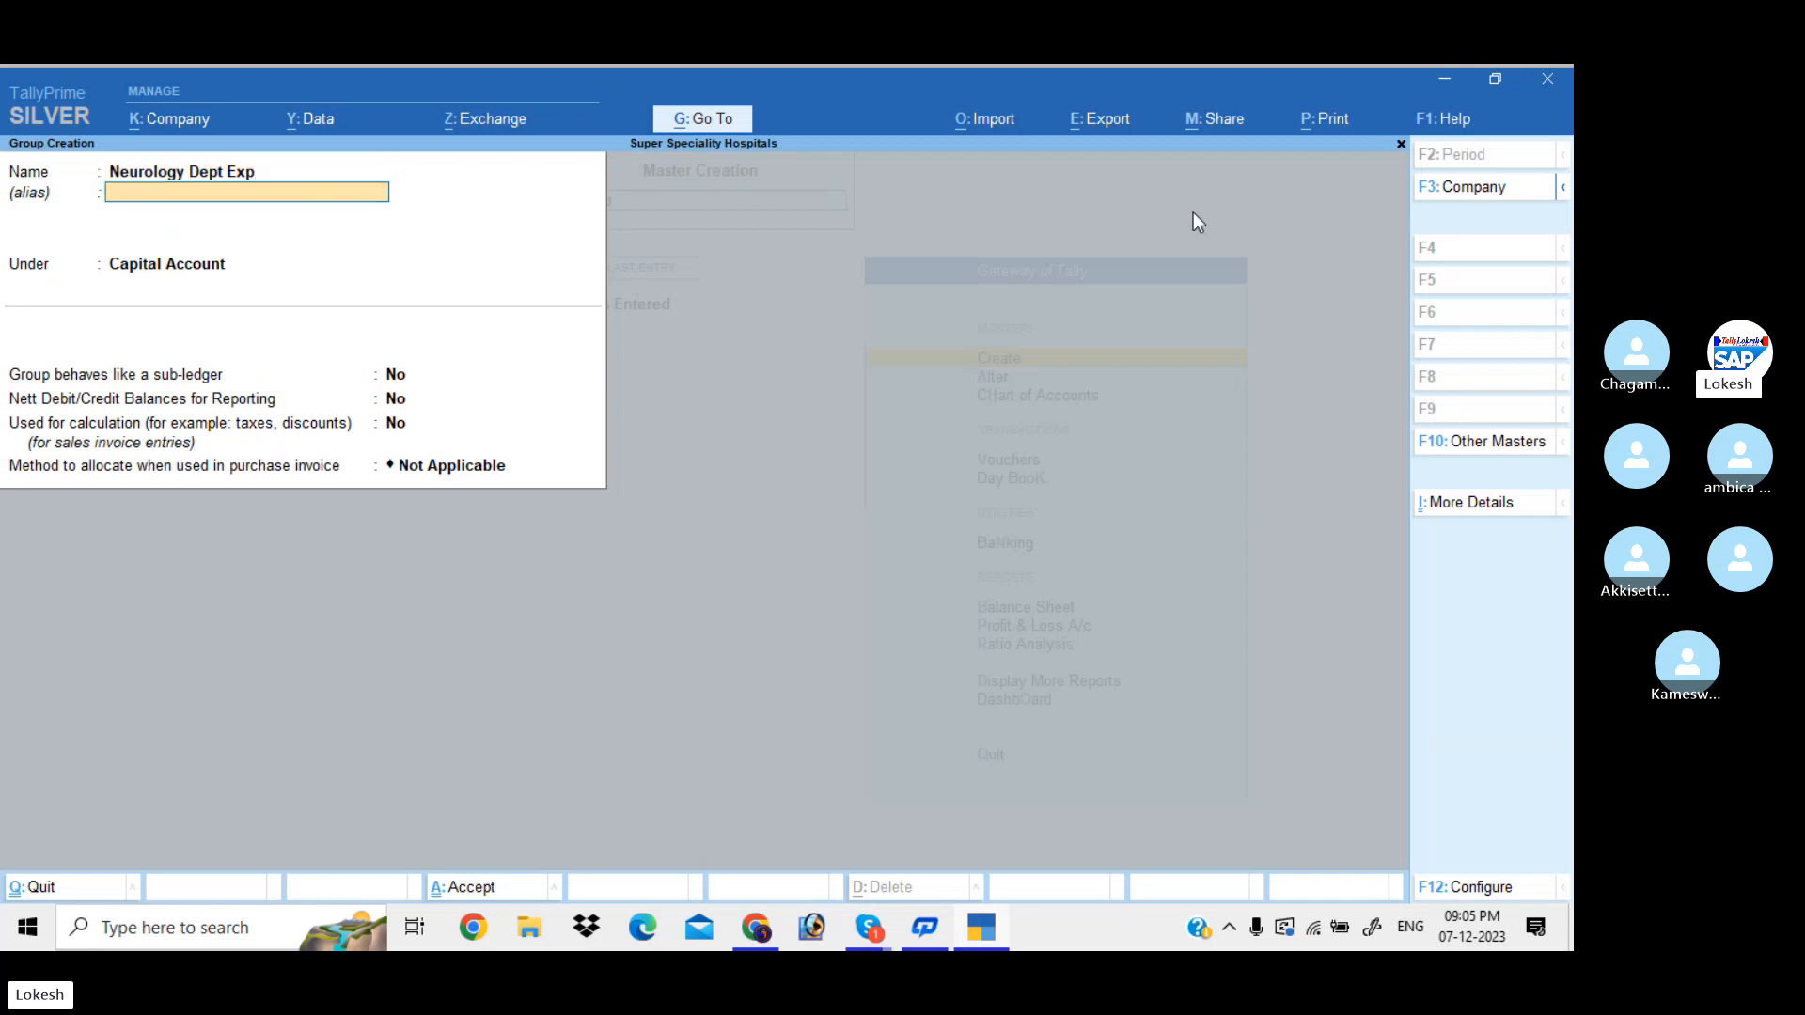
pyautogui.press('Return')
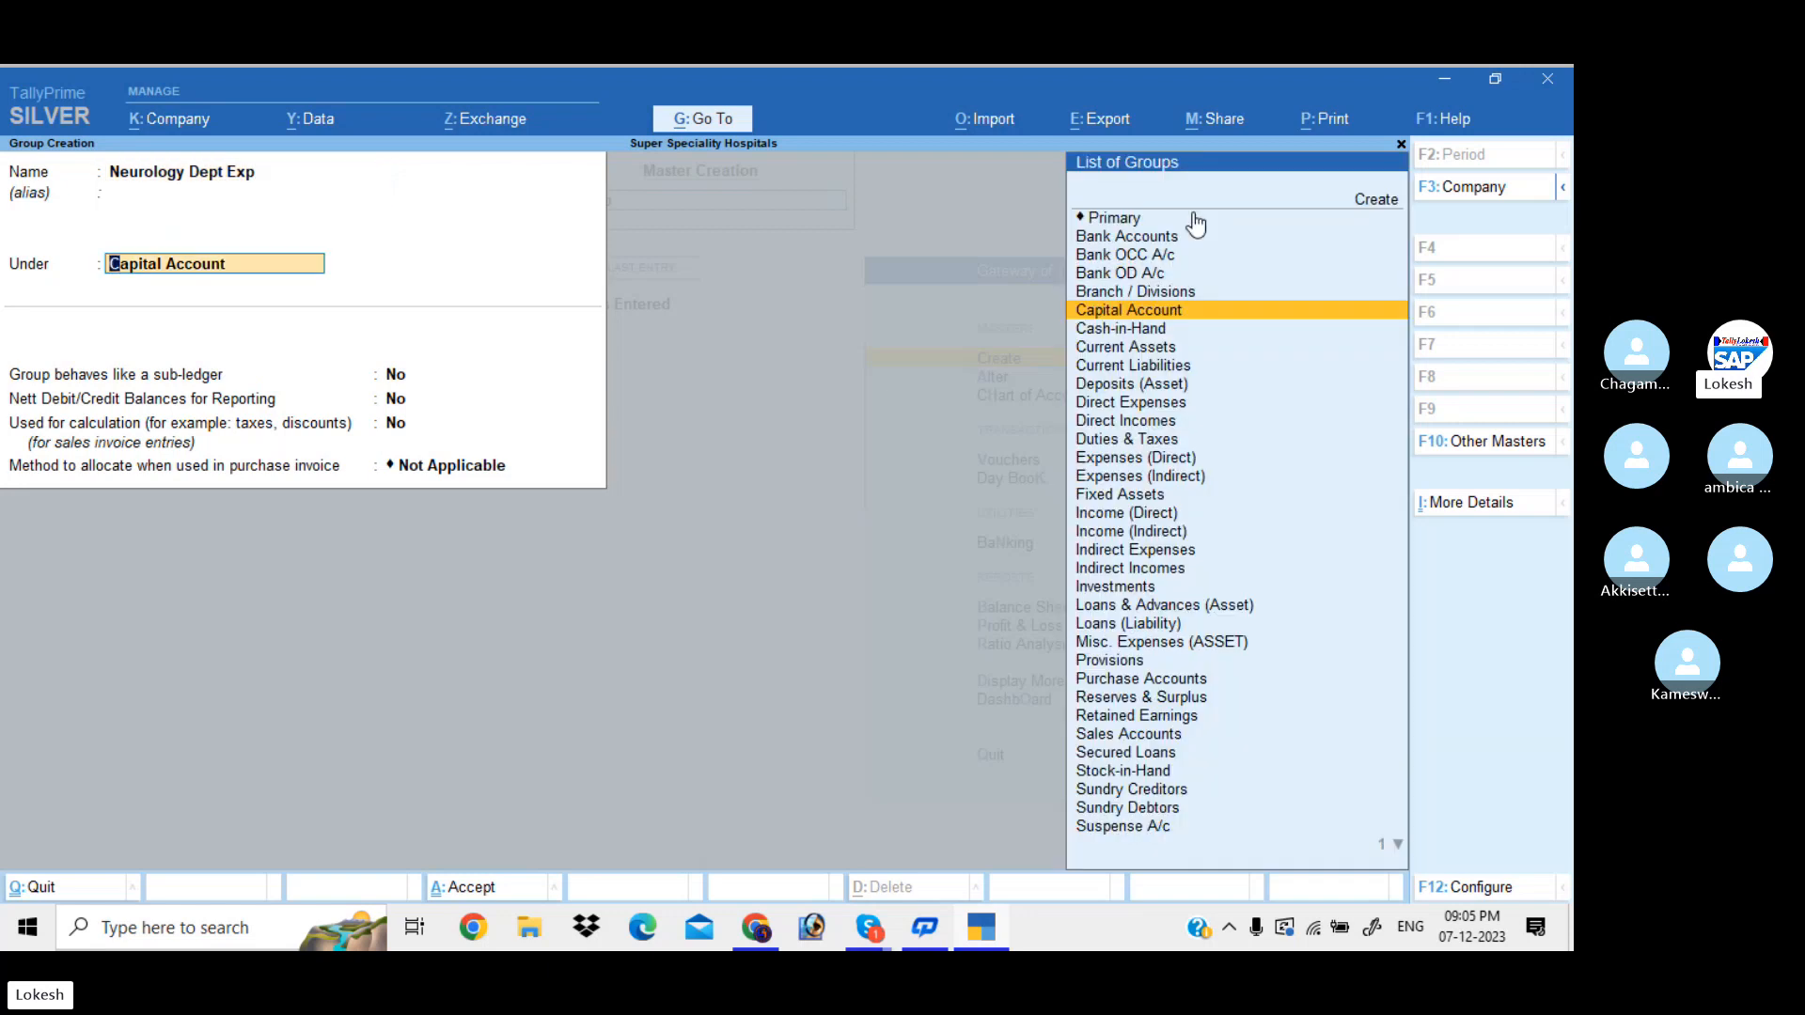
# Step: Place the Neurology Dept Exp group under Indirect Expenses, keep its other options at their defaults, and save it
pyautogui.write('Ind')
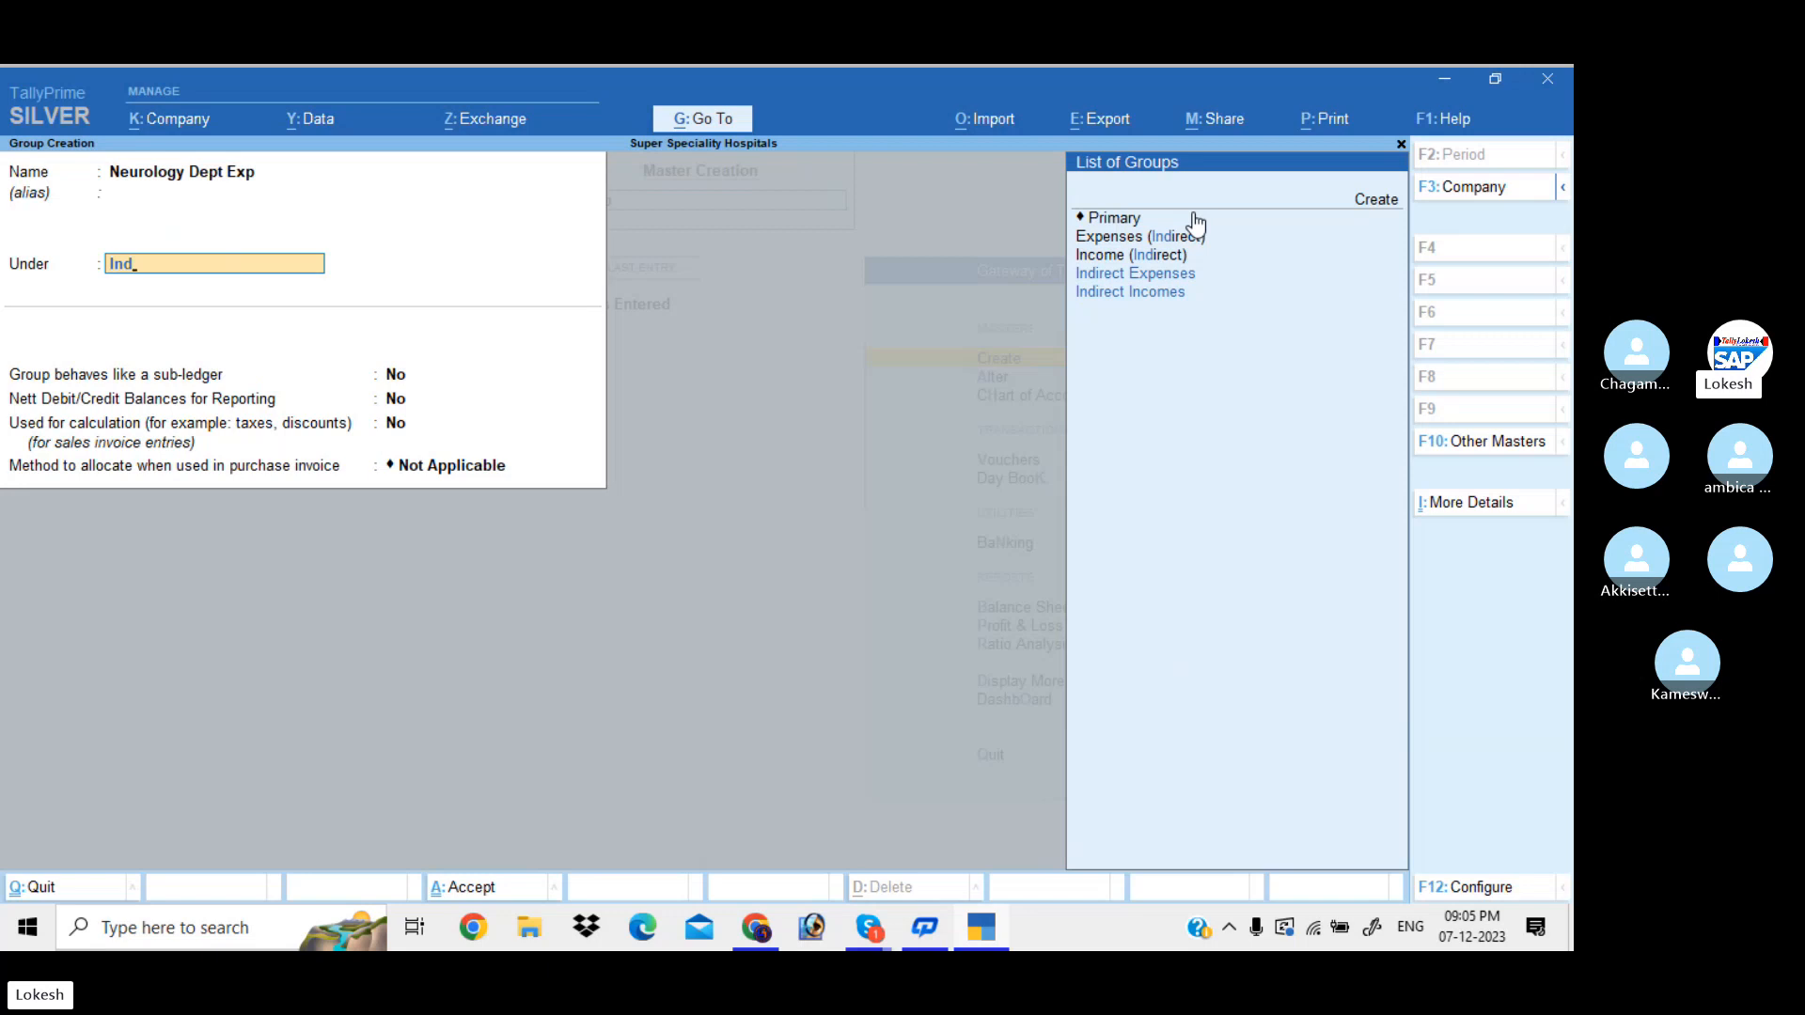
pyautogui.press('Down')
pyautogui.press('Down')
pyautogui.press('Up')
pyautogui.press('Return')
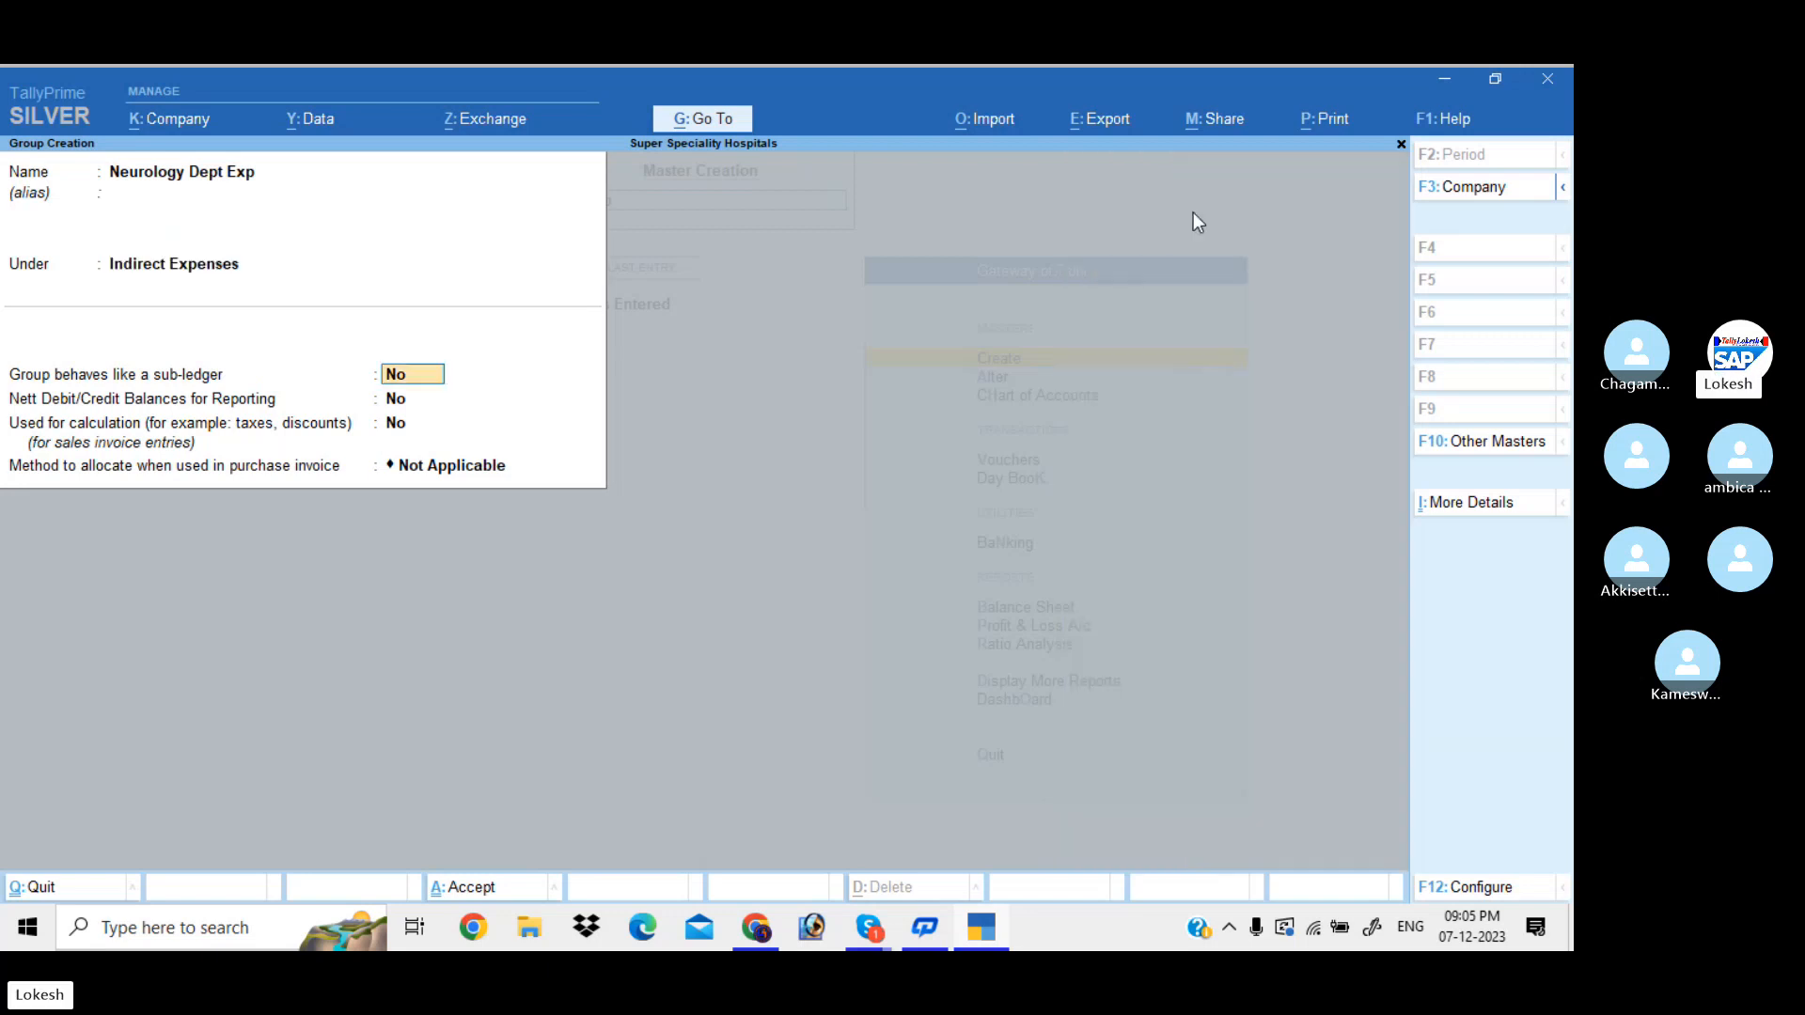
pyautogui.press('Return')
pyautogui.press('Return')
pyautogui.press('Return')
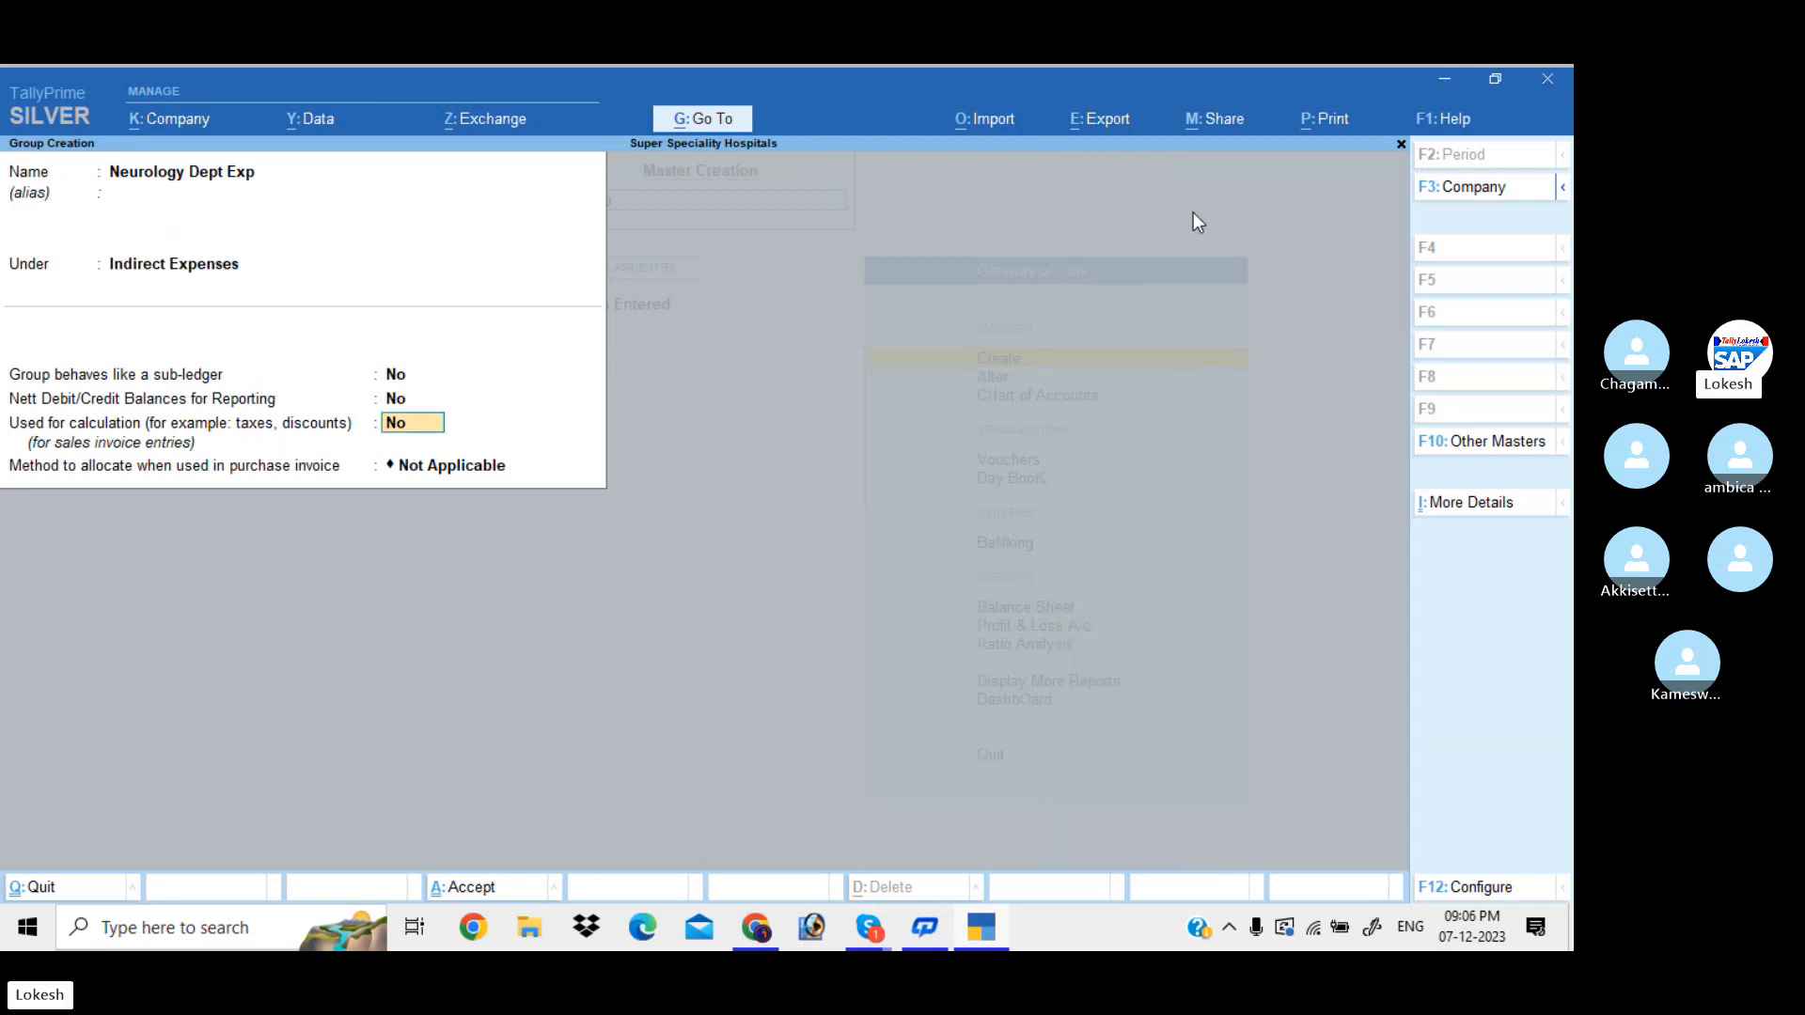
pyautogui.press('Return')
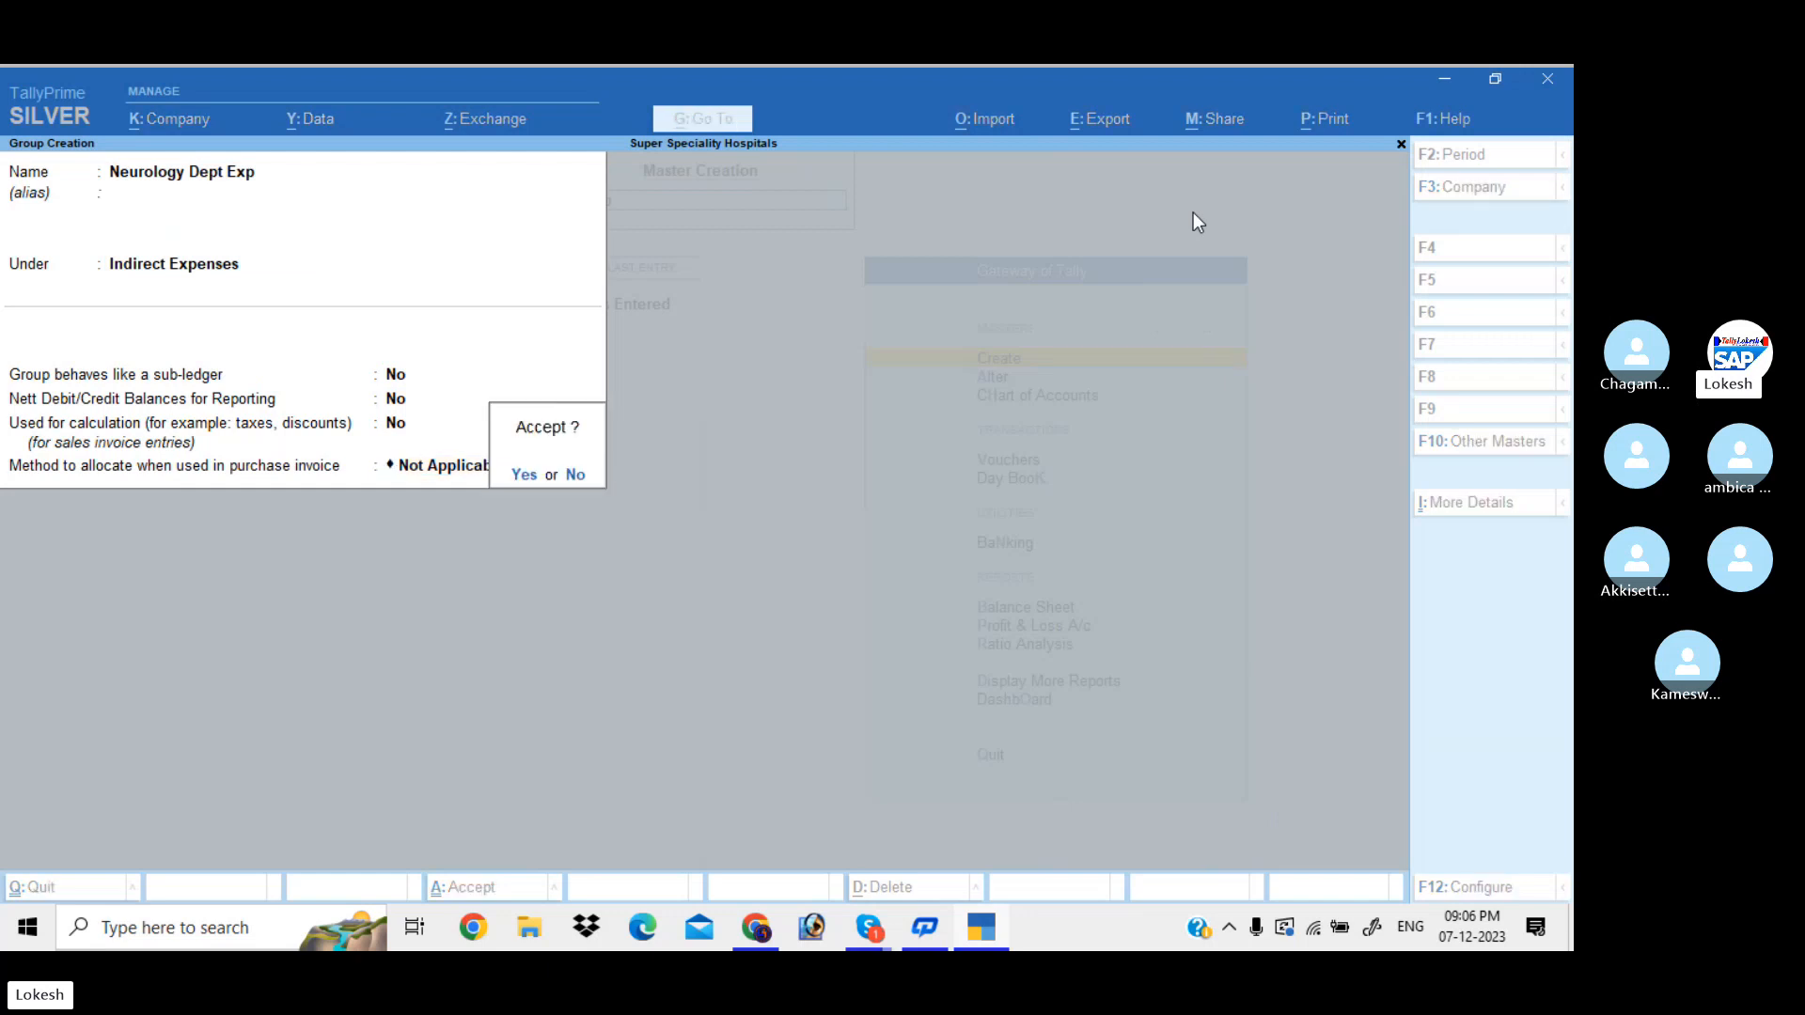
pyautogui.press('Return')
# Step: Create a group named Cardilogy Dept Exp under Indirect Expenses with the default options, and save it
pyautogui.write('C')
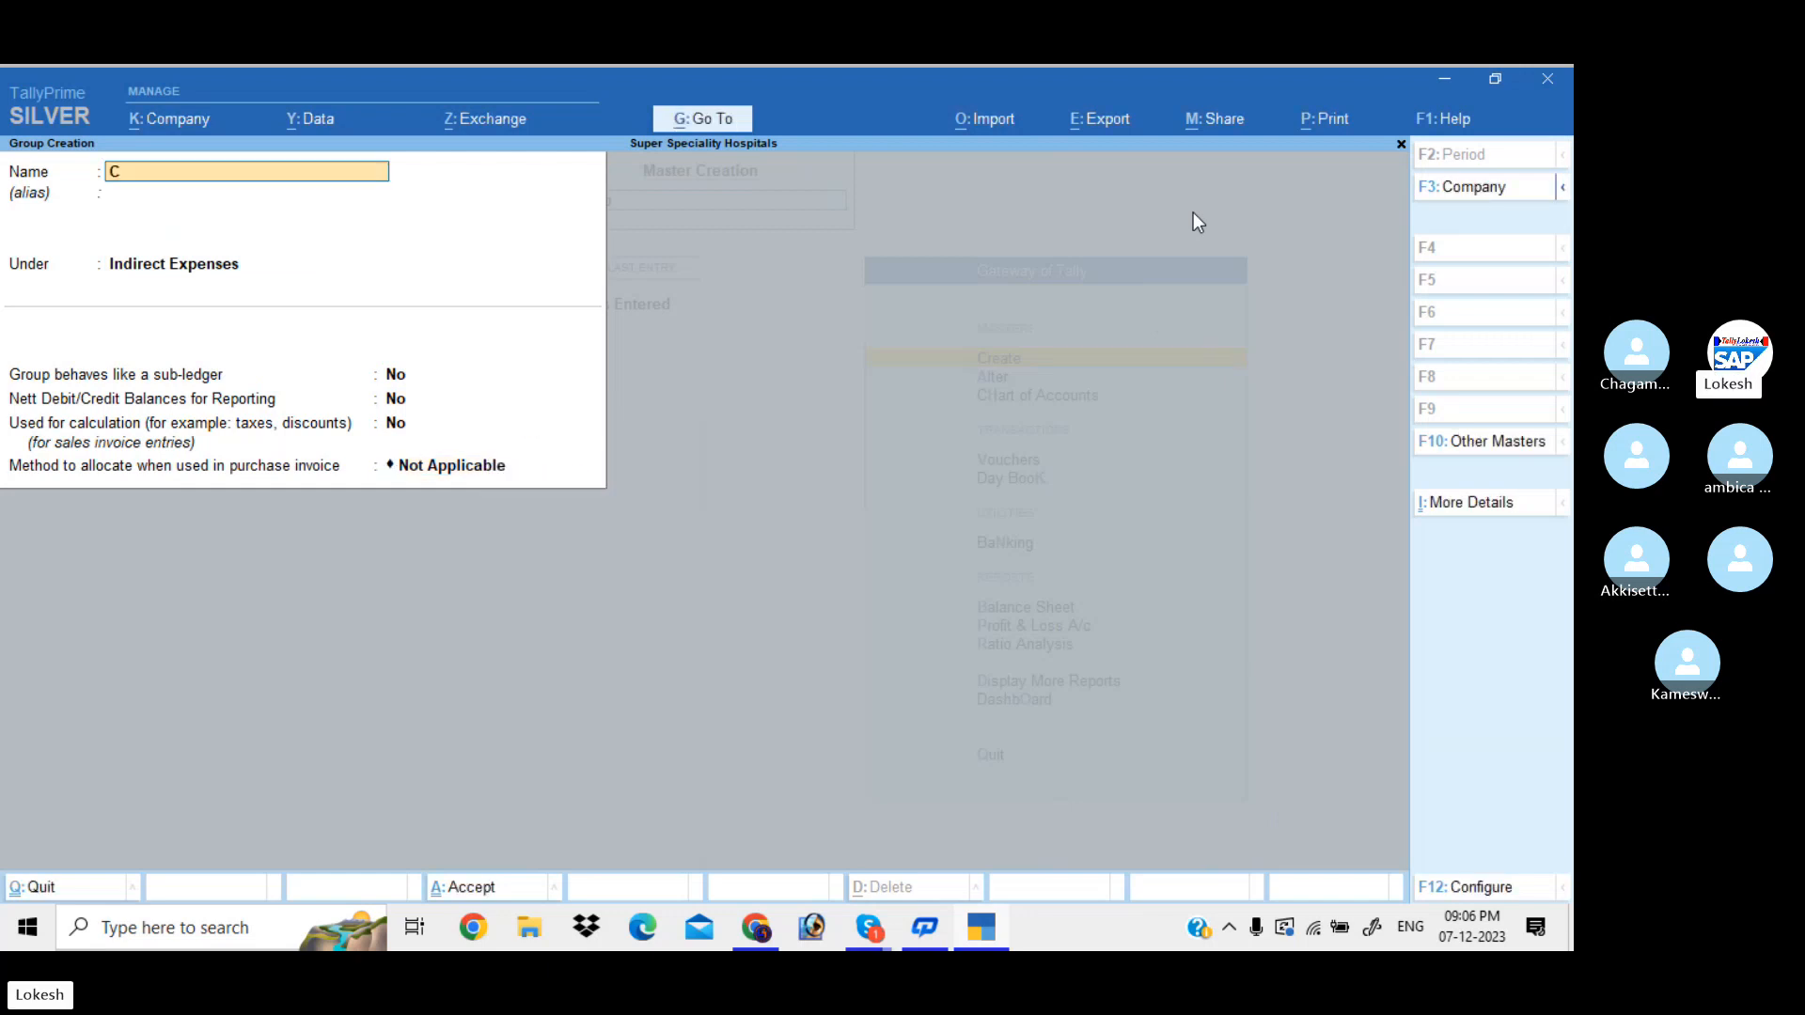
pyautogui.write('ardilogy Dept Exp')
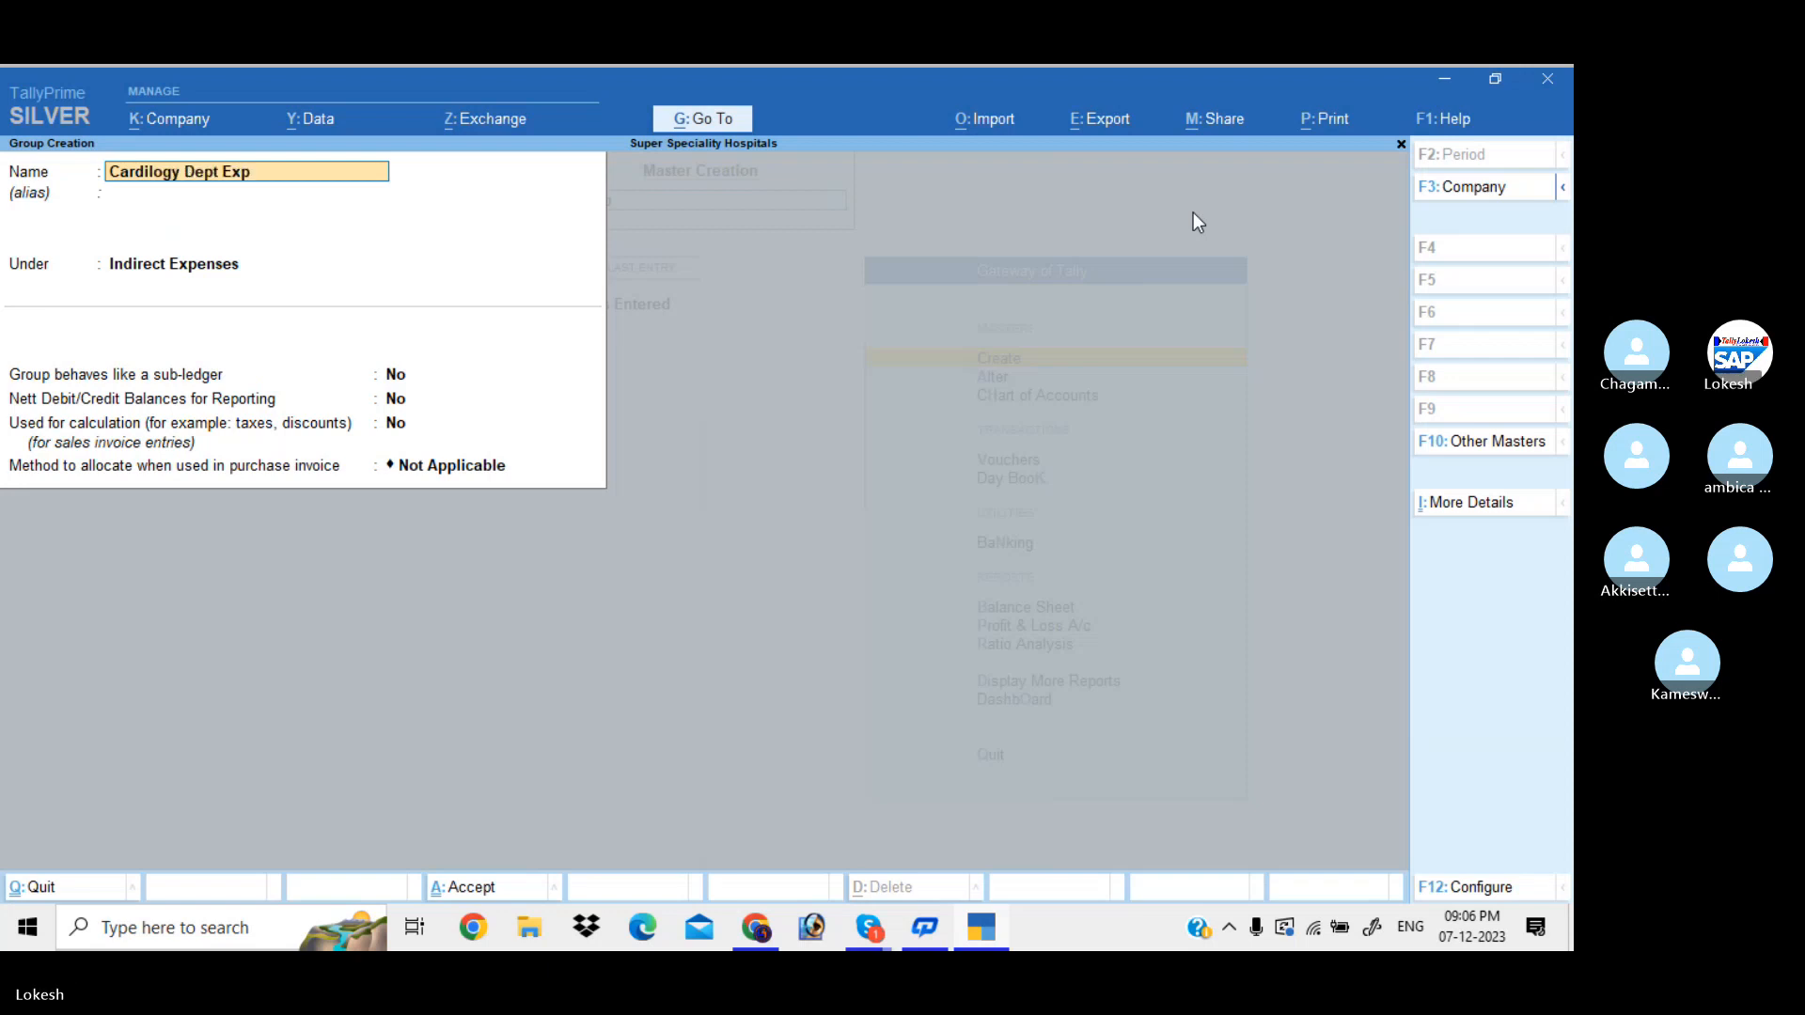
pyautogui.press('Return')
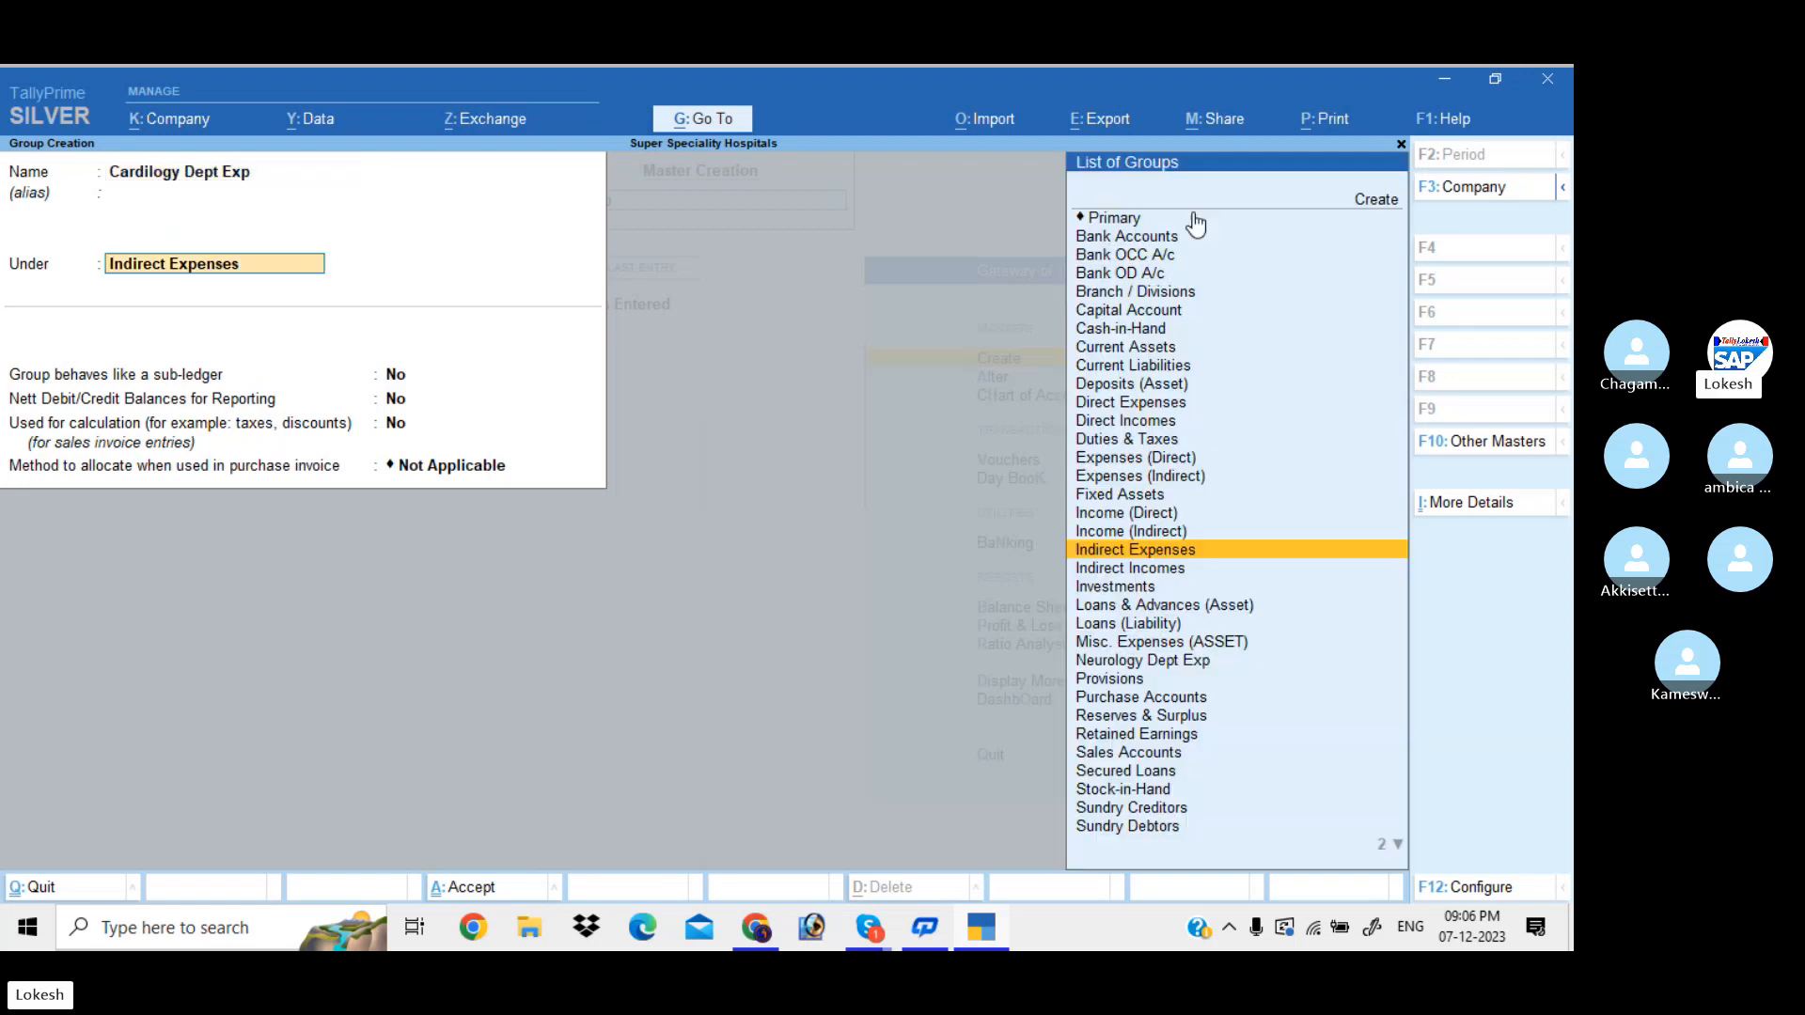
pyautogui.press('Return')
pyautogui.press('Return')
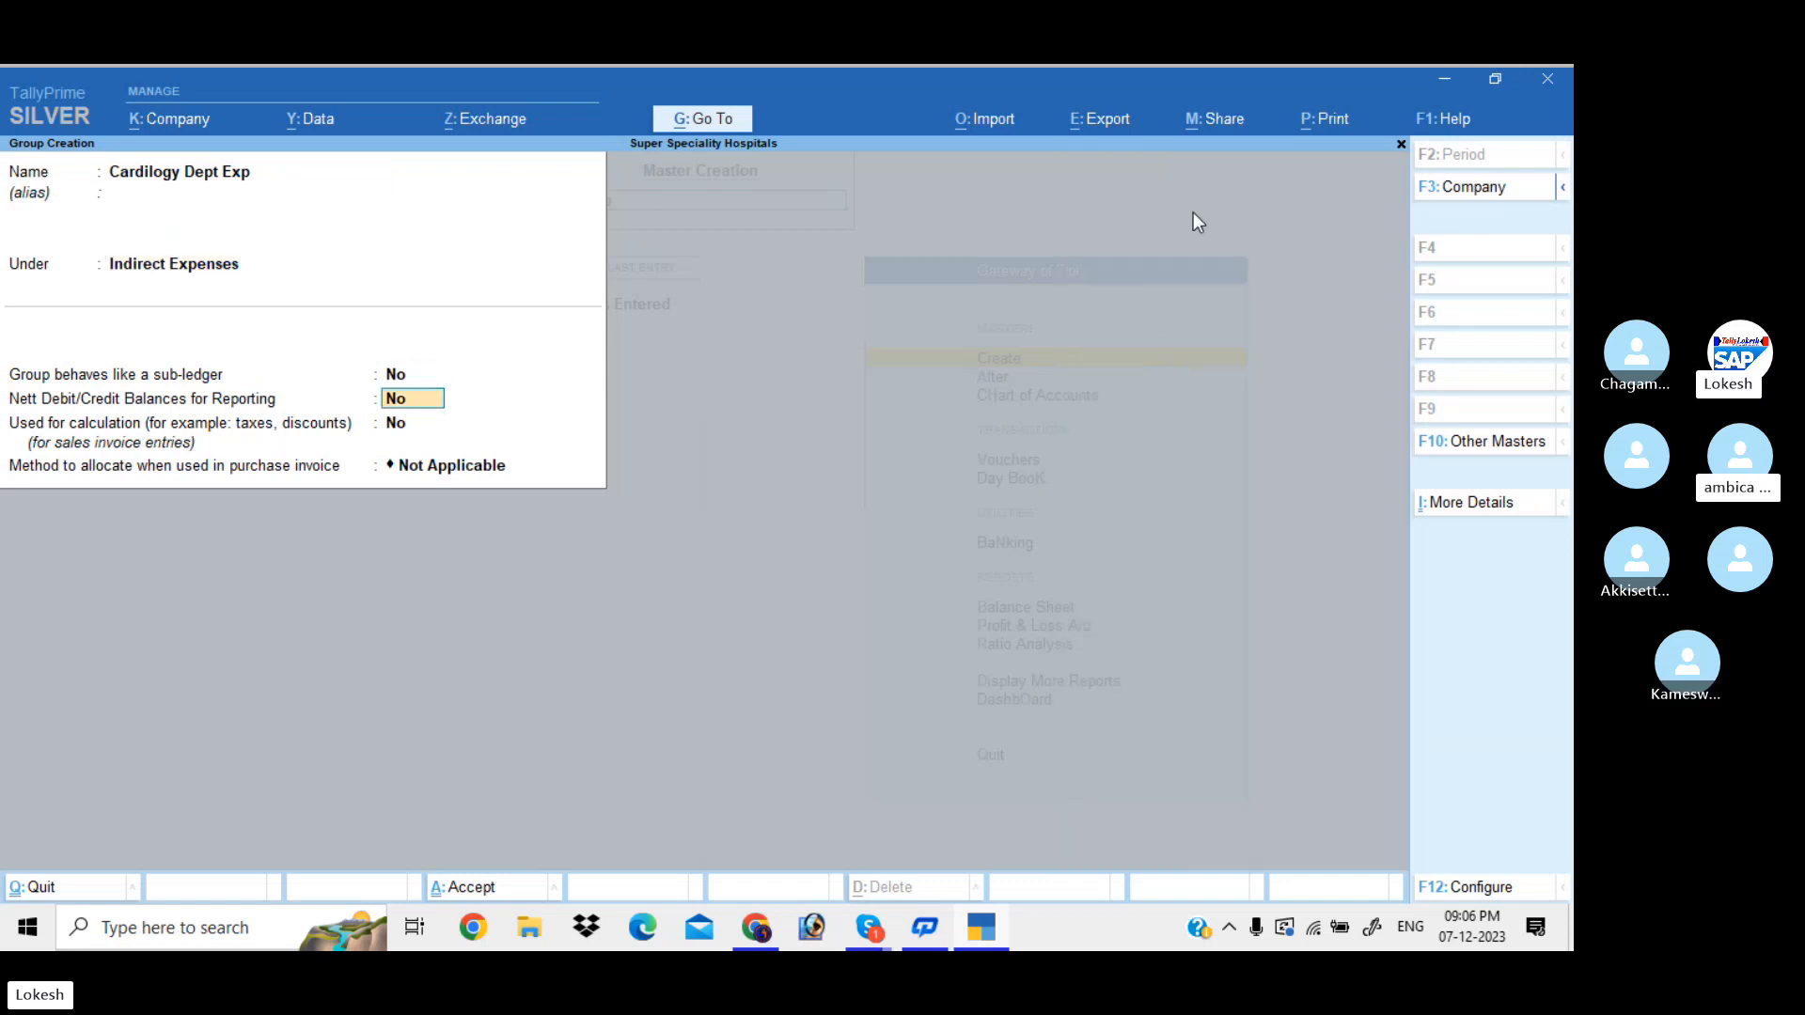
pyautogui.press('Return')
pyautogui.press('Return')
pyautogui.press('Return')
pyautogui.press('Return')
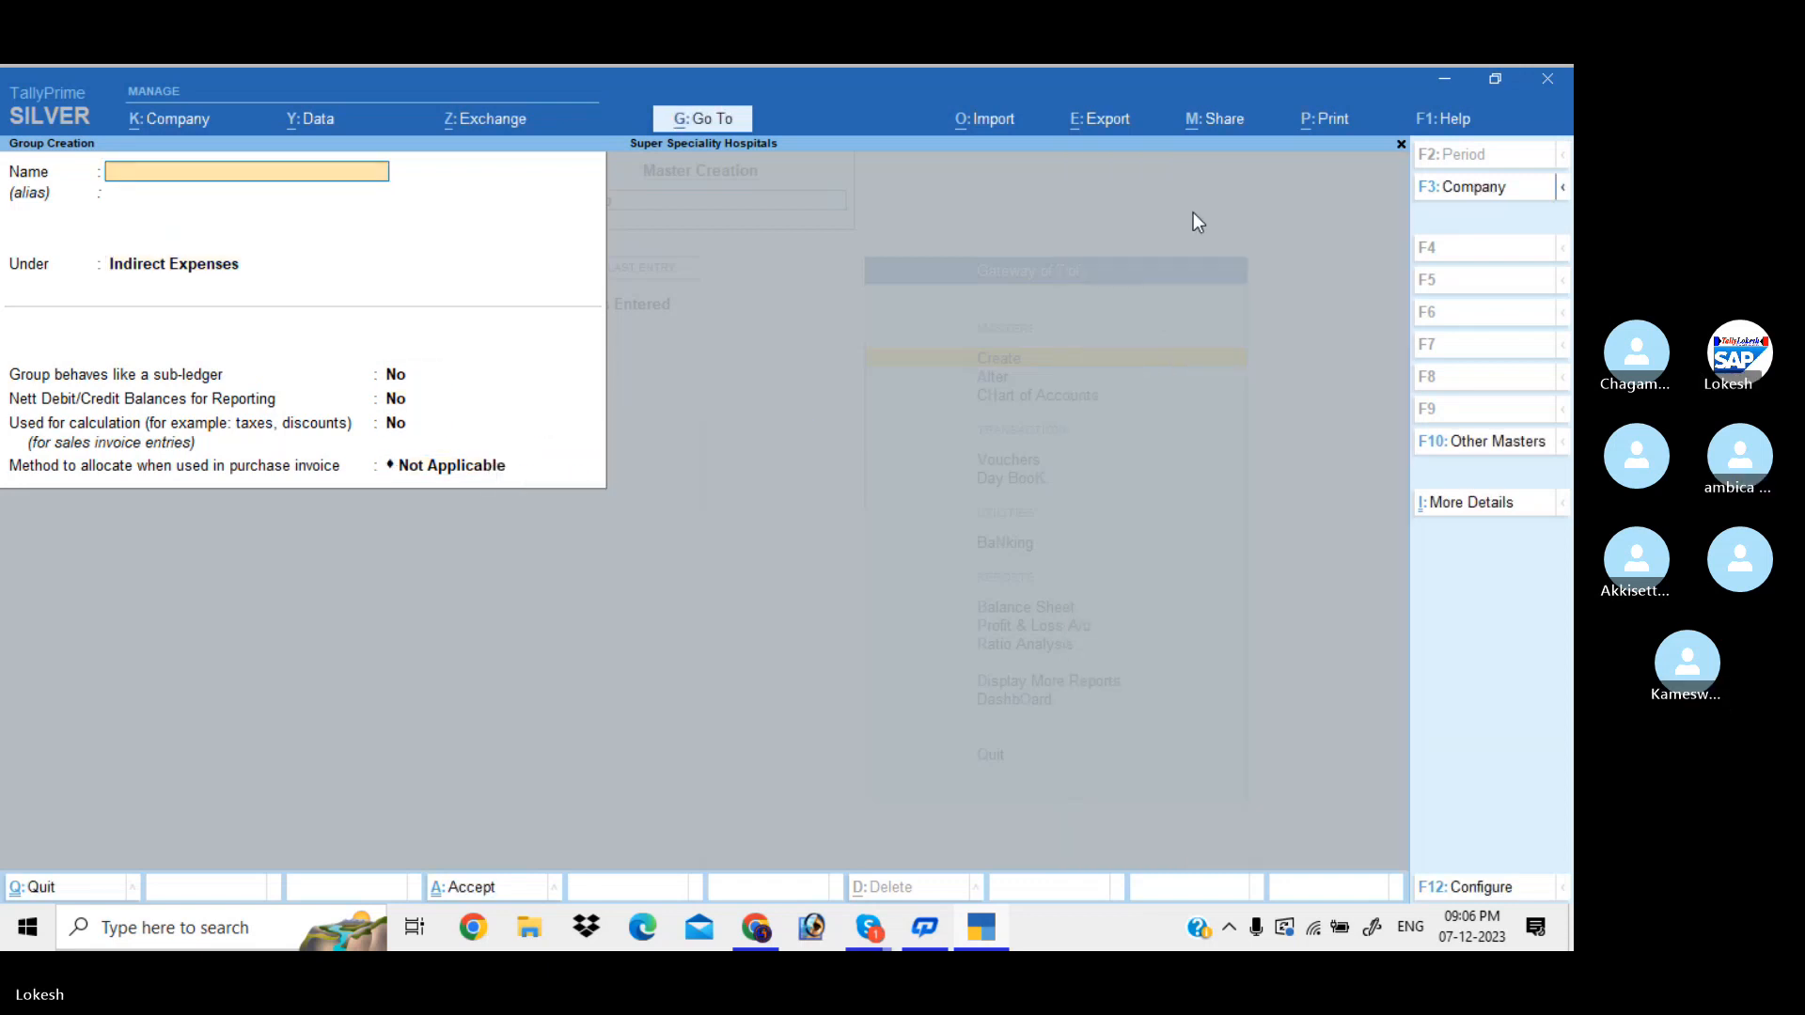
# Step: Create a group named Neurology Dept Income under Indirect Incomes with the default options, and save it
pyautogui.write('N')
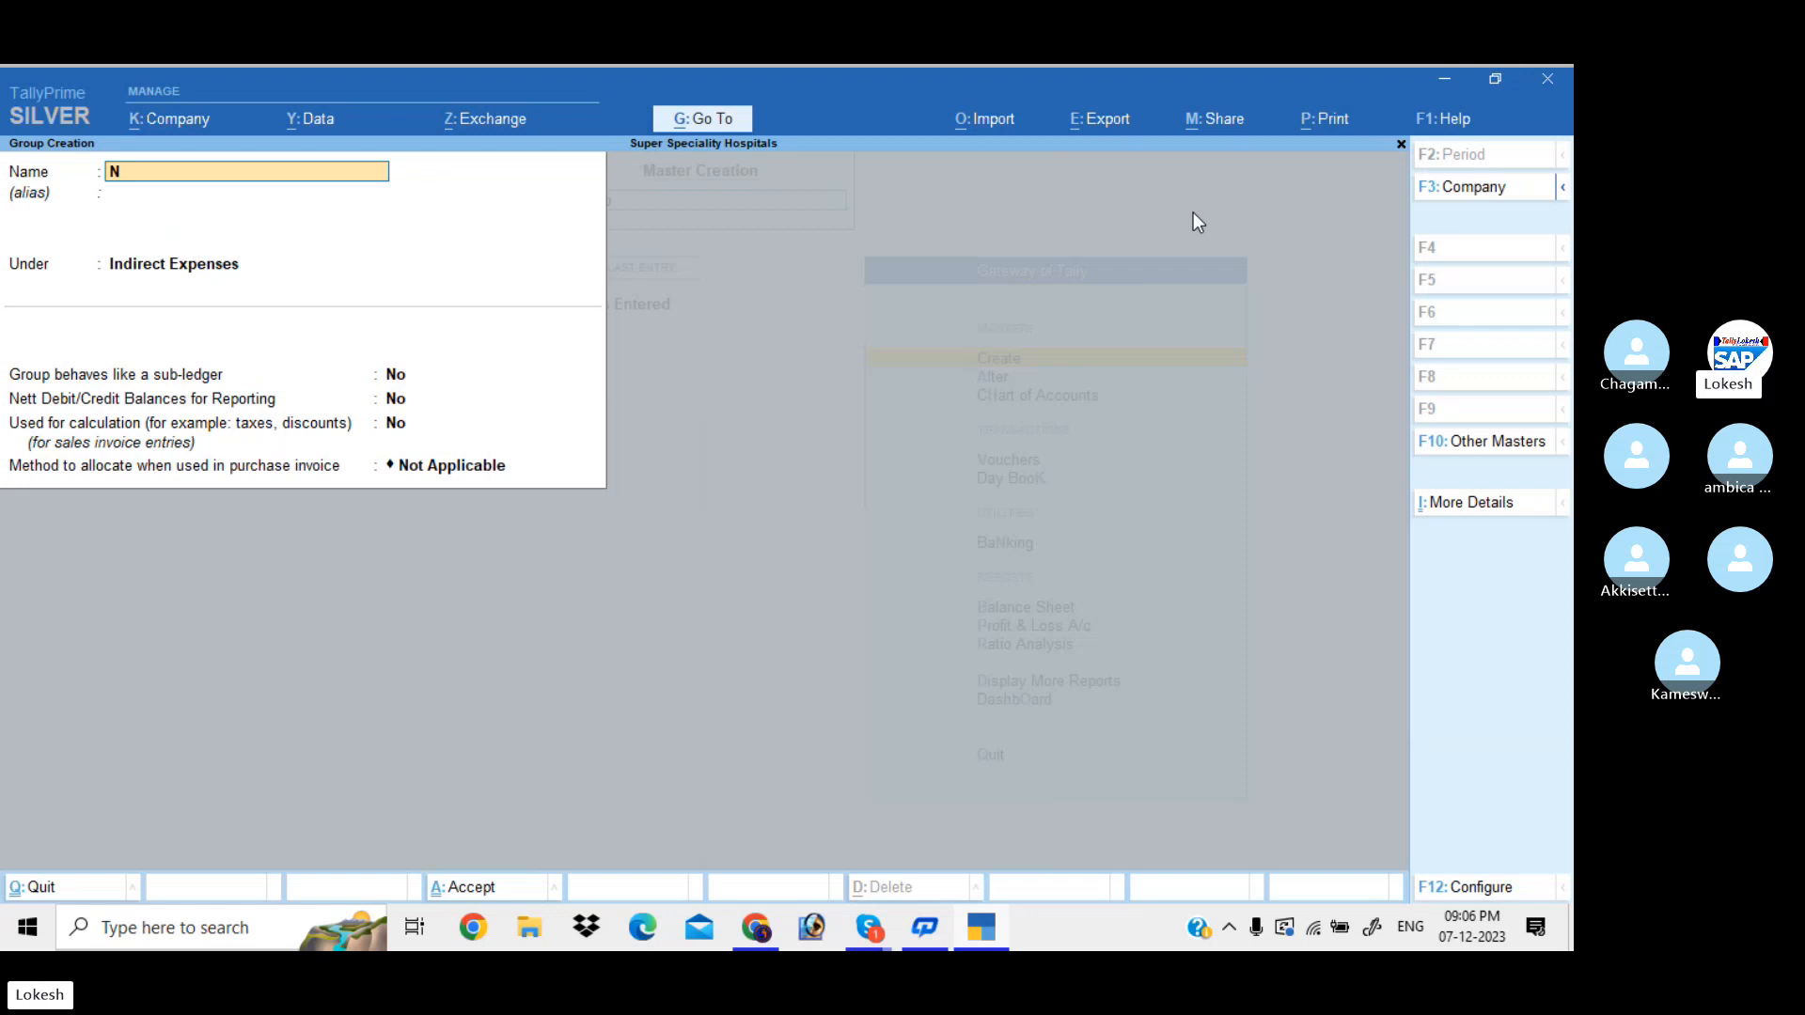
pyautogui.write('eurology Dept Income')
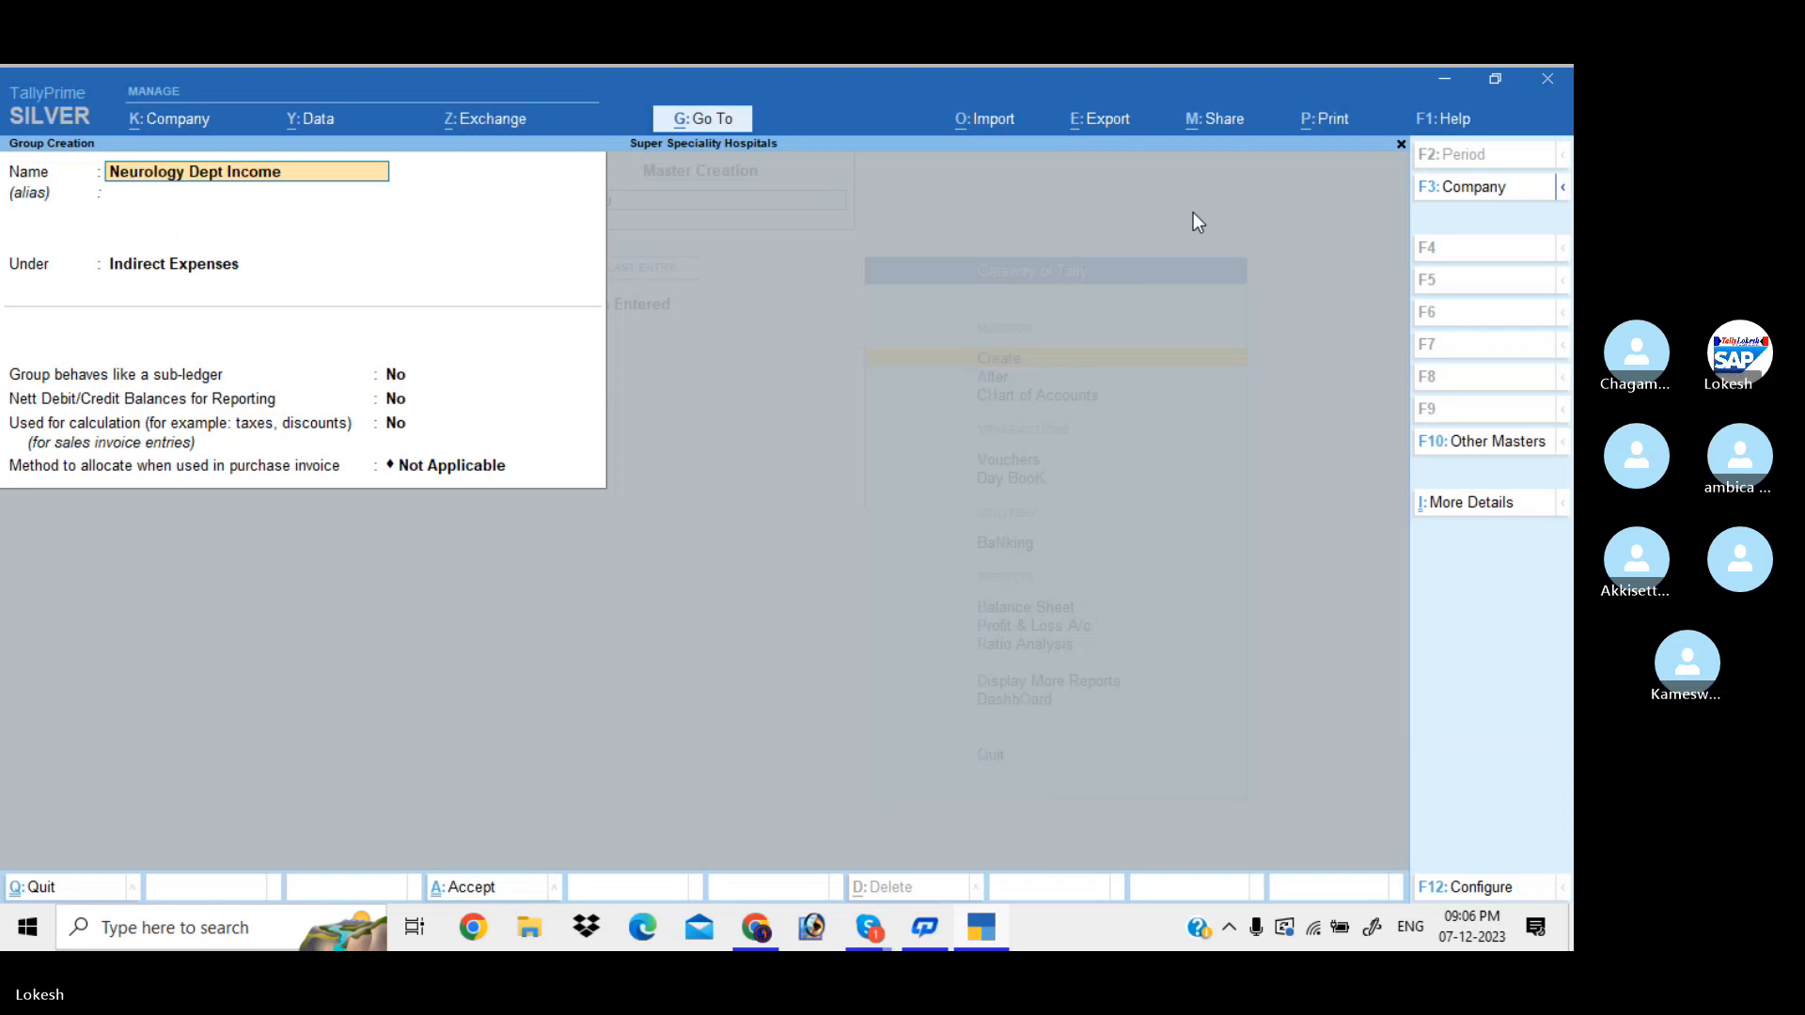
pyautogui.press('Return')
pyautogui.press('Return')
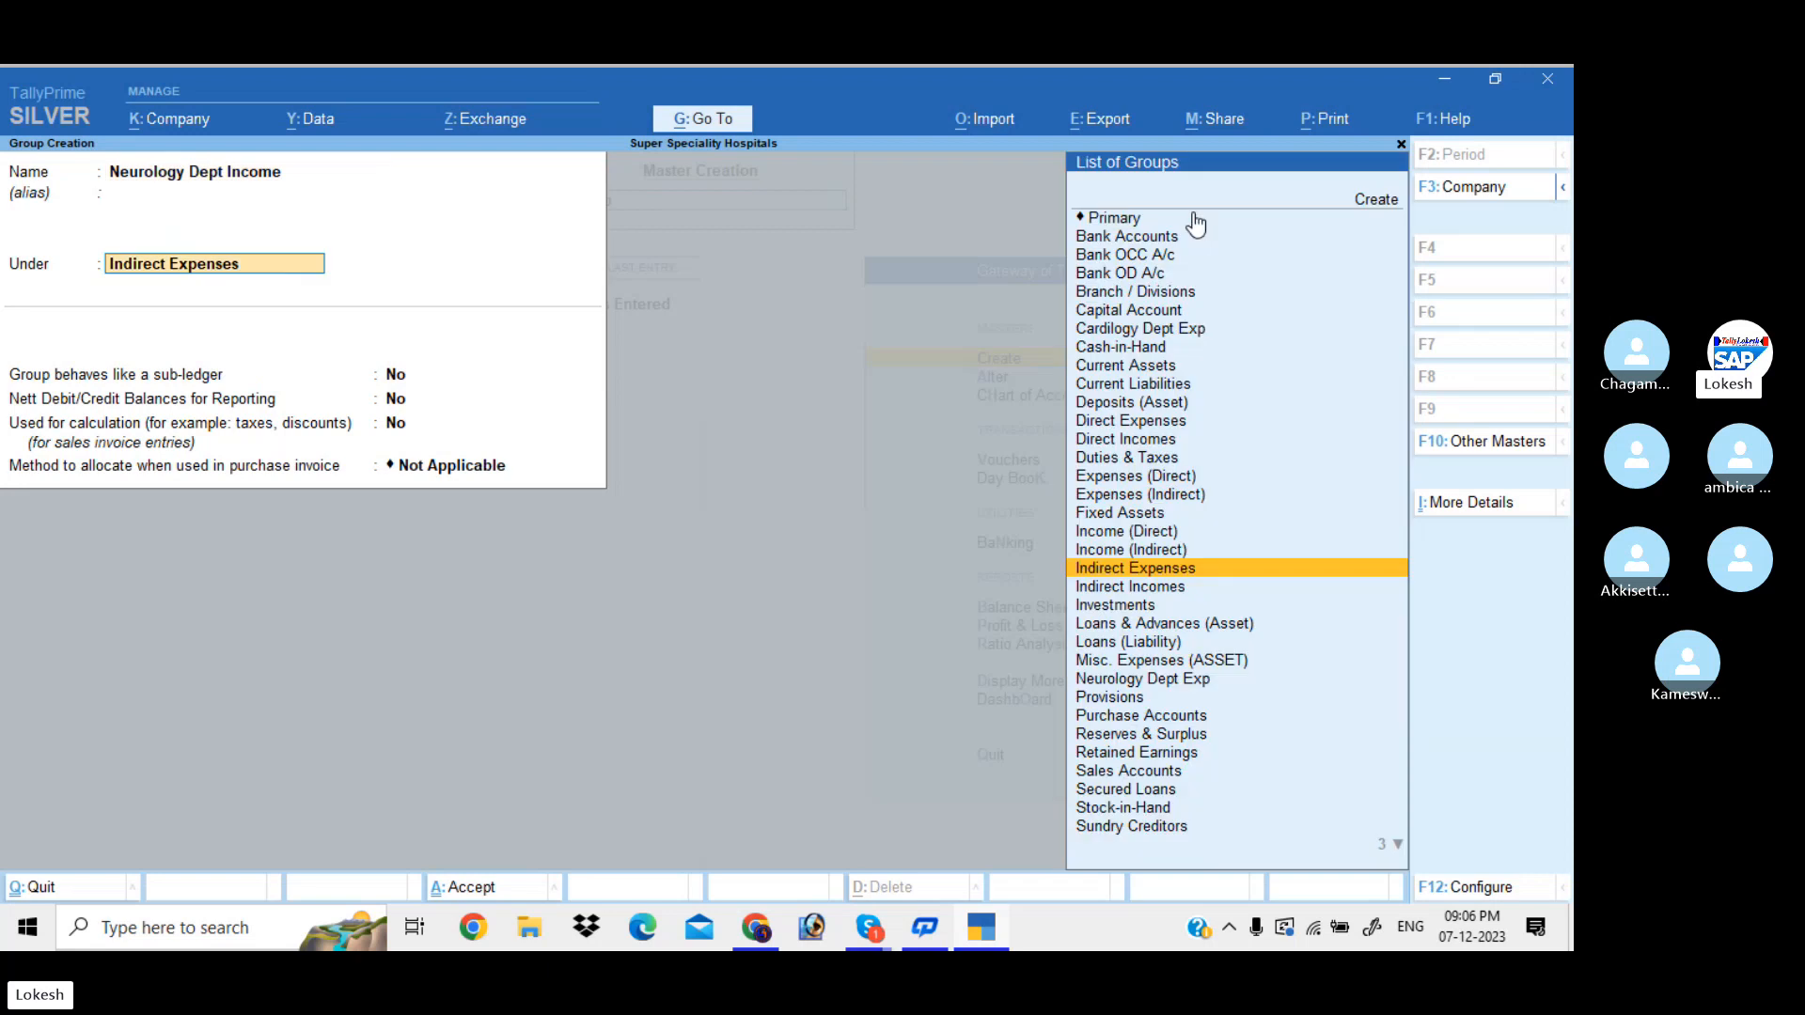
pyautogui.press('Down')
pyautogui.press('Return')
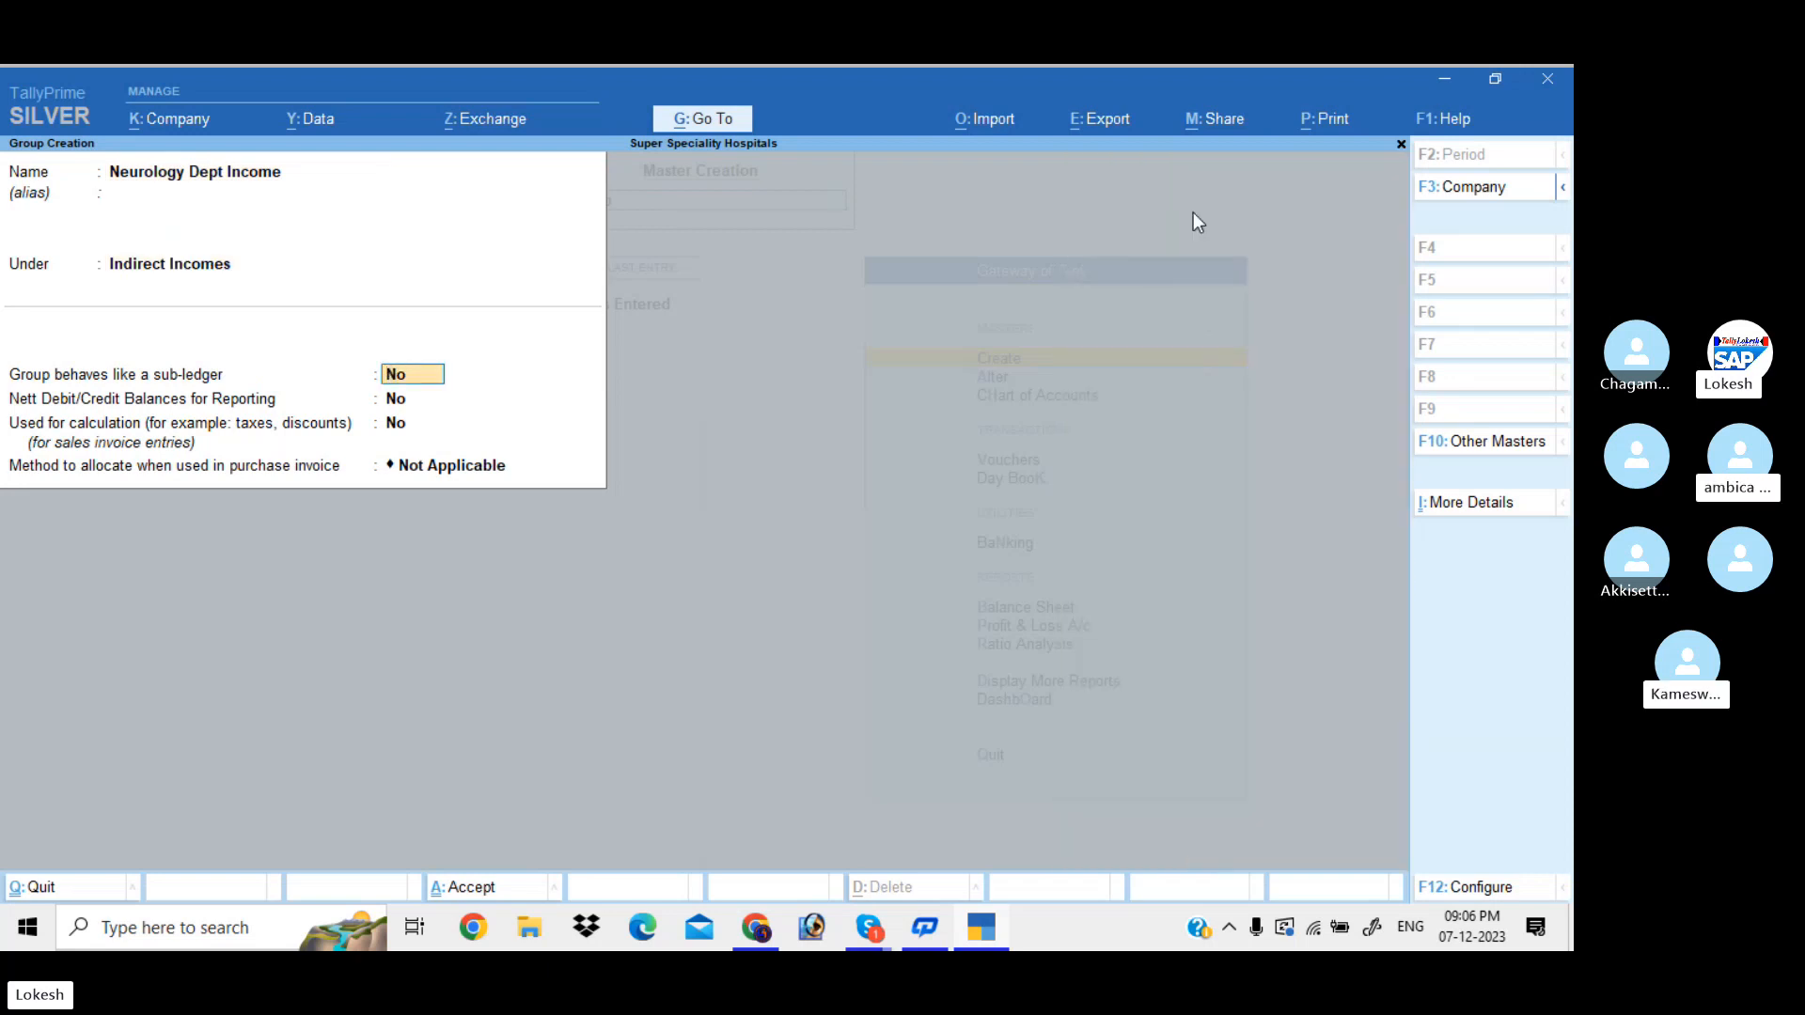
pyautogui.press('Return')
pyautogui.press('Return')
pyautogui.press('Return')
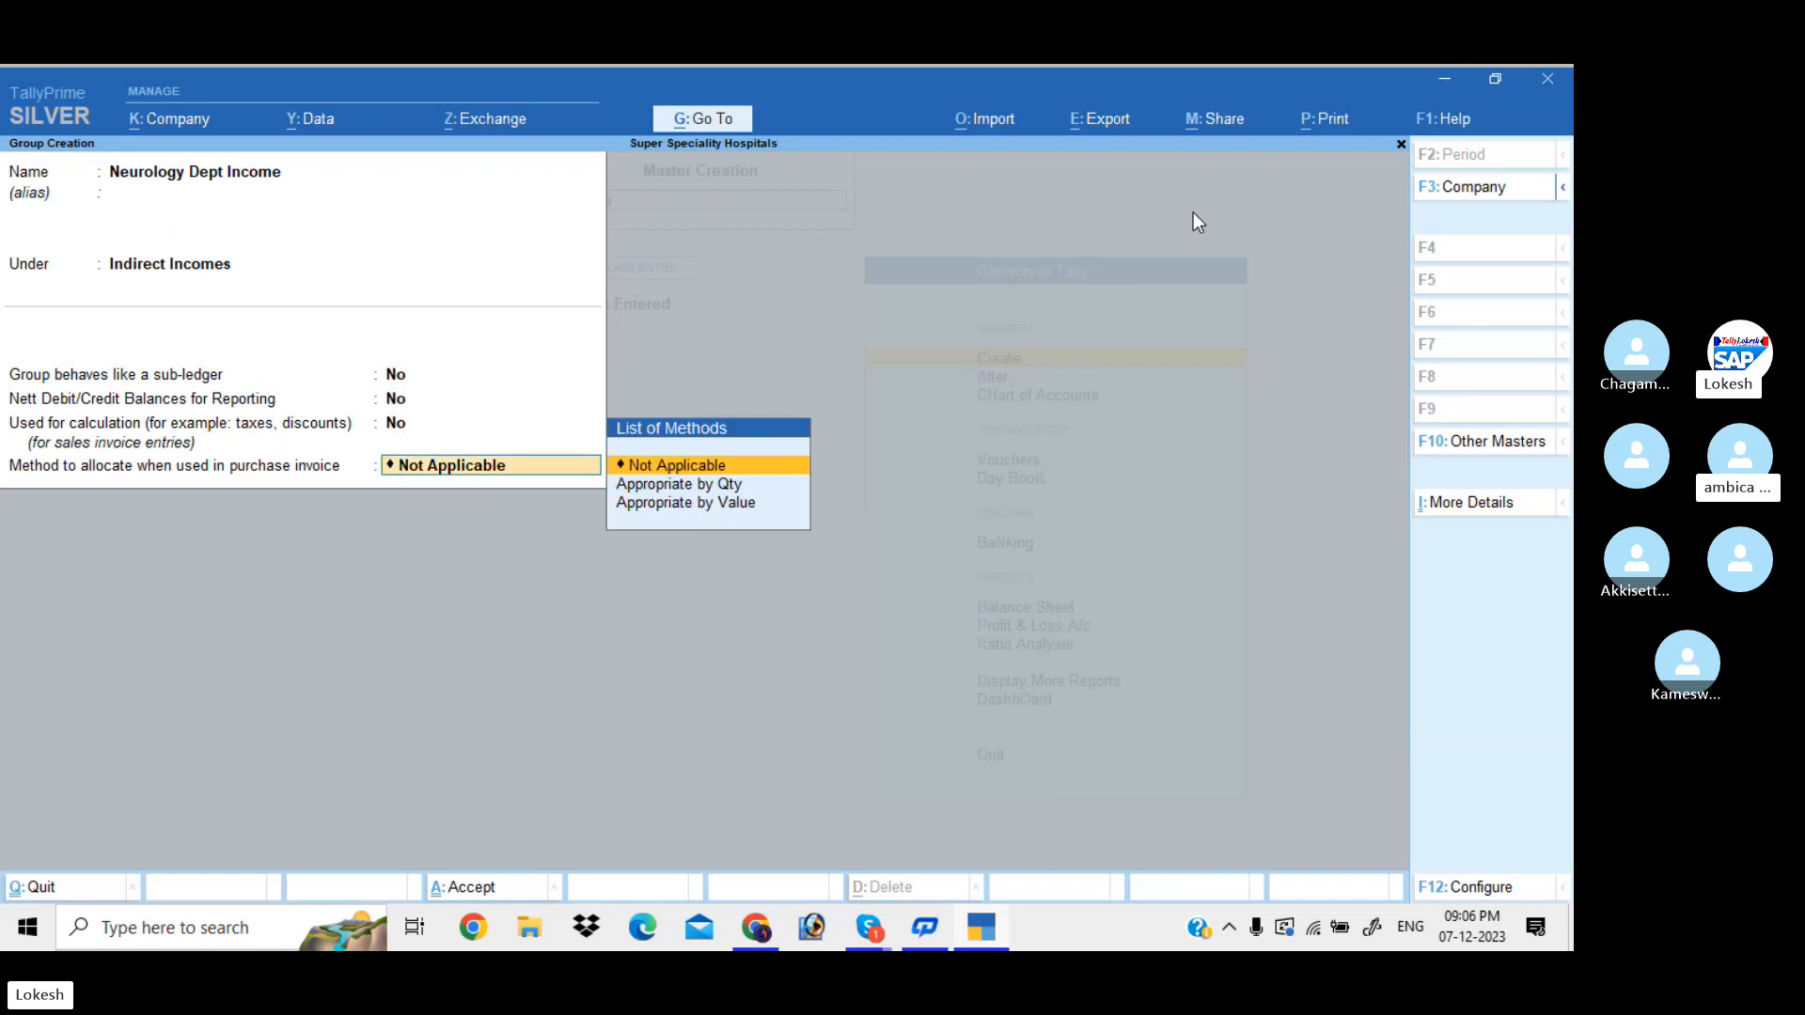
pyautogui.press('Return')
# Step: Create a group named Cardiology Dept Income under Indirect Incomes with the default options, and save it
pyautogui.write('C')
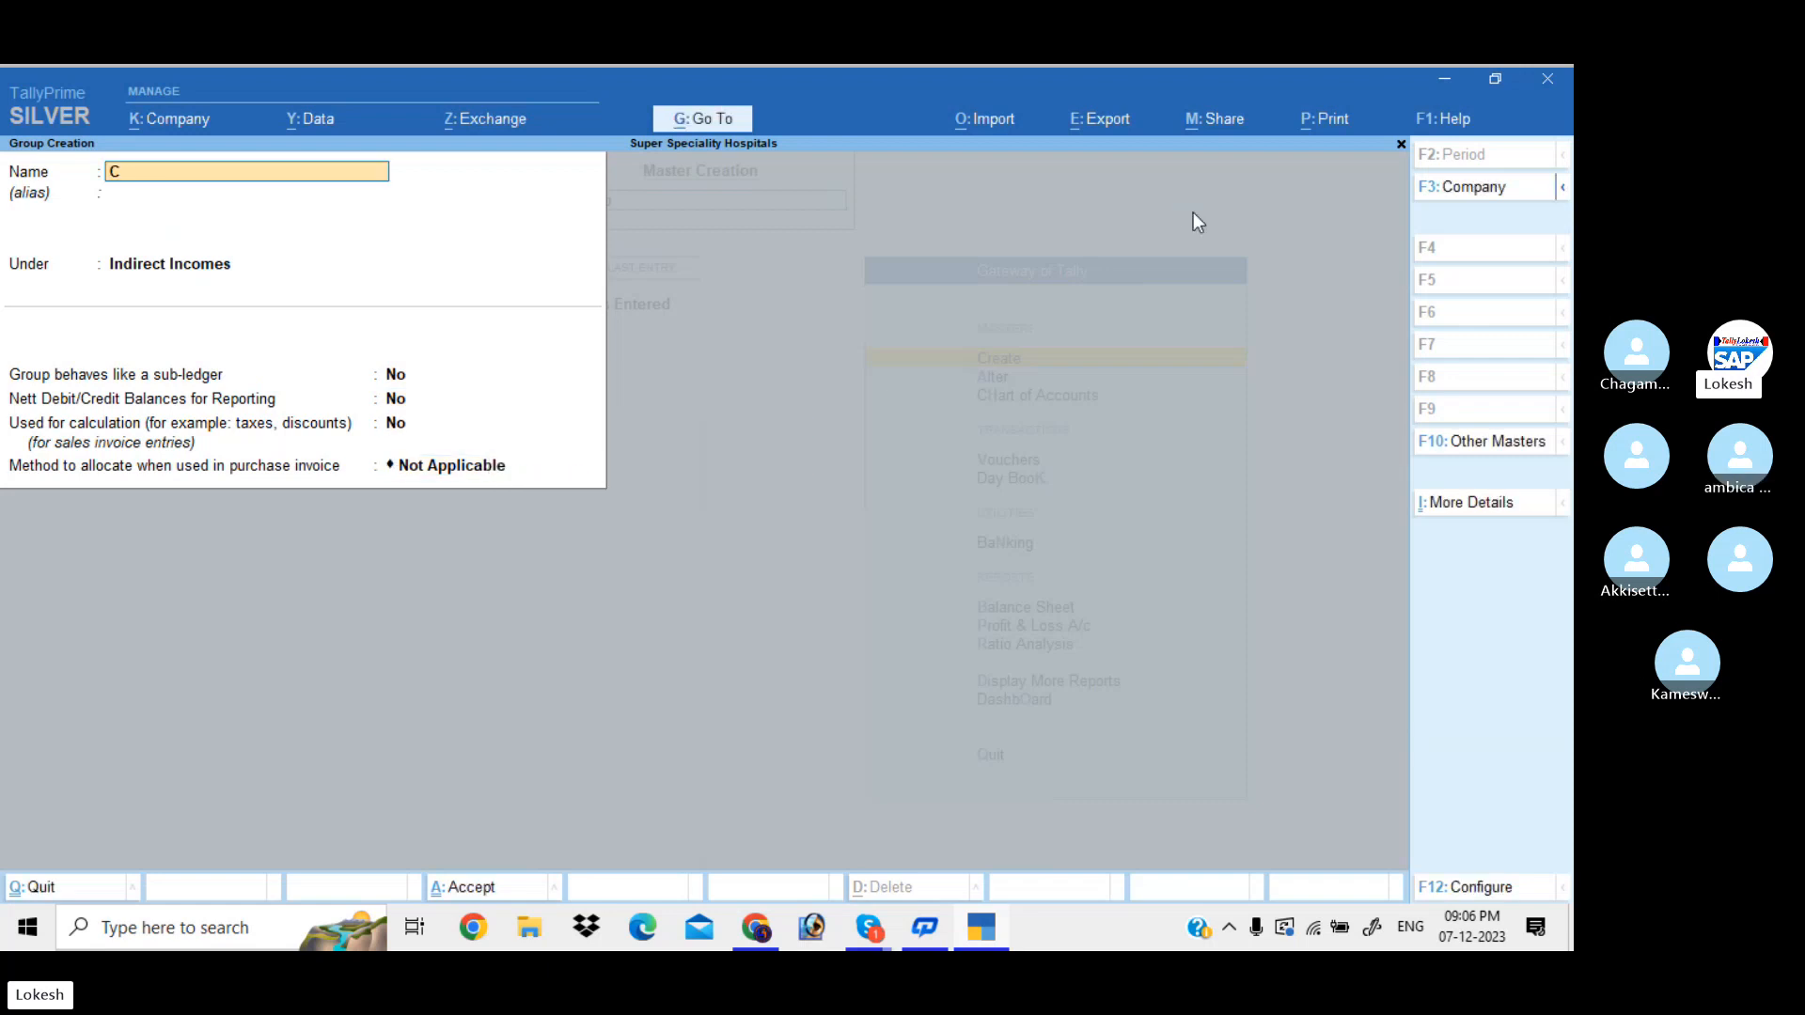
pyautogui.write('ardi')
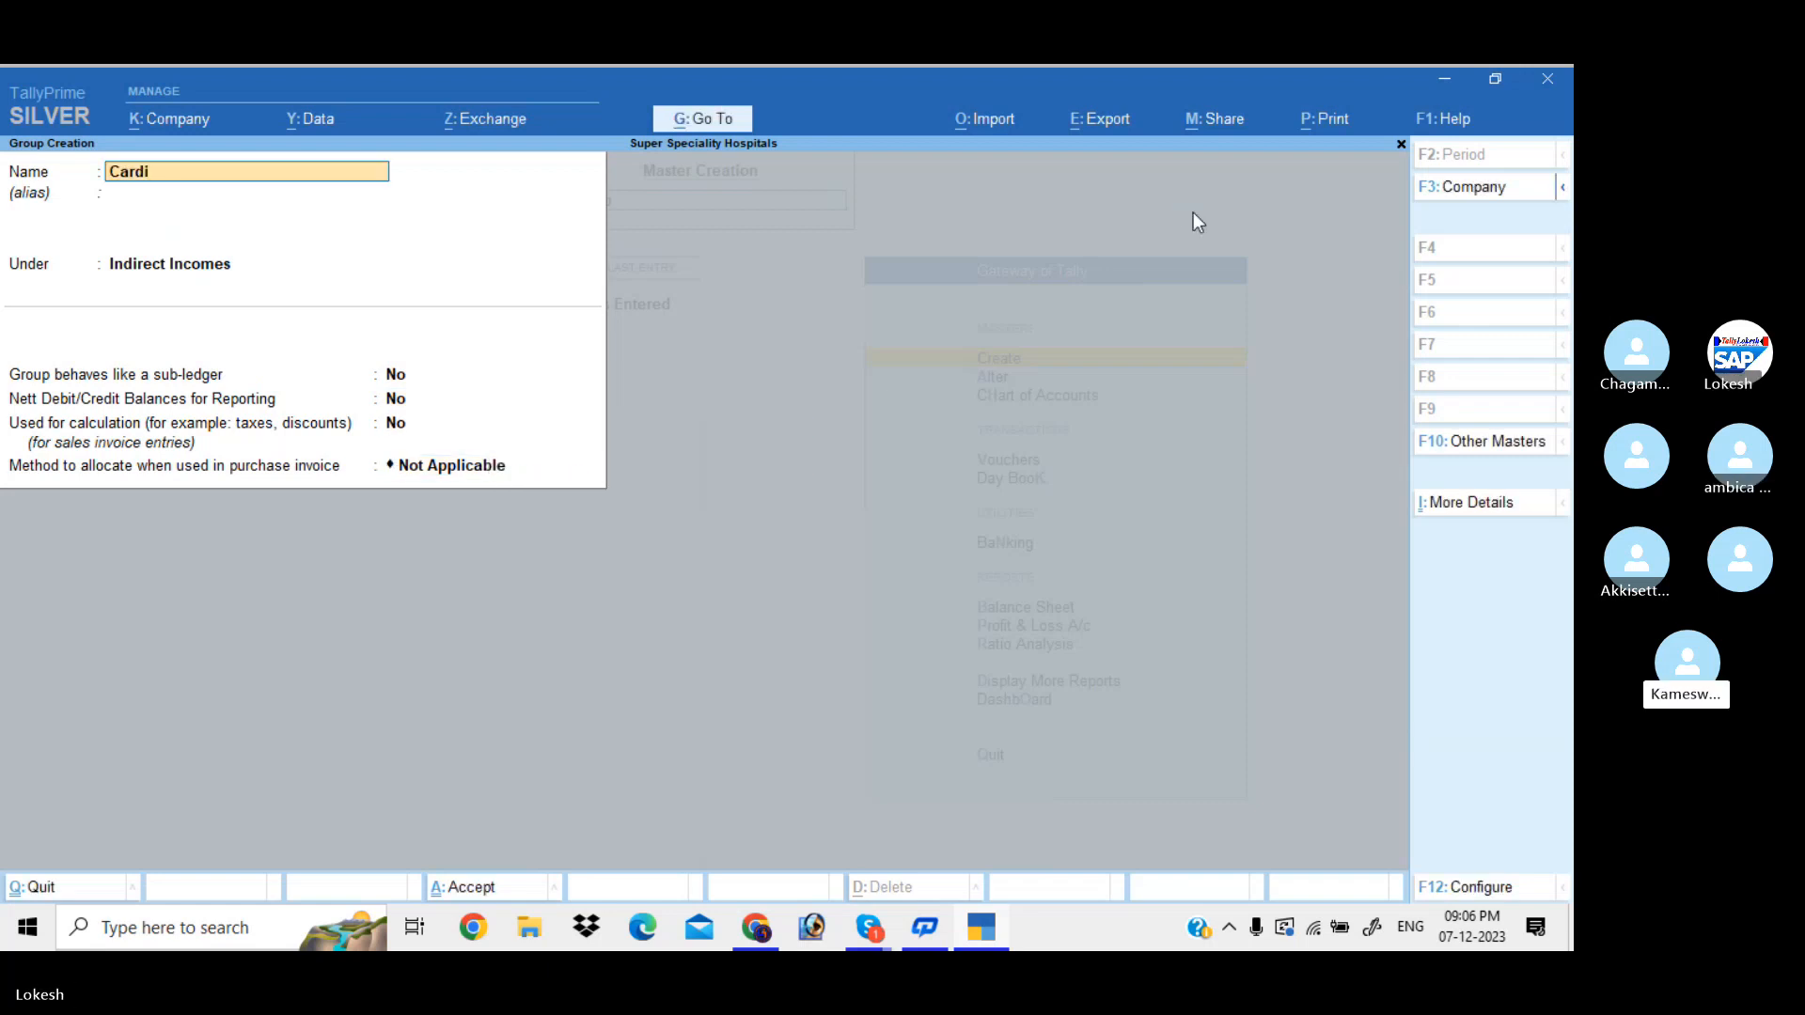
pyautogui.write('oo')
pyautogui.press('BackSpace')
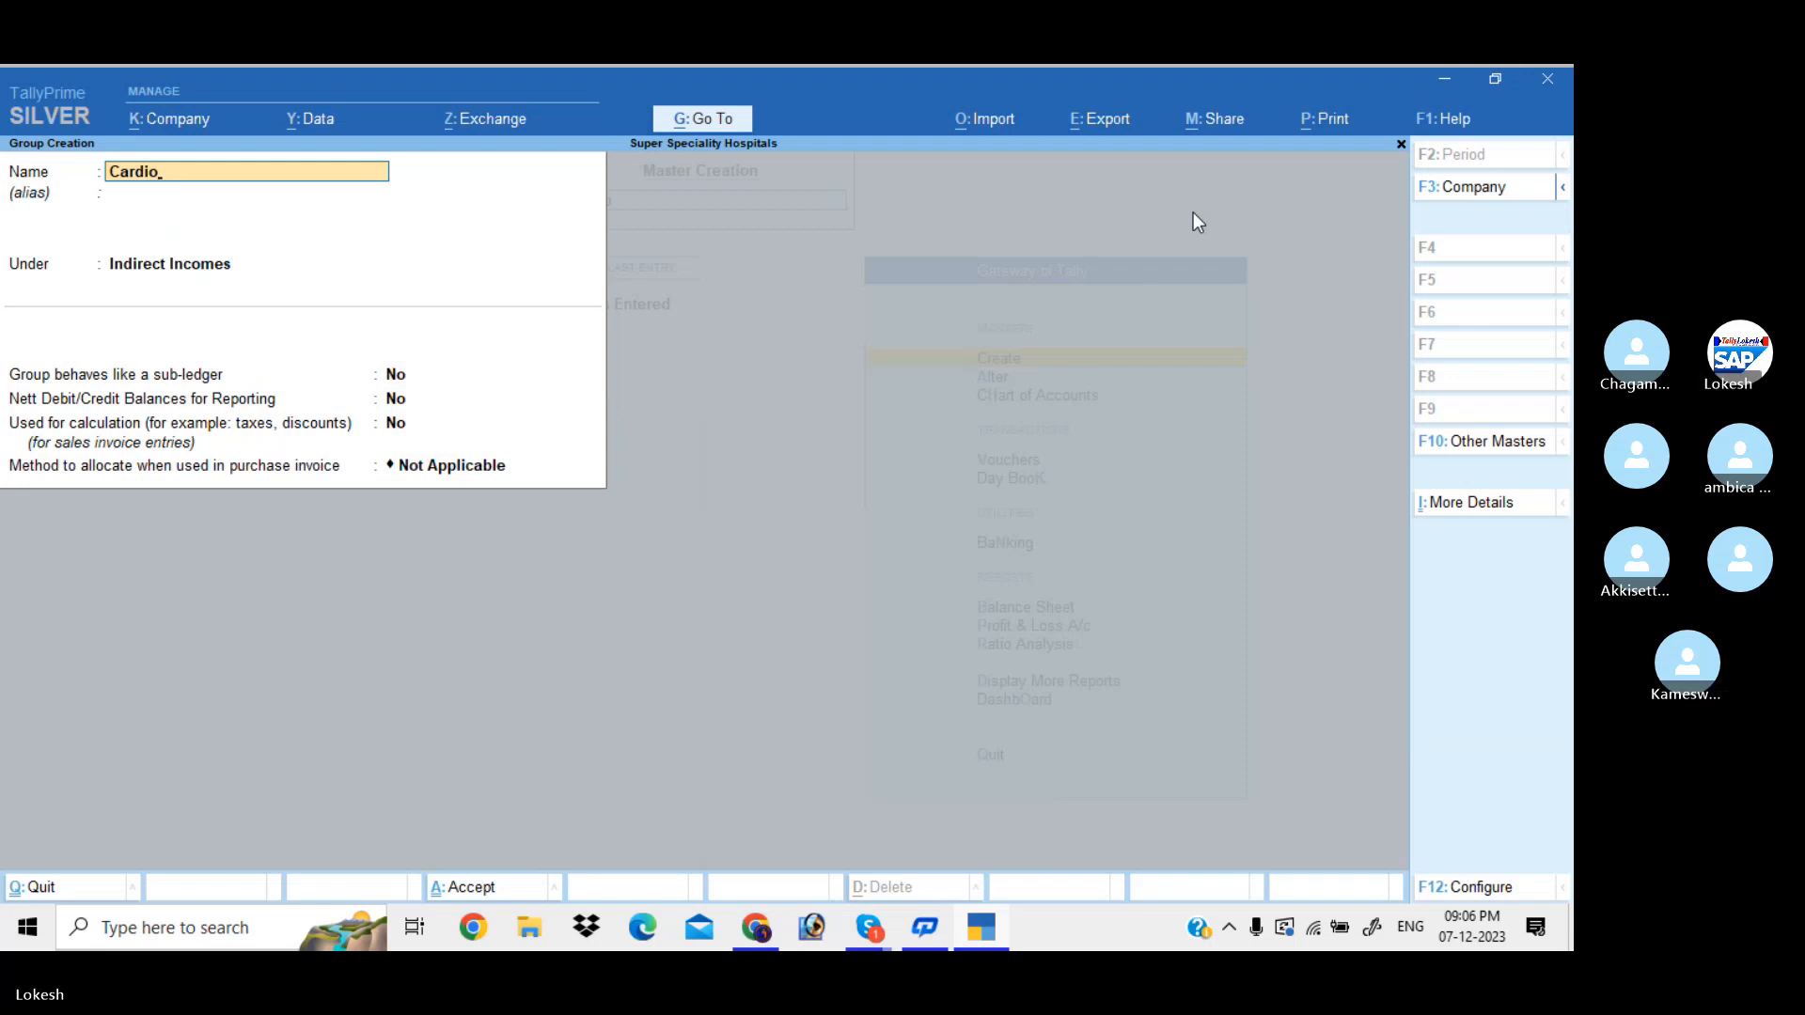
pyautogui.write('logy Dept Income')
pyautogui.press('Return')
pyautogui.press('Return')
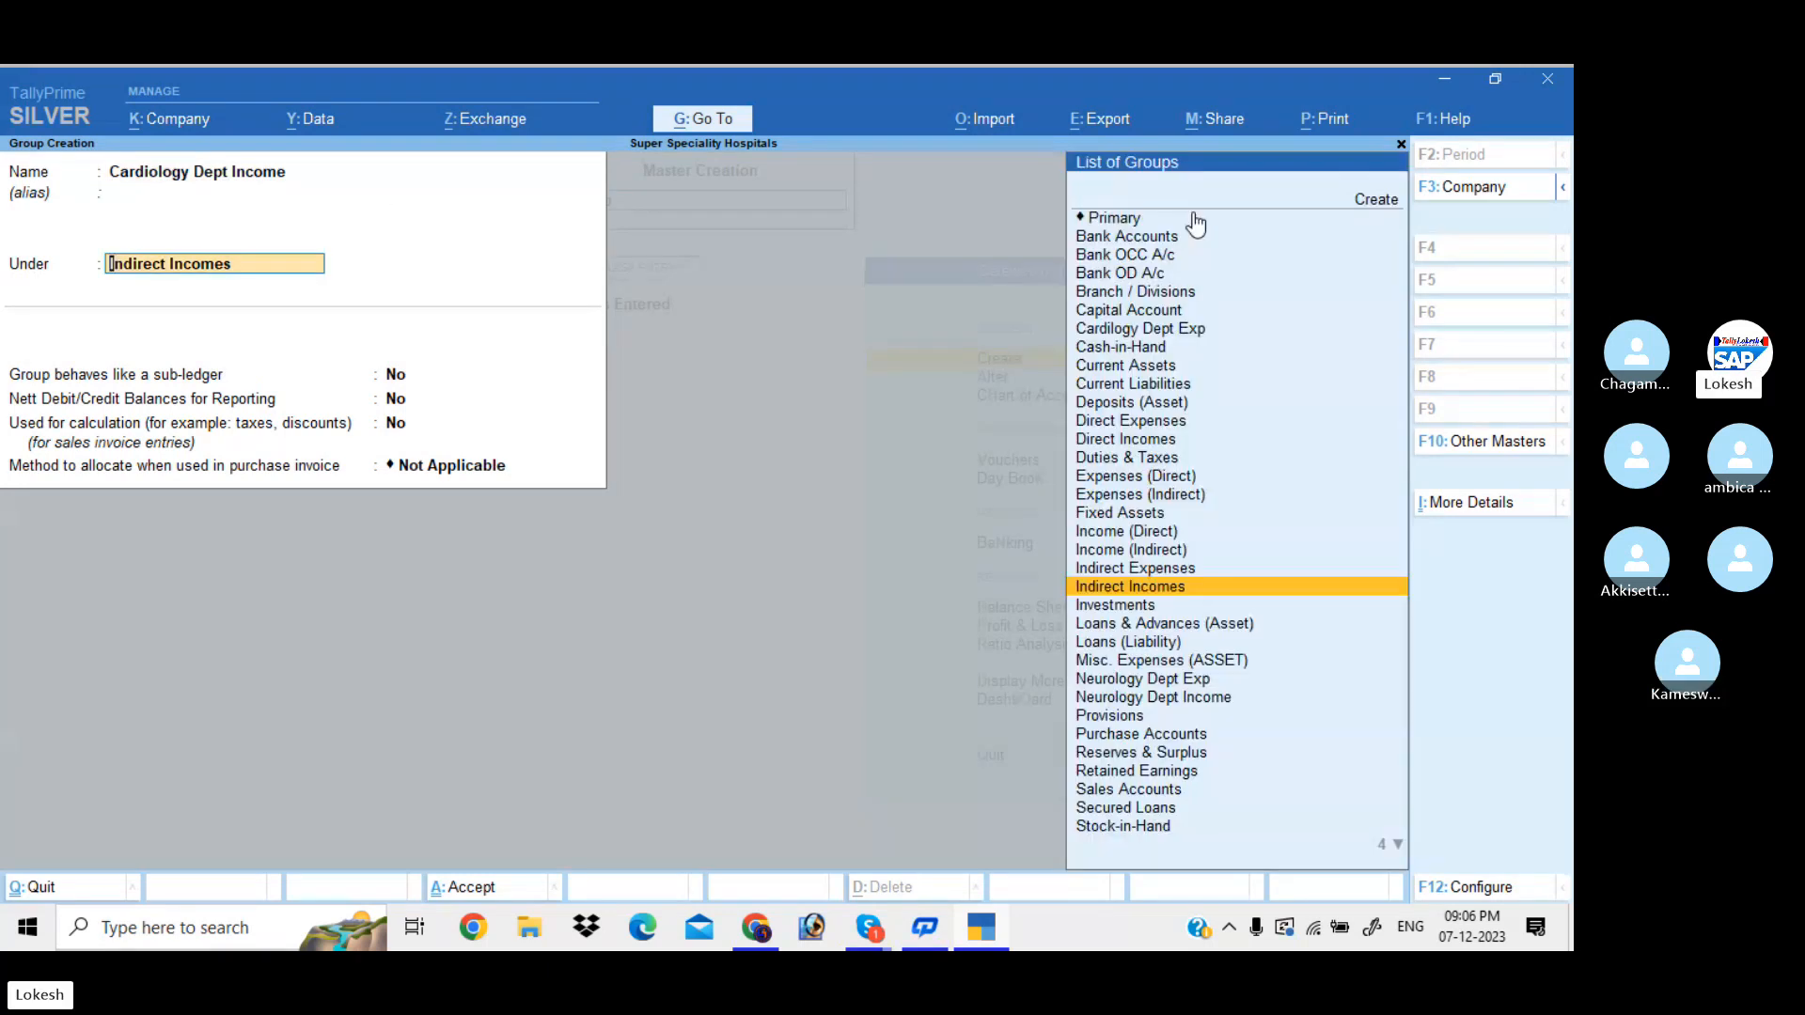
pyautogui.press('Return')
pyautogui.press('Return')
pyautogui.press('Return')
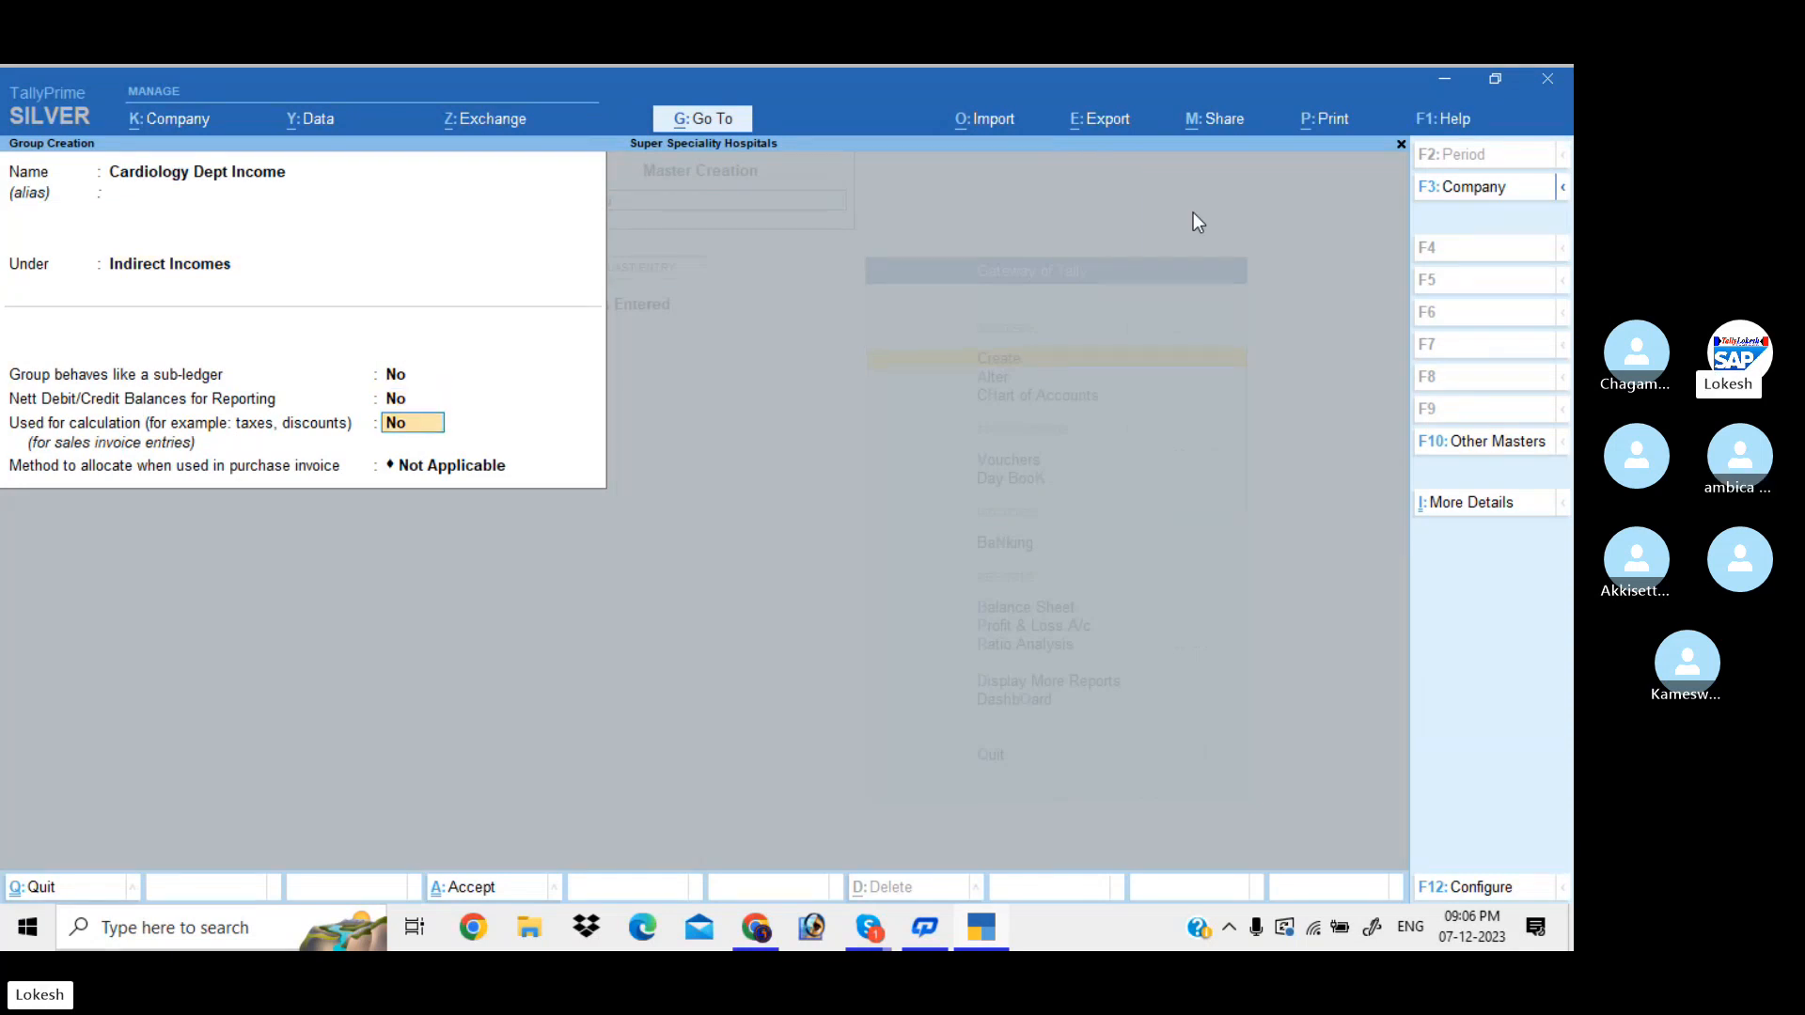
pyautogui.press('Return')
pyautogui.press('Return')
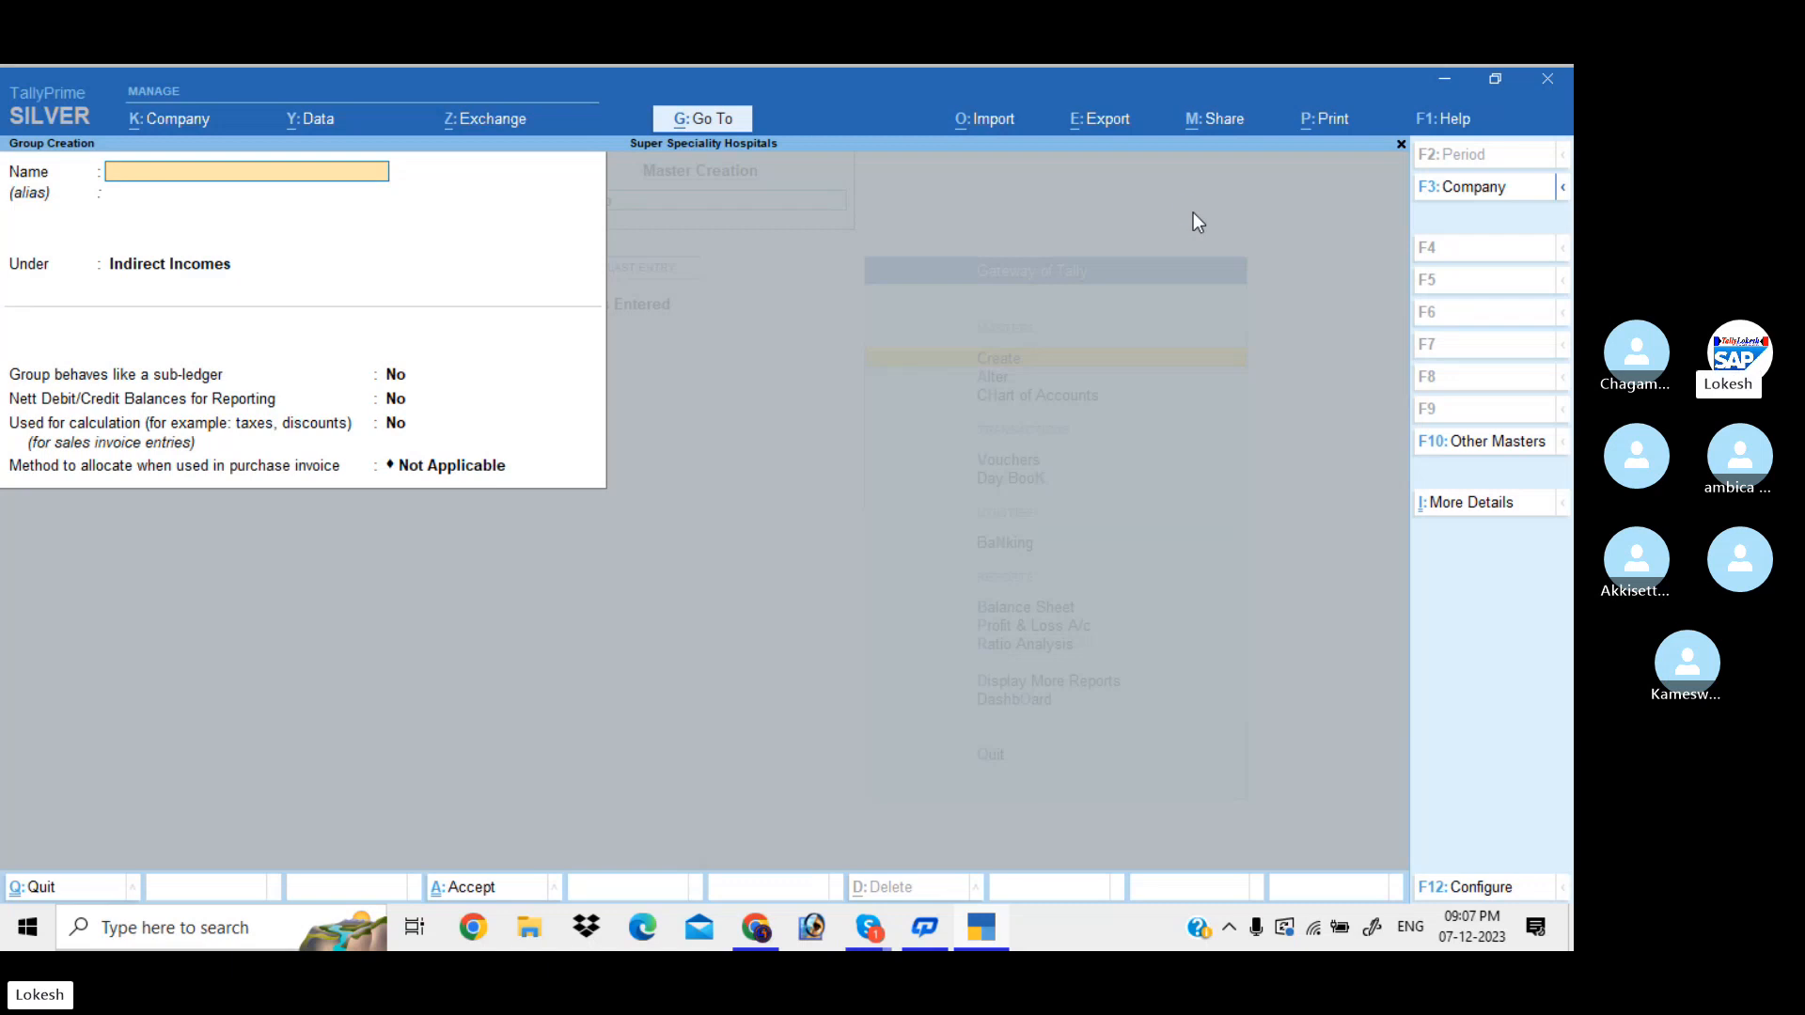
# Step: Leave group creation and create a ledger named Capital under Capital Account with no opening balance
pyautogui.press('Escape')
pyautogui.press('y')
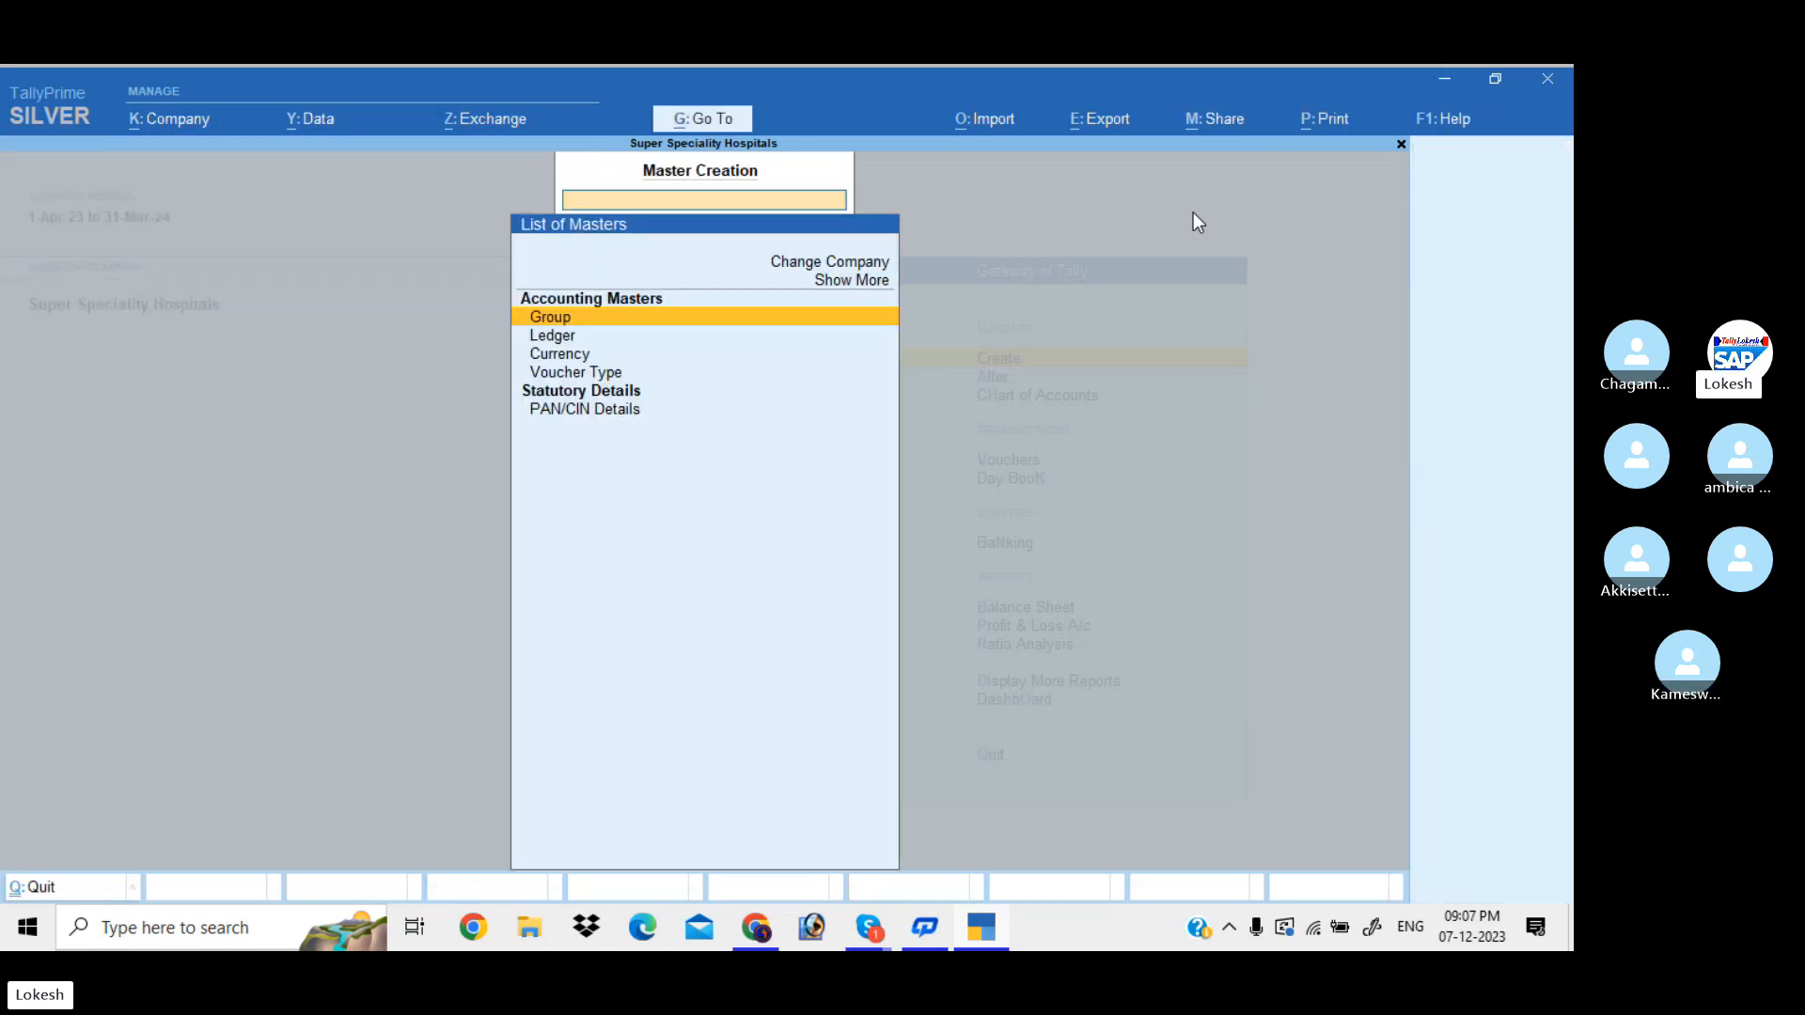
pyautogui.press('Down')
pyautogui.press('Return')
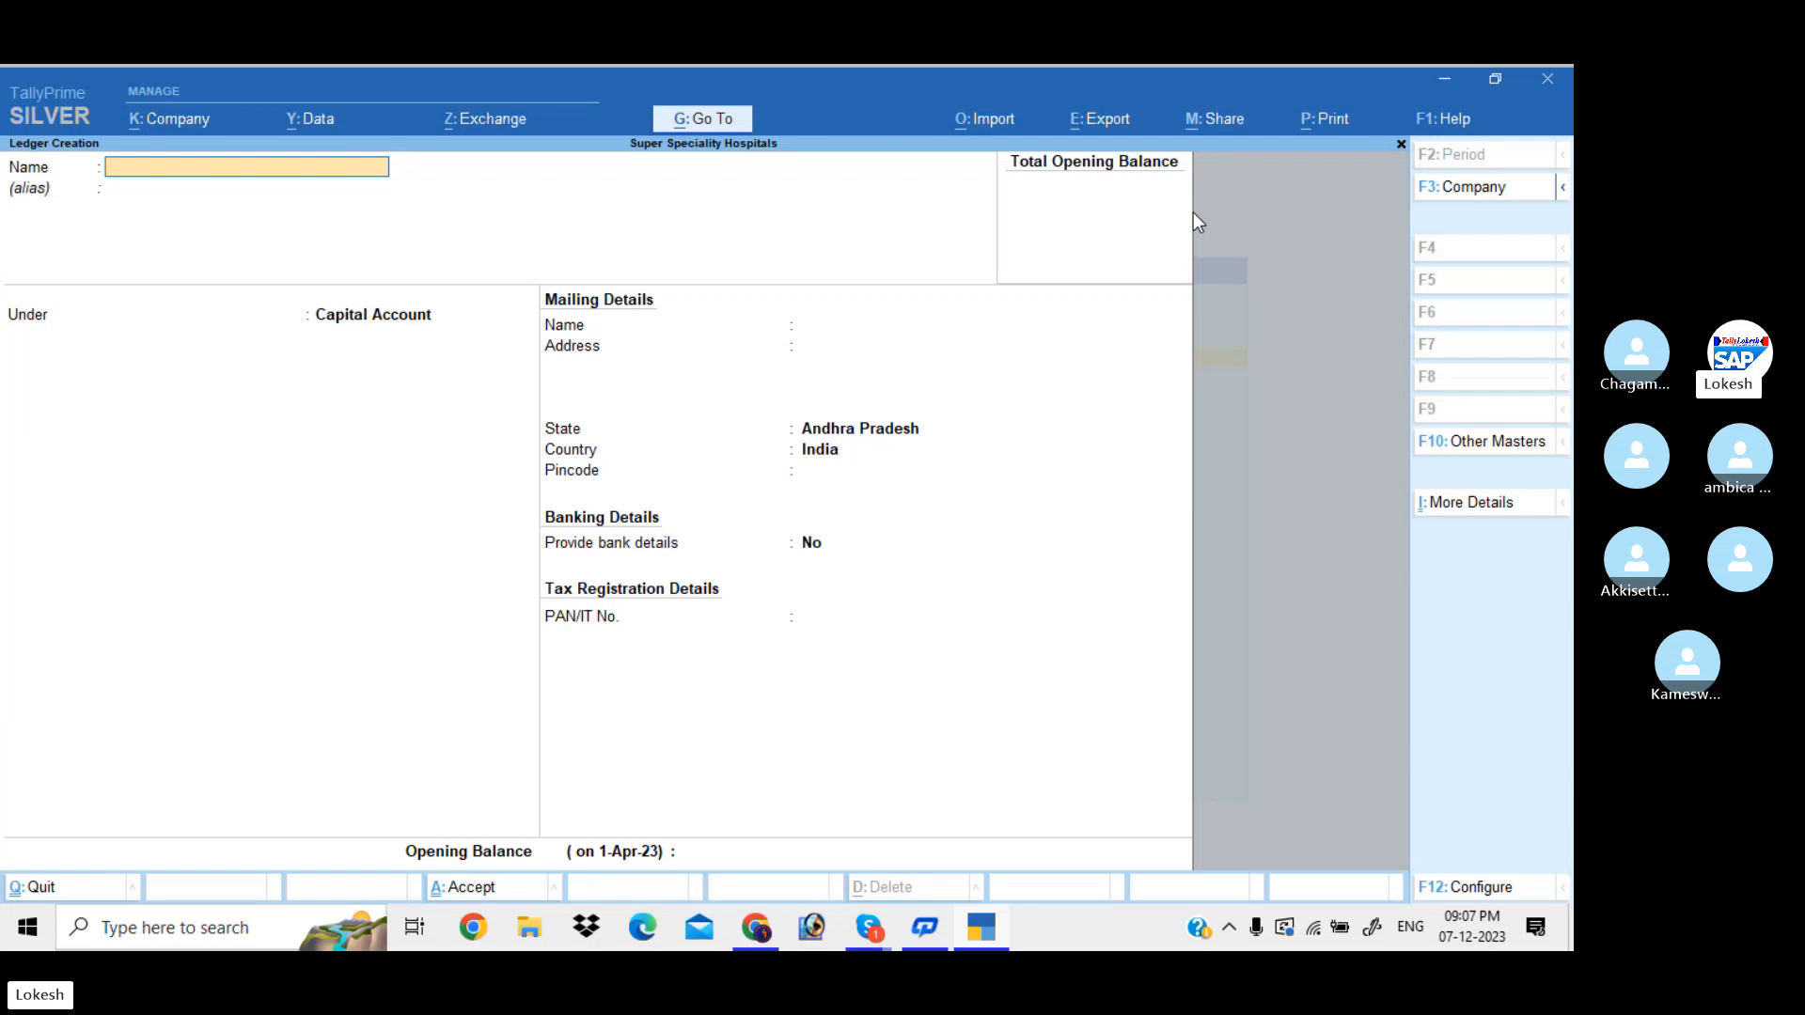
pyautogui.write('Capital')
pyautogui.press('Return')
pyautogui.press('Return')
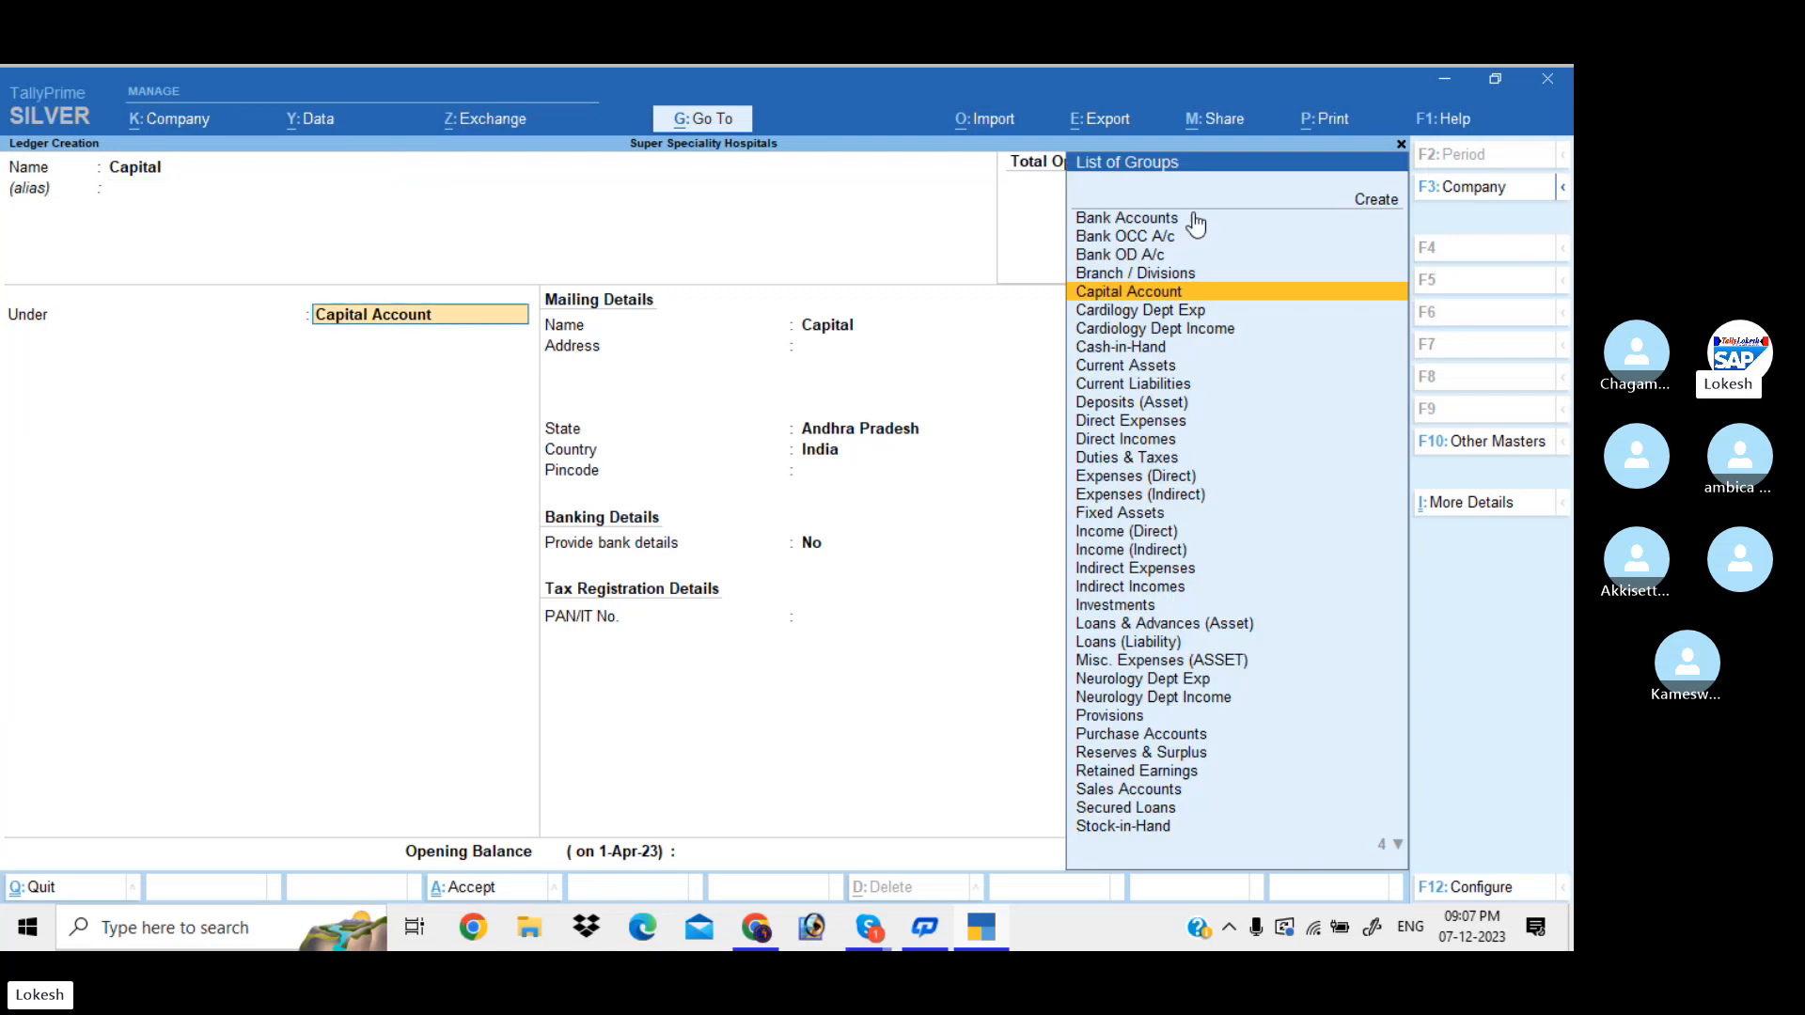
pyautogui.press('Return')
pyautogui.press('Return')
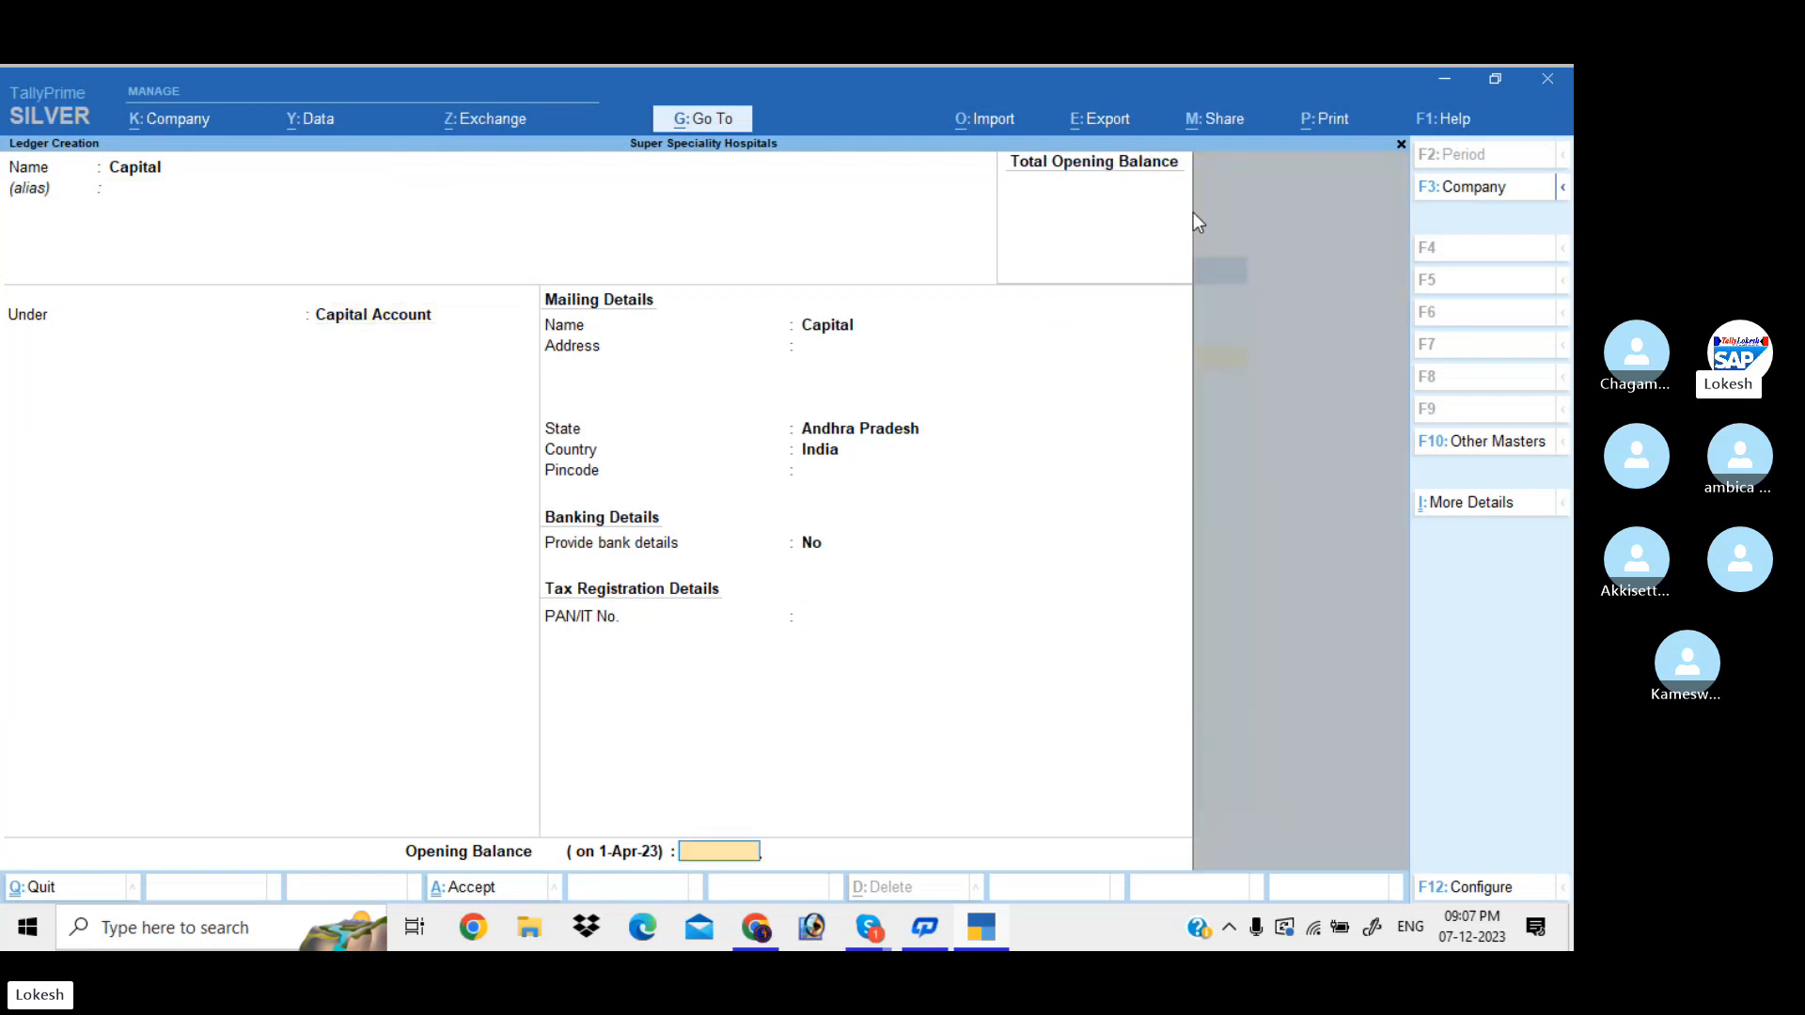
pyautogui.press('Return')
pyautogui.press('Return')
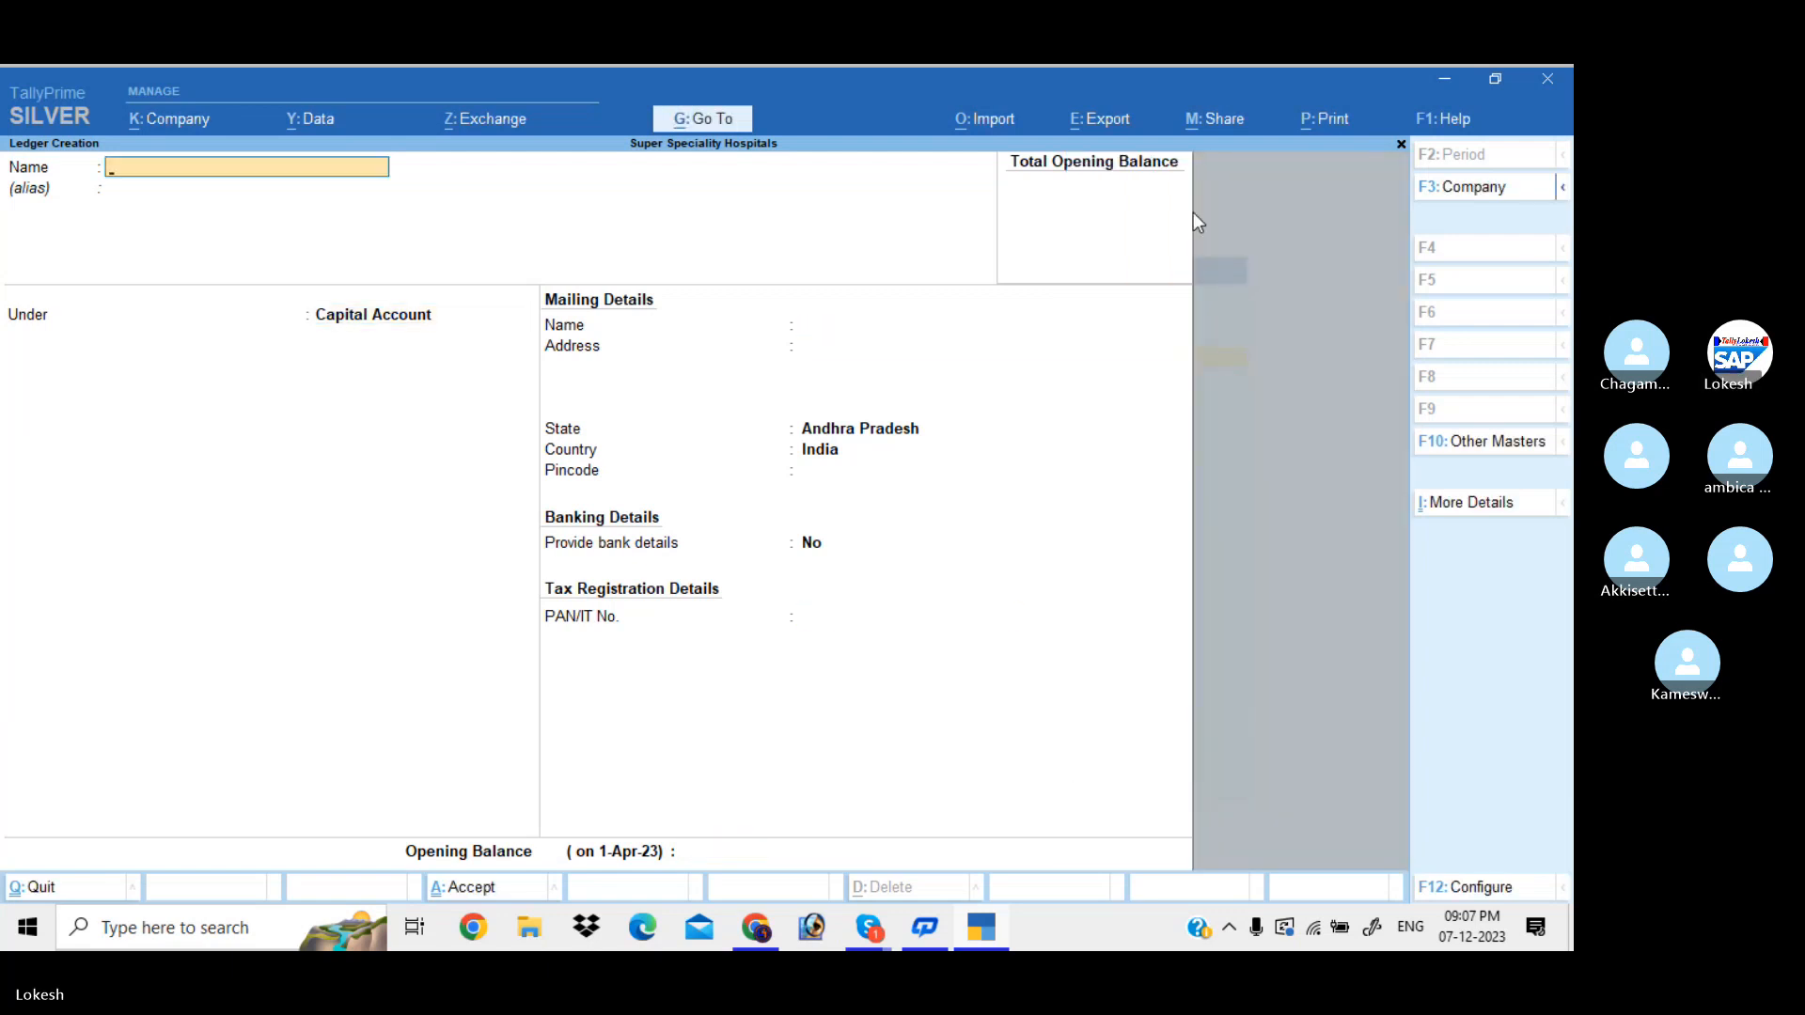
# Step: Start a ledger named Rent Nde with no alias and place it under Neurology Dept Exp
pyautogui.write('Ren')
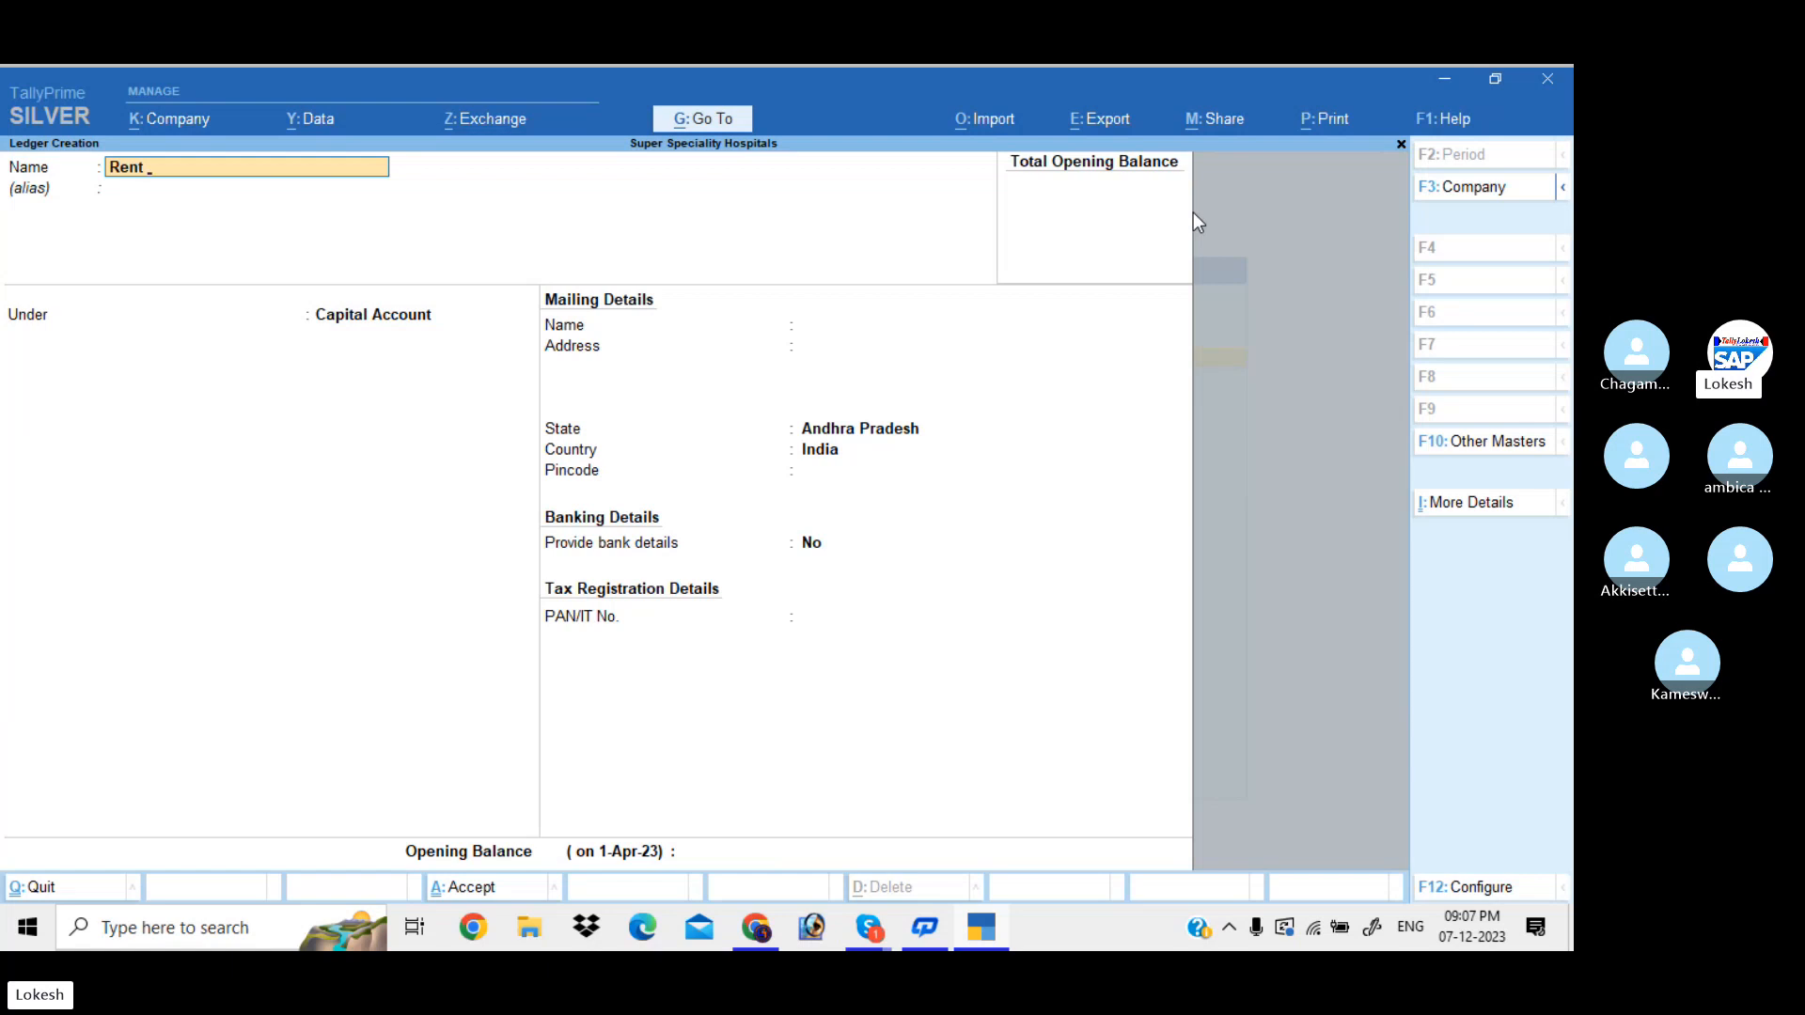
pyautogui.write('t Nde')
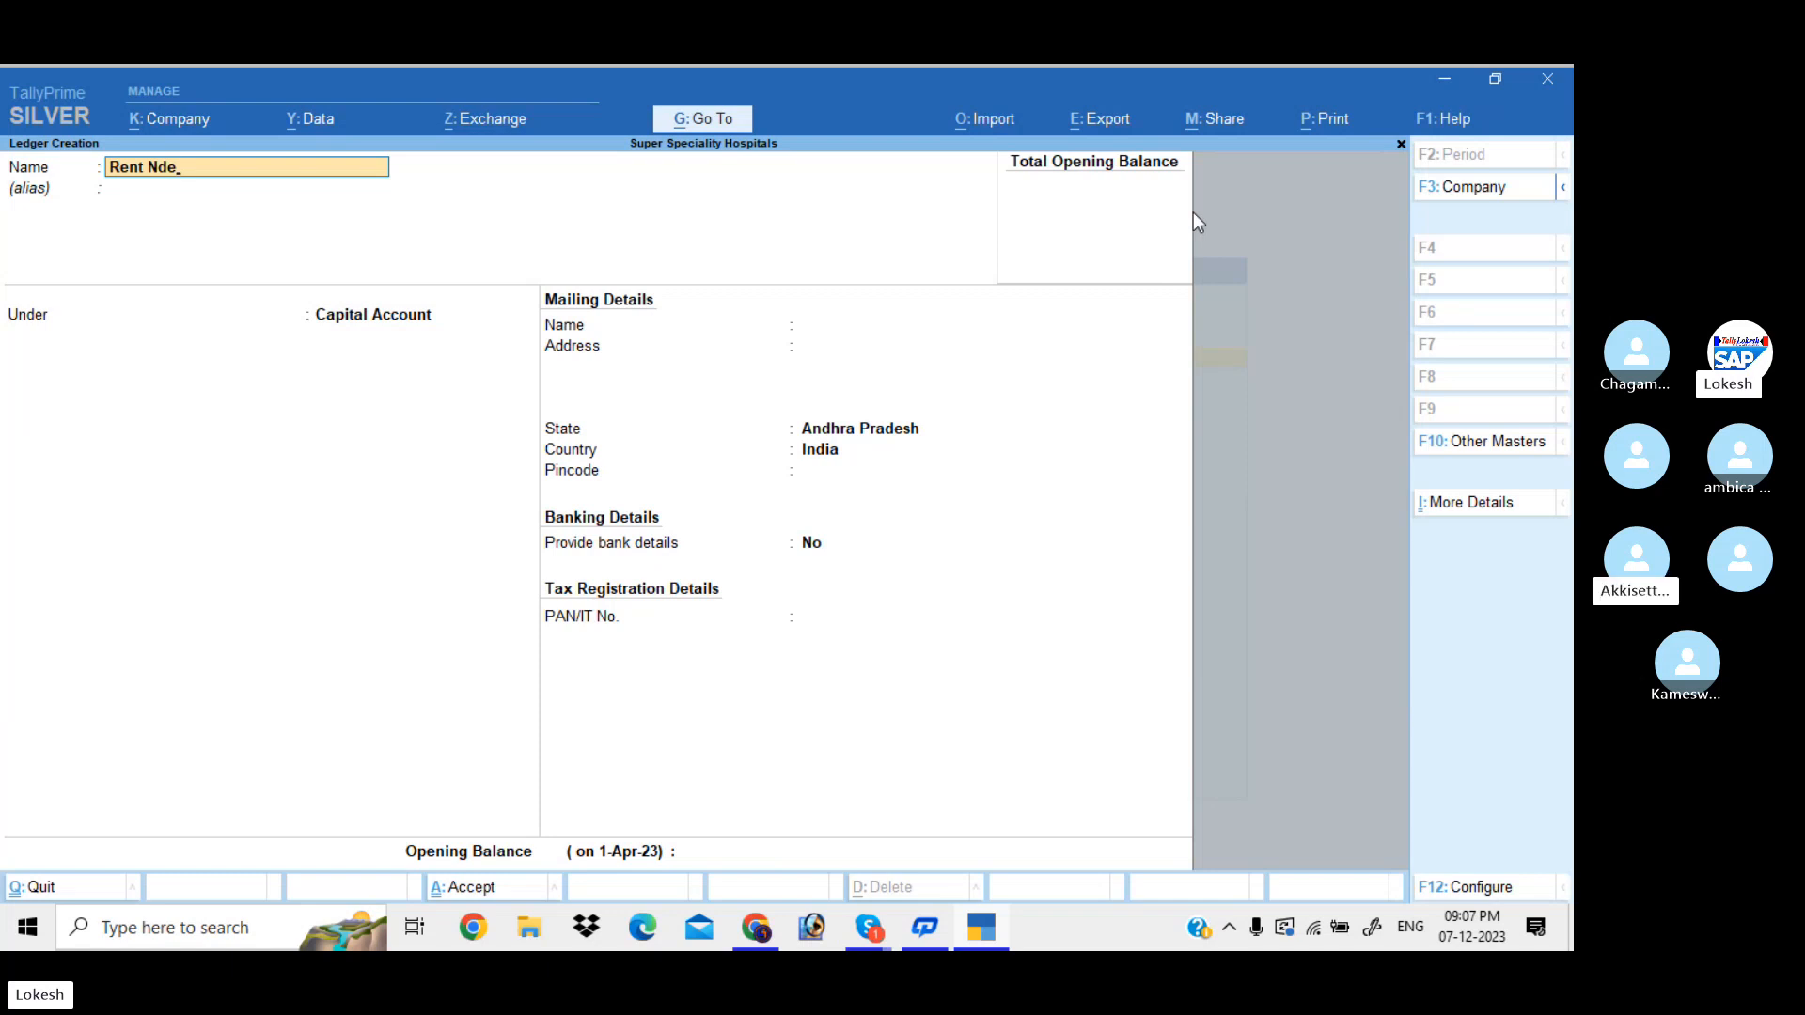
pyautogui.press('Return')
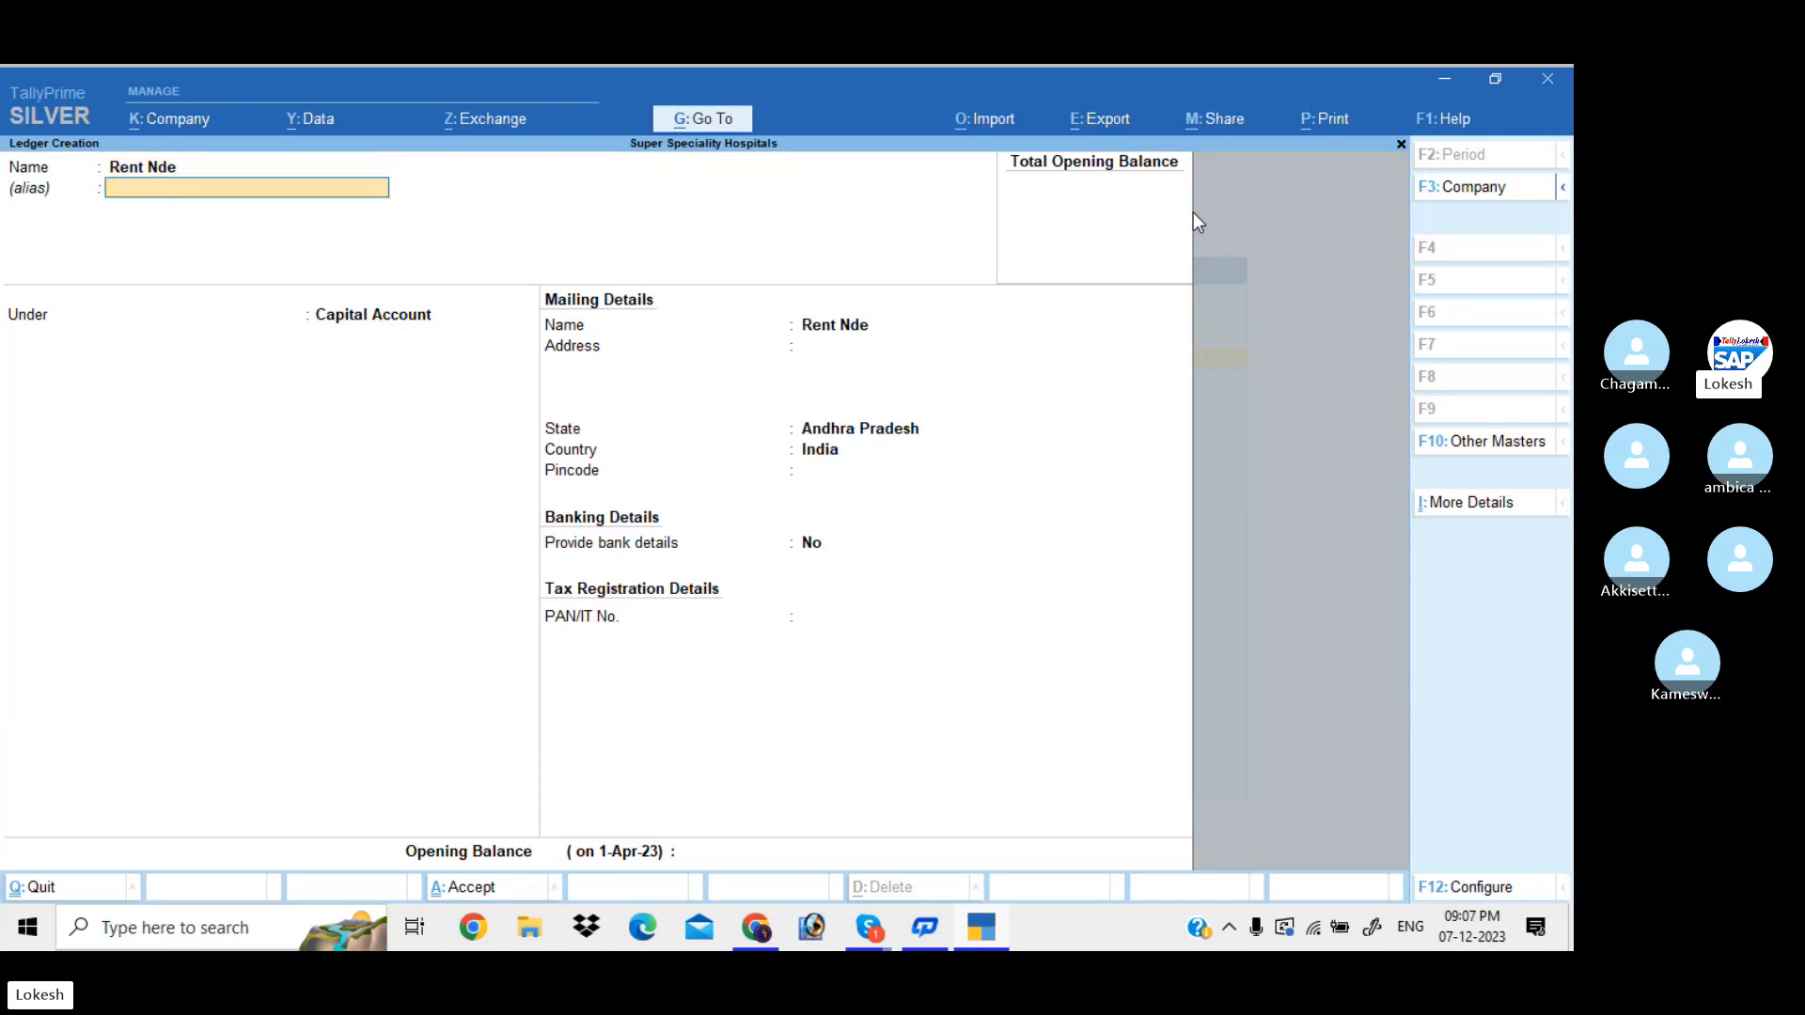
pyautogui.press('Return')
pyautogui.write('Ne')
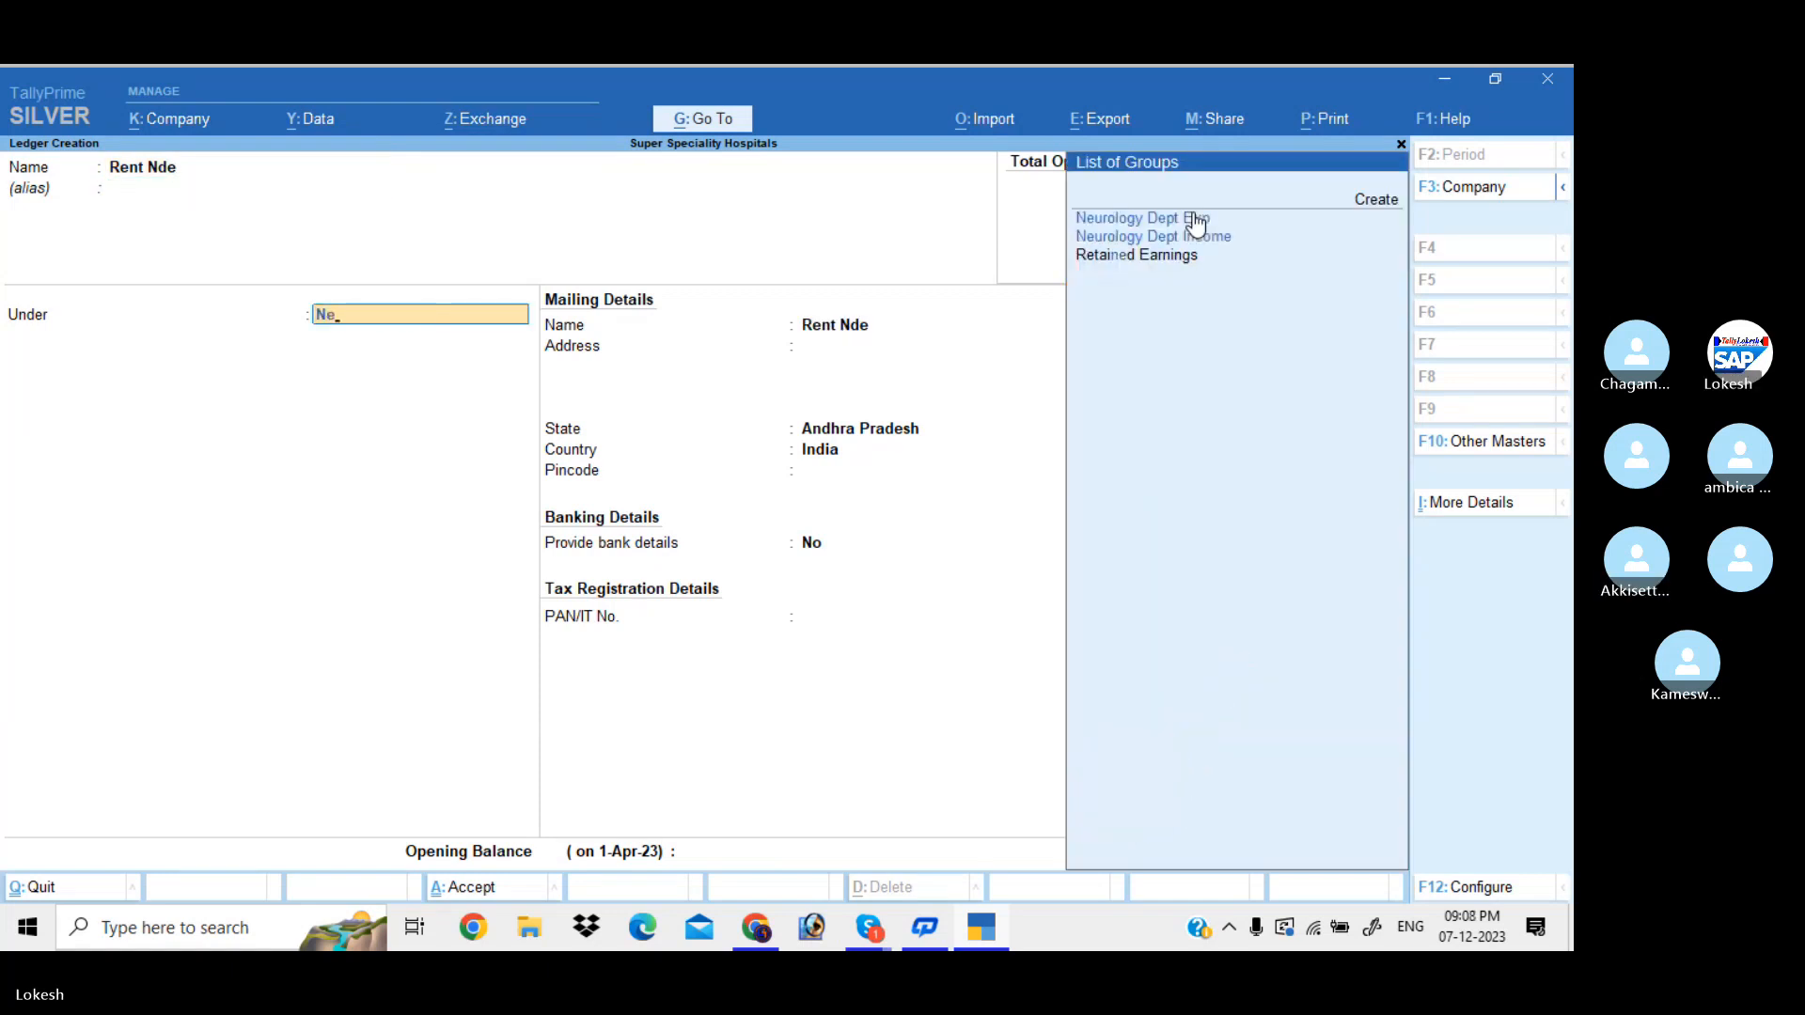
pyautogui.press('Down')
pyautogui.press('Down')
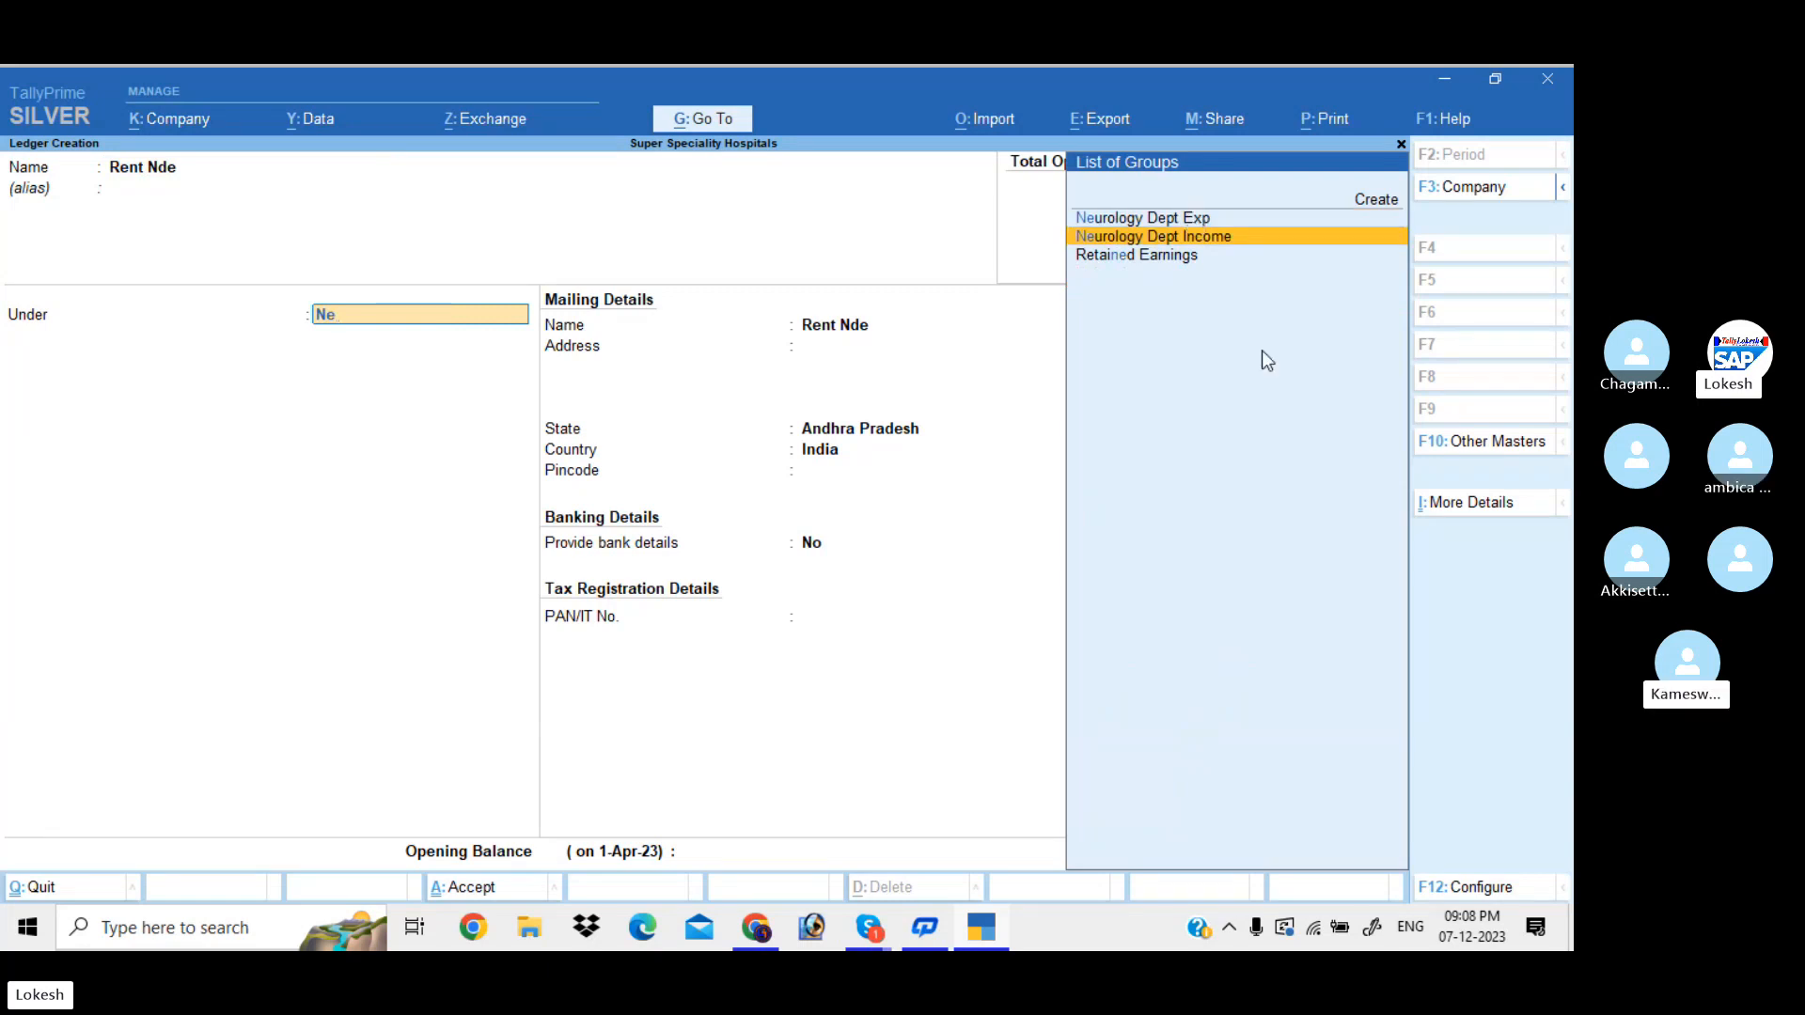
pyautogui.press('Up')
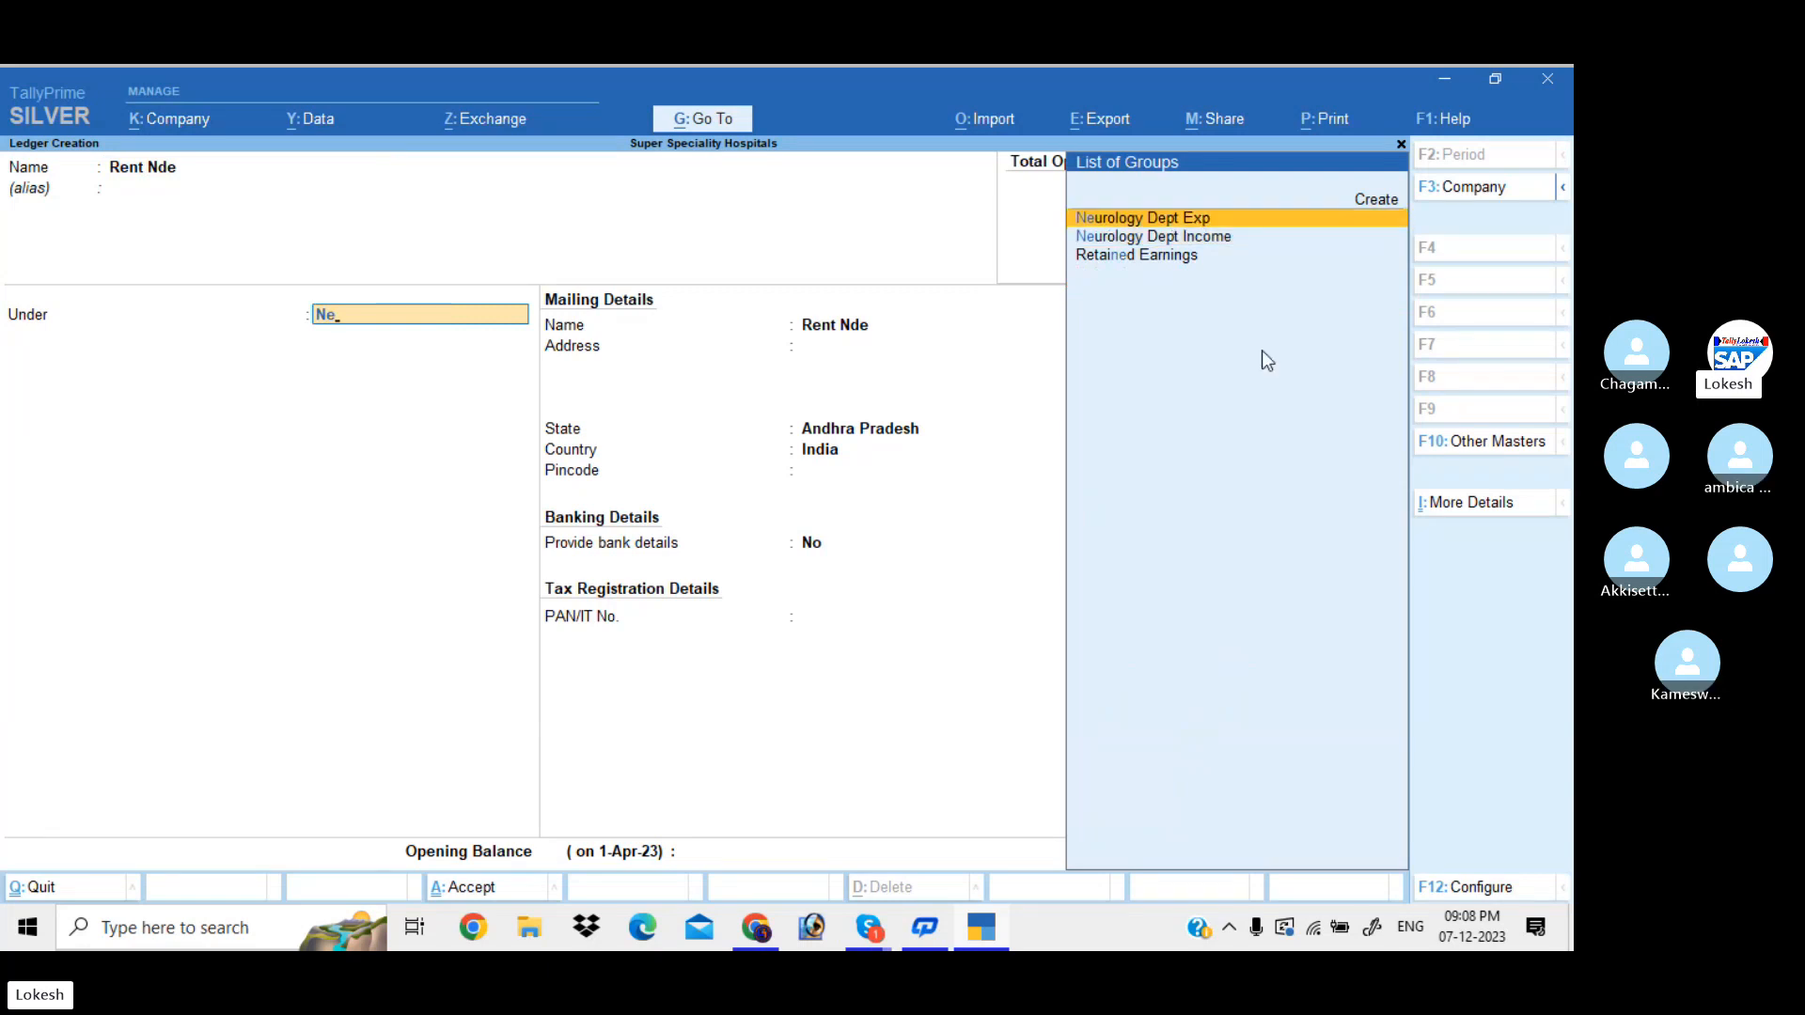
pyautogui.press('Return')
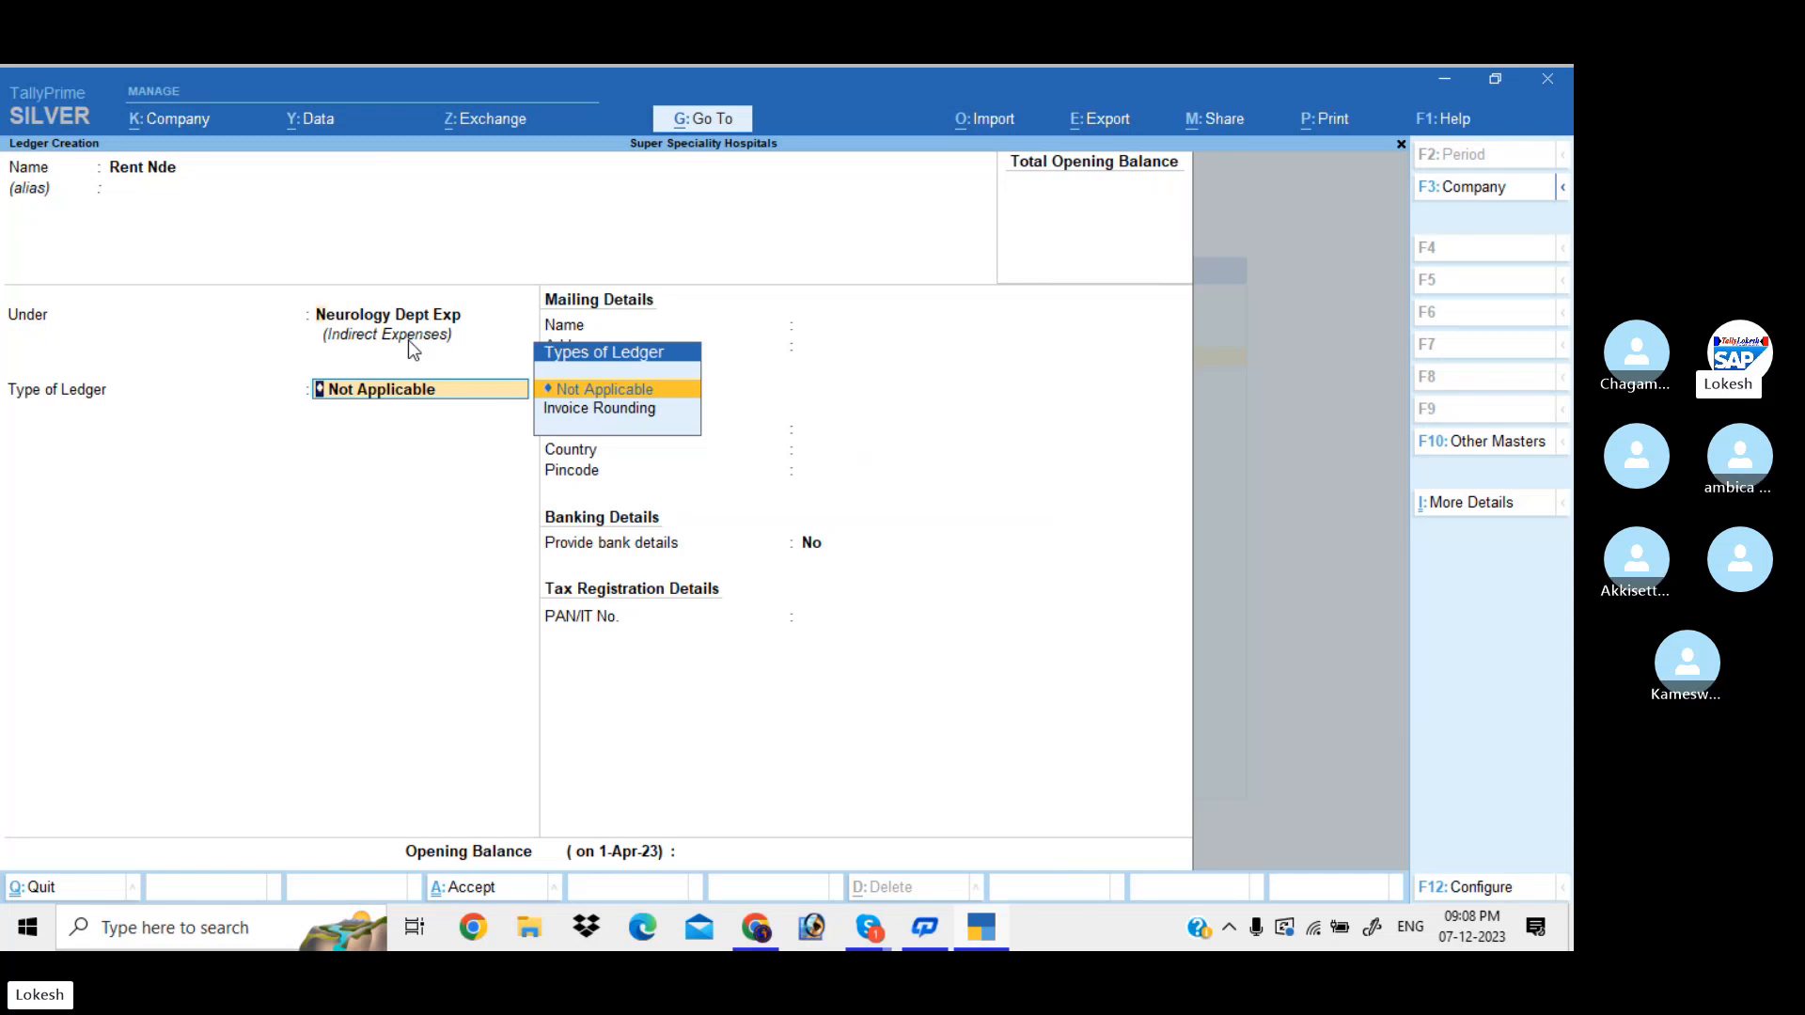
# Step: Try placing the Rent Nde ledger directly under Indirect Expenses instead of the department group
pyautogui.press('BackSpace')
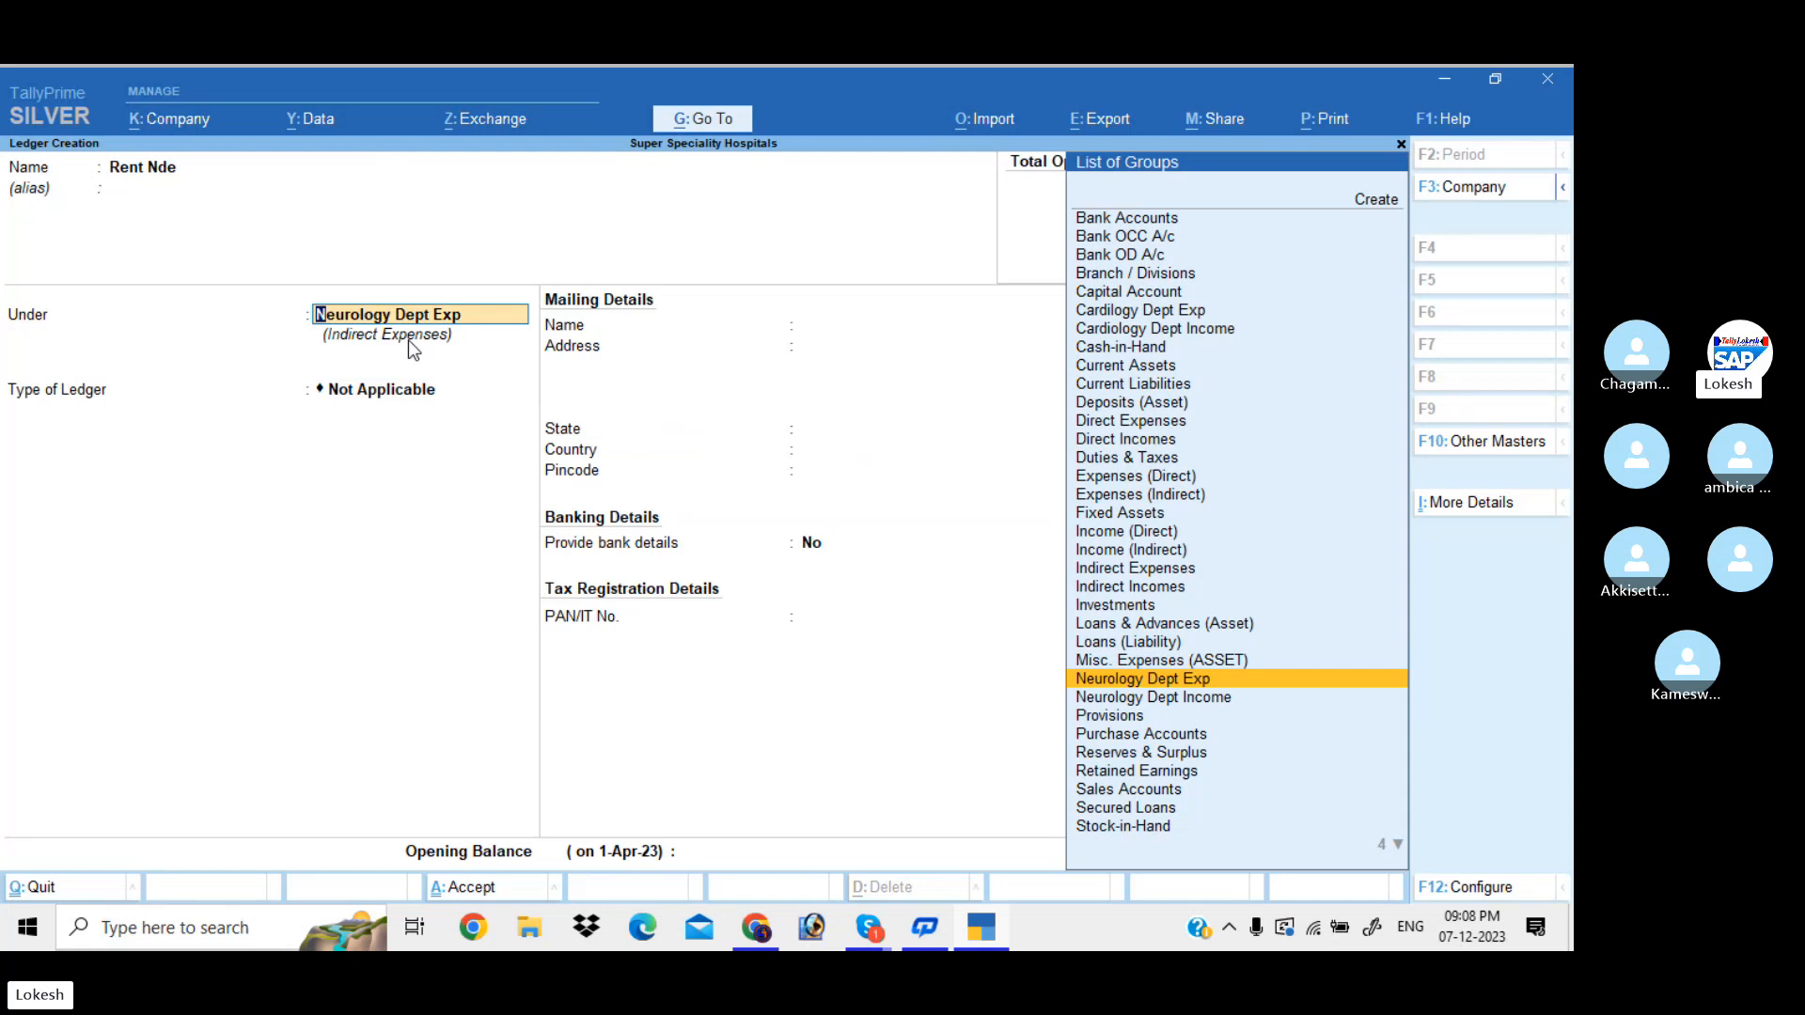
pyautogui.write('In')
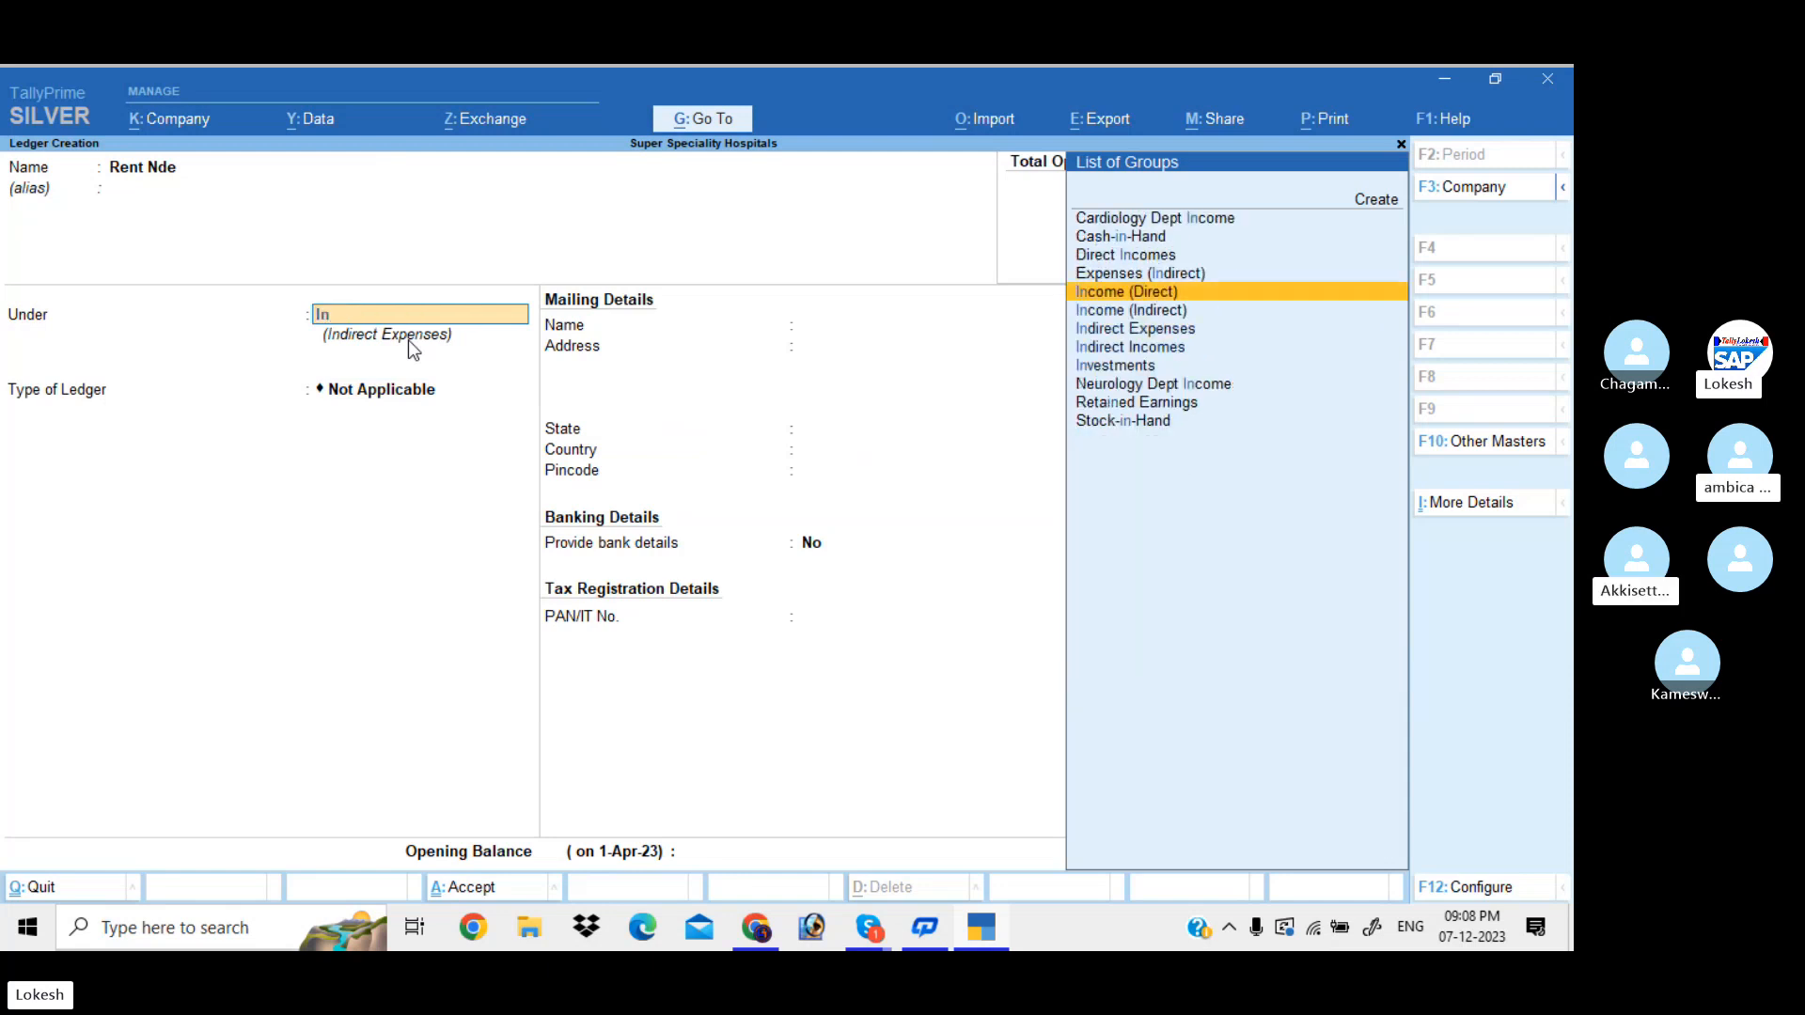
pyautogui.press('Down')
pyautogui.press('Down')
pyautogui.press('Return')
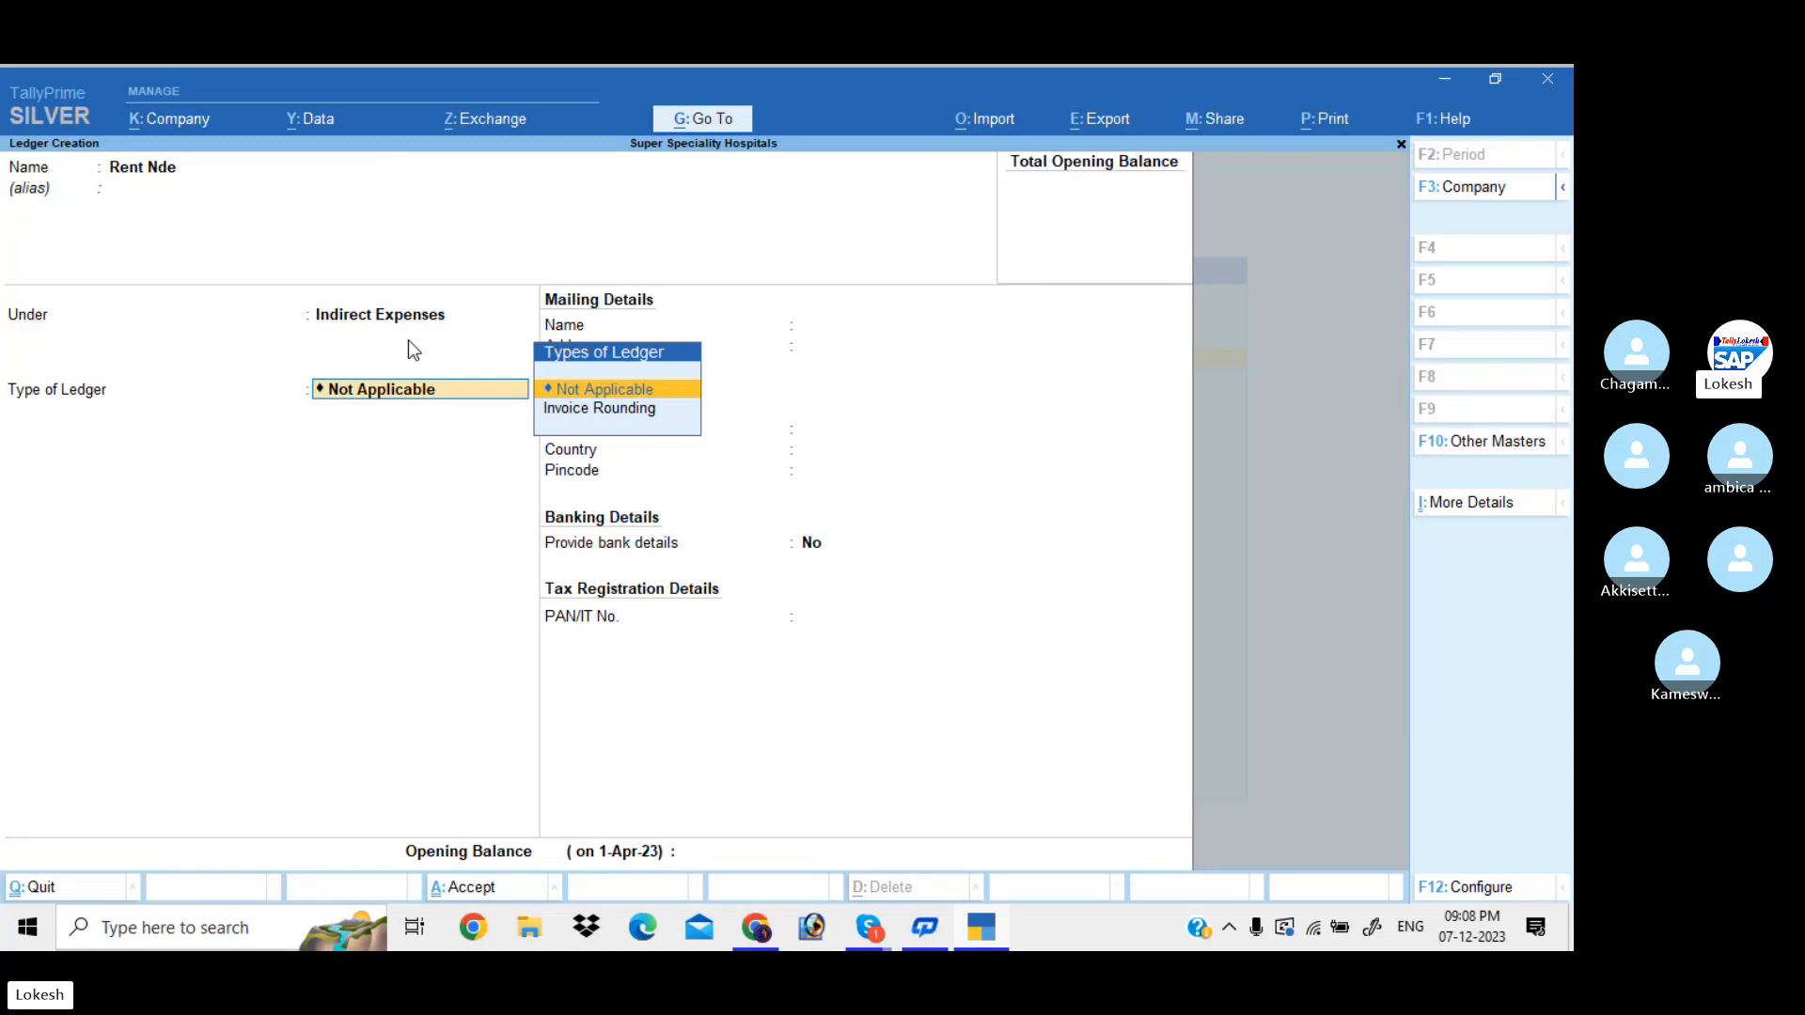
# Step: Assign the Rent Nde ledger to Neurology Dept Exp, keep its ledger type as Not Applicable, and save it
pyautogui.press('BackSpace')
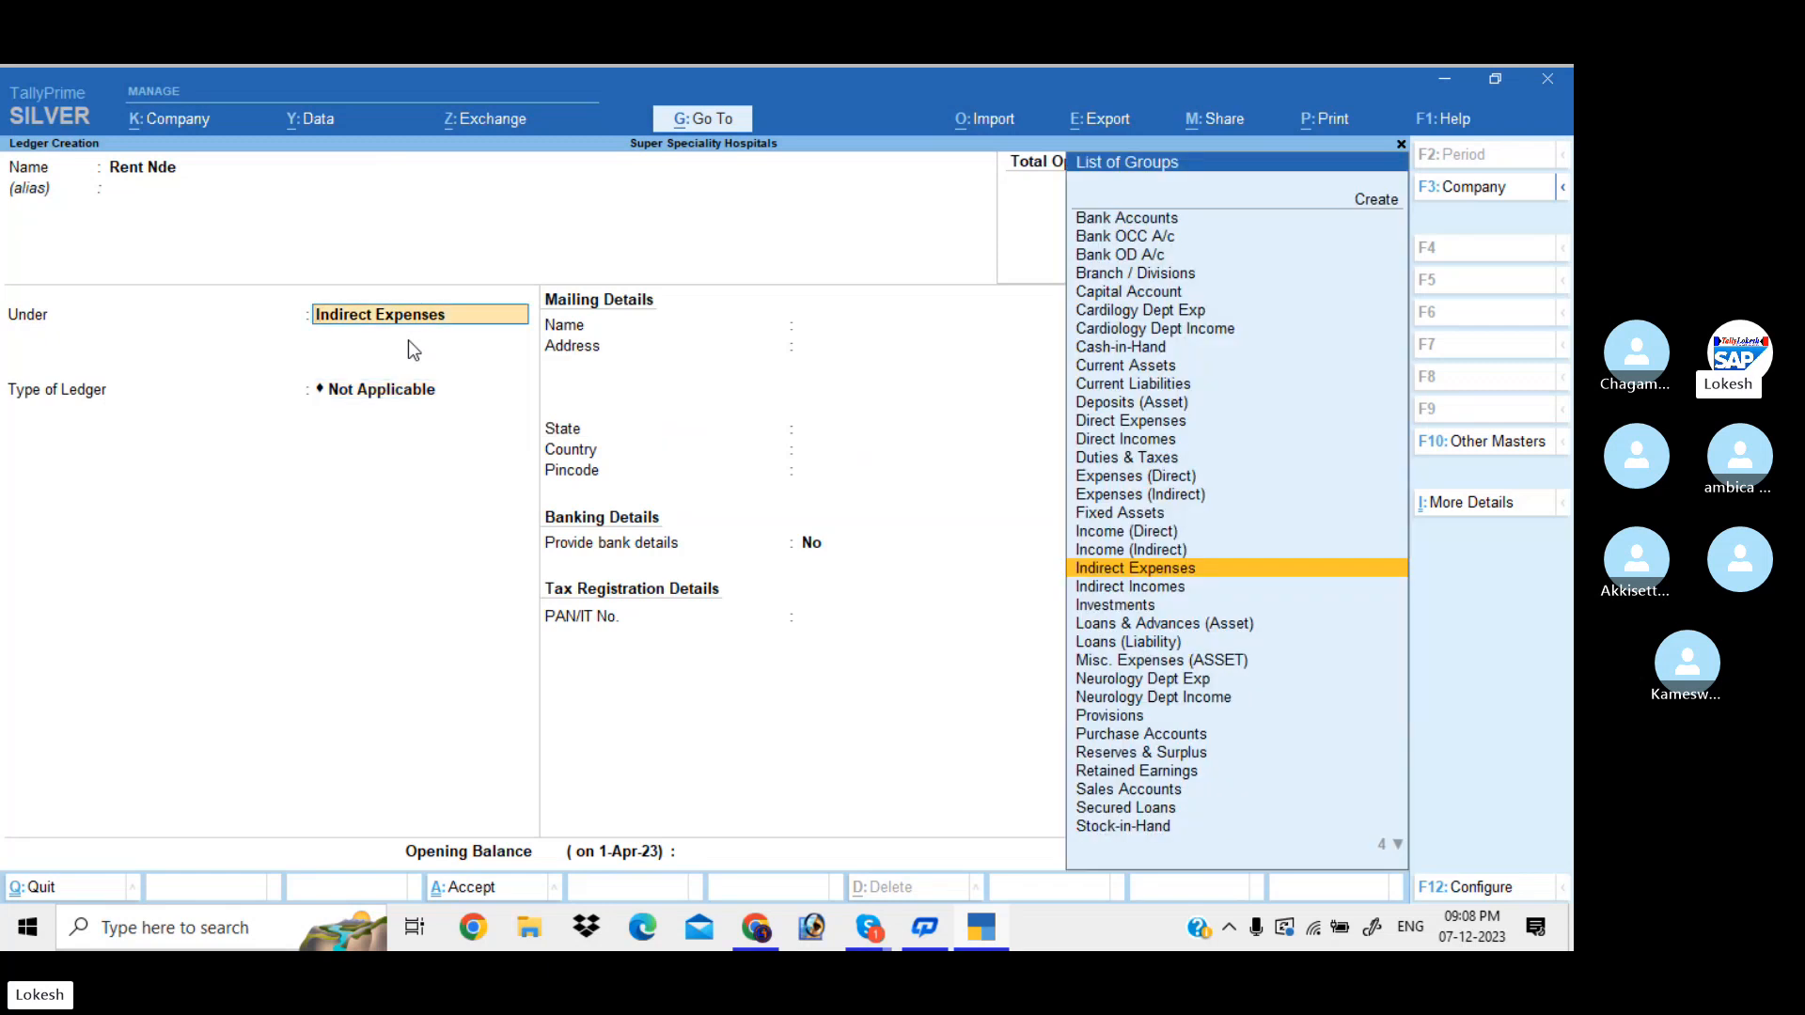
pyautogui.write('Ne')
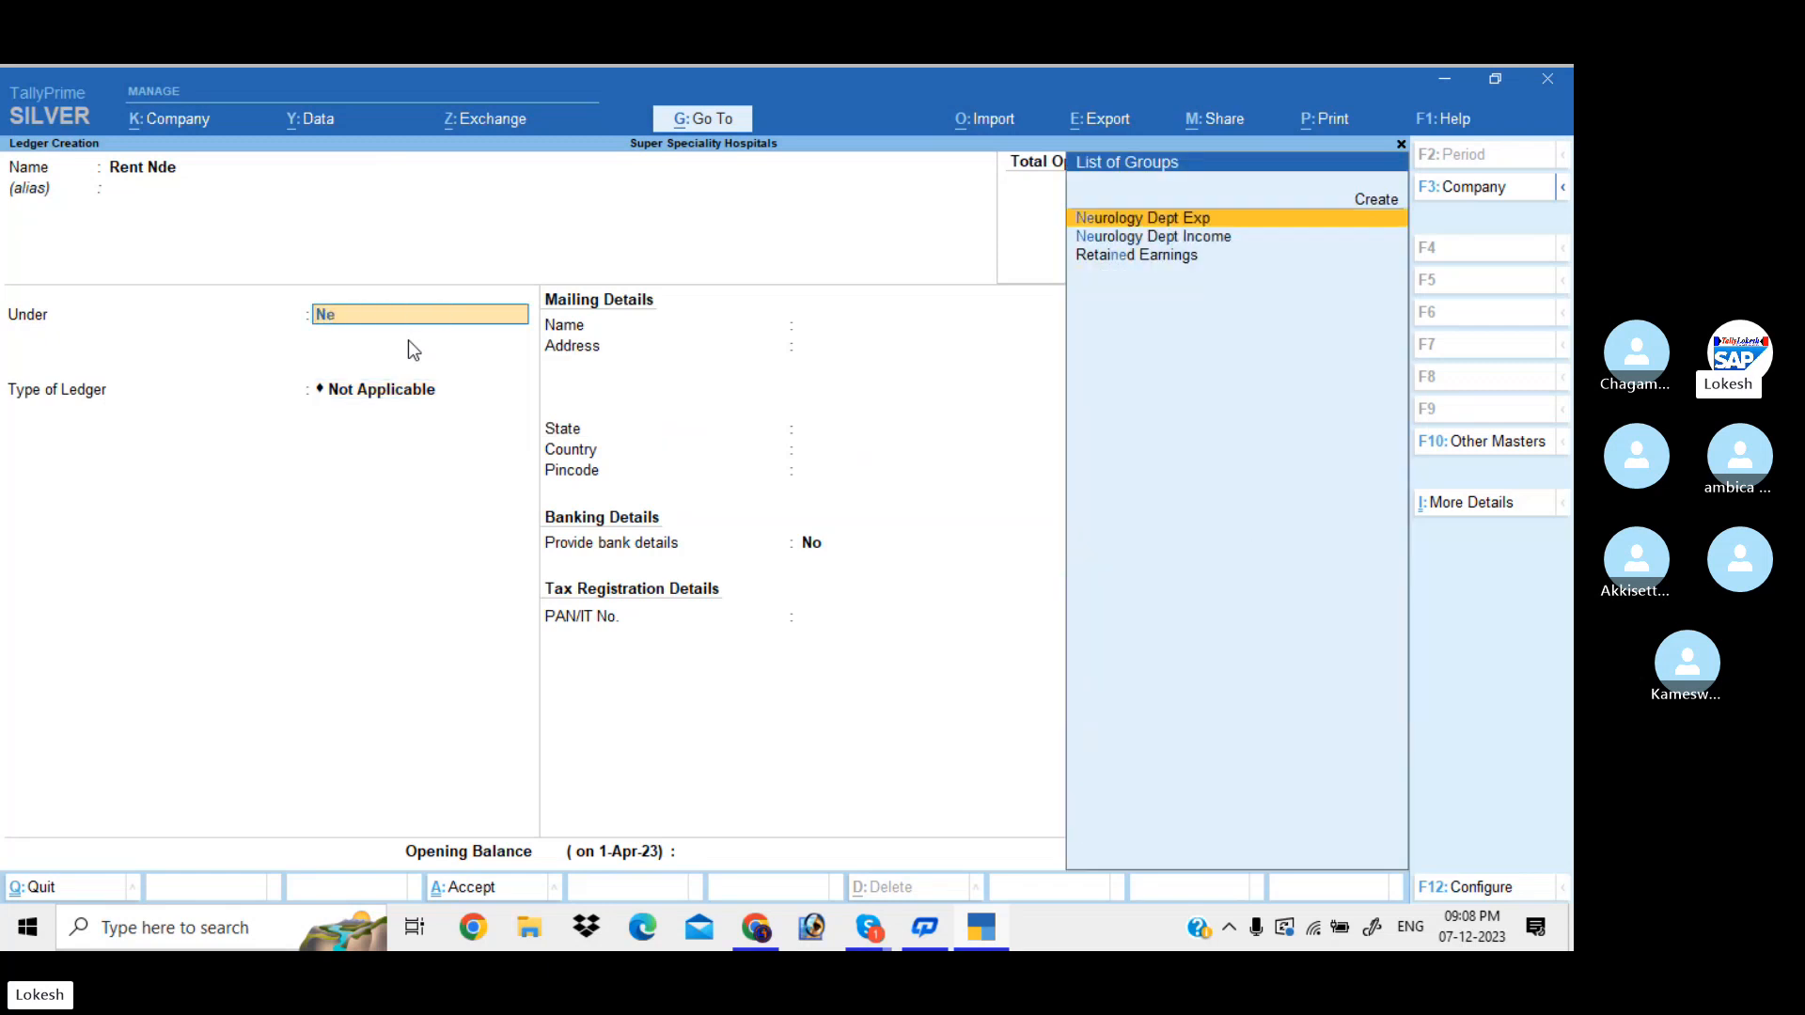
pyautogui.press('Return')
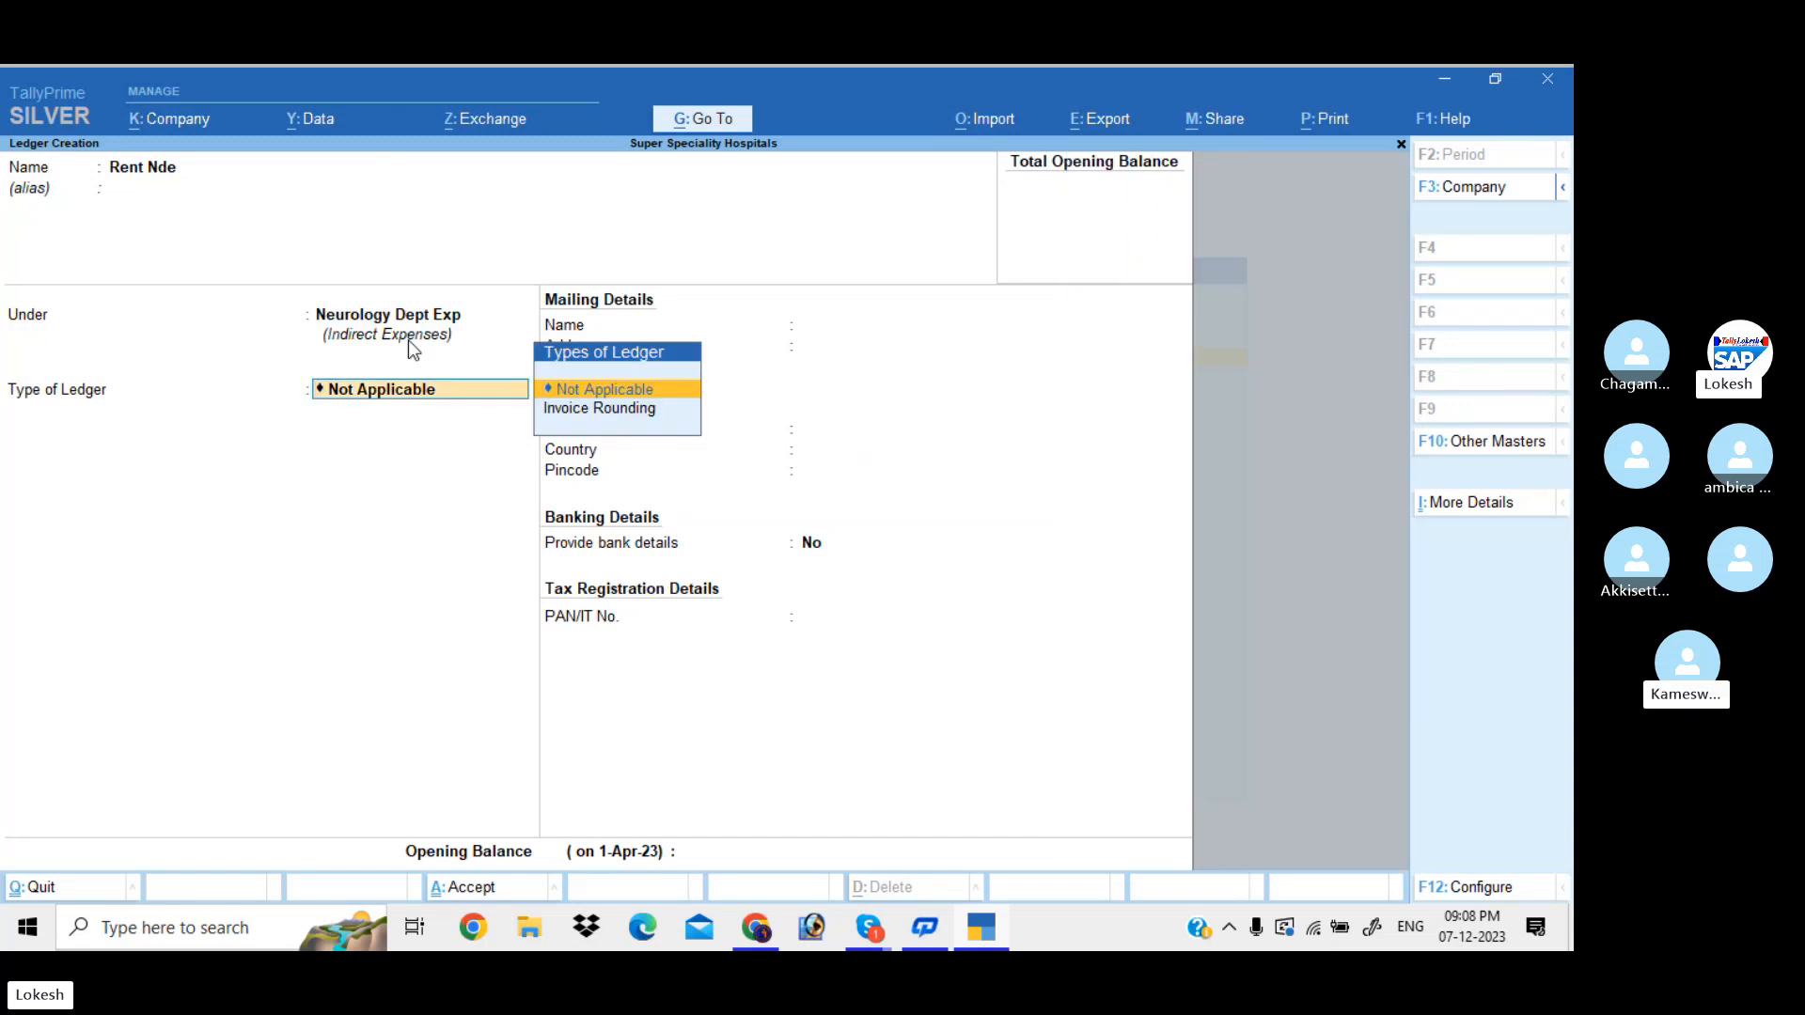
pyautogui.press('Return')
pyautogui.press('Return')
pyautogui.press('Return')
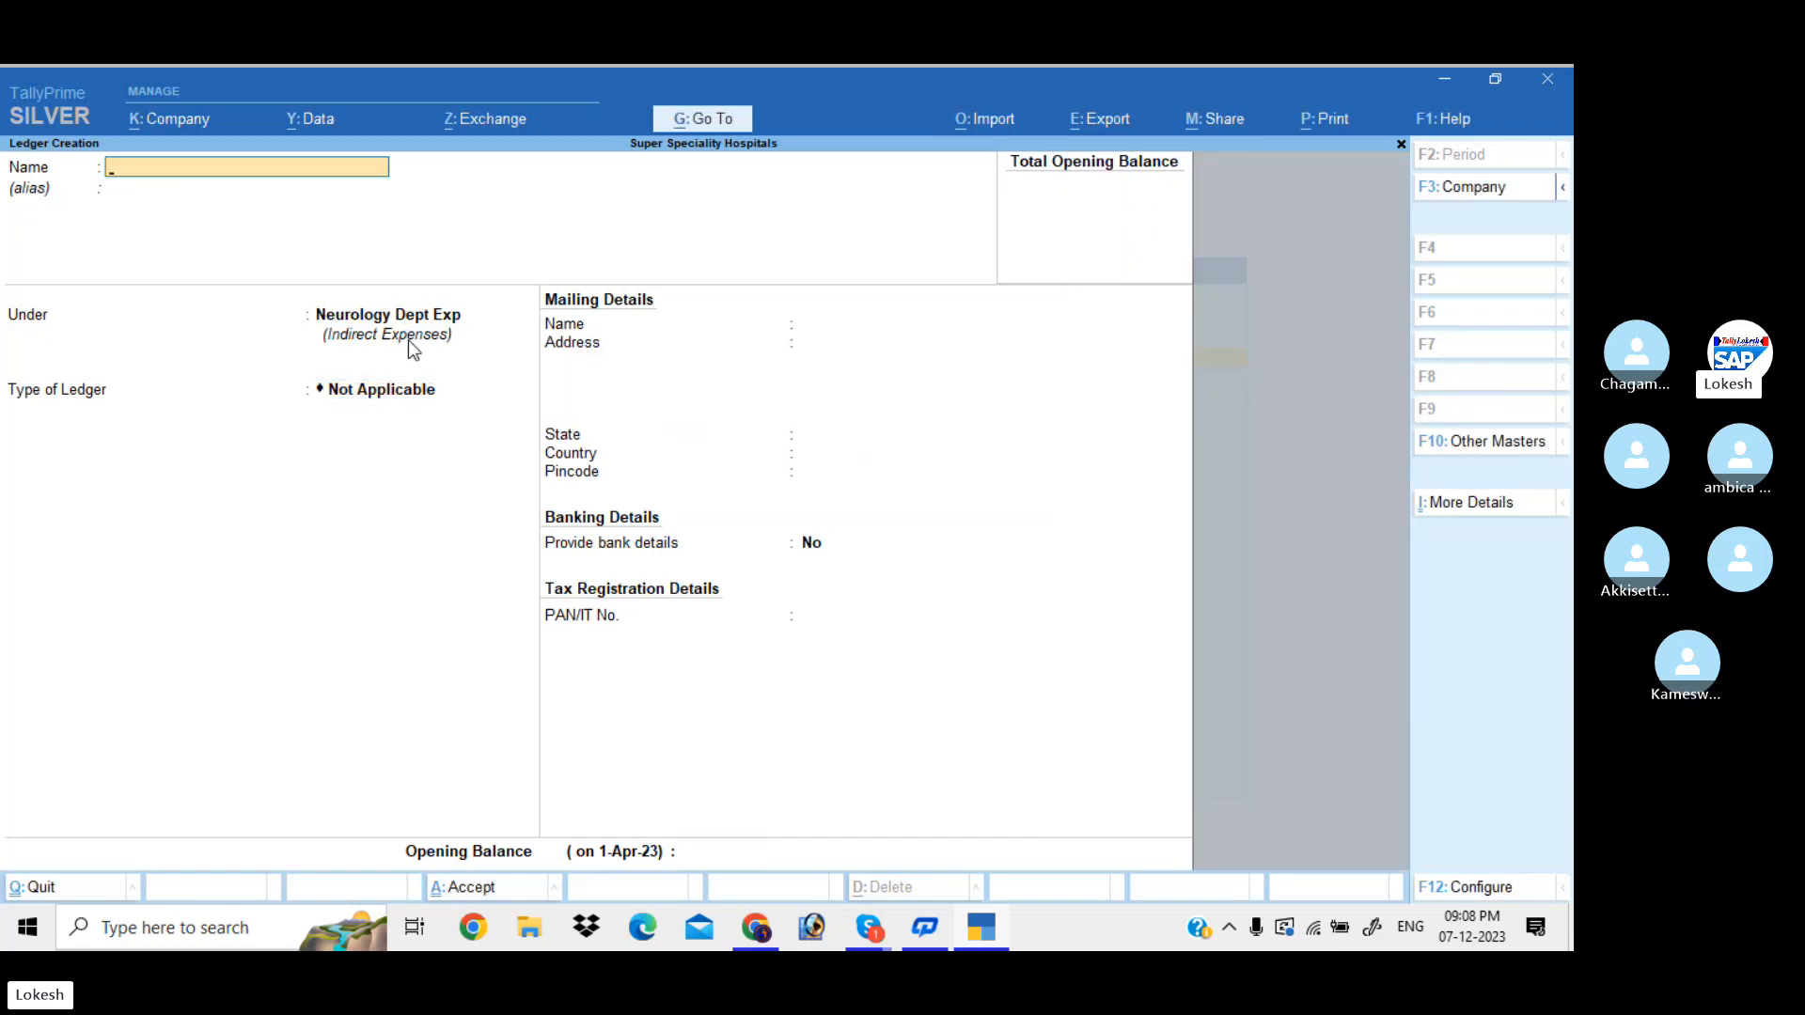
# Step: Create a ledger named Salaries Nde under Neurology Dept Exp with the default details, and save it
pyautogui.write('Salaries Nde')
pyautogui.press('Return')
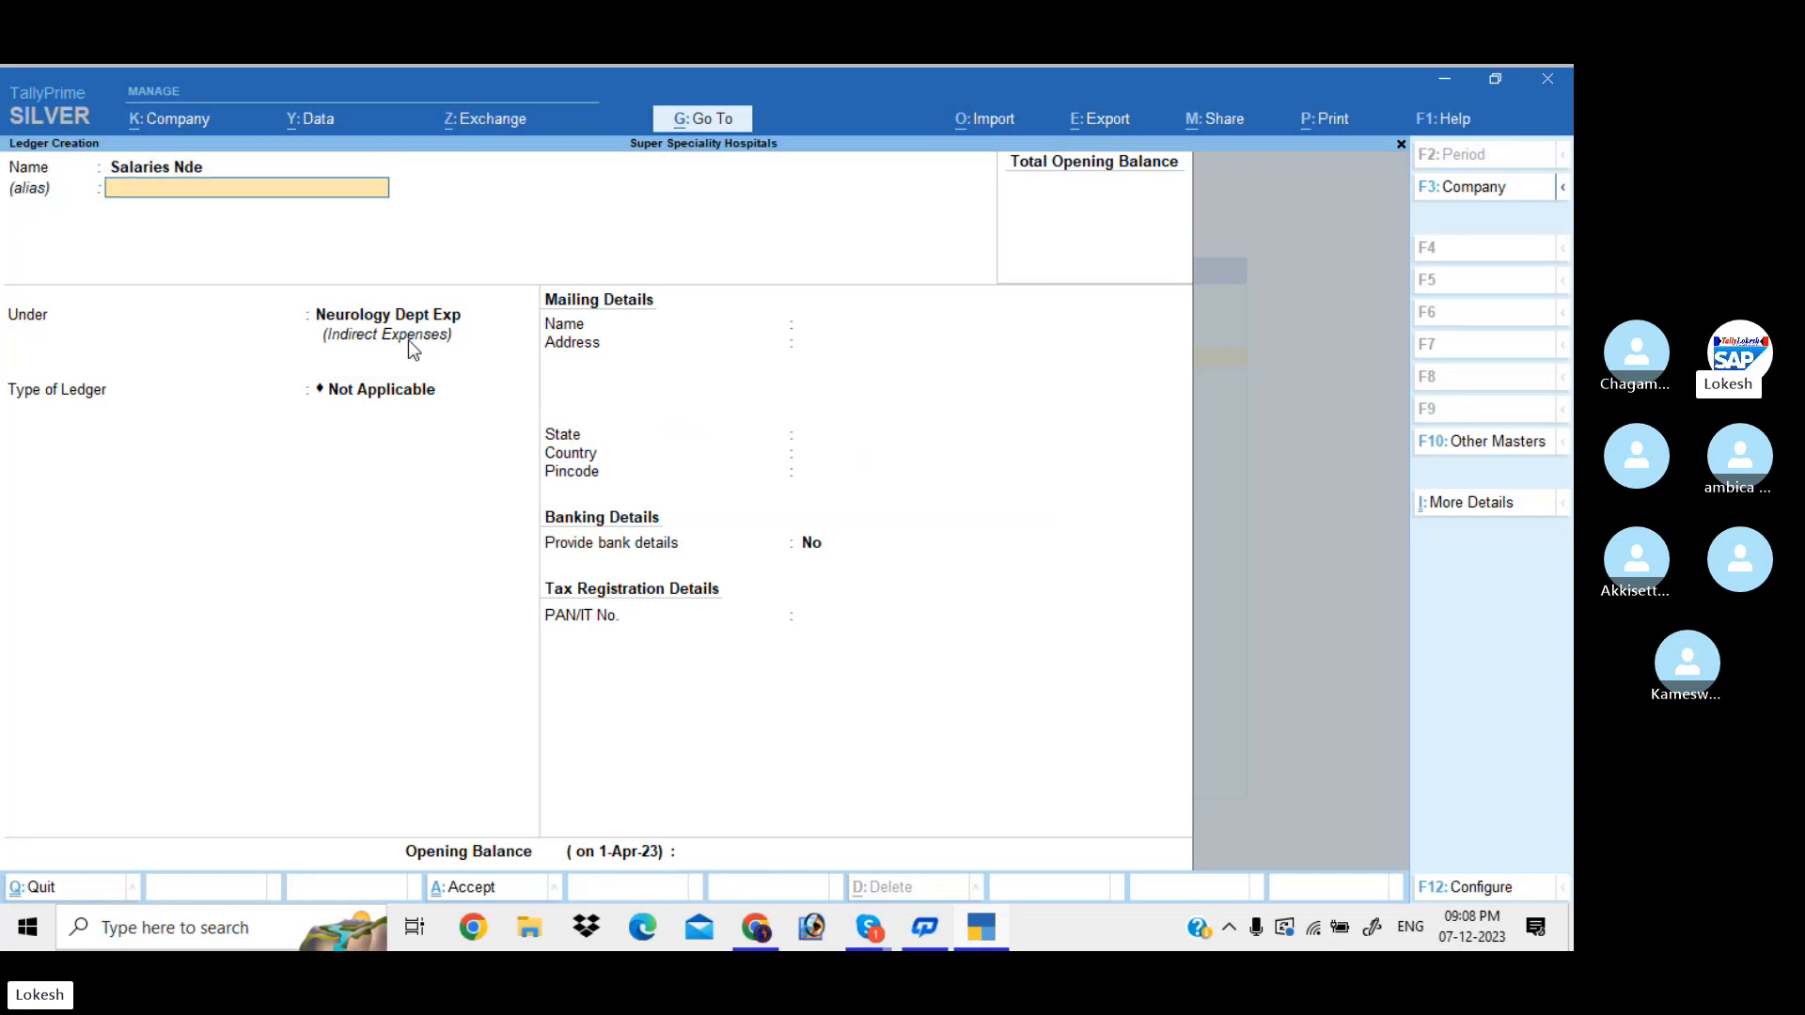
pyautogui.press('Return')
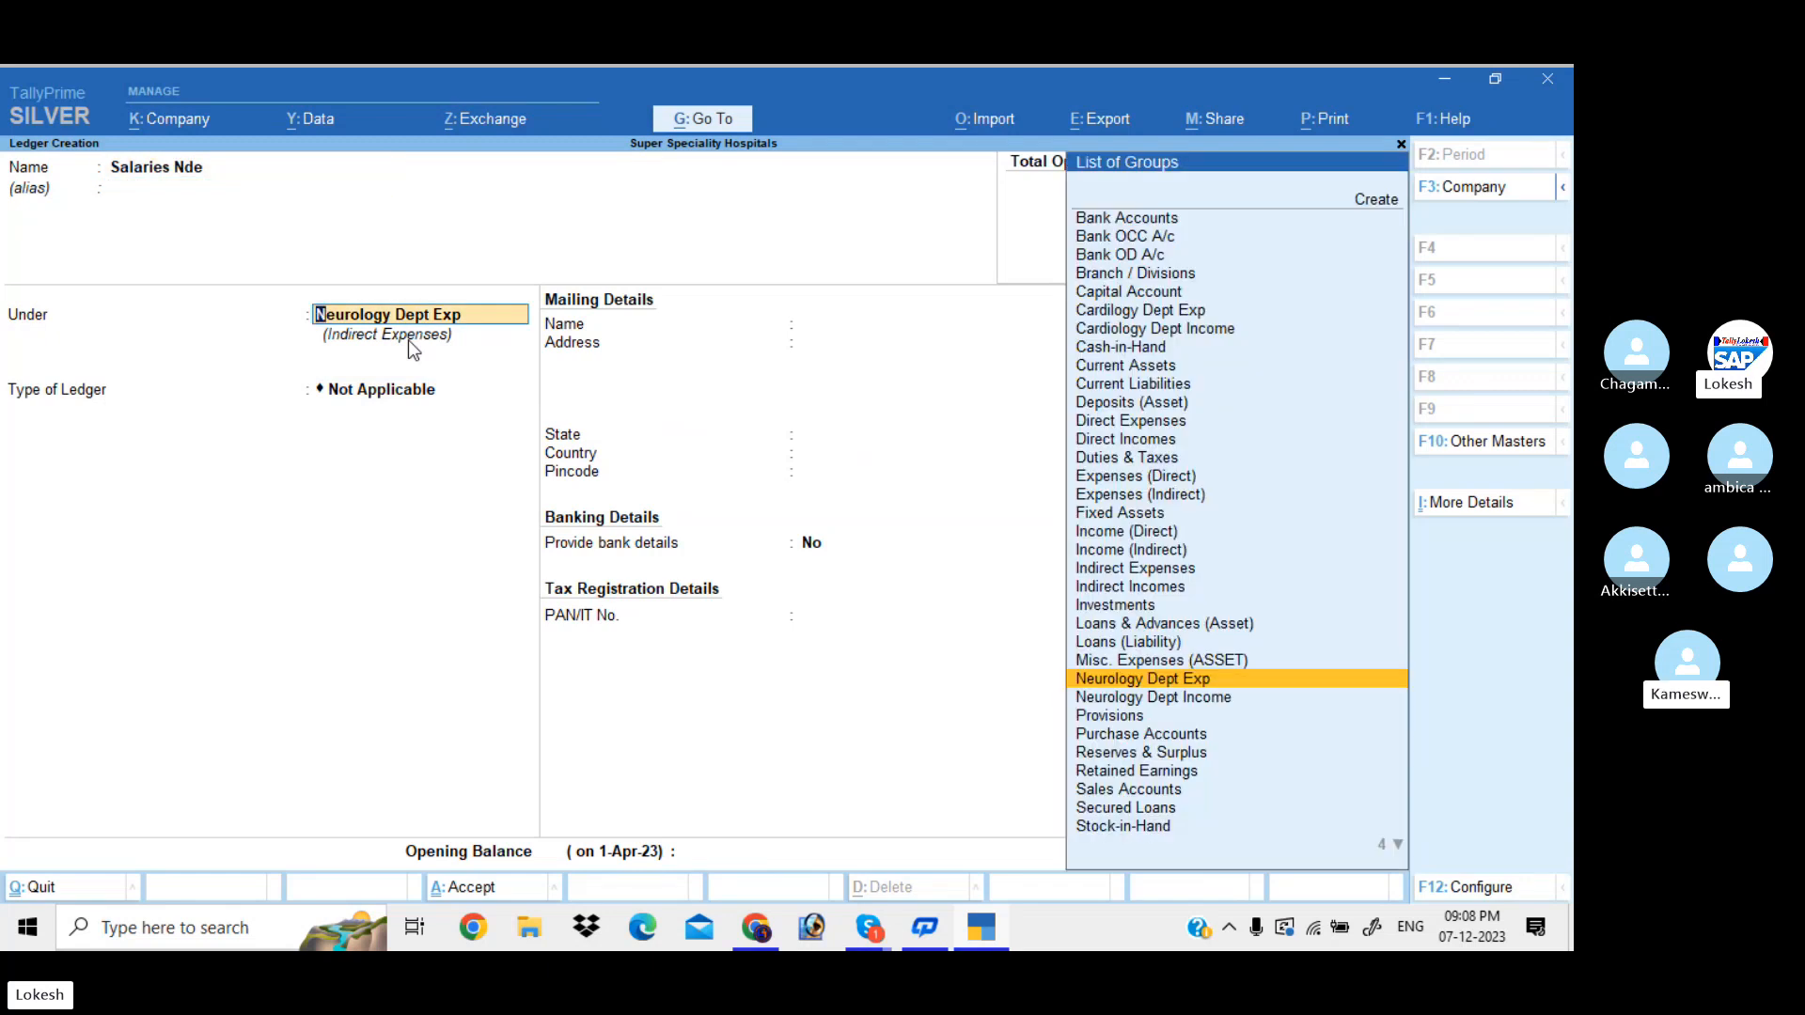
pyautogui.press('Return')
pyautogui.press('Return')
pyautogui.press('Return')
pyautogui.press('Return')
pyautogui.press('Return')
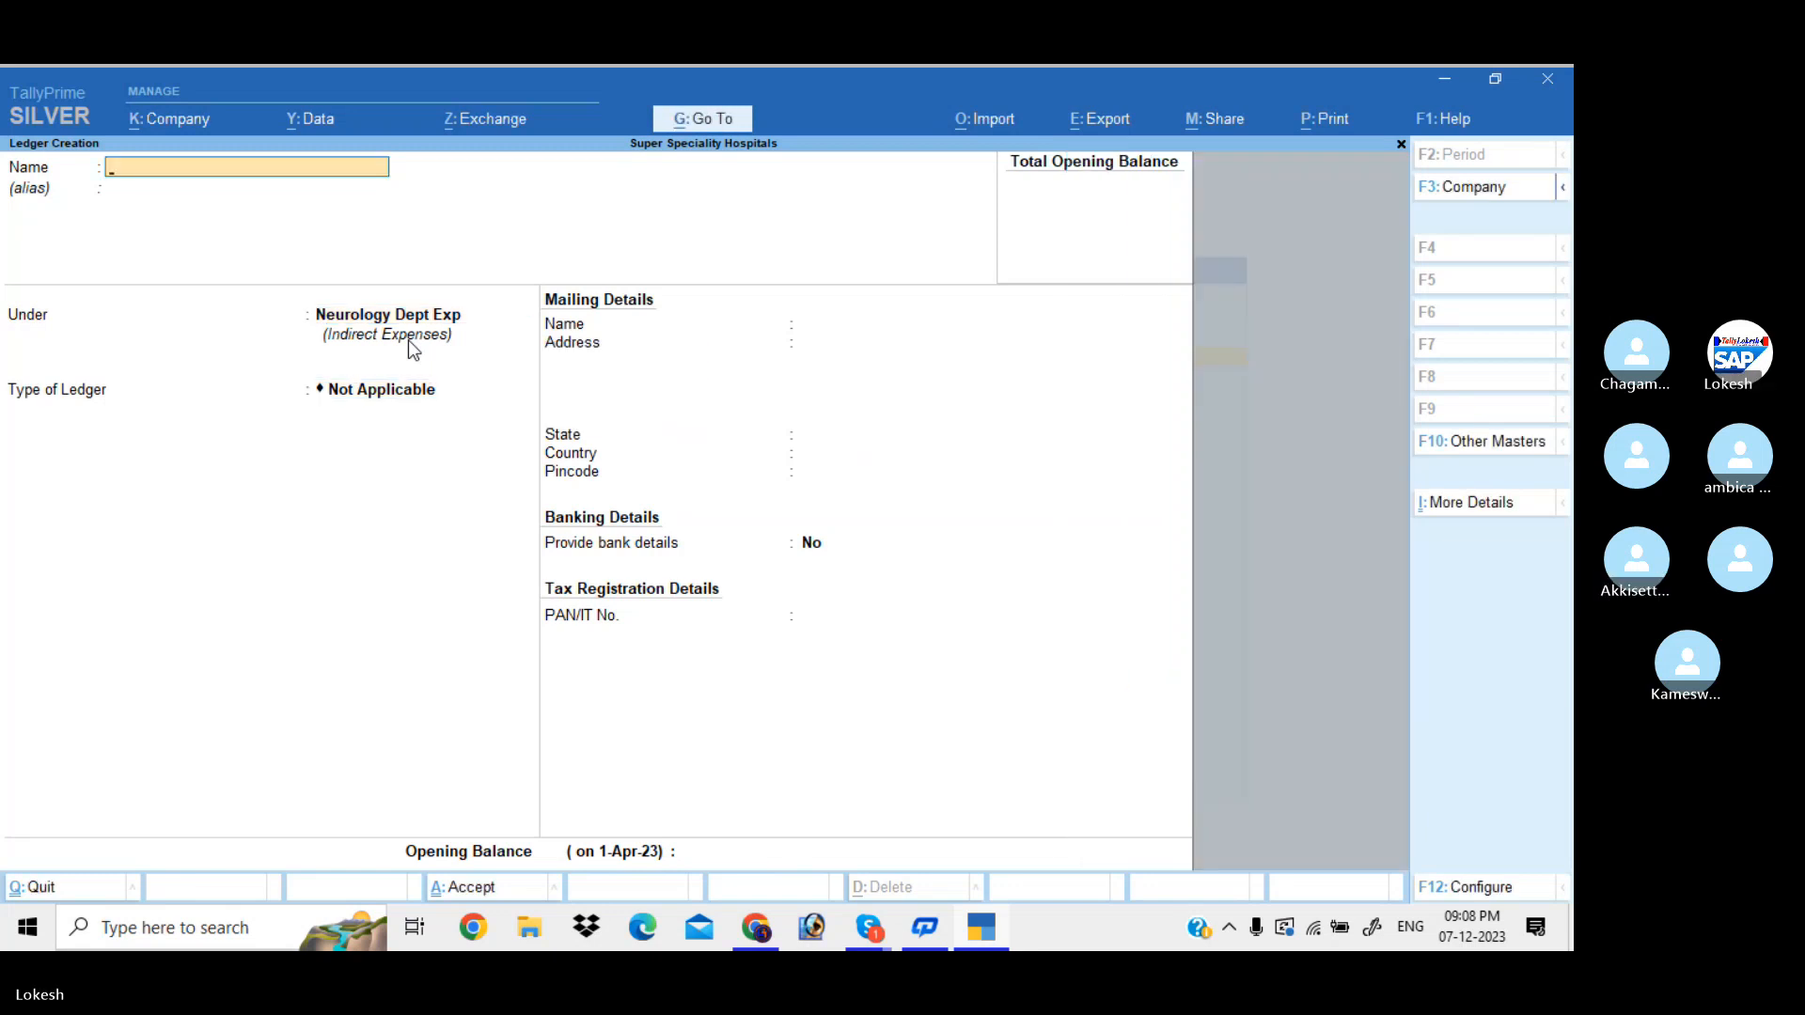
# Step: Create a ledger named Telephone Bill Nde under Neurology Dept Exp with the default details, and save it
pyautogui.write('Telep')
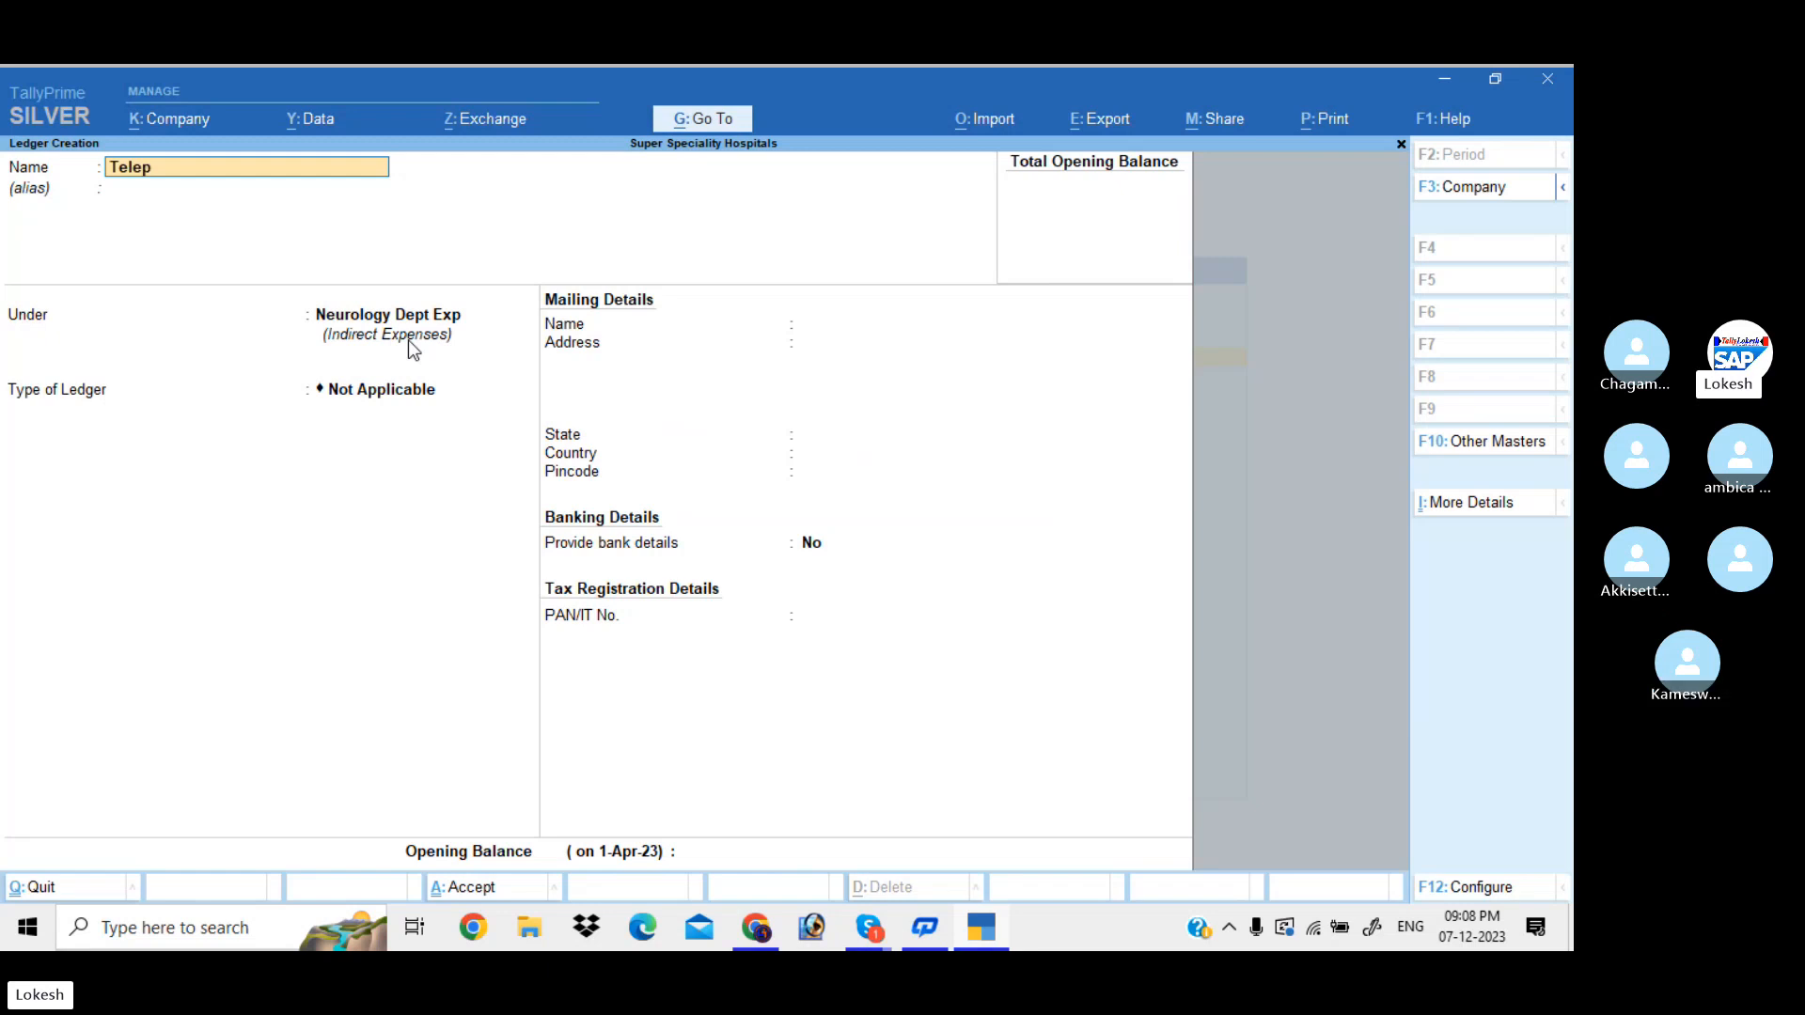
pyautogui.write('hone bill Nde')
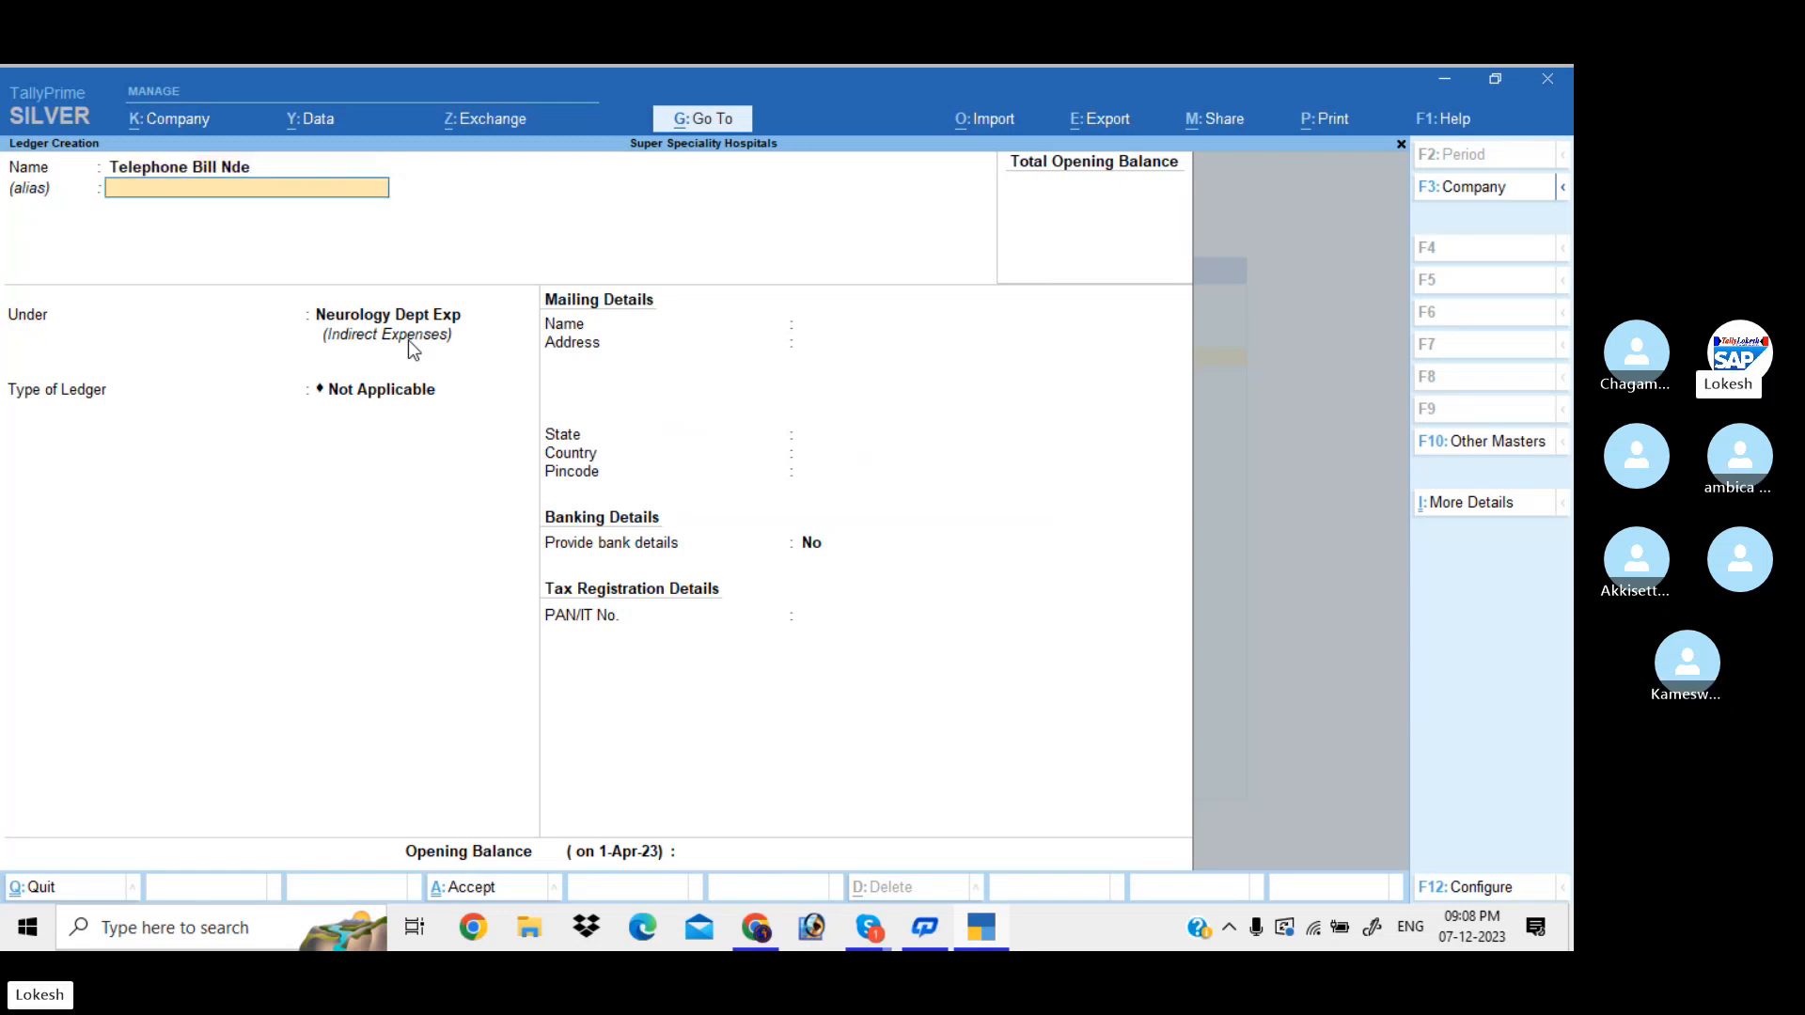
pyautogui.press('Return')
pyautogui.press('Return')
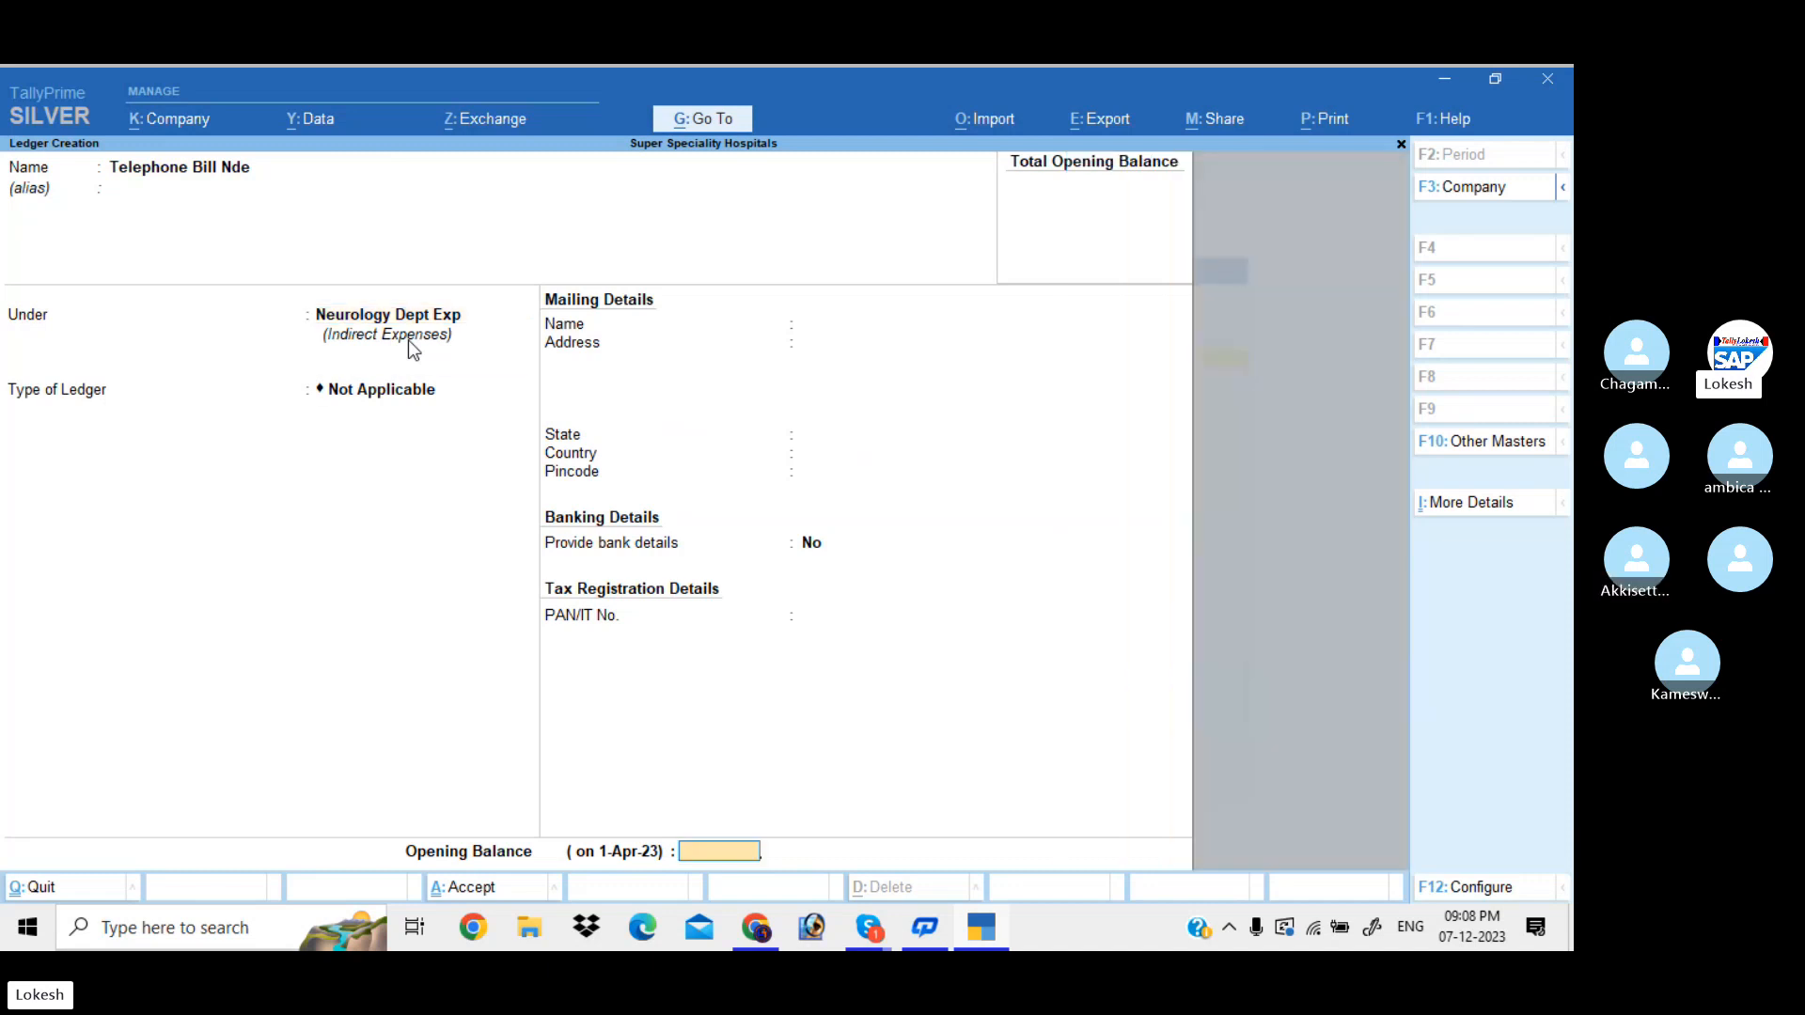
pyautogui.press('Return')
pyautogui.press('Return')
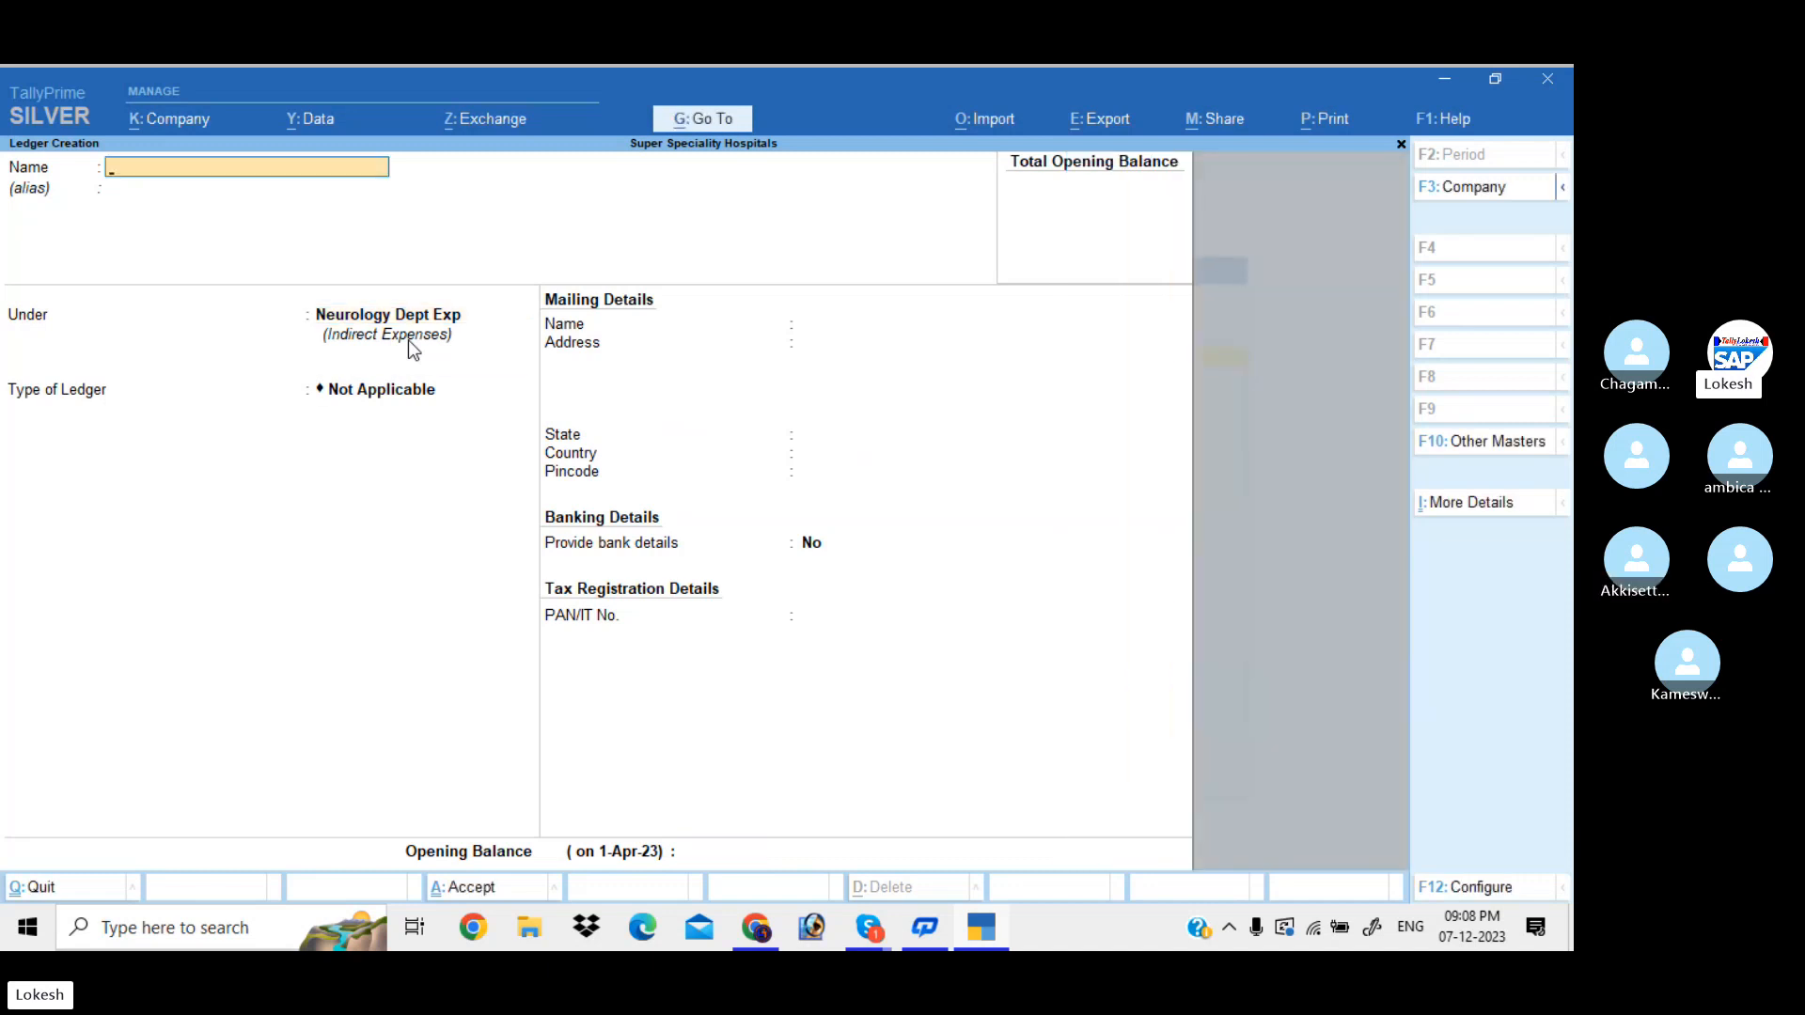
# Step: Create a ledger named "Misc ,,,,Exp" under Neurology Dept Exp with ledger type Not Applicable, and save it
pyautogui.write('Misc ')
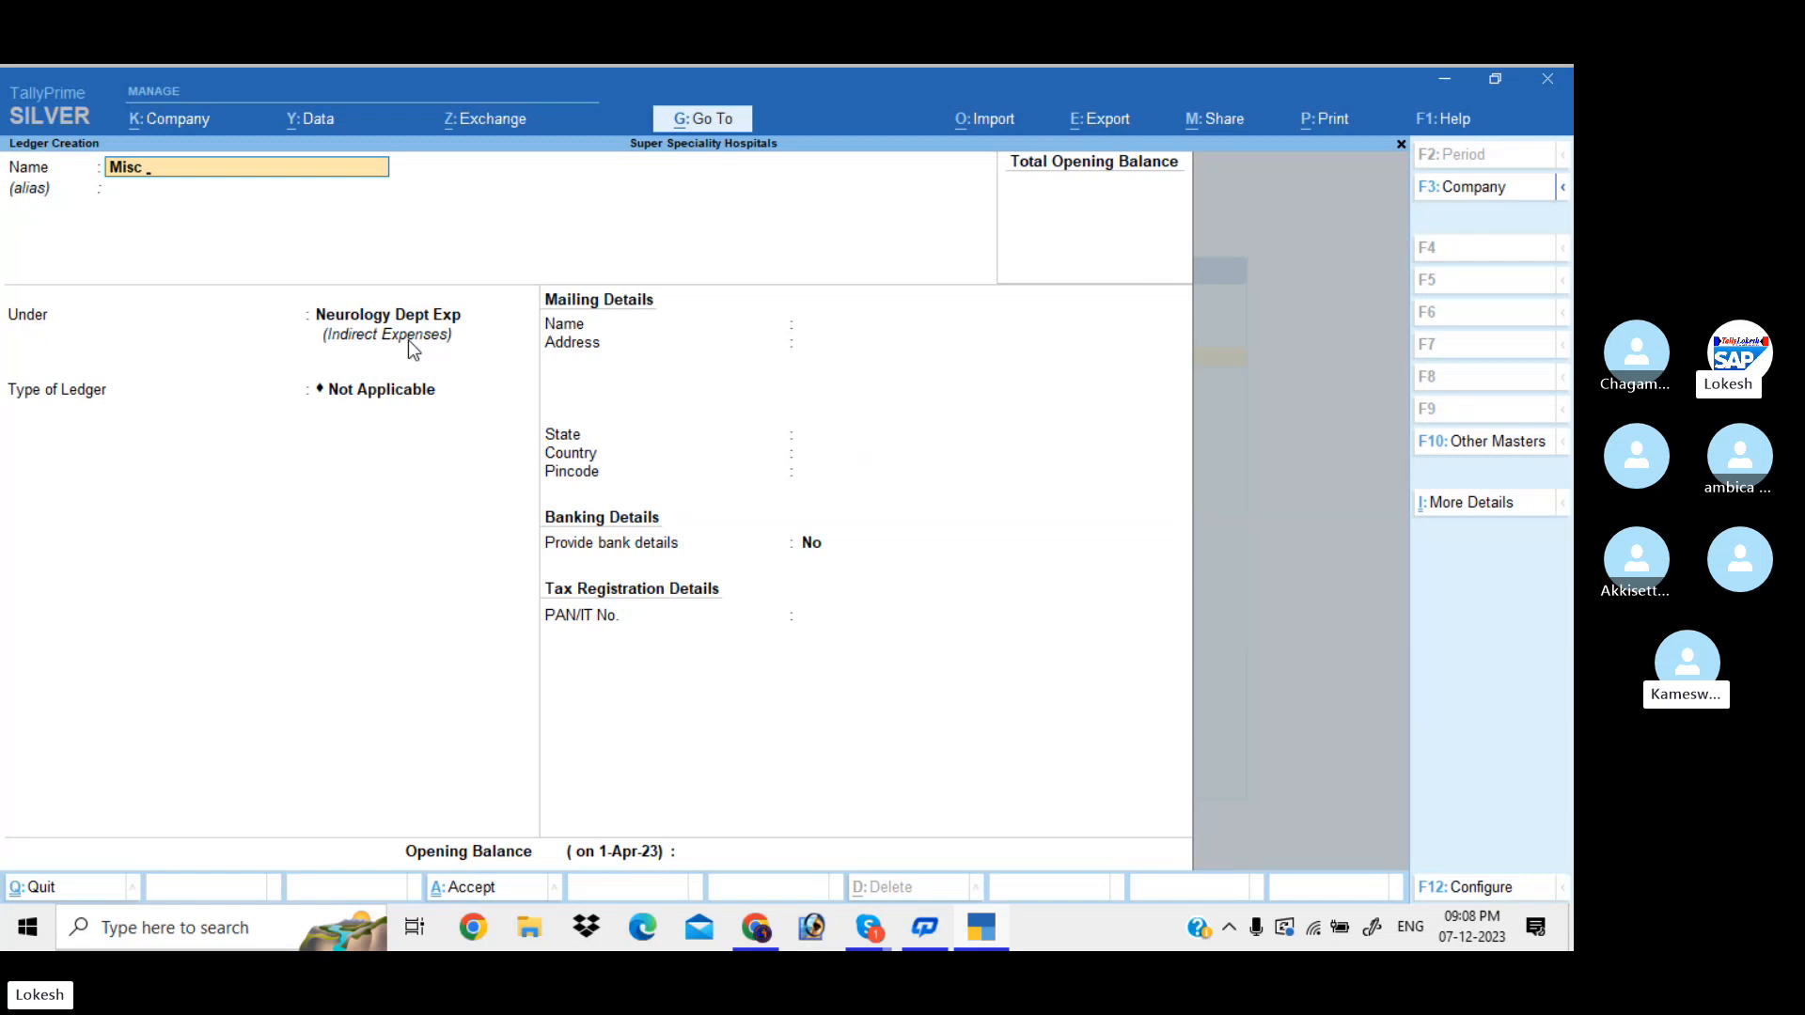
pyautogui.write(',,,,Exp')
pyautogui.press('Return')
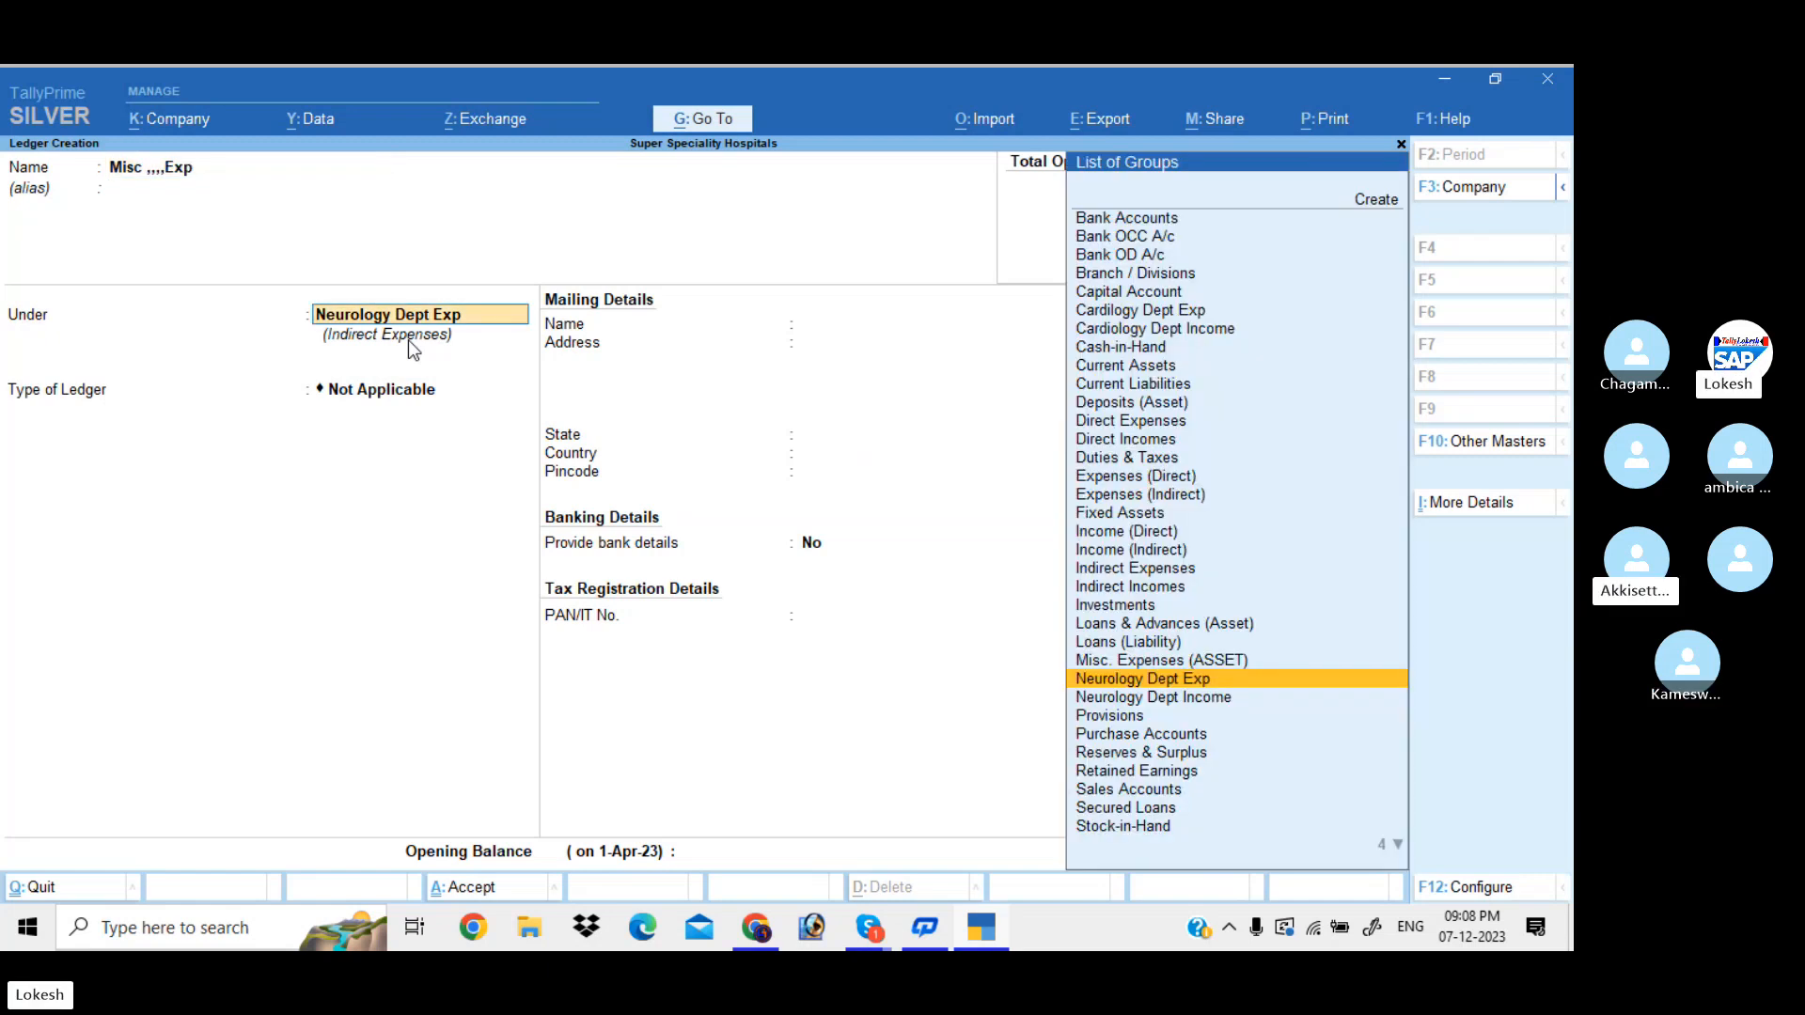
pyautogui.press('Return')
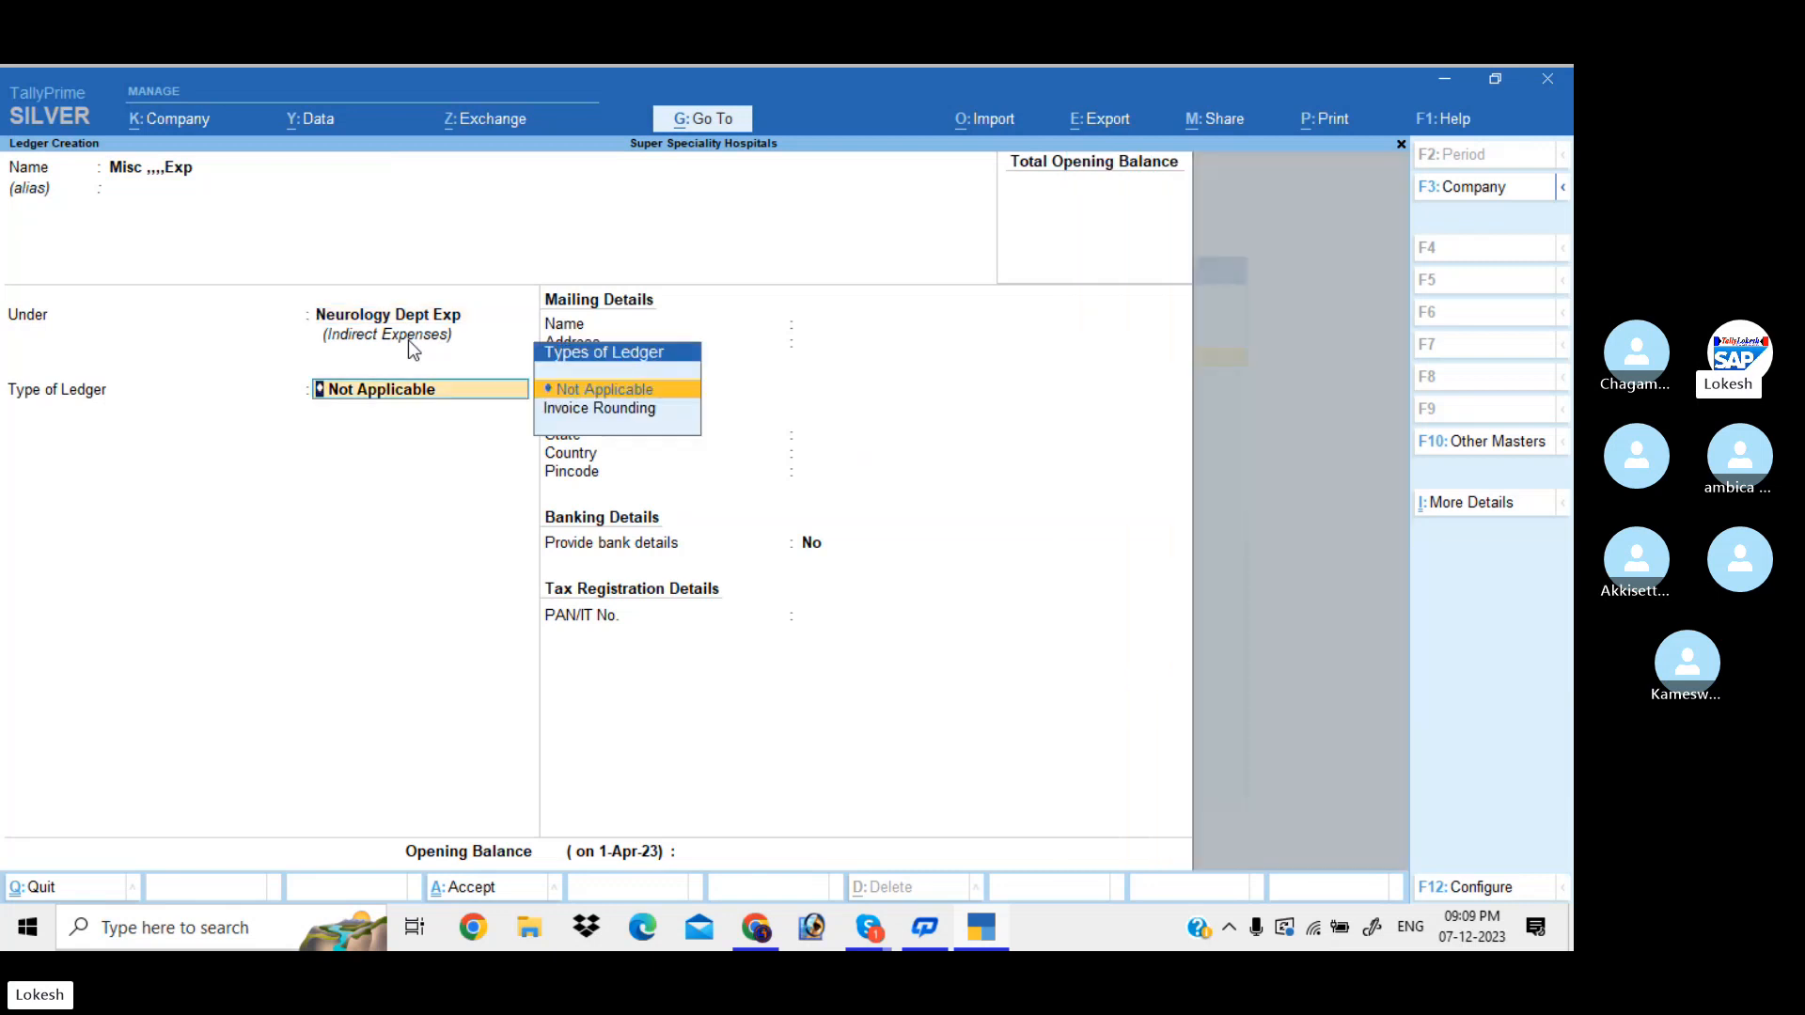
pyautogui.press('Return')
pyautogui.press('Return')
pyautogui.press('Return')
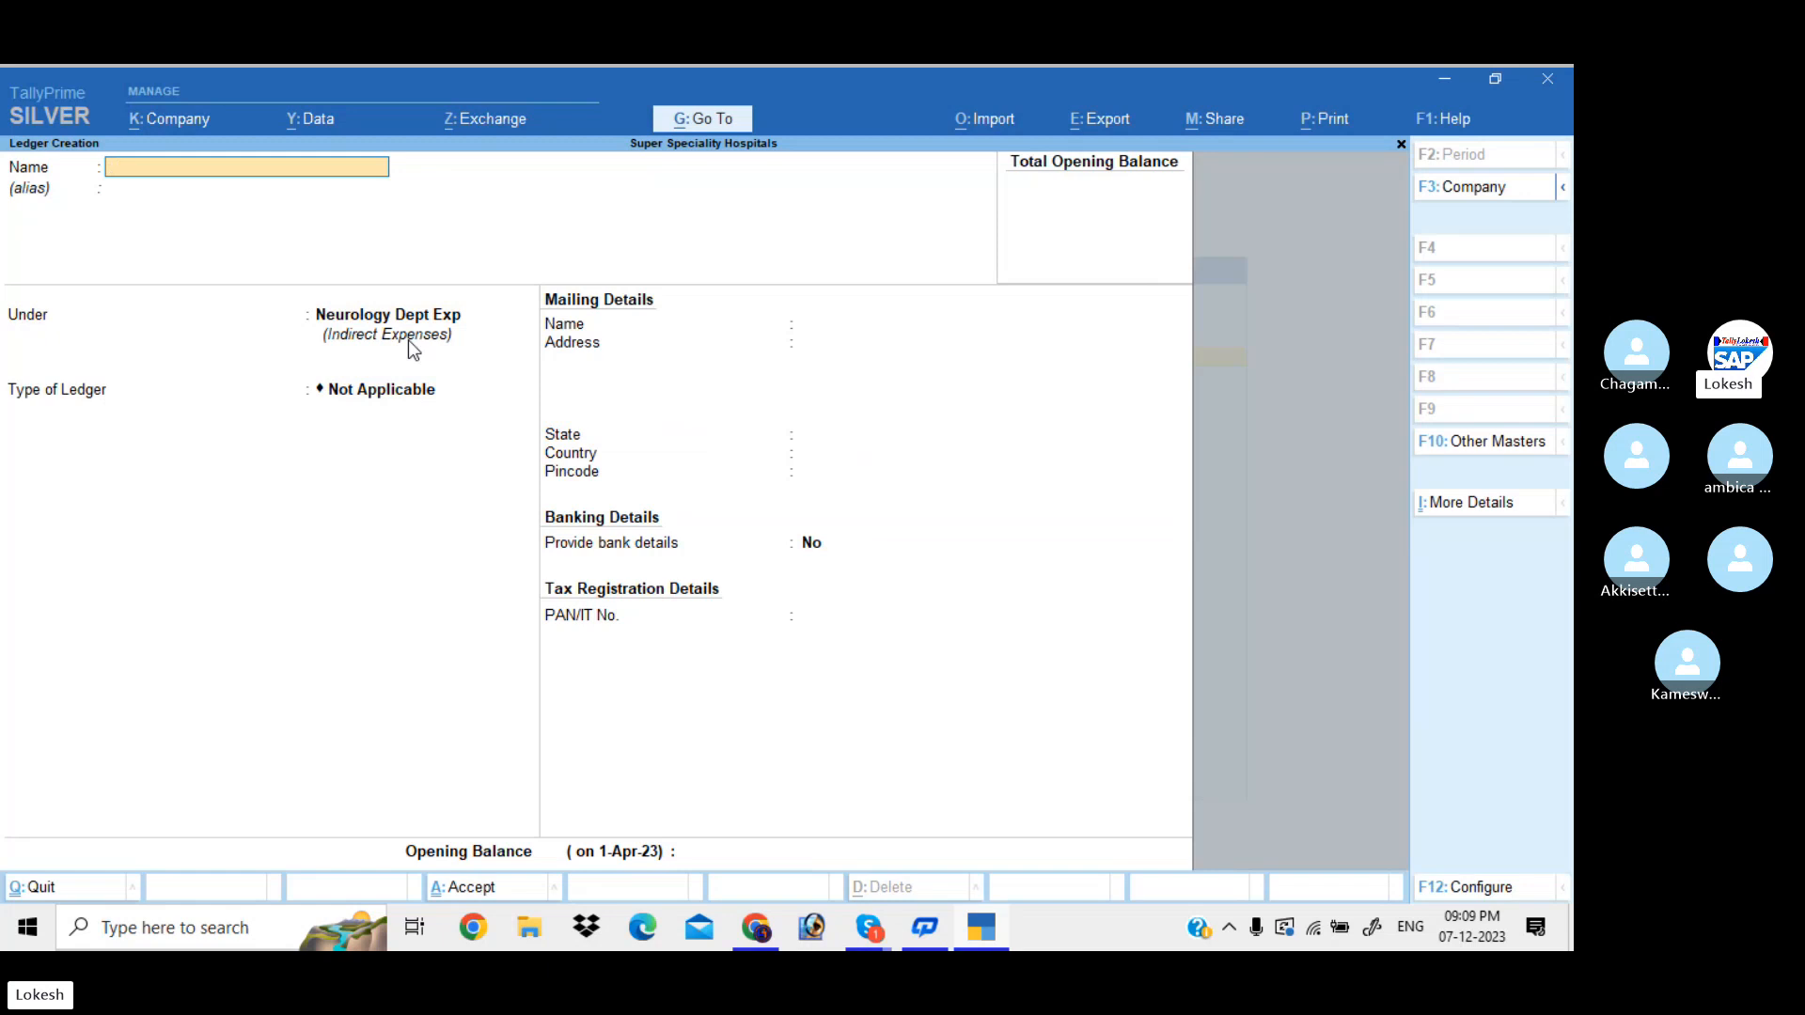
# Step: Start a ledger named Rent Cde with no alias and place it under Cardilogy Dept Exp
pyautogui.write('Rent Cde')
pyautogui.press('Return')
pyautogui.press('Return')
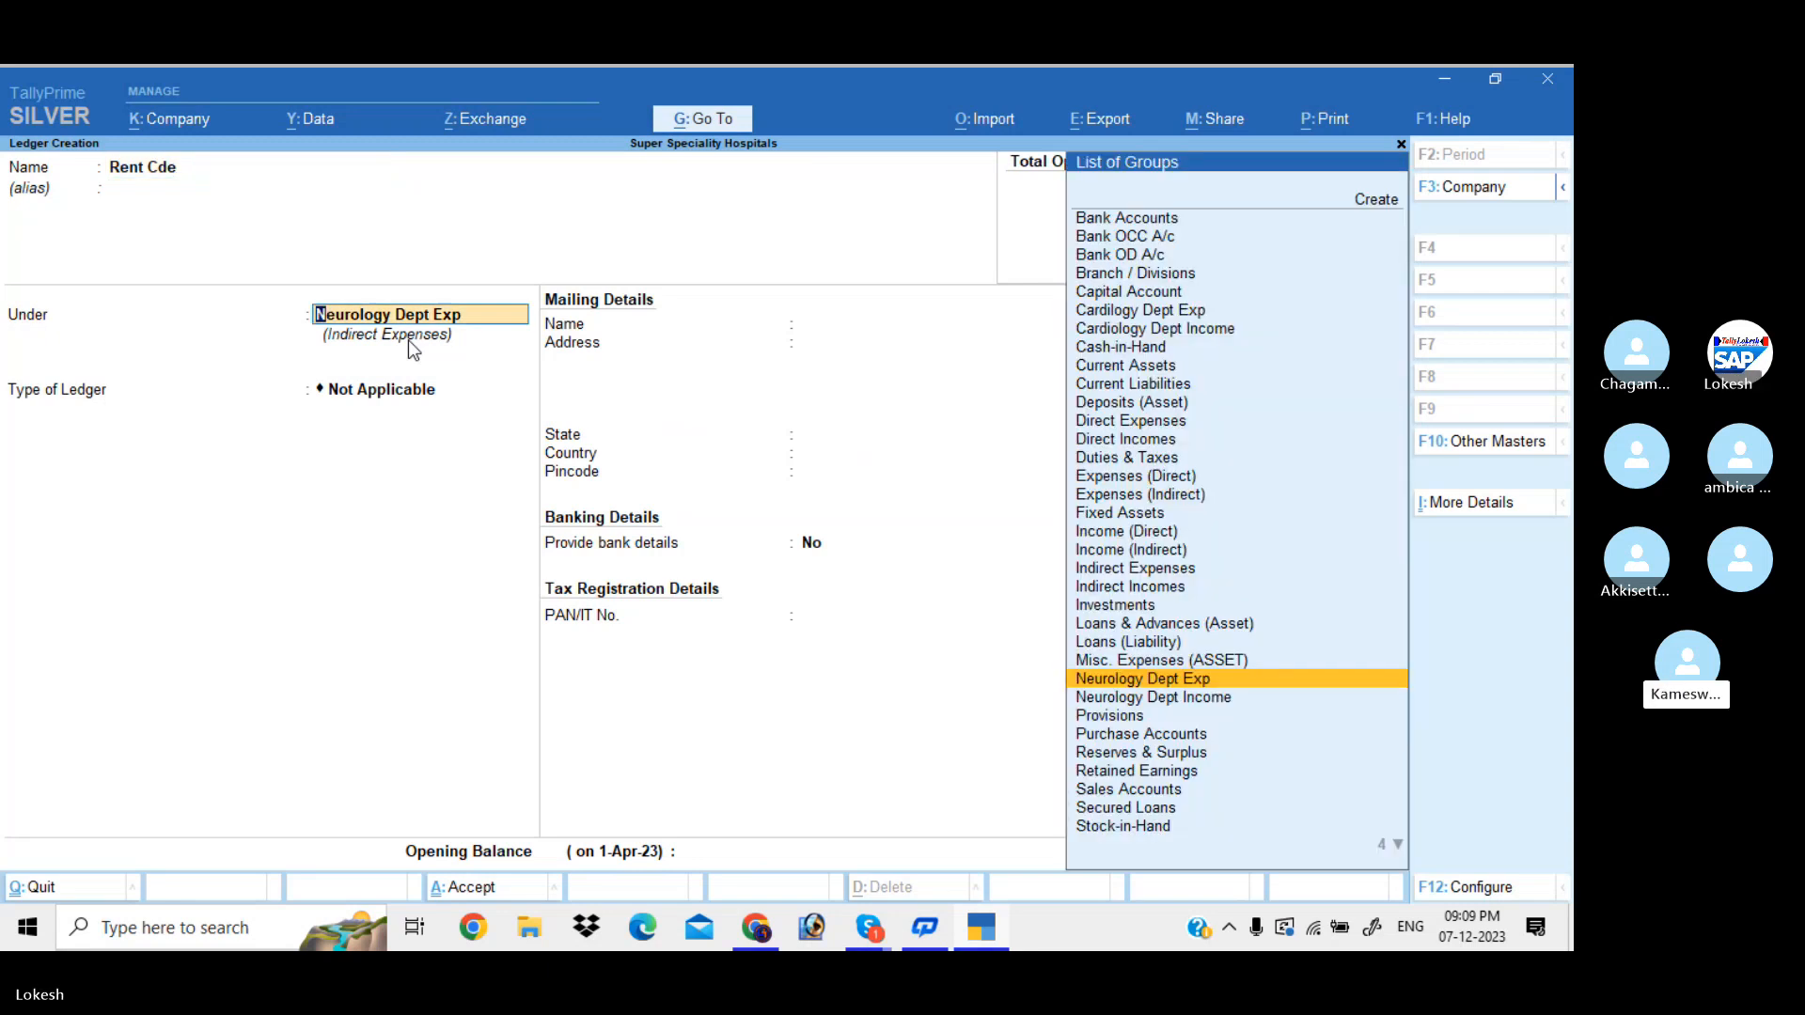
pyautogui.write('Ca')
pyautogui.press('Down')
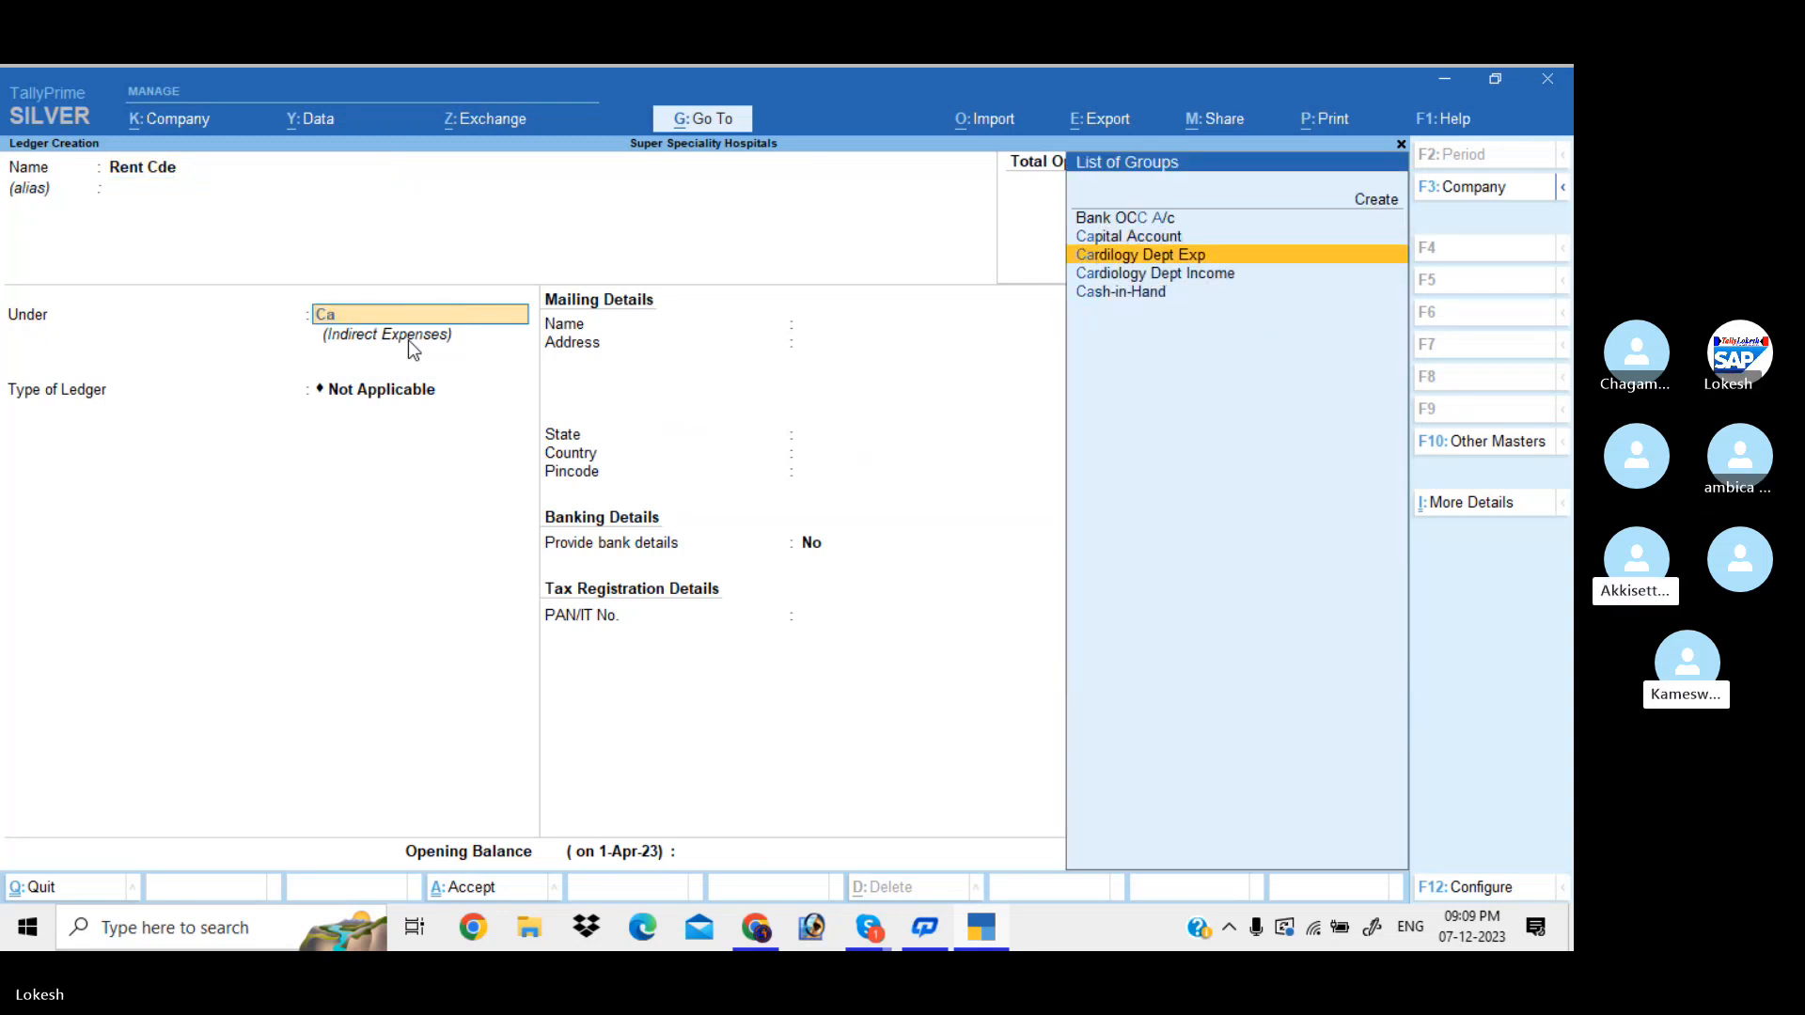
pyautogui.press('Return')
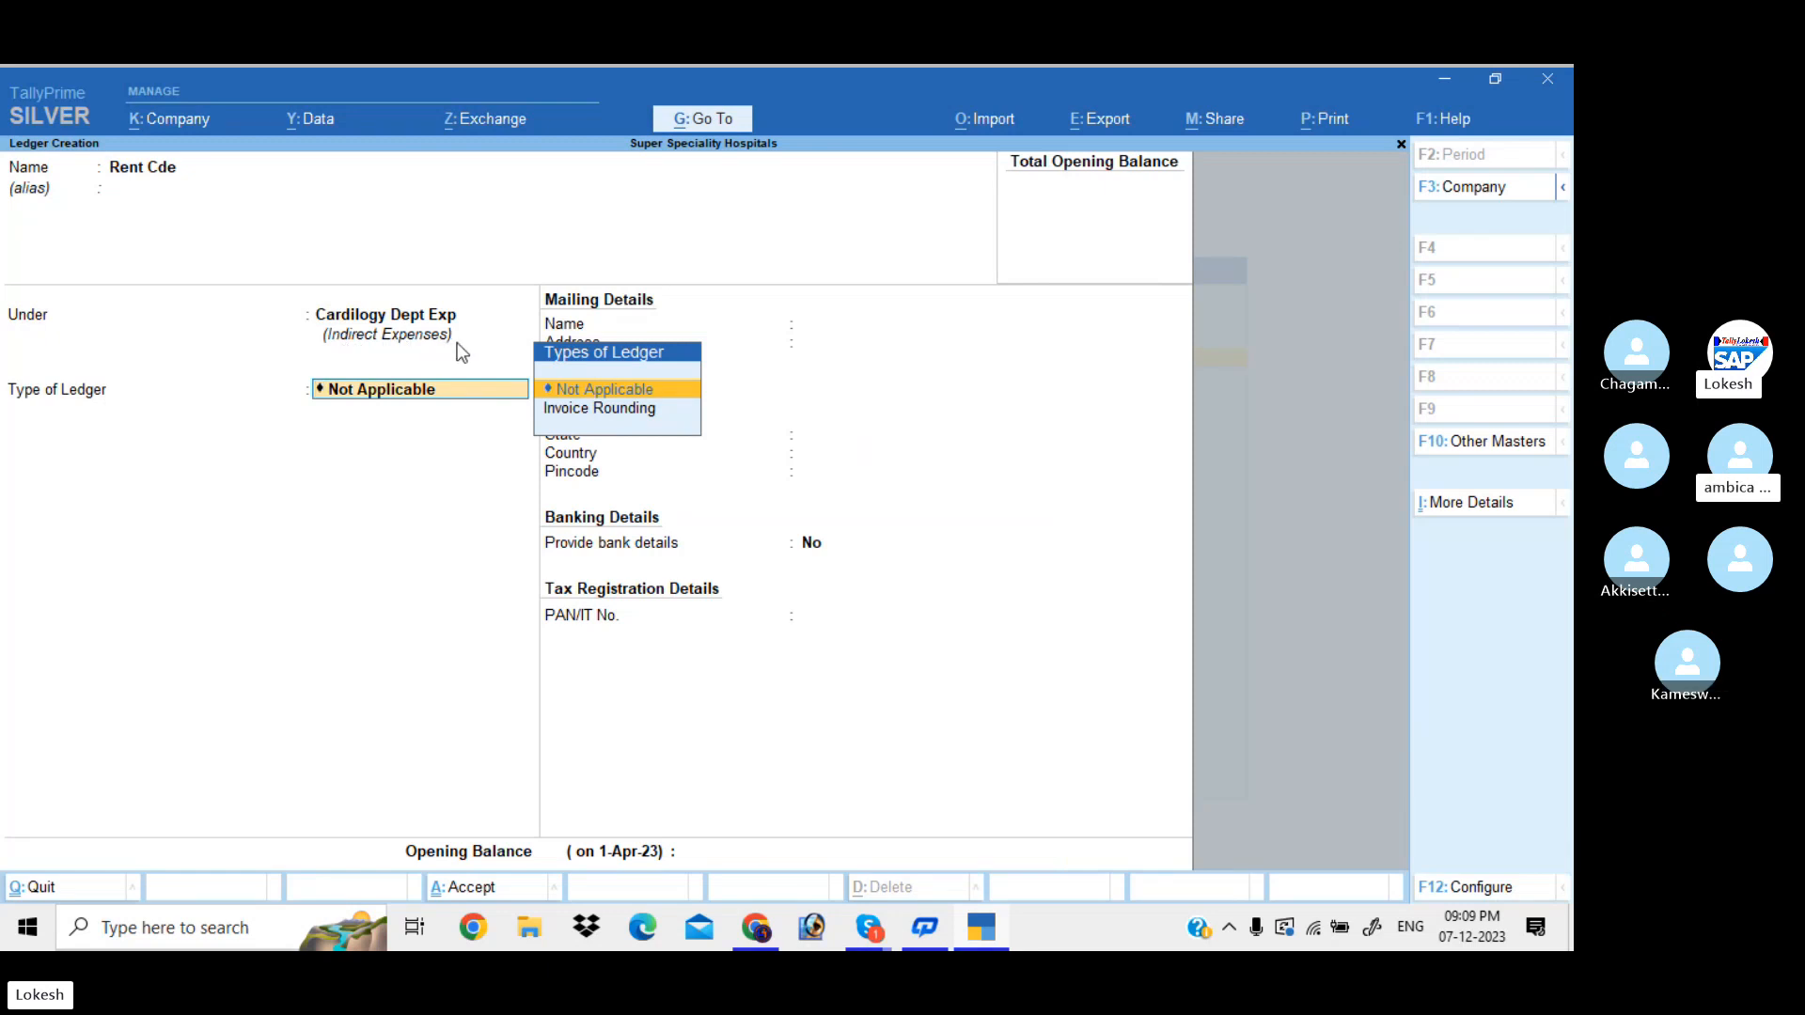
# Step: Keep the Rent Cde ledger's type as Not Applicable with no opening balance, and save the ledger
pyautogui.press('Return')
pyautogui.press('Return')
pyautogui.press('Return')
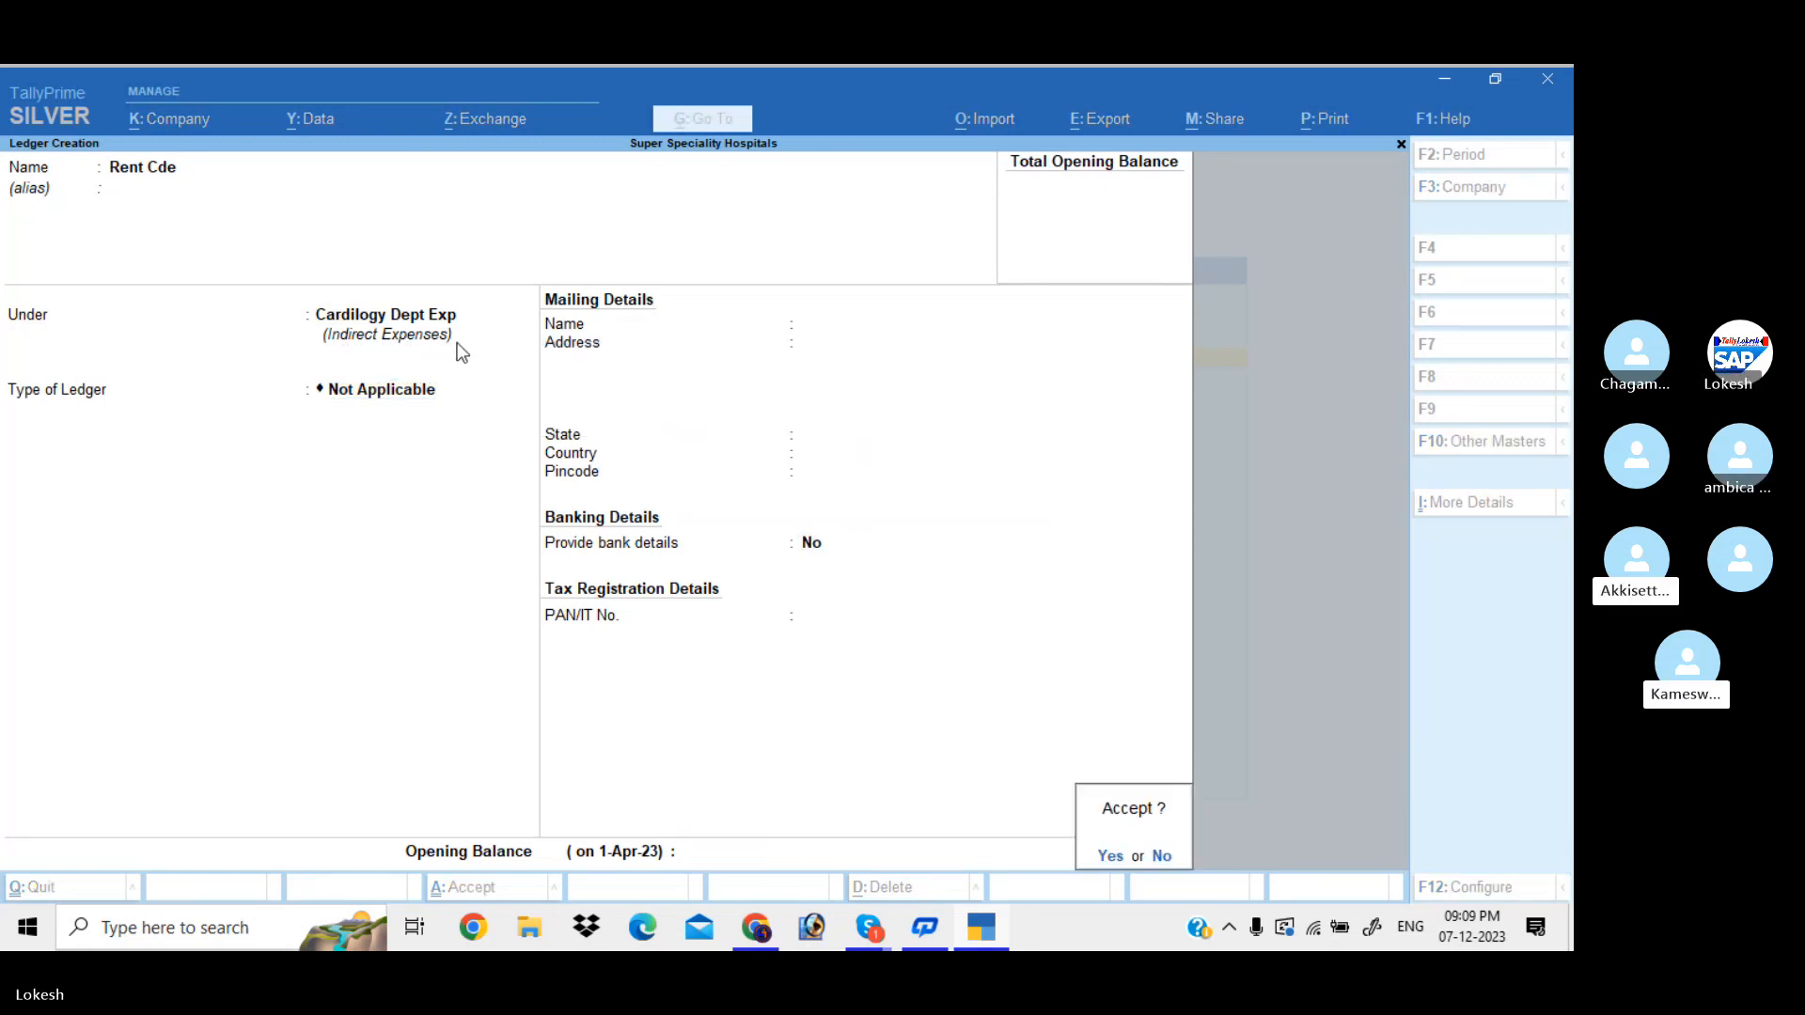
pyautogui.press('Return')
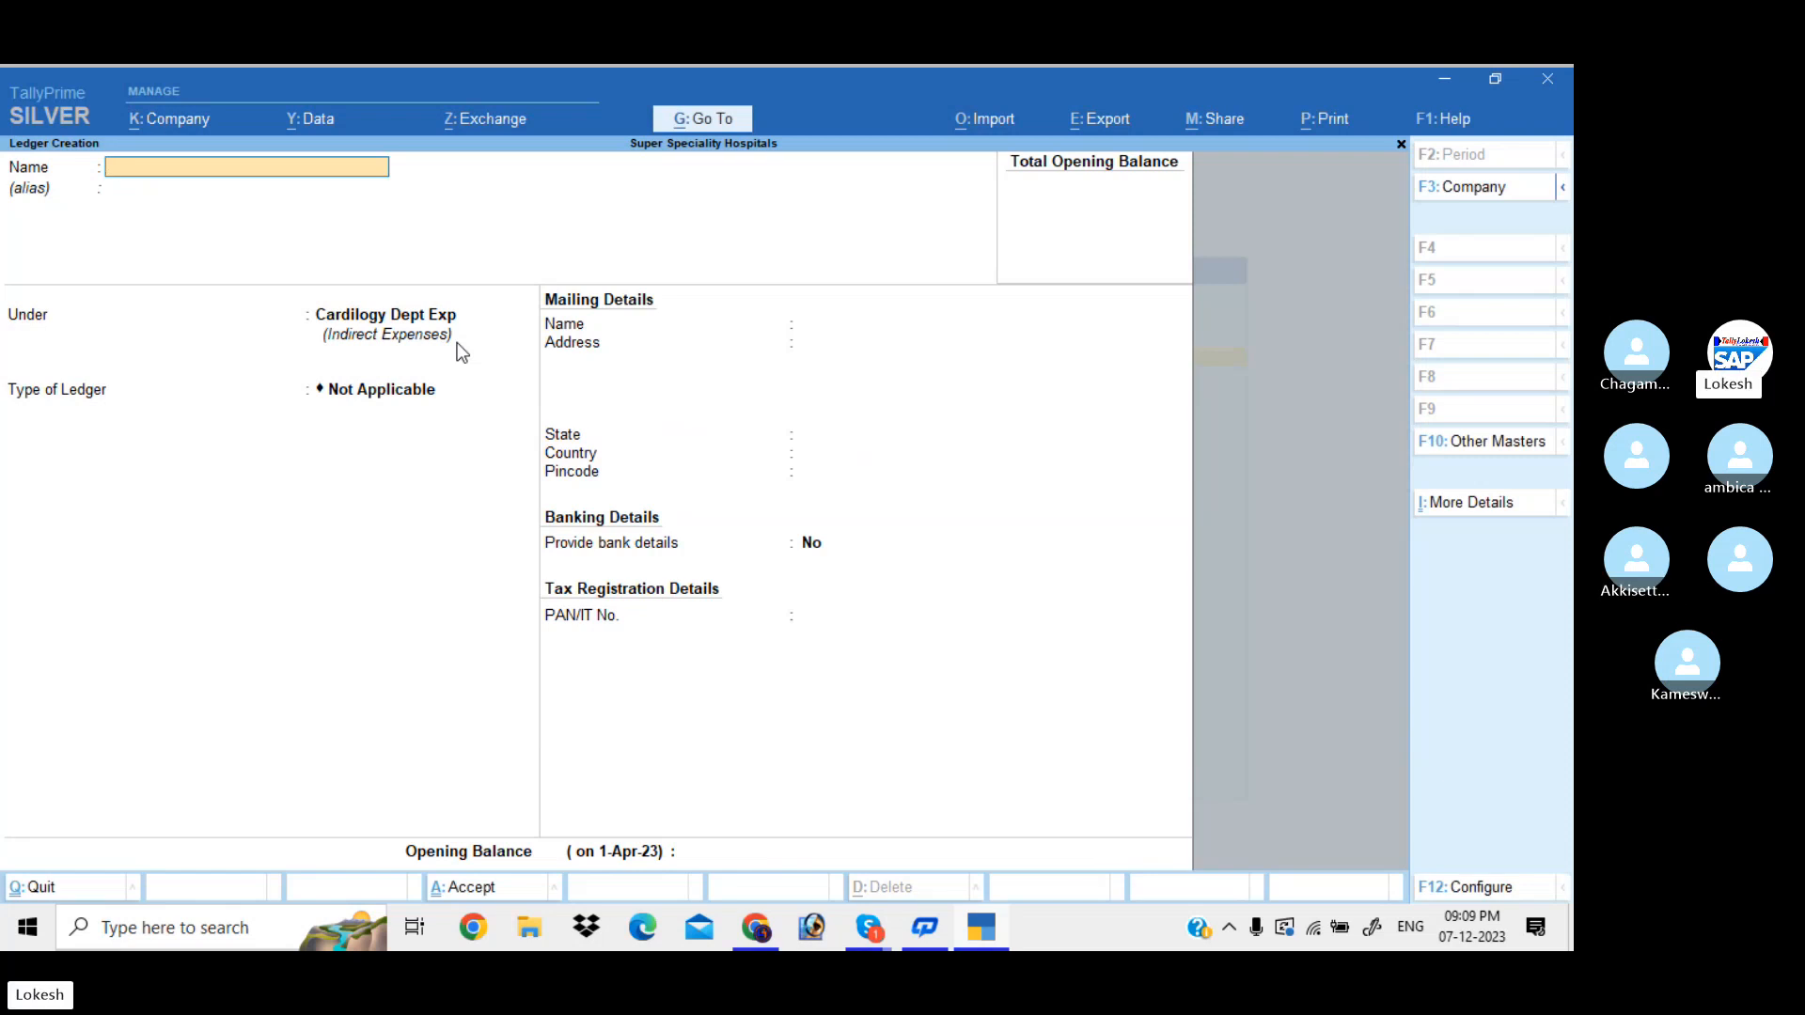
# Step: Create a ledger named Salaries Cde under Cardilogy Dept Exp with the default details, and save it
pyautogui.write('Salaries Cde')
pyautogui.press('Return')
pyautogui.press('Return')
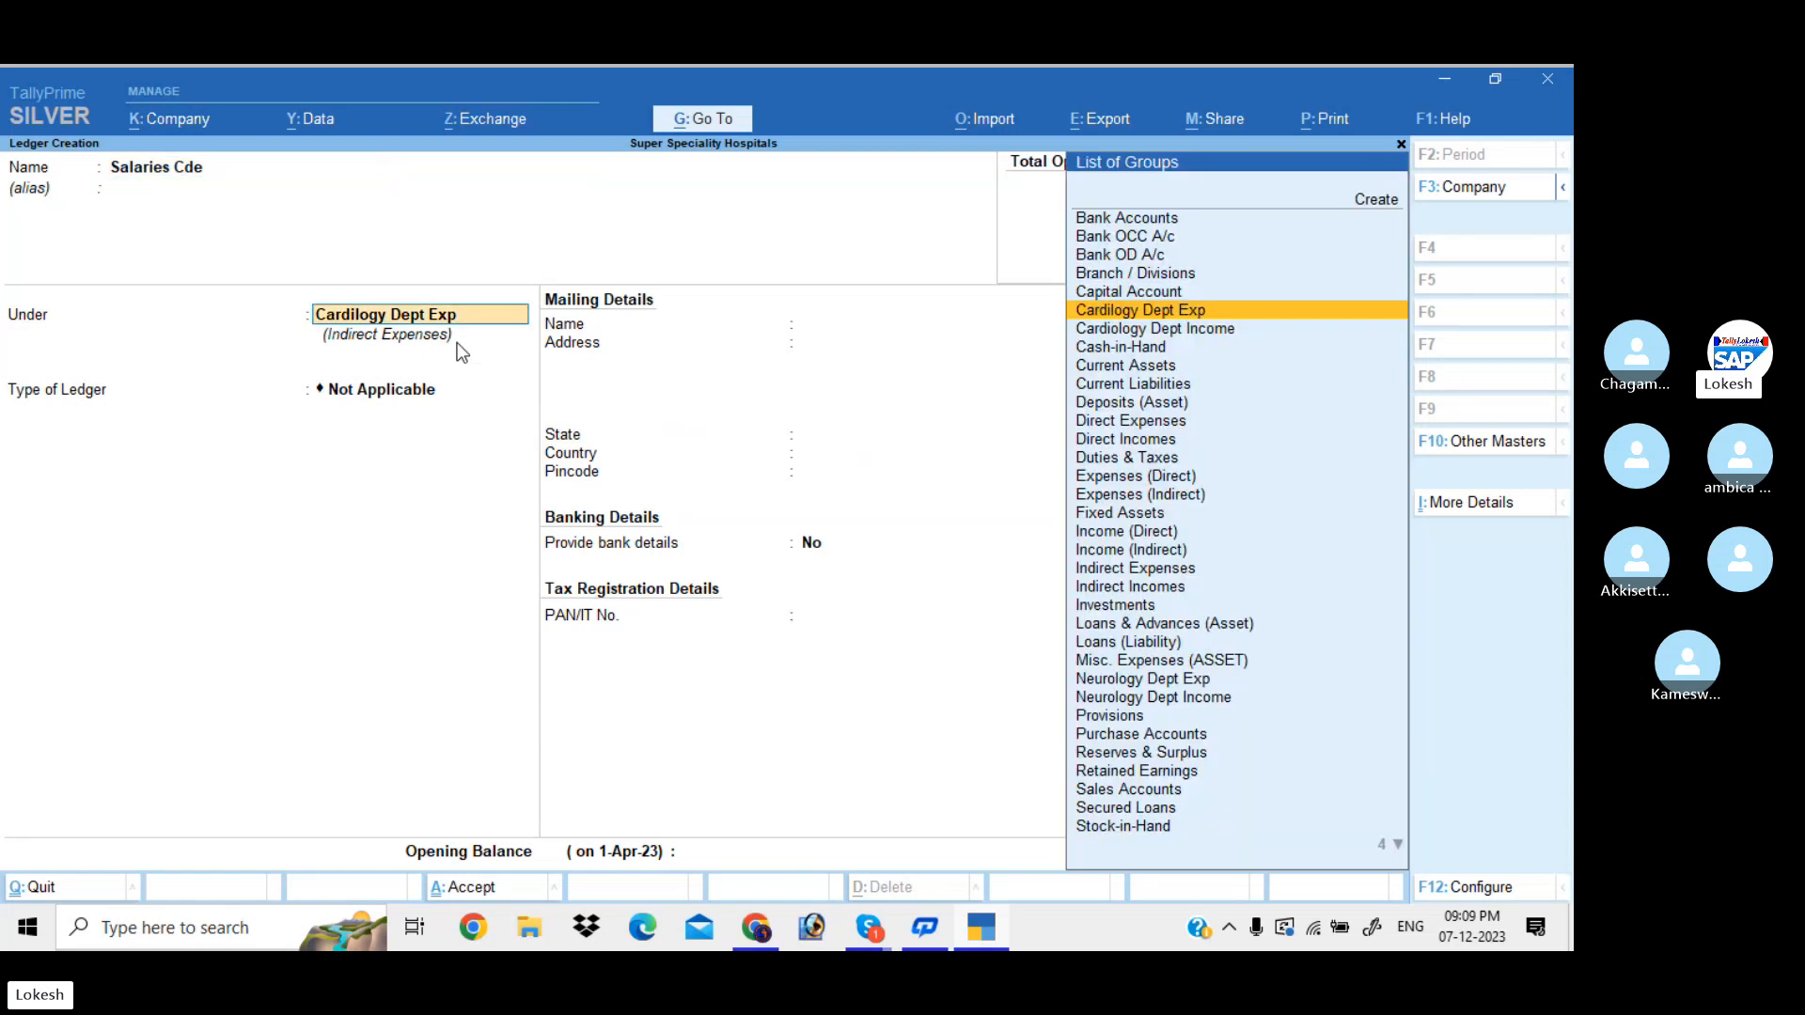
pyautogui.press('Return')
pyautogui.press('Return')
pyautogui.press('Return')
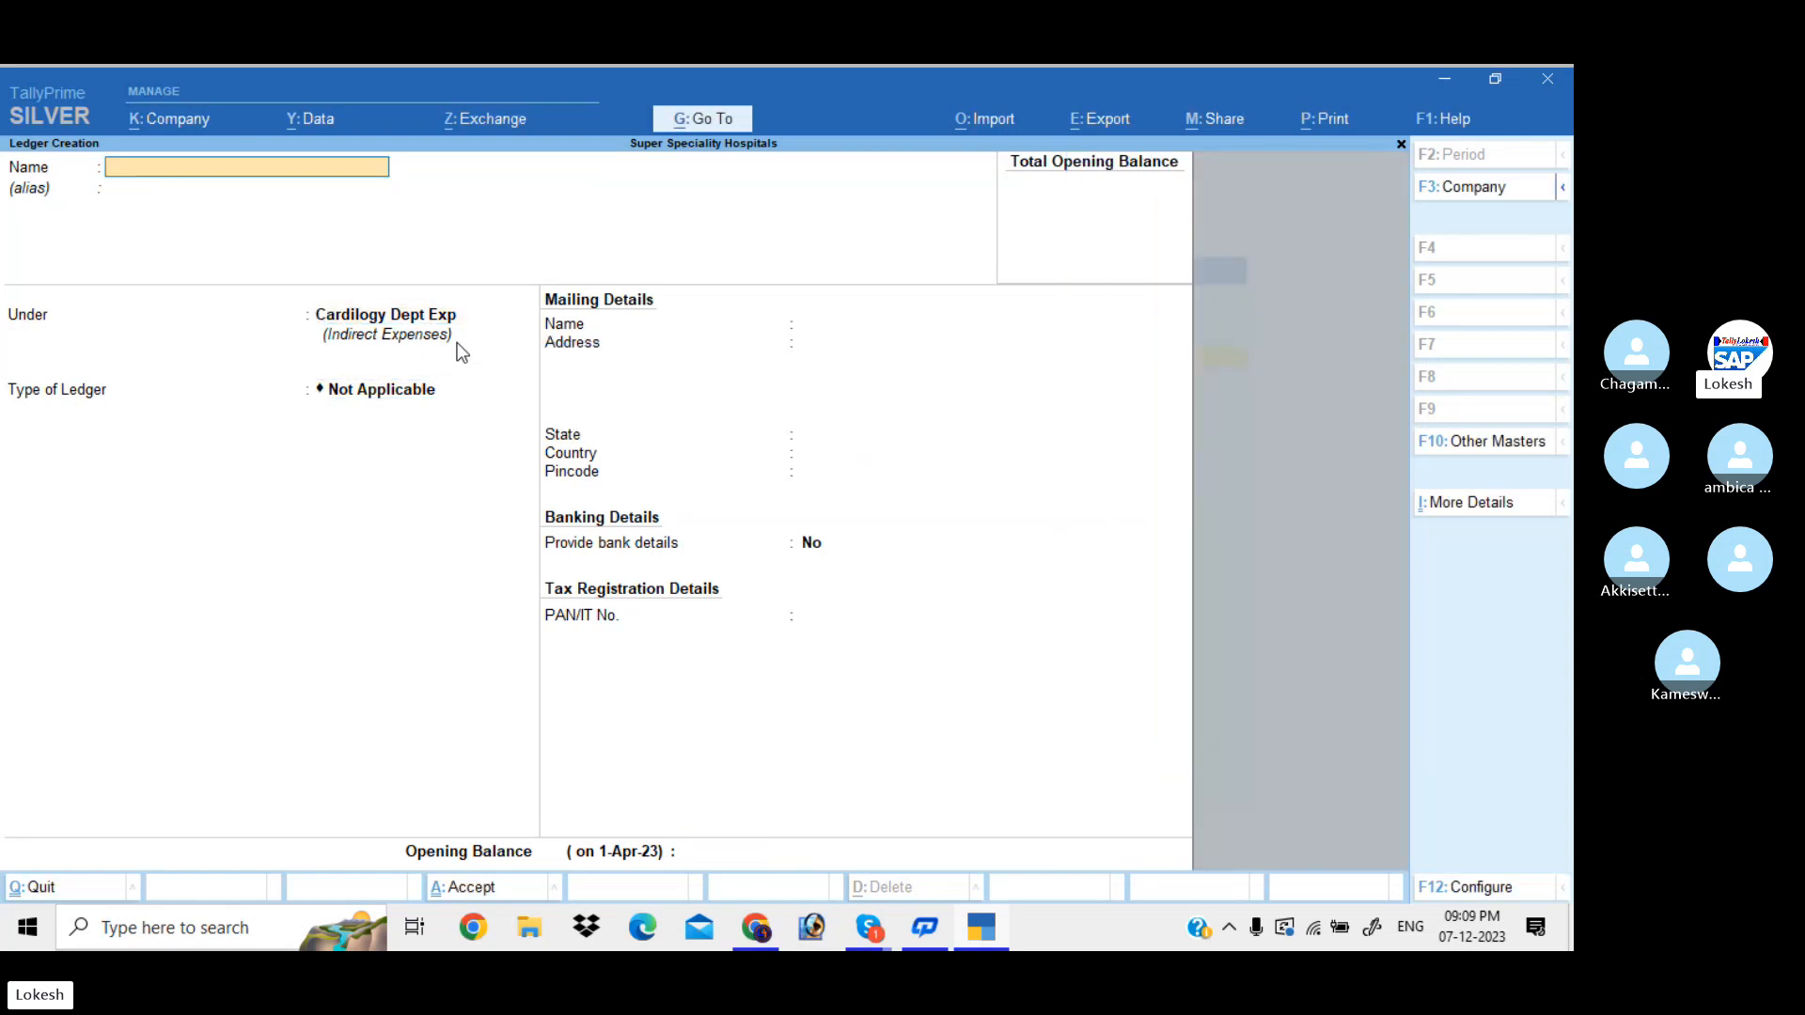
# Step: Create a ledger named Telephone Bill Cde under Cardilogy Dept Exp with the default details, and save it
pyautogui.write('Tel')
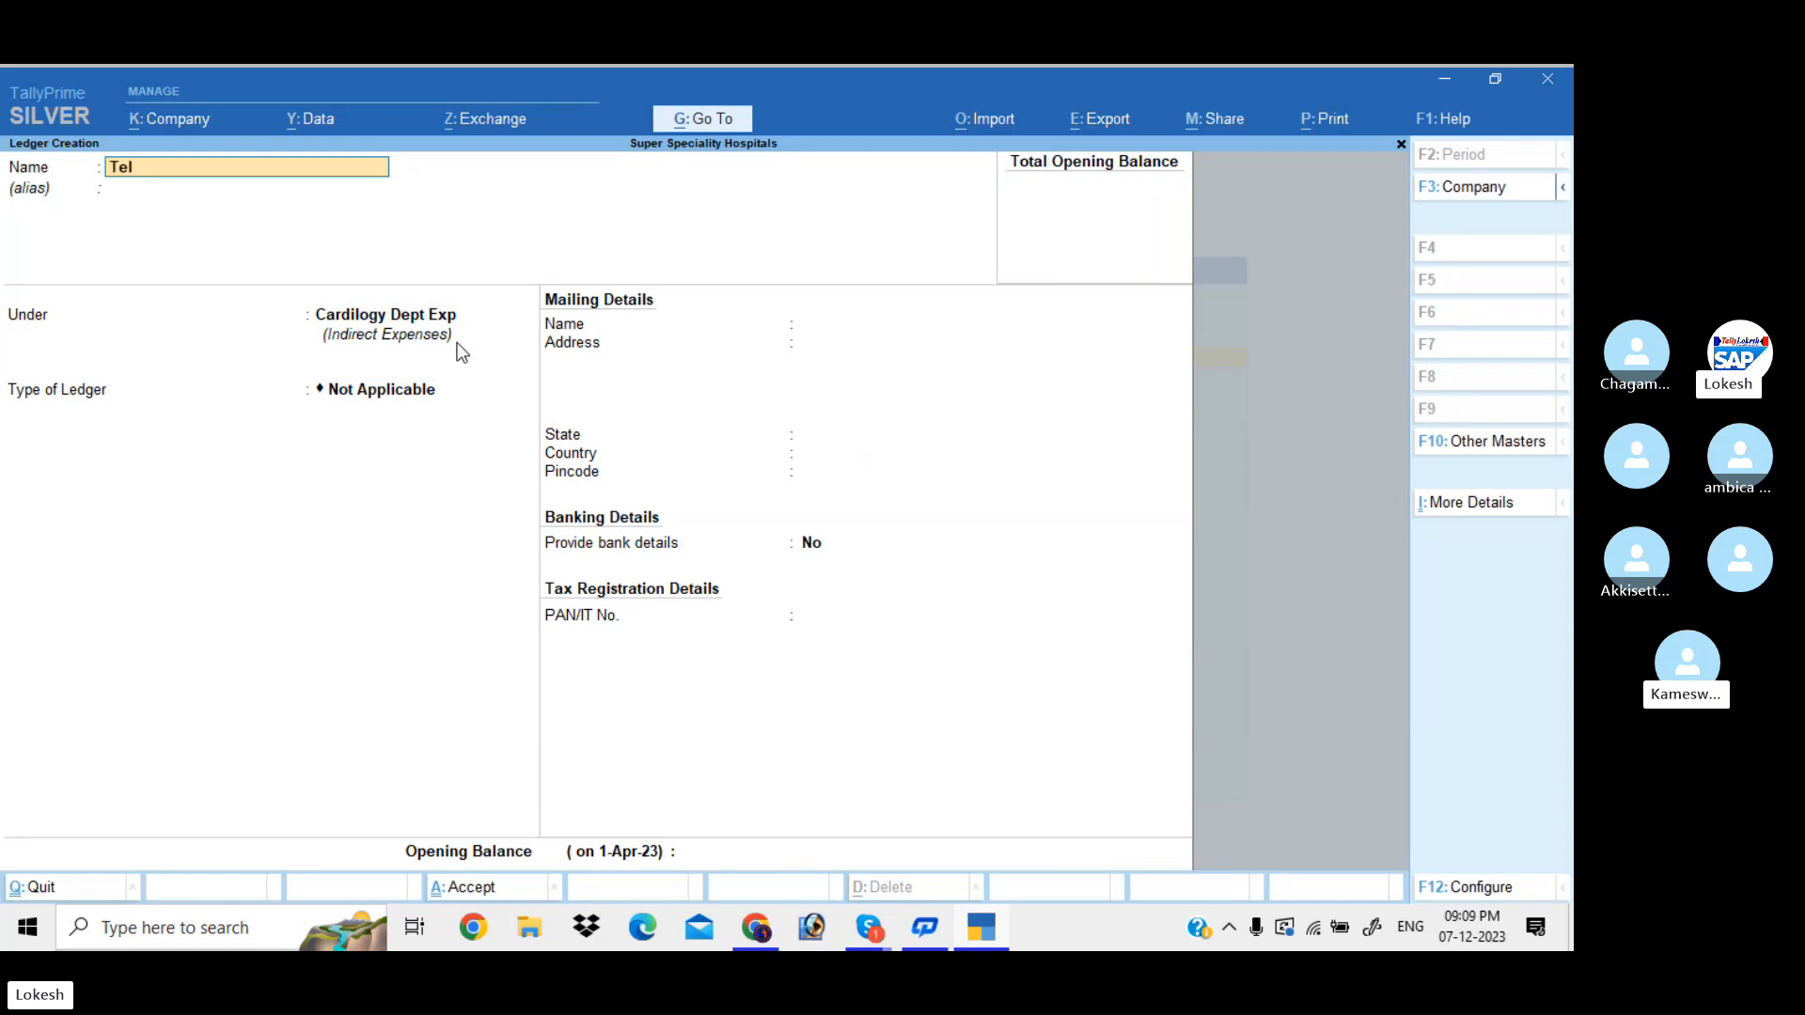
pyautogui.write('e')
pyautogui.write('ph')
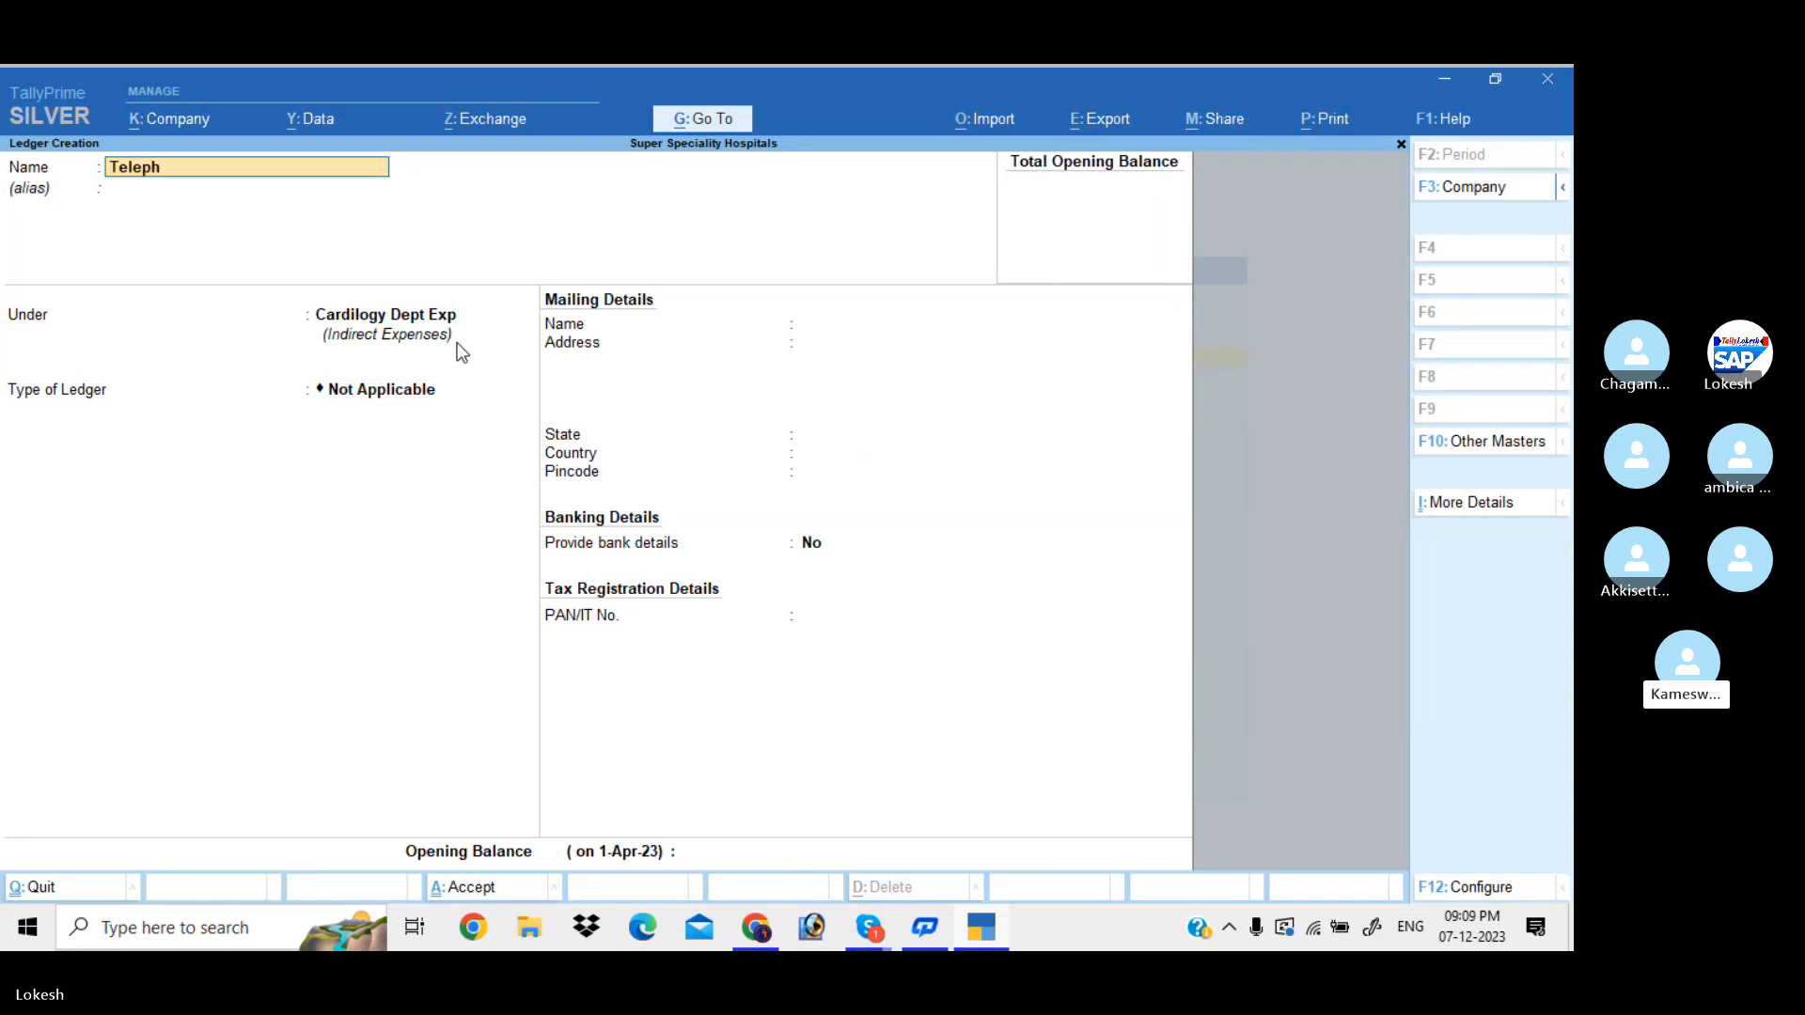
pyautogui.write('one Bill Cde')
pyautogui.press('Return')
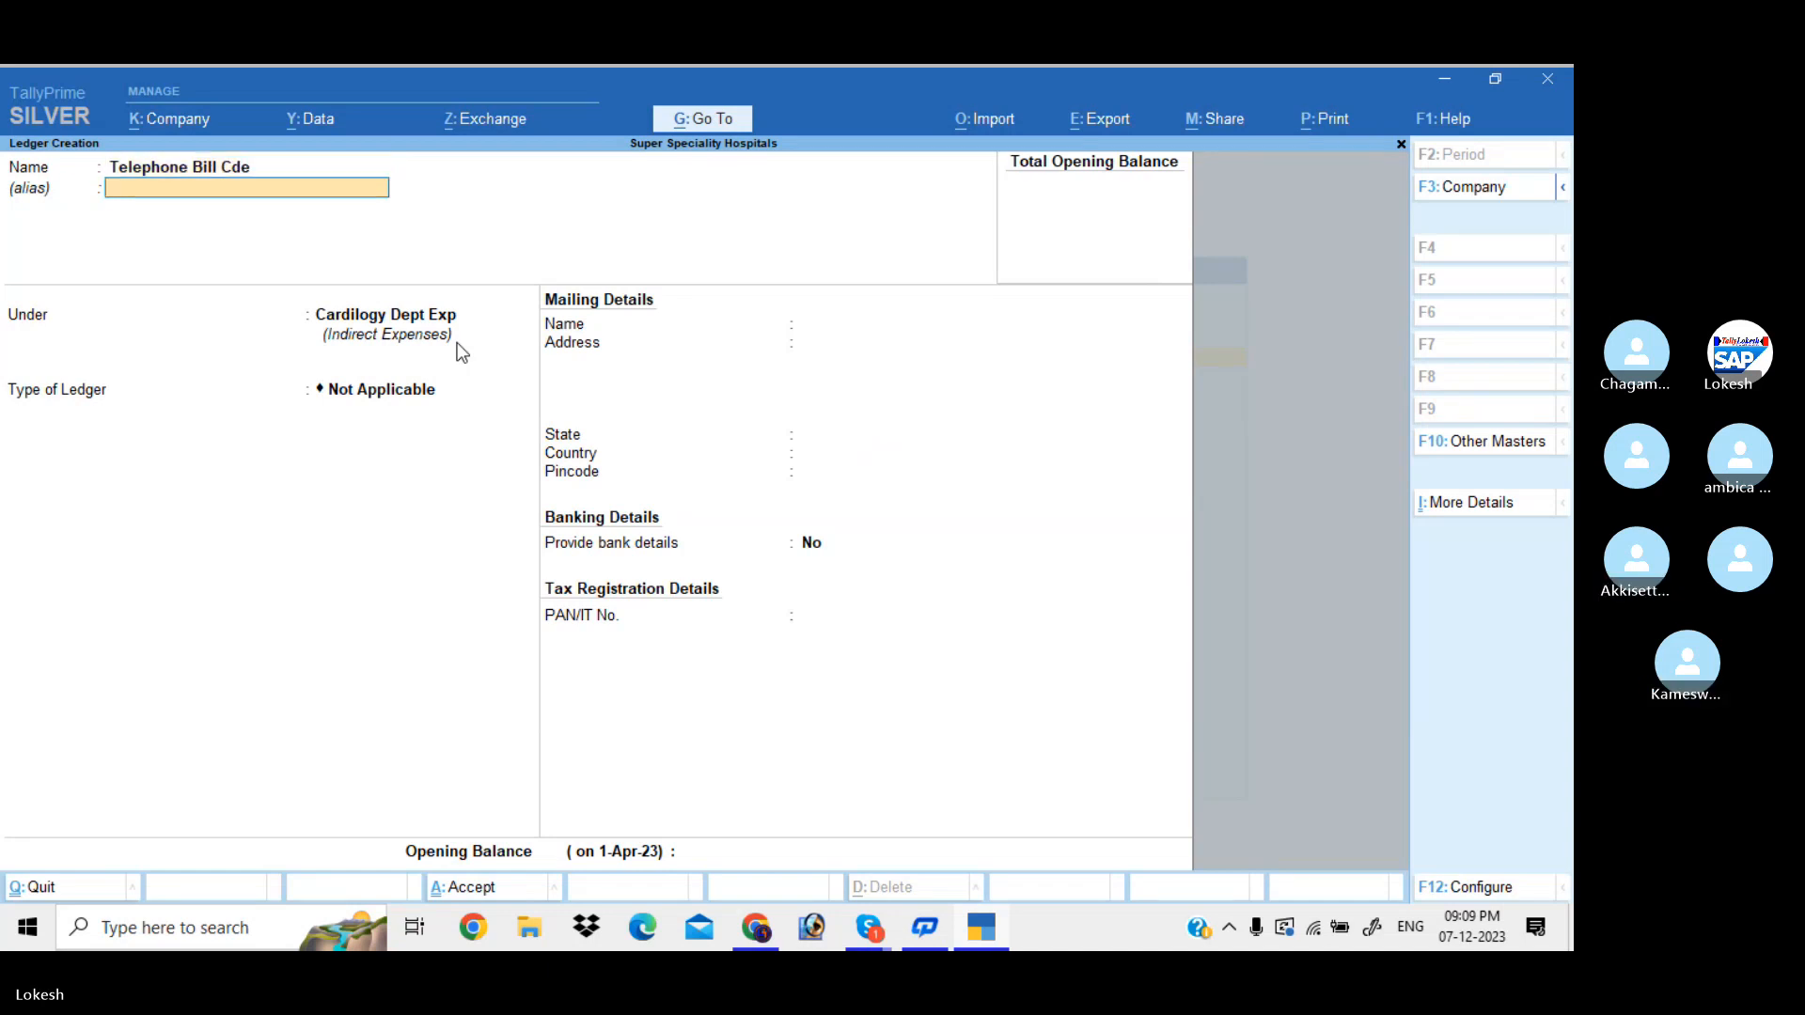
pyautogui.press('Return')
pyautogui.press('Return')
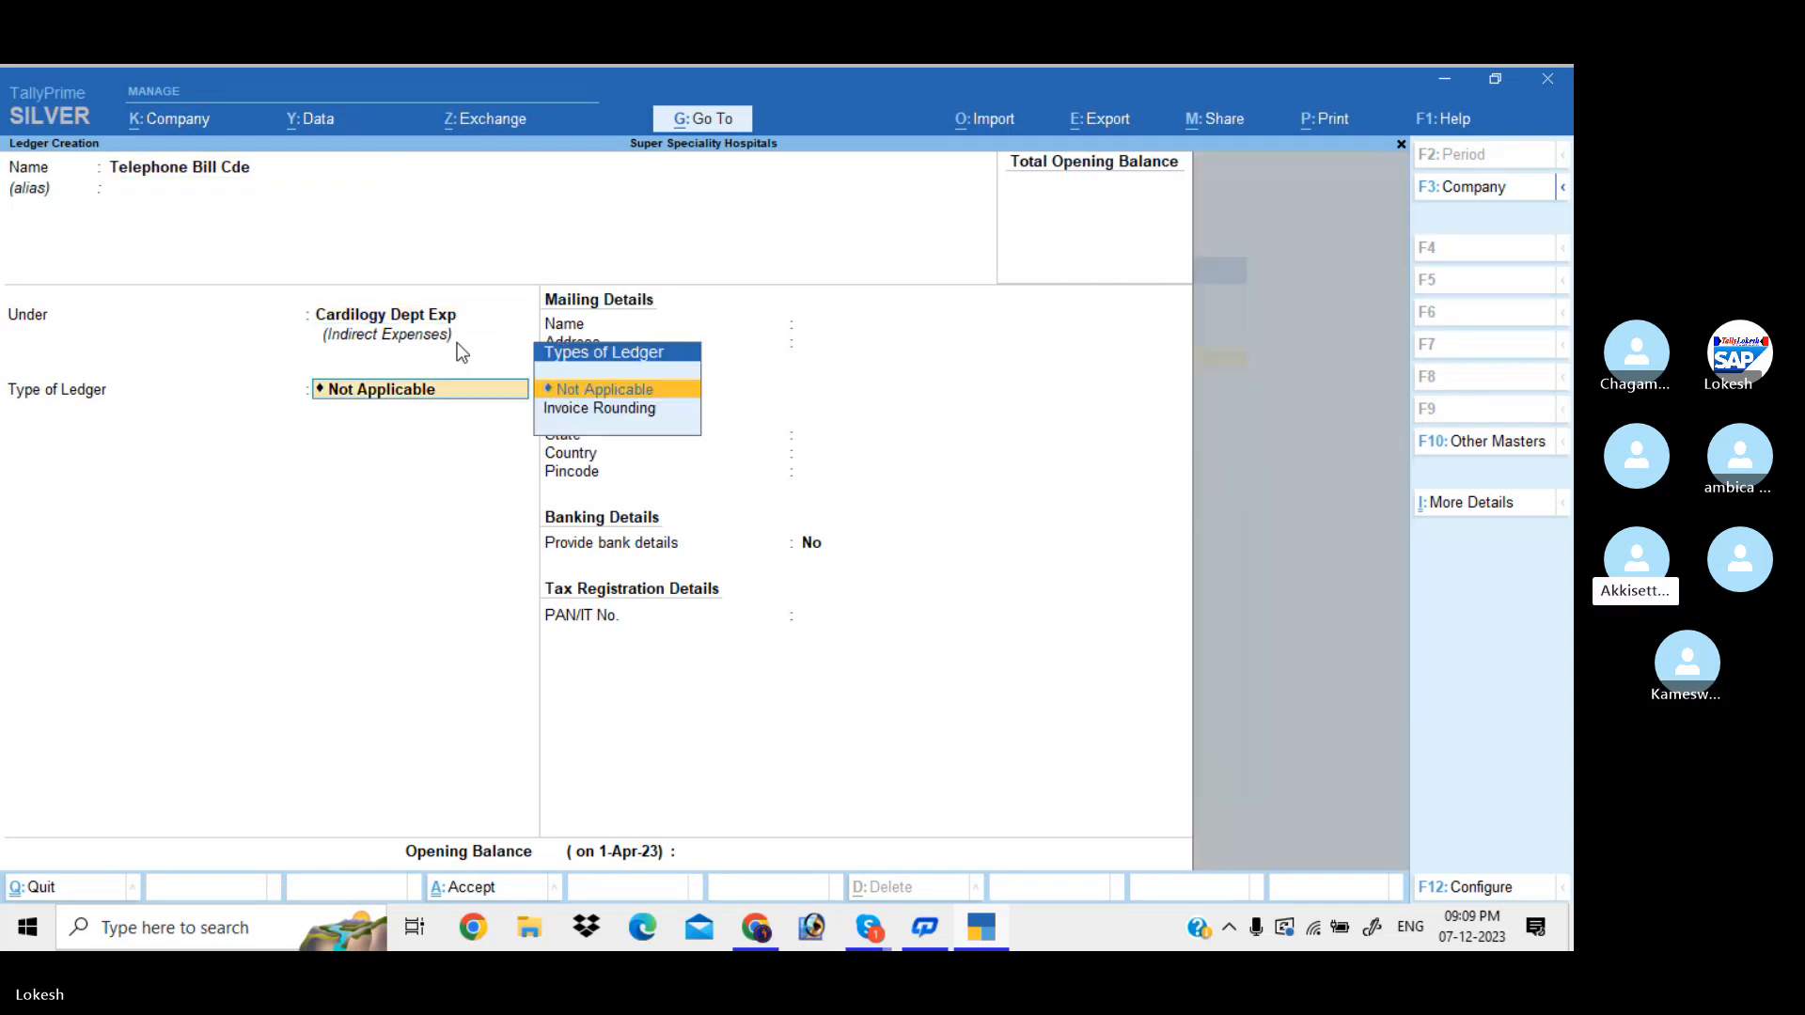
pyautogui.hotkey('ctrl', 'a')
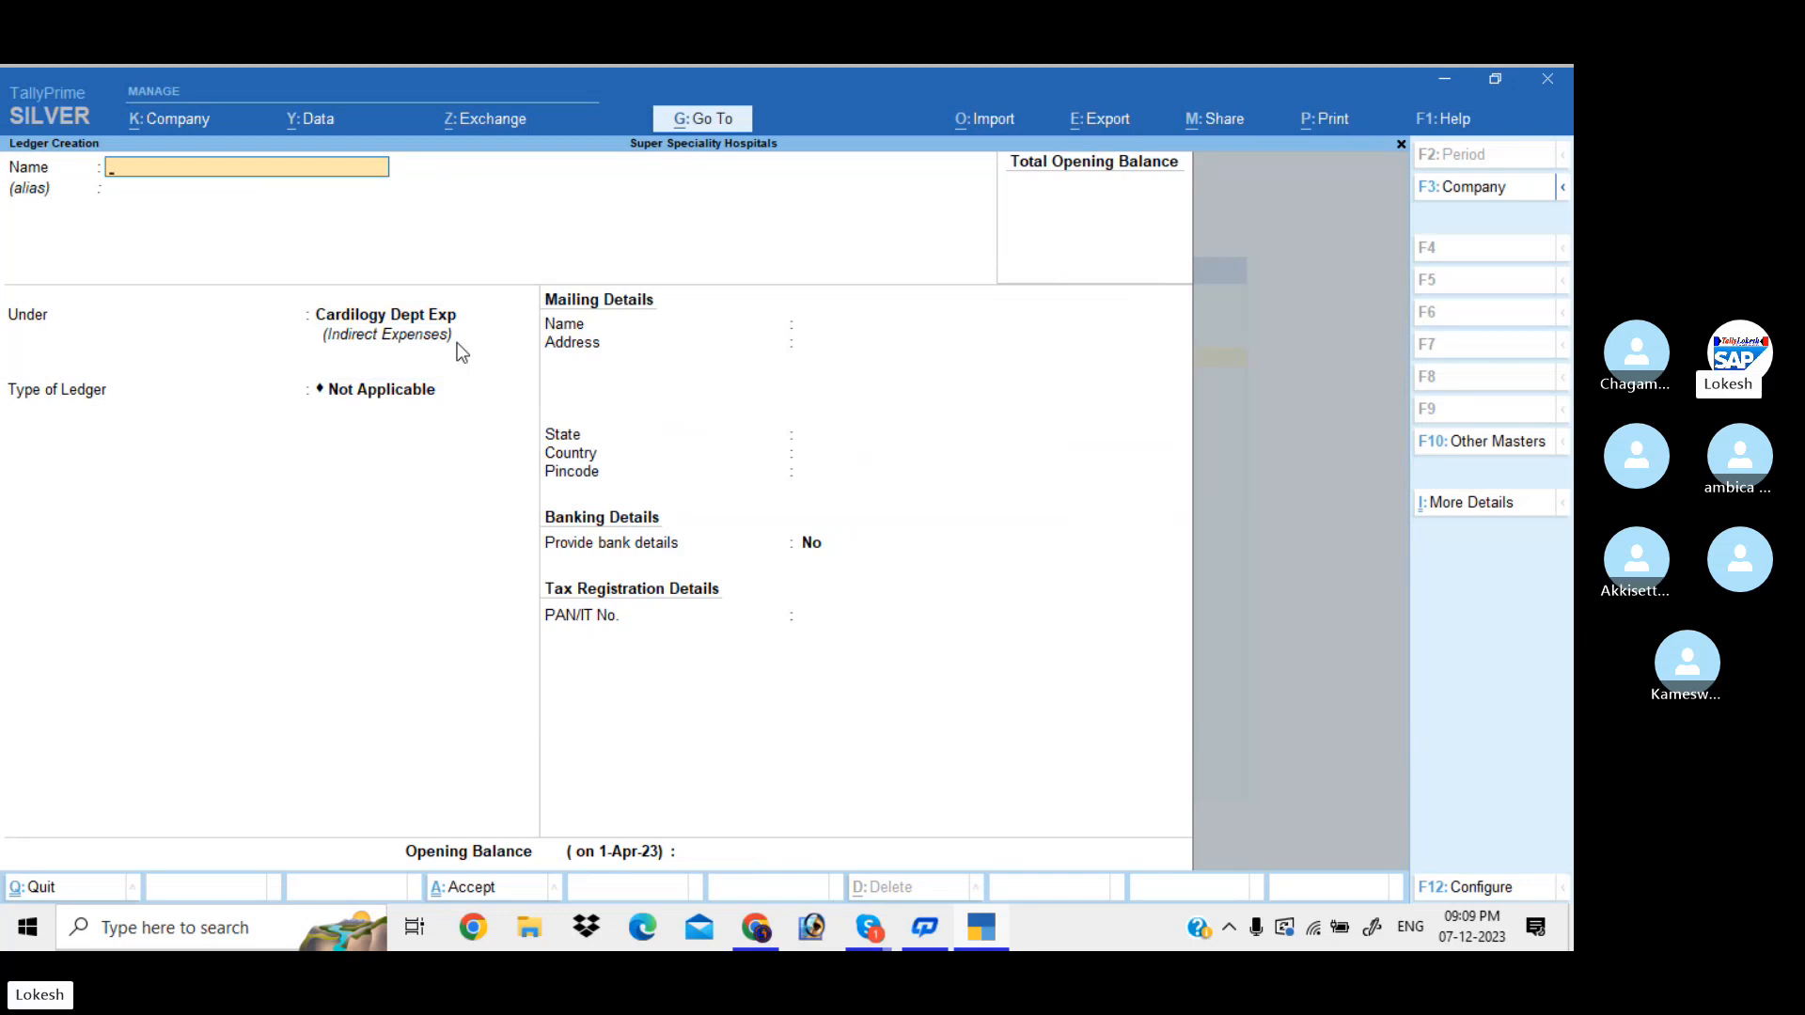
# Step: Create a ledger named Electricity Bill Cde under Cardilogy Dept Exp with the default details, and save it
pyautogui.write('Electrici')
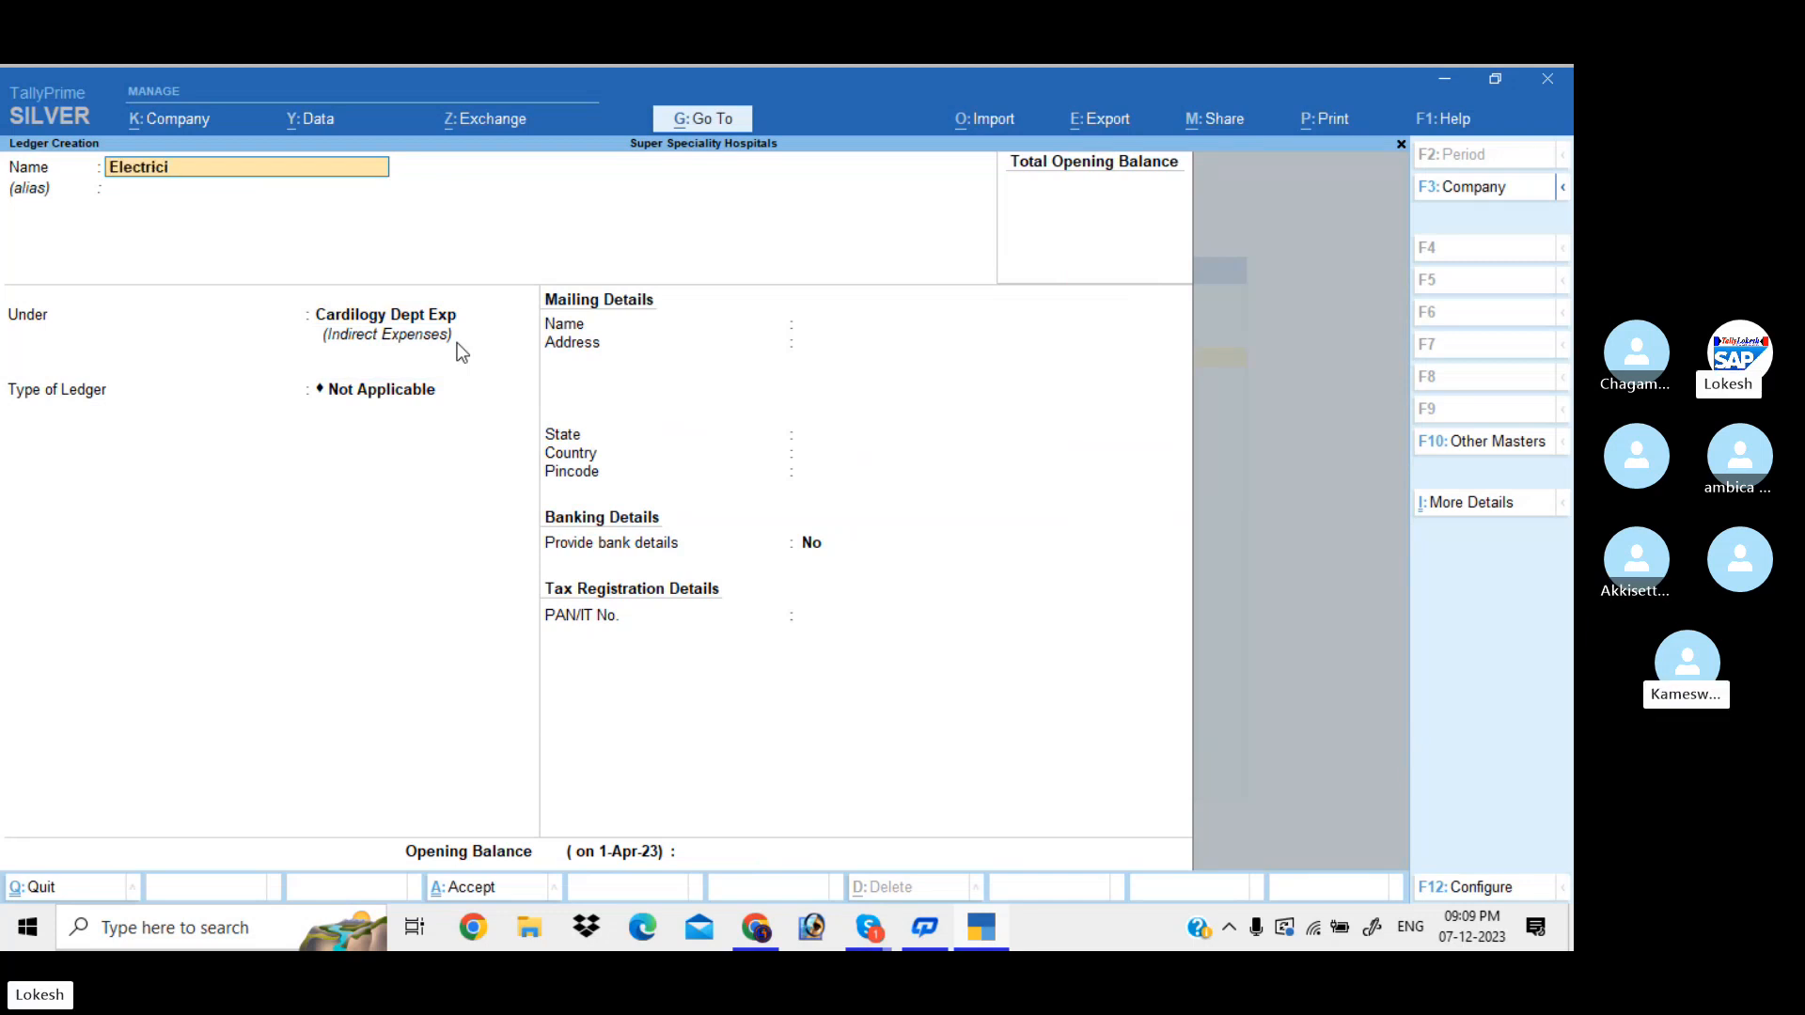
pyautogui.write('ty Bill')
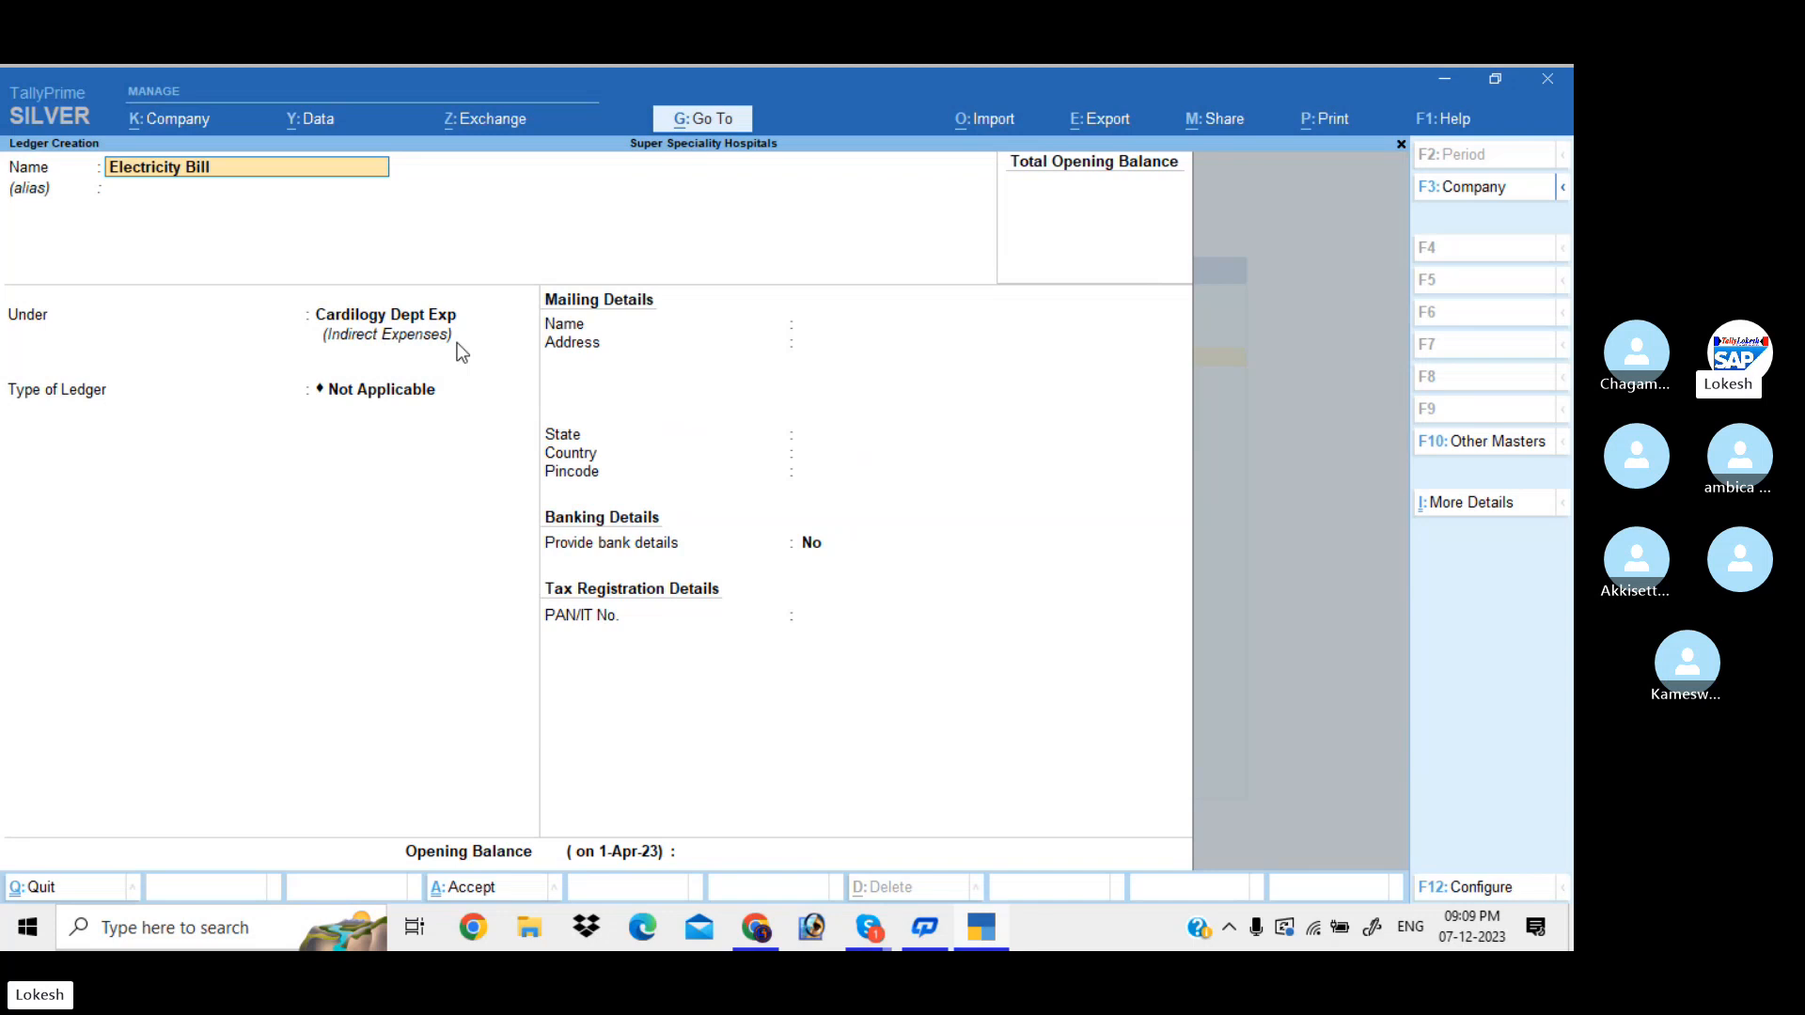
pyautogui.write(' Cd')
pyautogui.press('Return')
pyautogui.press('Return')
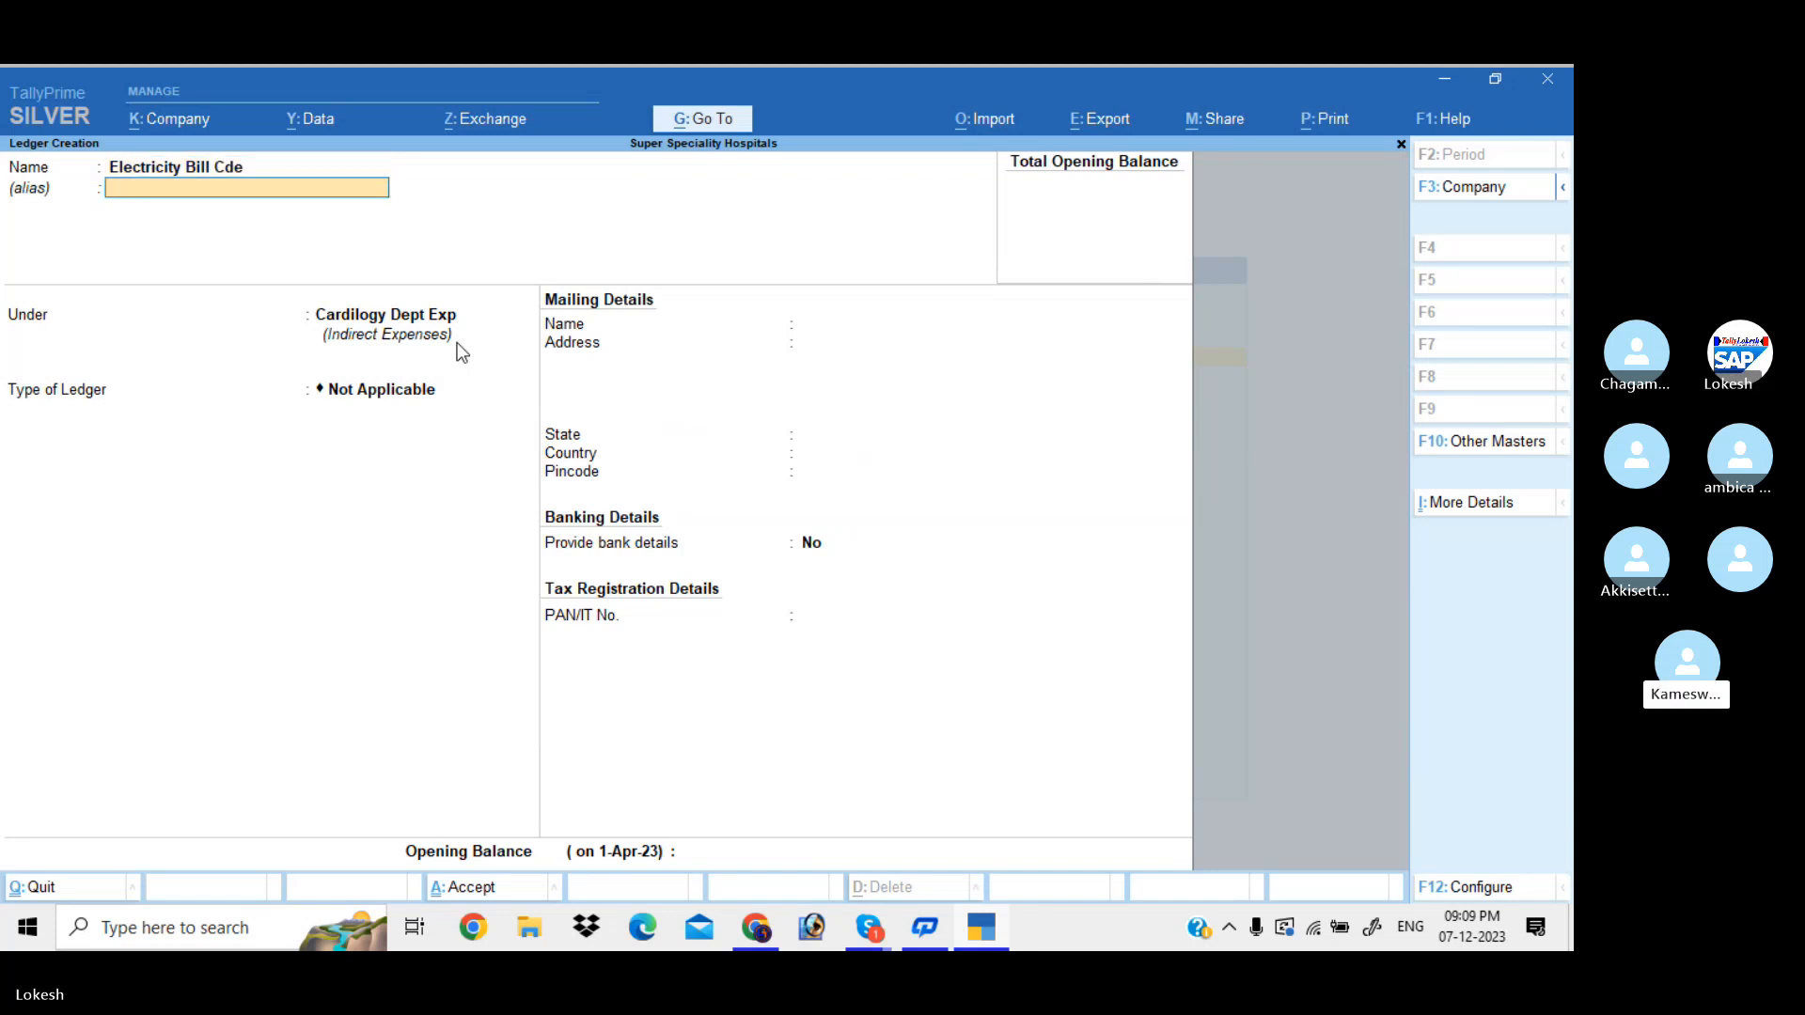
pyautogui.press('Return')
pyautogui.press('Return')
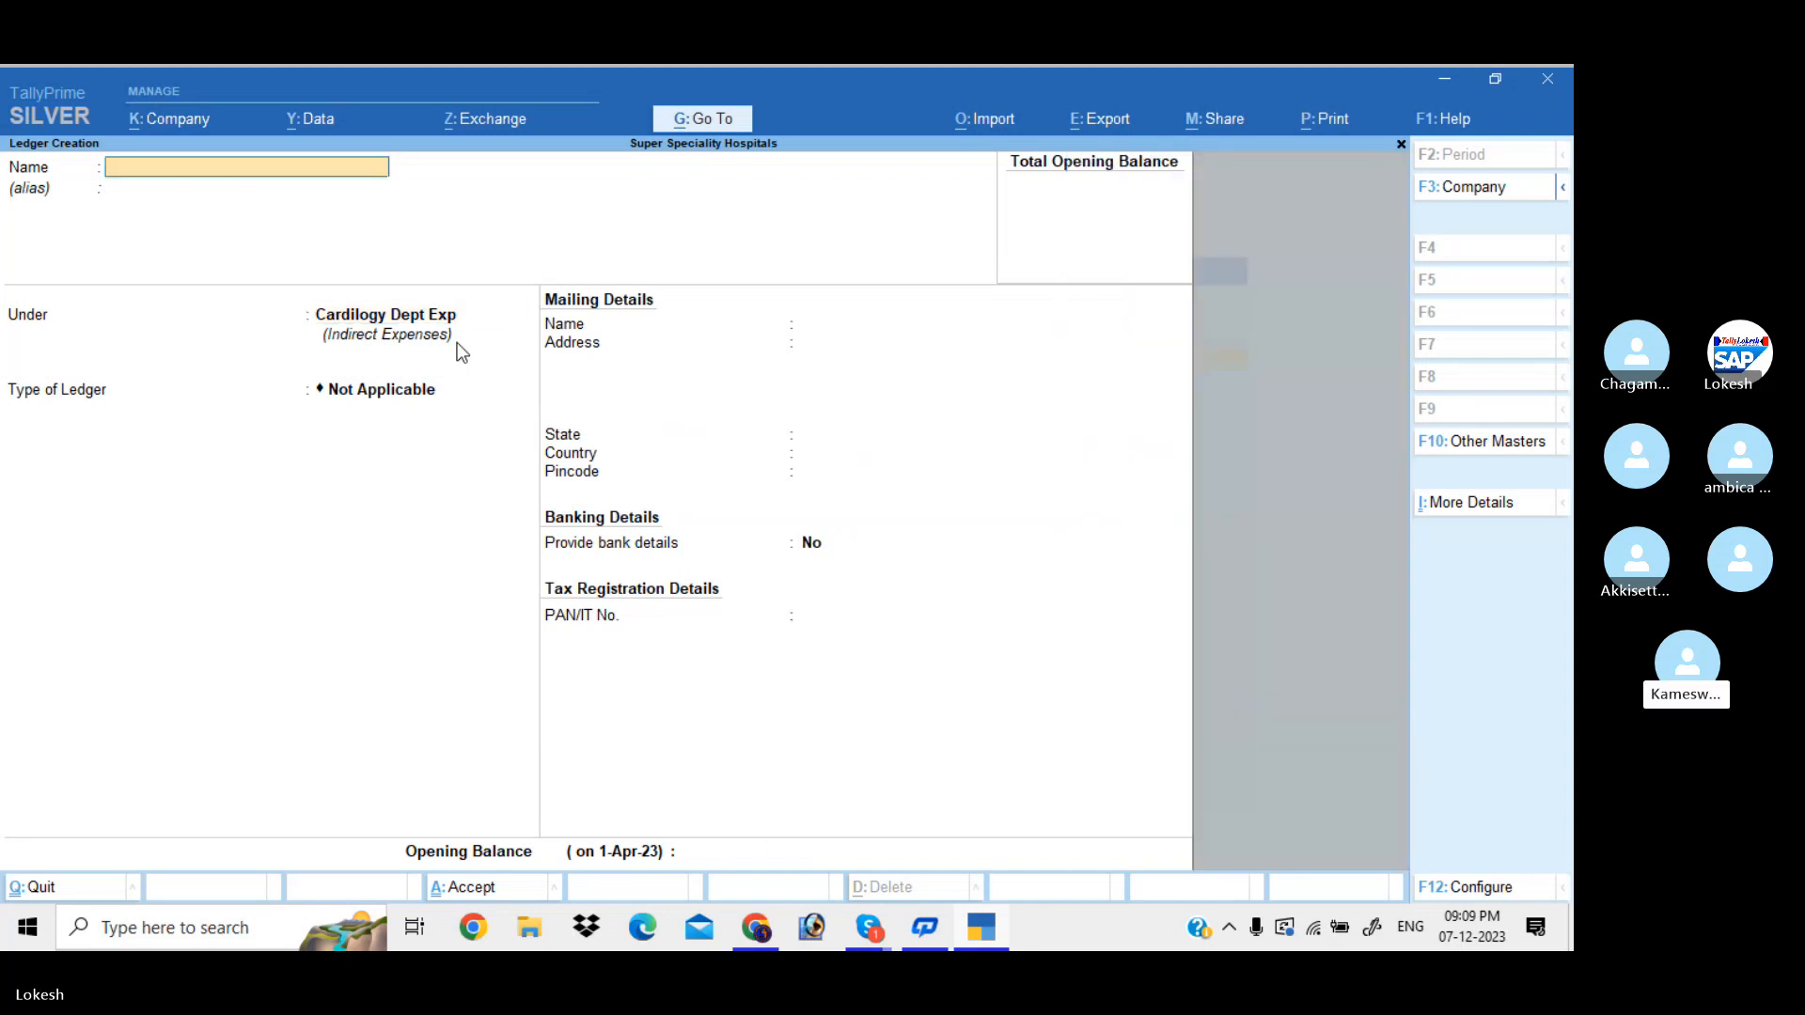
# Step: Create a ledger named Traveling Exp Cde under Cardilogy Dept Exp with the default details, and save it
pyautogui.write('Traveling Exp')
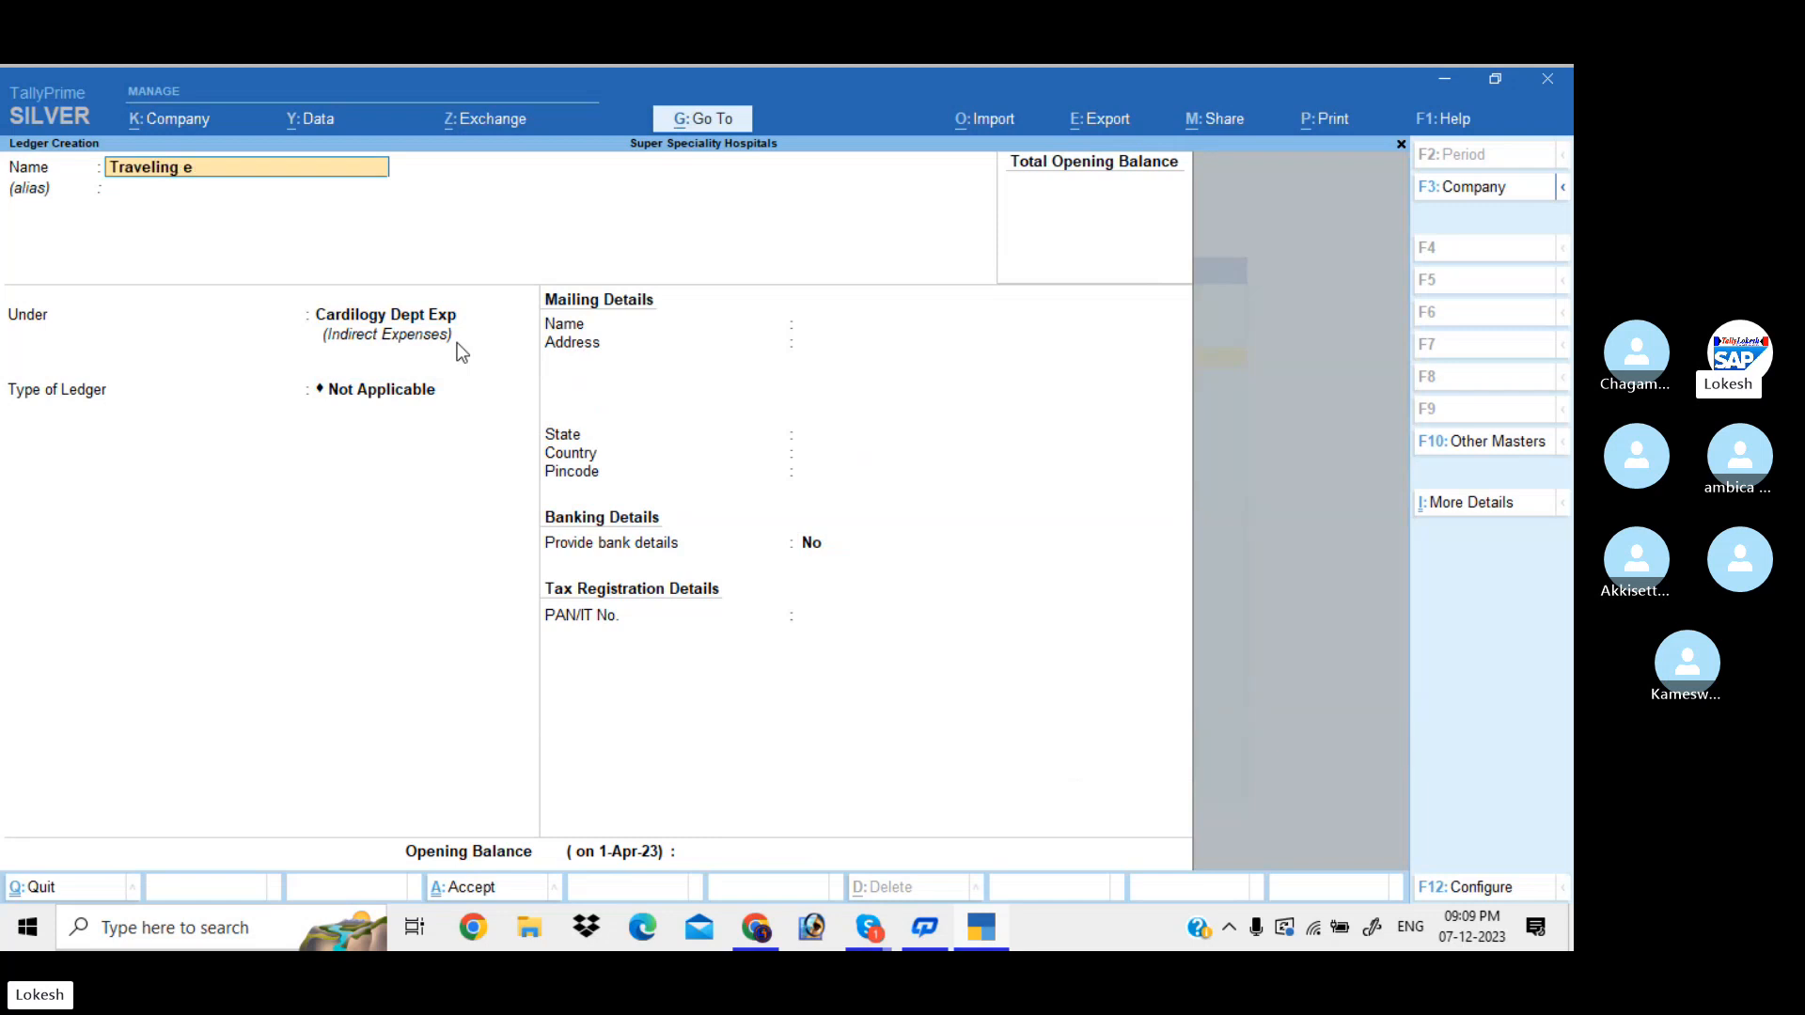
pyautogui.write(' Cde')
pyautogui.press('Return')
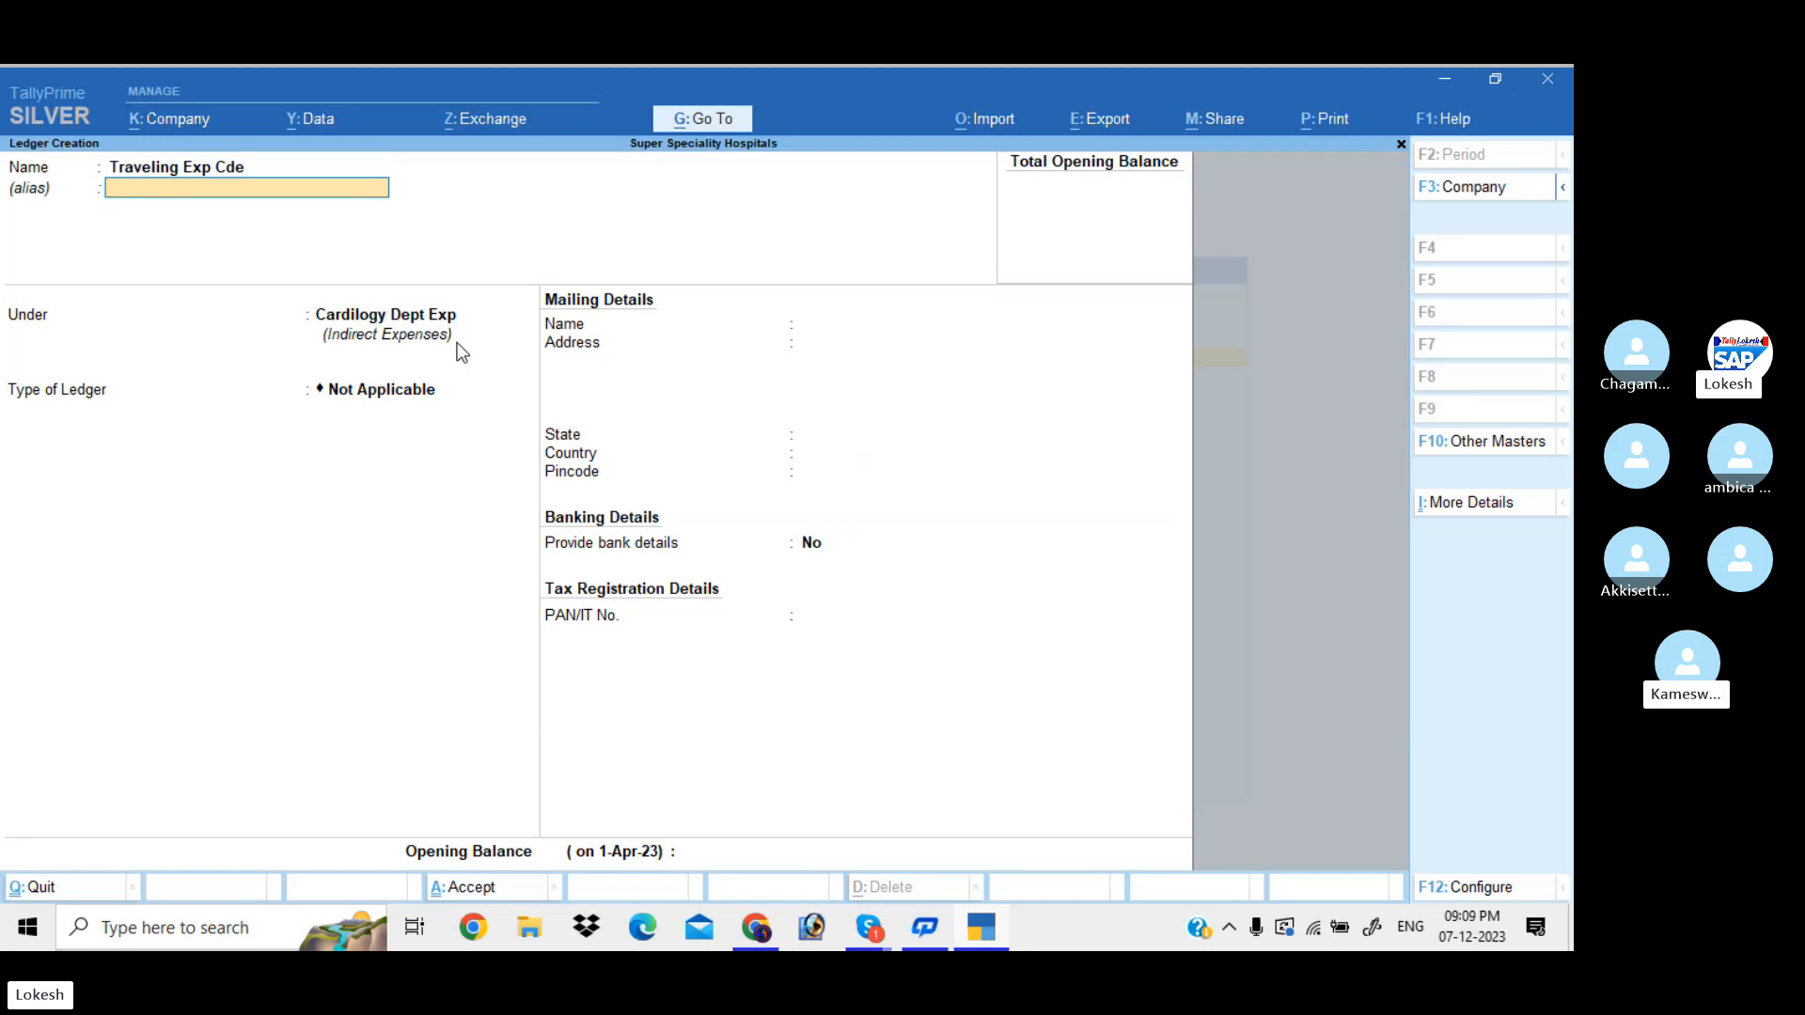
pyautogui.press('Return')
pyautogui.press('Return')
pyautogui.press('Return')
pyautogui.press('Return')
pyautogui.press('Return')
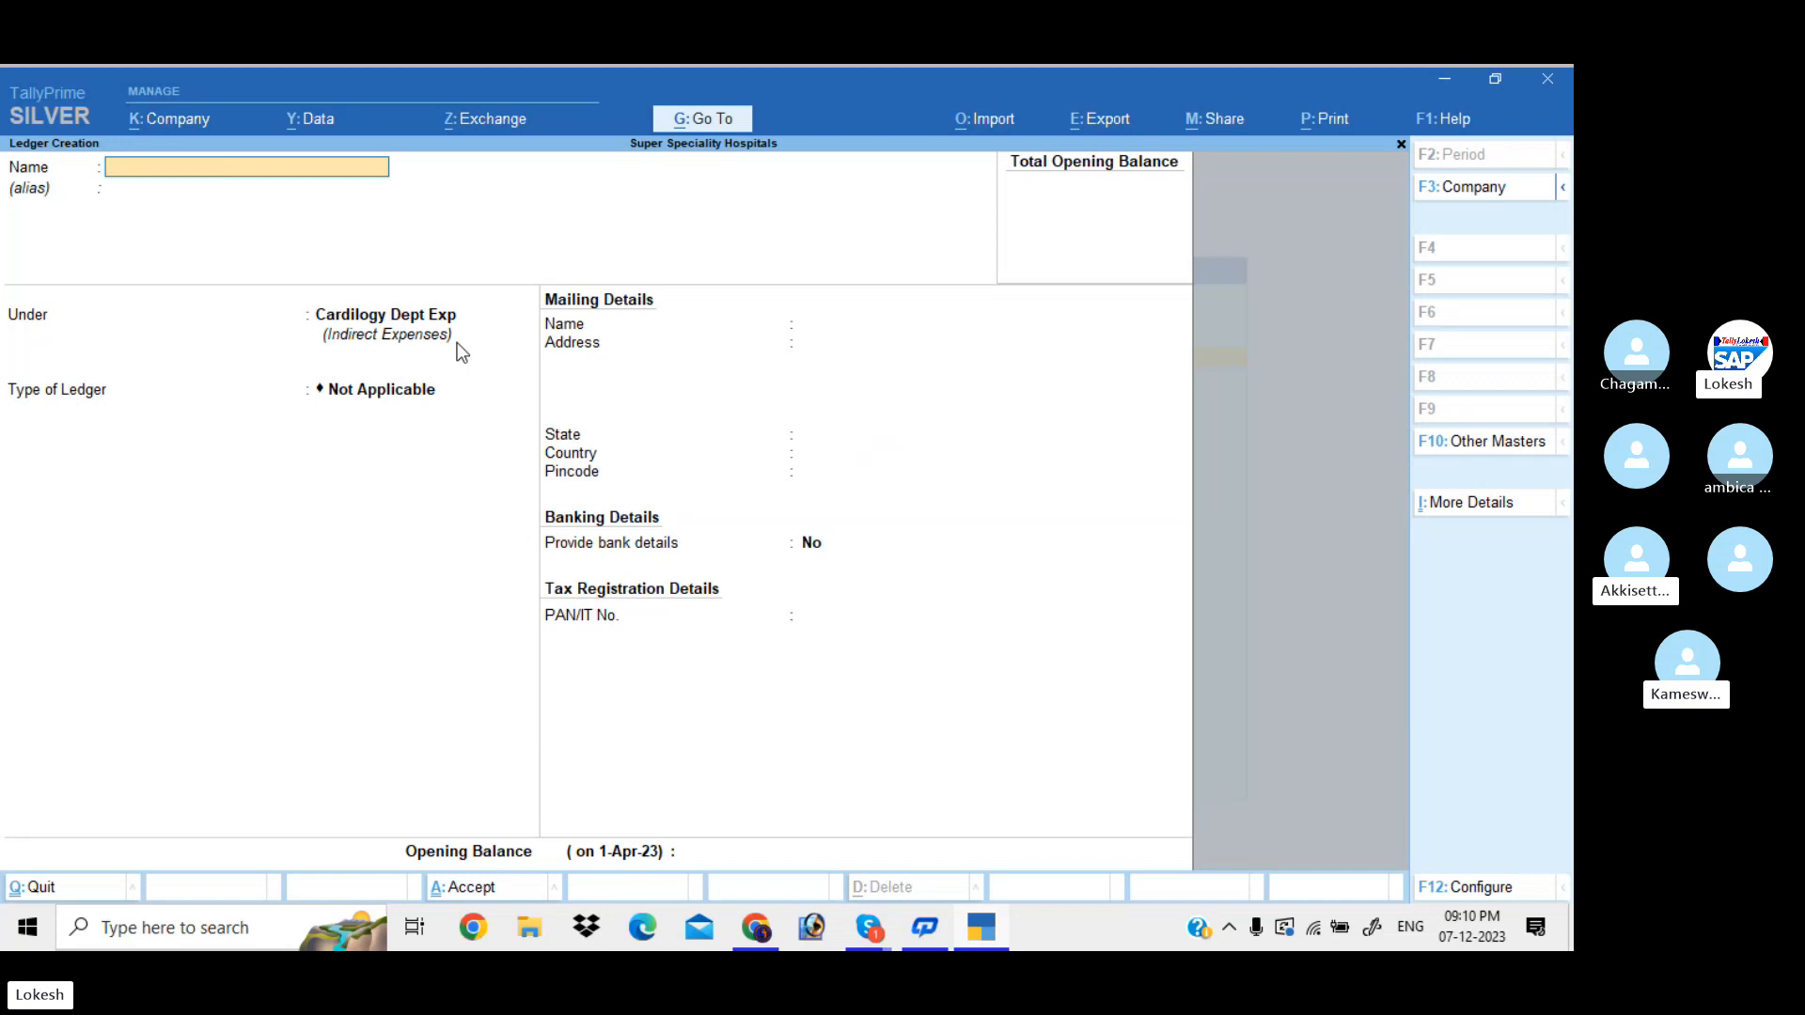
# Step: Start a ledger named Consultaiton Fee Ndi with no alias and place it under Neurology Dept Income
pyautogui.write('Consul')
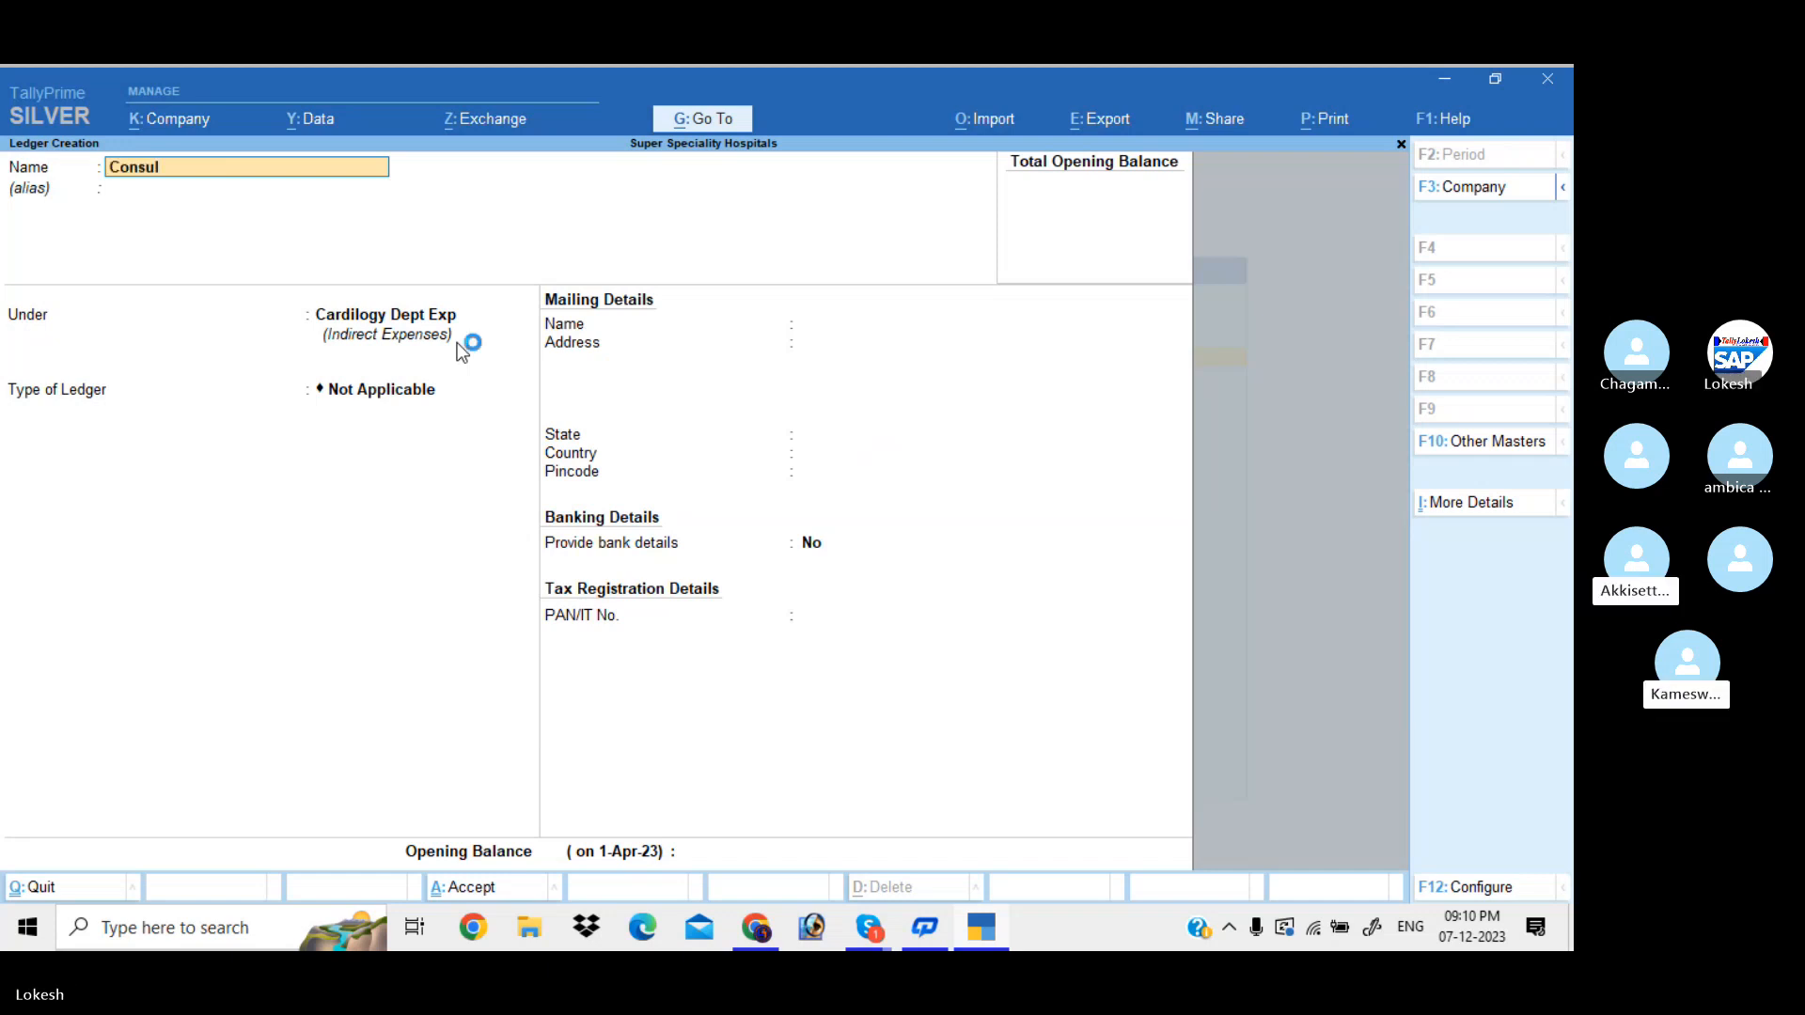
pyautogui.write('taiton Fee')
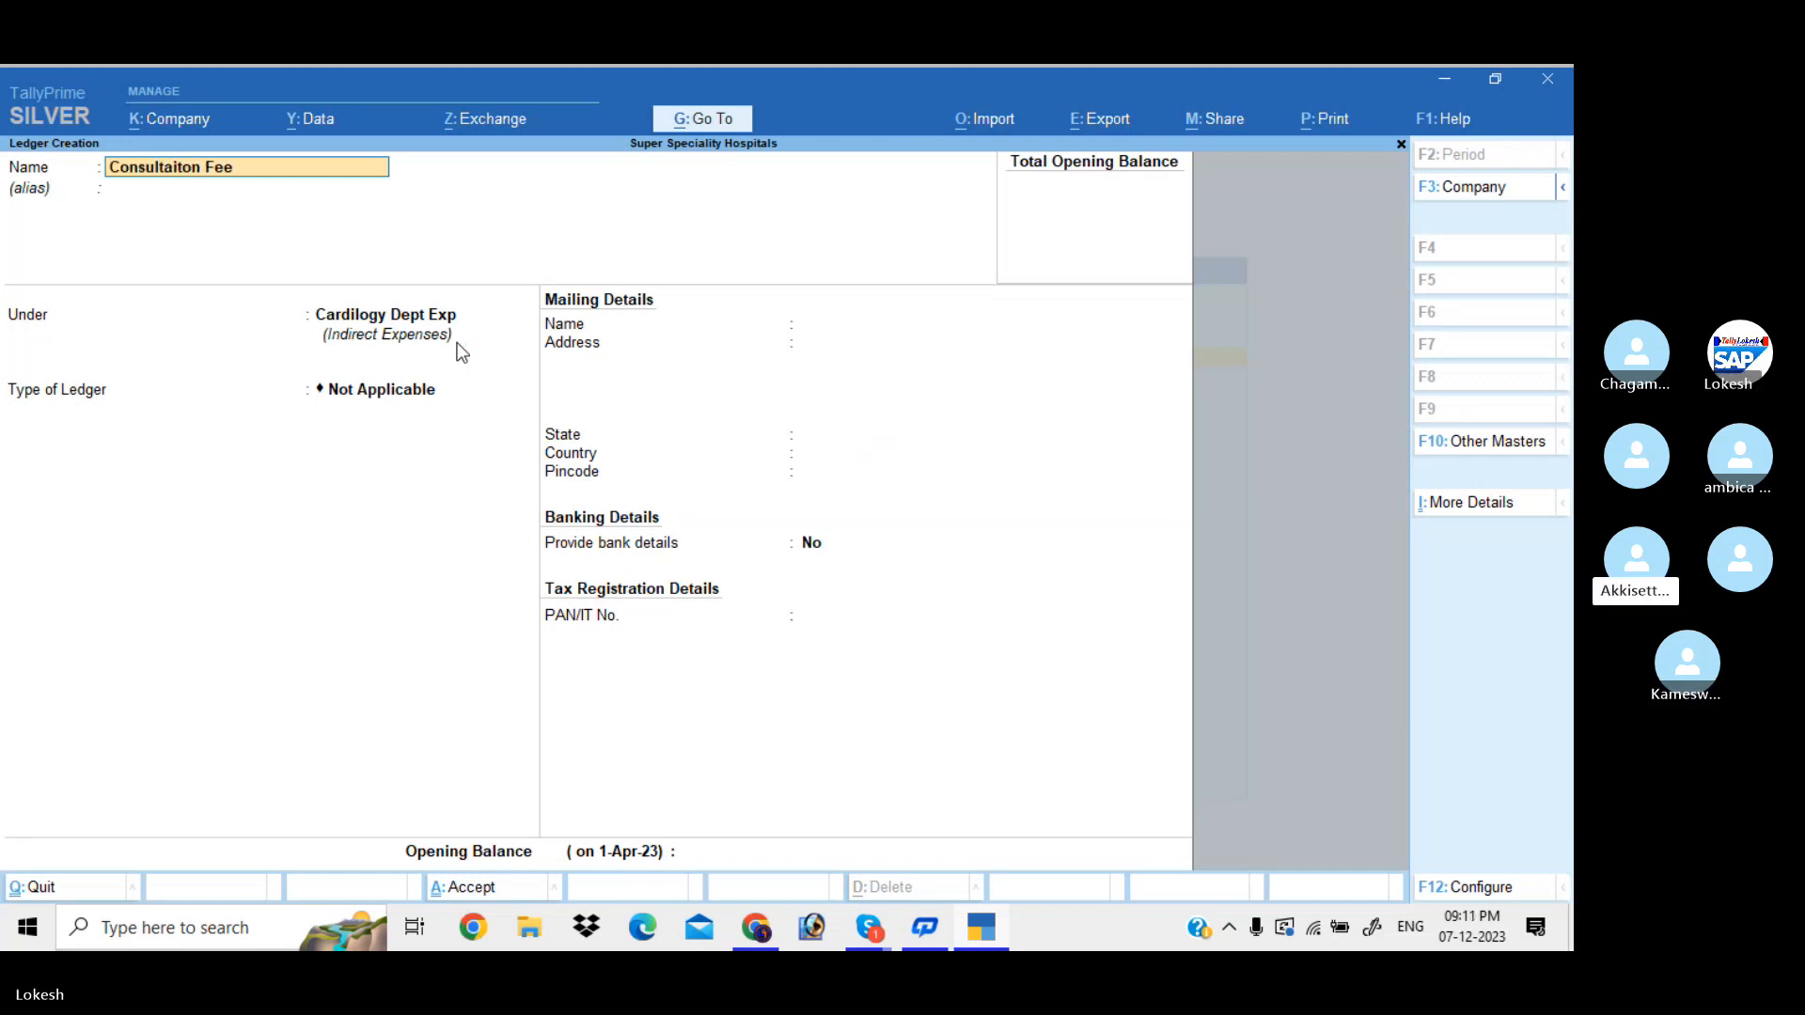
pyautogui.write(' Ndi')
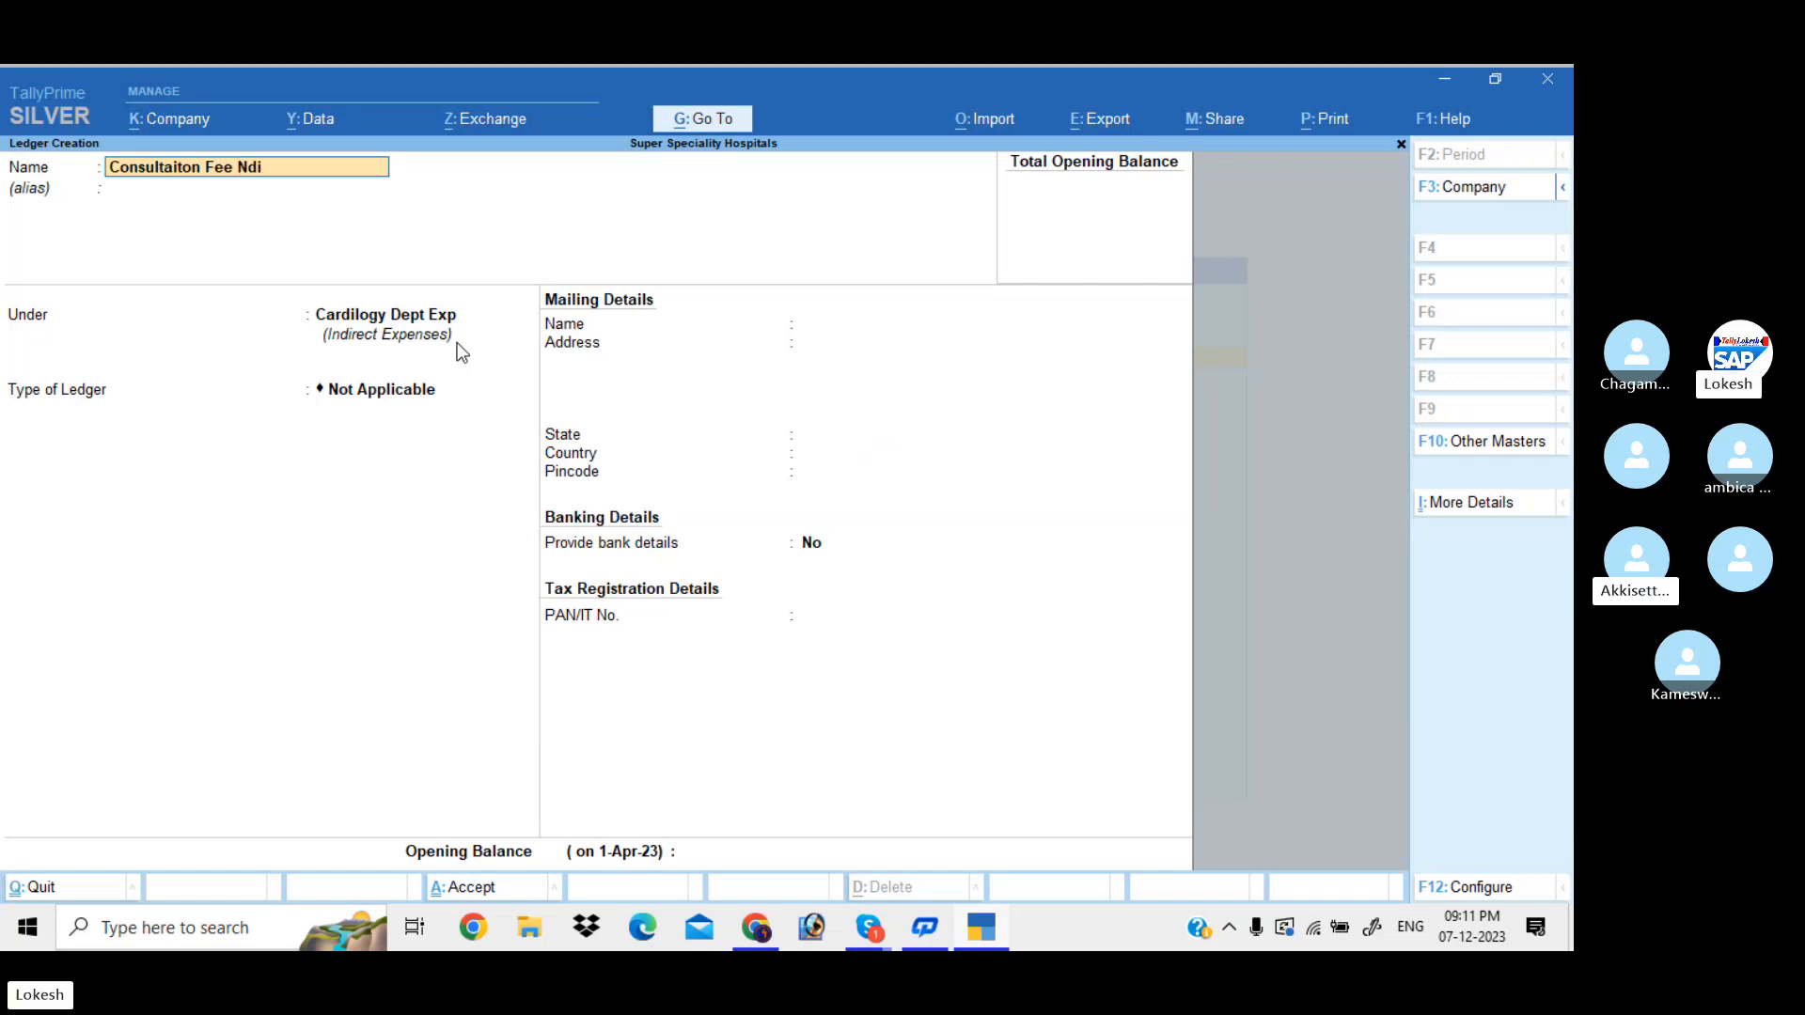
pyautogui.press('Return')
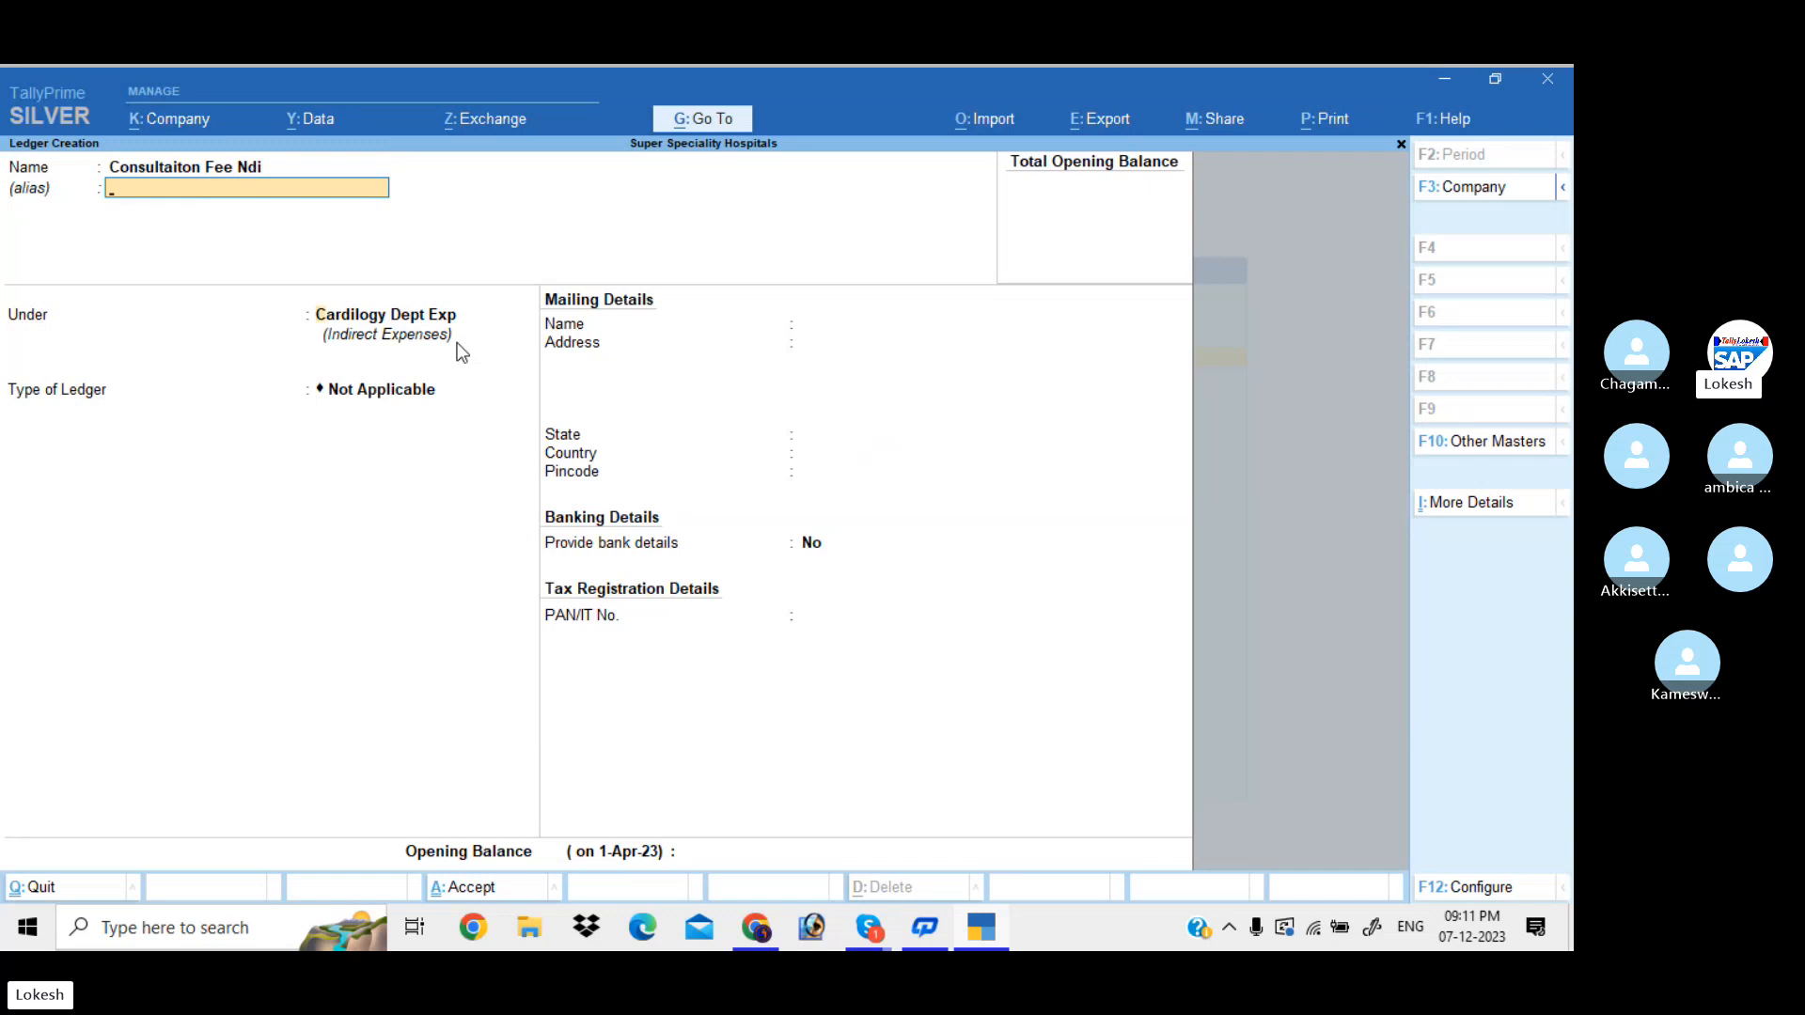
pyautogui.press('Return')
pyautogui.write('Ne')
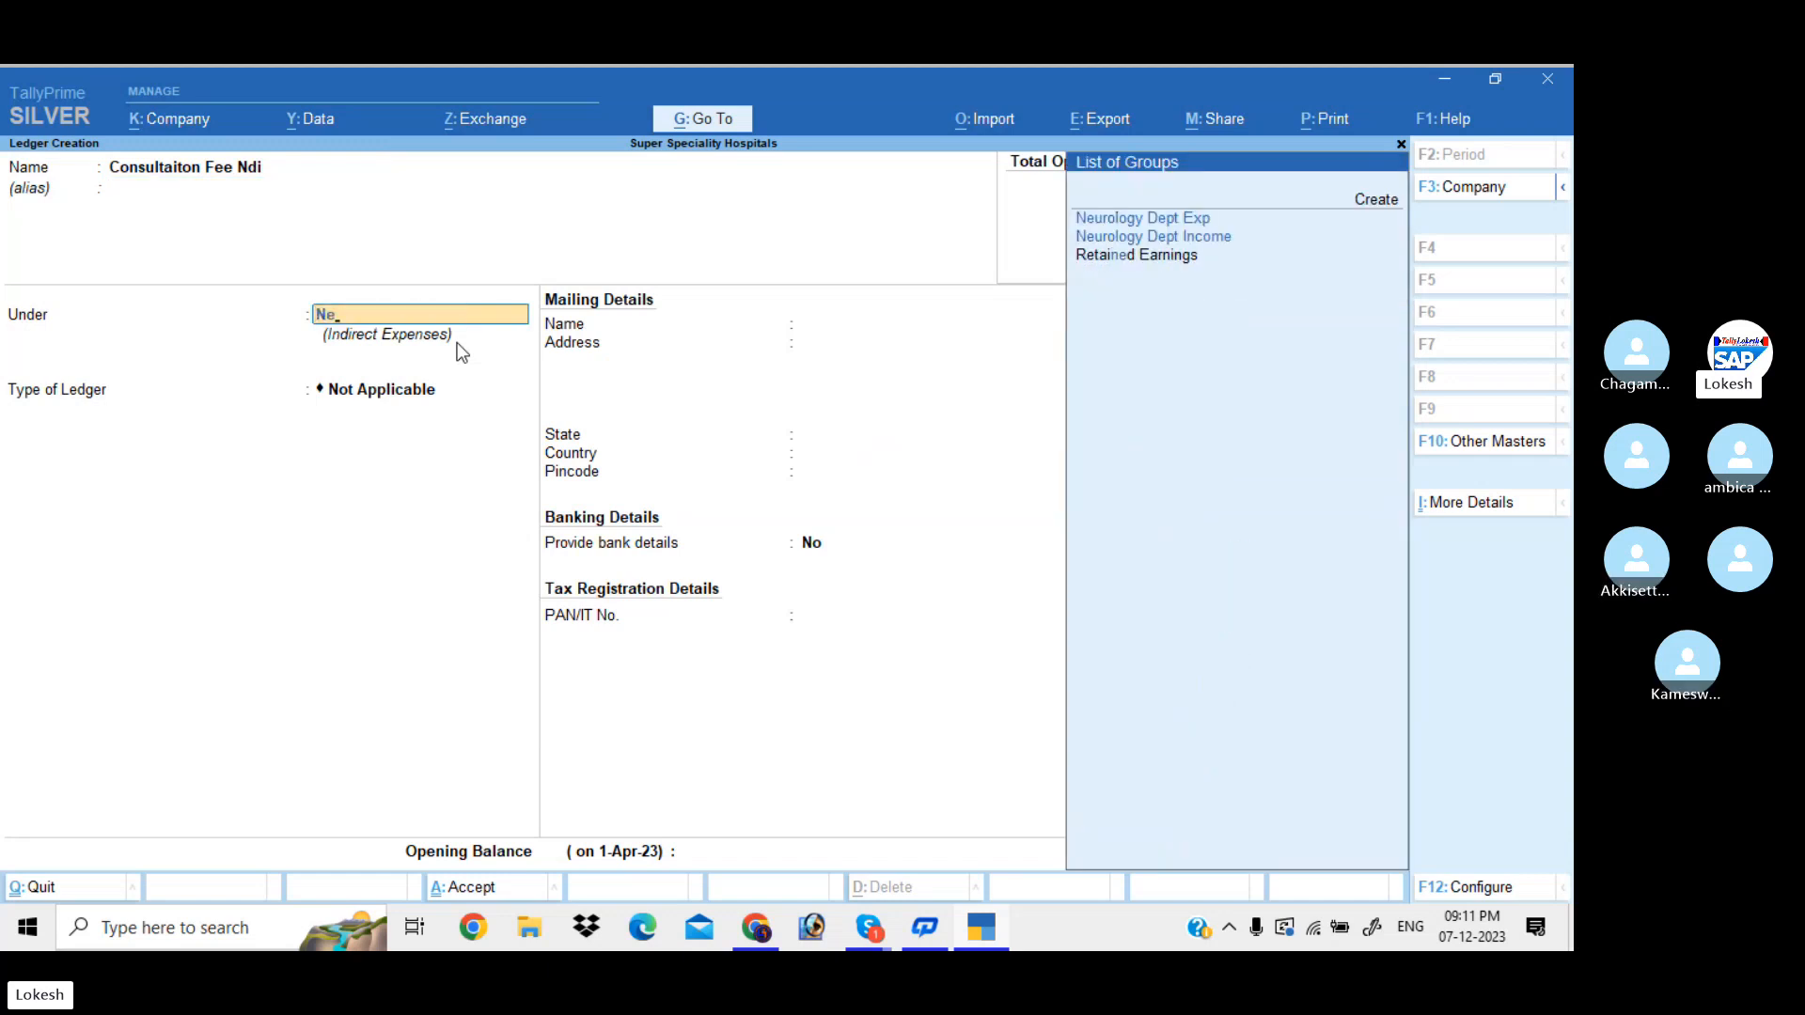
pyautogui.press('Down')
pyautogui.press('Return')
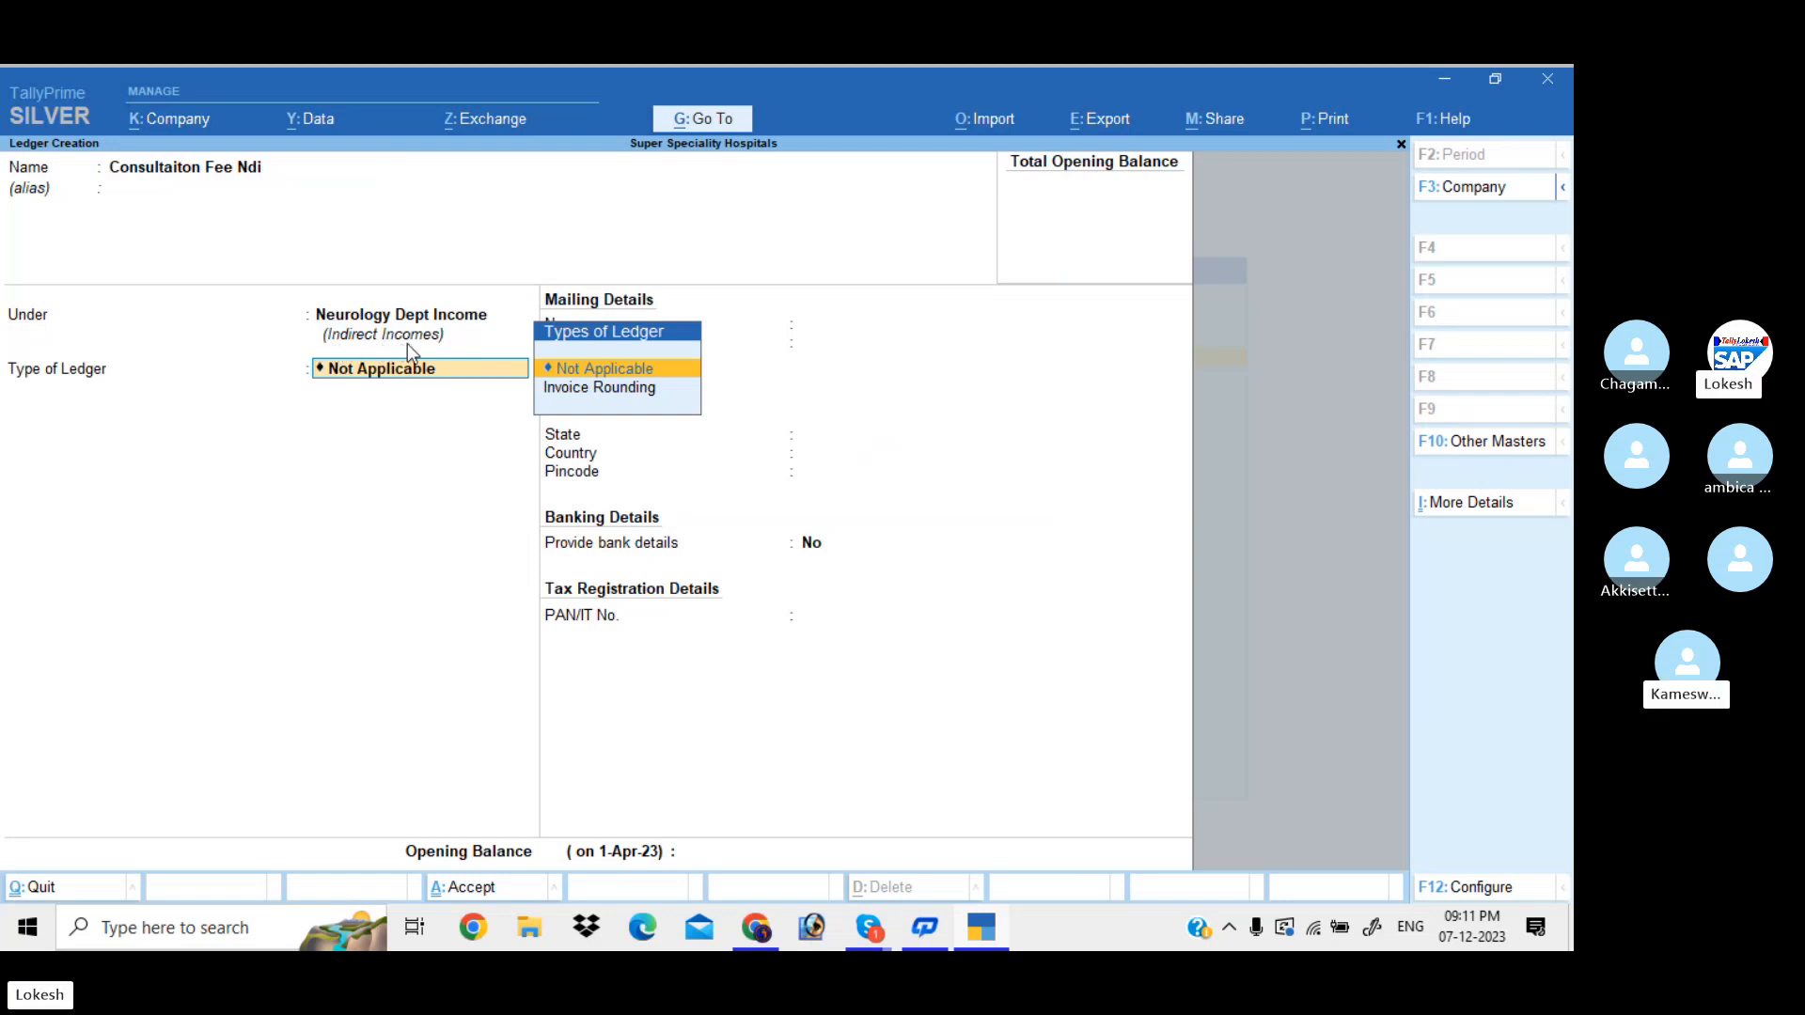
# Step: Keep the Consultaiton Fee Ndi ledger's type as Not Applicable with no opening balance, and save the ledger
pyautogui.press('Return')
pyautogui.press('Return')
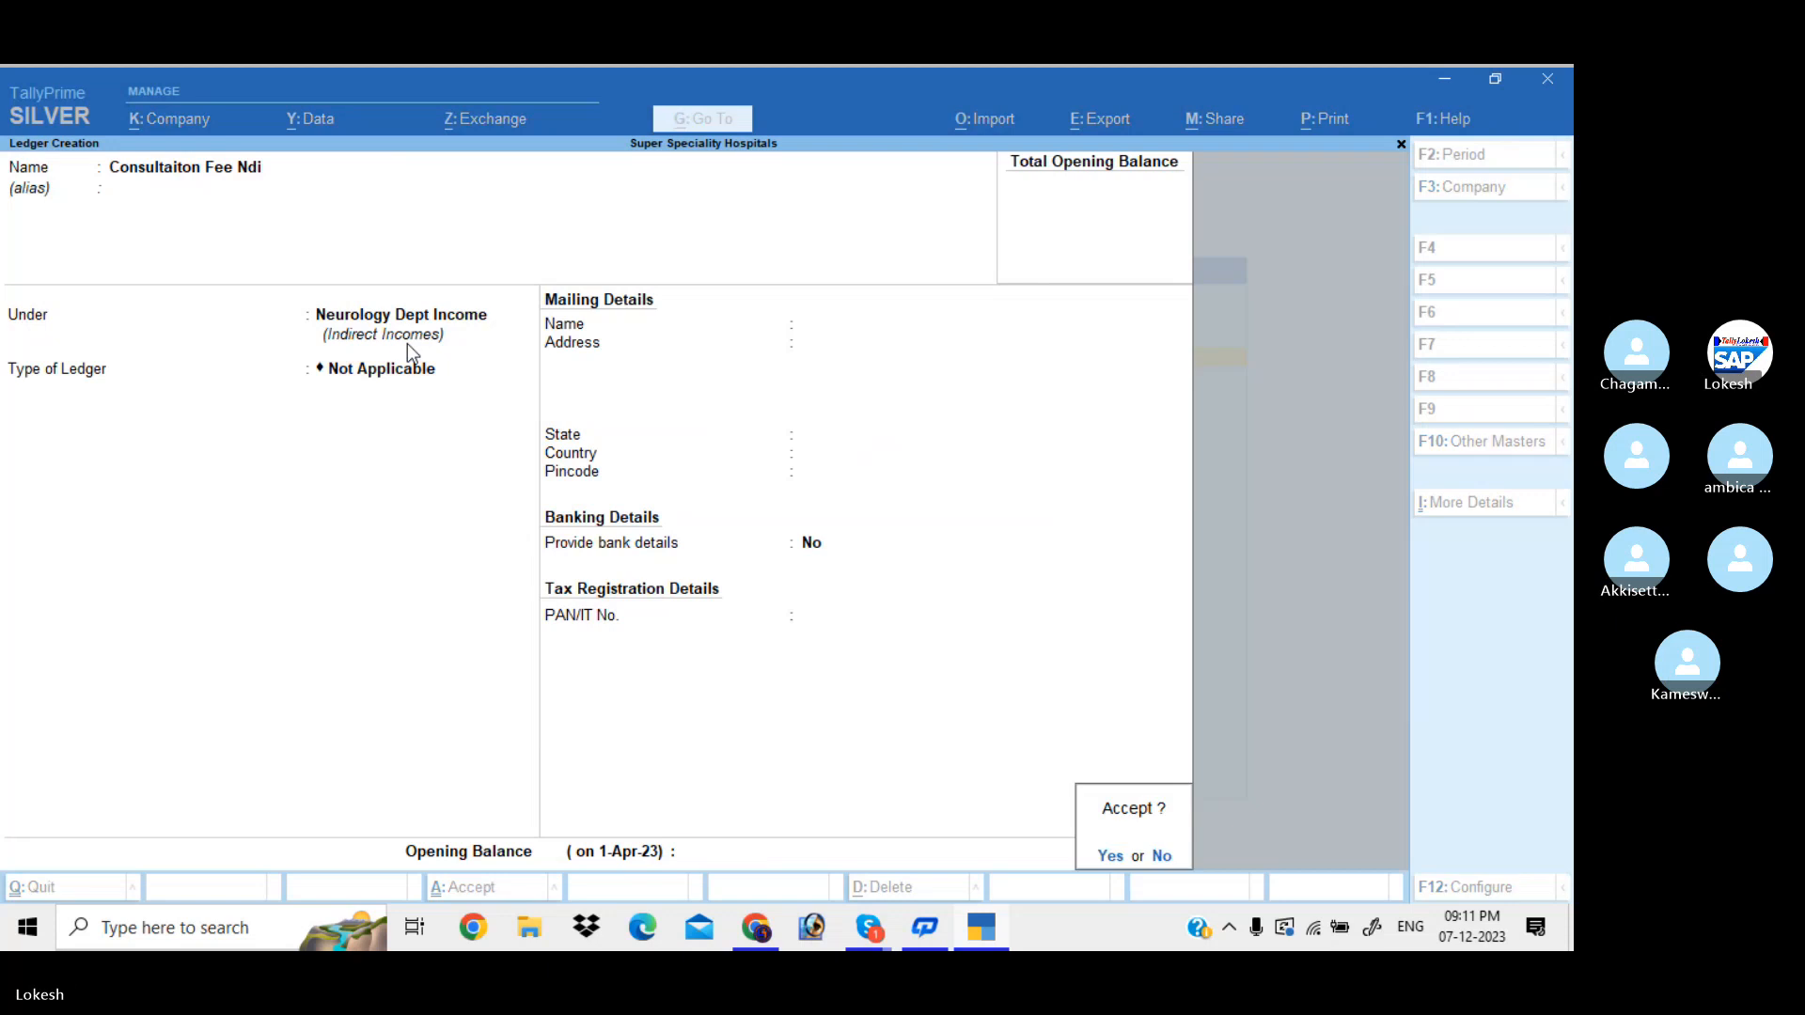
pyautogui.press('Return')
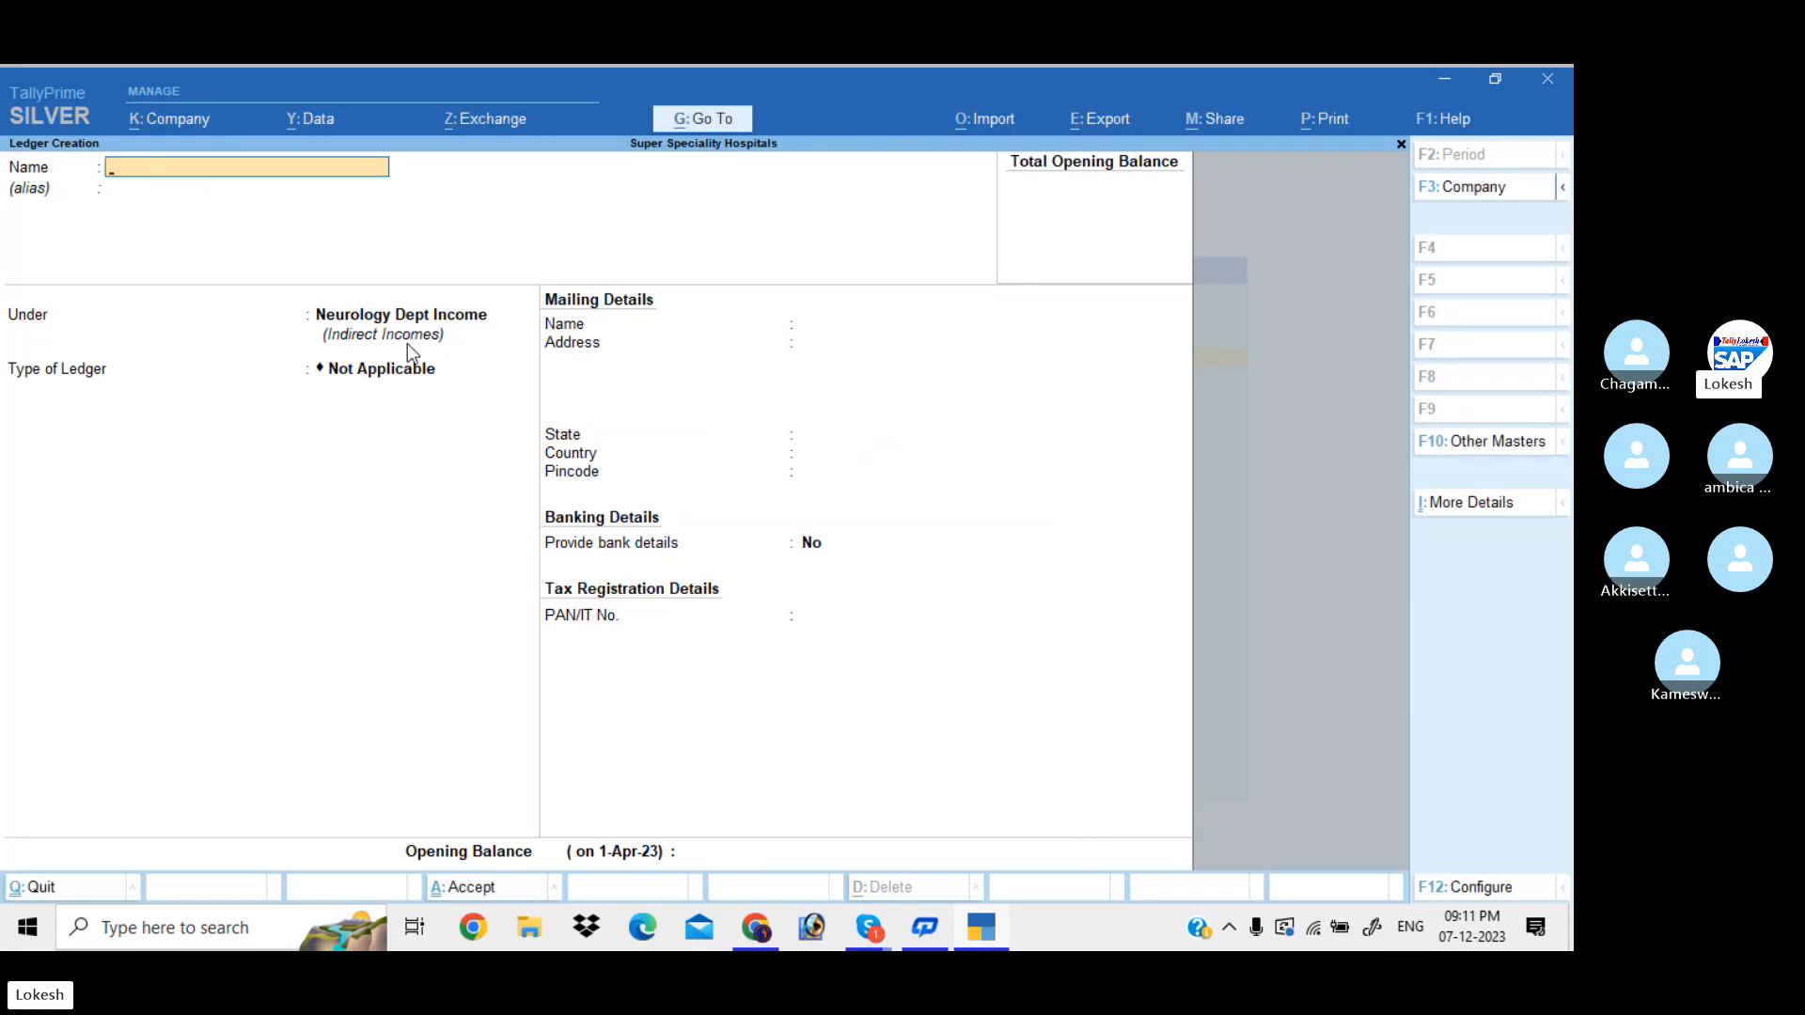
# Step: Create a ledger named Lab Fee Ndi under Neurology Dept Income with the default details, and save it
pyautogui.write('Lab Fee Ndi')
pyautogui.press('Return')
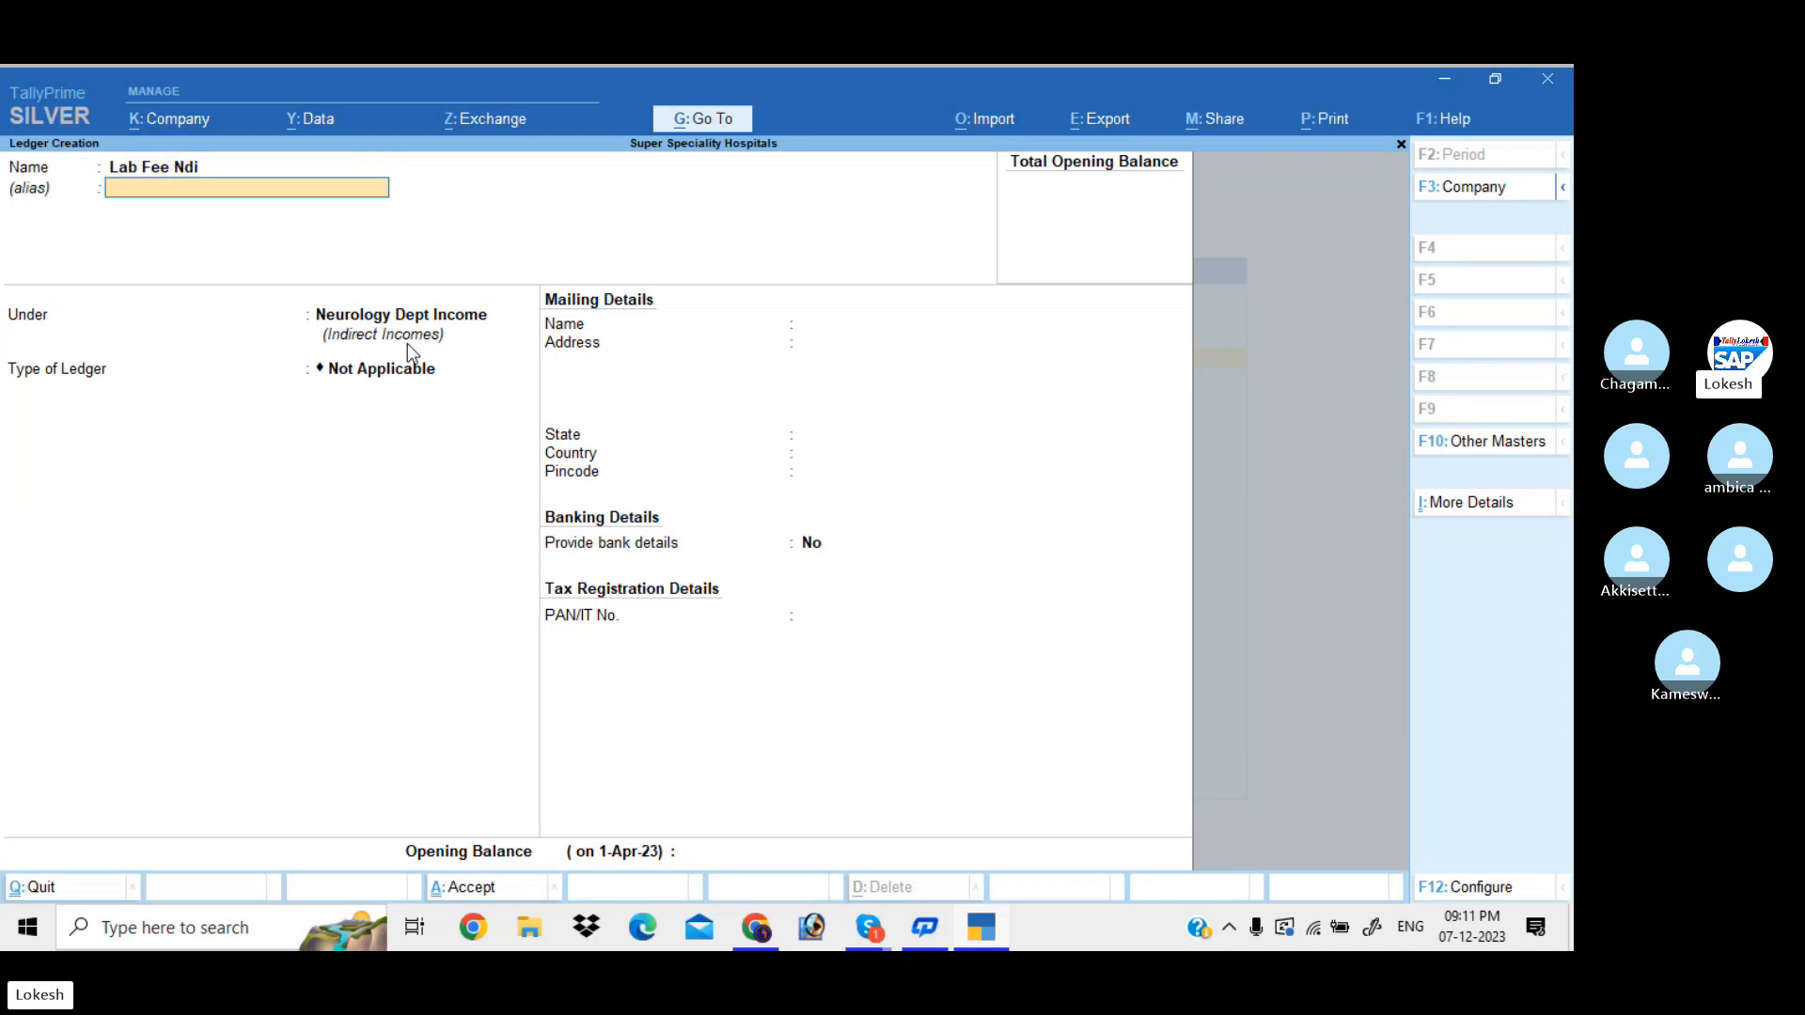
pyautogui.press('Return')
pyautogui.press('Return')
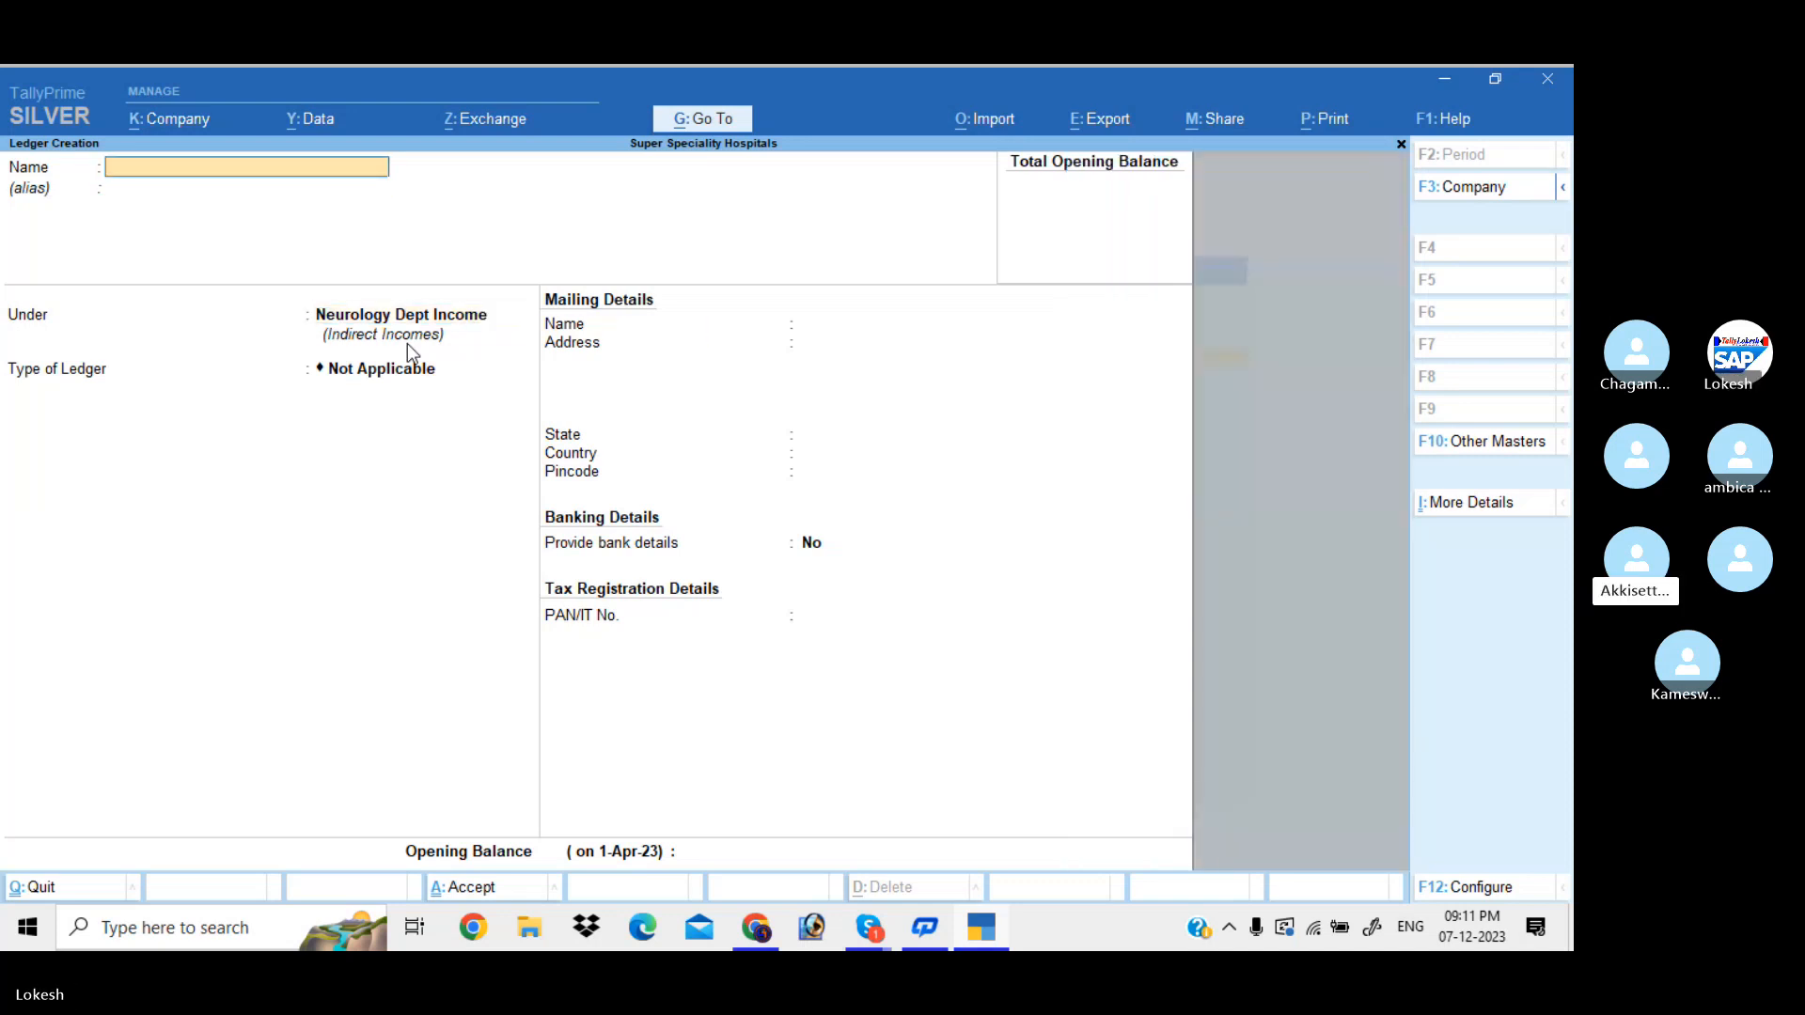
# Step: Create a ledger named Operation Fee Ndi under Neurology Dept Income with the default details, and save it
pyautogui.write('peration Fee')
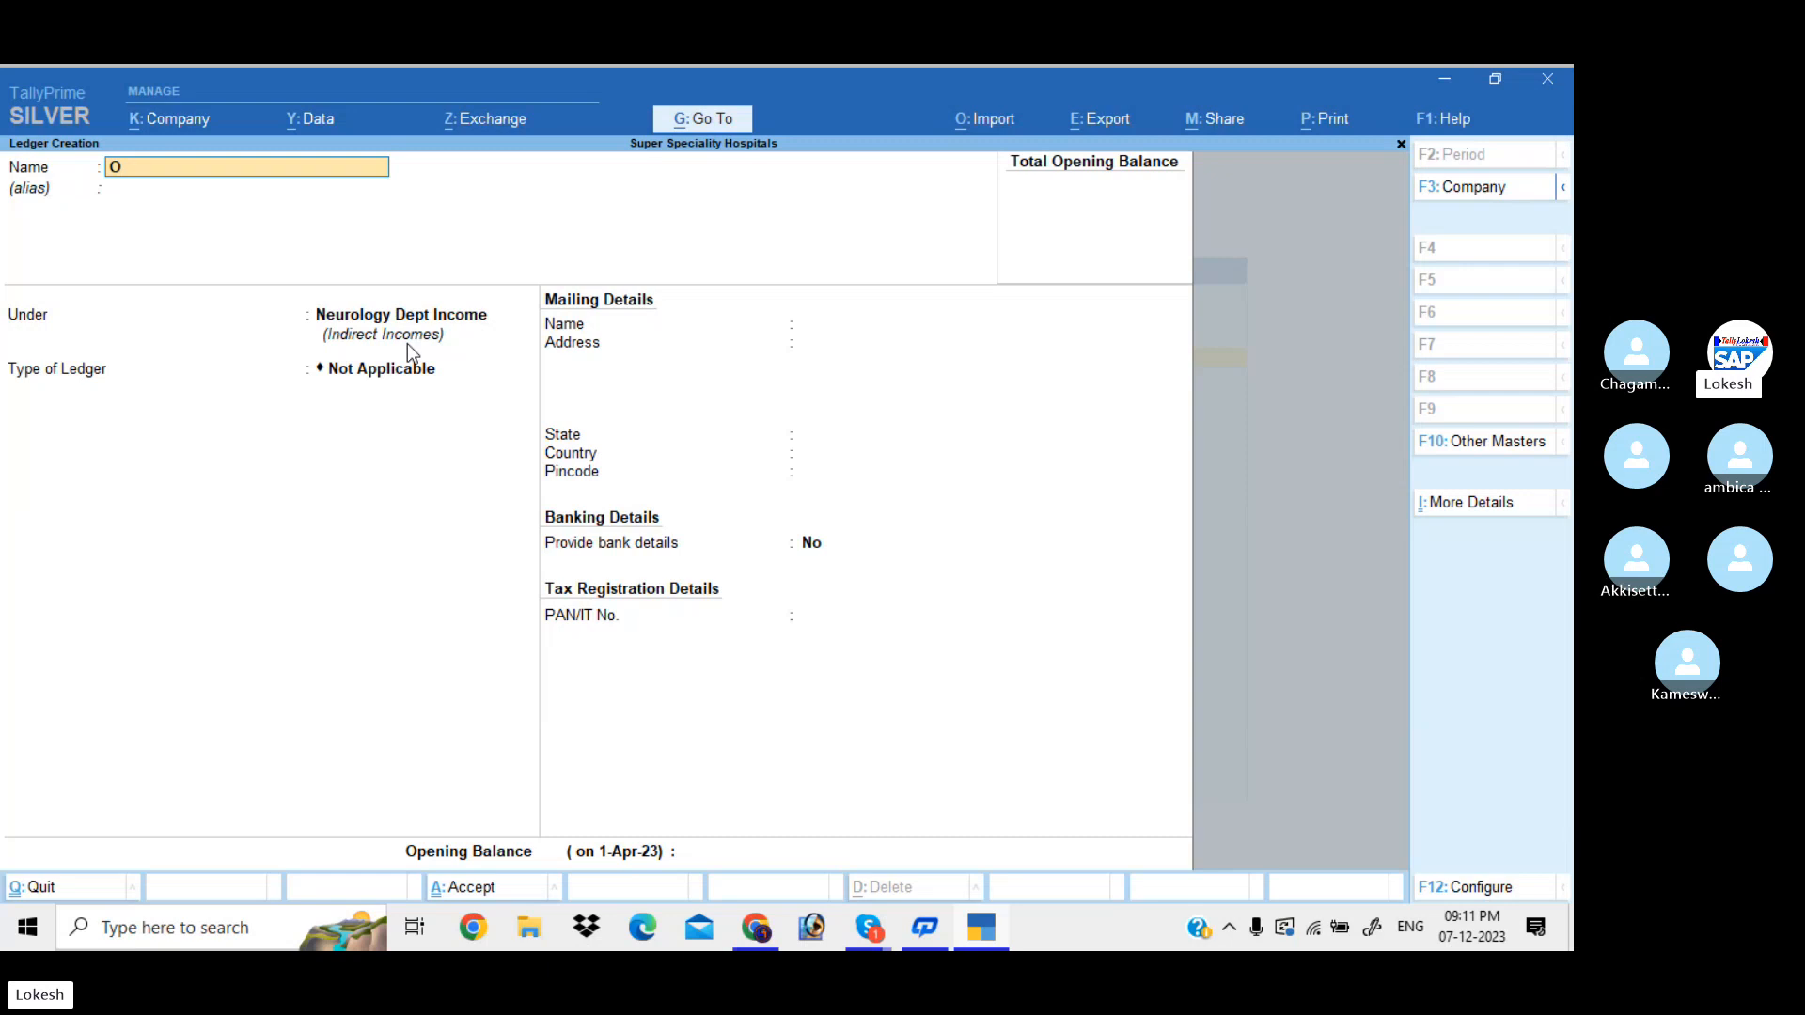
pyautogui.write(' Ndi')
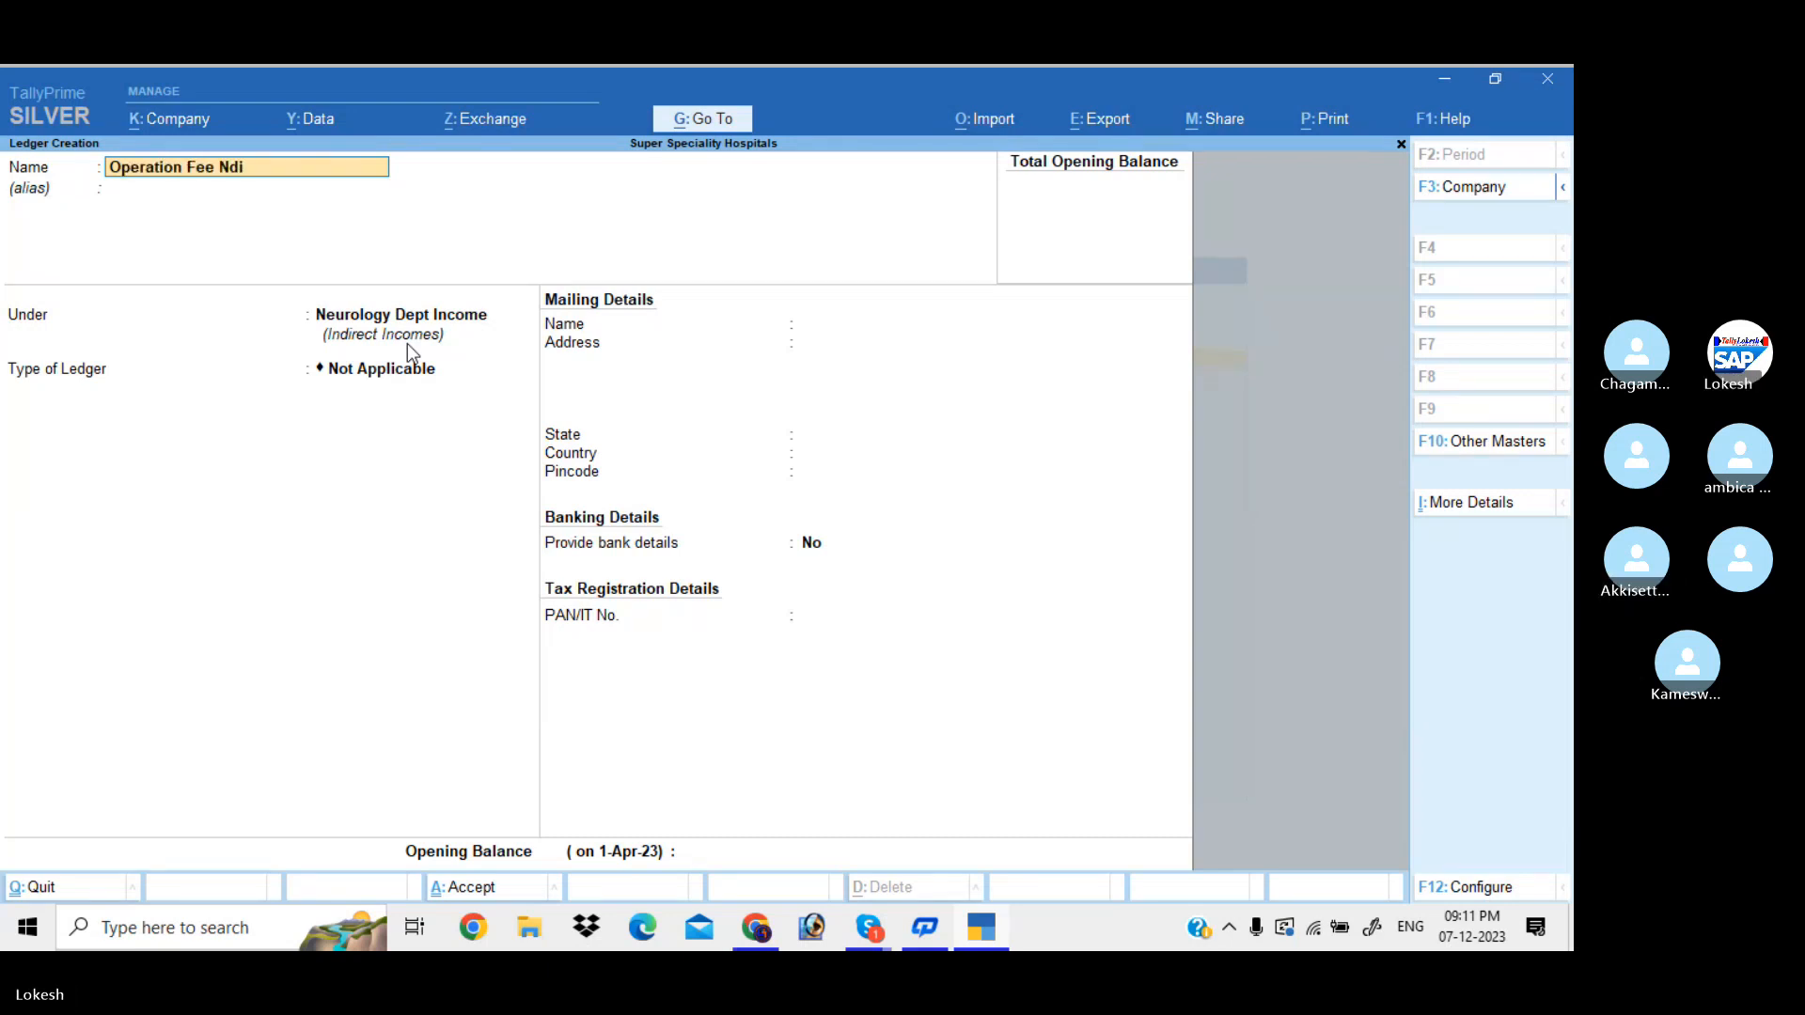
pyautogui.press('Return')
pyautogui.press('Return')
pyautogui.press('Return')
pyautogui.press('Return')
pyautogui.press('Return')
pyautogui.press('Return')
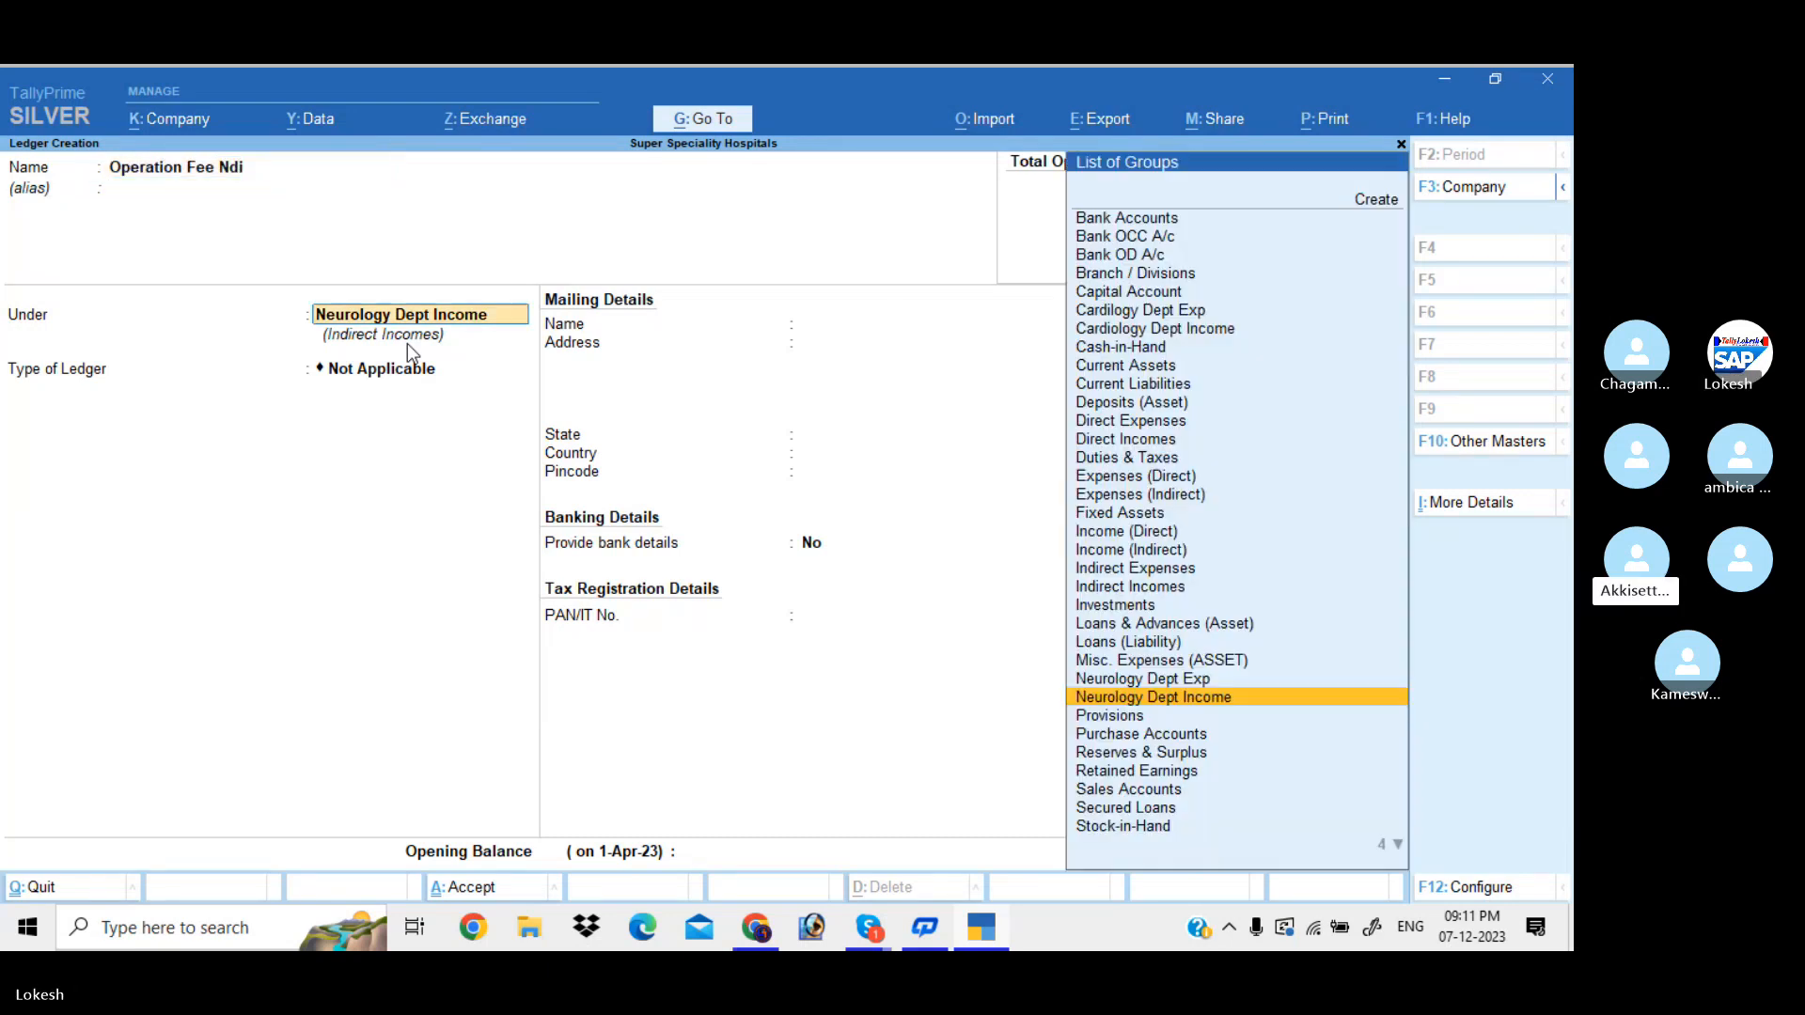
# Step: Create a ledger named Medicines Ndi under Neurology Dept Income with the default details, and save it
pyautogui.write('M')
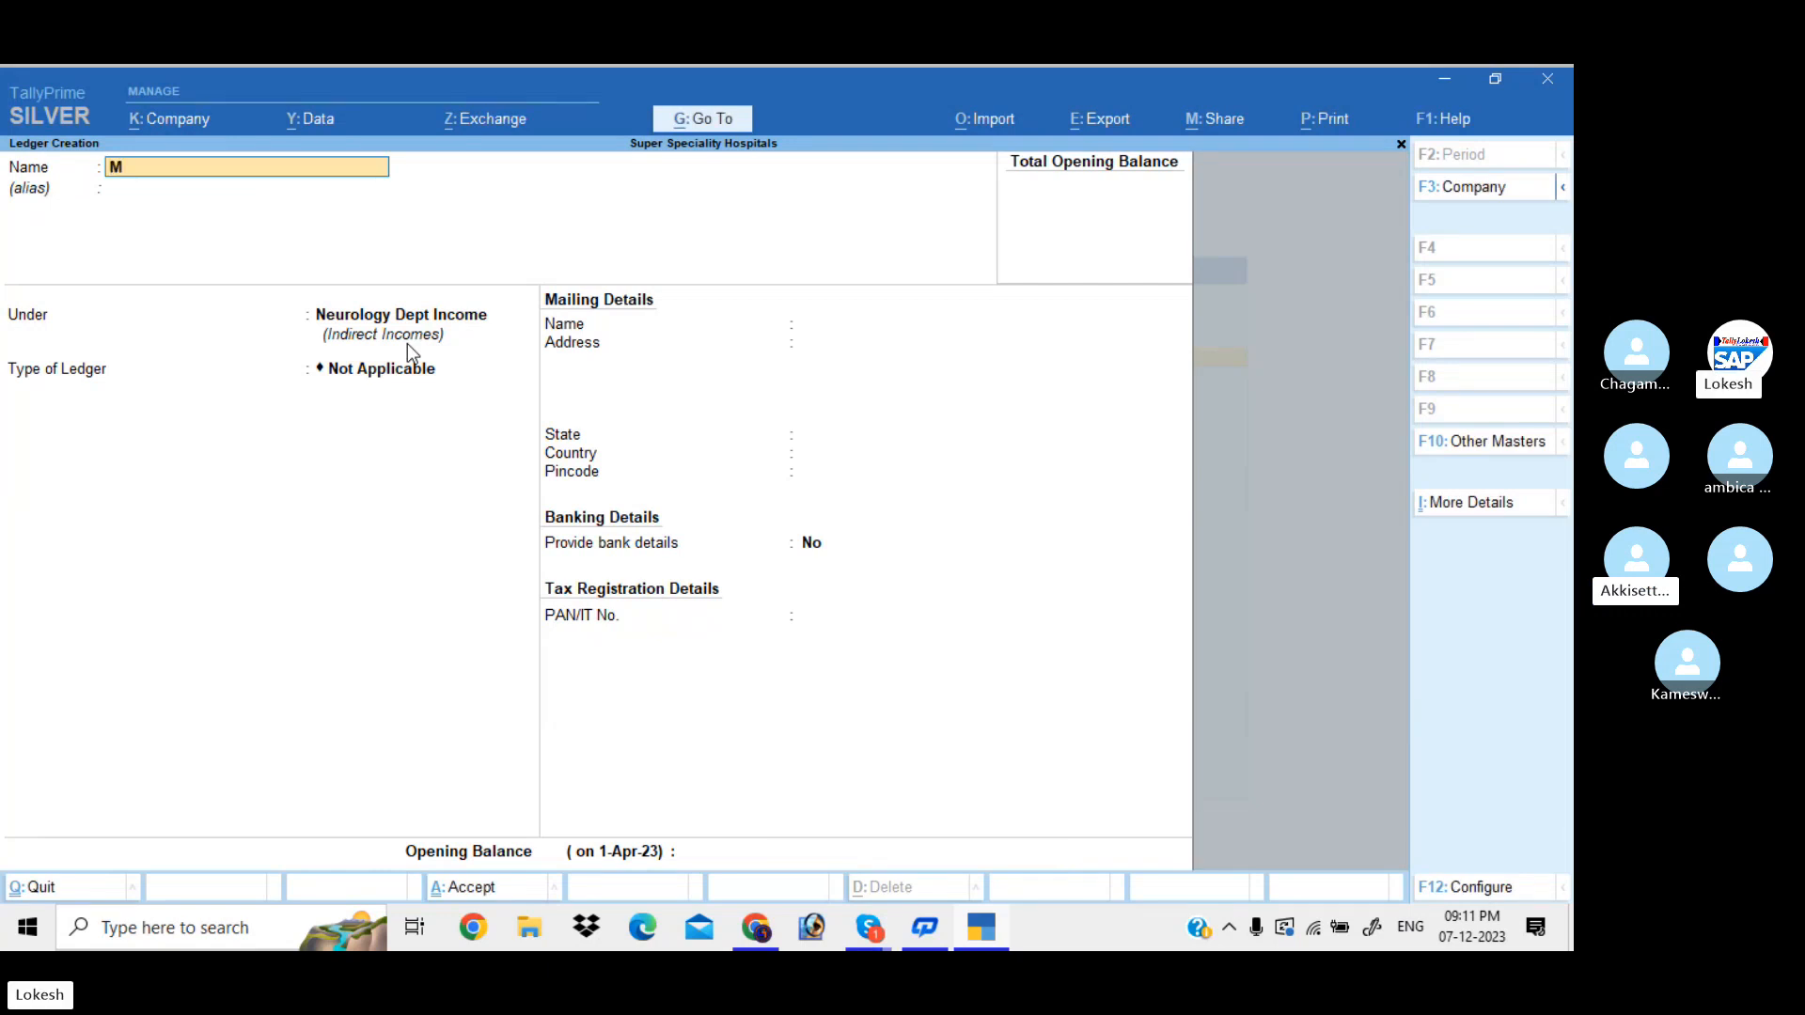
pyautogui.write('edicines Ndi')
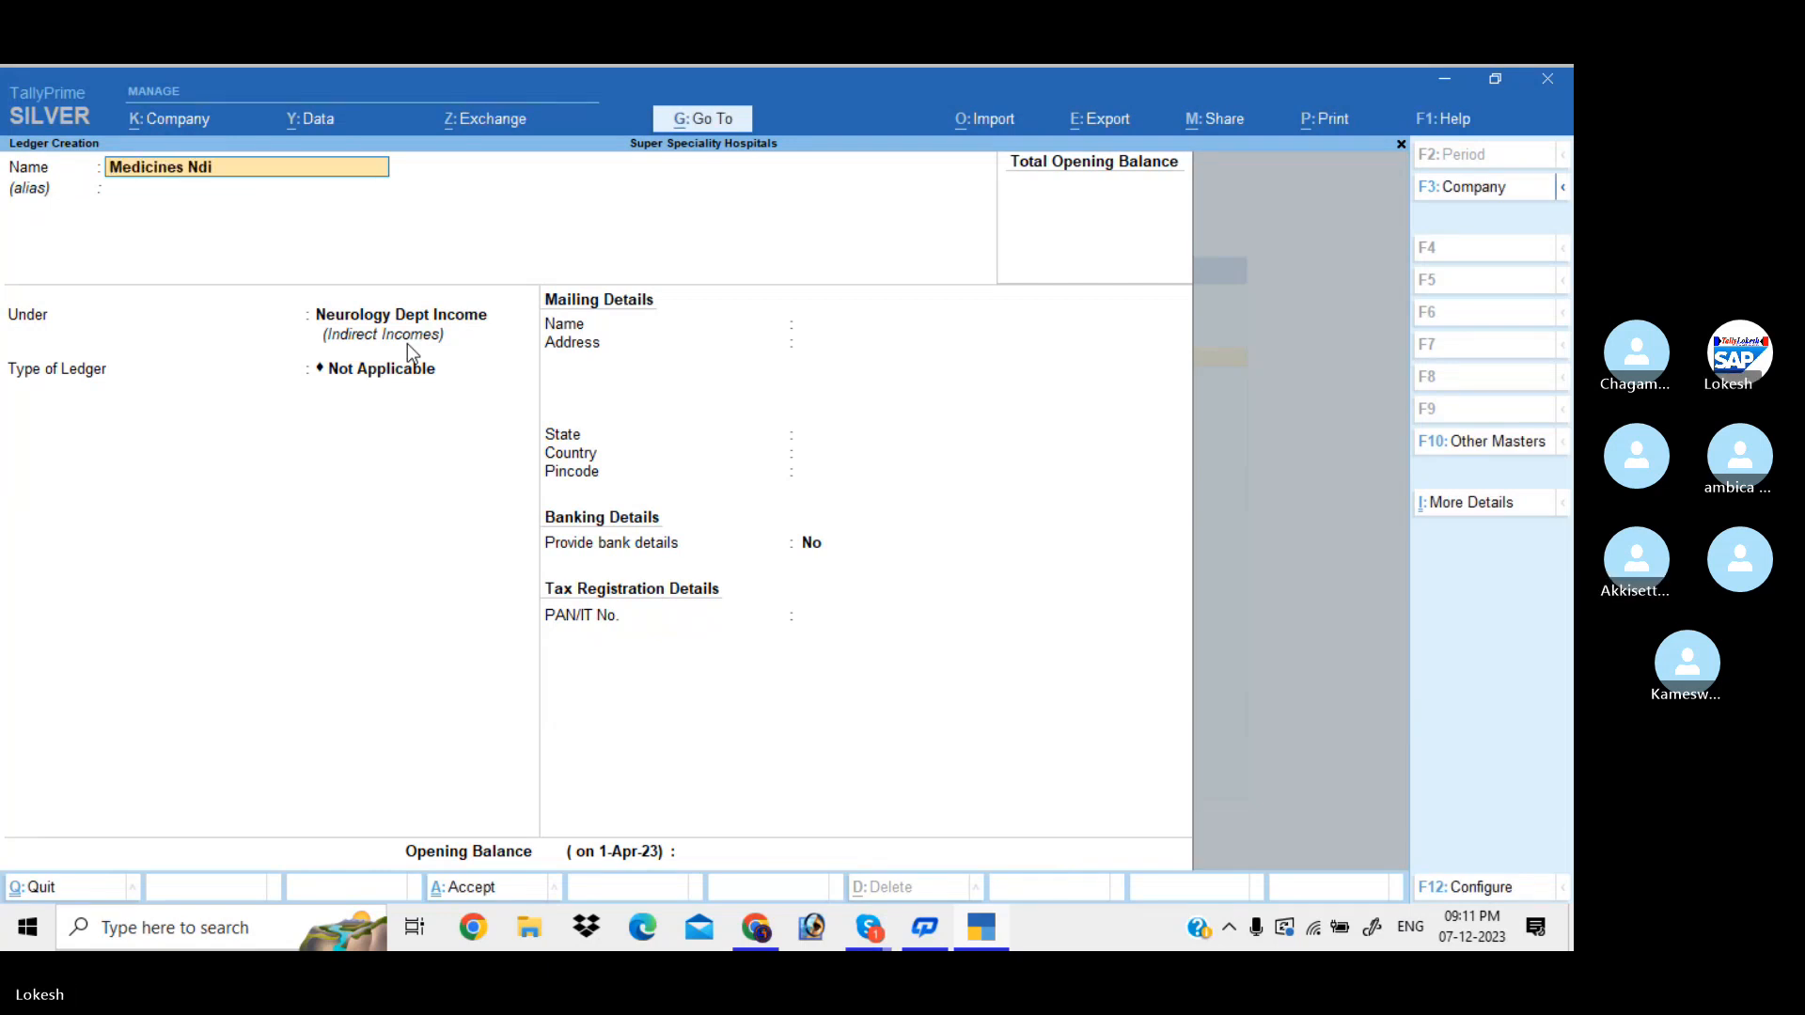
pyautogui.press('Return')
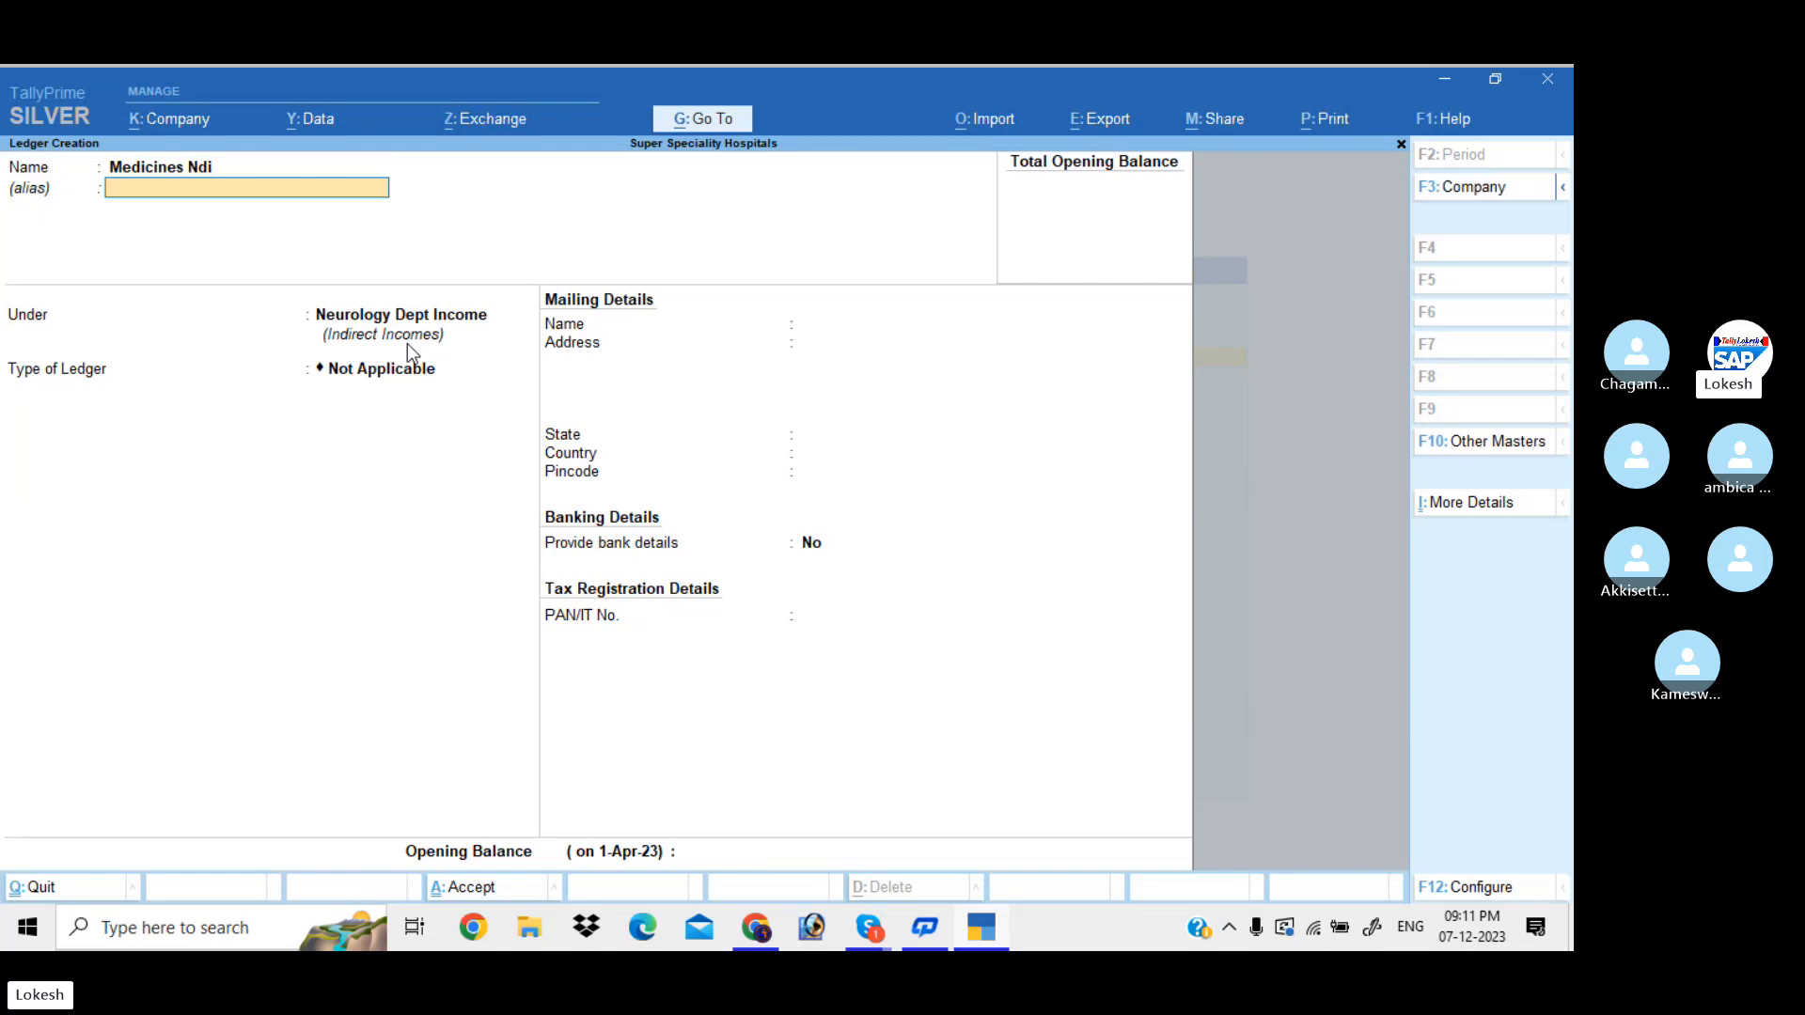
pyautogui.press('Return')
pyautogui.press('Return')
pyautogui.press('Return')
pyautogui.press('Return')
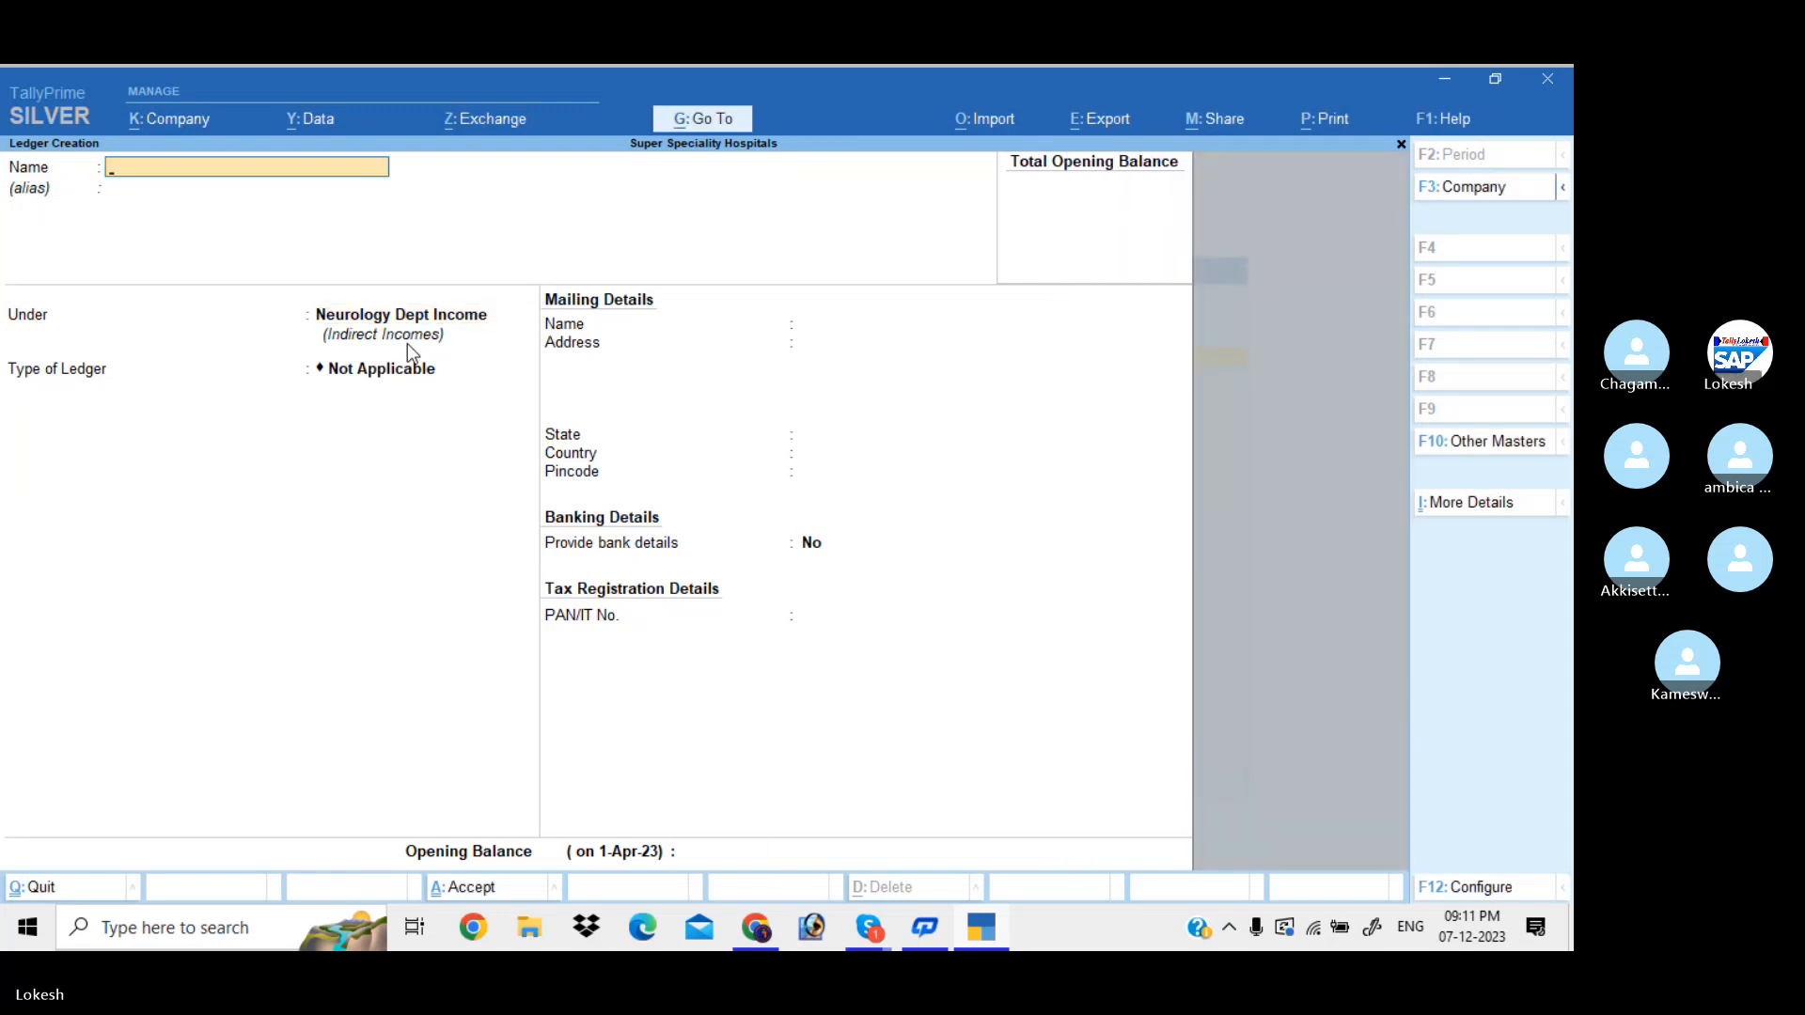
# Step: Create a ledger named Doctors Fee Cdi, place it under Cardiology Dept Income with no opening balance, and save it
pyautogui.write('Doctors Fee Cdi')
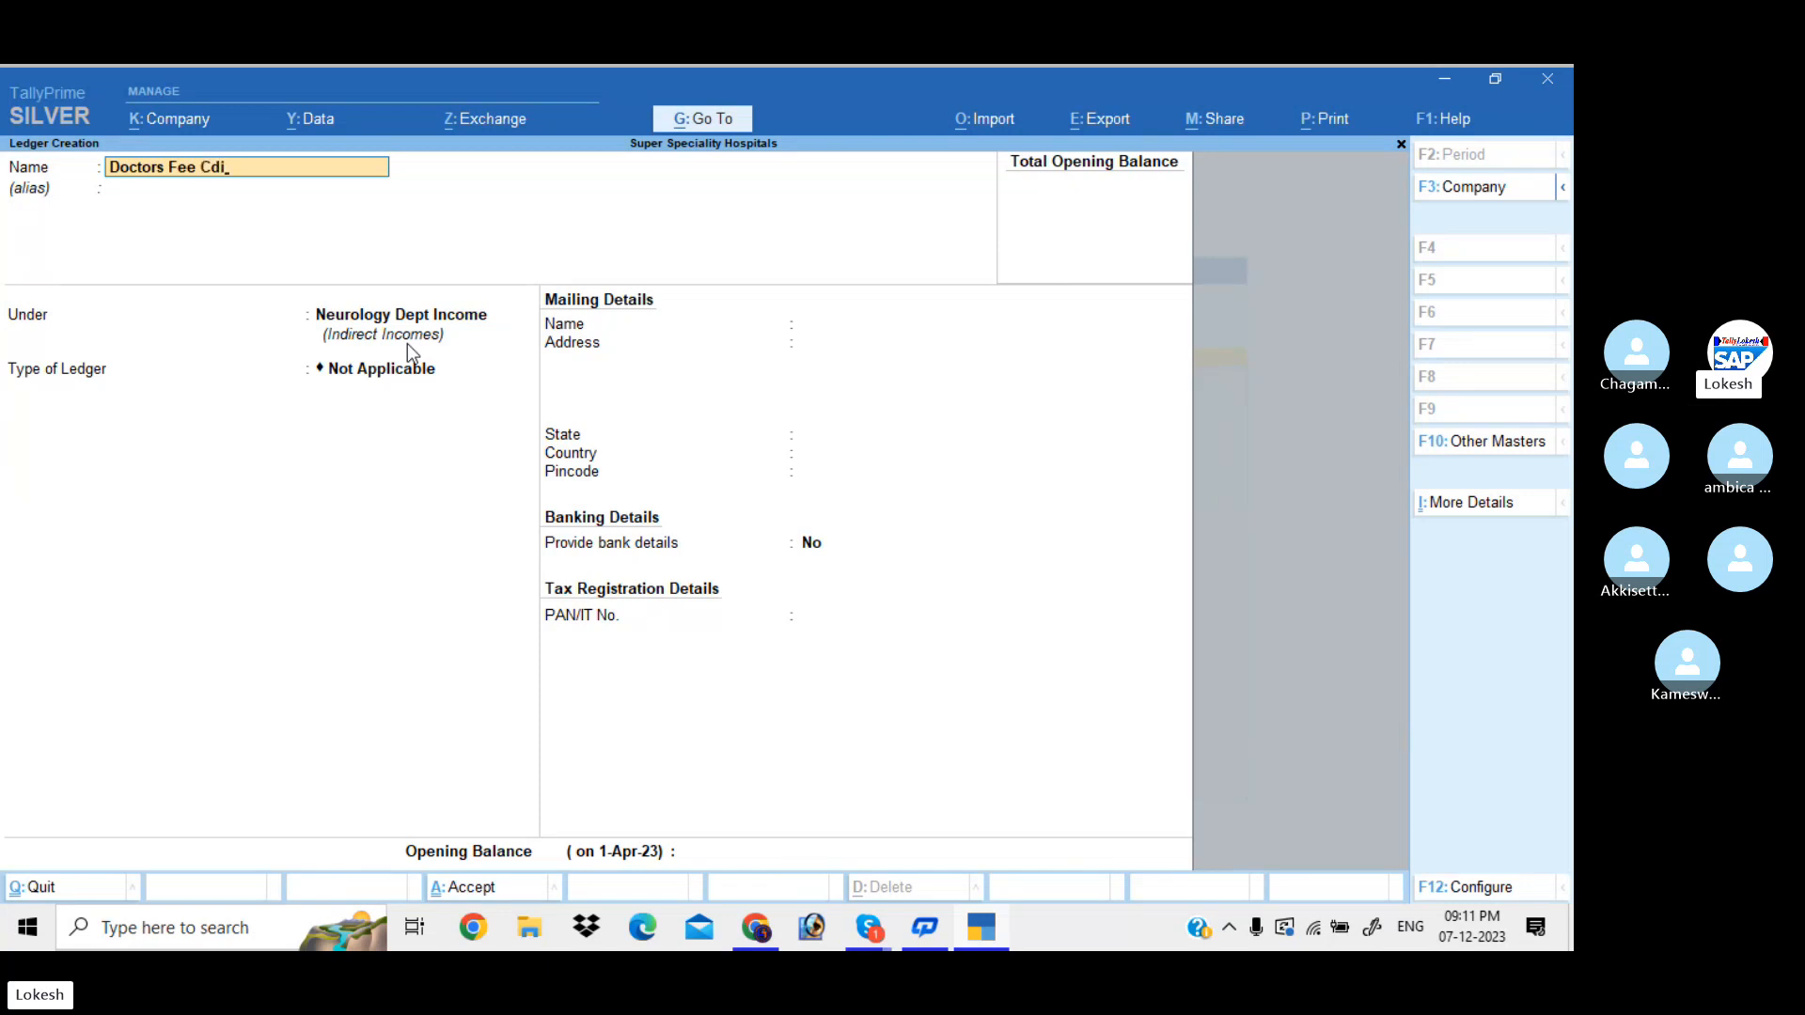
pyautogui.press('Return')
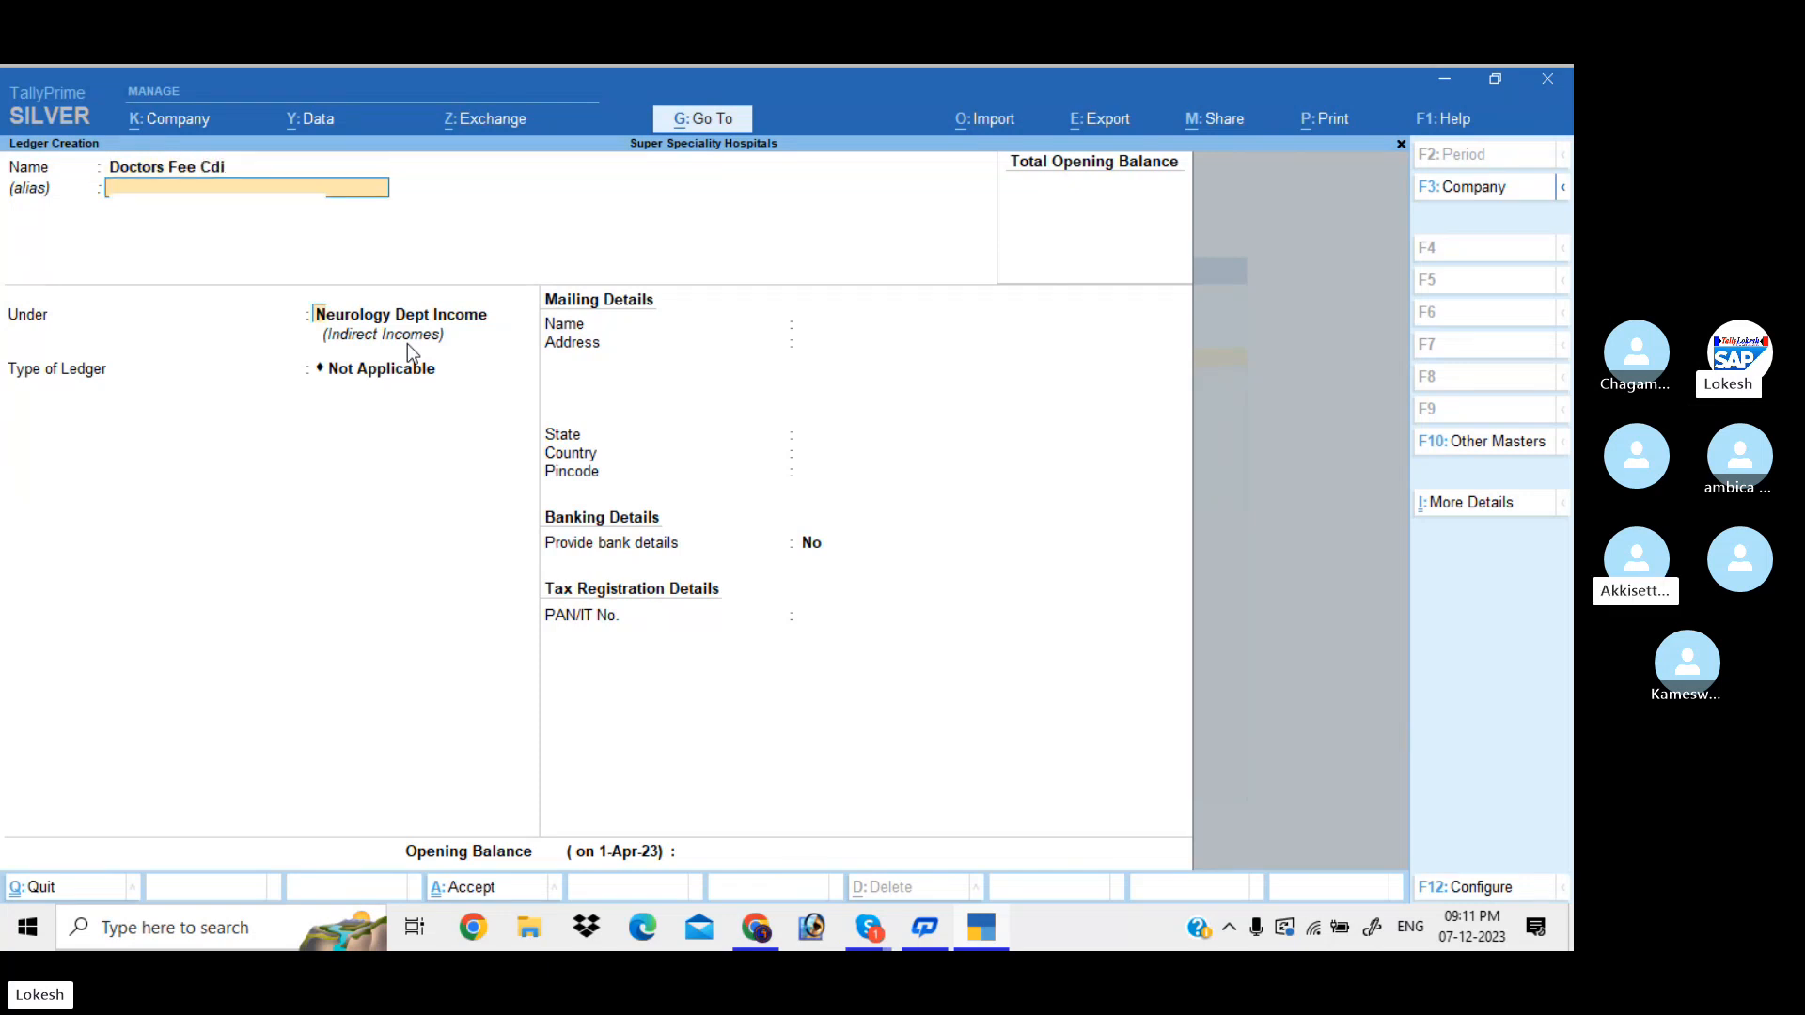
pyautogui.press('Return')
pyautogui.write('Ca')
pyautogui.press('Down')
pyautogui.press('Down')
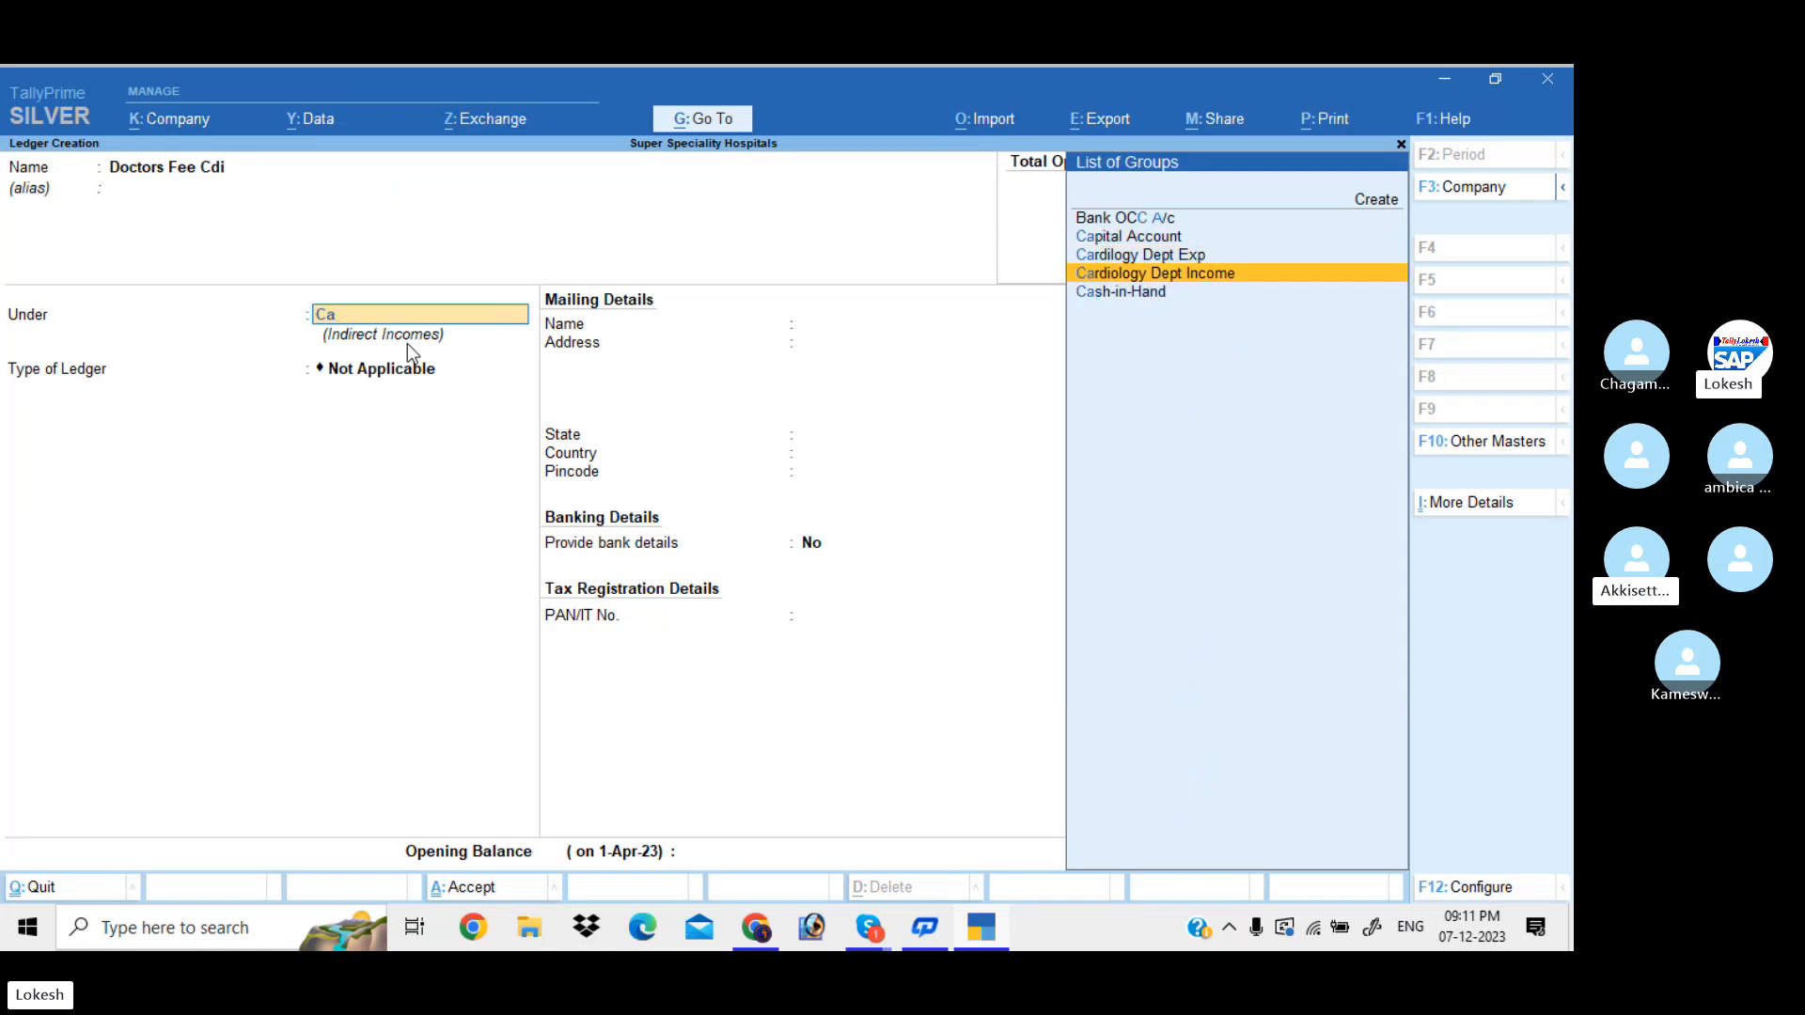
pyautogui.press('Return')
pyautogui.press('Return')
pyautogui.press('Return')
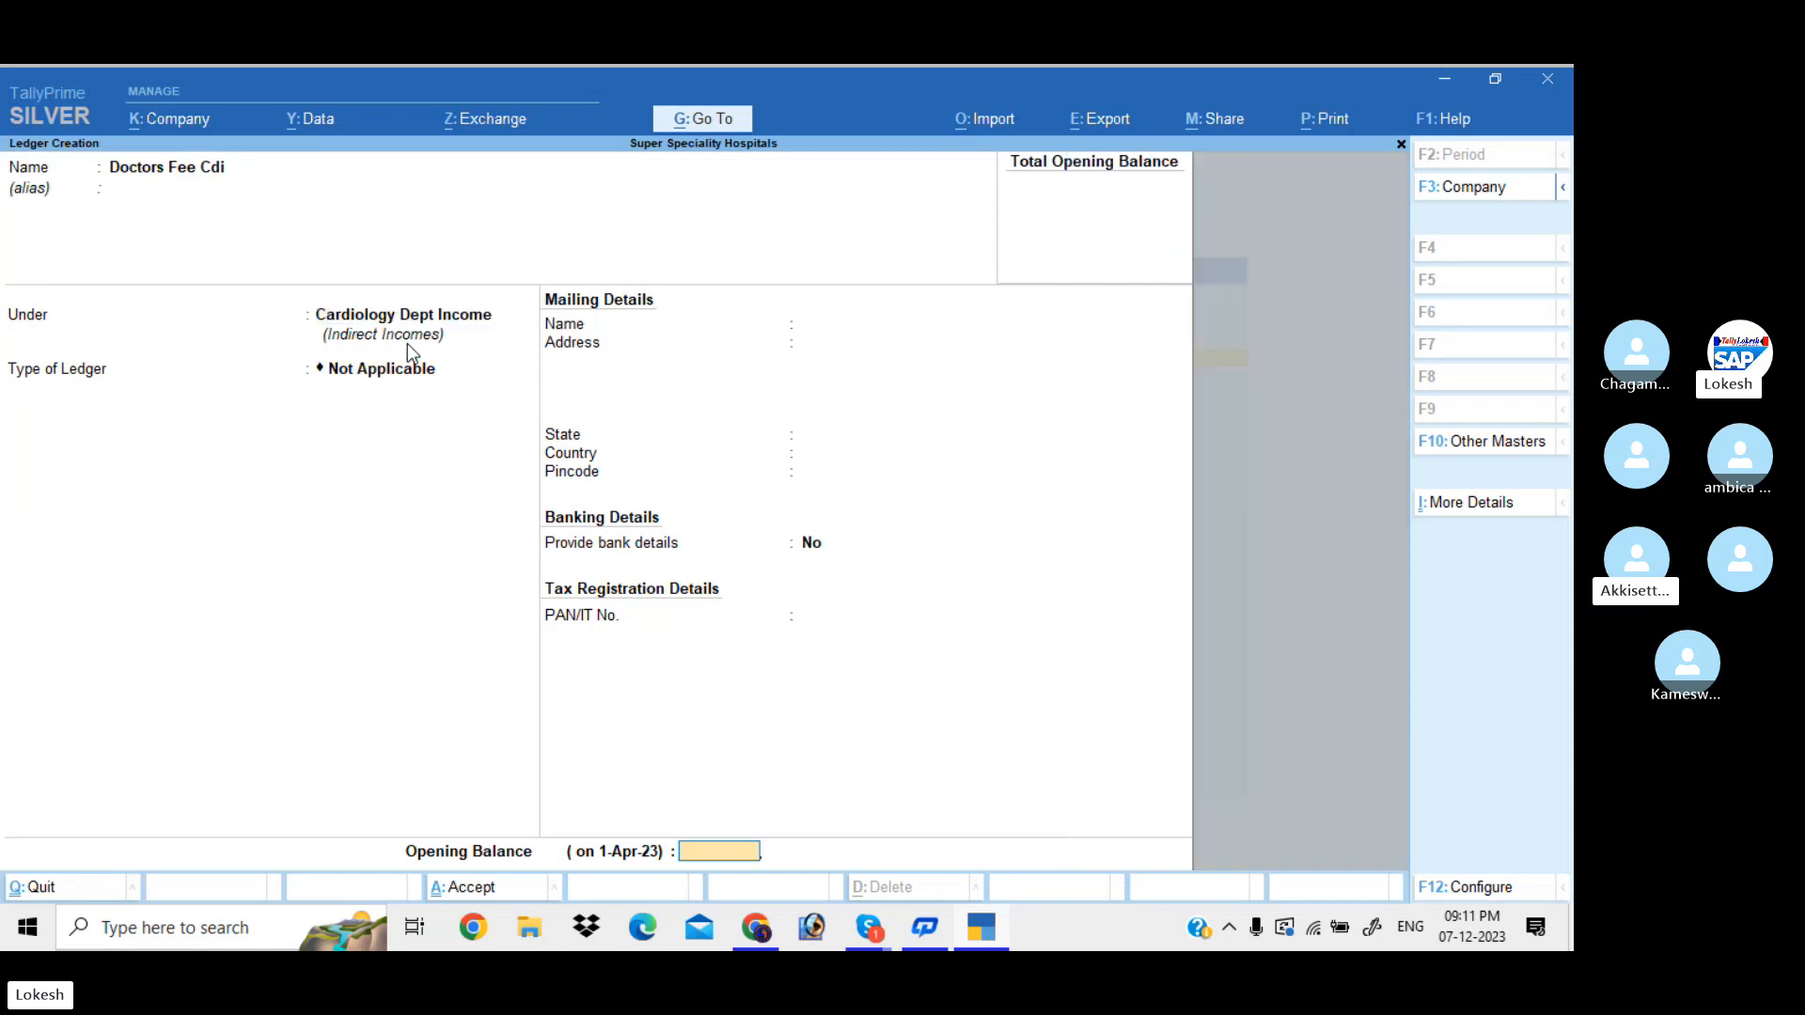
pyautogui.press('Return')
pyautogui.press('Return')
# Step: Create a ledger named Lab Fee Cdi under Cardiology Dept Income with the default details, and save it
pyautogui.write('L')
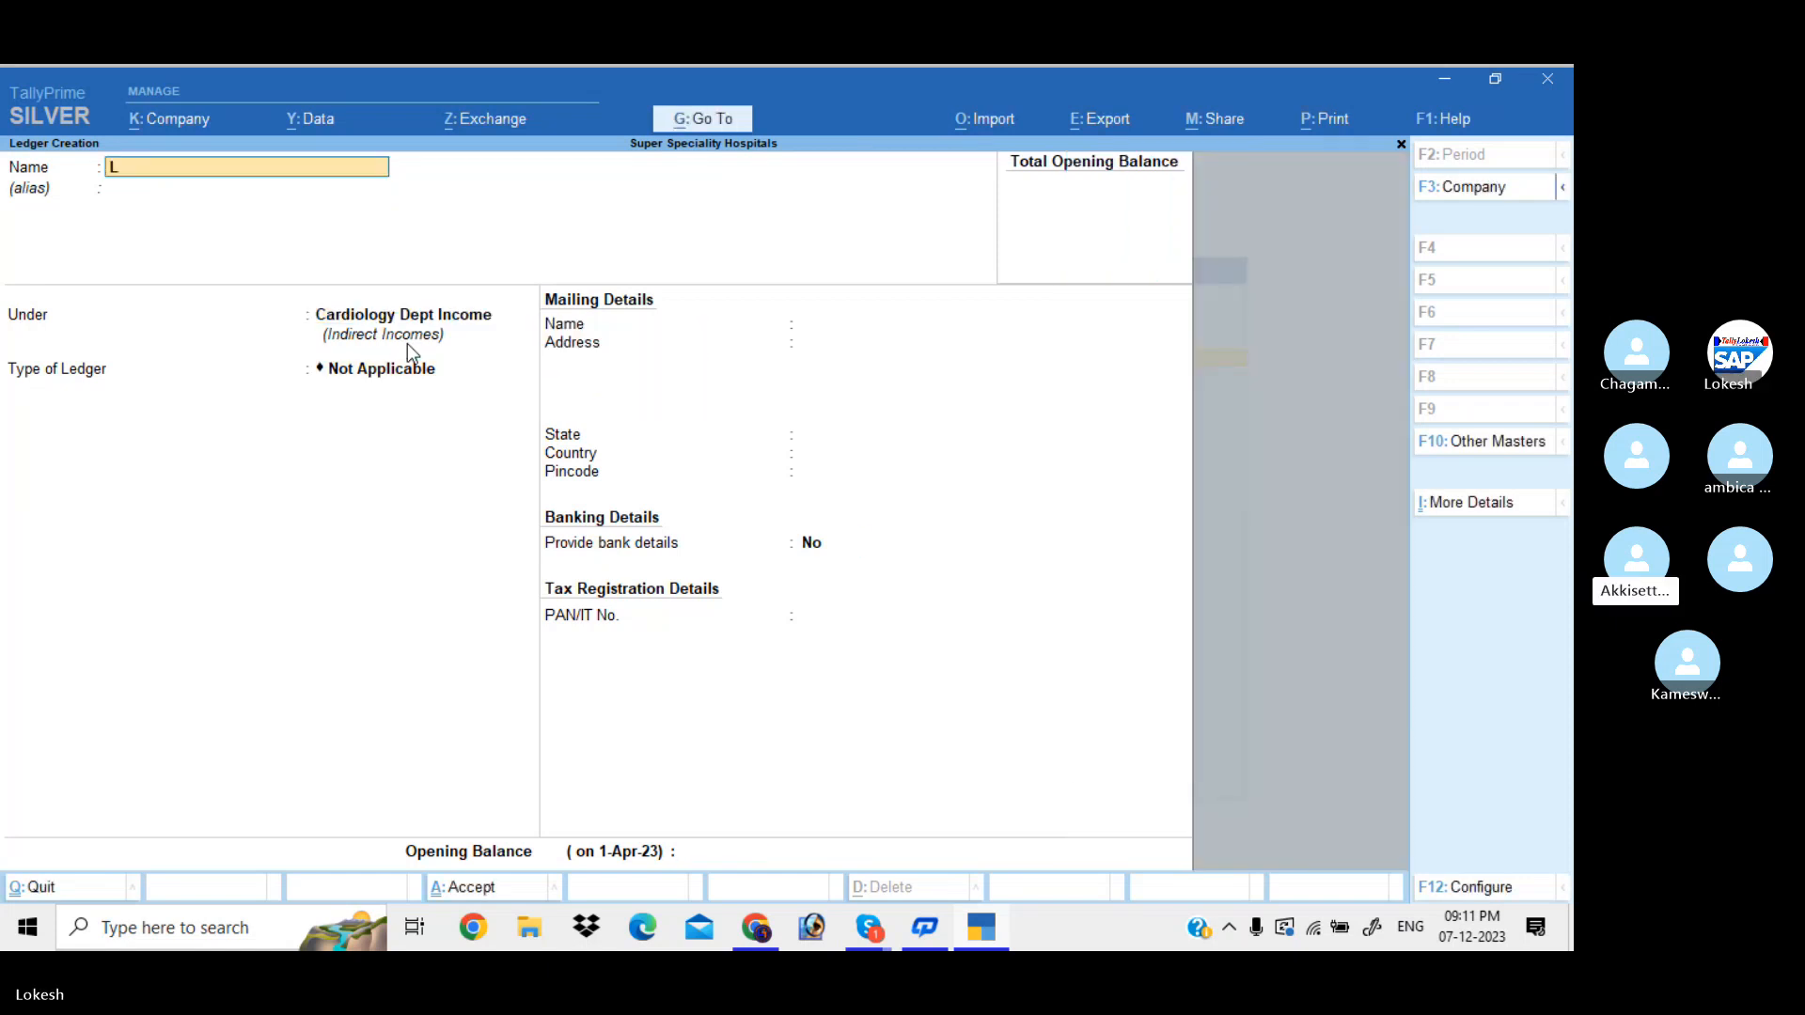
pyautogui.write('ab Fee Cdi')
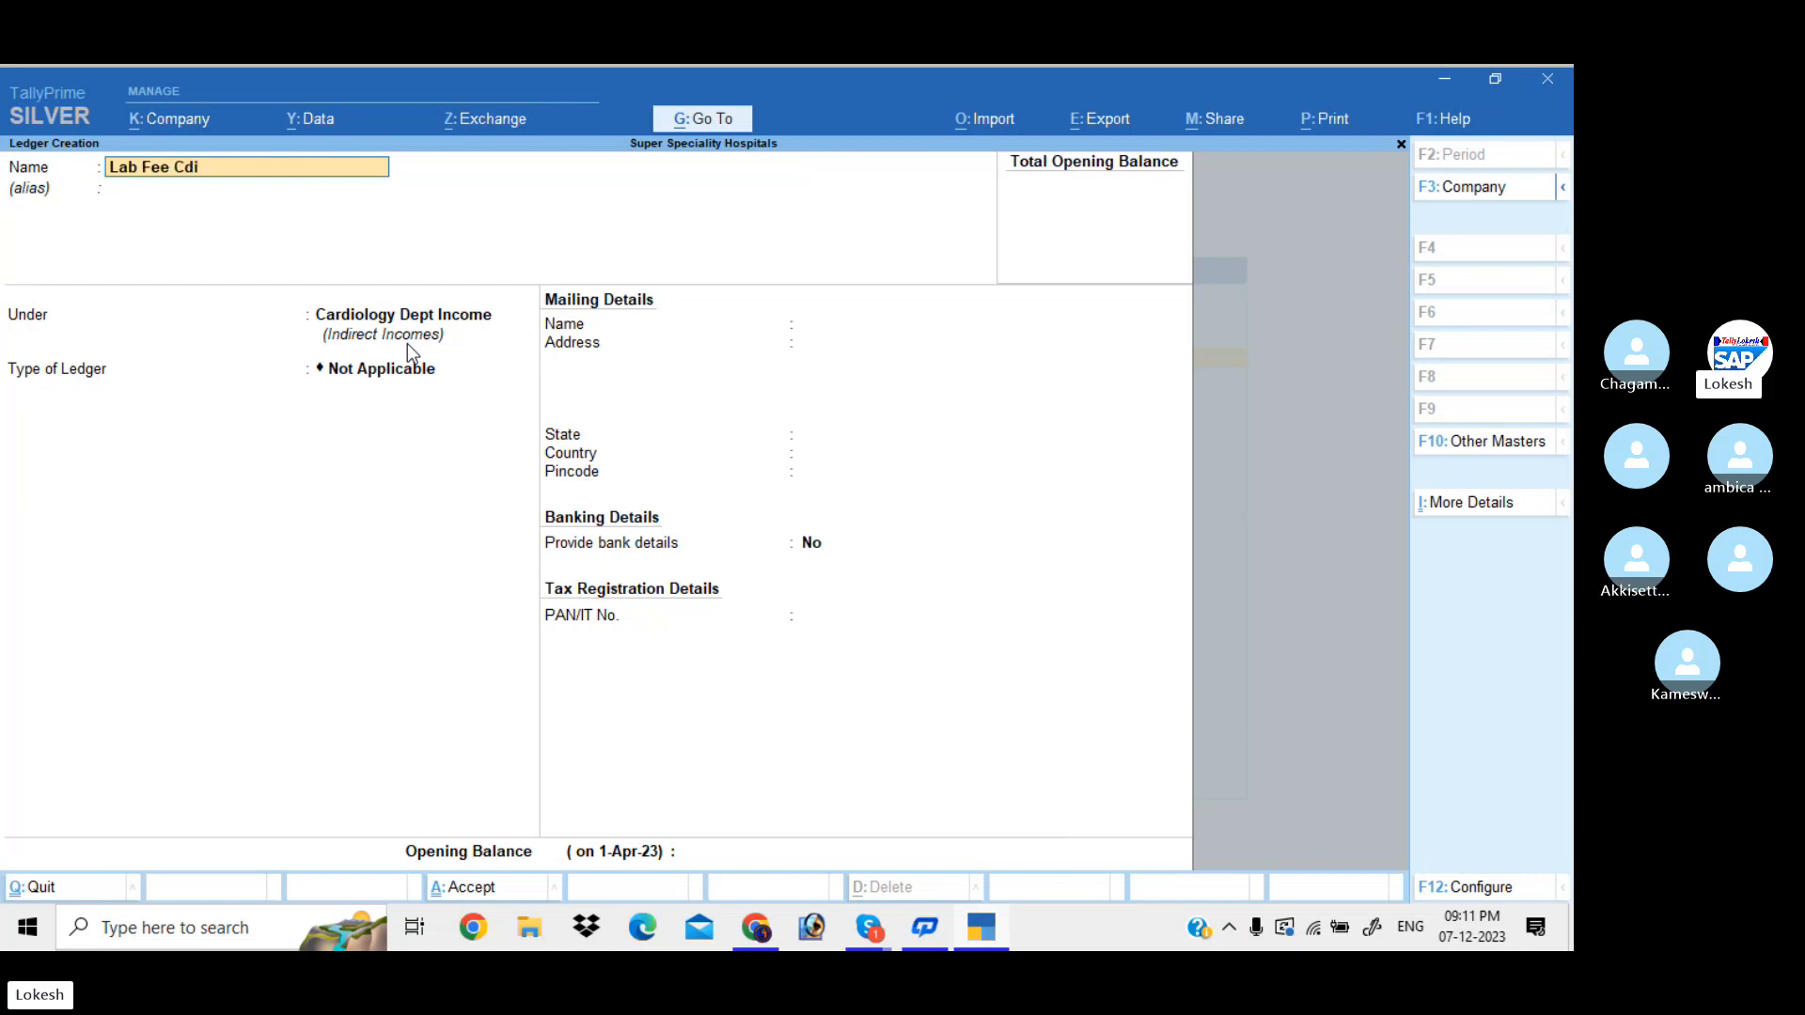
pyautogui.press('Return')
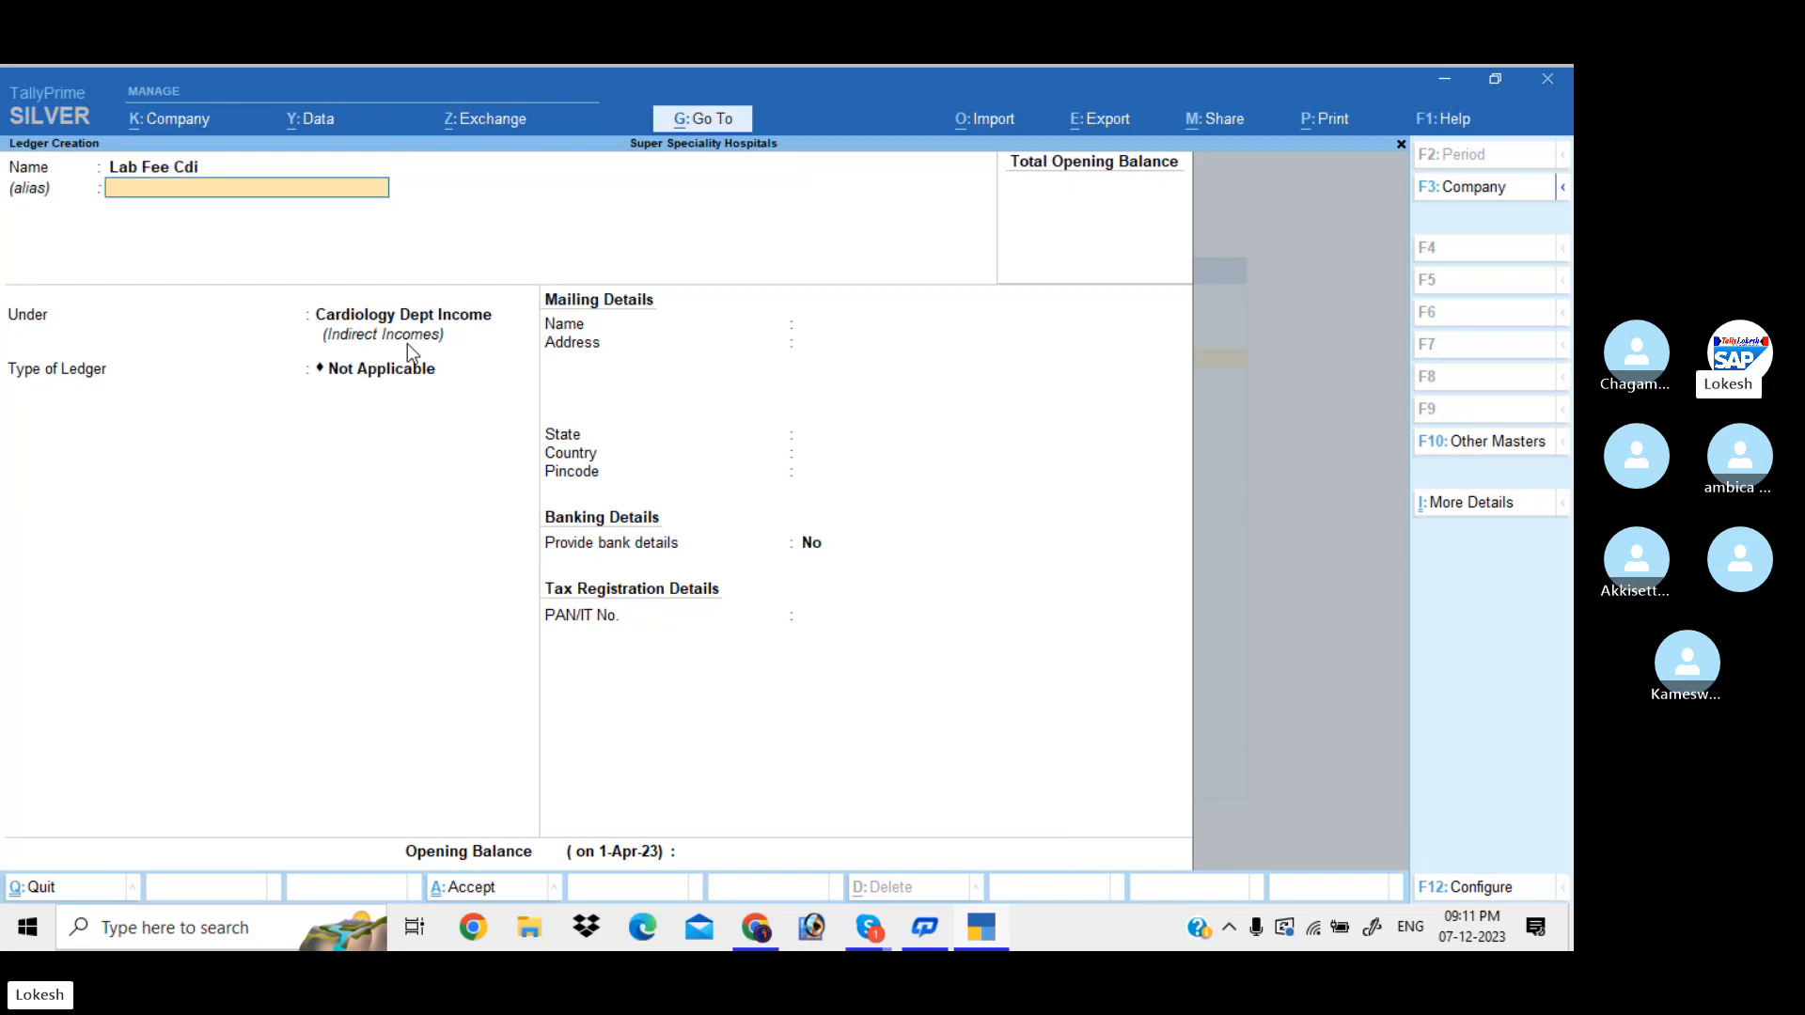
pyautogui.press('Return')
pyautogui.press('Return')
pyautogui.press('Return')
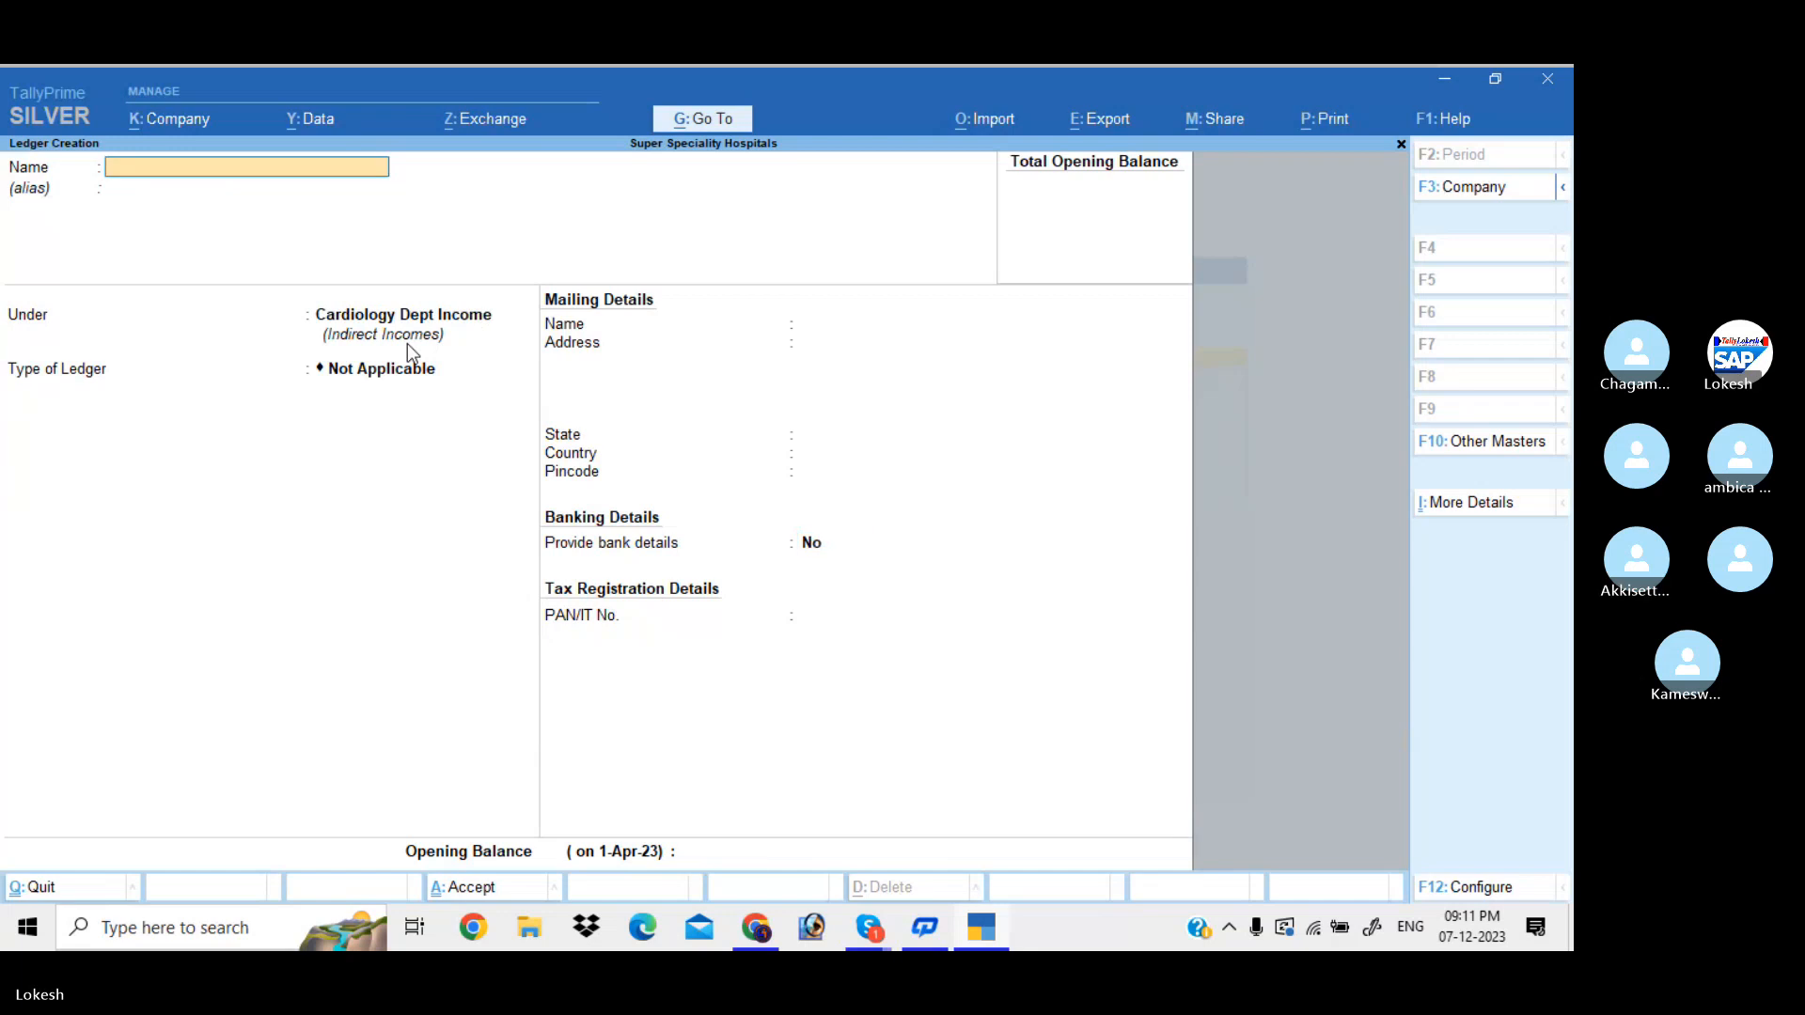
# Step: Create a ledger named Medicines Cdi under Cardiology Dept Income with the default details, and save it
pyautogui.write('Medicines Cdi')
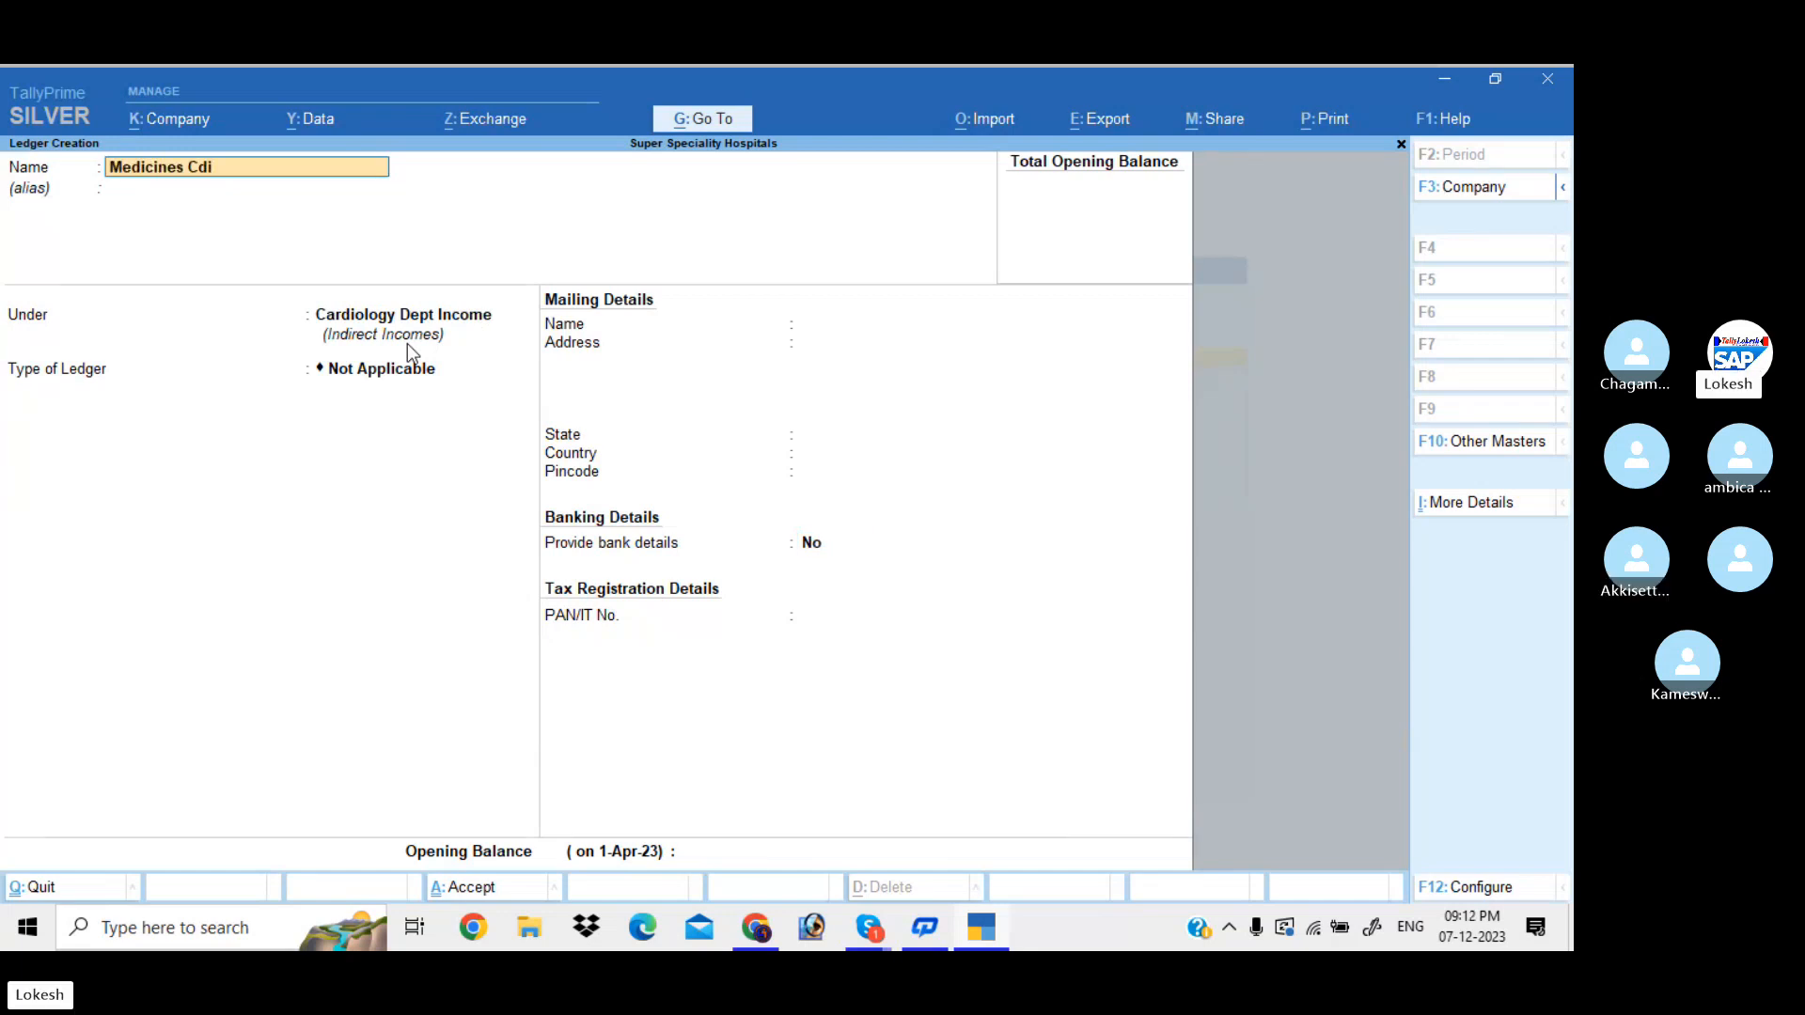
pyautogui.press('Return')
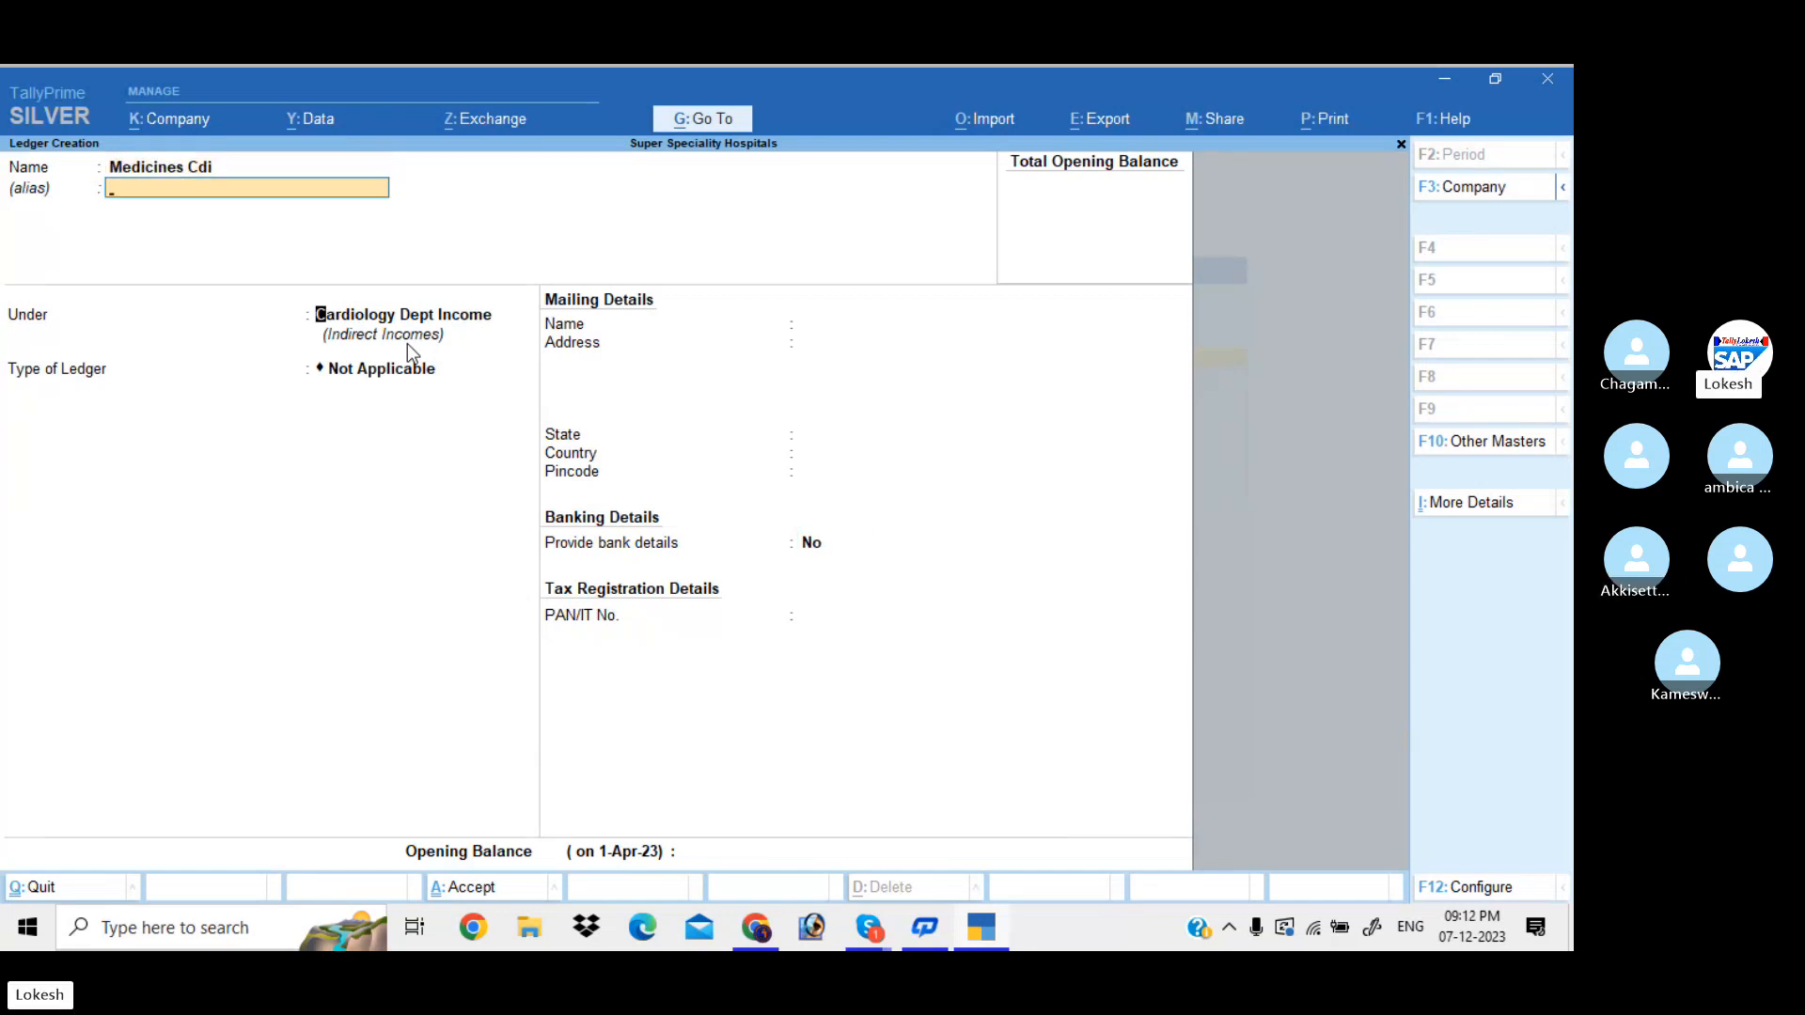
pyautogui.press('Return')
pyautogui.press('Return')
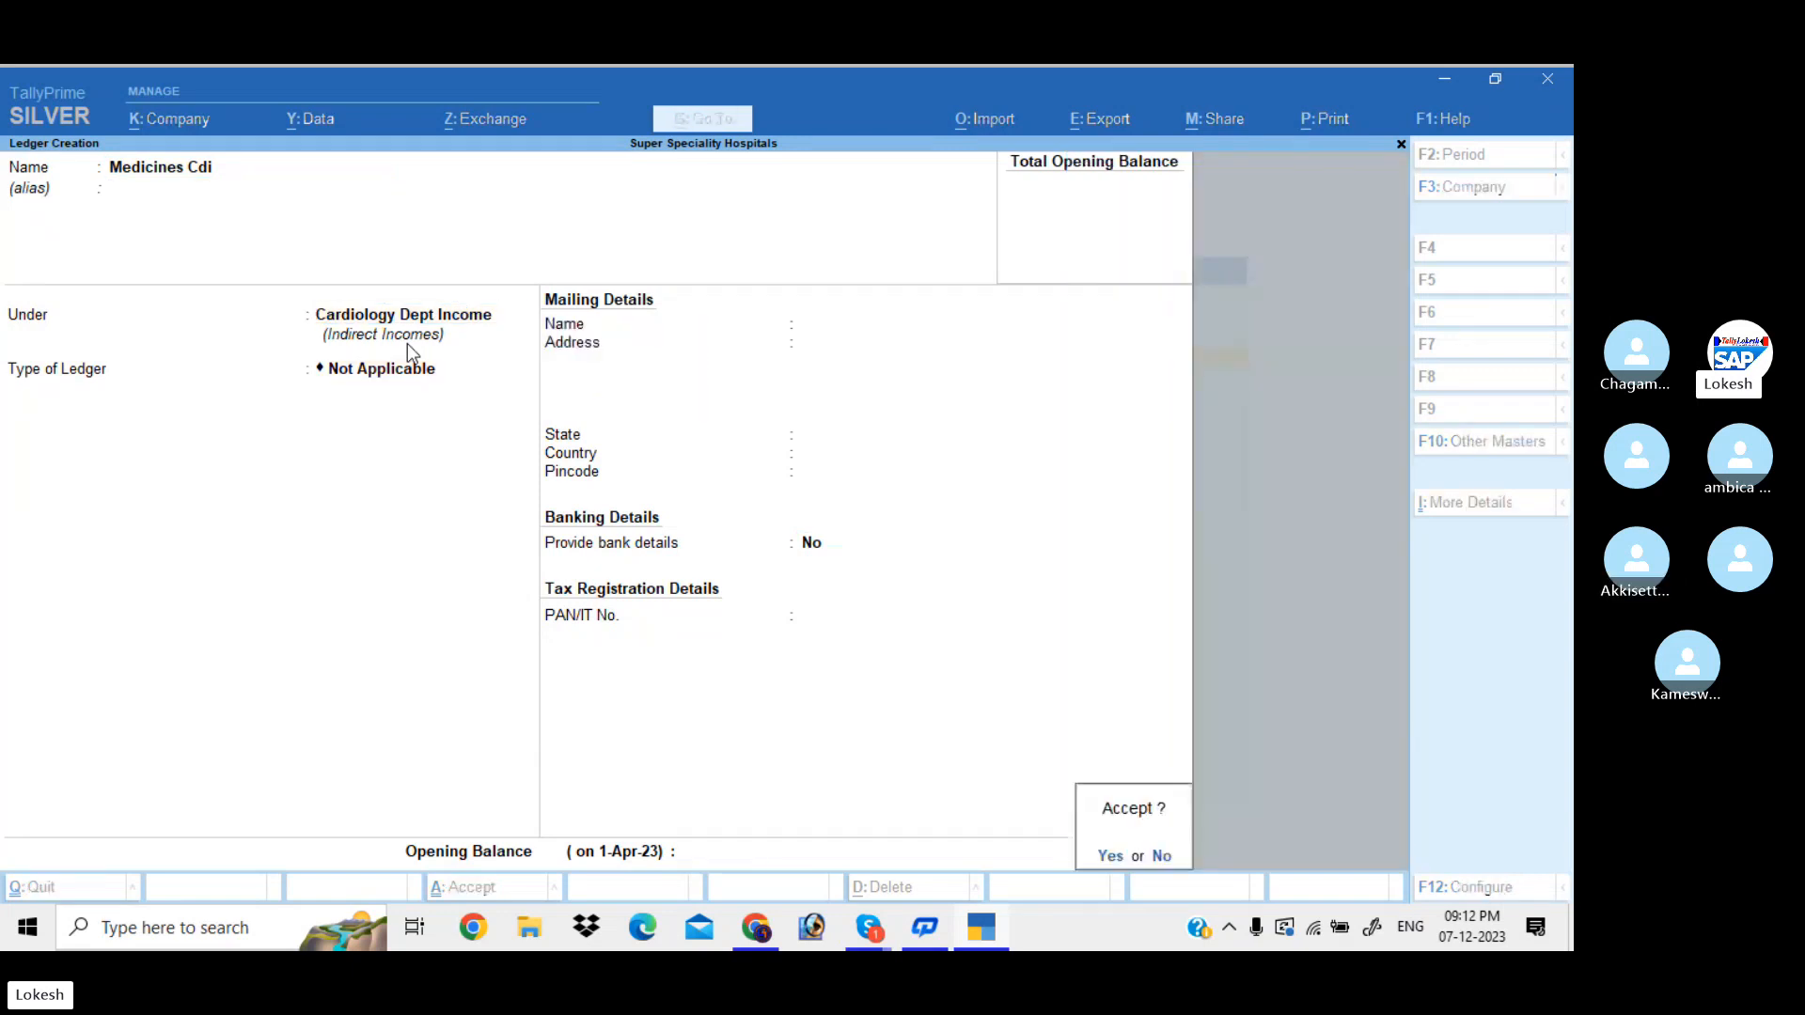
pyautogui.press('Return')
# Step: Create a ledger named Operation Fee Cdi under Cardiology Dept Income with the default details, and save it
pyautogui.write('Operati')
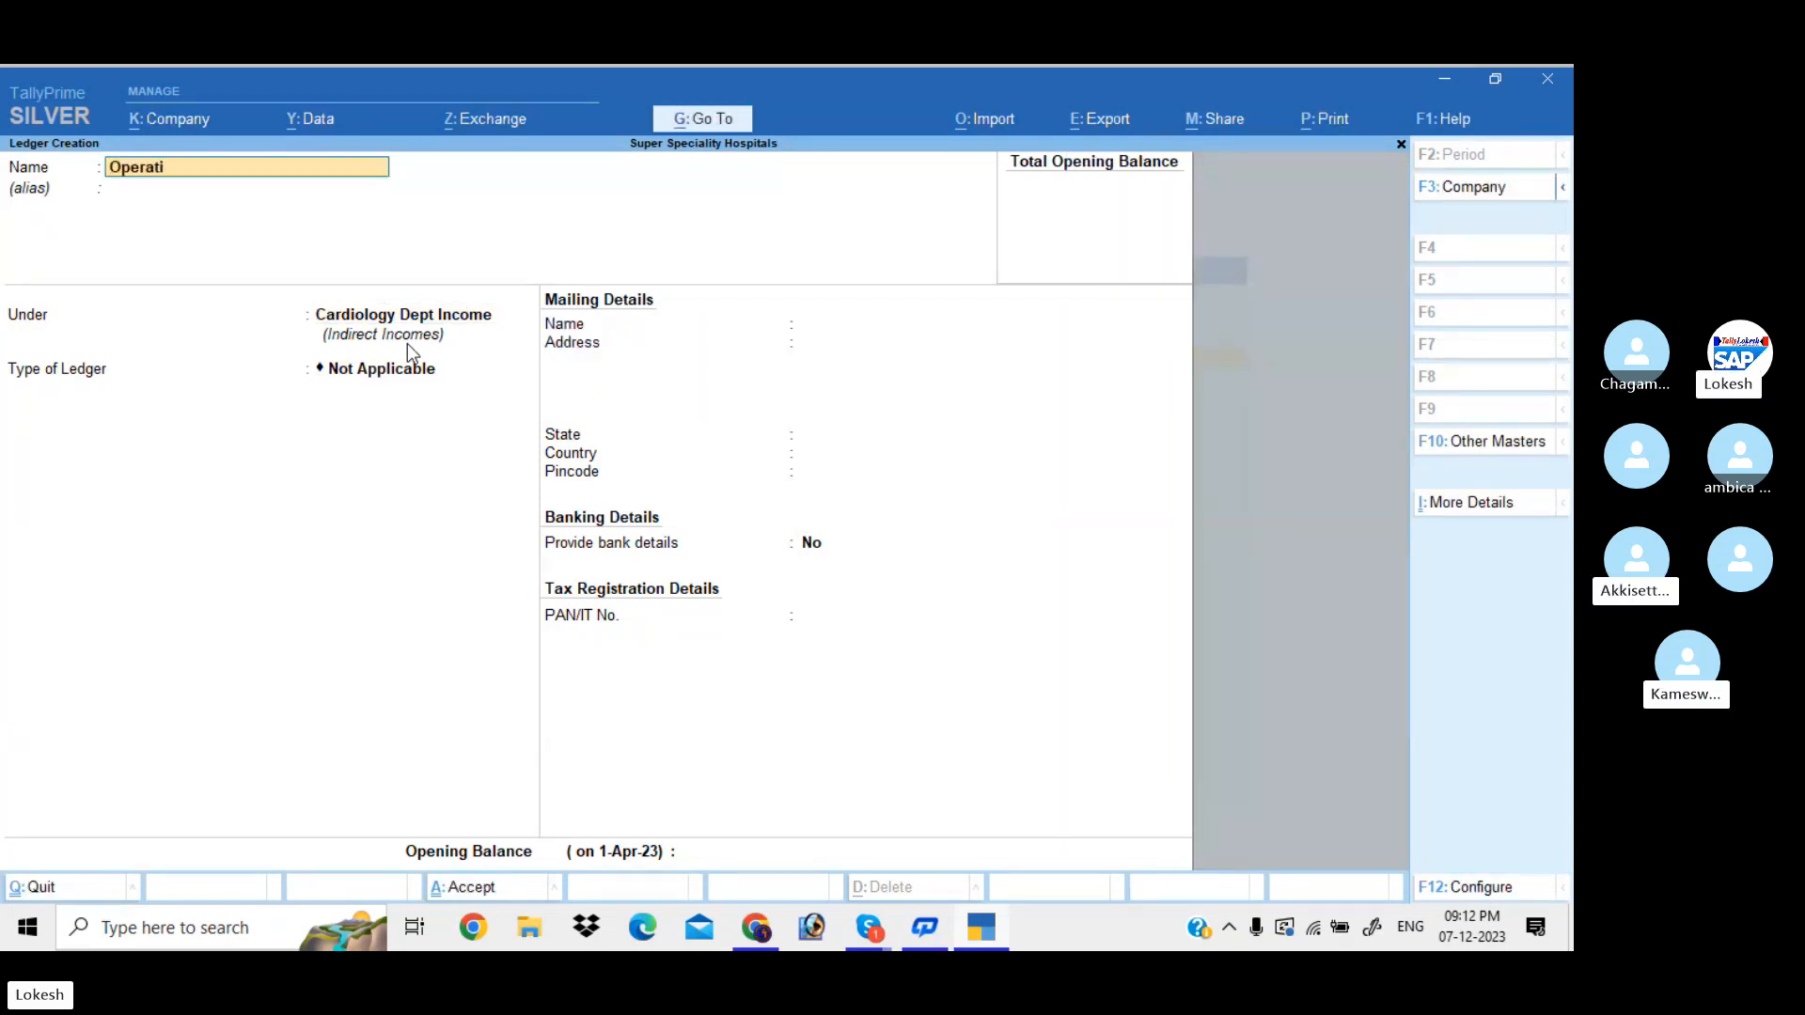
pyautogui.write('on Fee Cdi')
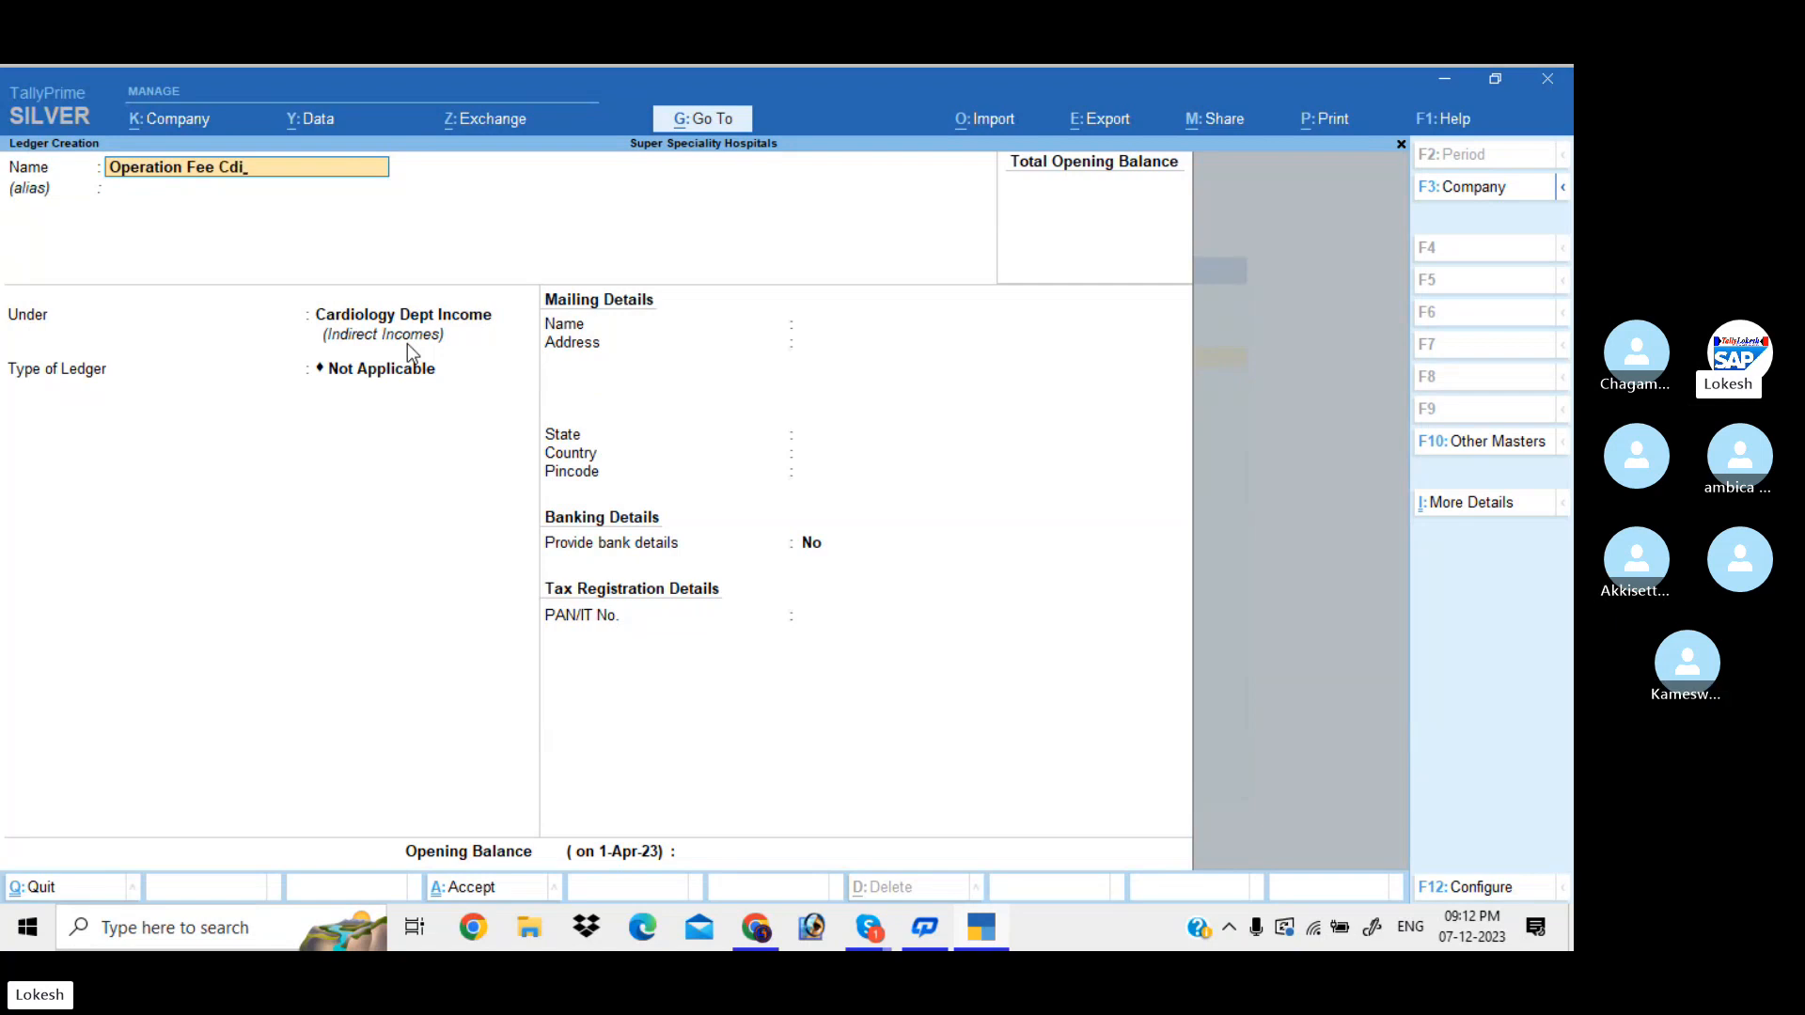
pyautogui.press('Return')
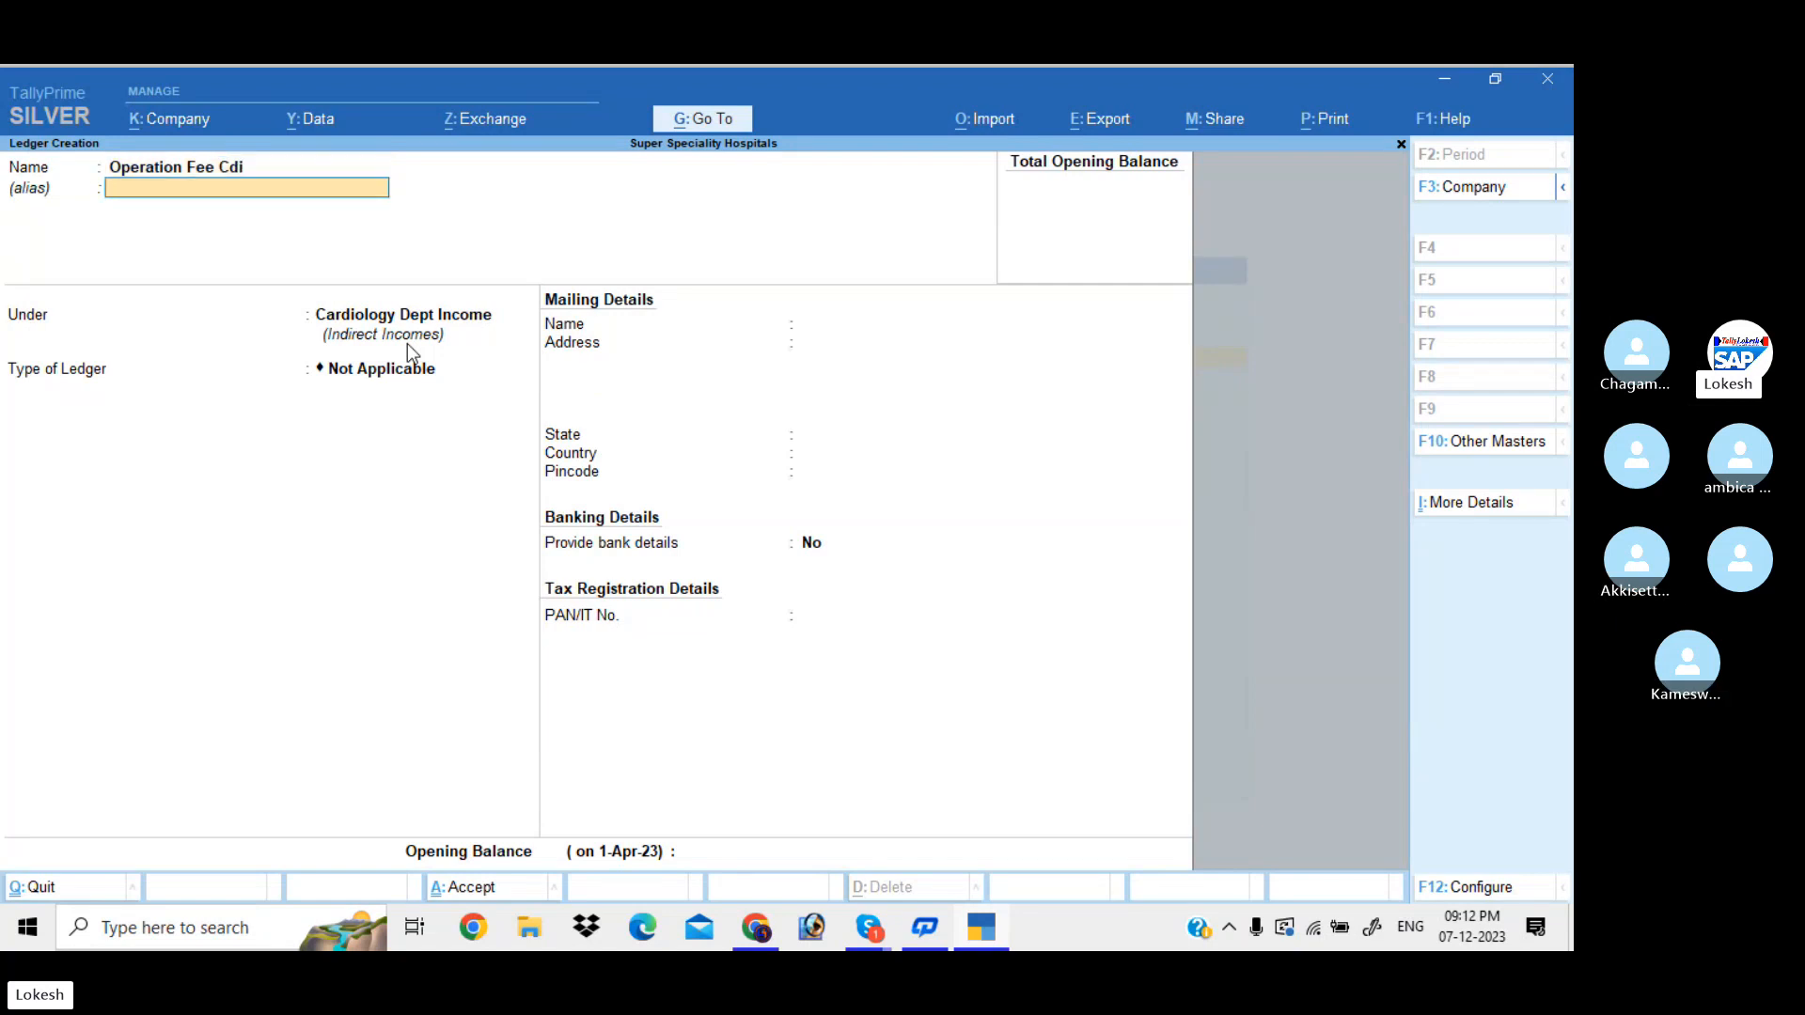
pyautogui.press('Return')
pyautogui.press('Return')
pyautogui.press('Return')
# Step: Create a ledger named Room Rents Cdi under Cardiology Dept Income with the default details, and save it
pyautogui.write('R')
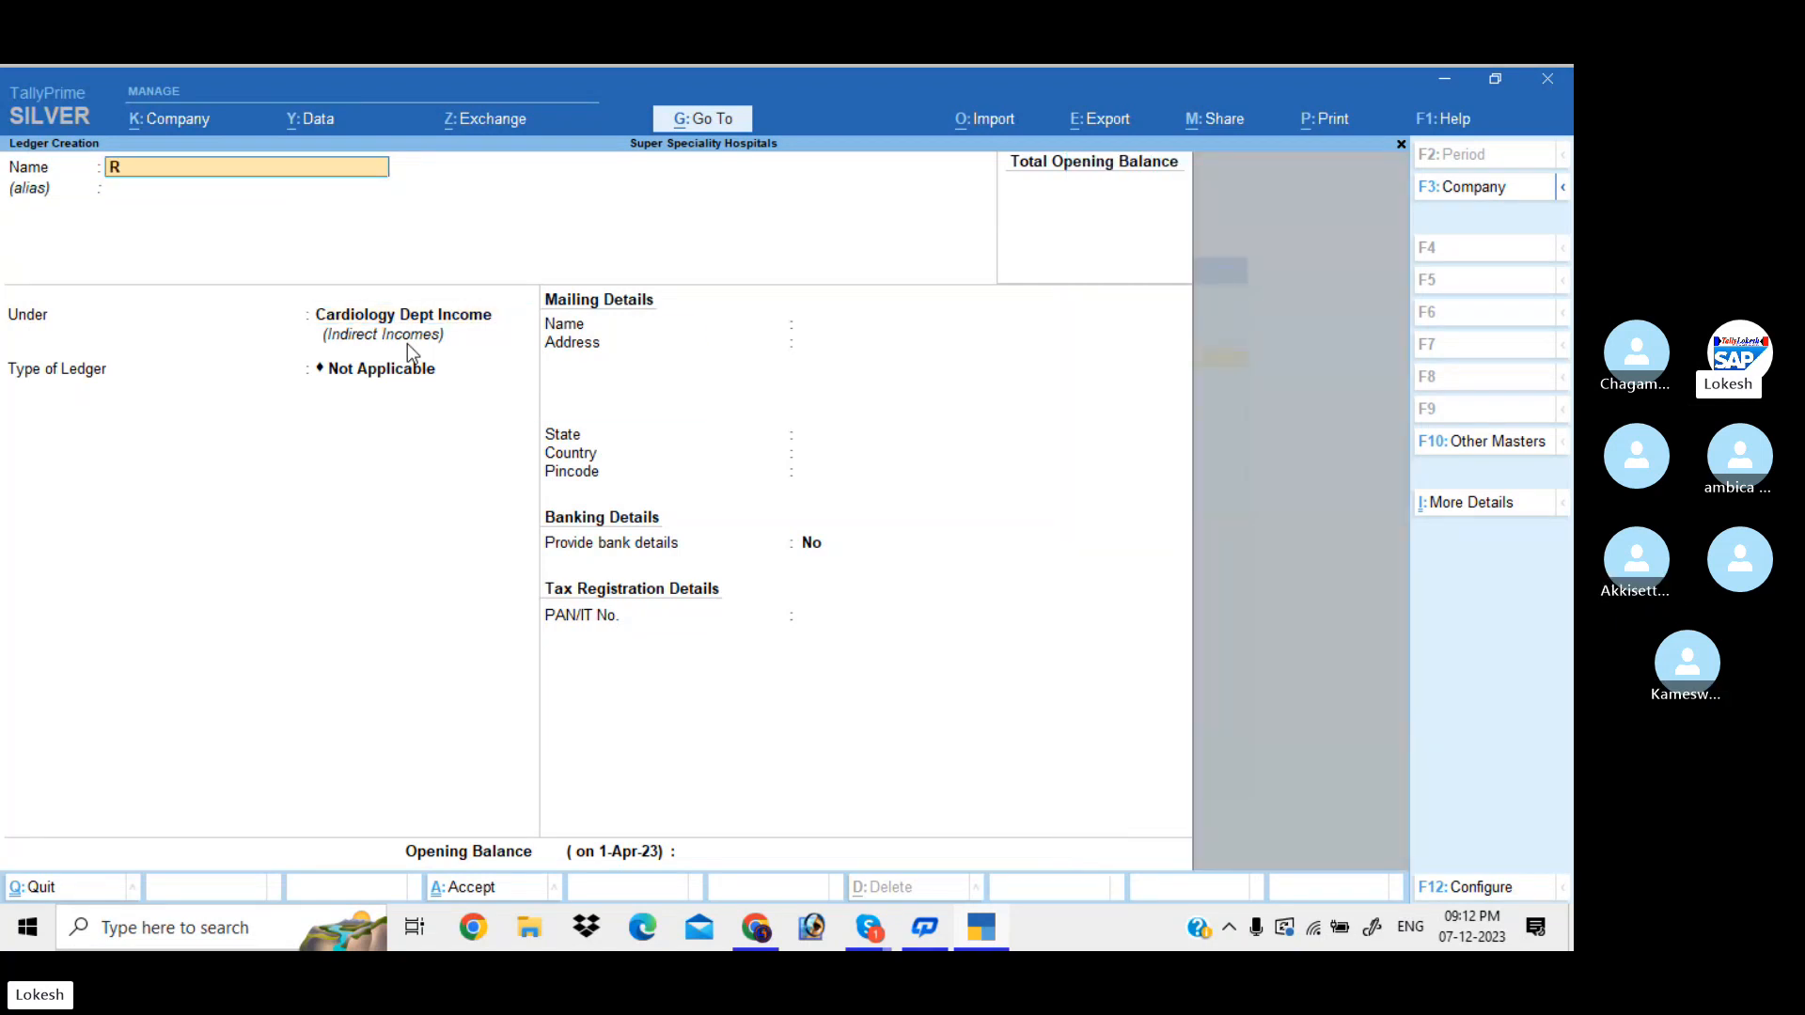
pyautogui.write('oom Rents Cdi')
pyautogui.press('Return')
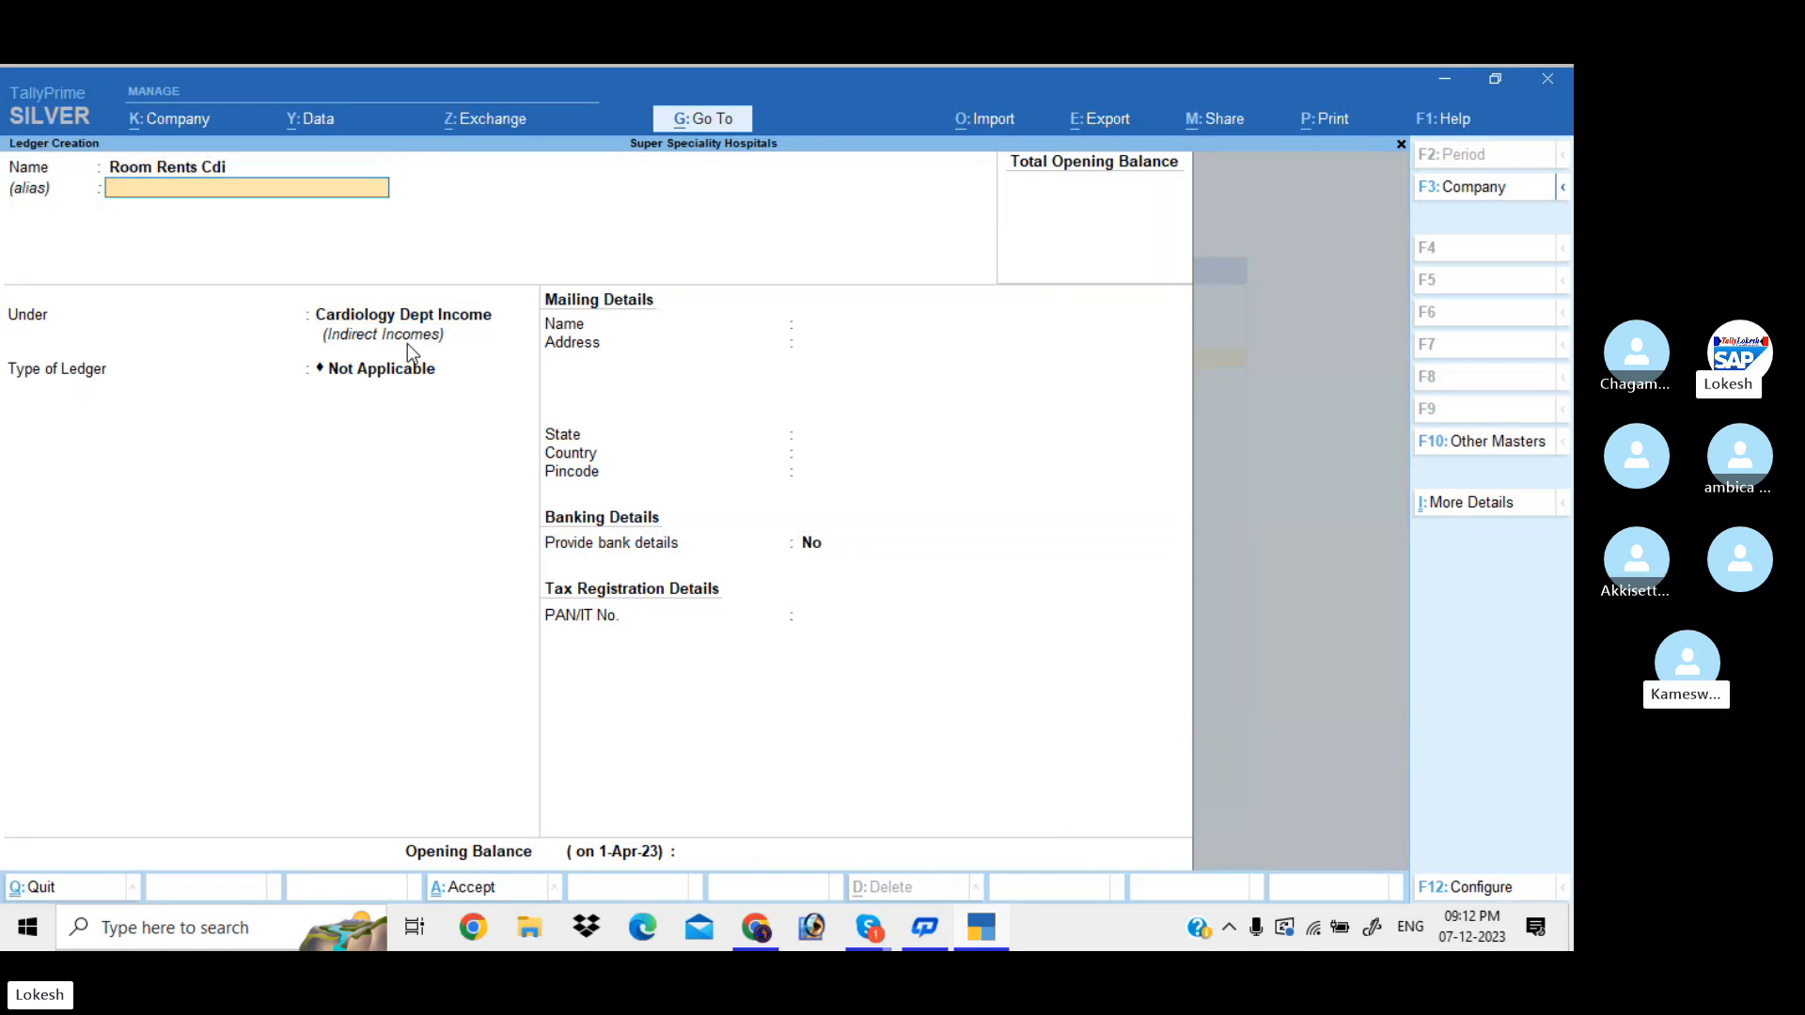
pyautogui.press('Return')
pyautogui.press('Return')
pyautogui.press('Return')
pyautogui.press('Return')
pyautogui.press('Return')
pyautogui.press('Return')
pyautogui.press('Return')
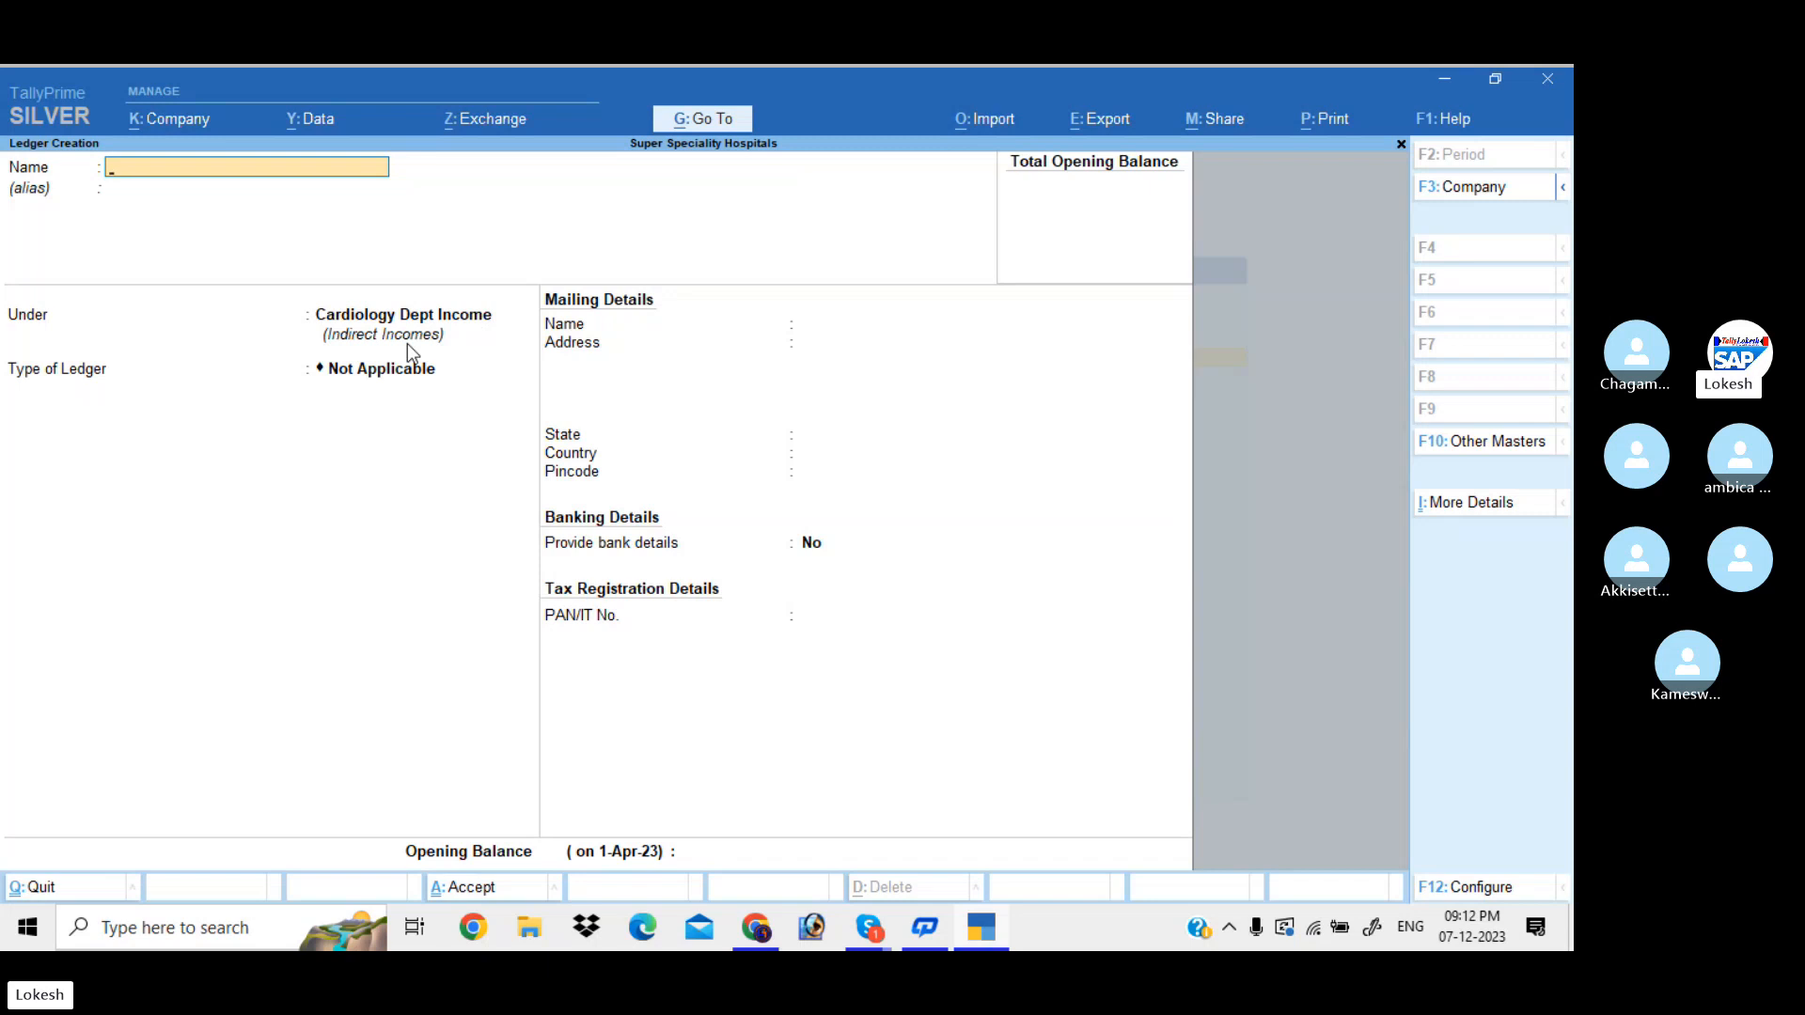
# Step: Leave ledger creation and open a new Receipt voucher for Super Speciality Hospitals
pyautogui.press('Escape')
pyautogui.press('Return')
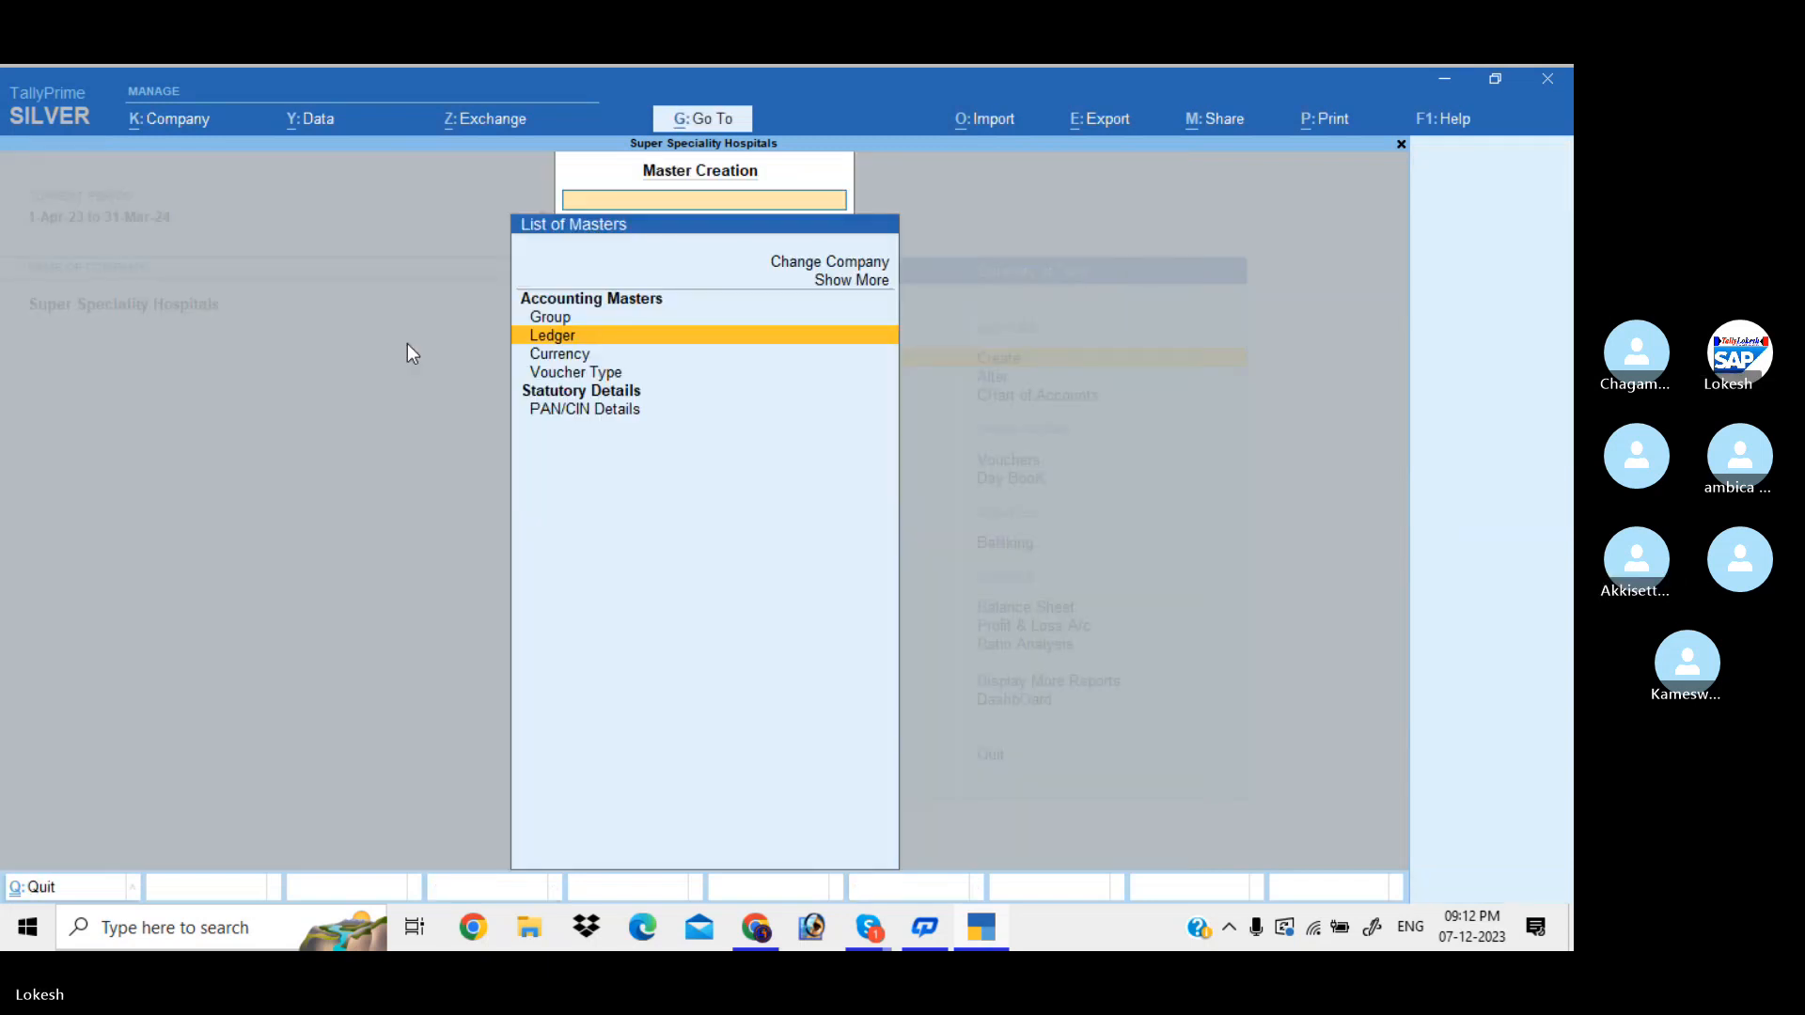
pyautogui.press('Escape')
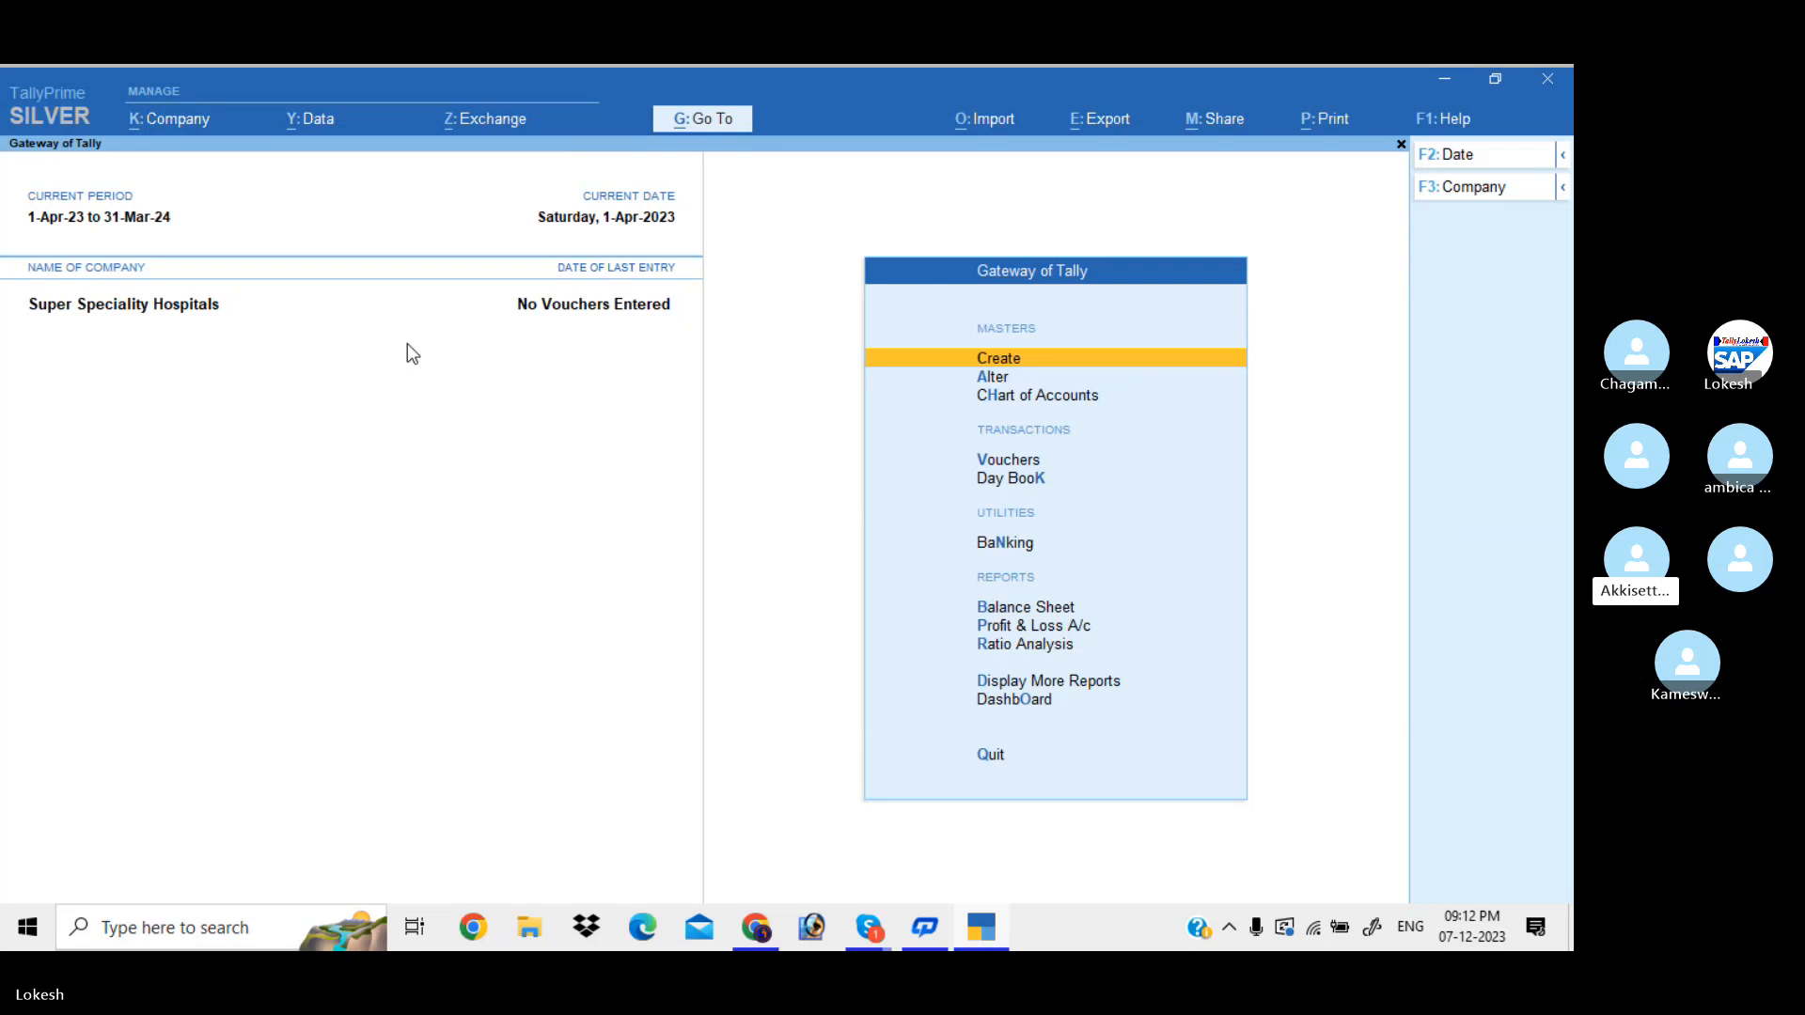
pyautogui.press('Down')
pyautogui.press('Down')
pyautogui.press('Down')
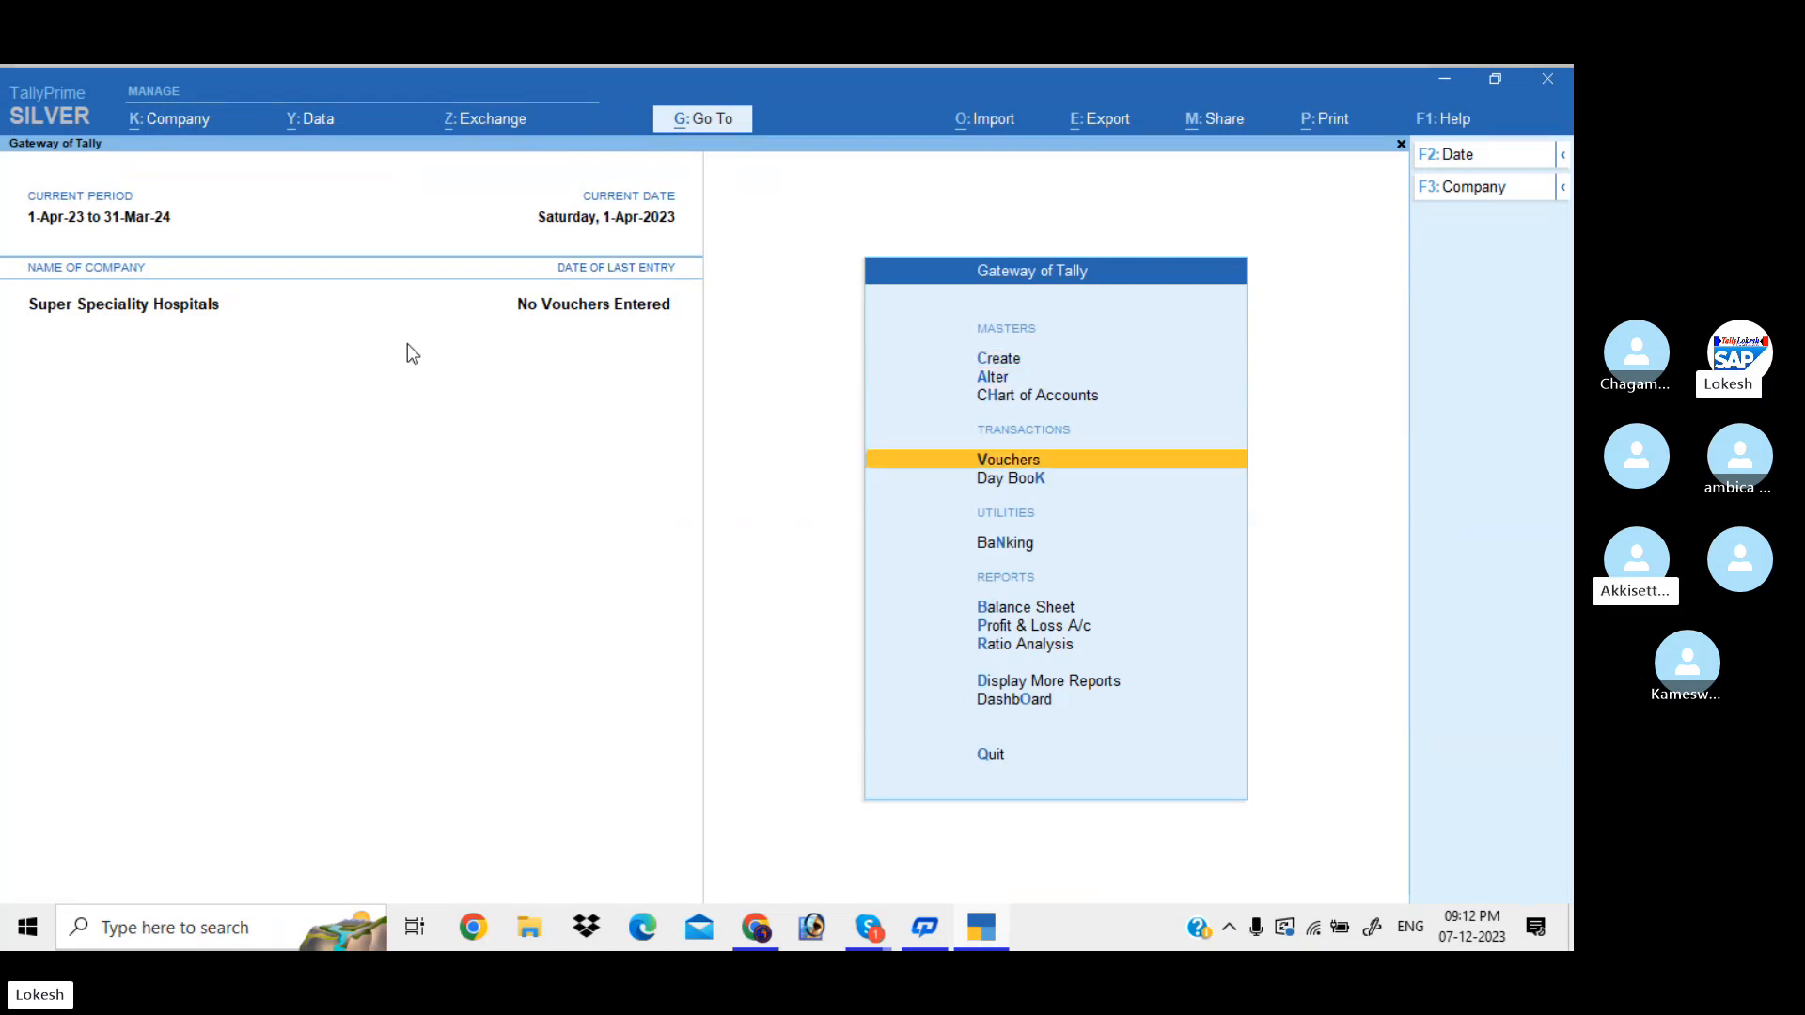
pyautogui.press('Return')
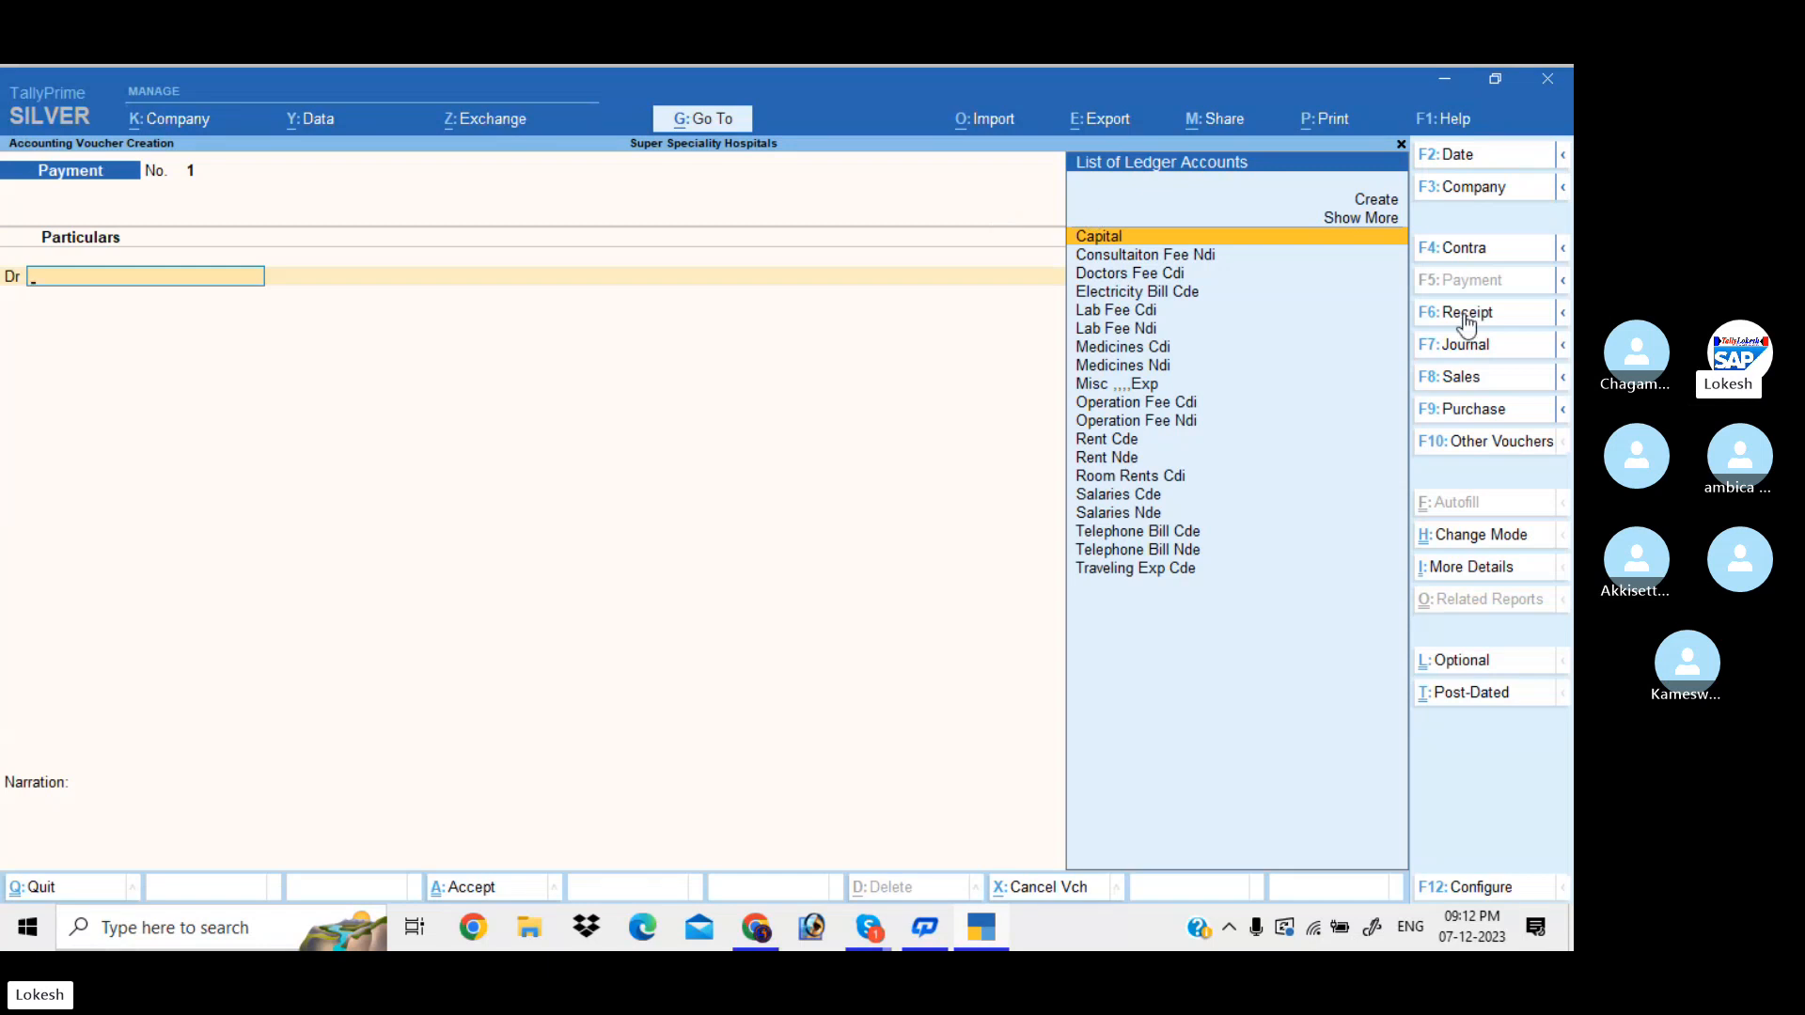
pyautogui.click(1465, 316)
# Step: Credit Capital with 5,00,000 in the Receipt voucher, debit Cash with the same amount, and save the voucher without a narration
pyautogui.press('Return')
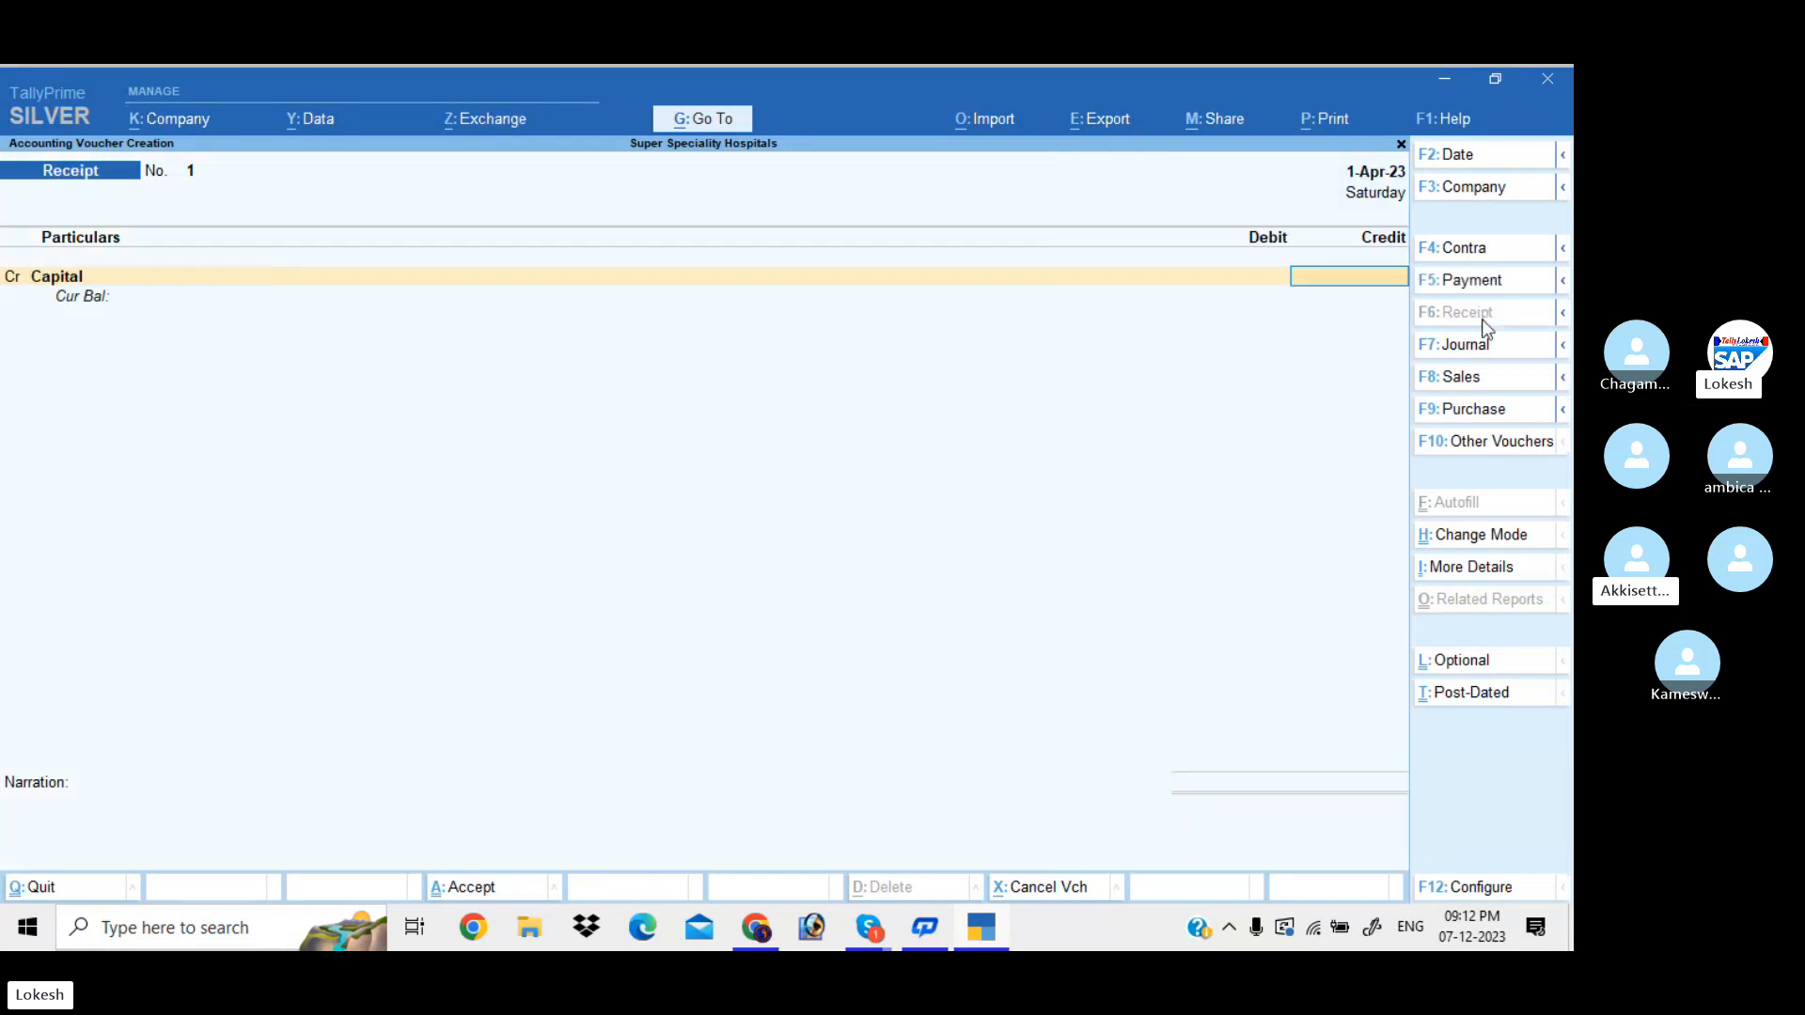
pyautogui.write('5,00,')
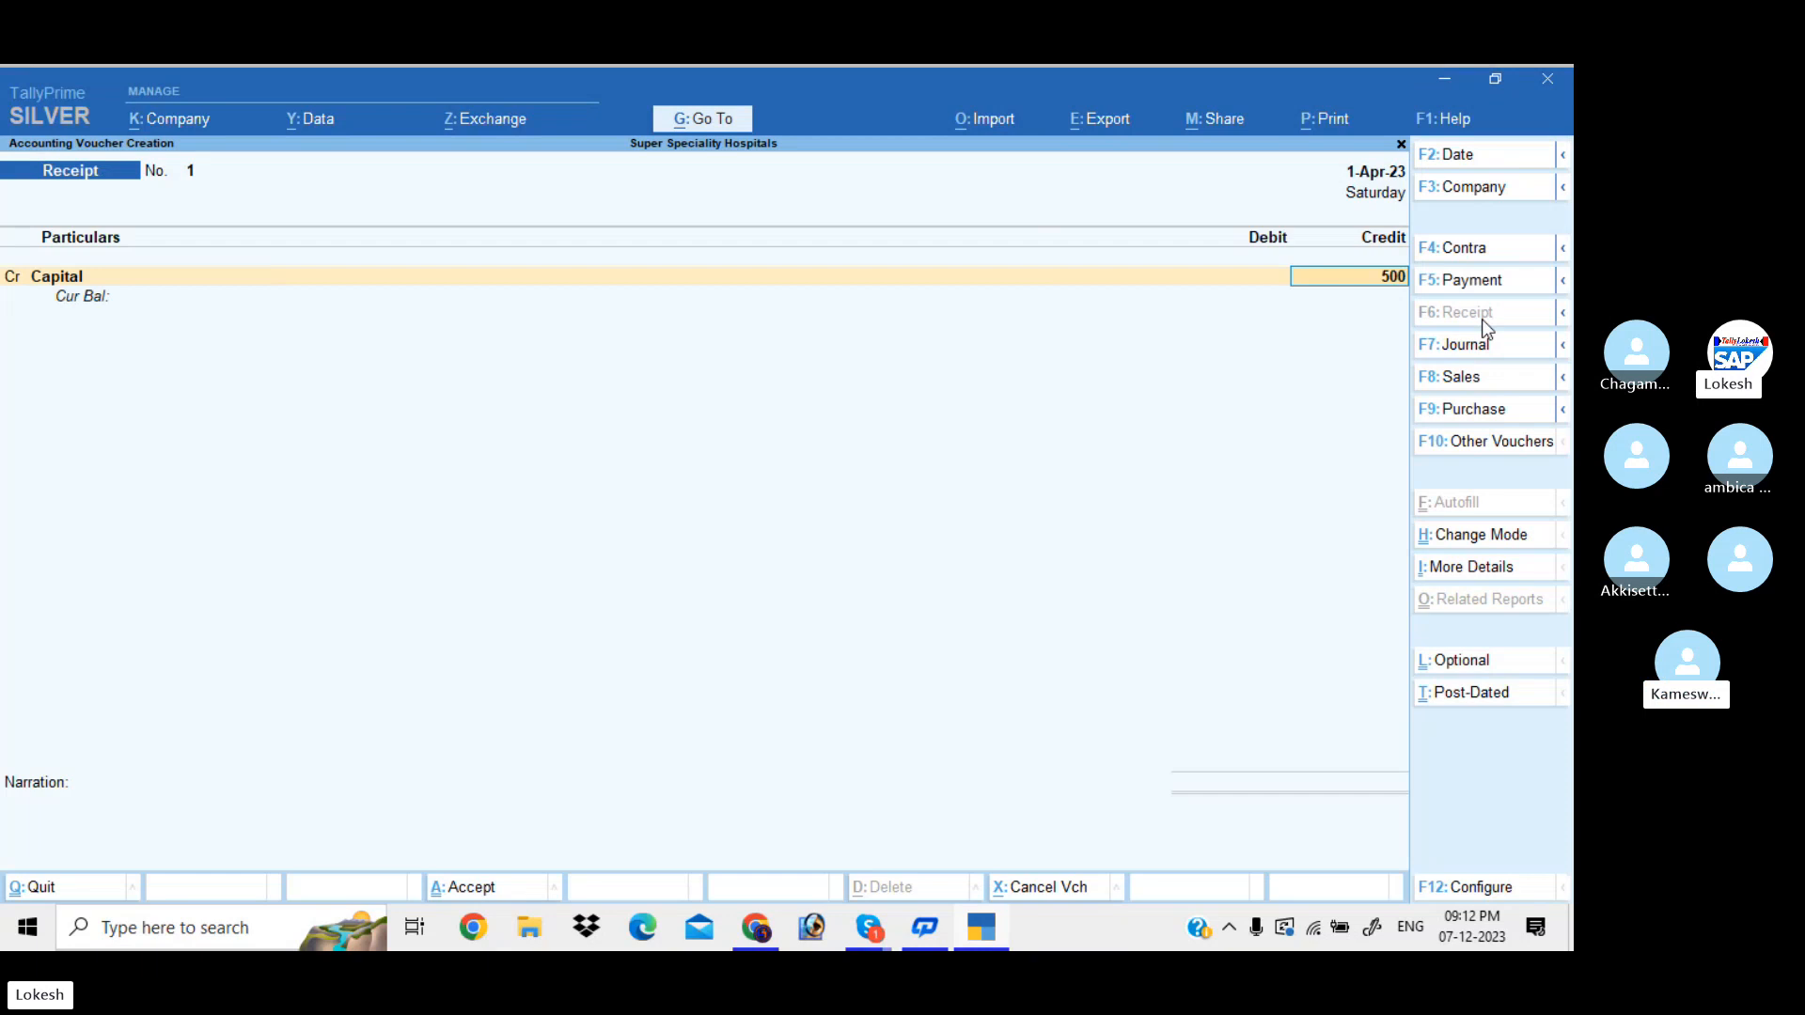
pyautogui.write('000')
pyautogui.press('Return')
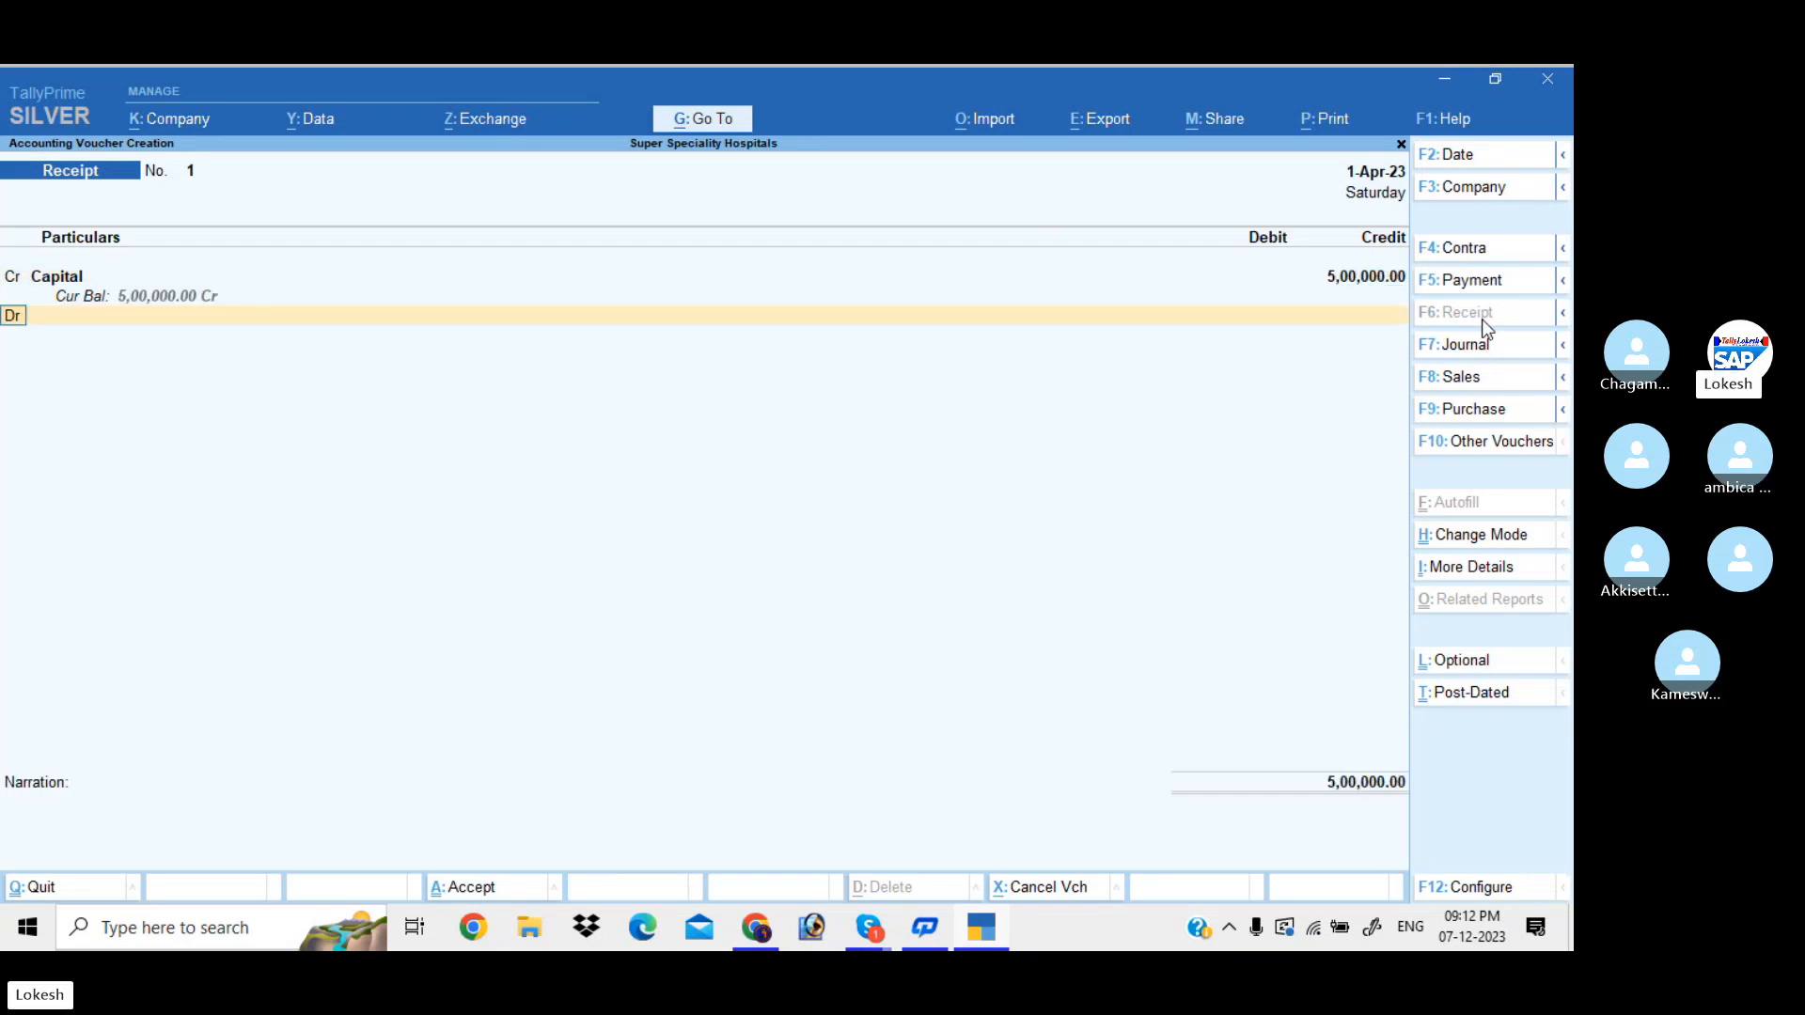
pyautogui.press('Return')
pyautogui.press('Return')
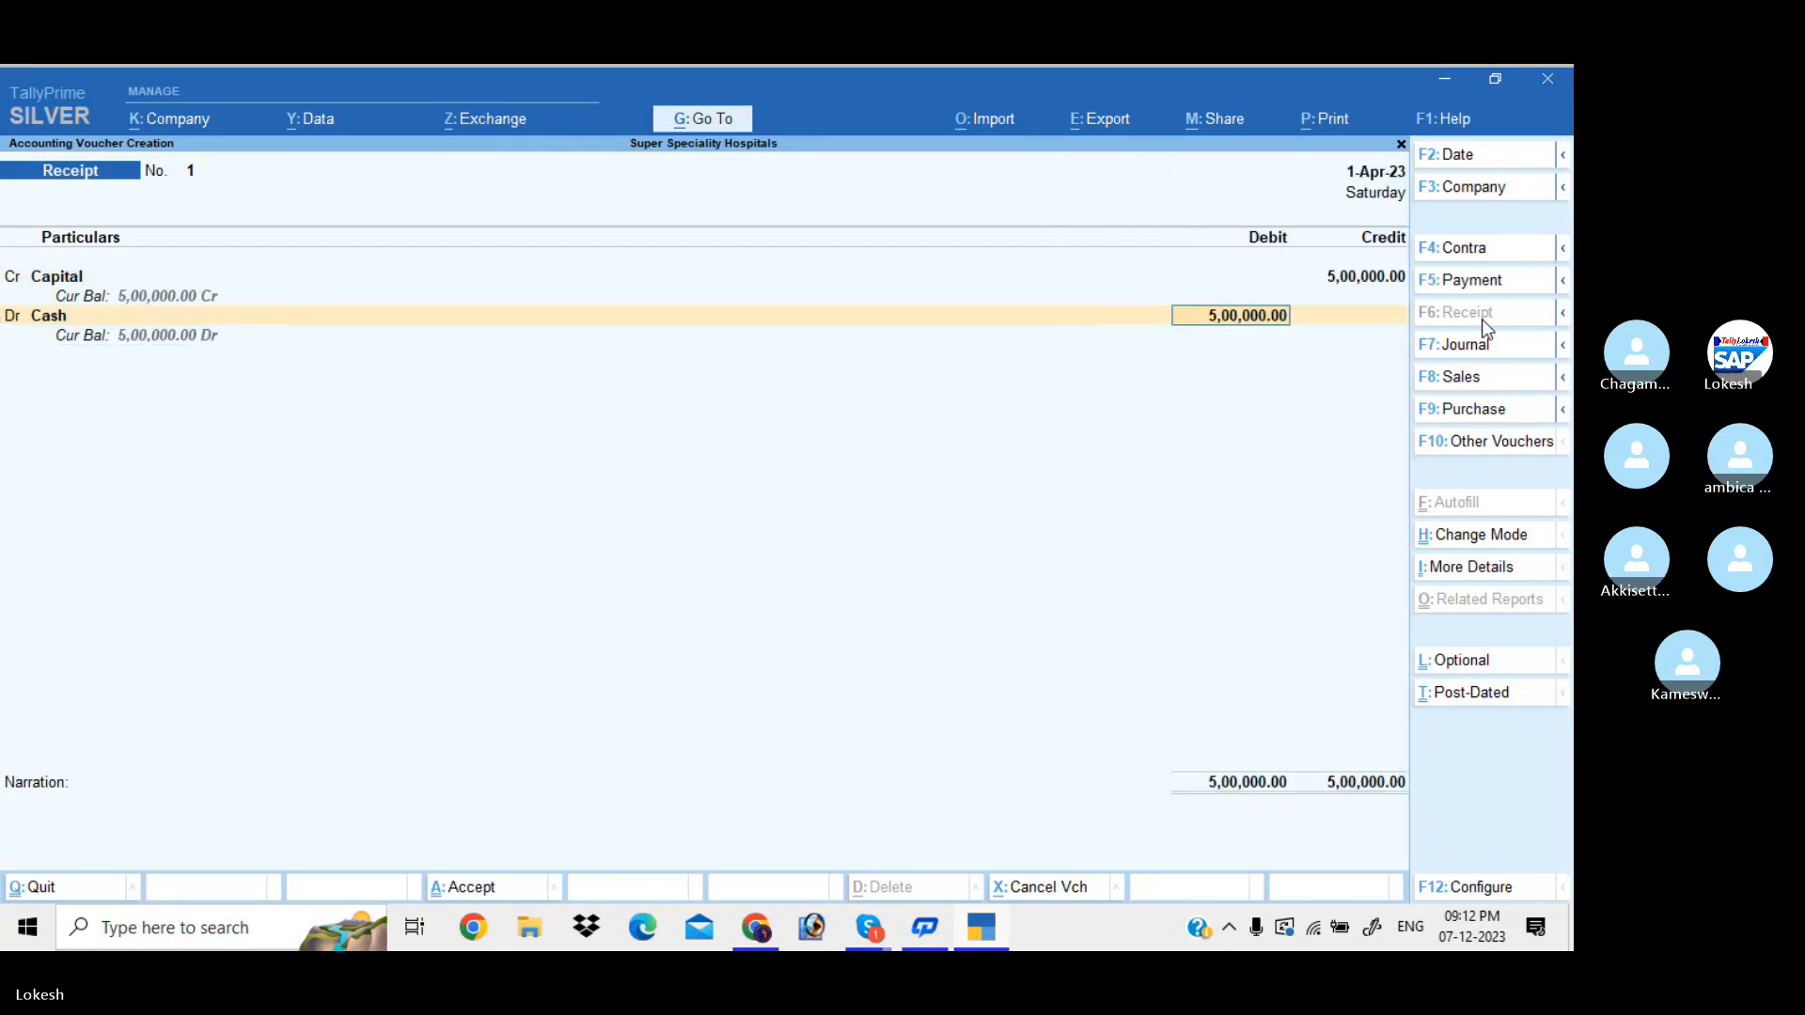
pyautogui.press('Return')
pyautogui.press('Return')
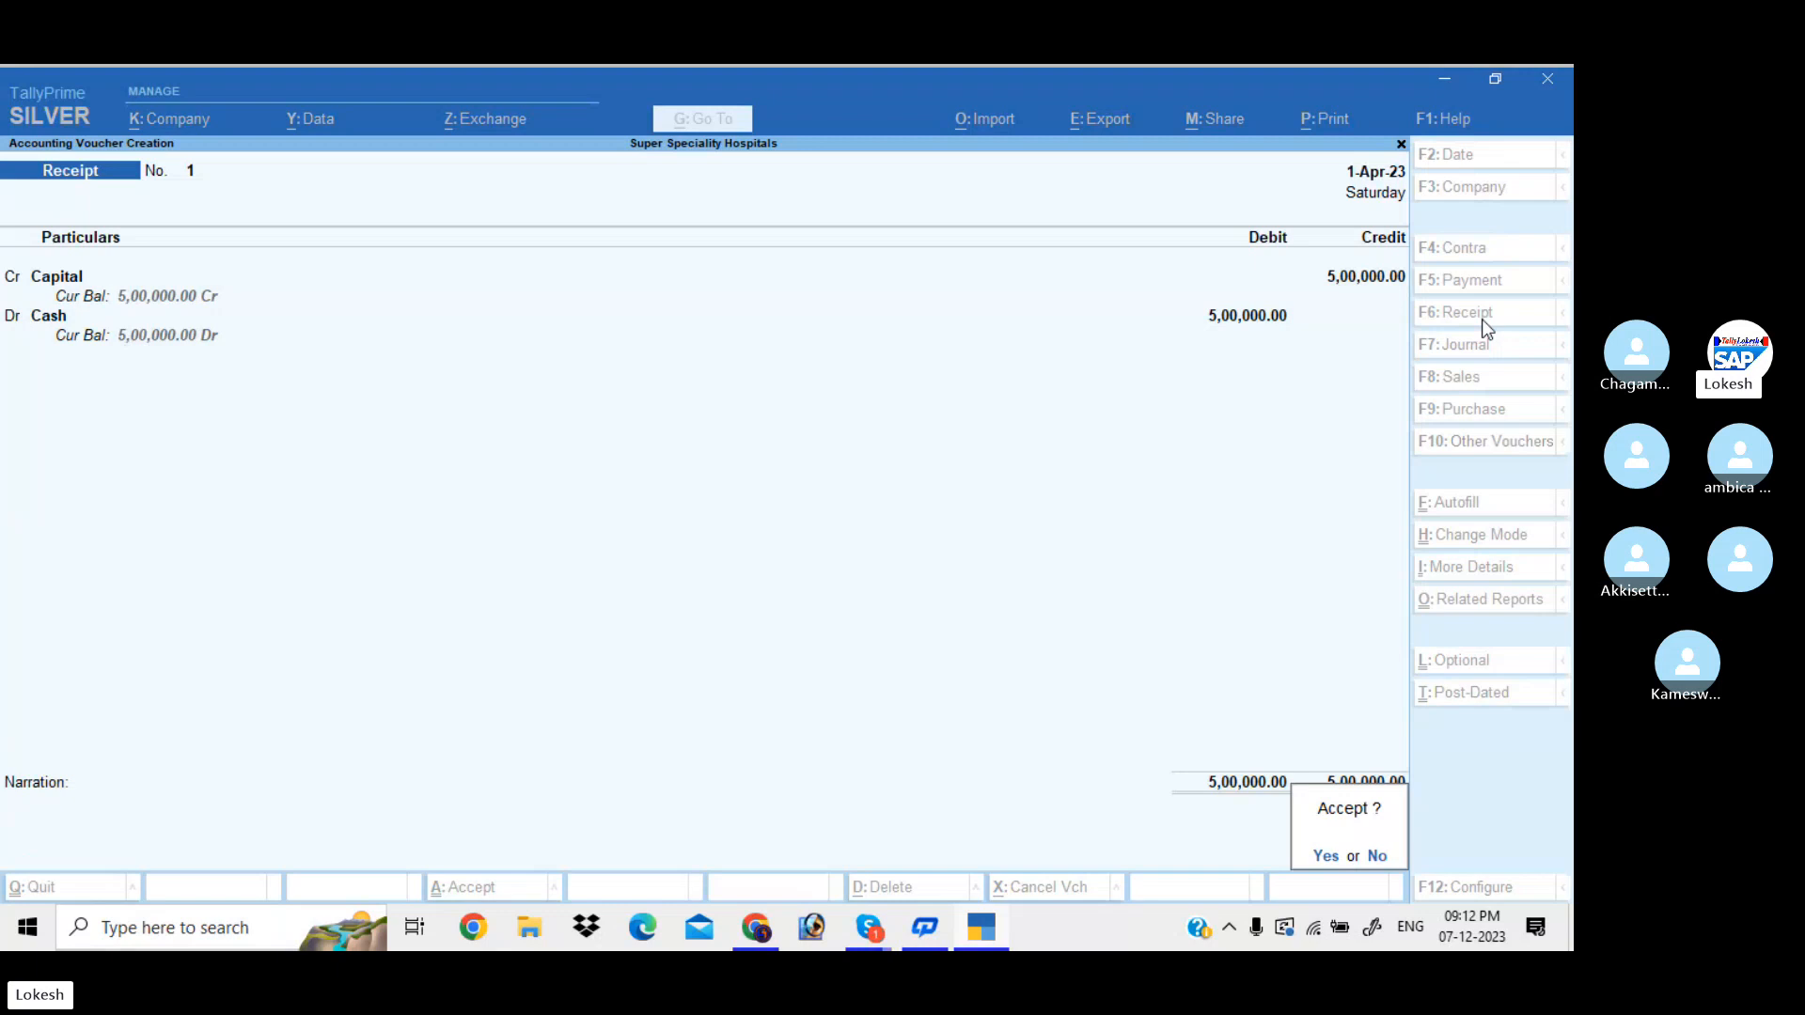
pyautogui.press('Return')
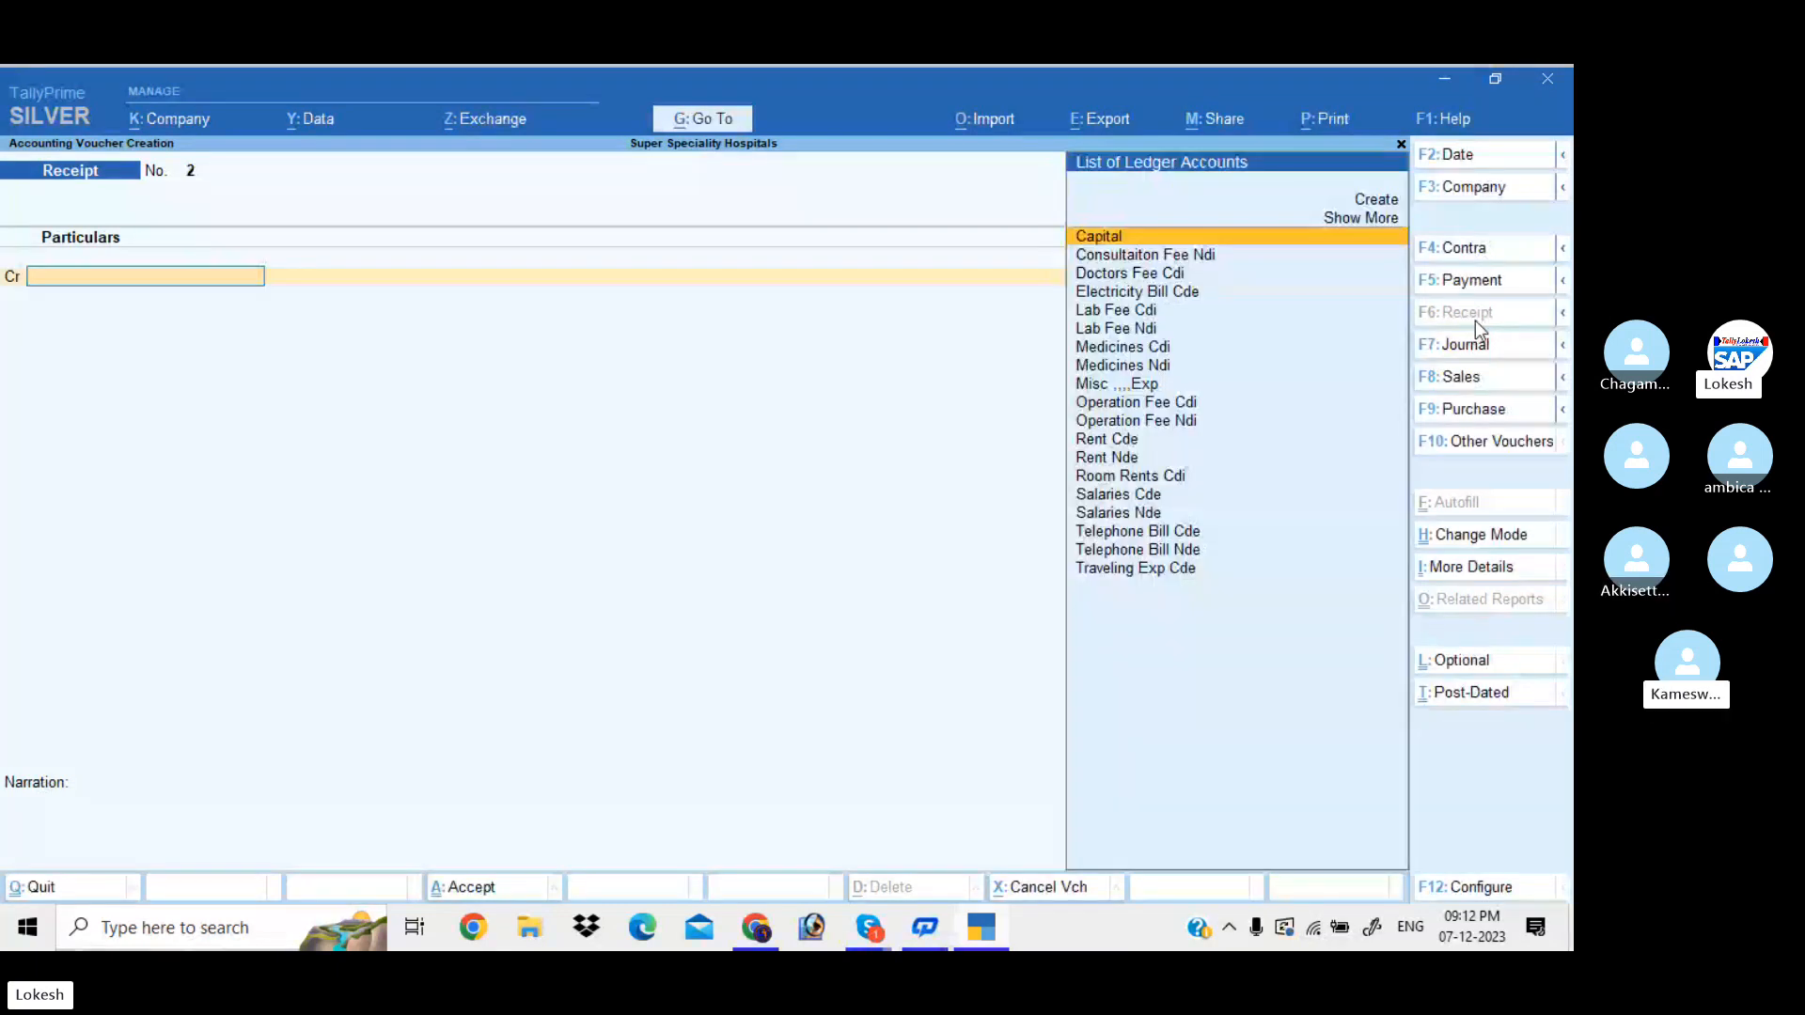
# Step: Open a new Payment voucher and debit the Rent Nde ledger with 25,000
pyautogui.click(1486, 286)
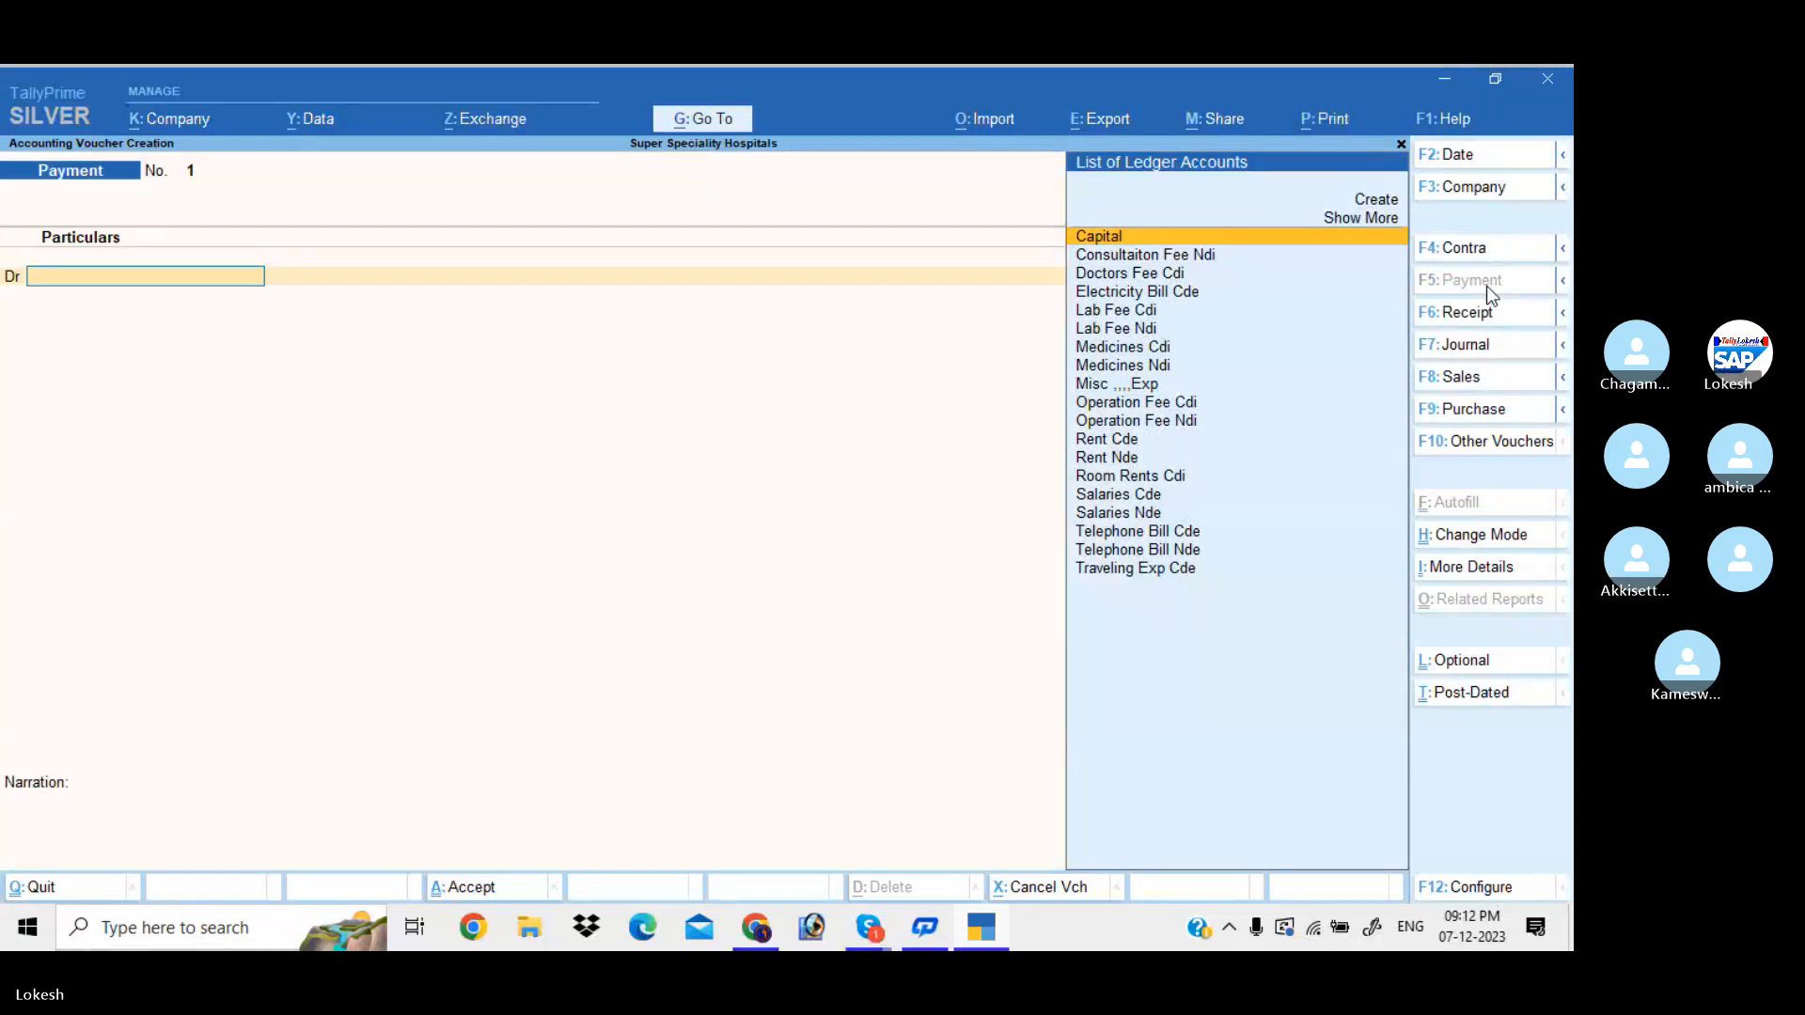
pyautogui.write('Re')
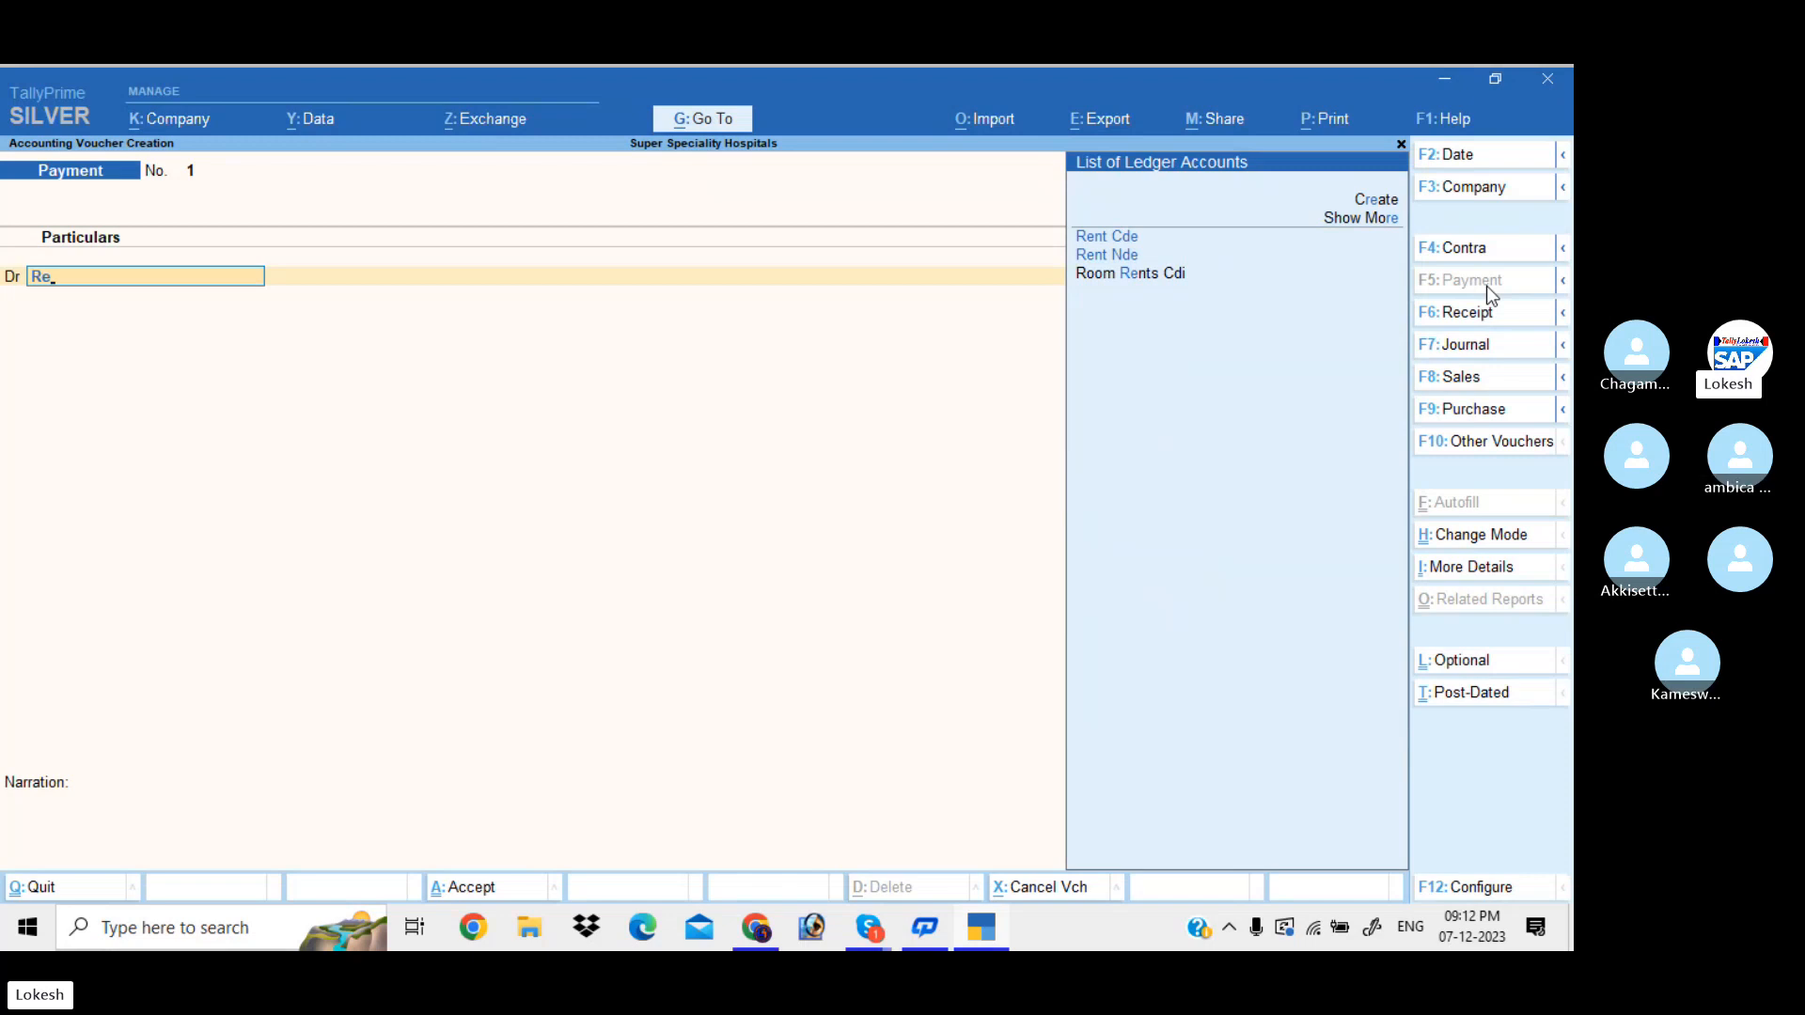
pyautogui.press('Down')
pyautogui.press('Down')
pyautogui.press('Return')
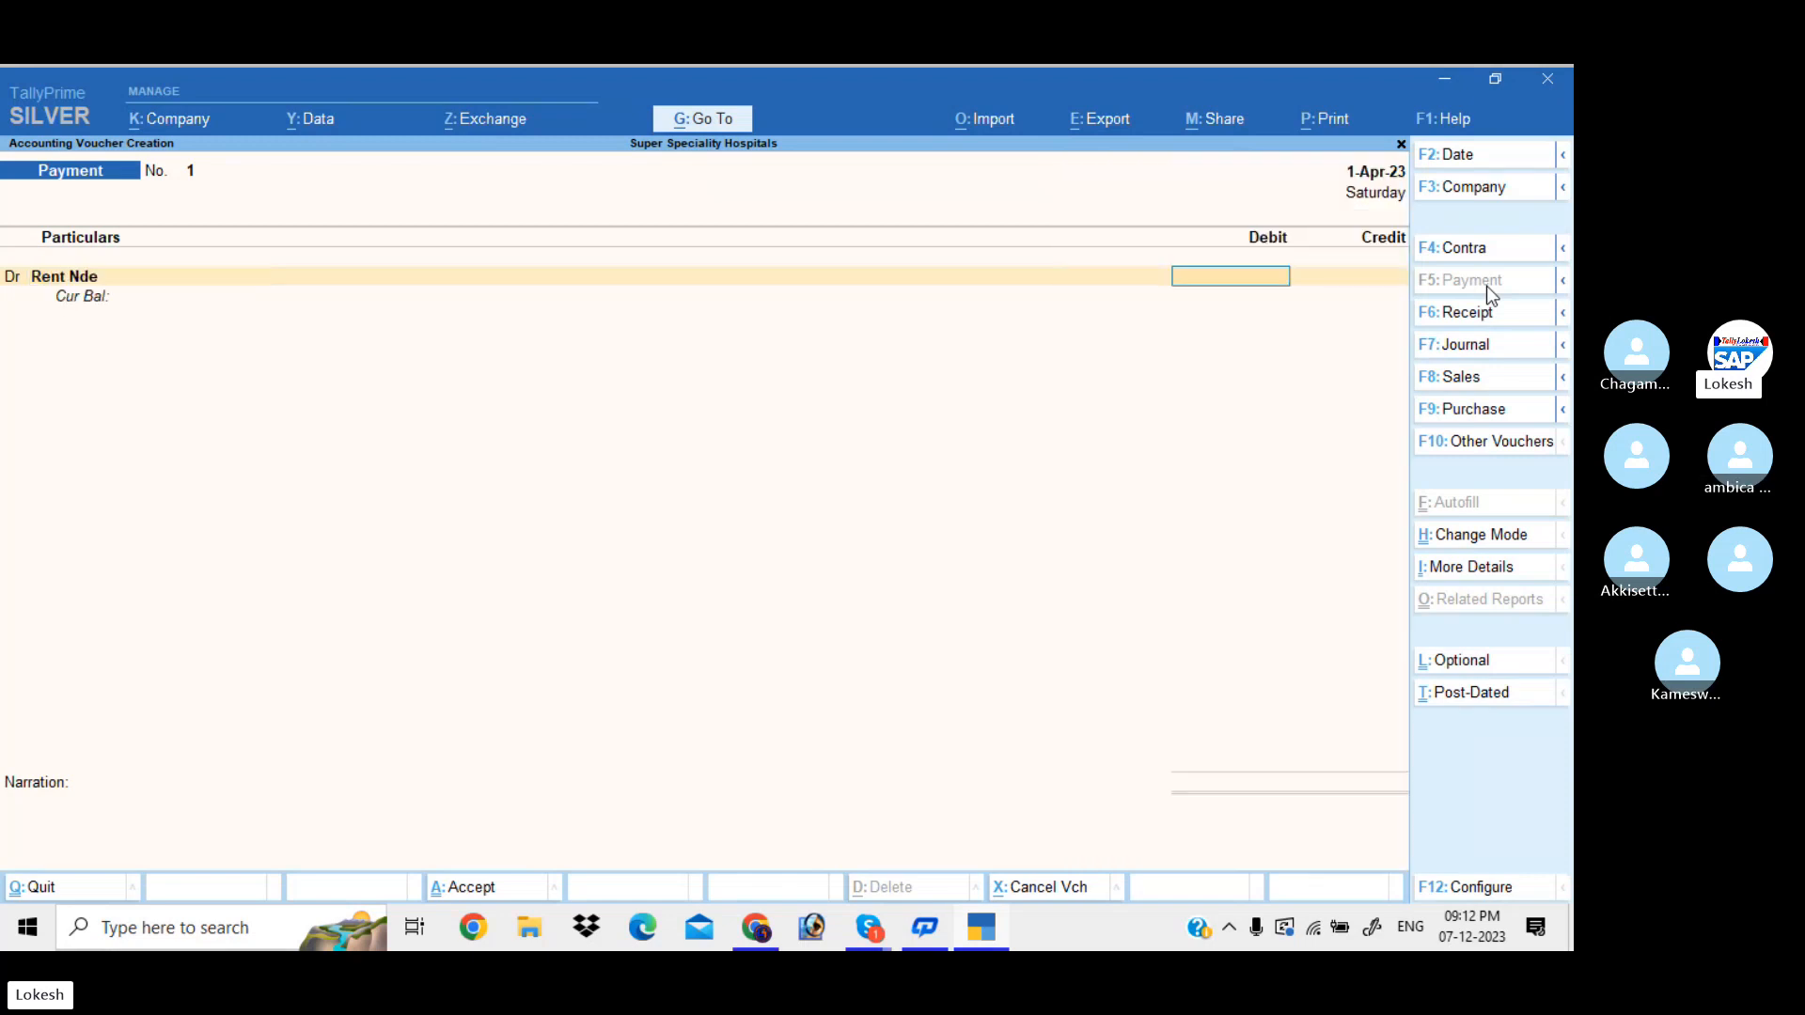
pyautogui.write('25000')
pyautogui.press('Return')
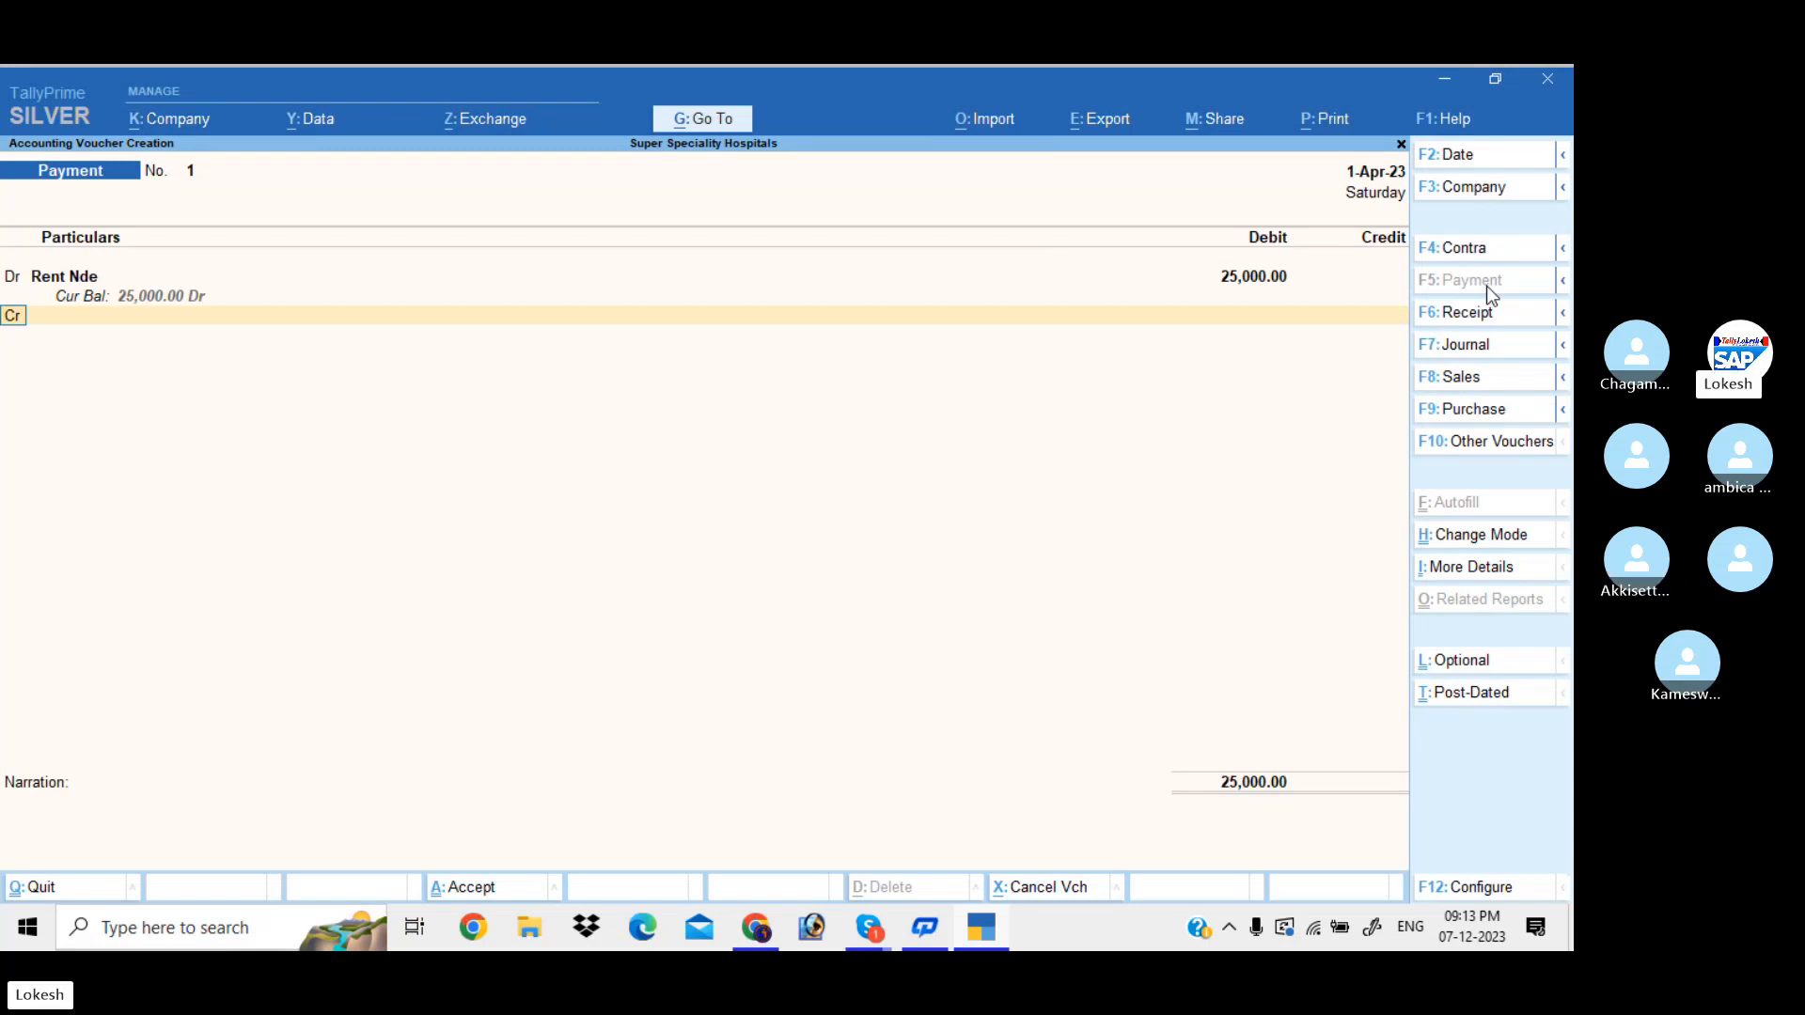
# Step: Add a second debit line to the Payment voucher for Salaries Nde with 80,000
pyautogui.press('Return')
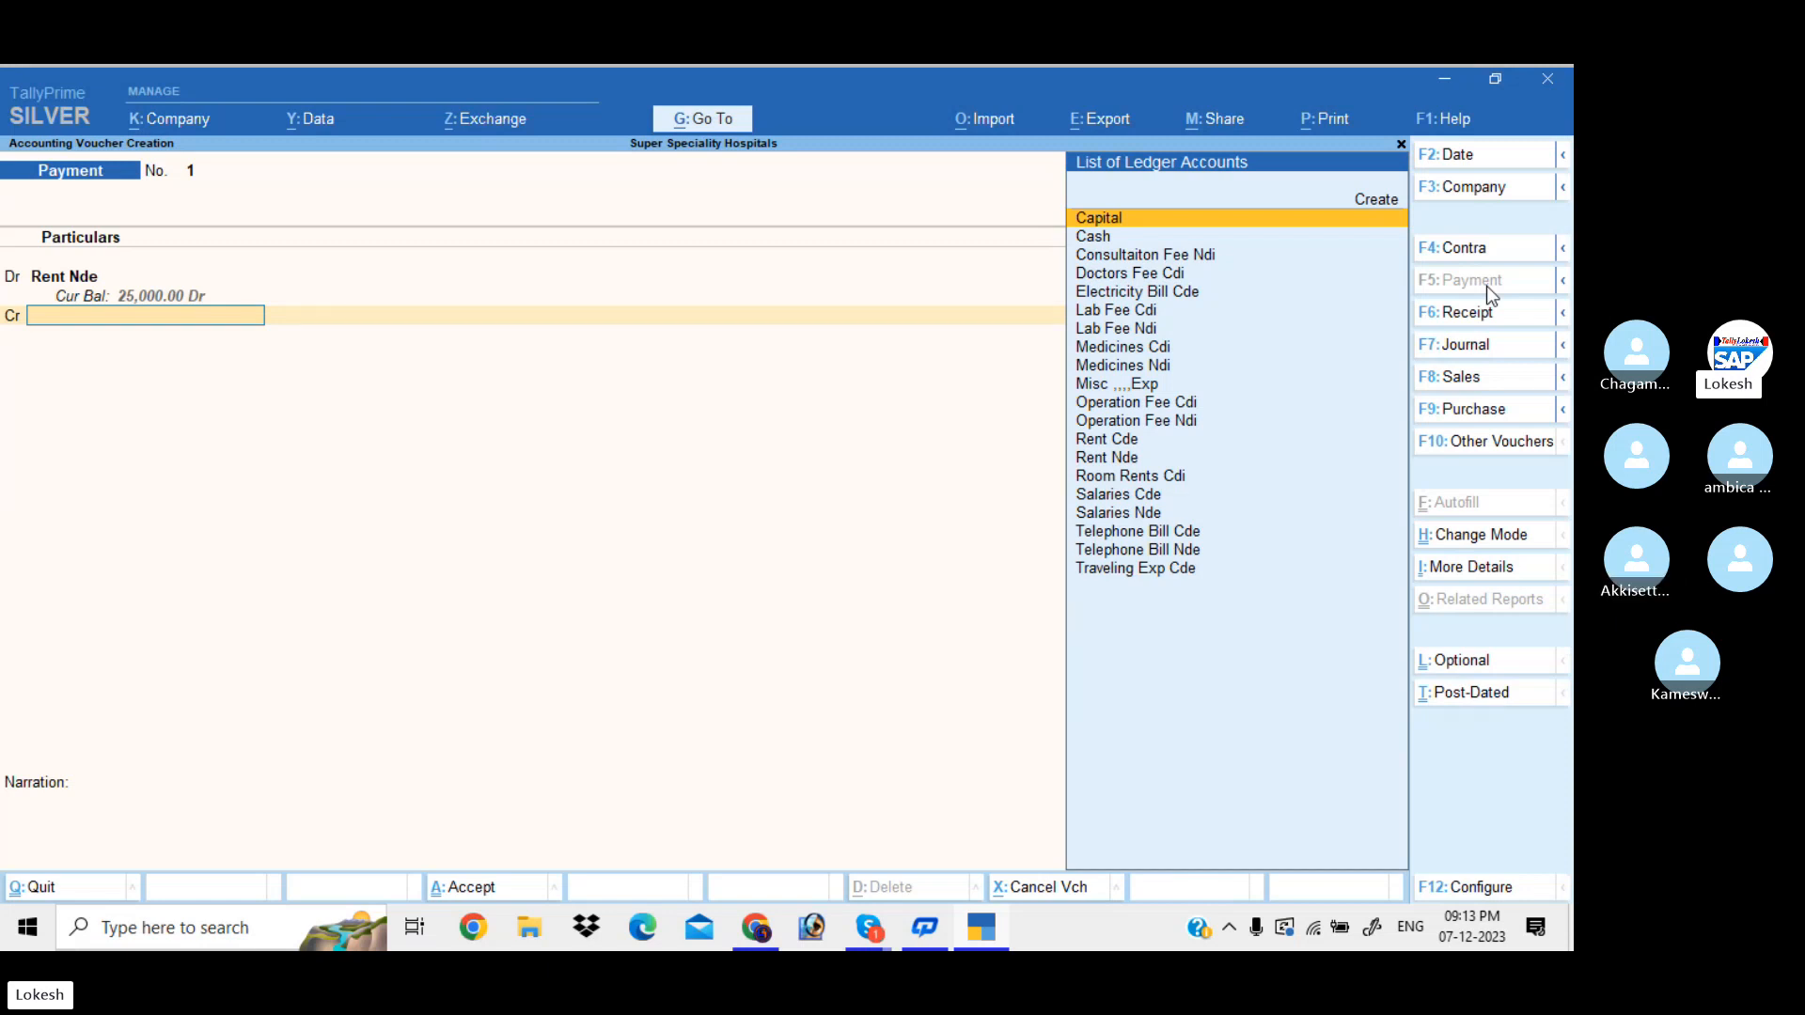
pyautogui.press('BackSpace')
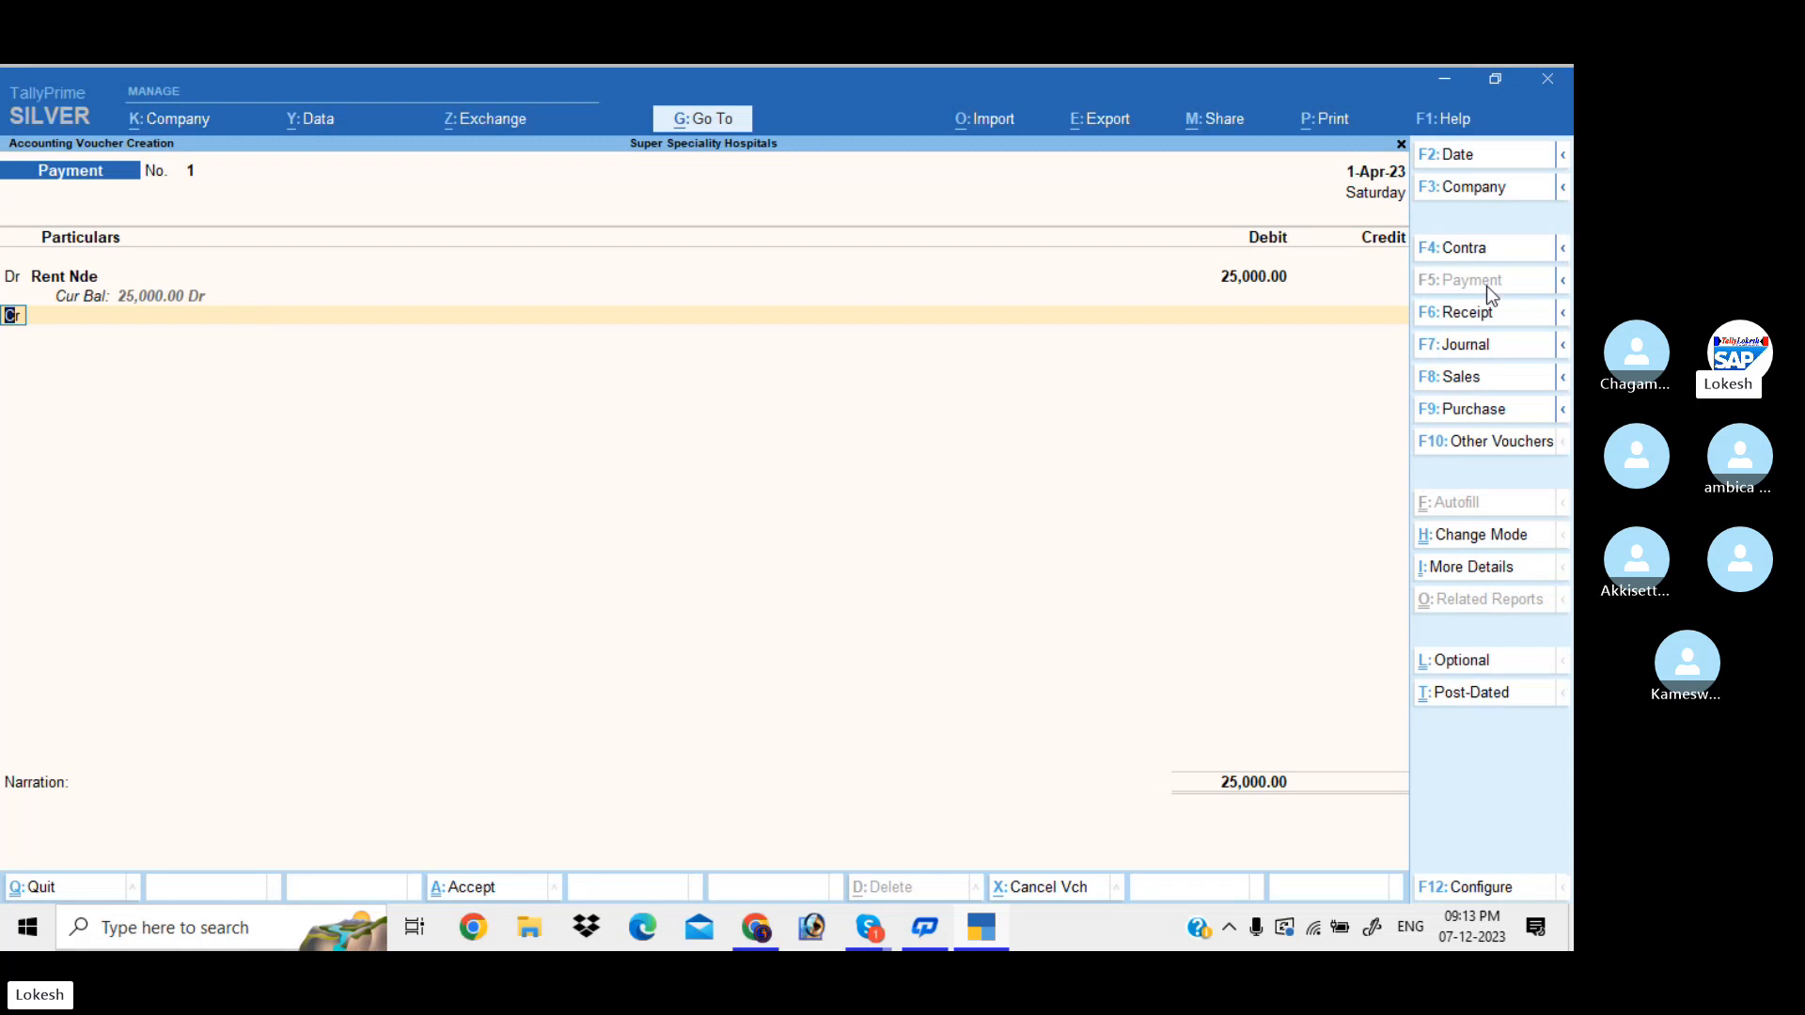
pyautogui.write('d')
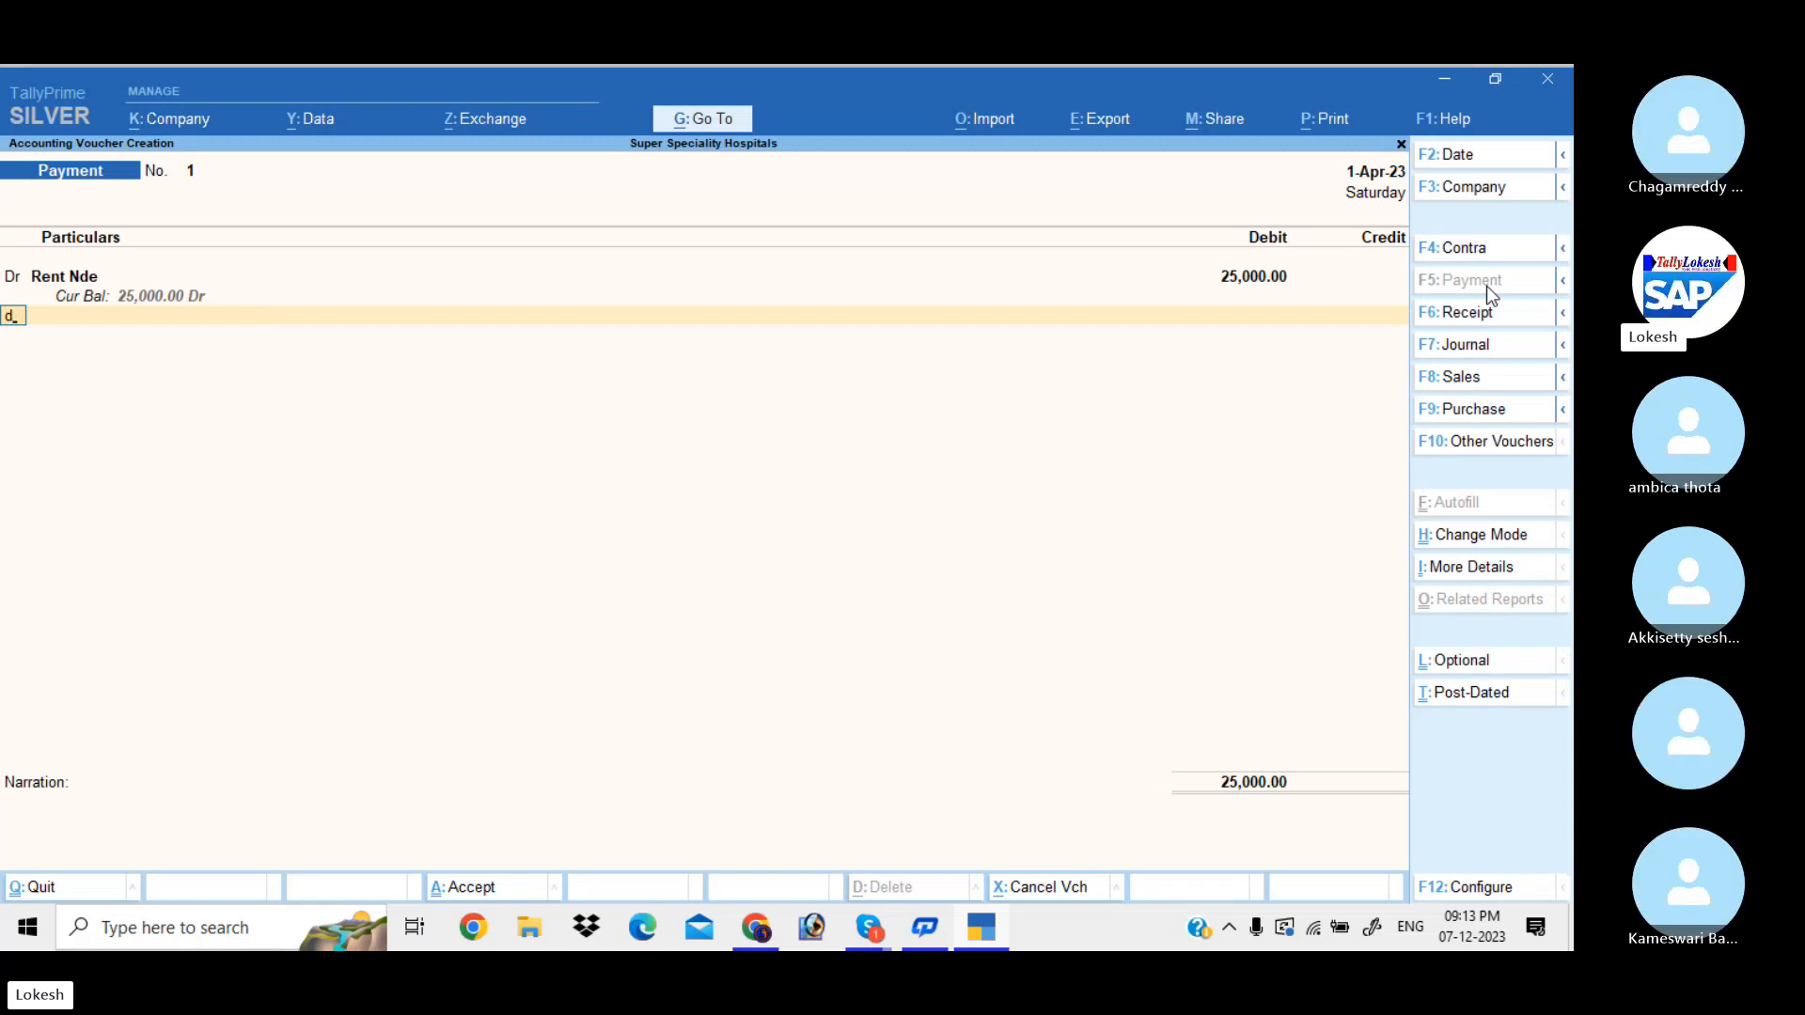
pyautogui.press('Return')
pyautogui.write('sal')
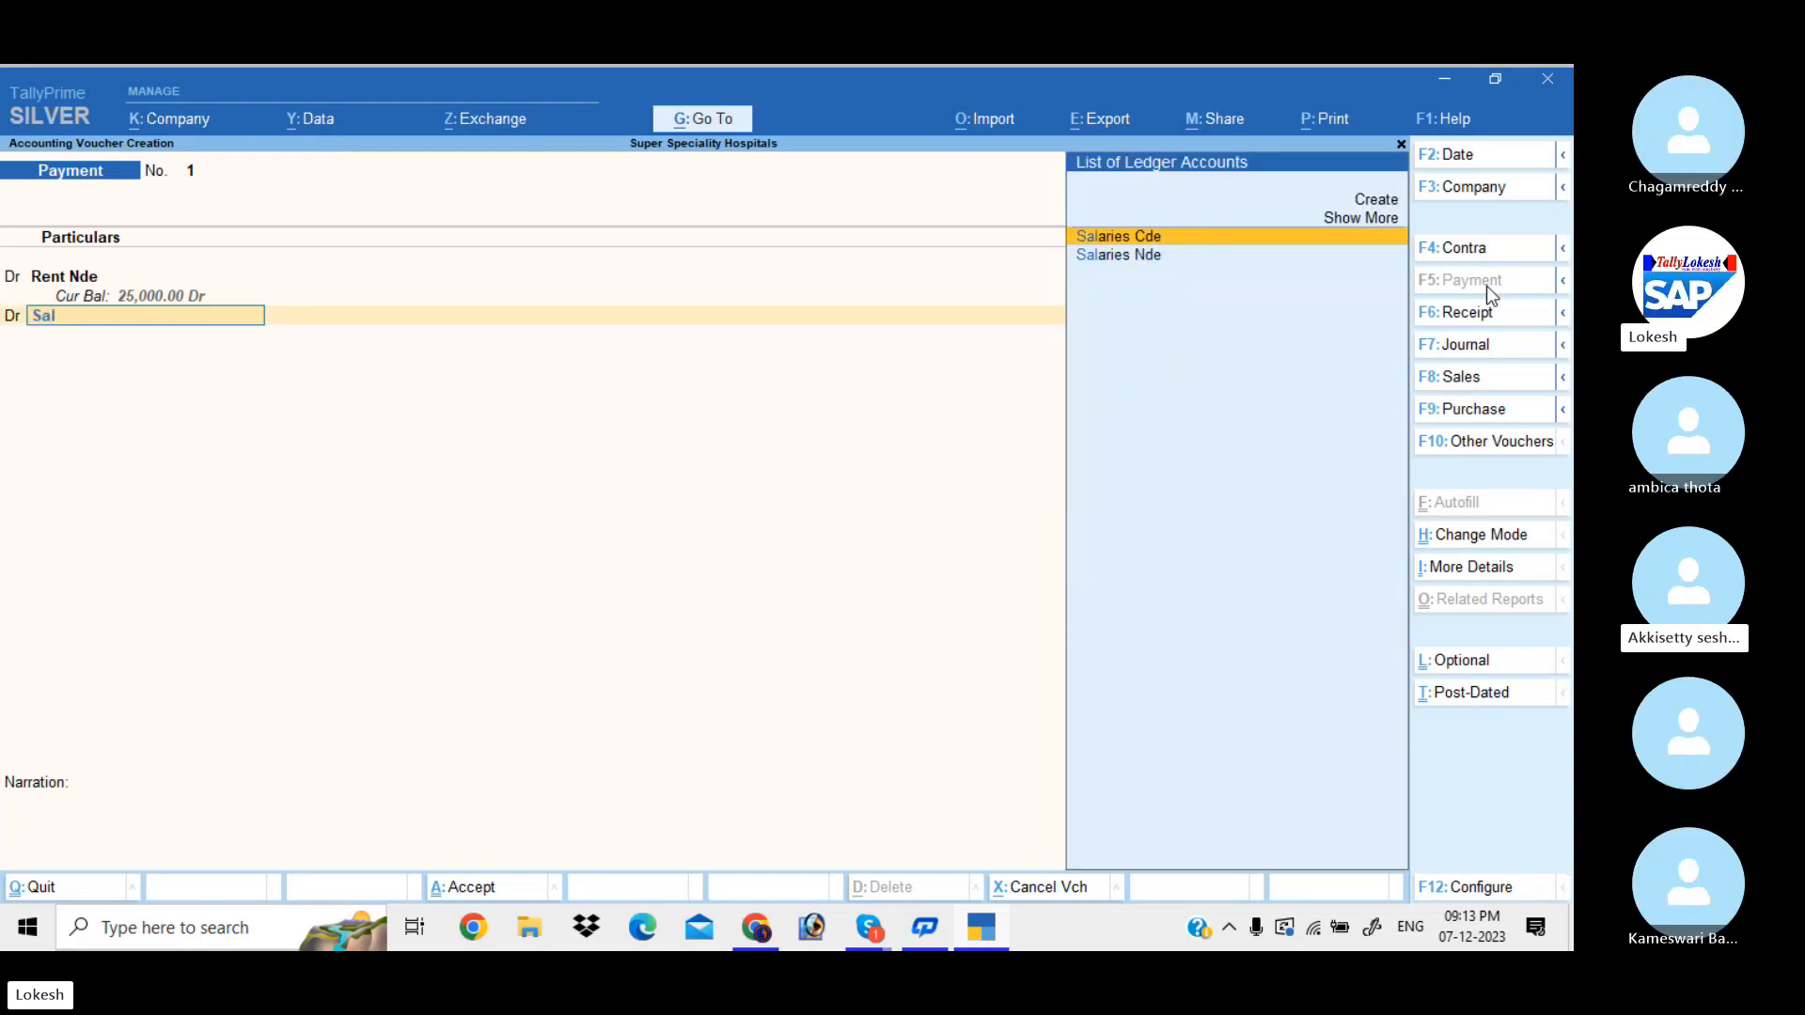
pyautogui.press('Down')
pyautogui.press('Return')
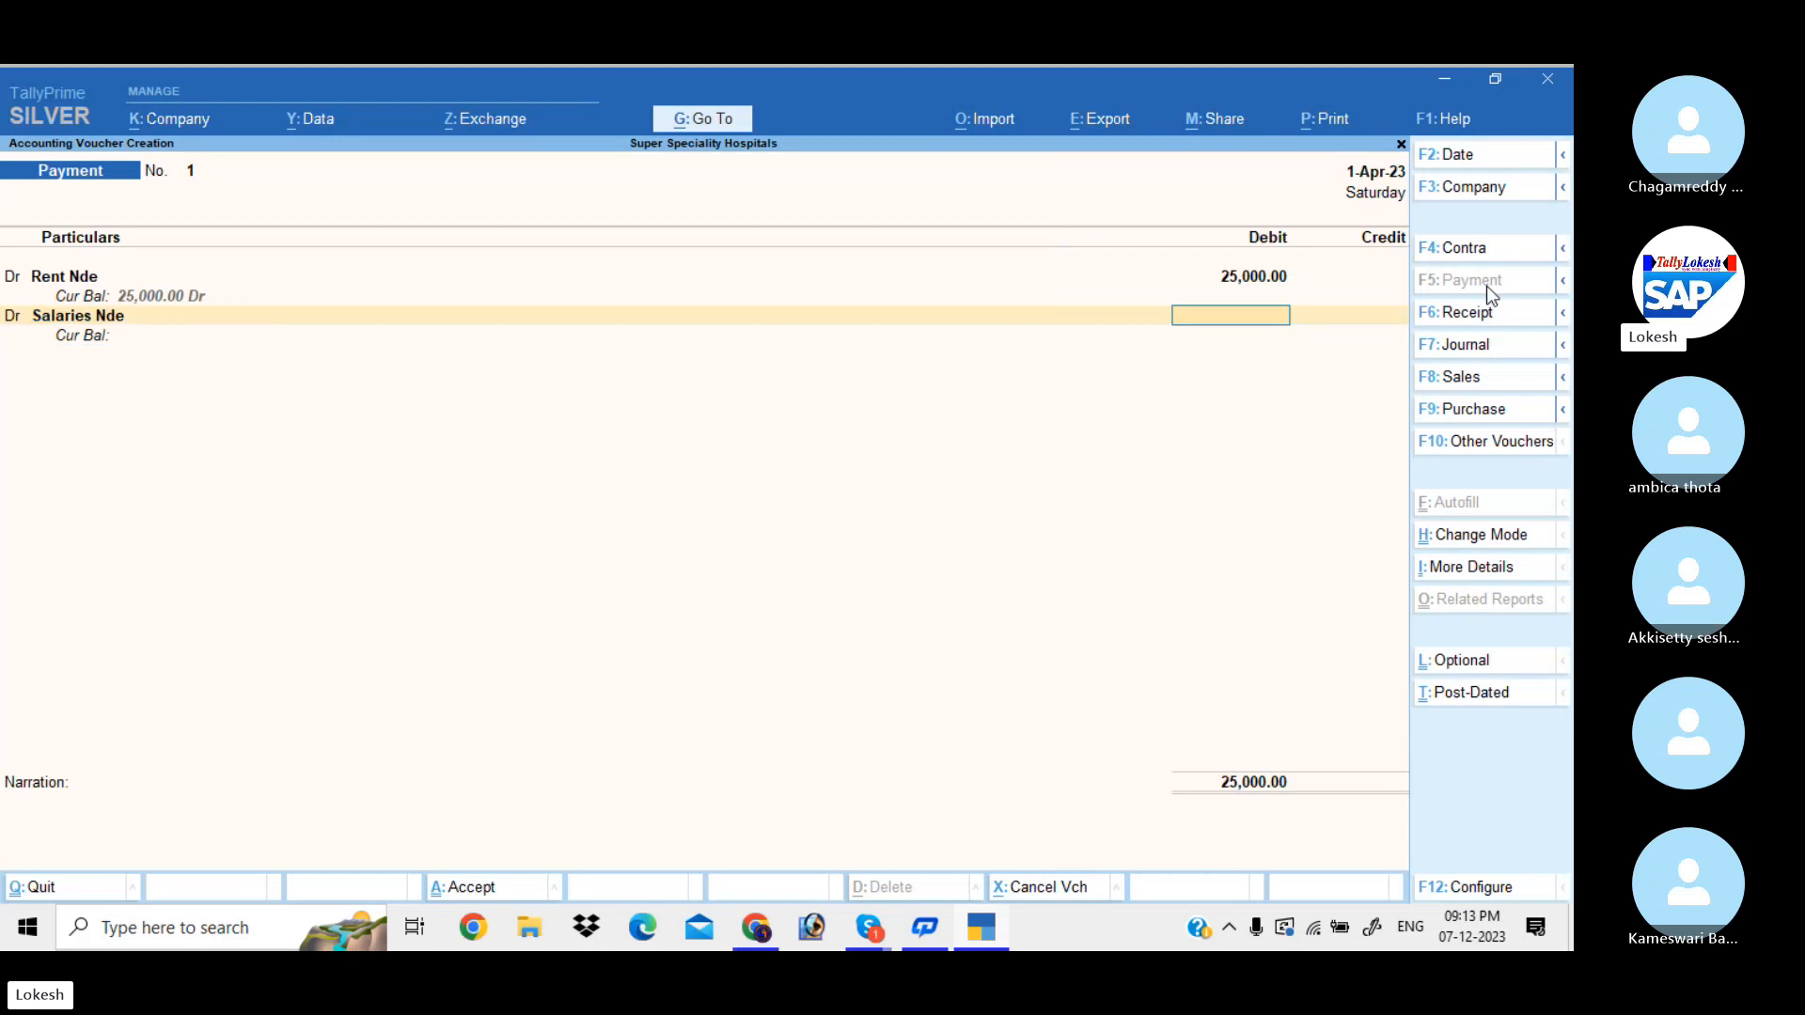
pyautogui.write('80000')
pyautogui.press('Return')
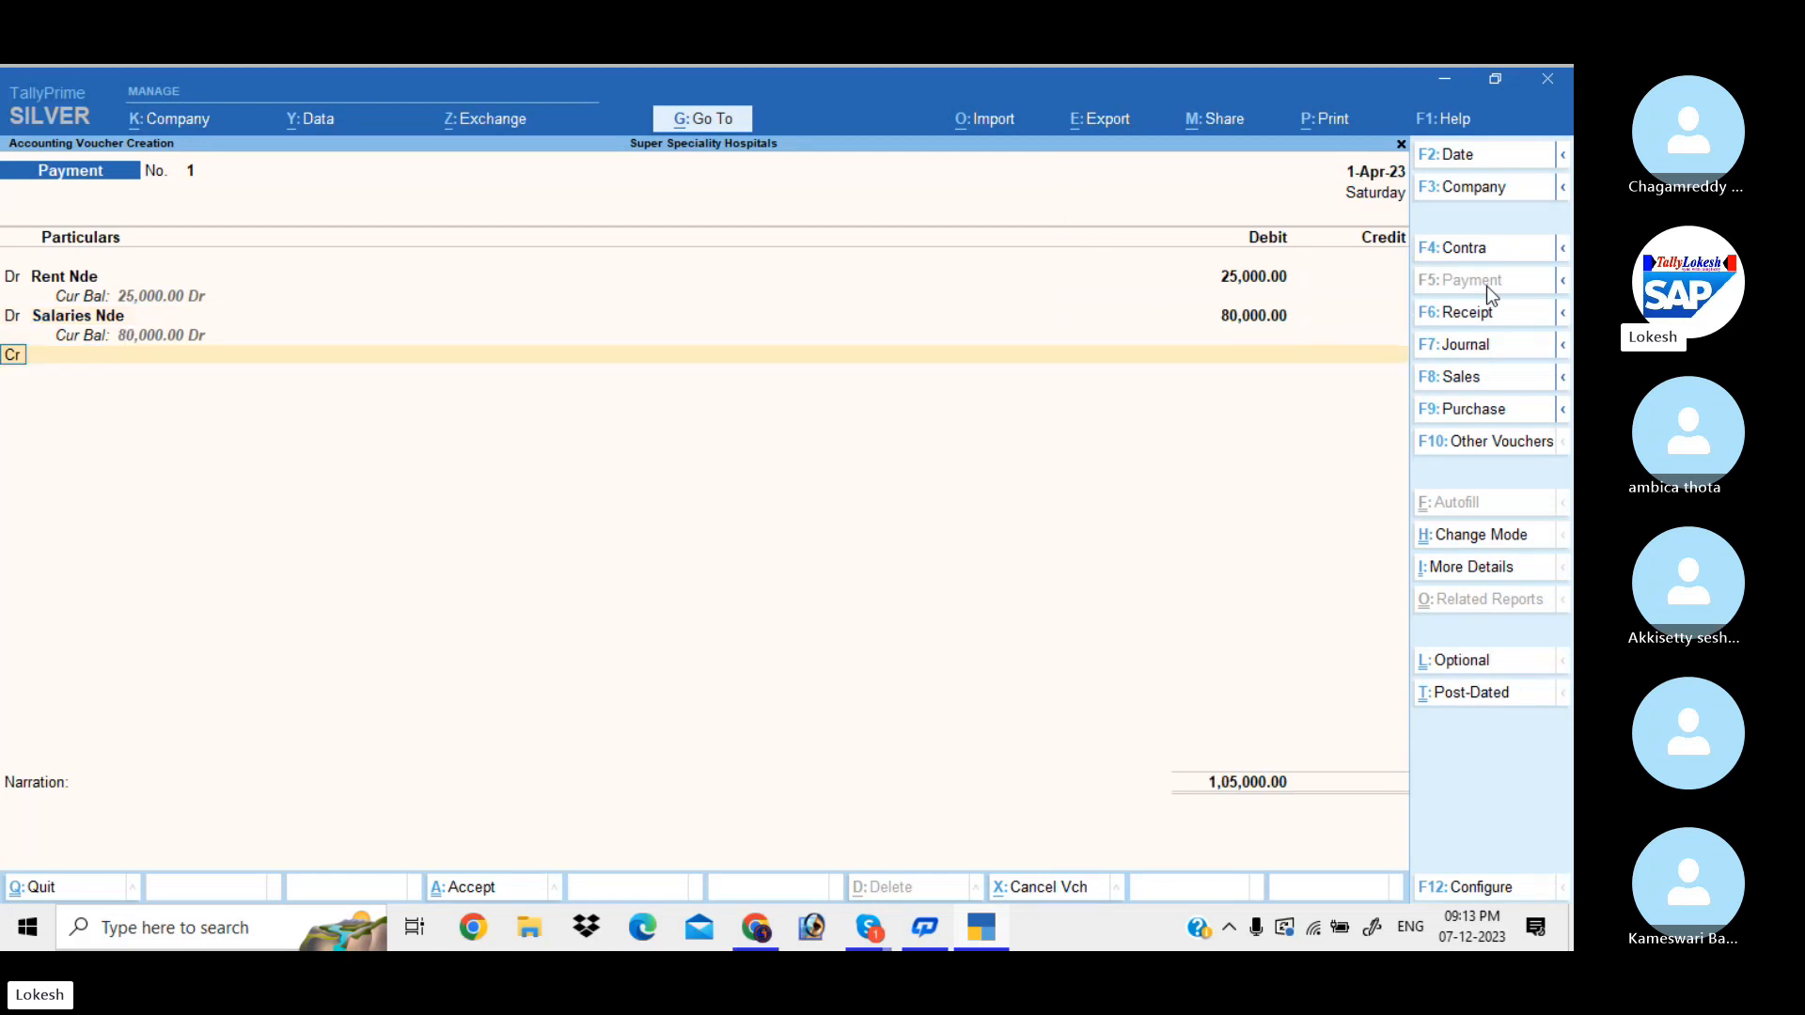
# Step: Add a debit line to the Payment voucher for Telephone Bill Nde with 15,000
pyautogui.write('d')
pyautogui.press('Return')
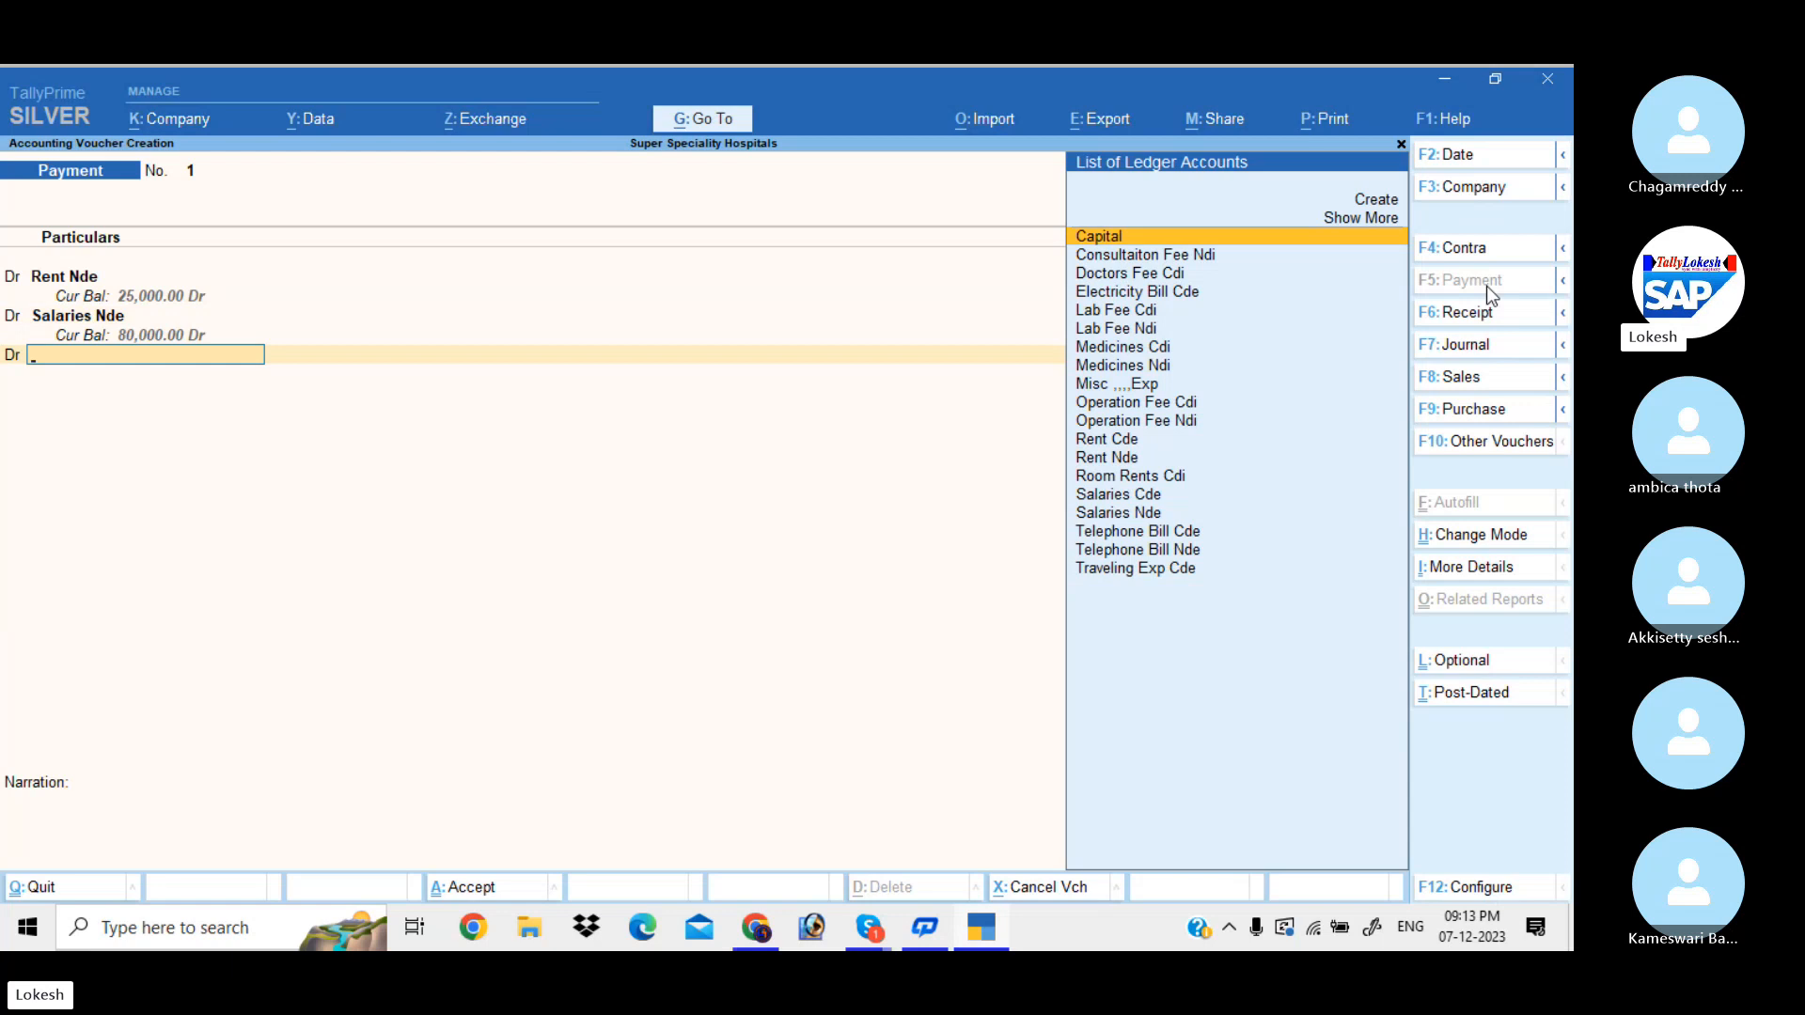
pyautogui.write('Te')
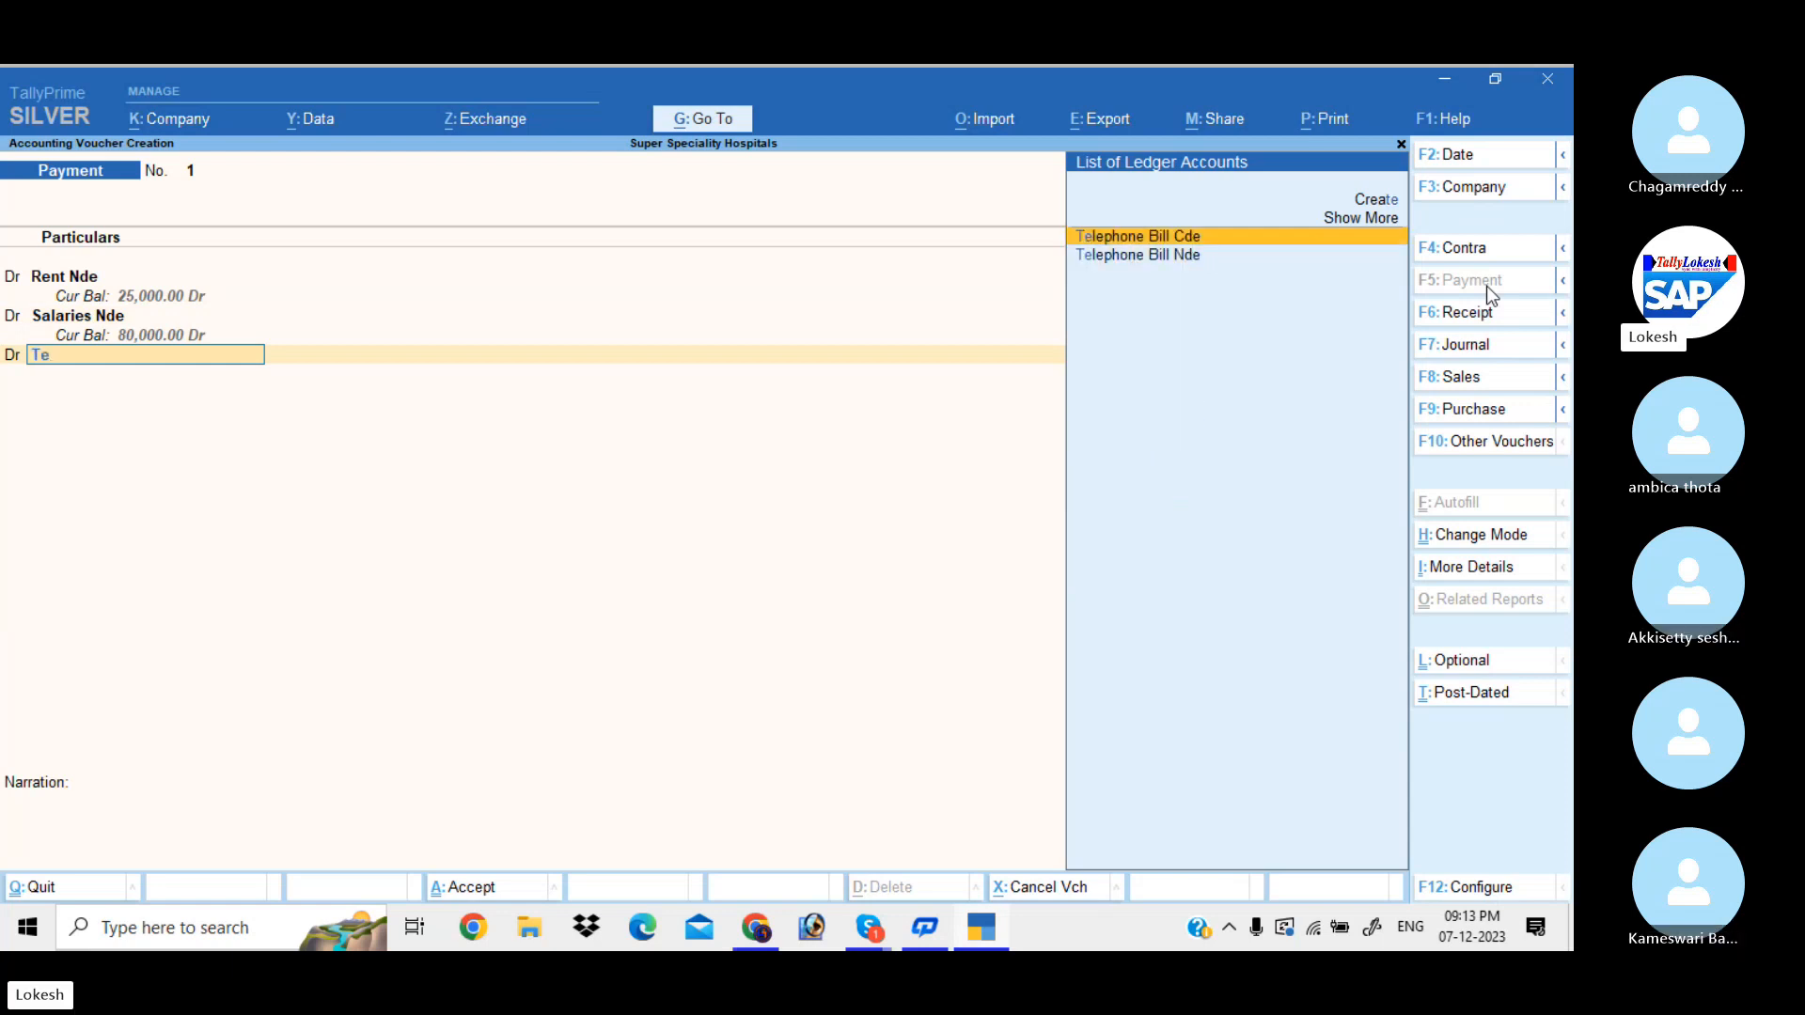
pyautogui.press('Down')
pyautogui.press('Return')
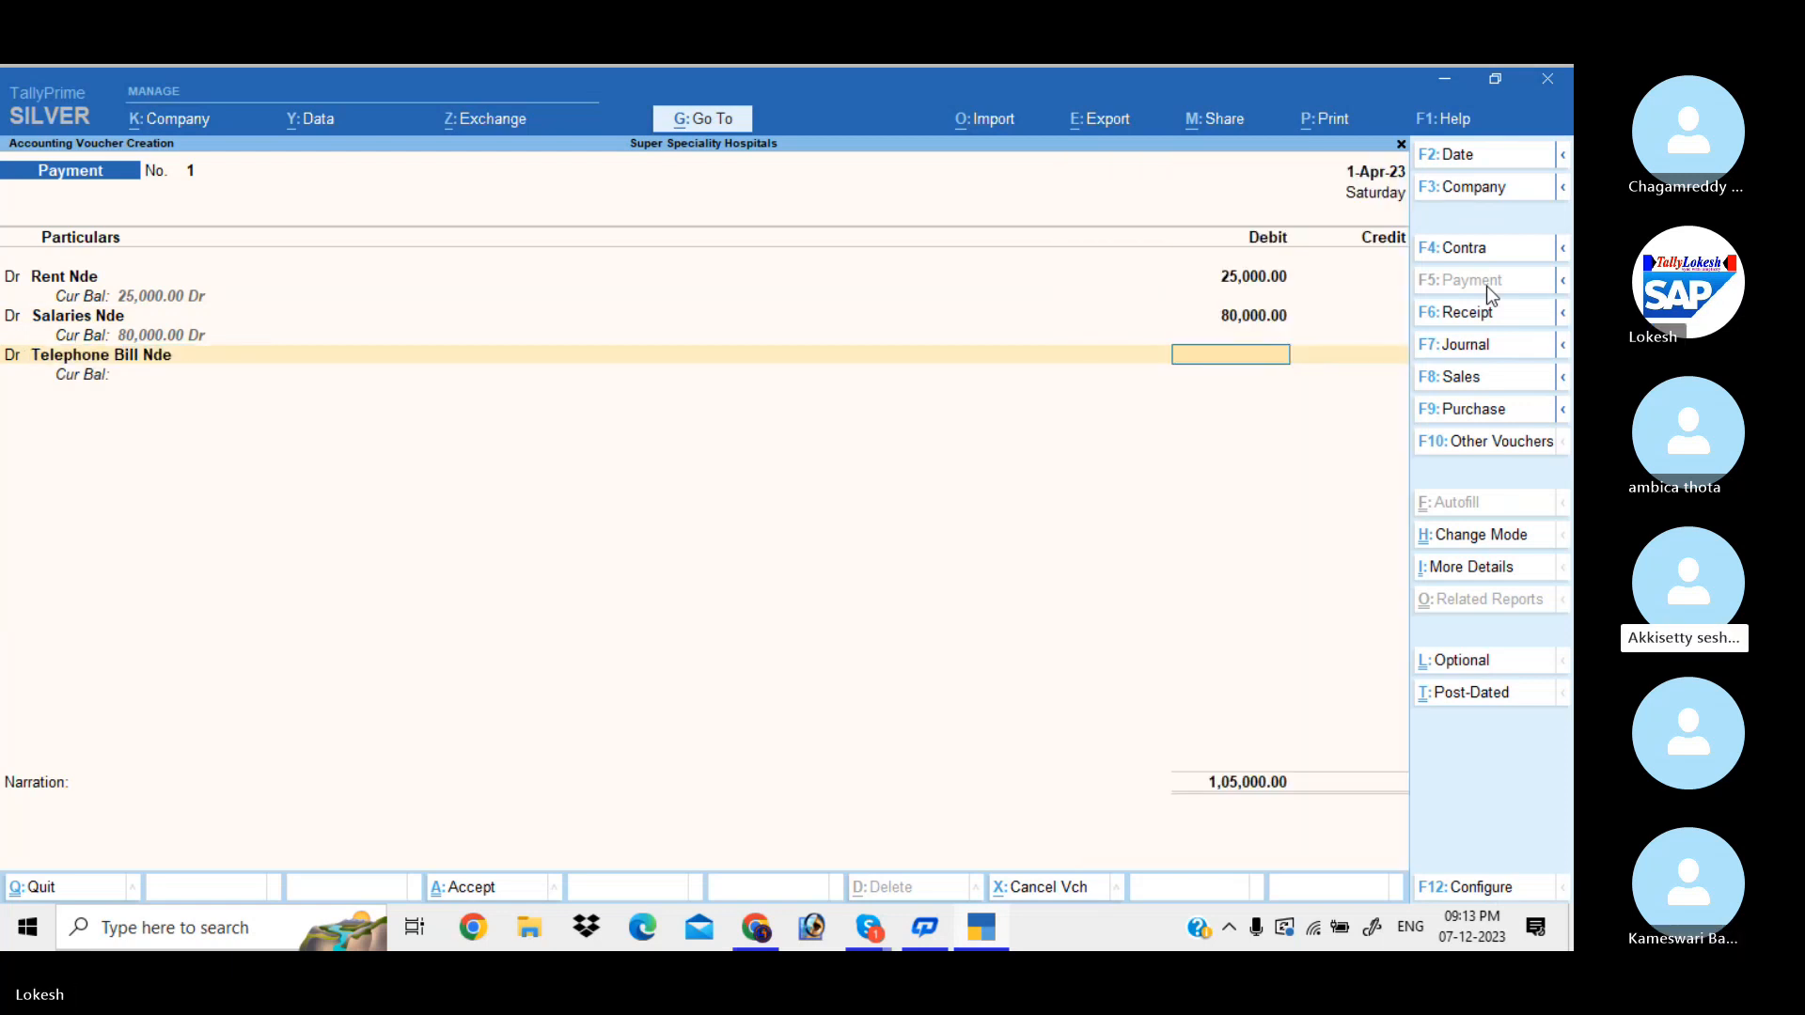
pyautogui.write('15000')
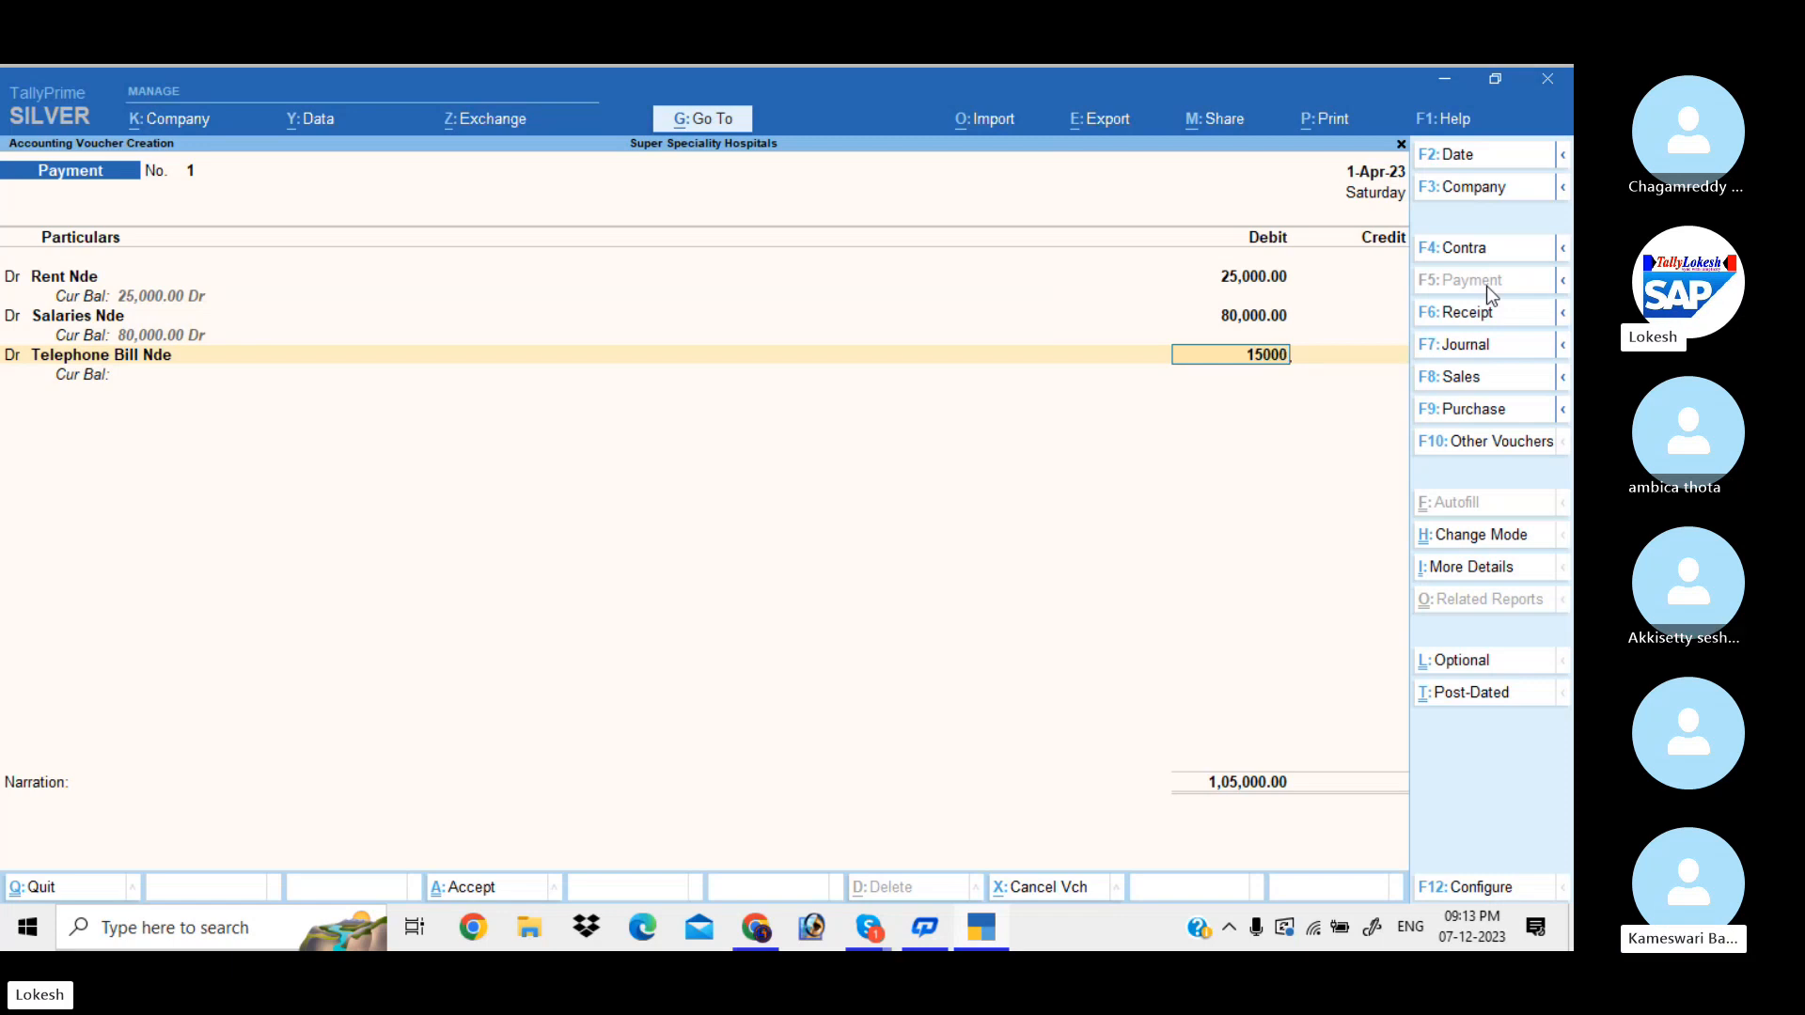
pyautogui.press('Return')
# Step: Add a debit line to the Payment voucher for the Misc ,,,,Exp ledger with 5,000
pyautogui.press('d')
pyautogui.press('Return')
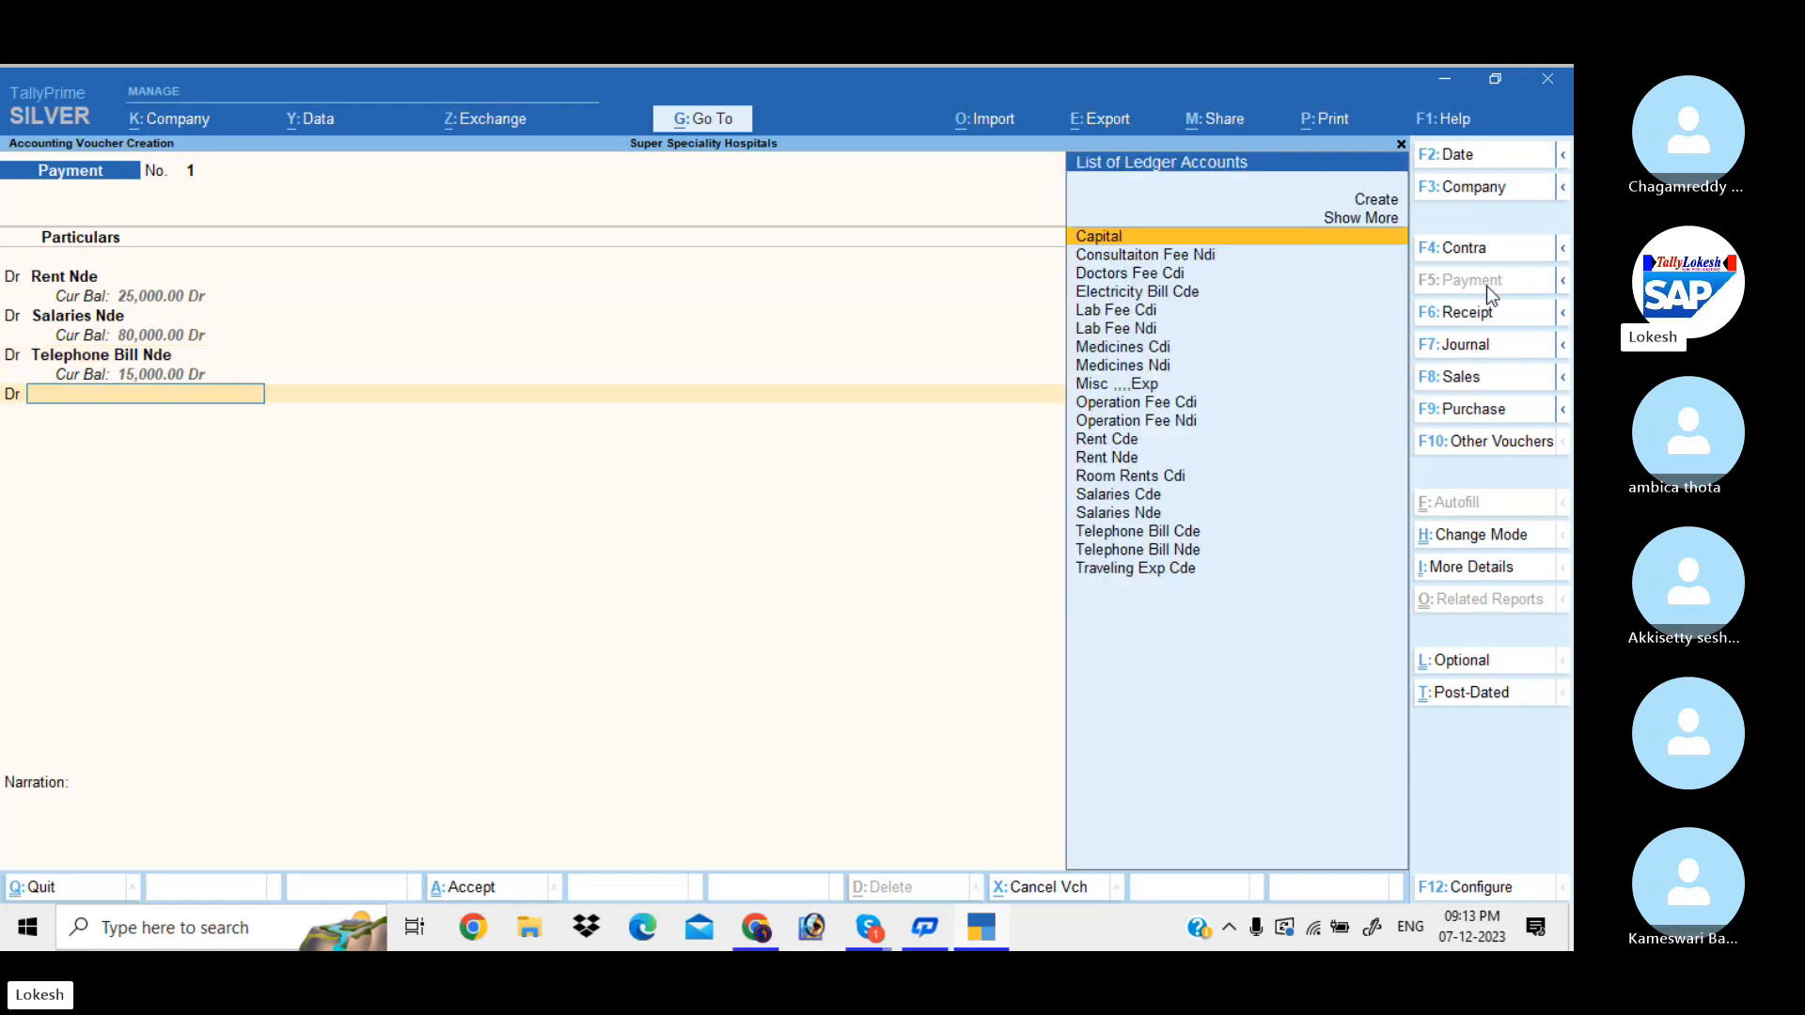
pyautogui.write('mis')
pyautogui.press('Return')
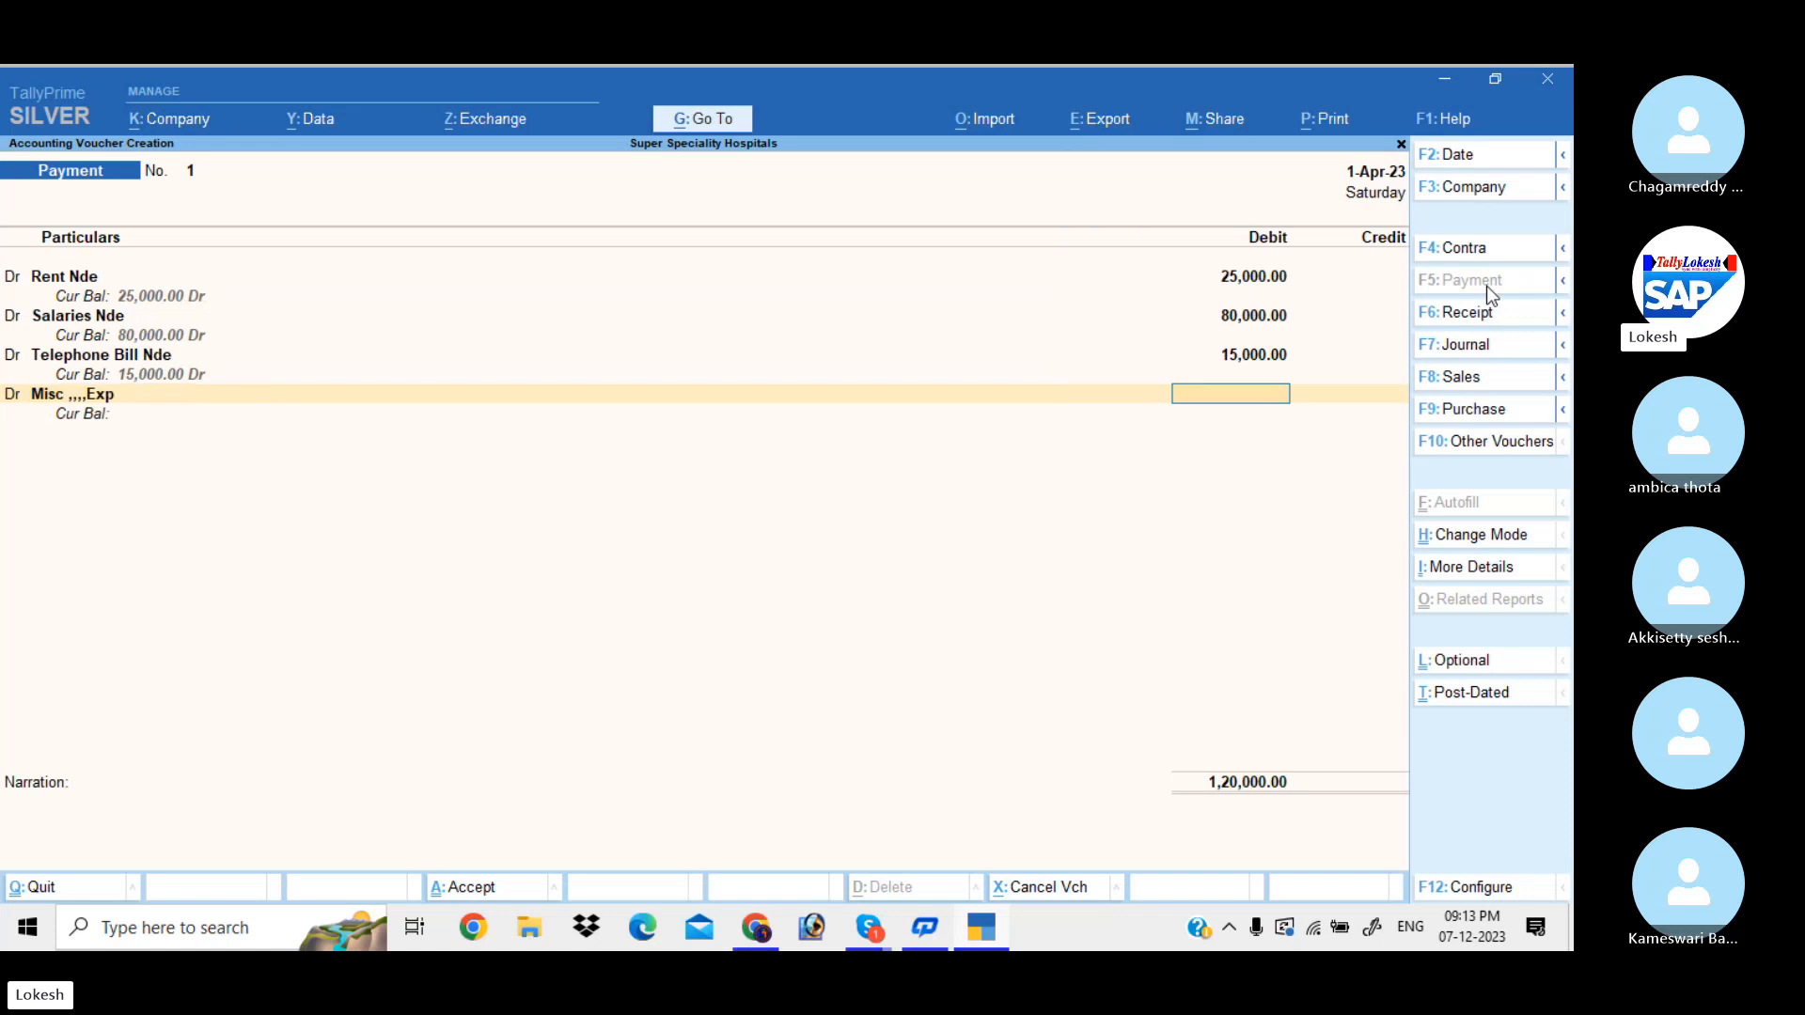
pyautogui.write('5000')
pyautogui.press('Return')
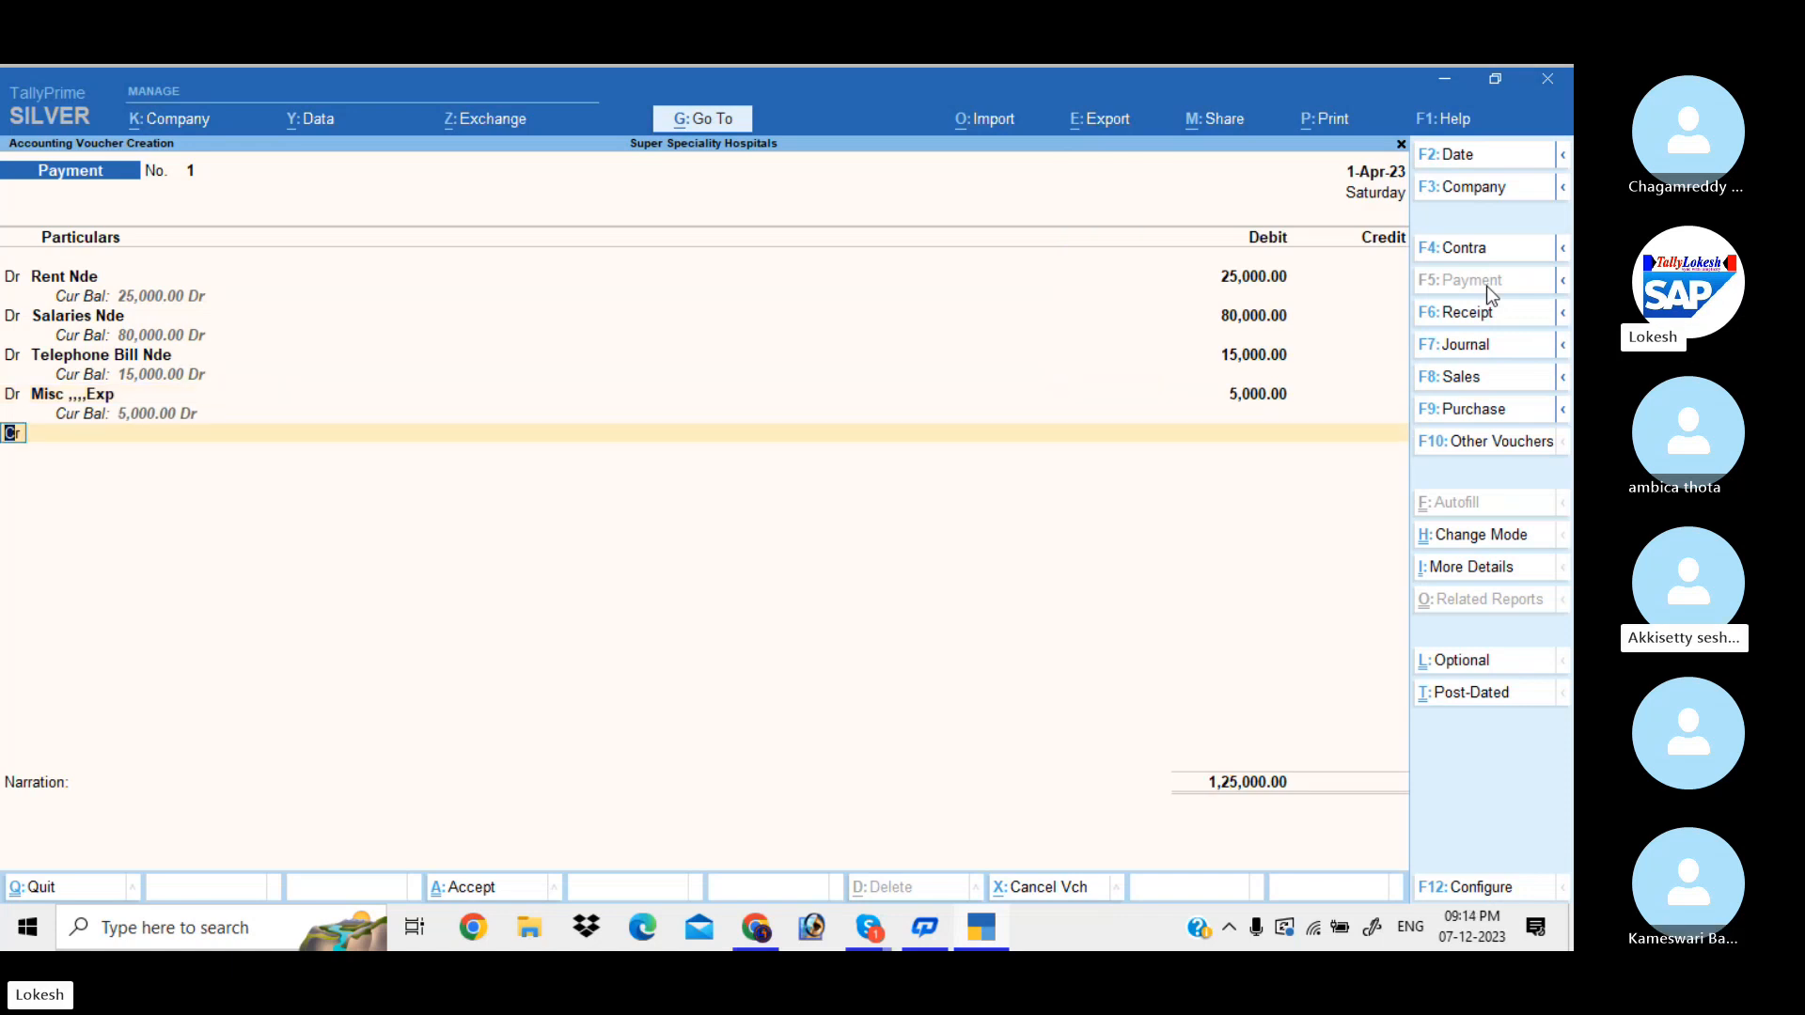
# Step: Credit Cash with the full 1,25,000 and save the Payment voucher without a narration
pyautogui.press('Return')
pyautogui.press('Down')
pyautogui.press('Return')
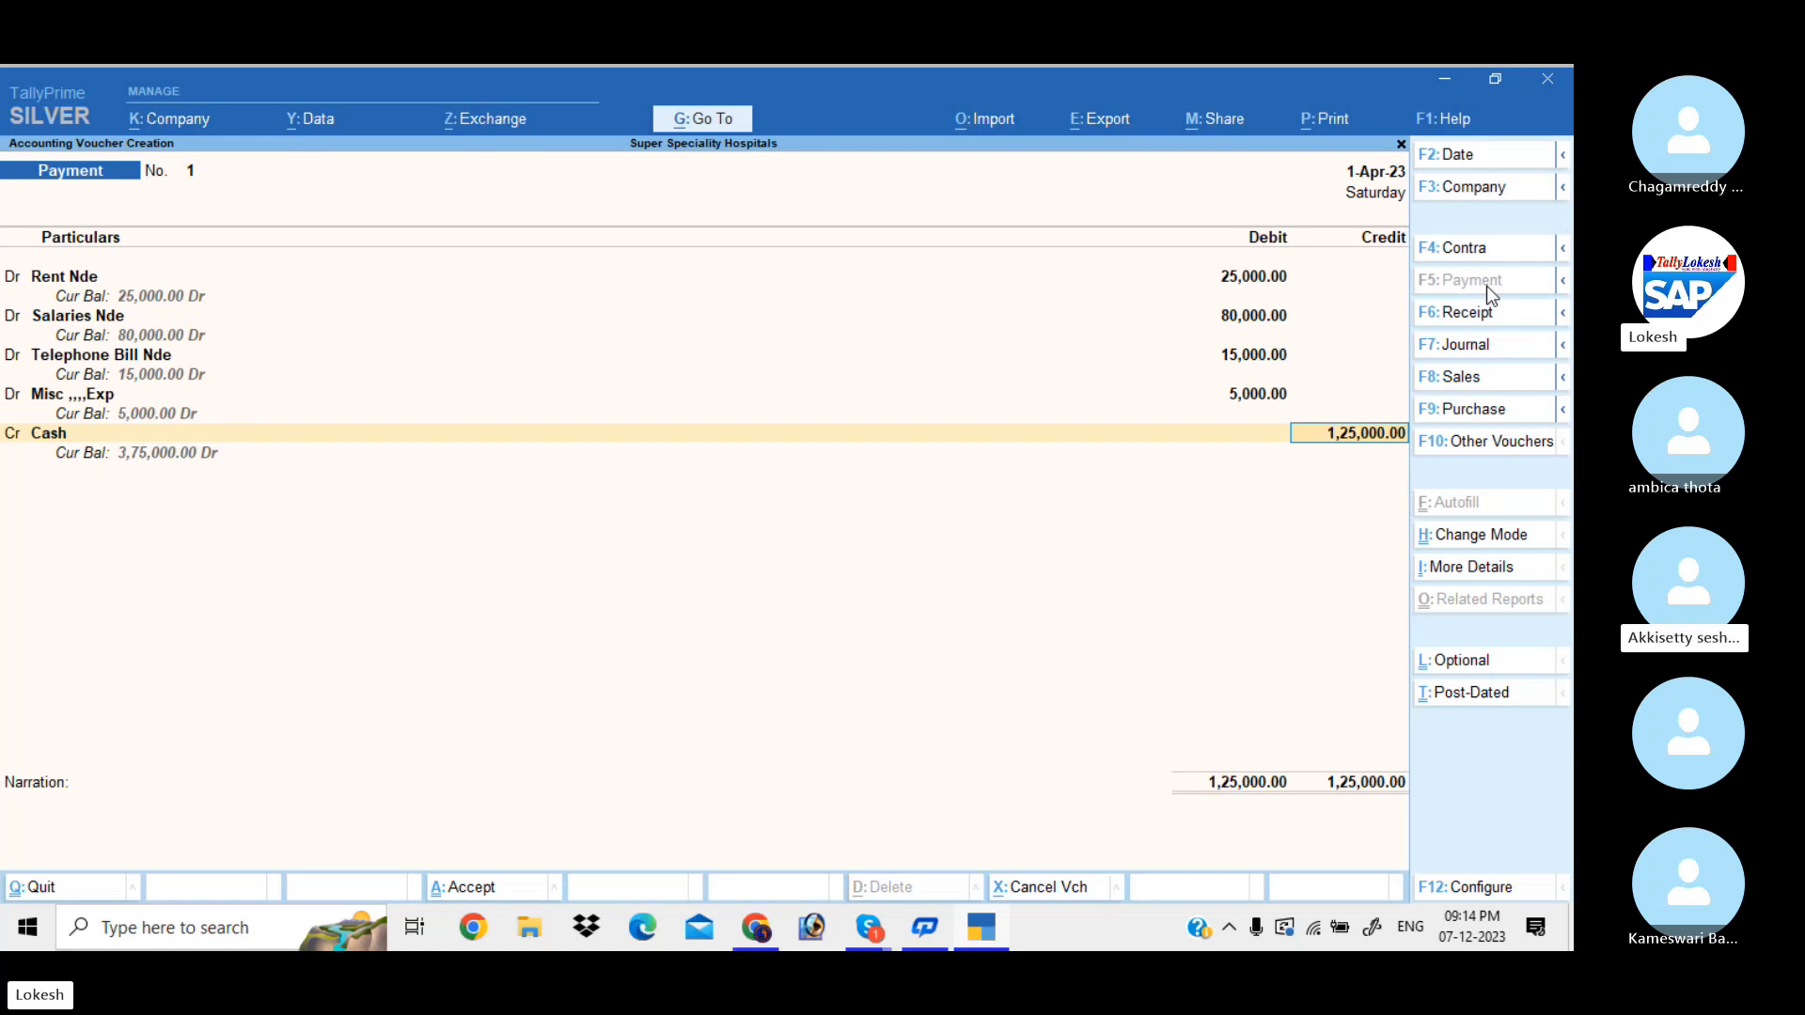
pyautogui.press('Return')
pyautogui.press('Return')
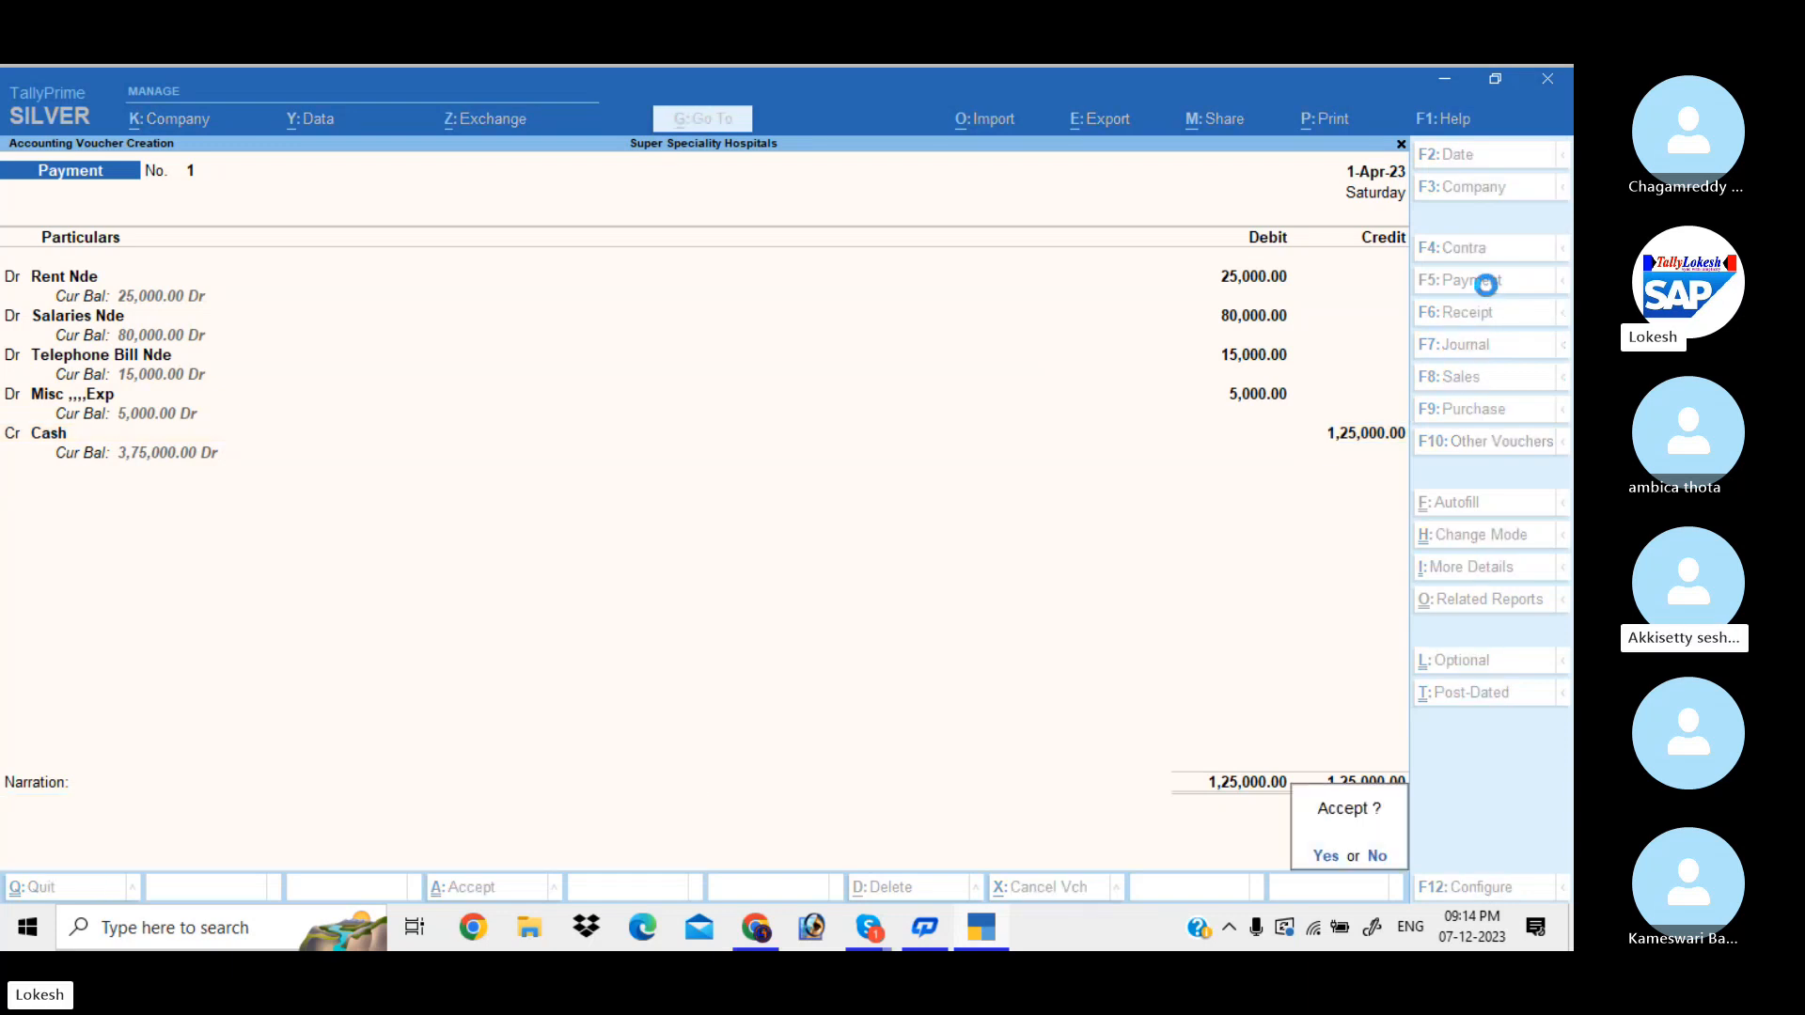
pyautogui.press('Return')
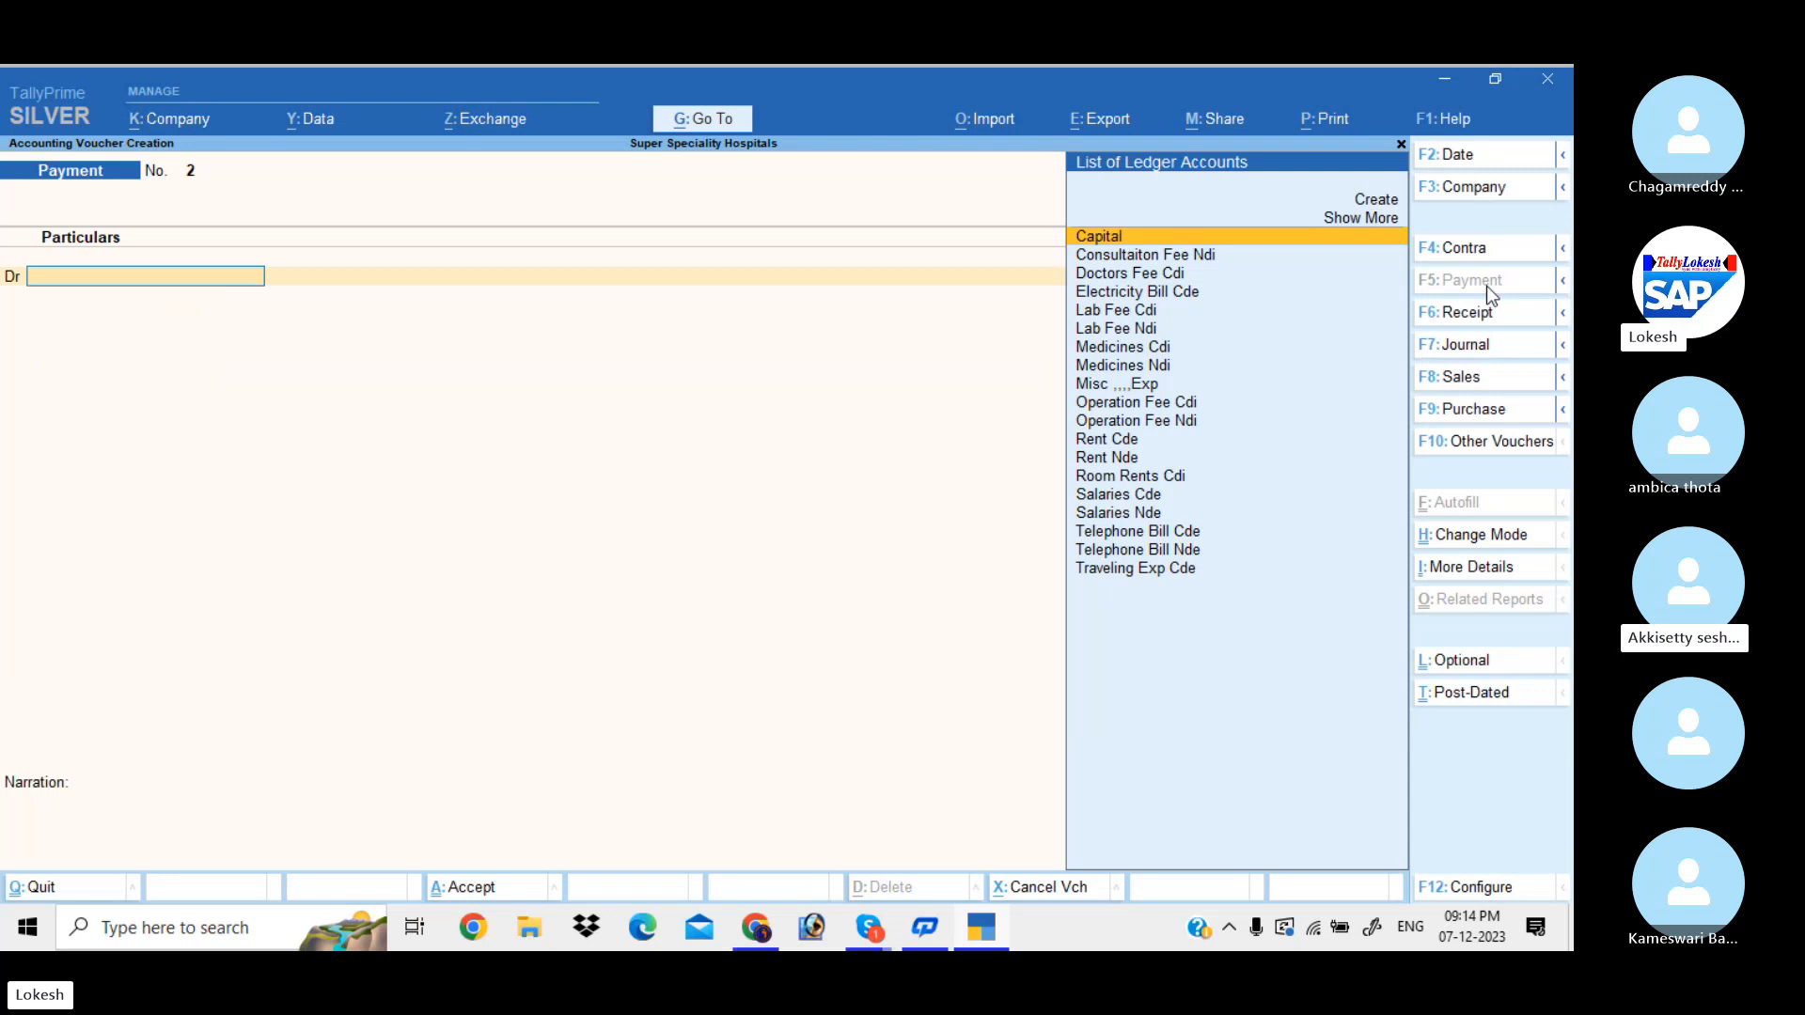
# Step: In the second Payment voucher, debit the Rent Cde ledger with 15,000
pyautogui.write('Re')
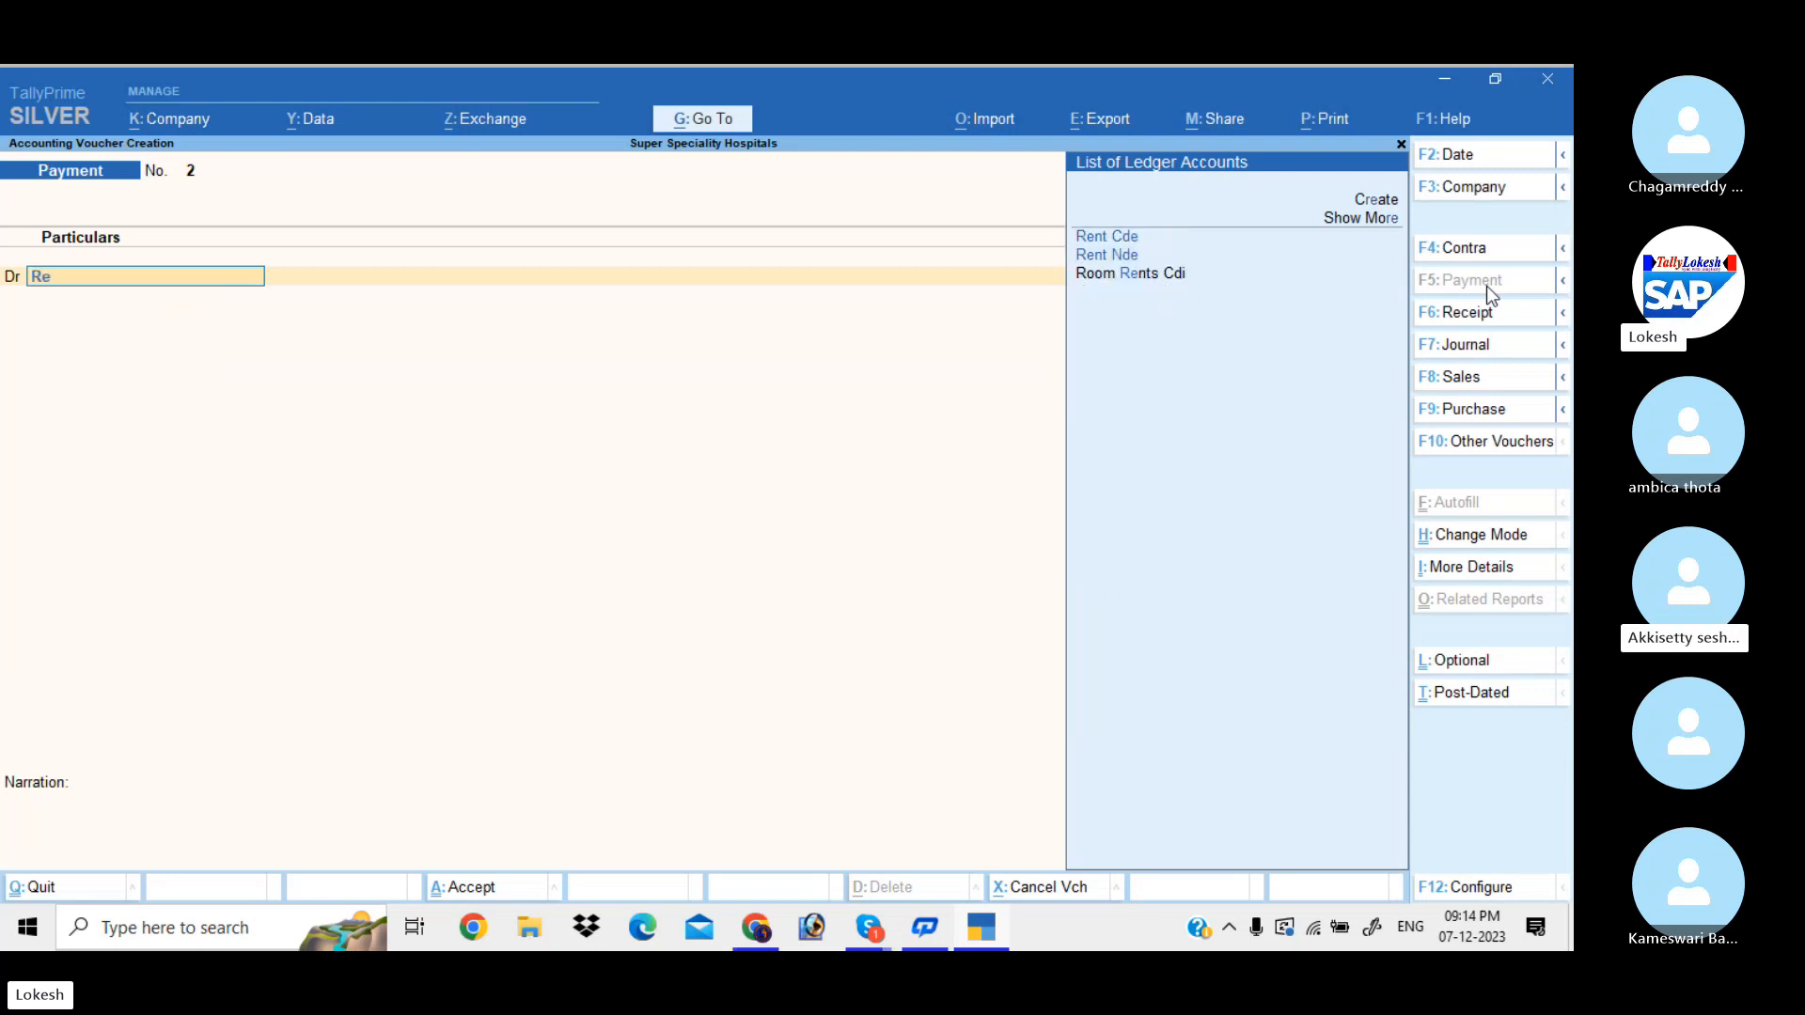
pyautogui.press('Return')
pyautogui.write('15,')
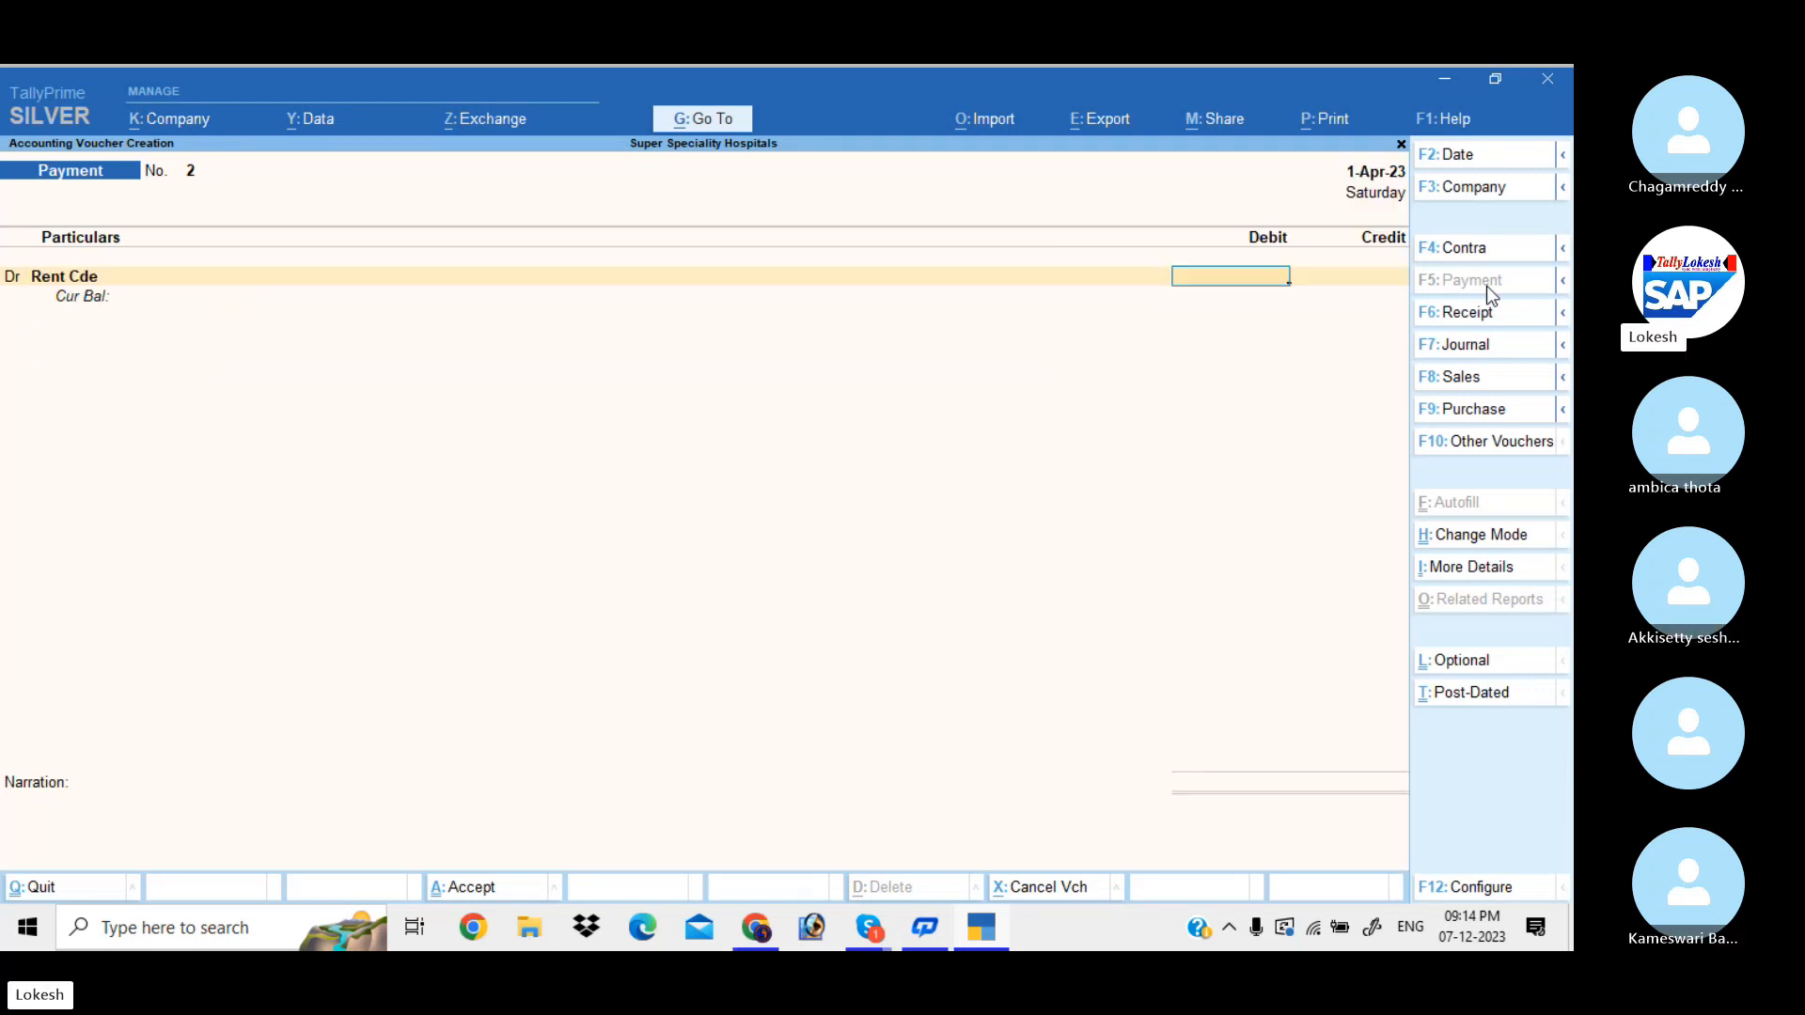
pyautogui.write('000')
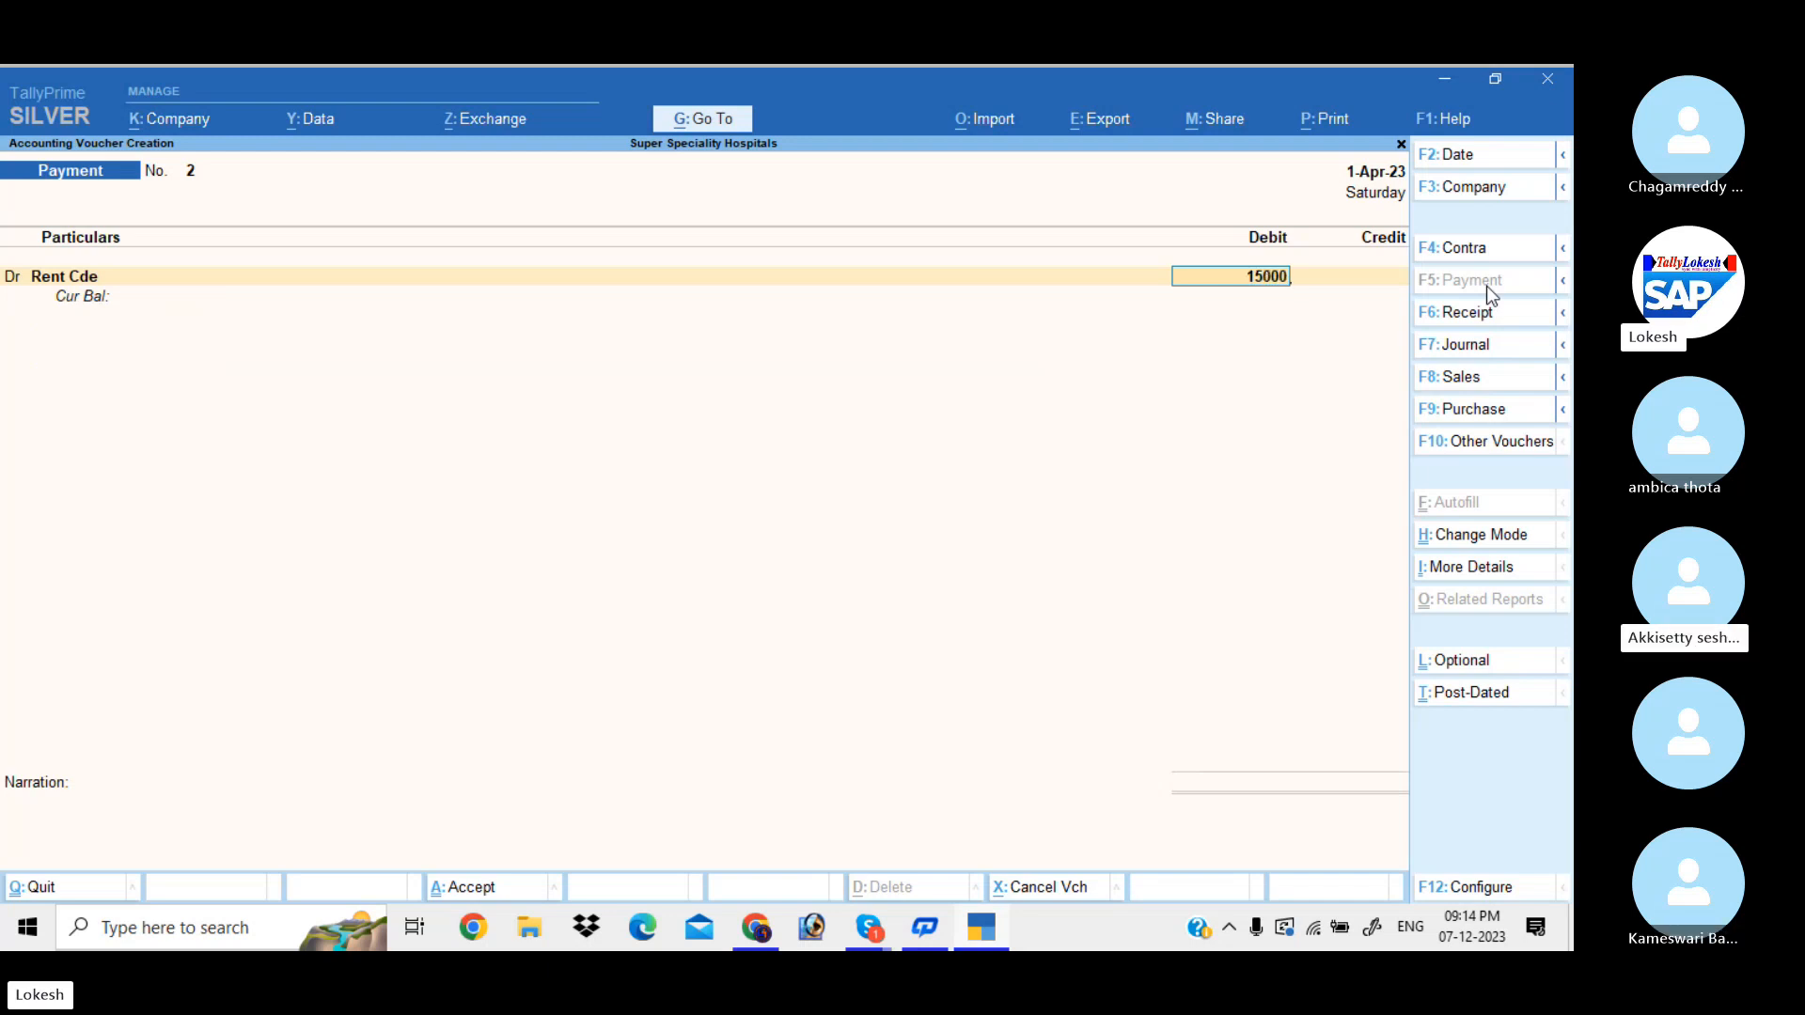
pyautogui.press('Return')
# Step: Add a debit line to the second Payment voucher for Salaries Cde with 20,000
pyautogui.write('d')
pyautogui.press('Return')
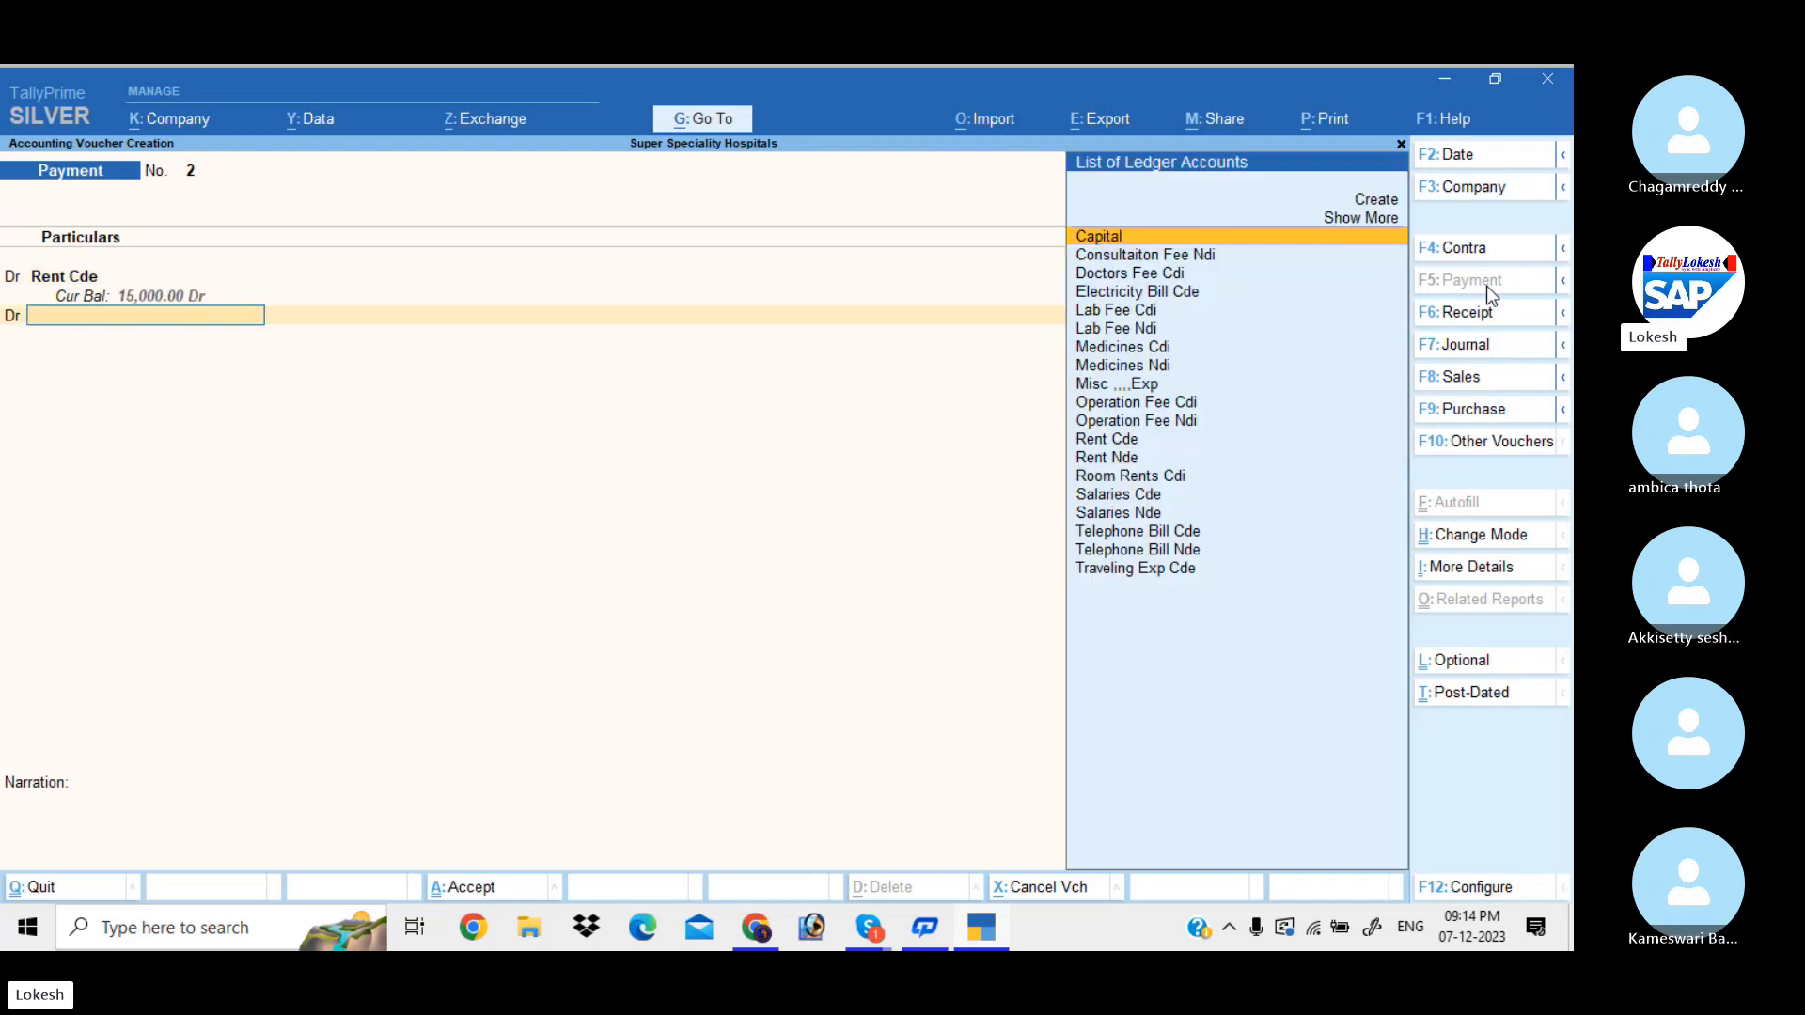
pyautogui.write('Sal')
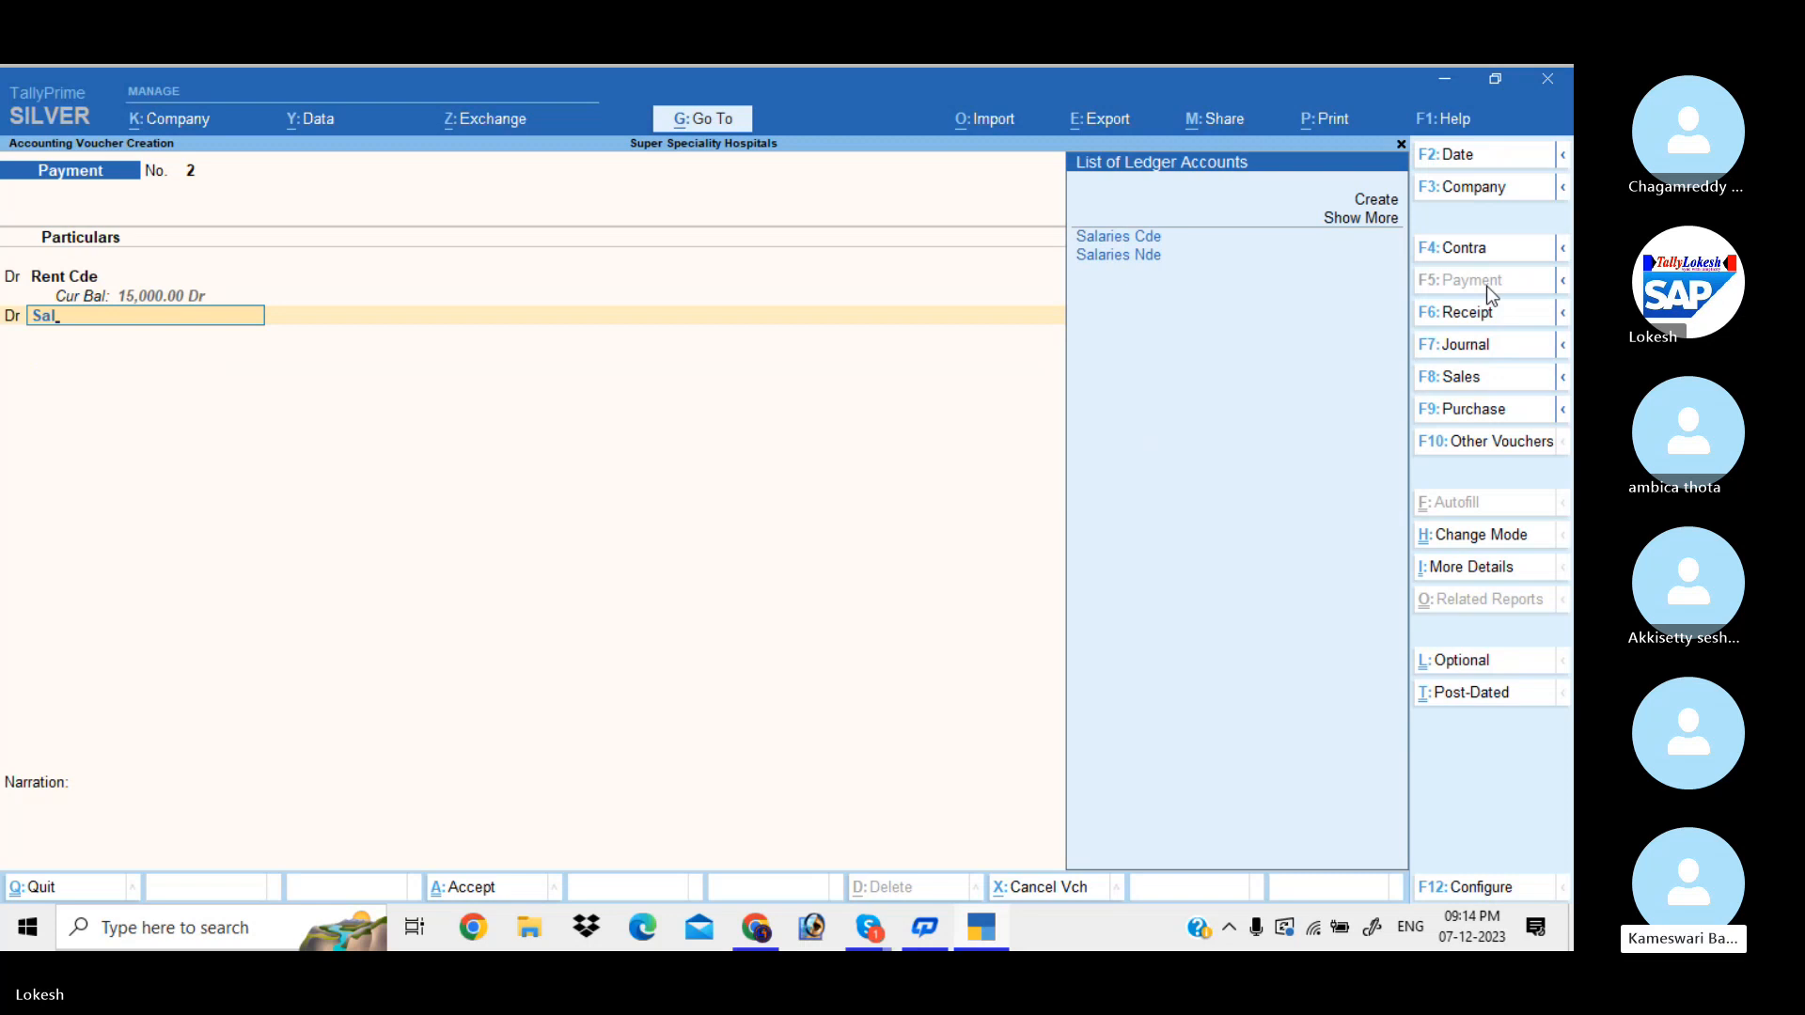
pyautogui.press('Down')
pyautogui.press('Return')
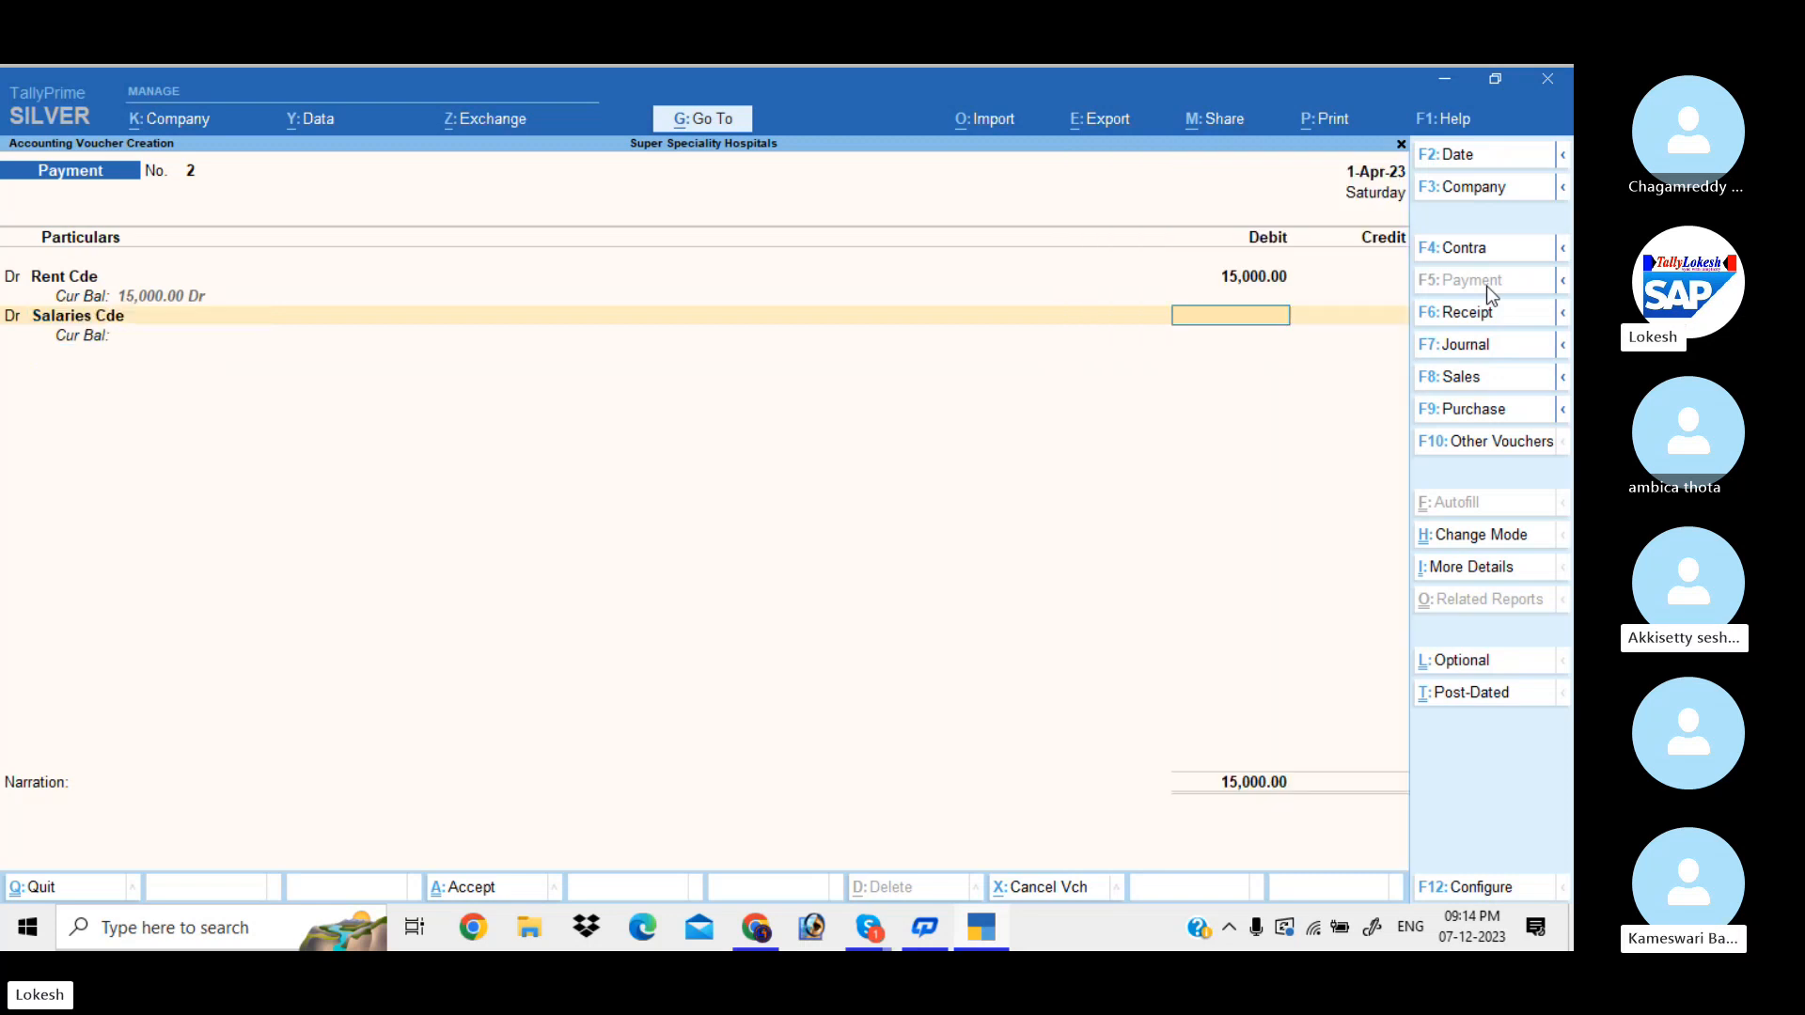
pyautogui.write('20000')
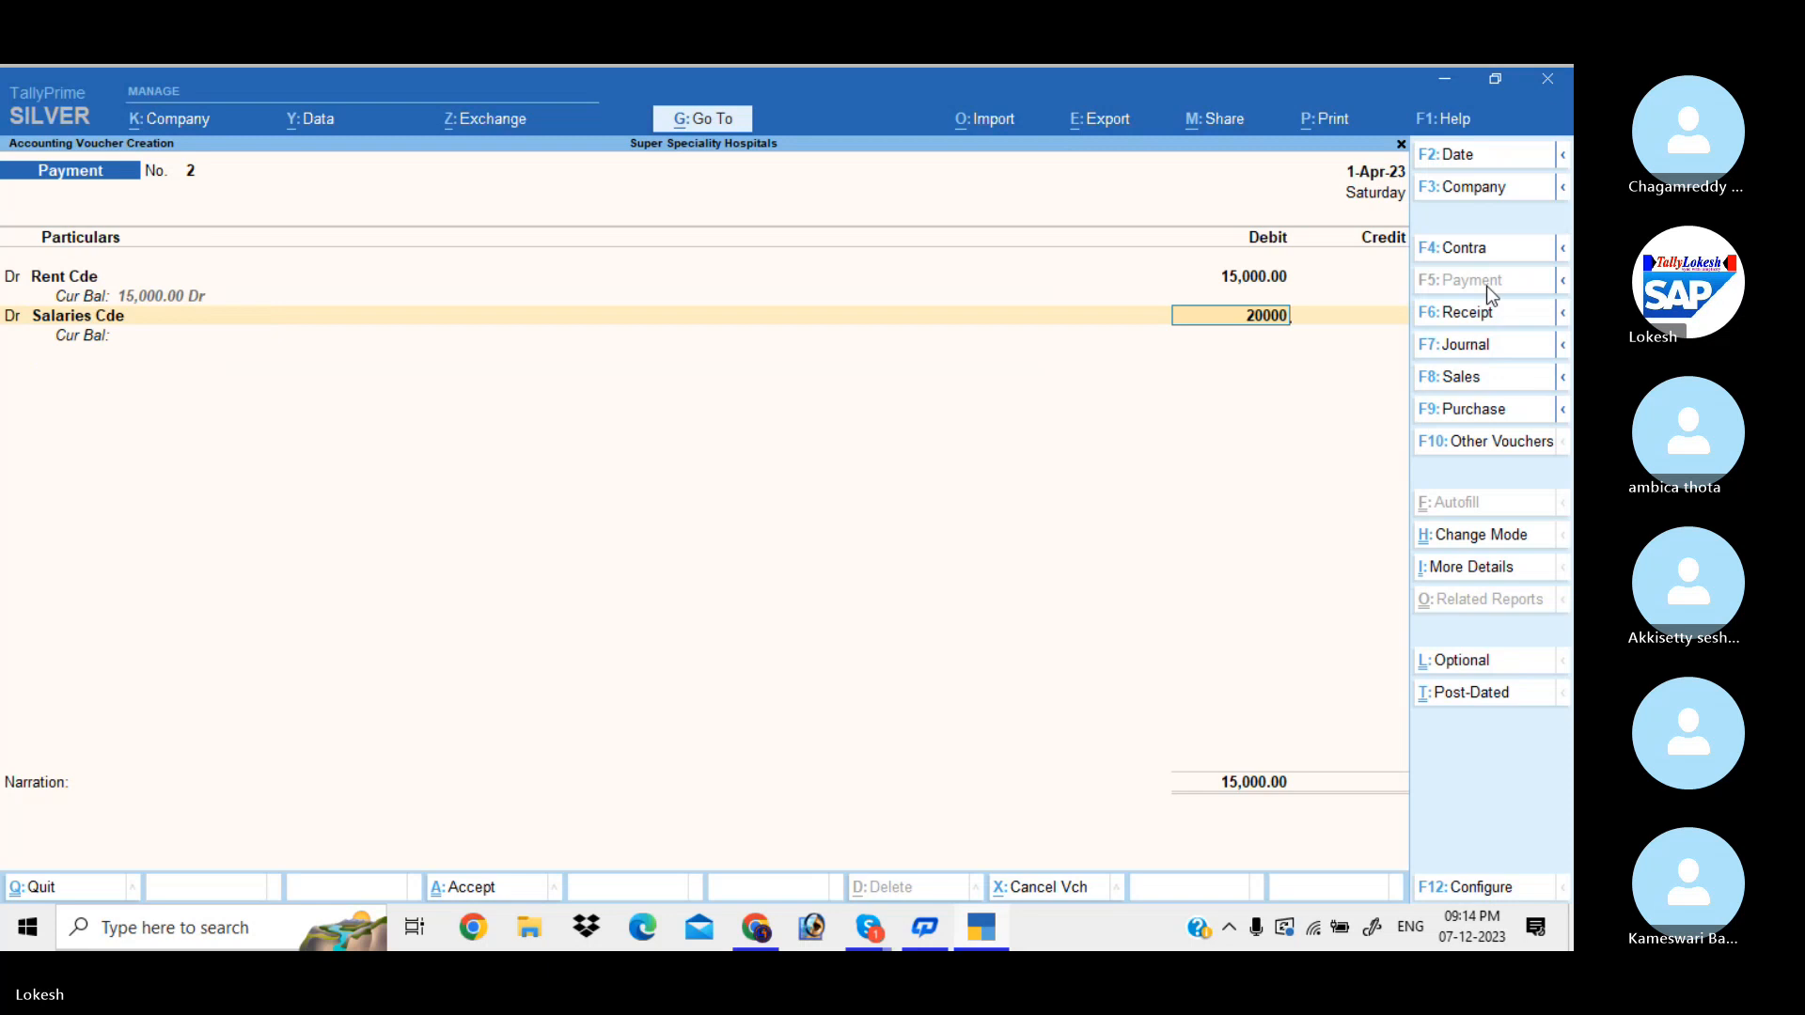
pyautogui.press('Return')
# Step: Add a debit line to the second Payment voucher for Telephone Bill Cde with 10,000
pyautogui.press('d')
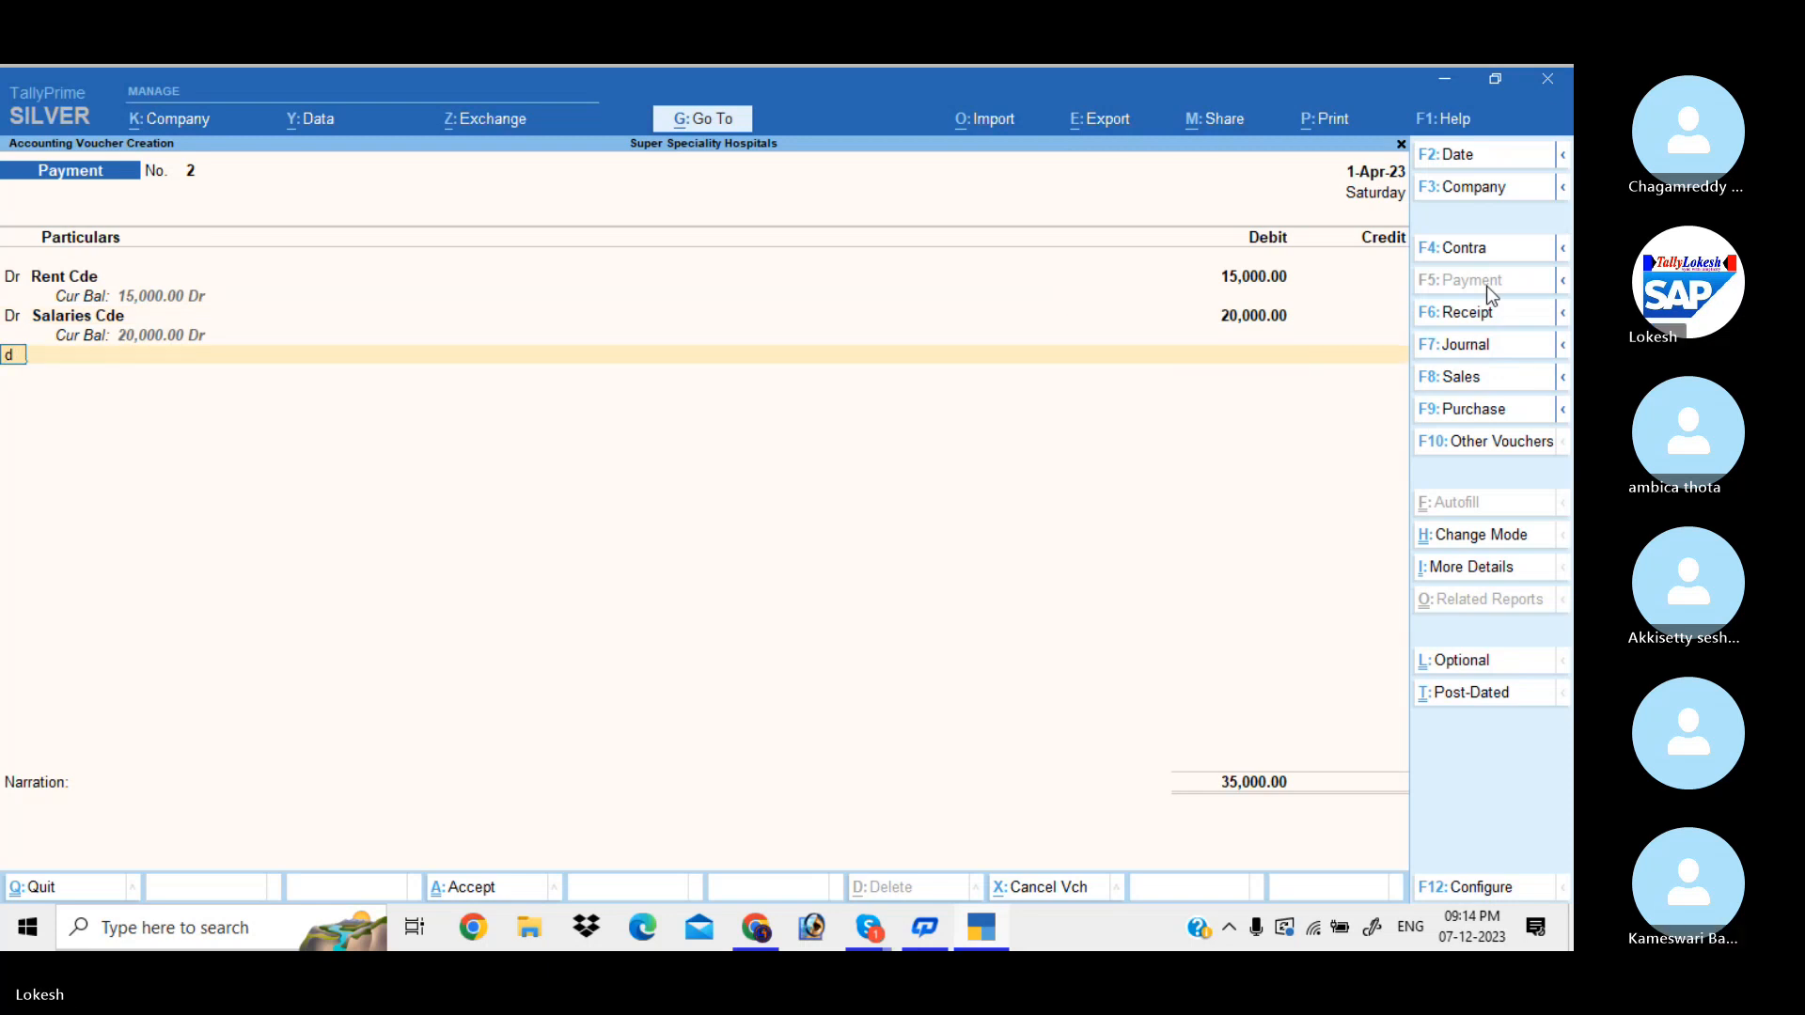
pyautogui.press('Return')
pyautogui.write('Tel')
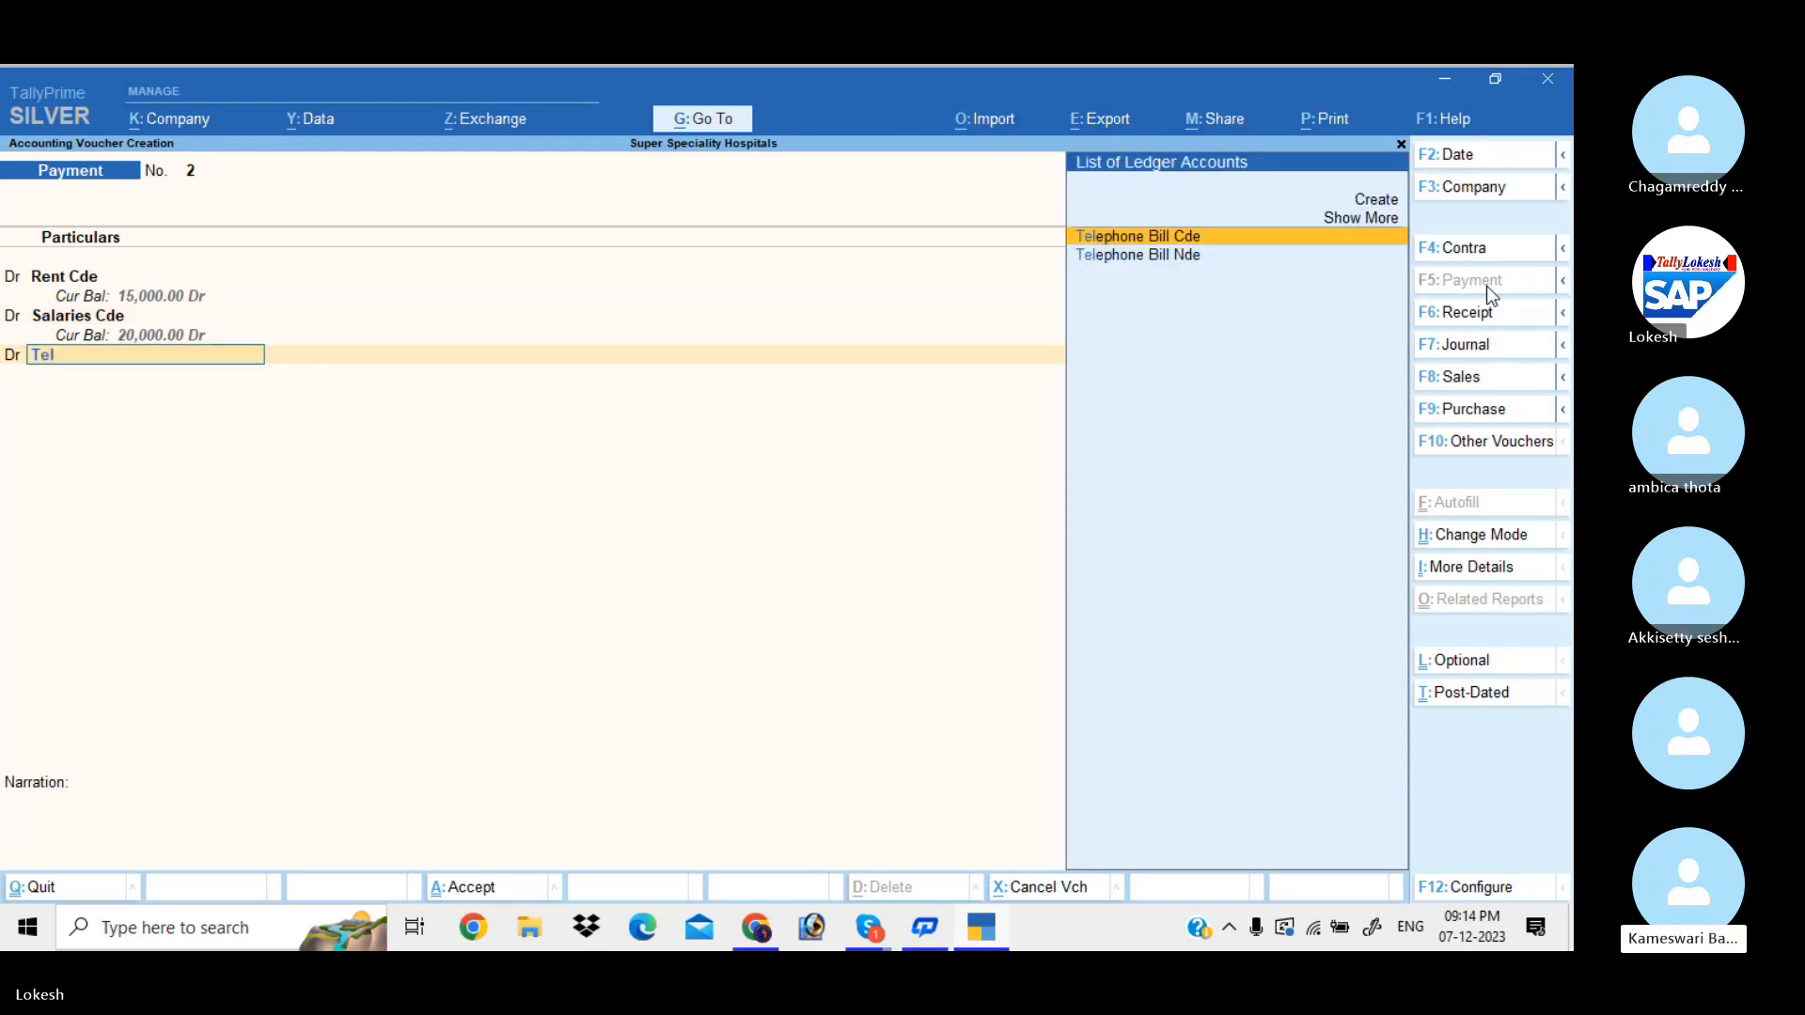
pyautogui.press('Down')
pyautogui.press('Up')
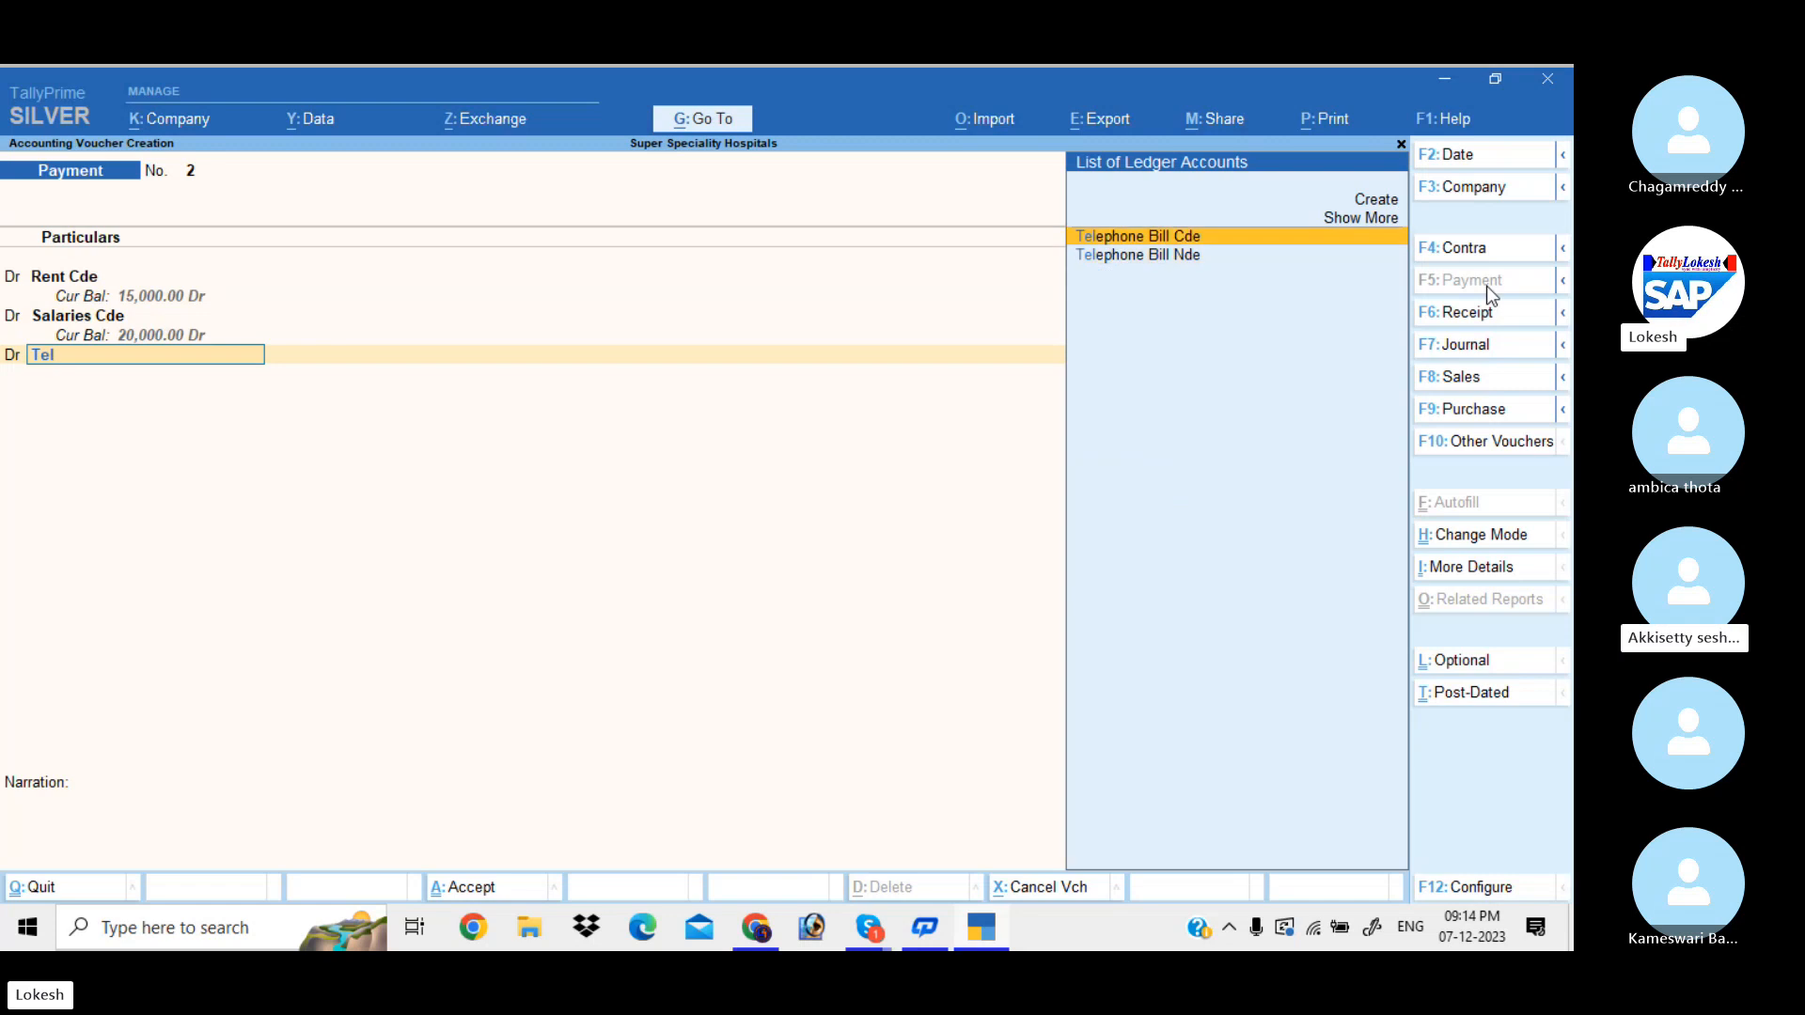
pyautogui.press('Return')
pyautogui.write('10000')
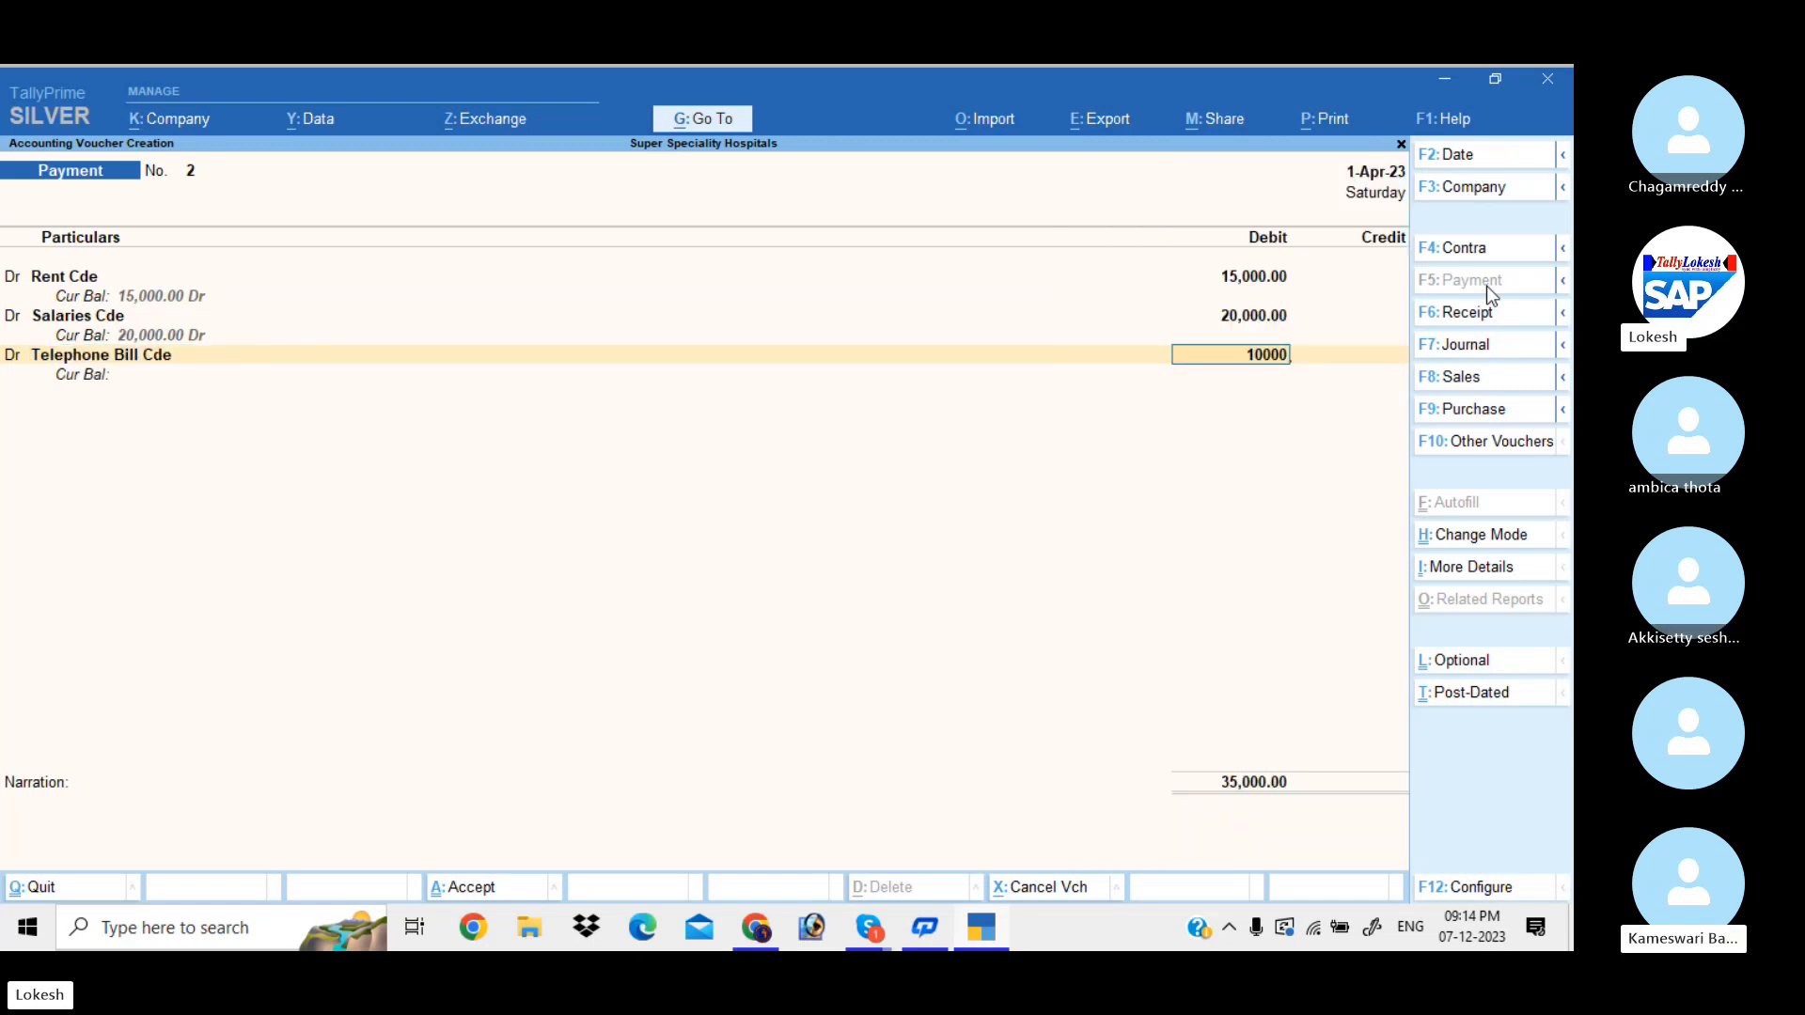
pyautogui.press('Return')
# Step: Add a debit line to the second Payment voucher for Electricity Bill Cde with 5,000
pyautogui.press('d')
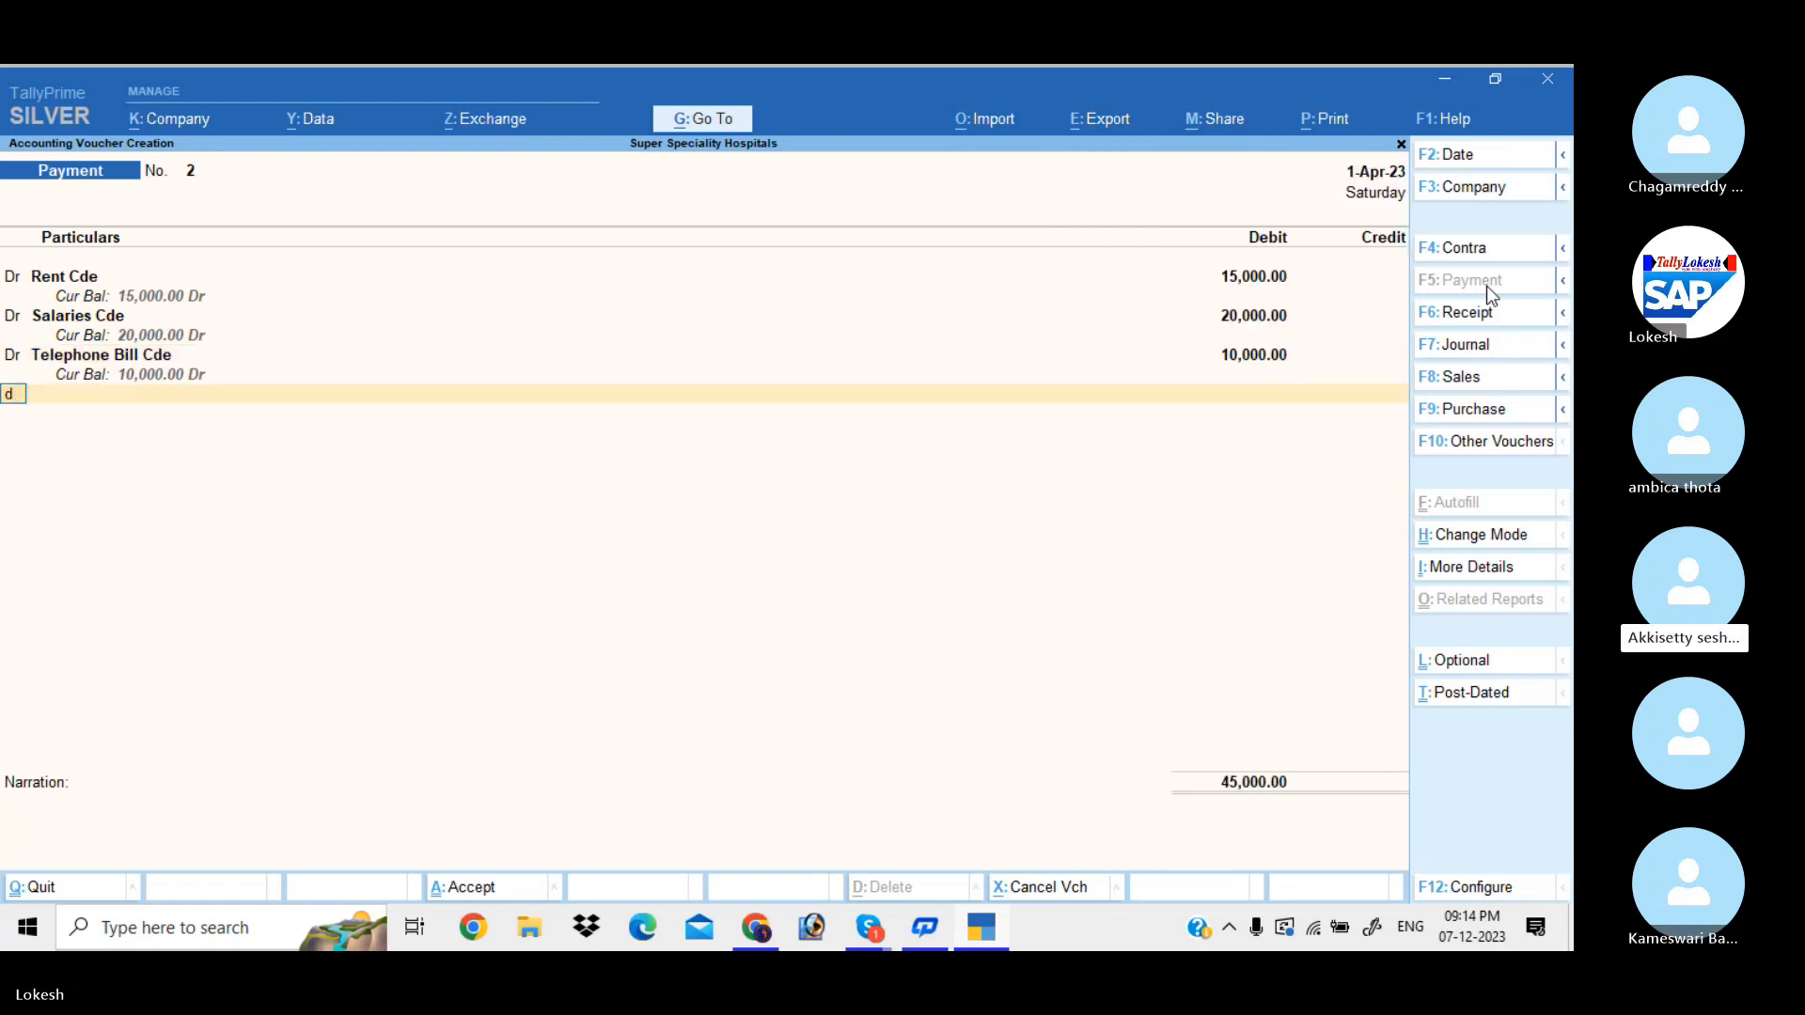
pyautogui.press('Return')
pyautogui.write('el')
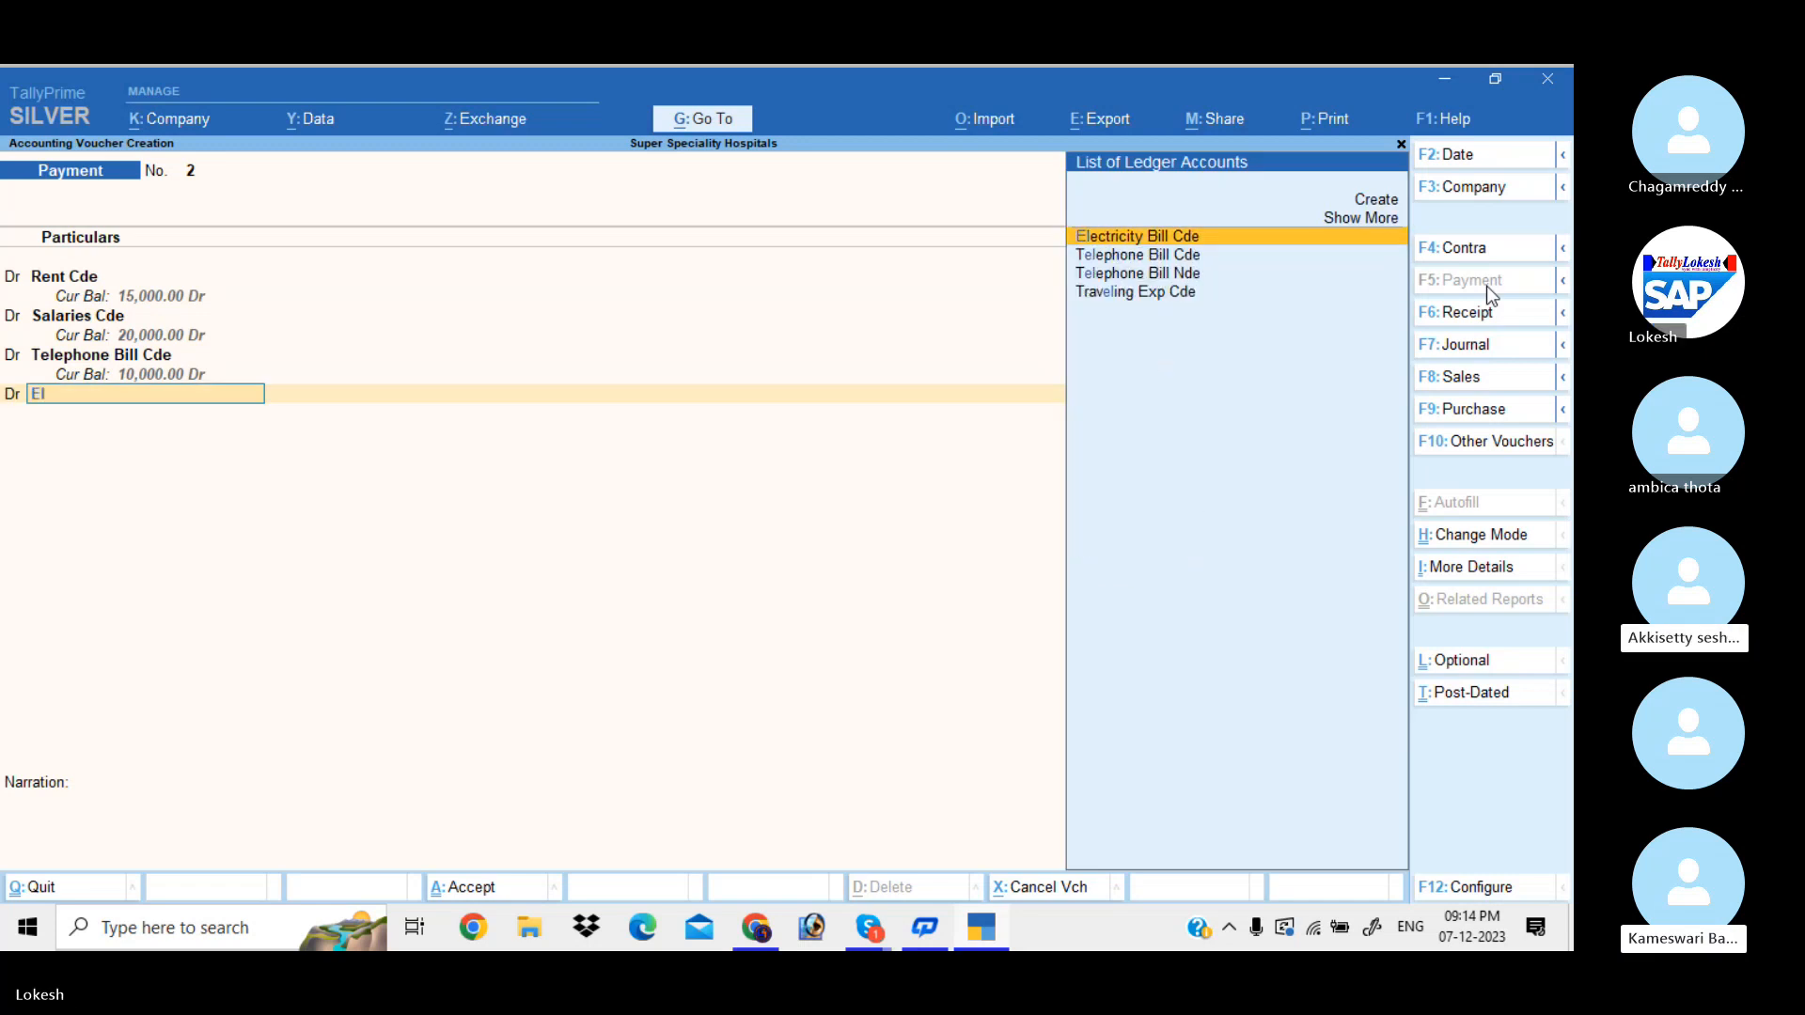
pyautogui.press('Return')
pyautogui.write('5000')
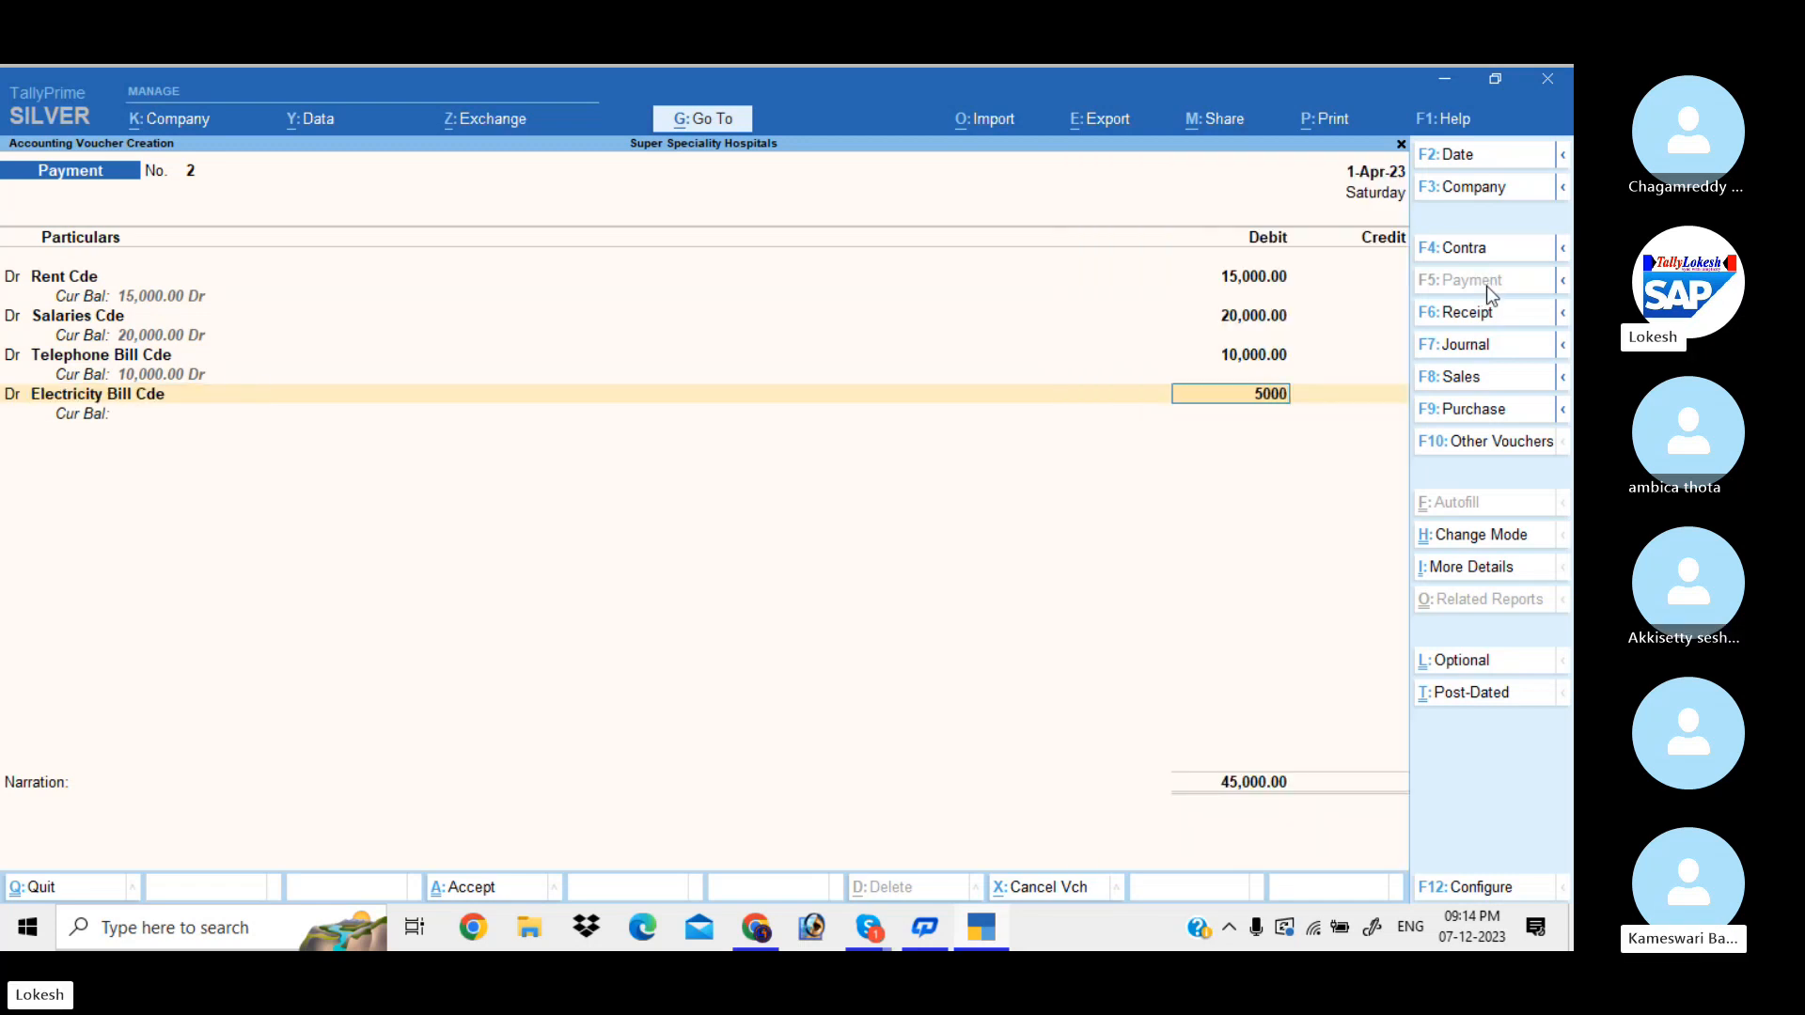
pyautogui.press('Return')
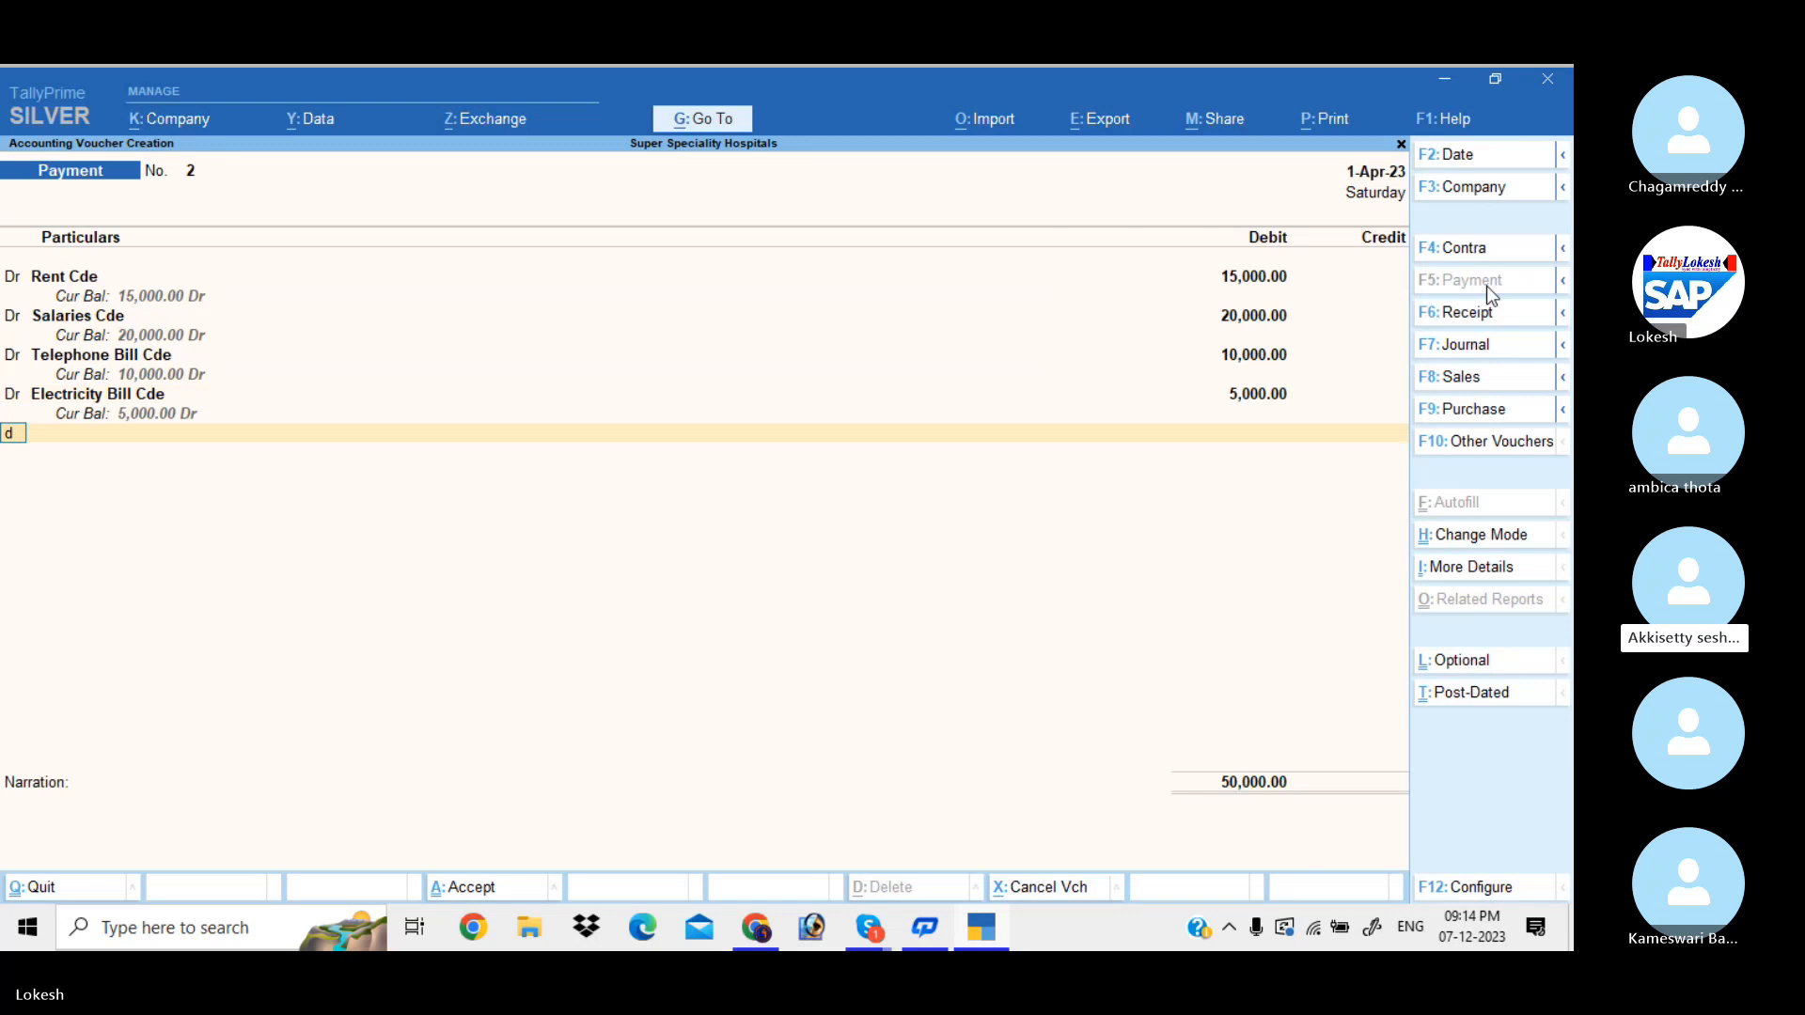
# Step: Add a debit line to the second Payment voucher for Traveling Exp Cde with 7,000
pyautogui.press('Return')
pyautogui.write('Tr')
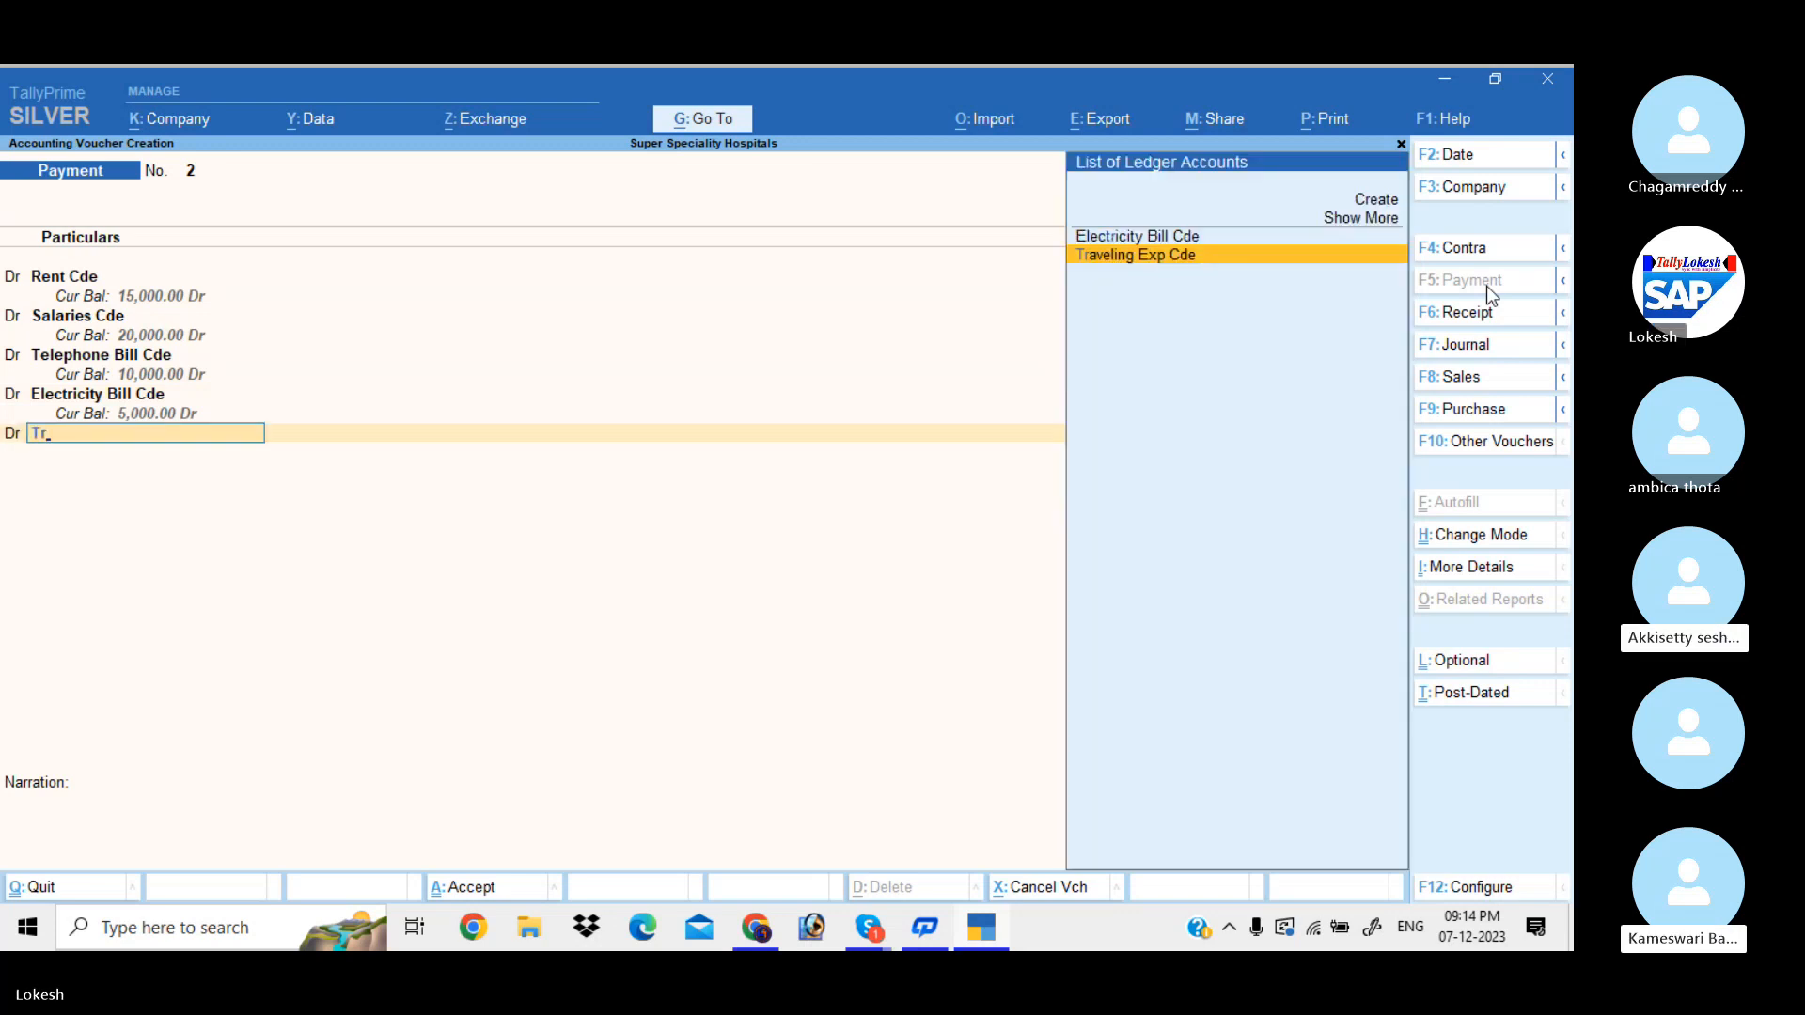
pyautogui.press('Return')
pyautogui.write('7000')
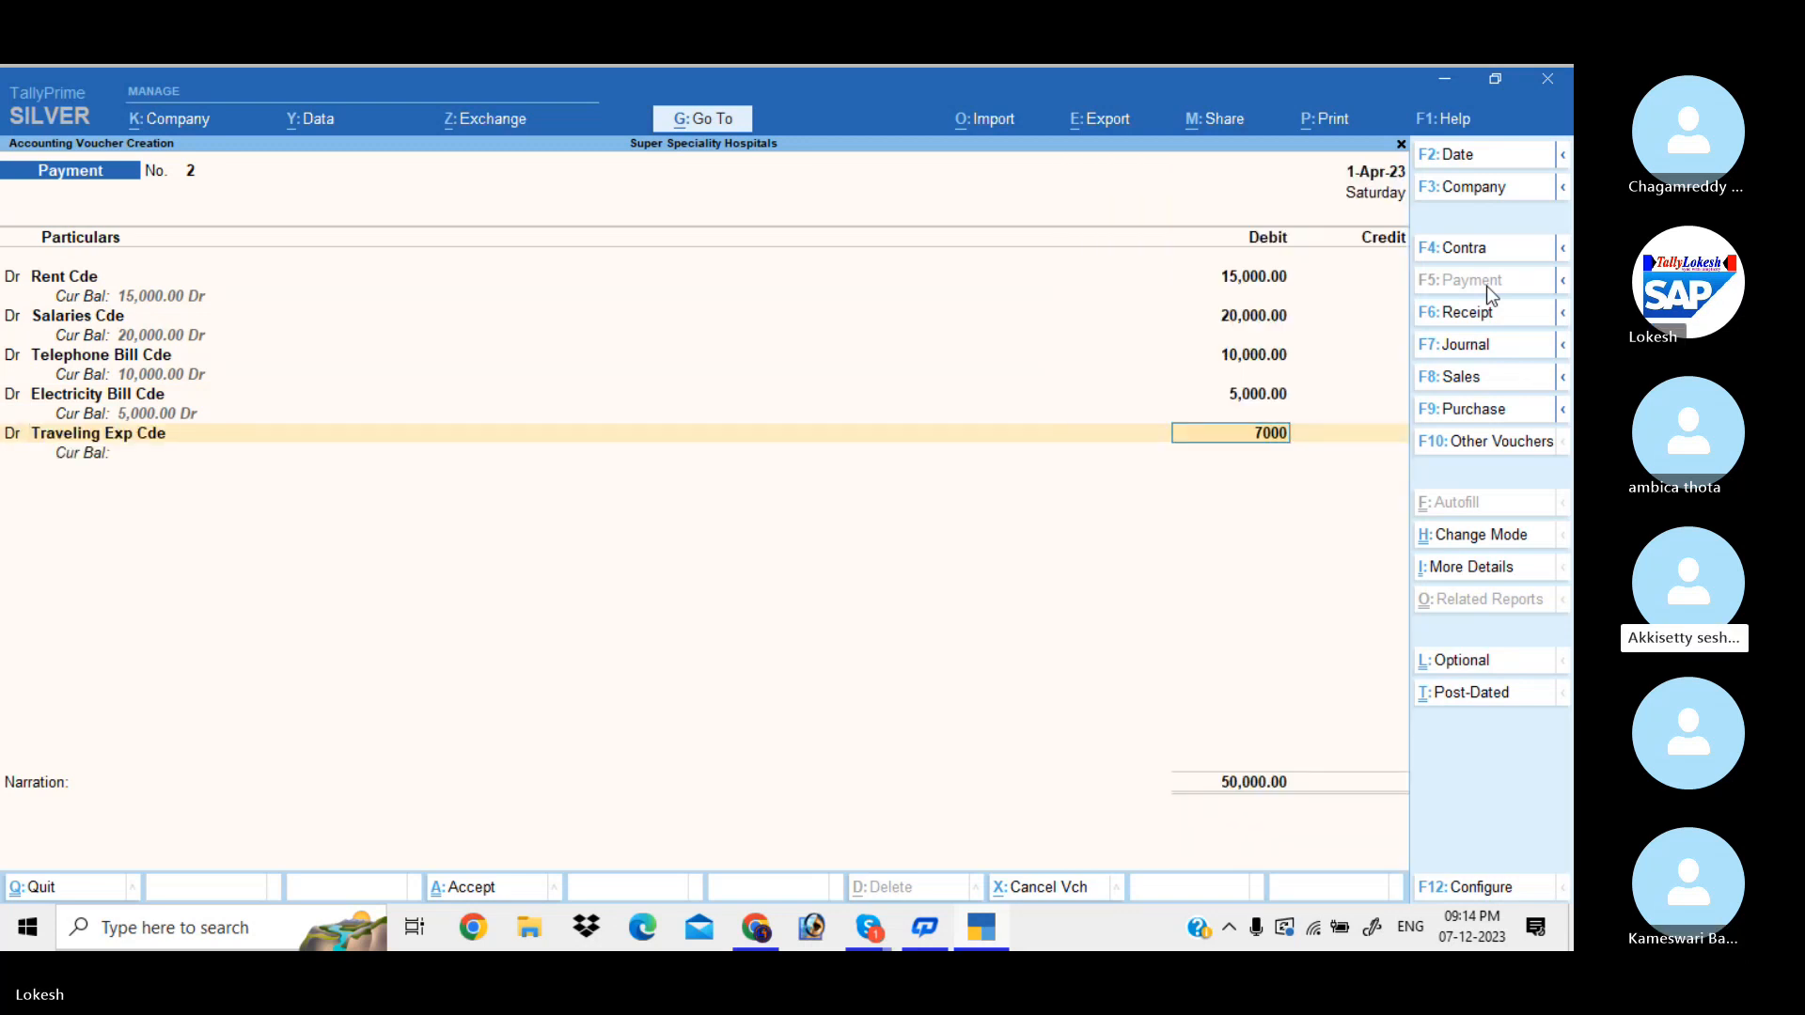
pyautogui.press('Return')
# Step: Credit Cash with the full 57,000 and save the second Payment voucher without a narration
pyautogui.press('Return')
pyautogui.press('Down')
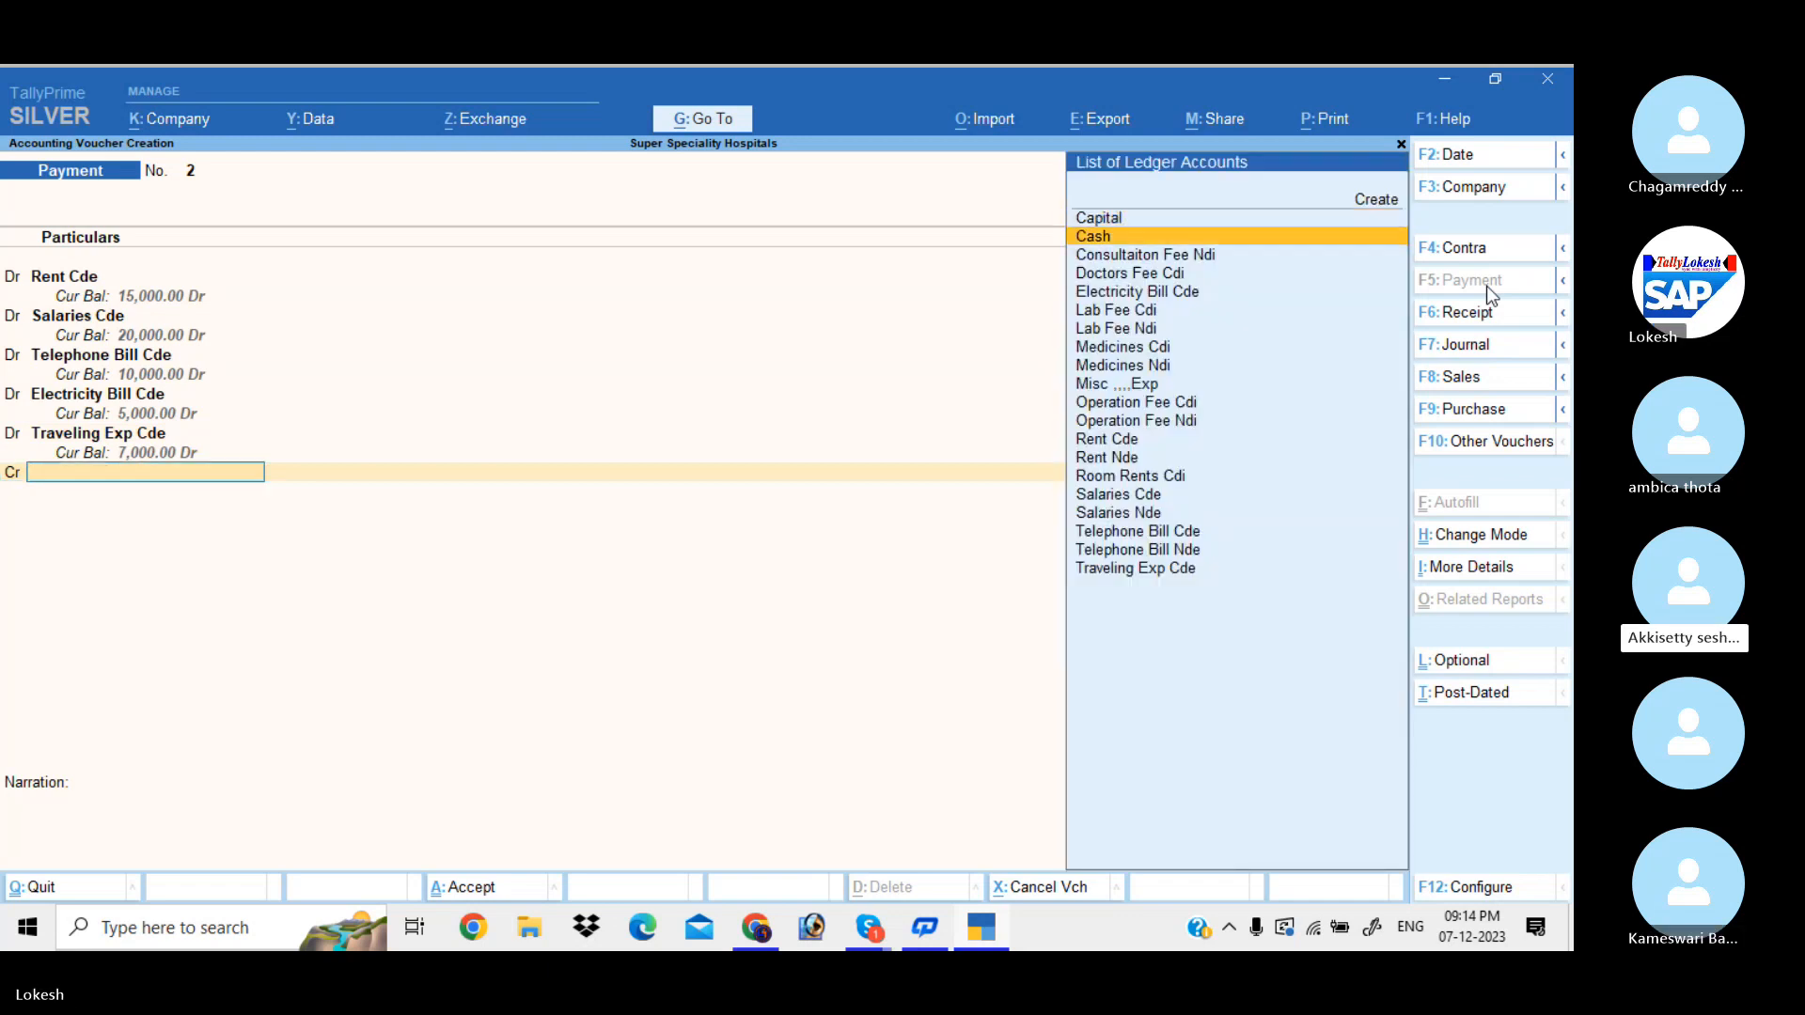
pyautogui.press('Return')
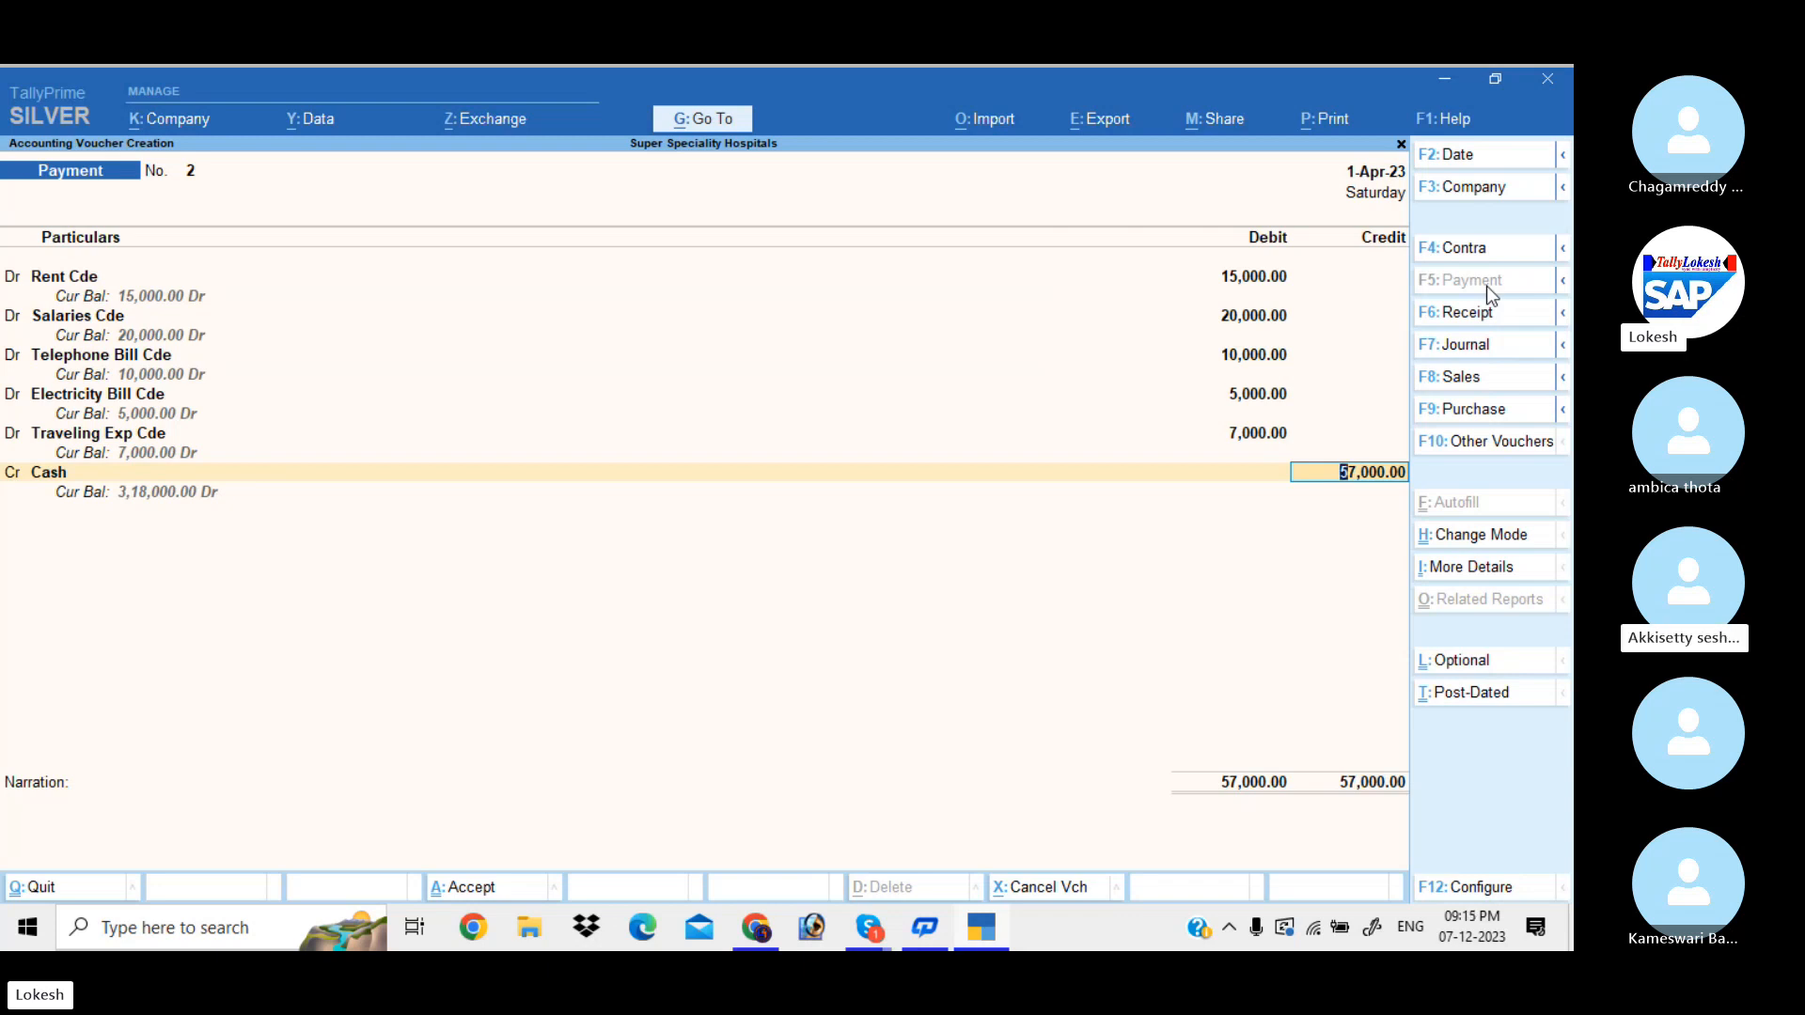
pyautogui.press('Return')
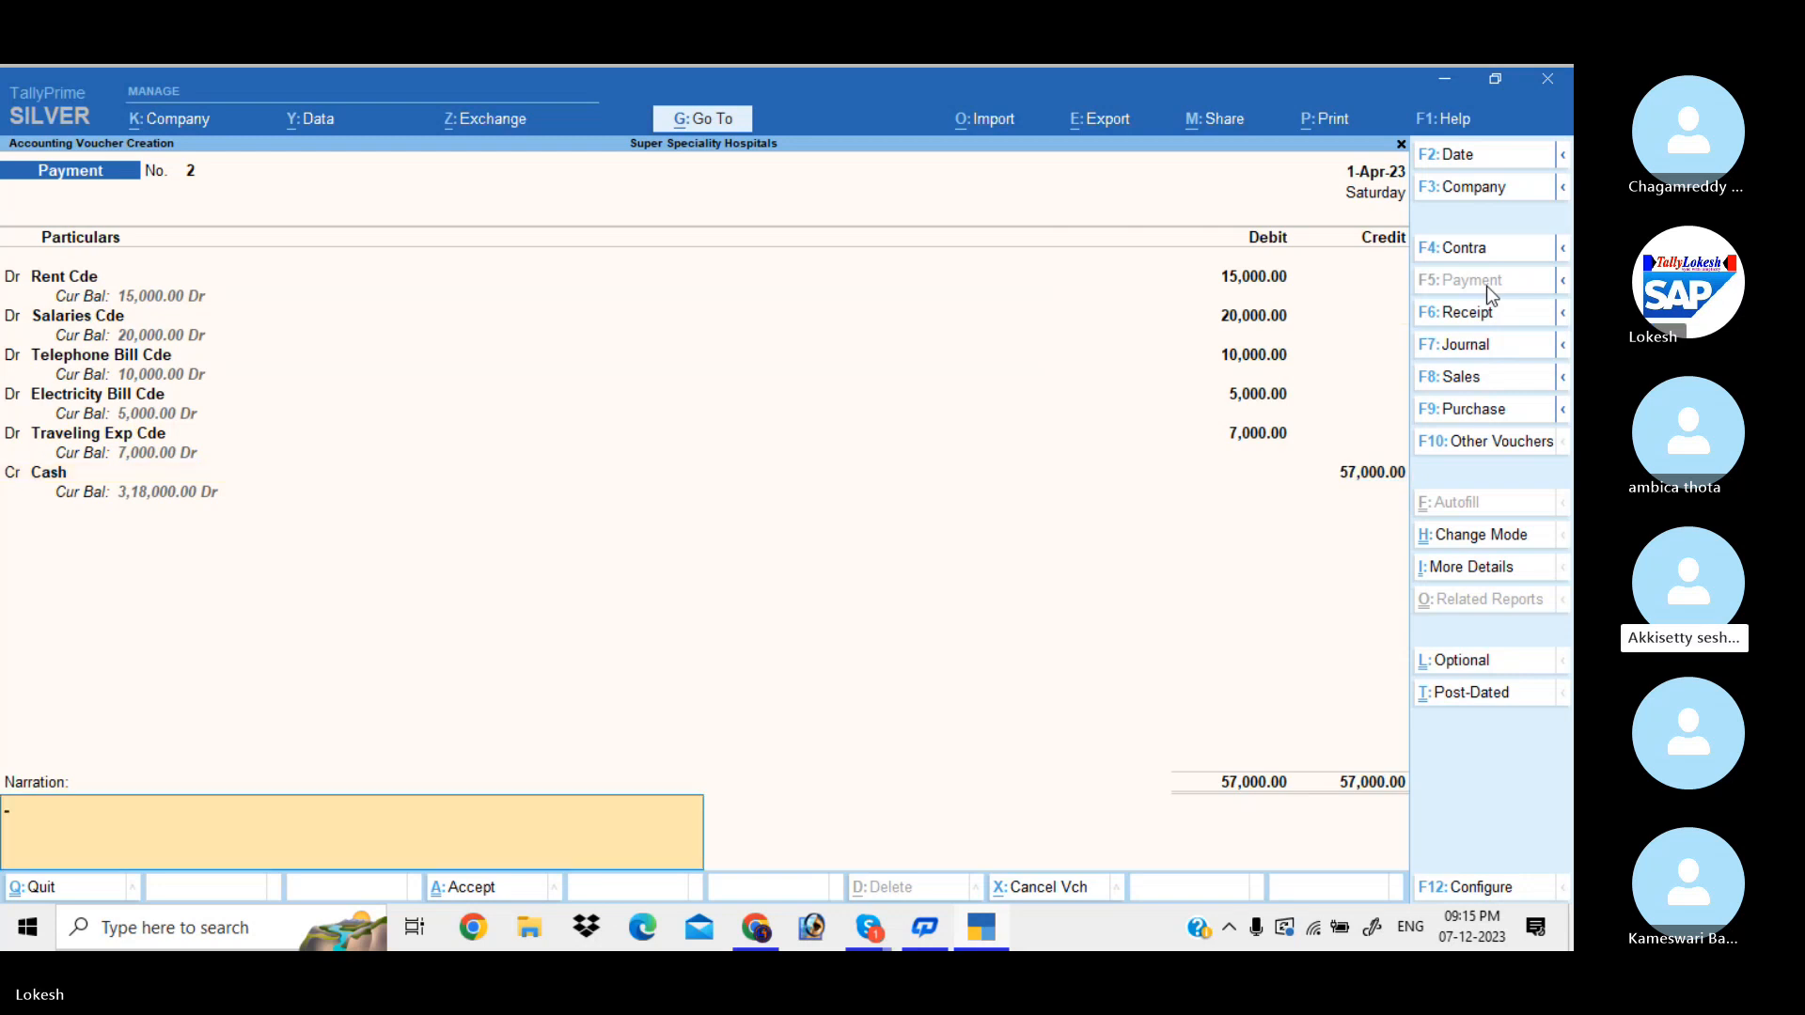
pyautogui.press('Return')
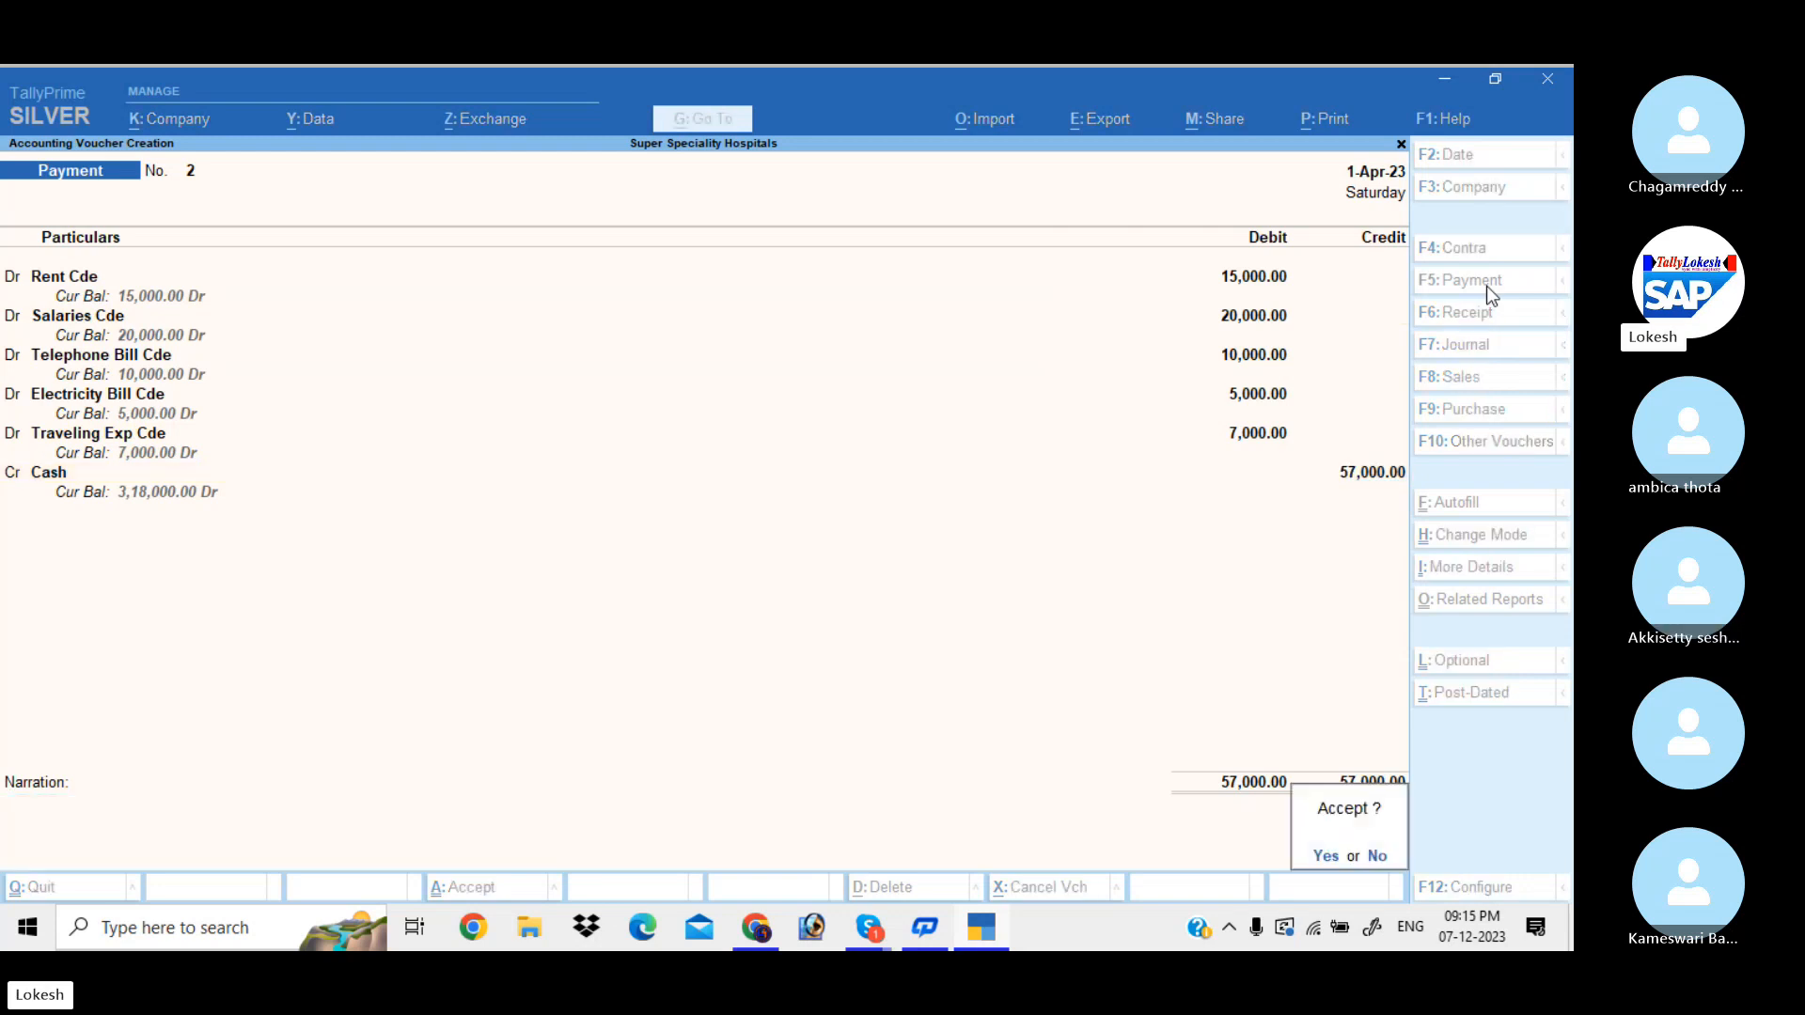
pyautogui.press('Return')
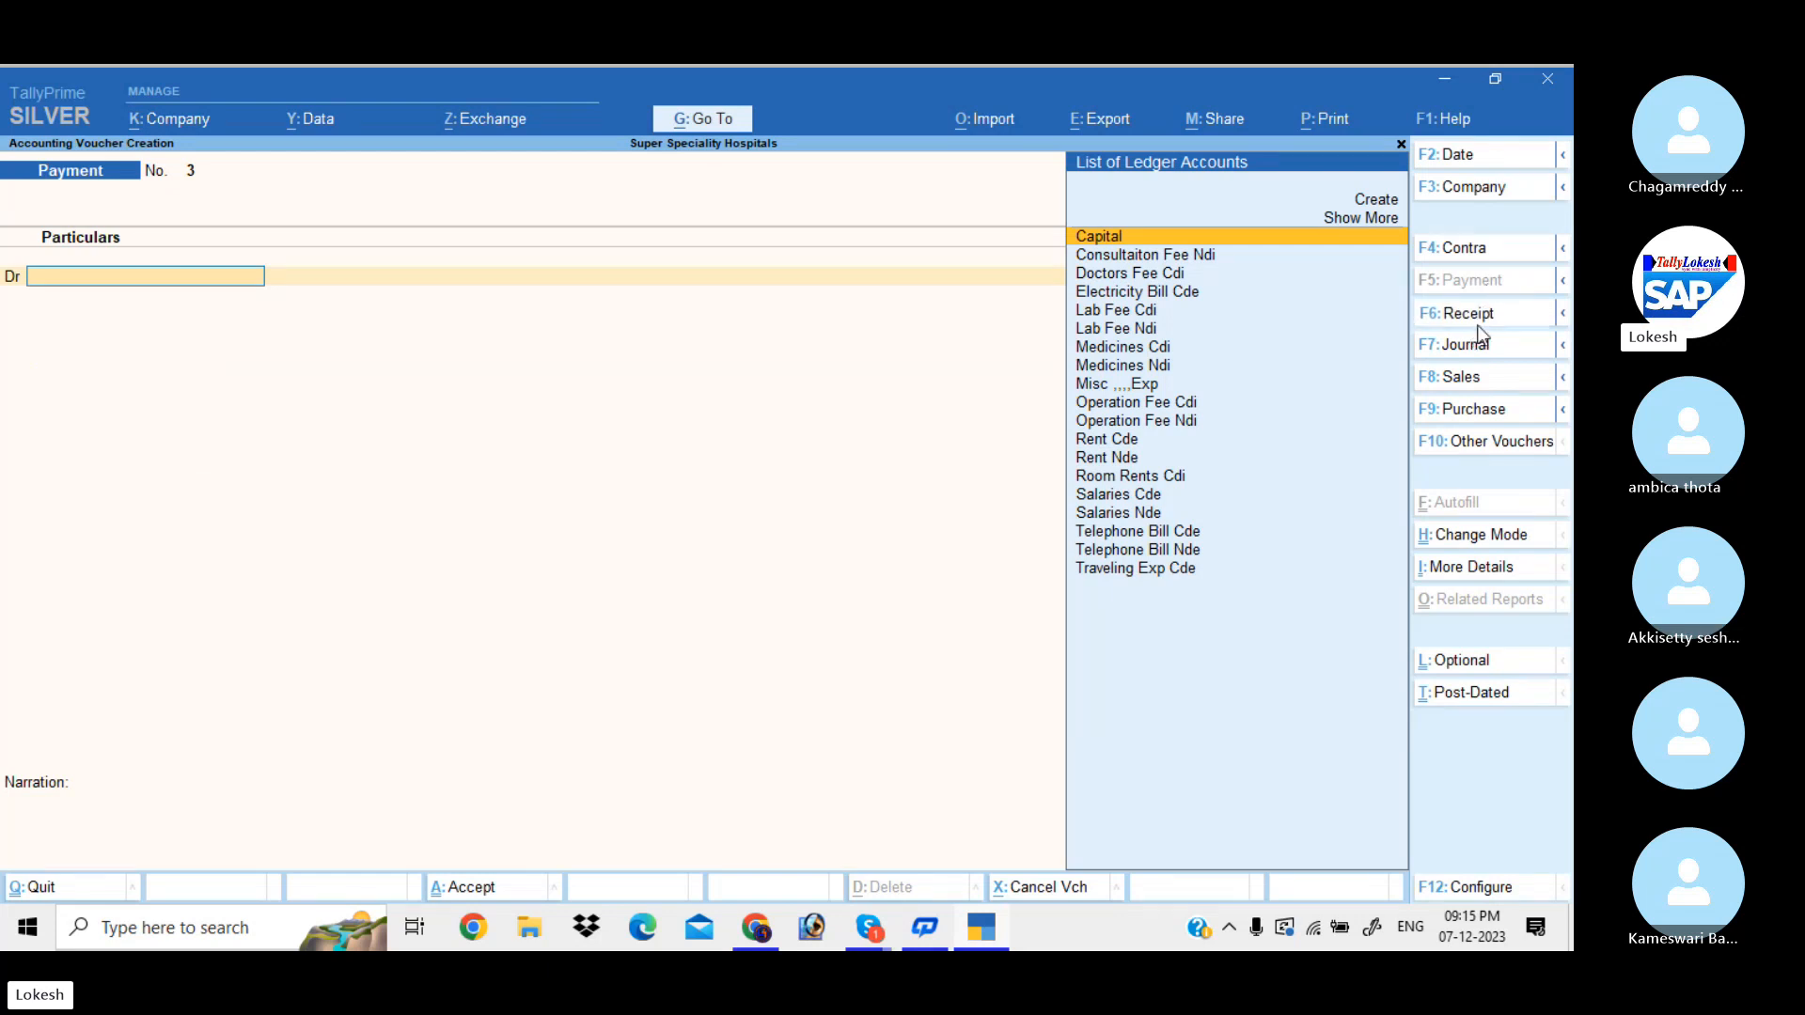
# Step: Start a new Receipt voucher and credit the Consultaiton Fee Ndi ledger with 35,000
pyautogui.click(1479, 323)
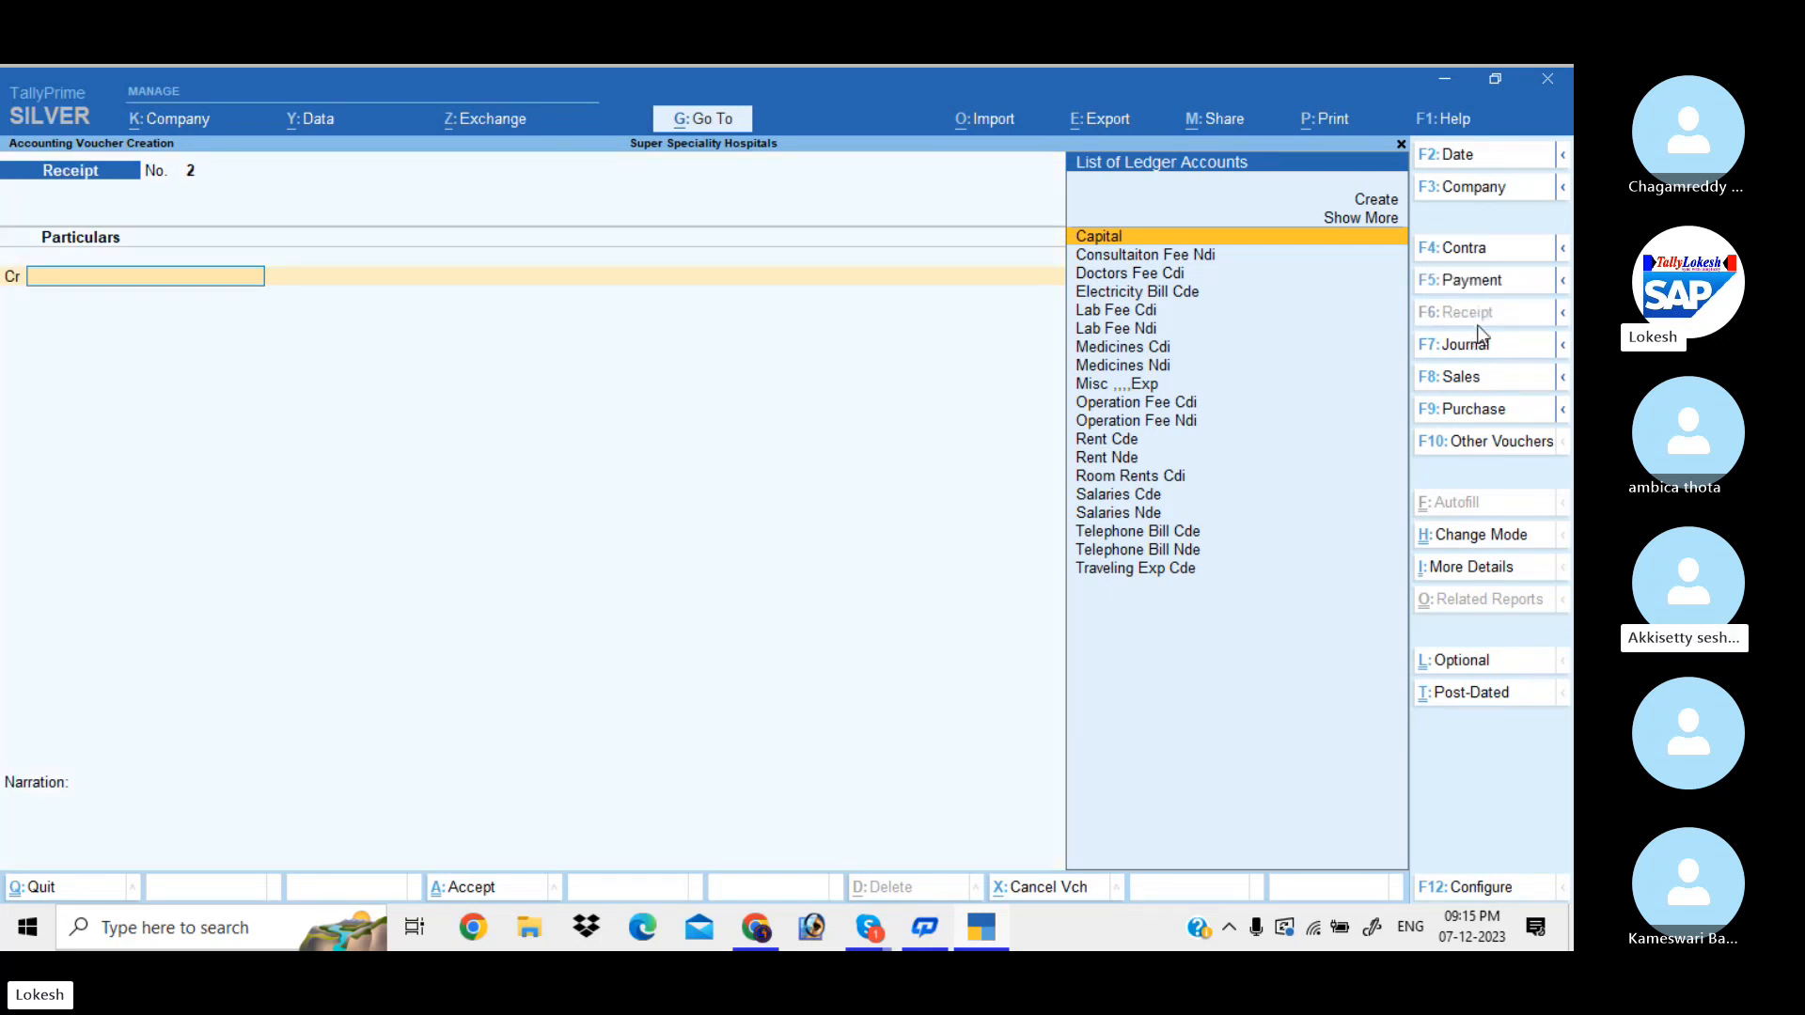
pyautogui.write('con')
pyautogui.press('Return')
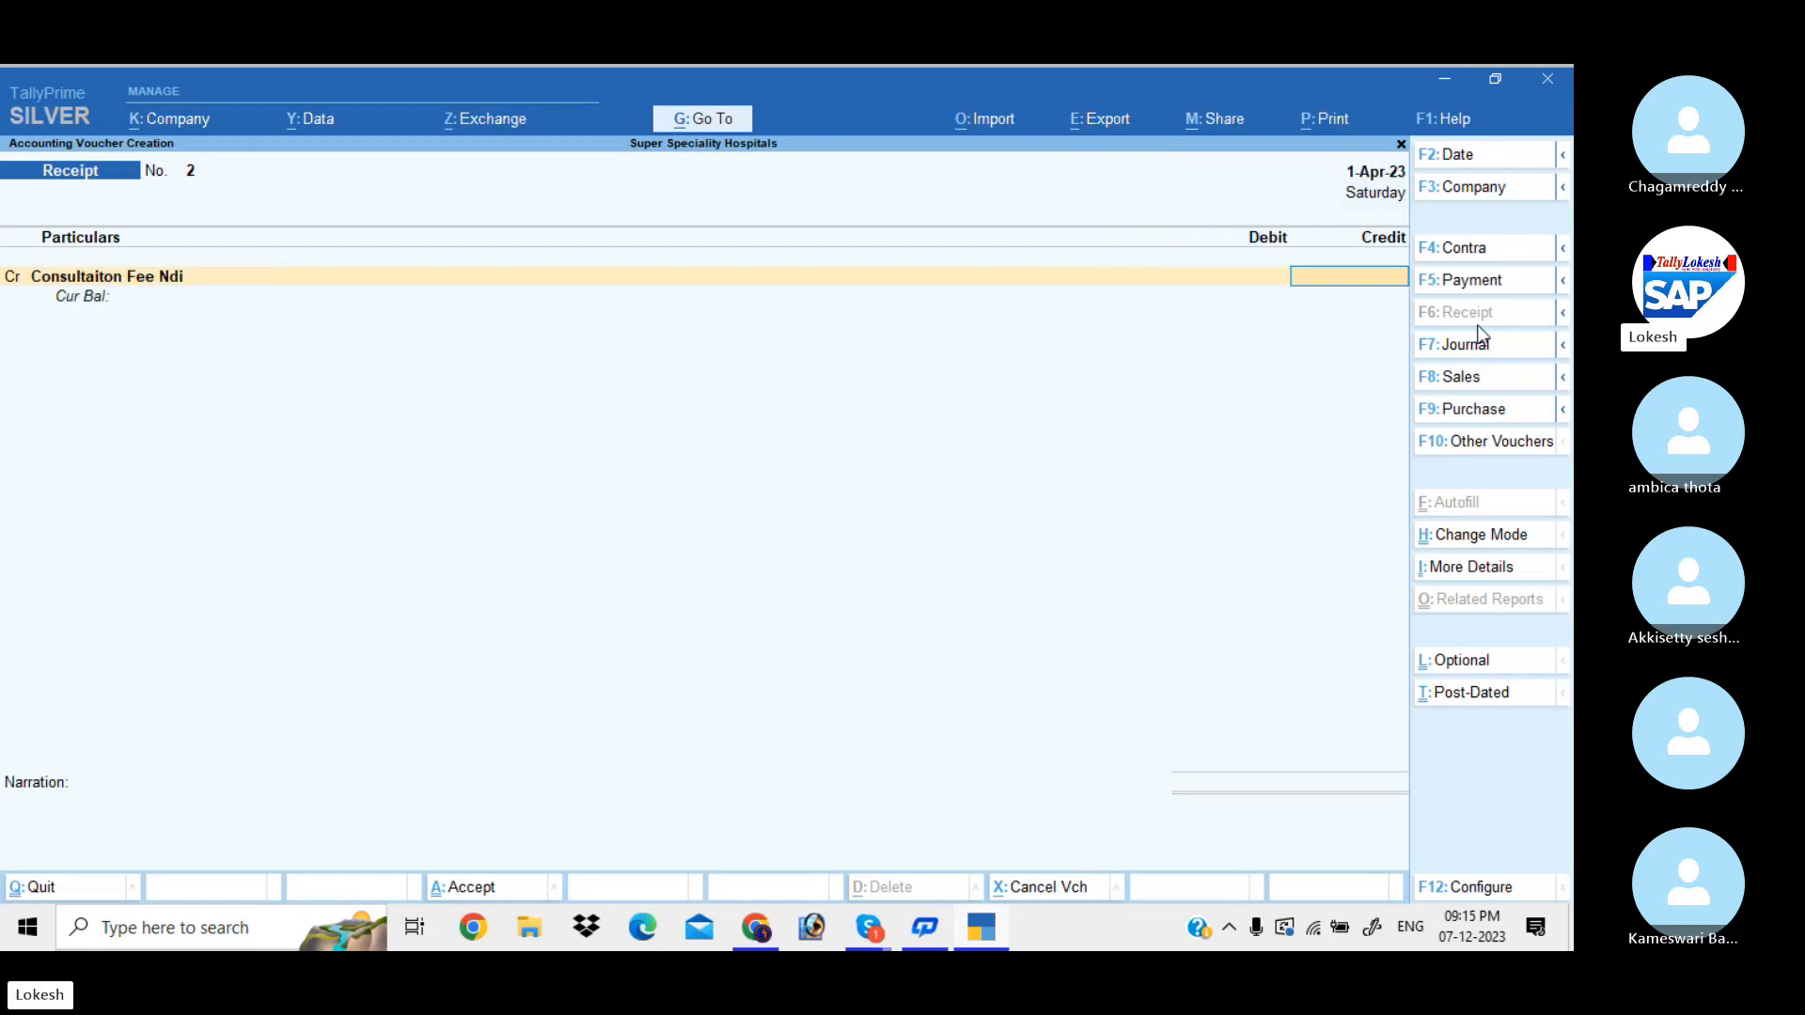
pyautogui.write('35')
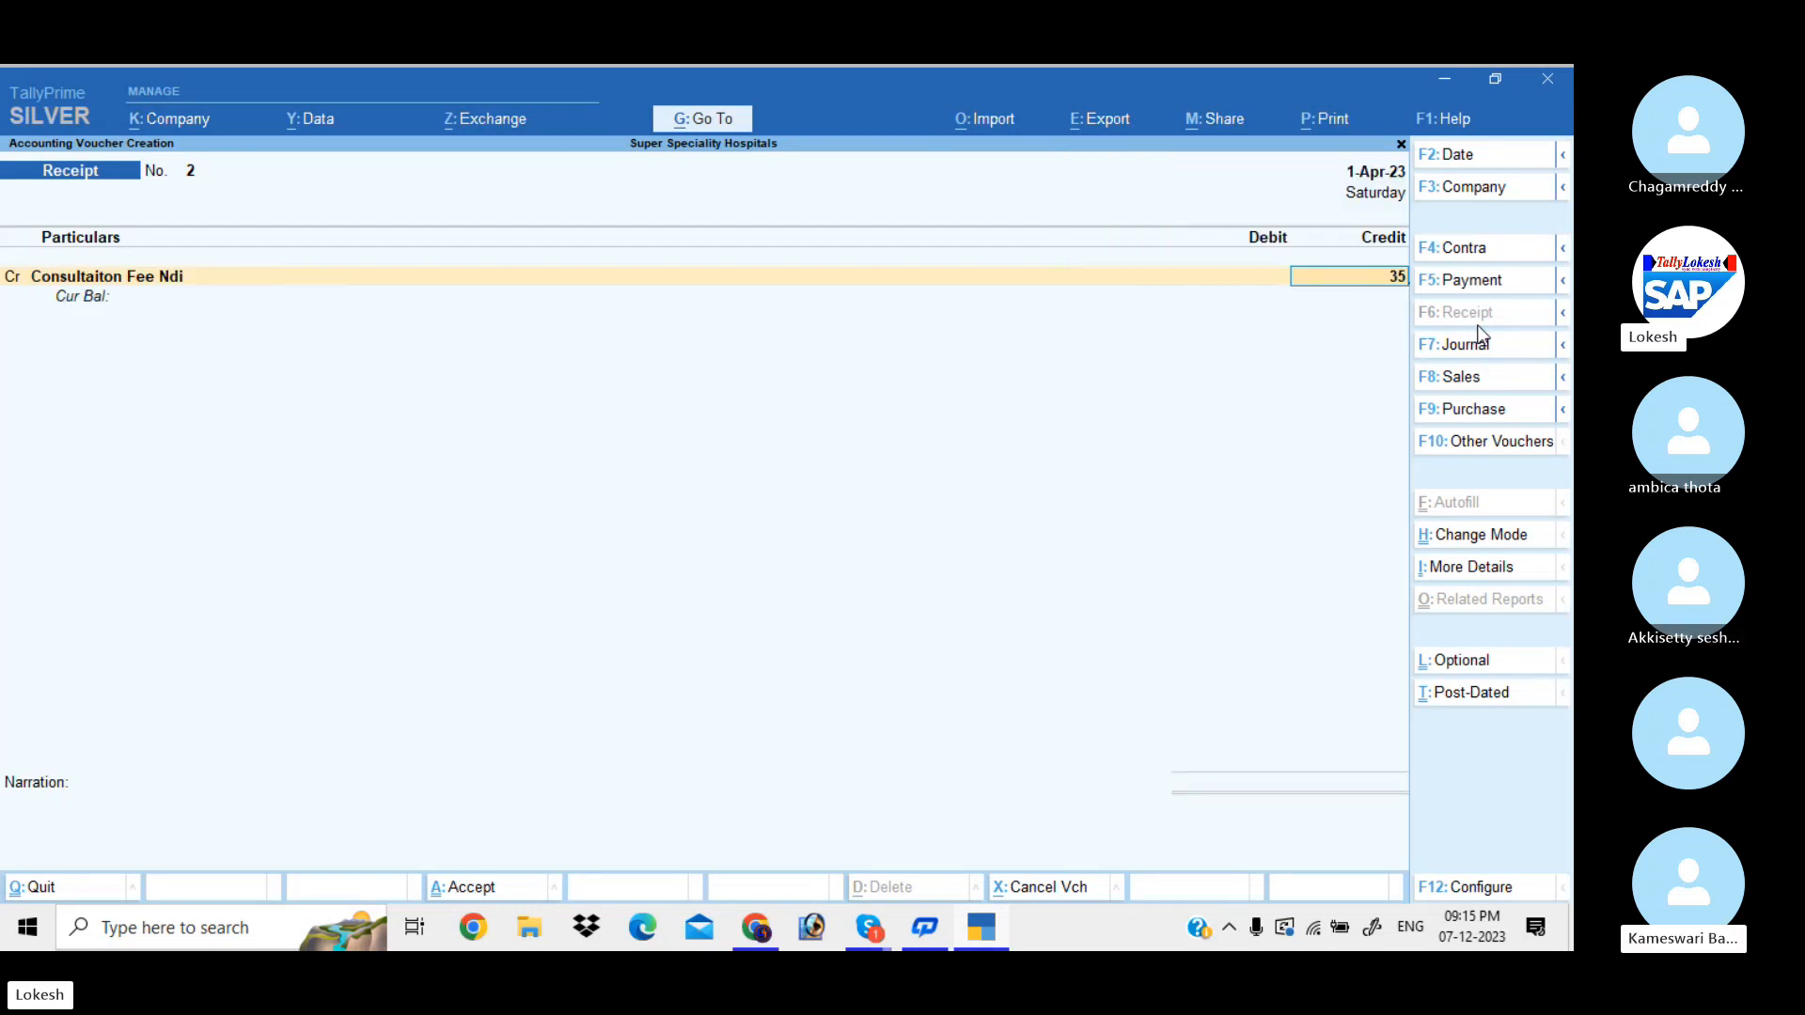
pyautogui.write('000')
pyautogui.press('Return')
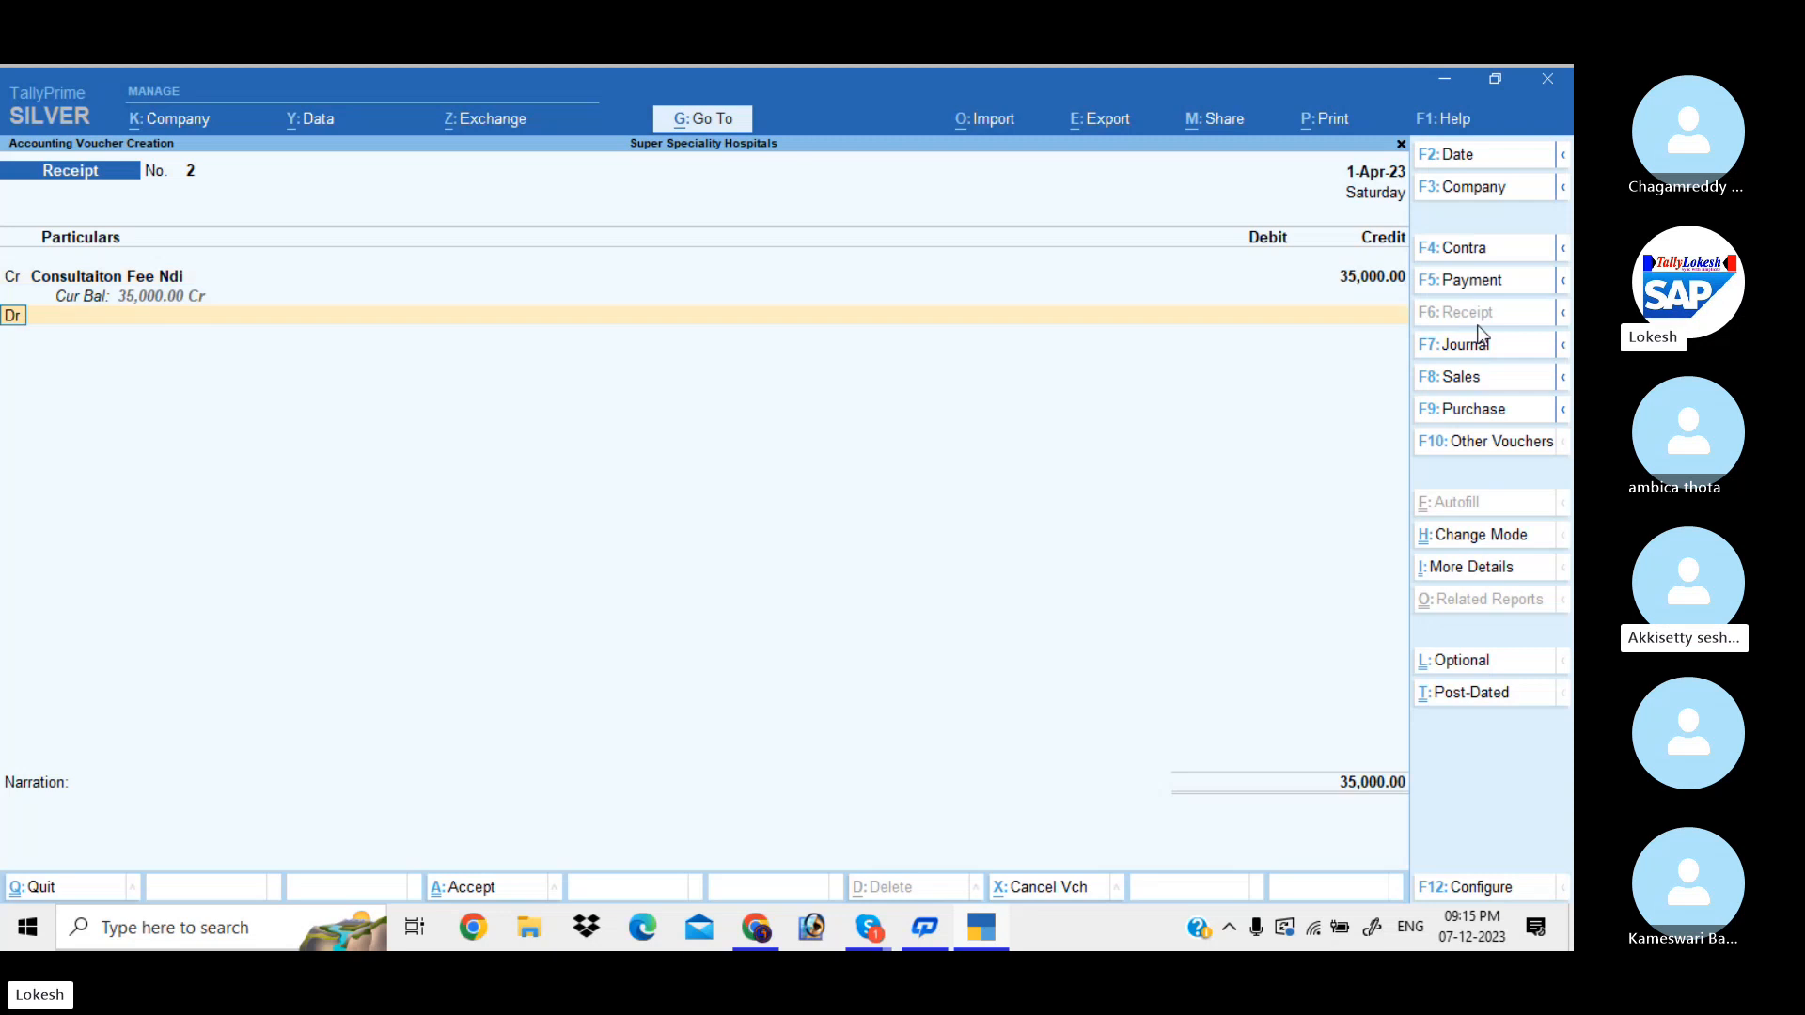
# Step: Add a credit line to the Receipt voucher for Lab Fee Ndi with 15,000
pyautogui.write('c')
pyautogui.press('Return')
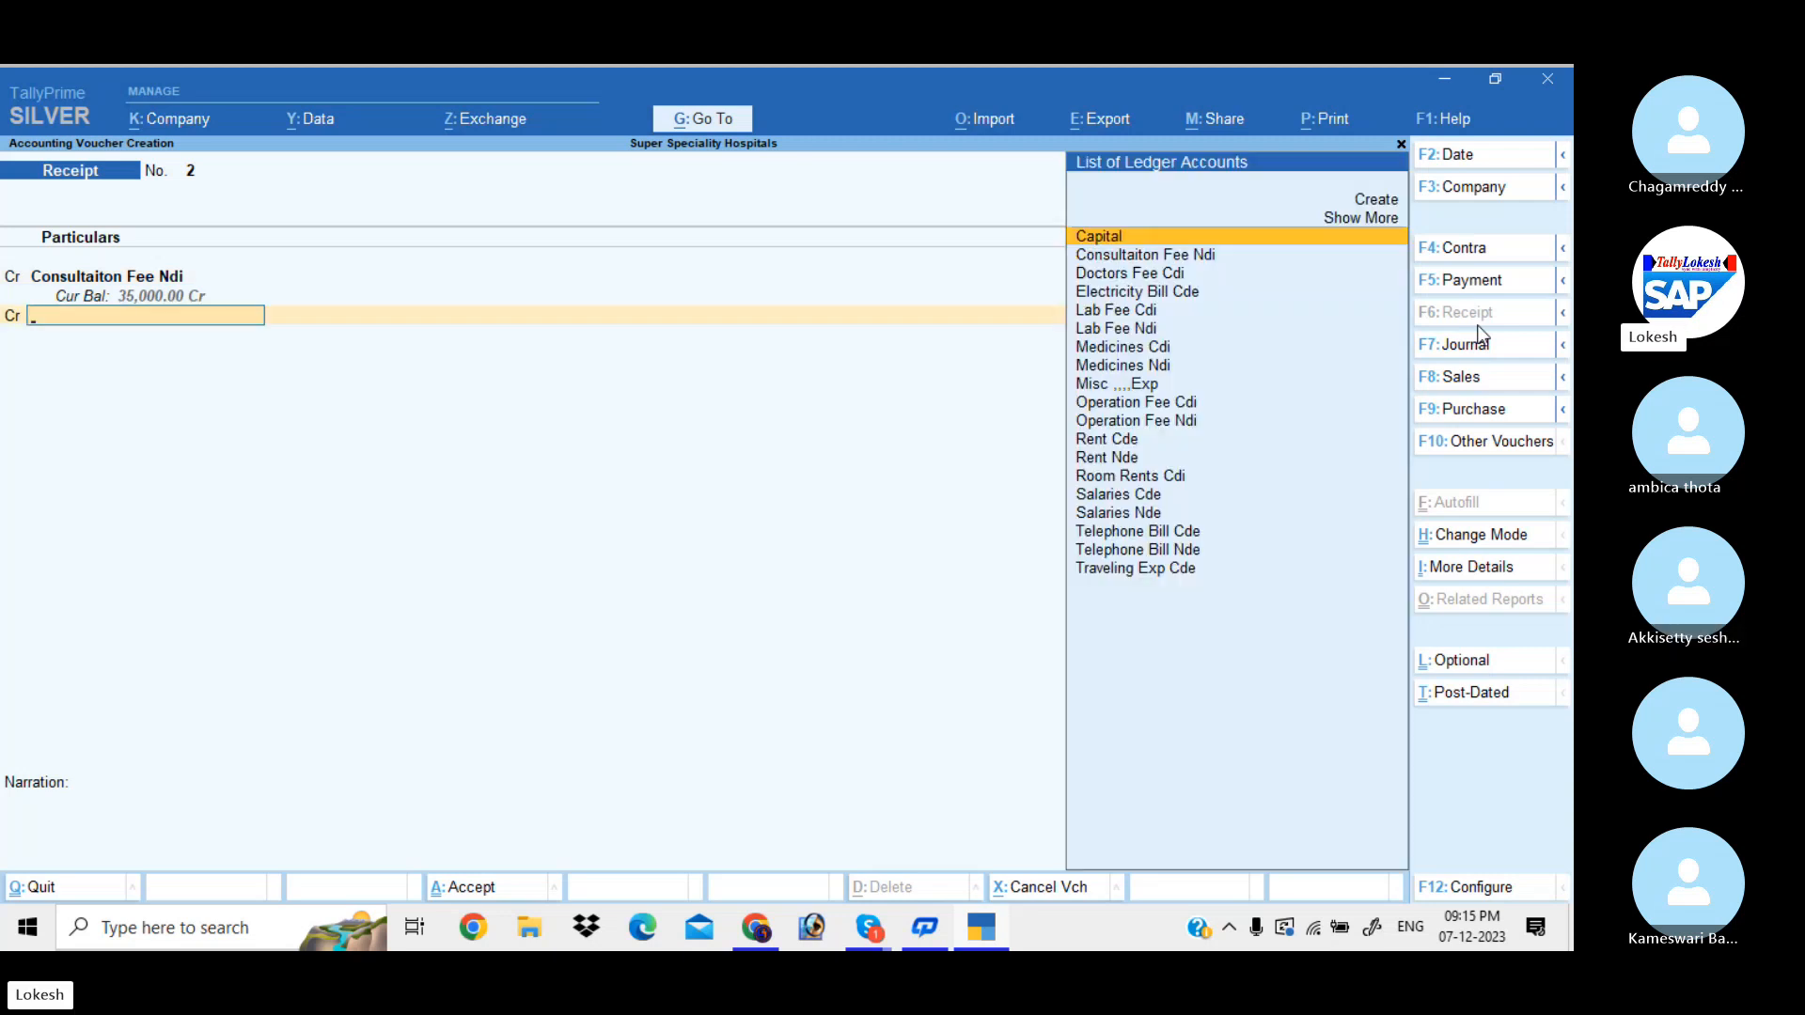
pyautogui.write('Lab')
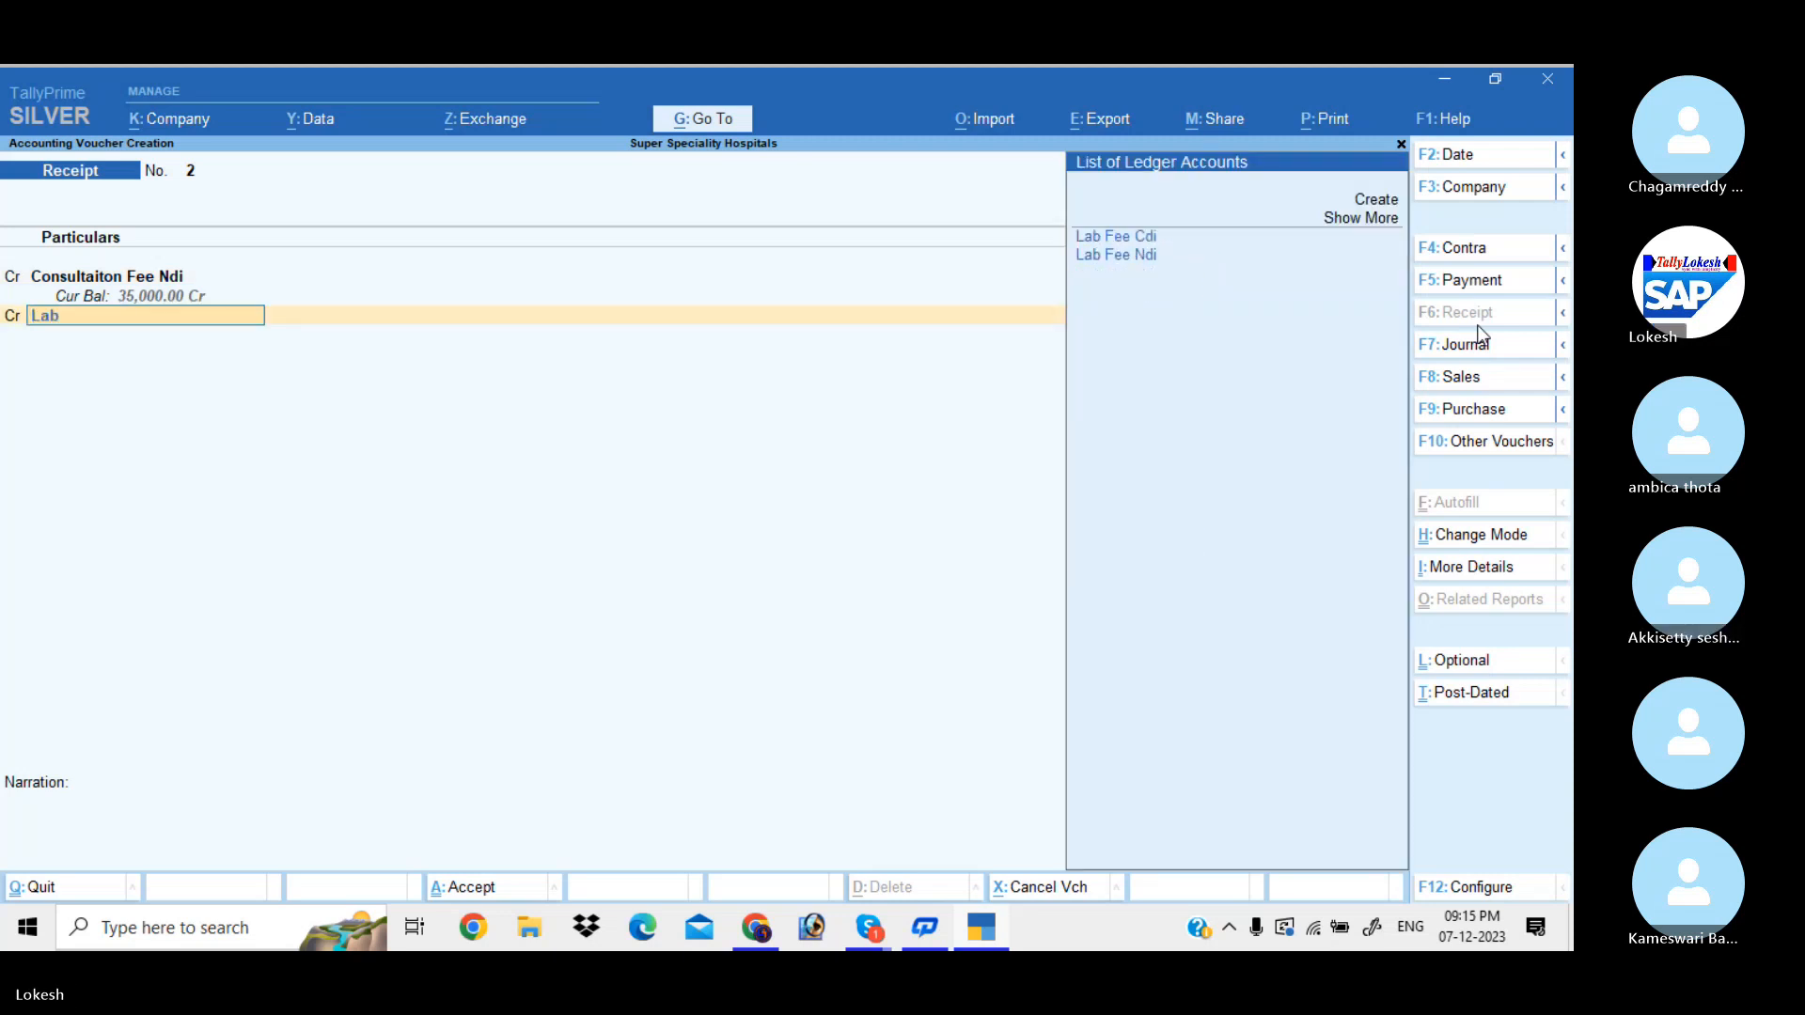
pyautogui.press('Down')
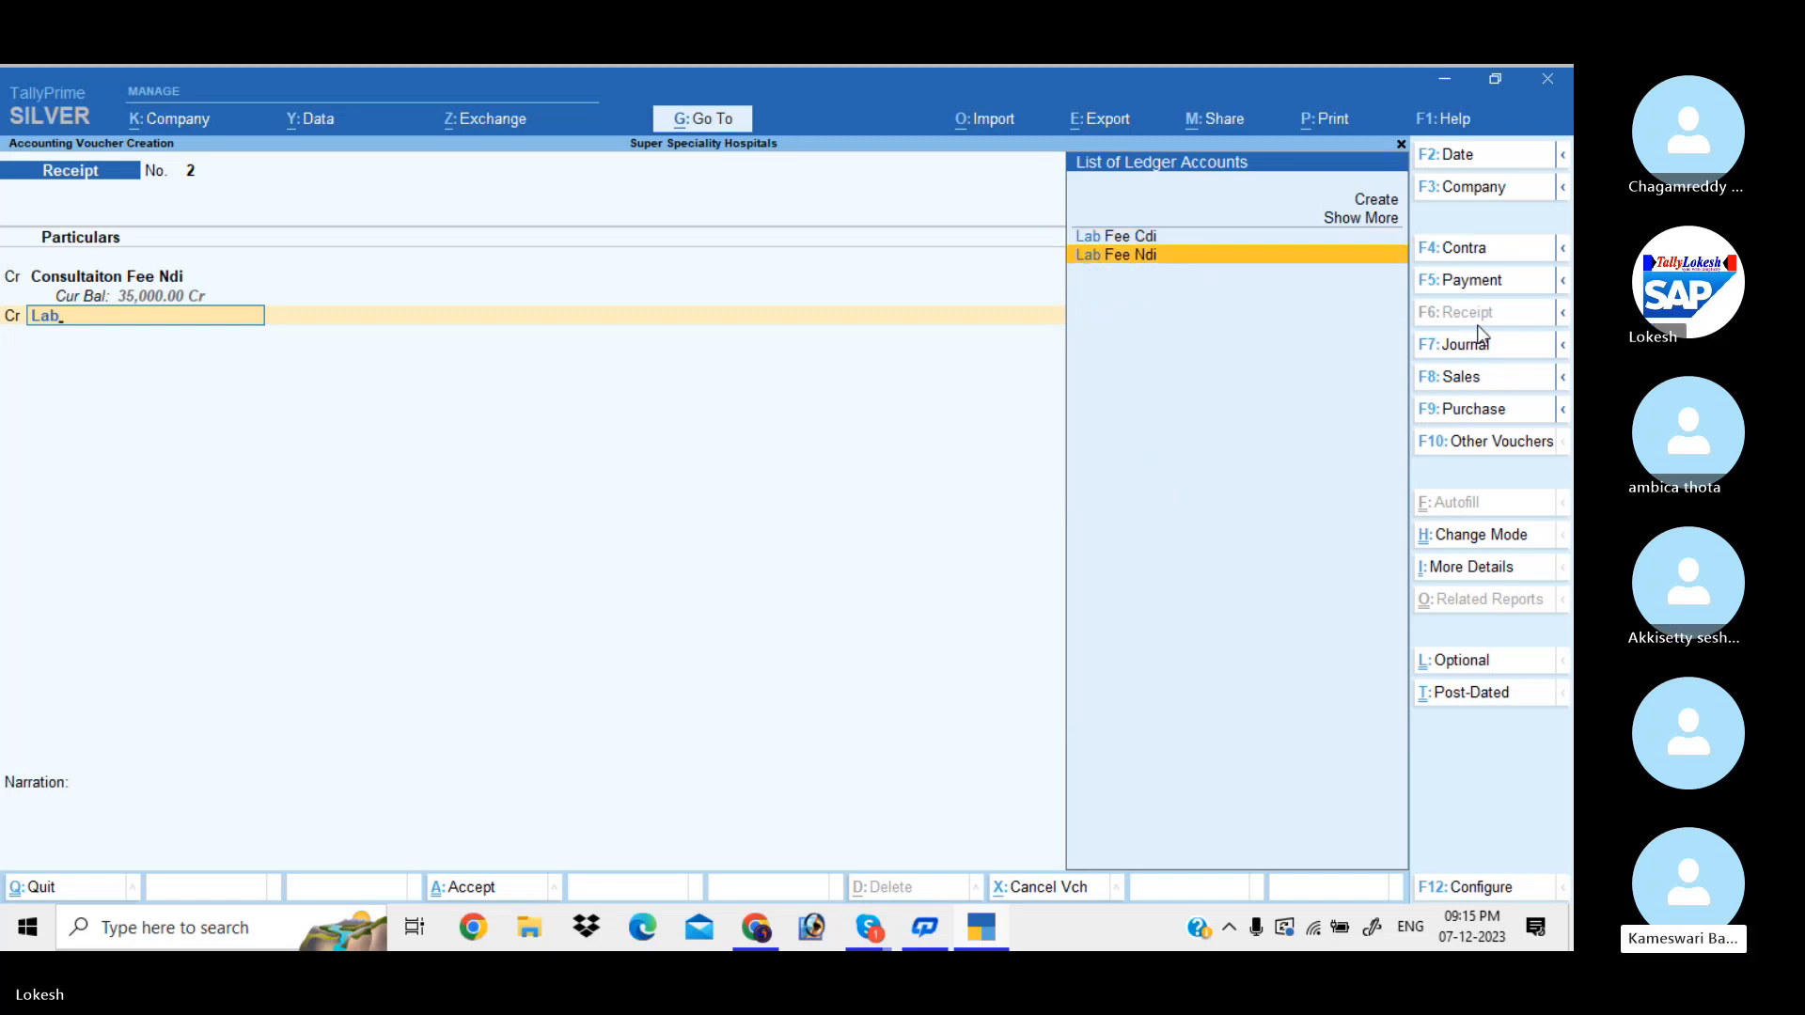
pyautogui.press('Return')
pyautogui.write('15,000')
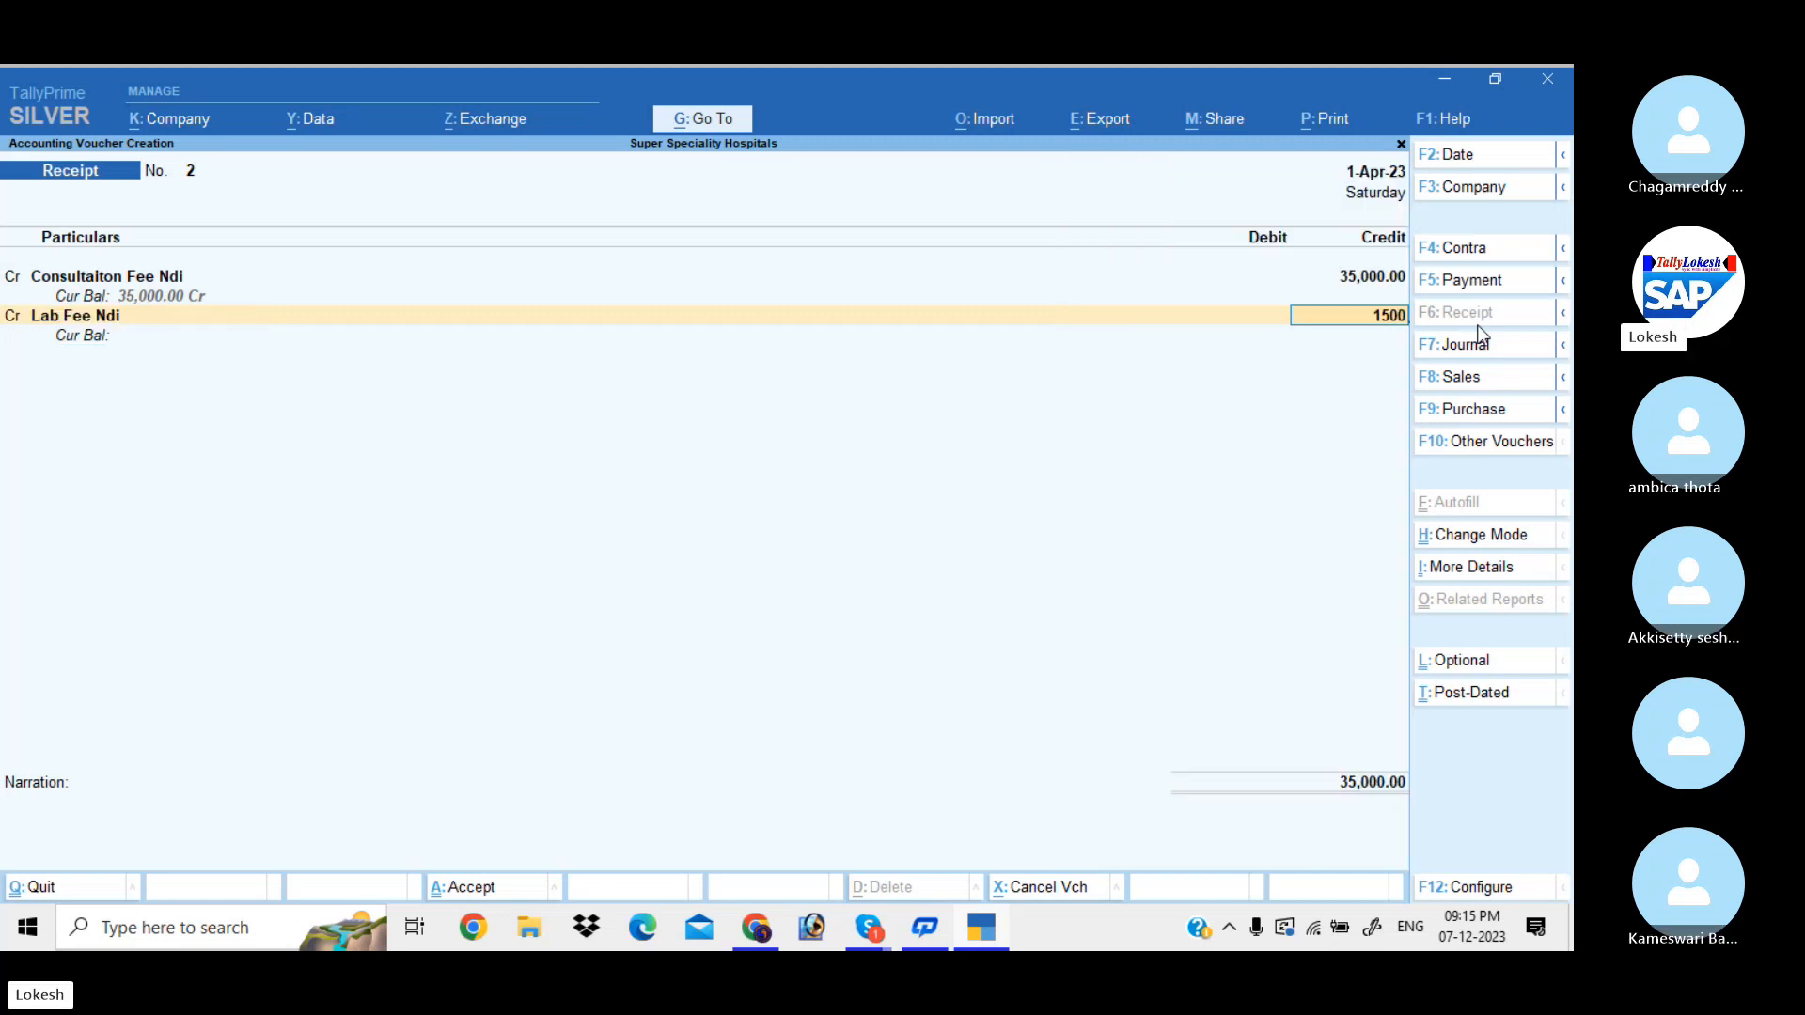
pyautogui.press('Return')
# Step: Add a credit line to the Receipt voucher for Operation Fee Ndi with 1,20,000
pyautogui.write('c')
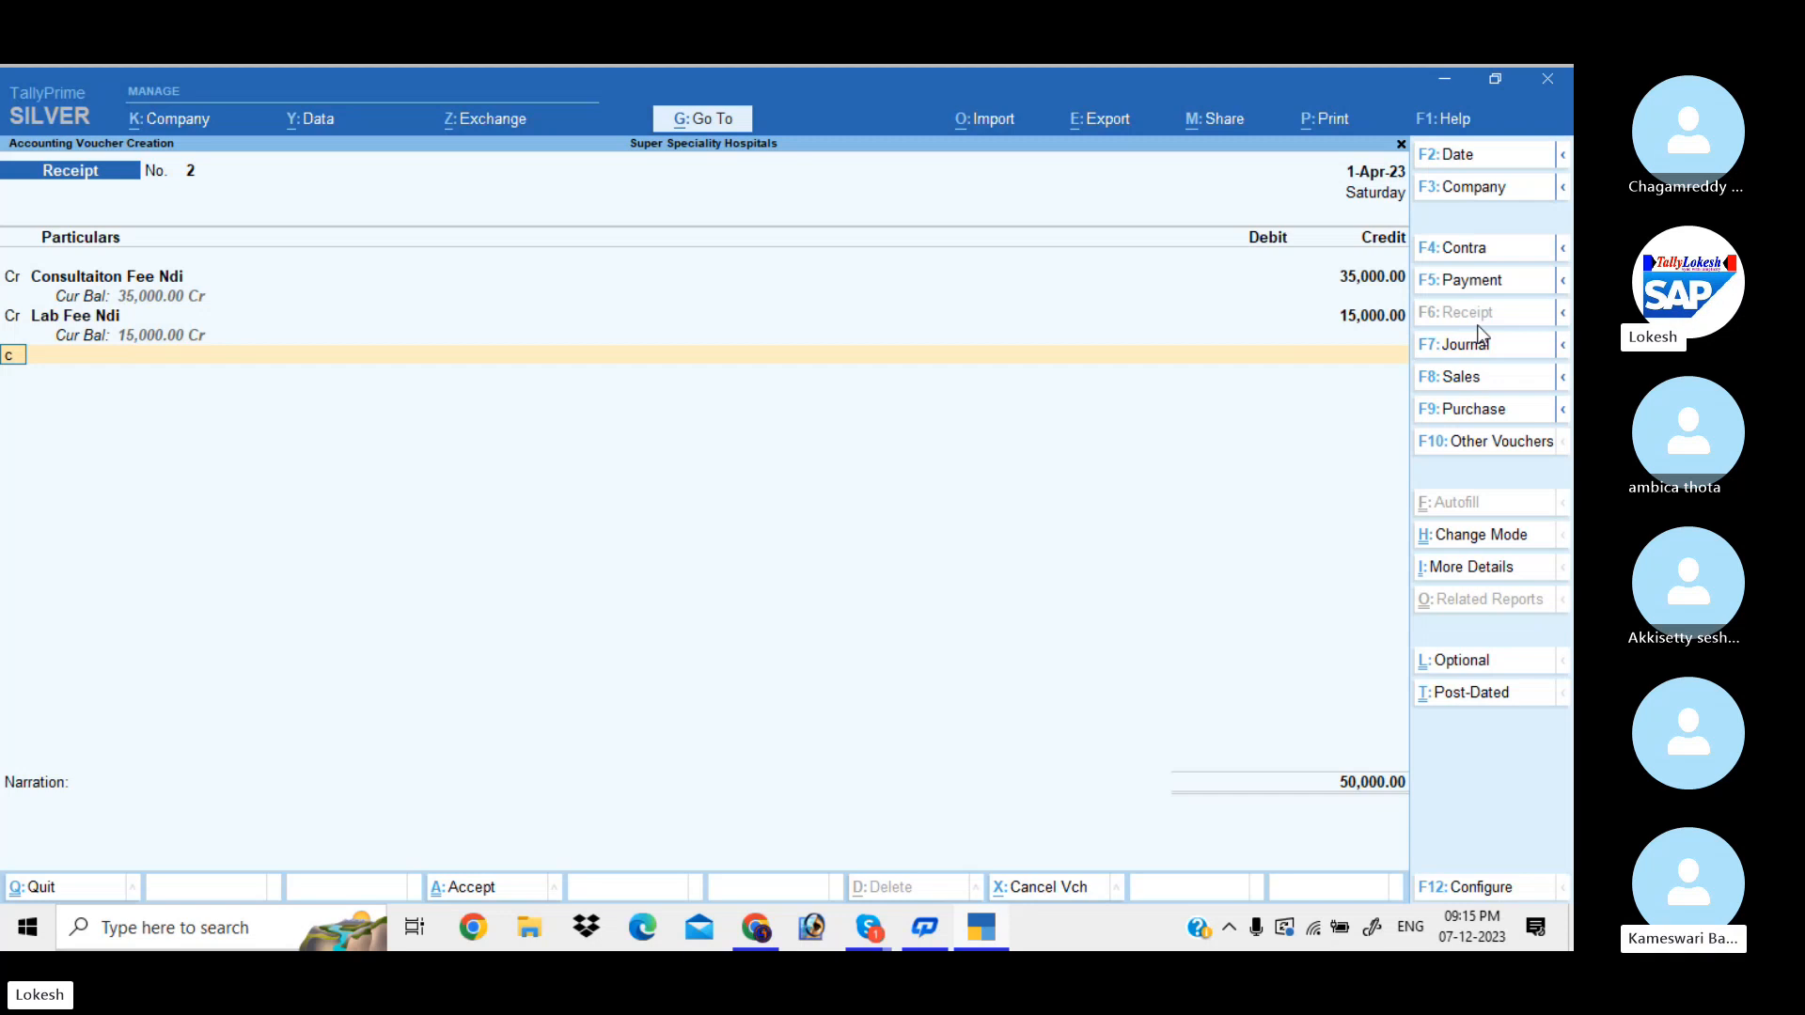
pyautogui.press('Return')
pyautogui.write('Op')
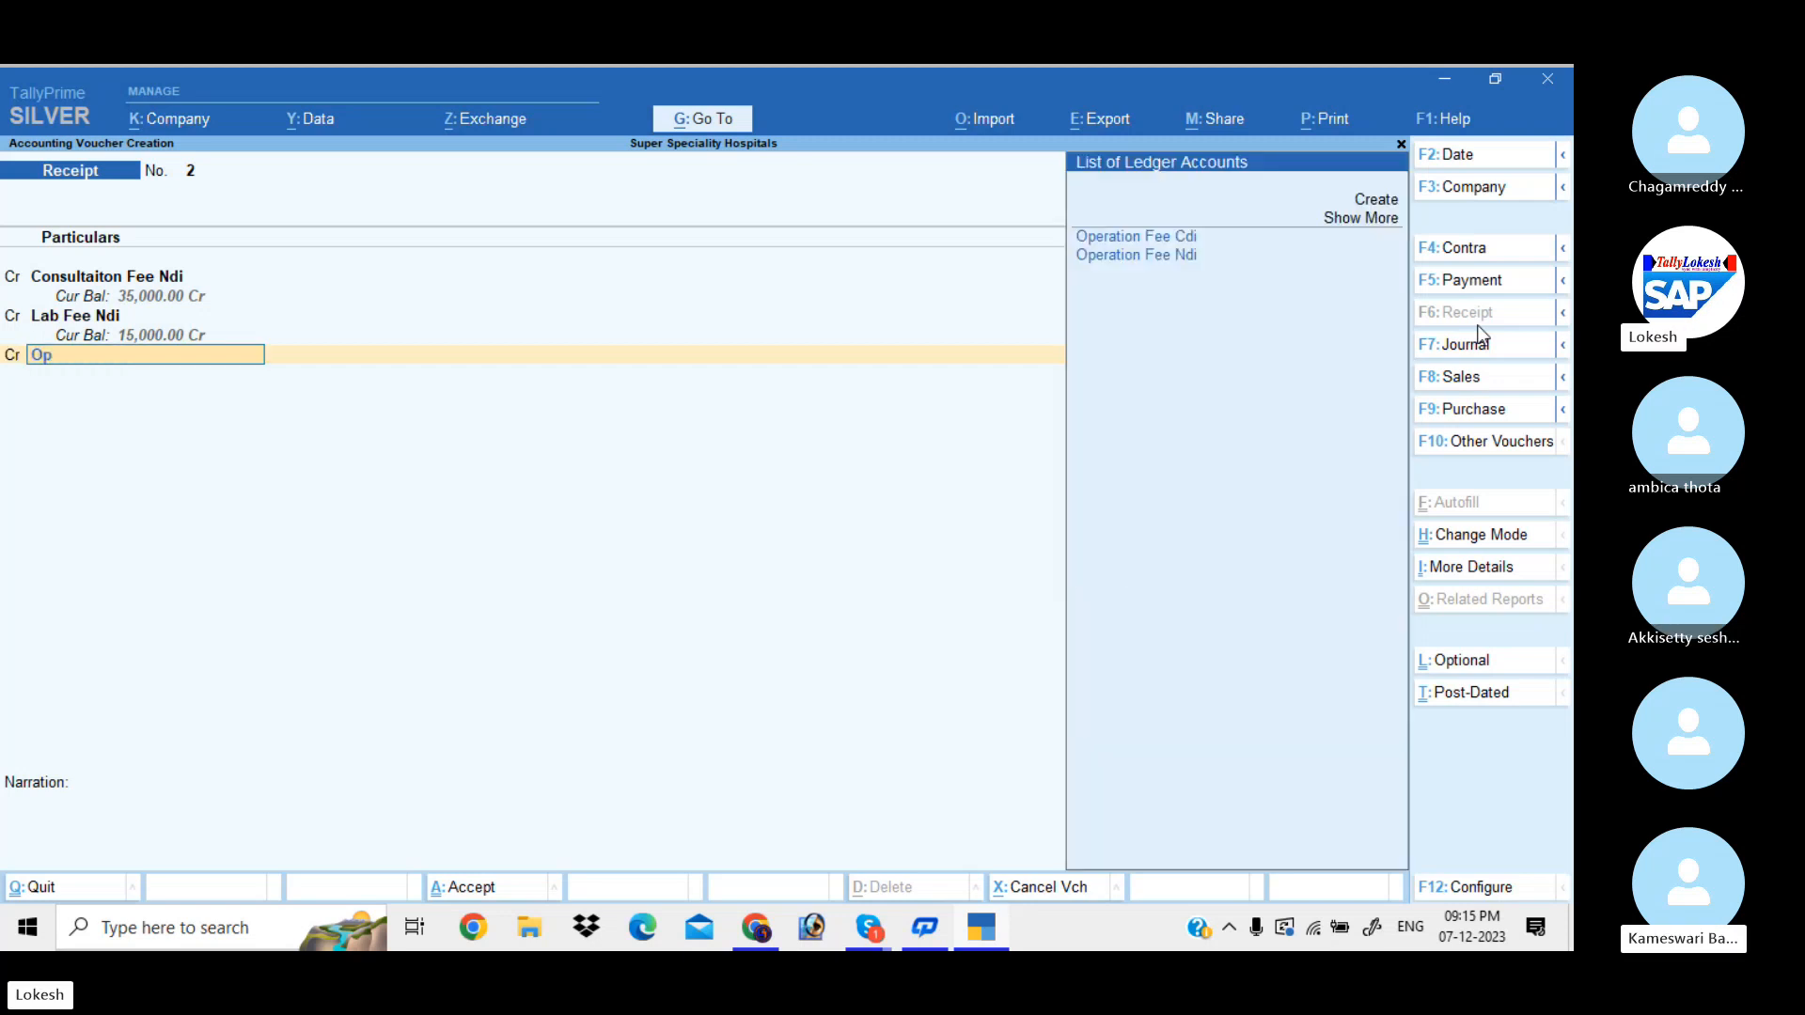
pyautogui.press('Down')
pyautogui.press('Return')
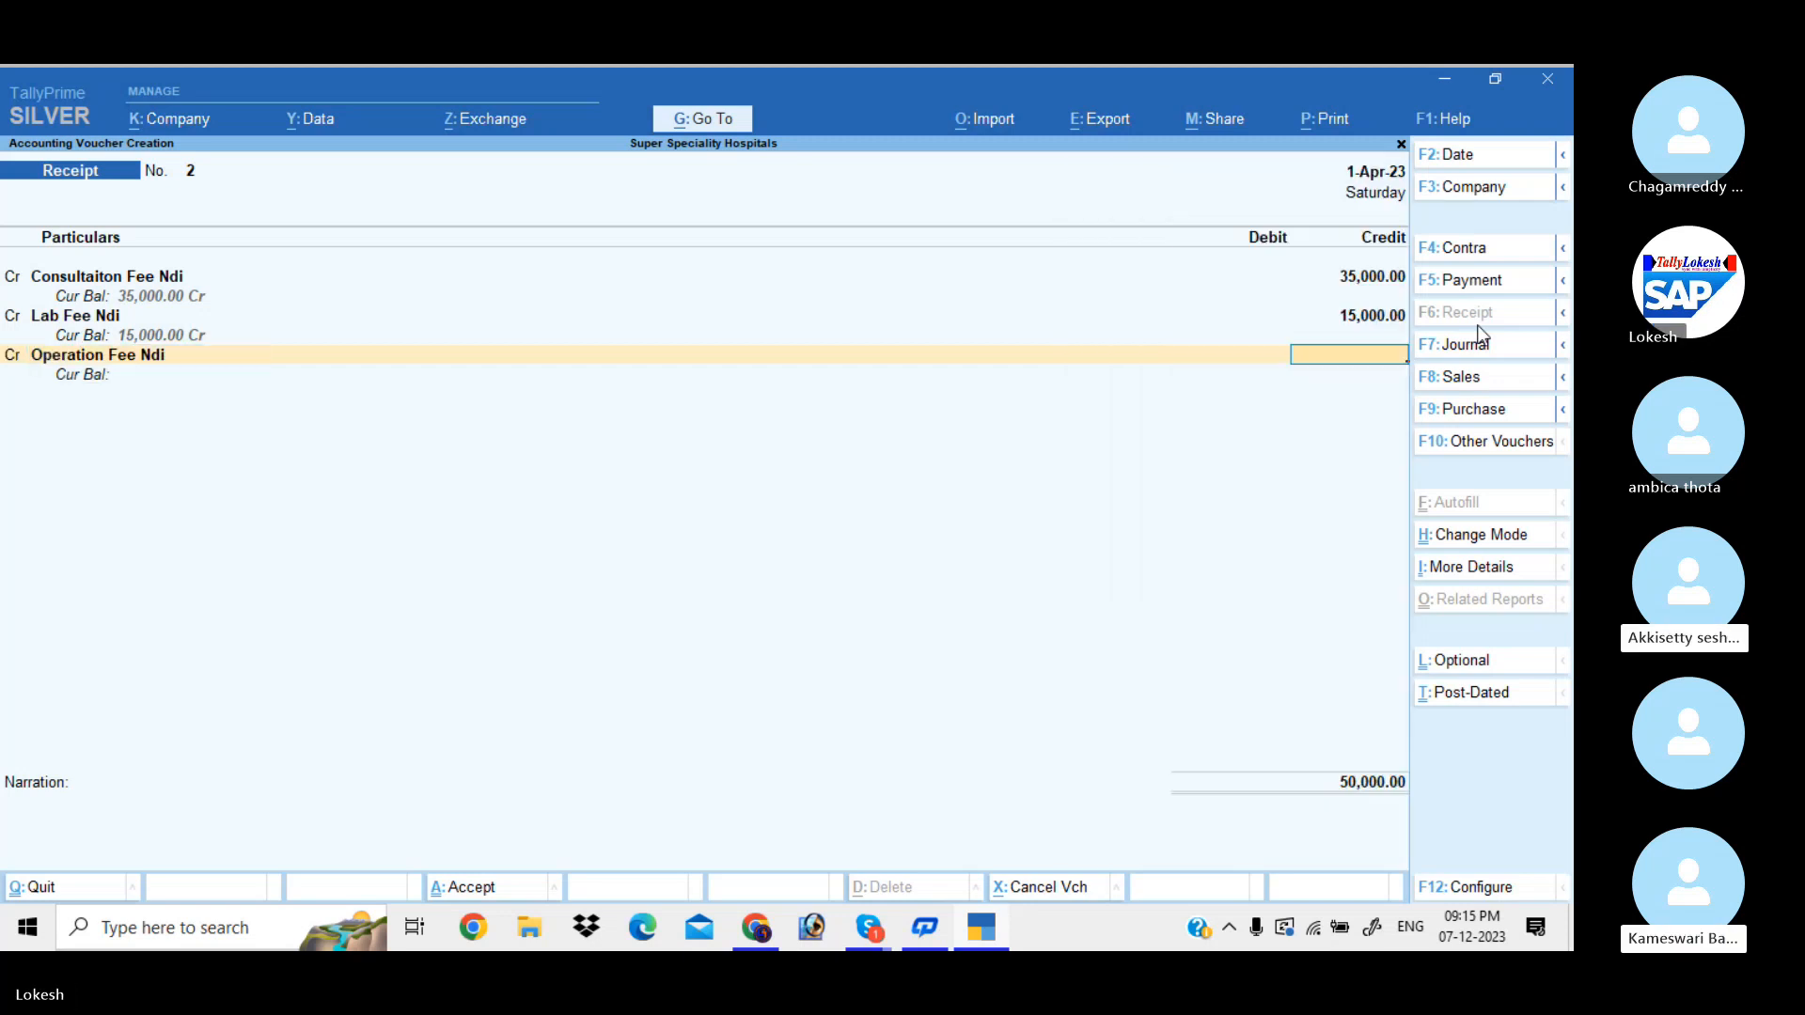
pyautogui.write('1,20,000')
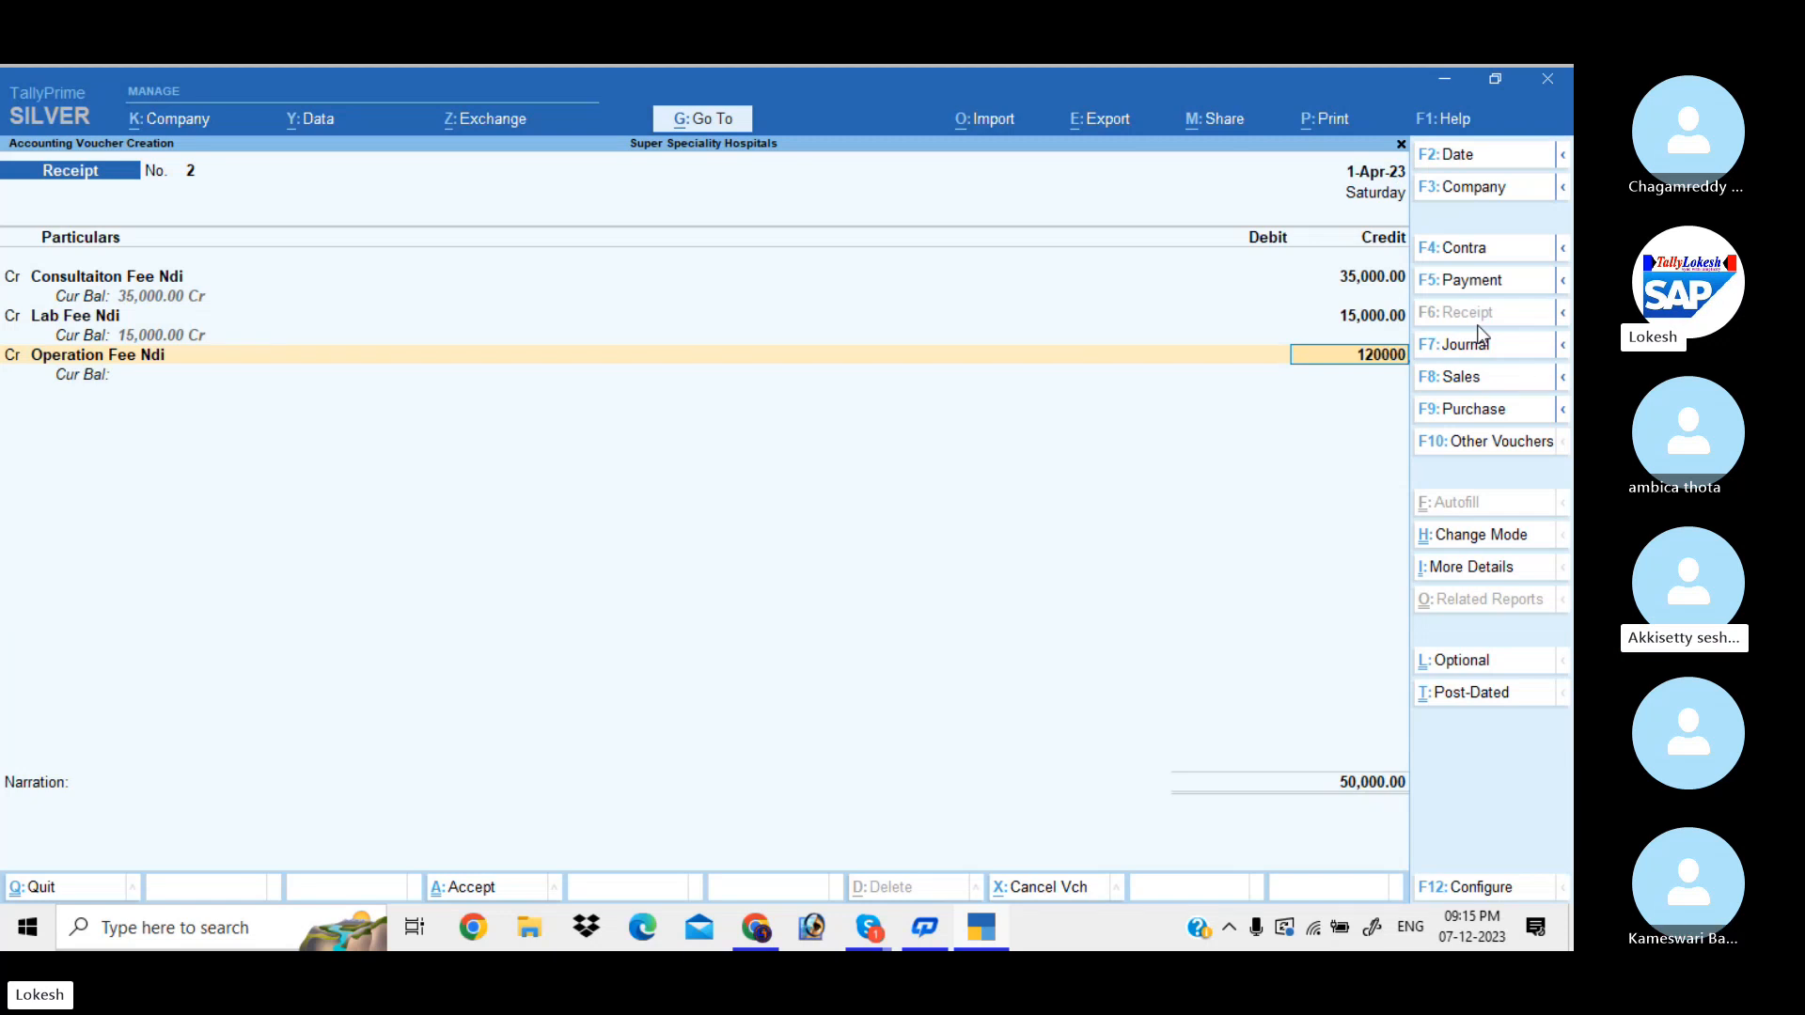
pyautogui.press('Return')
# Step: Add a credit line to the Receipt voucher for Medicines Ndi with 33,000
pyautogui.write('c')
pyautogui.press('Return')
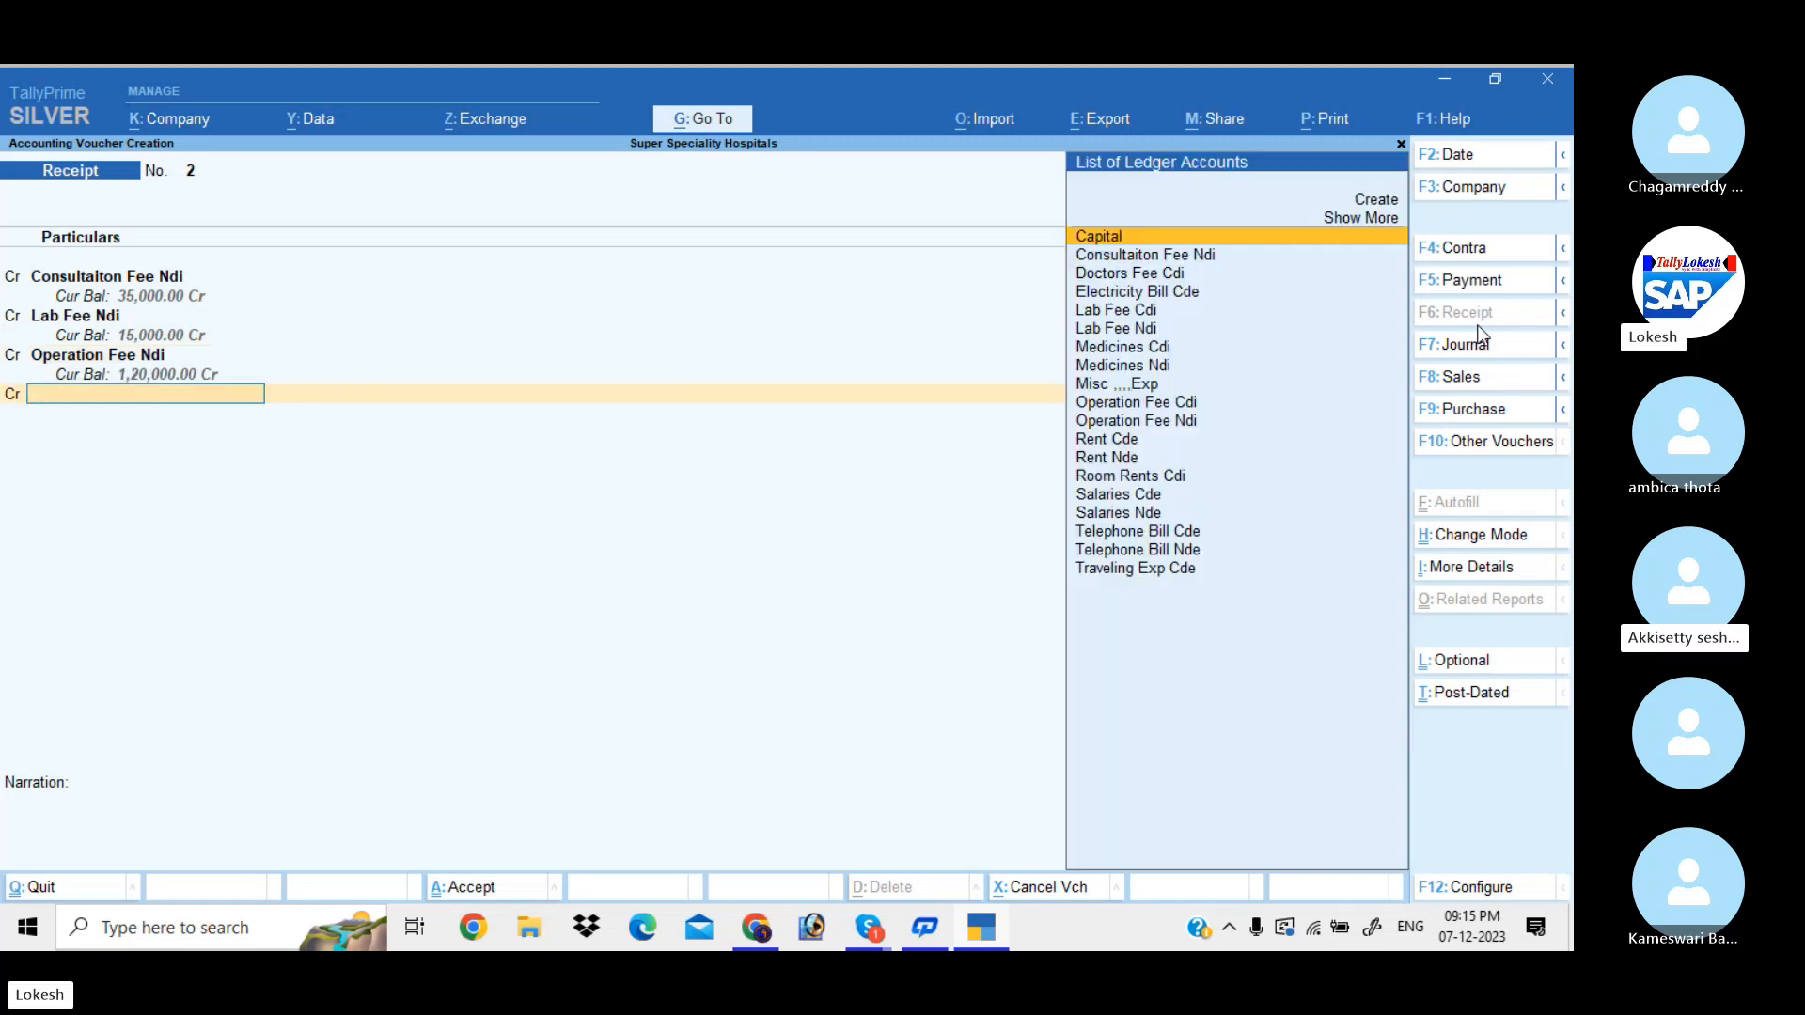
pyautogui.write('M')
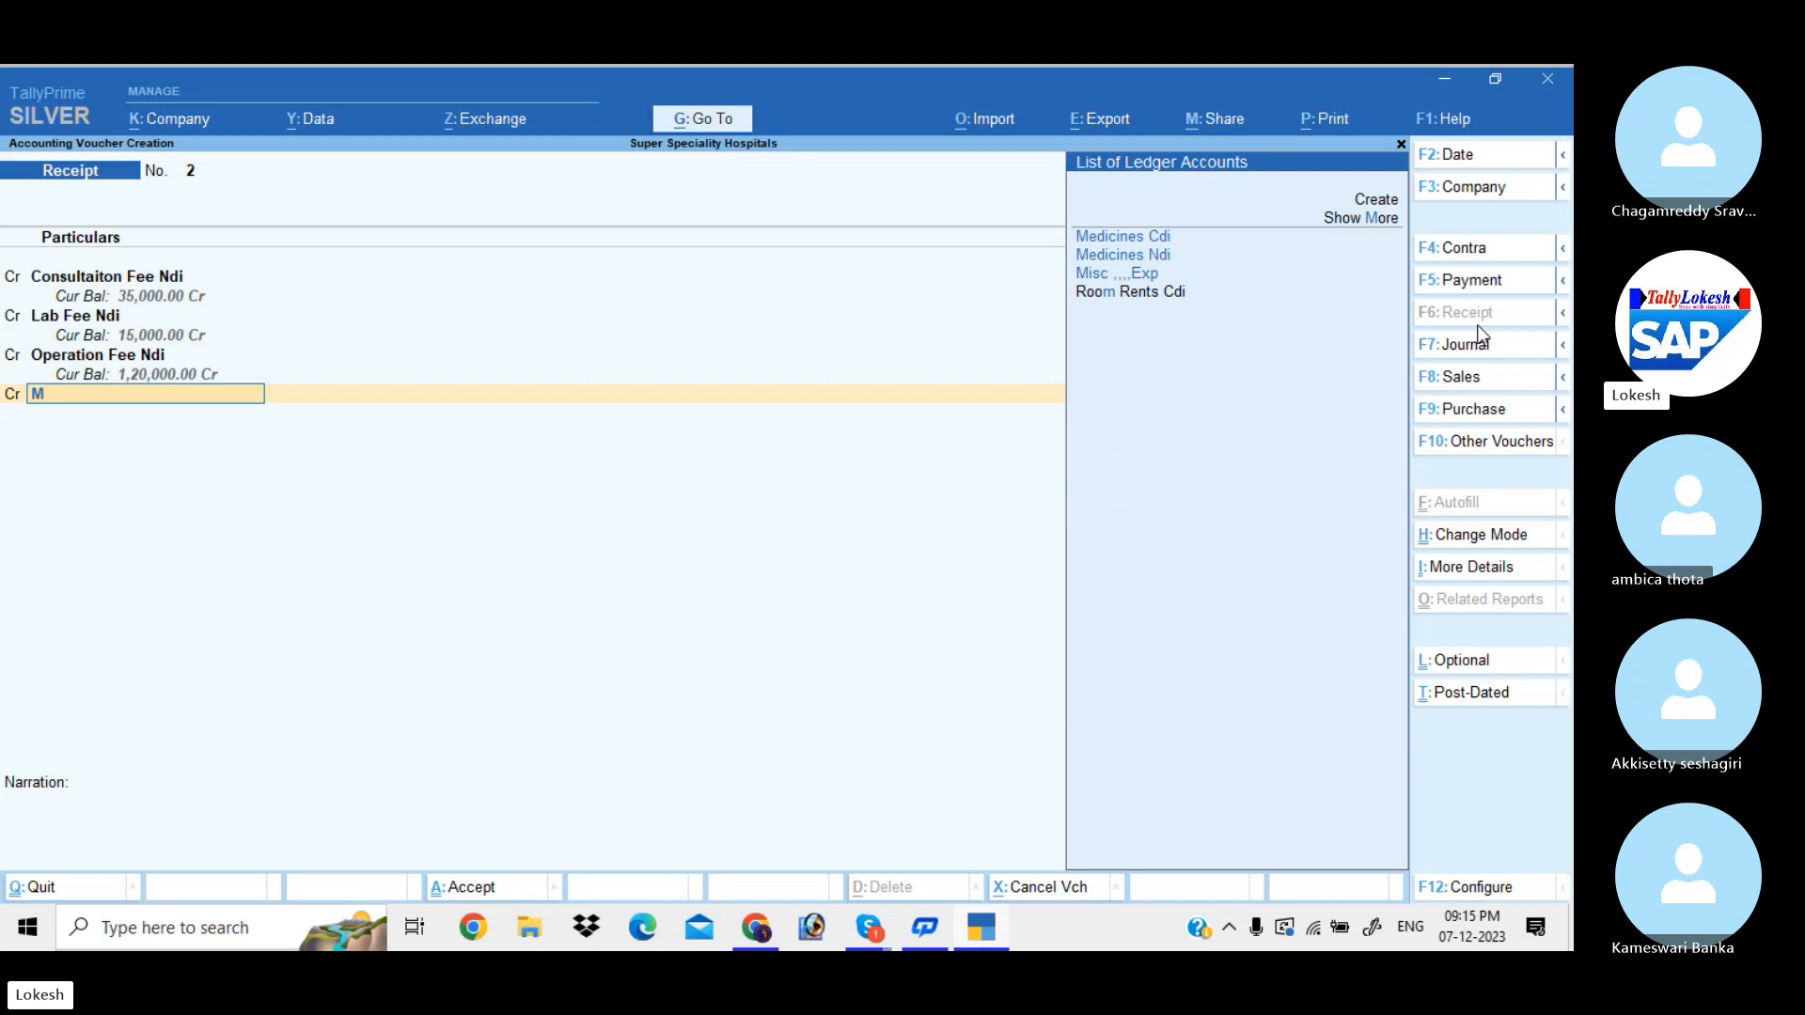
pyautogui.write('ed')
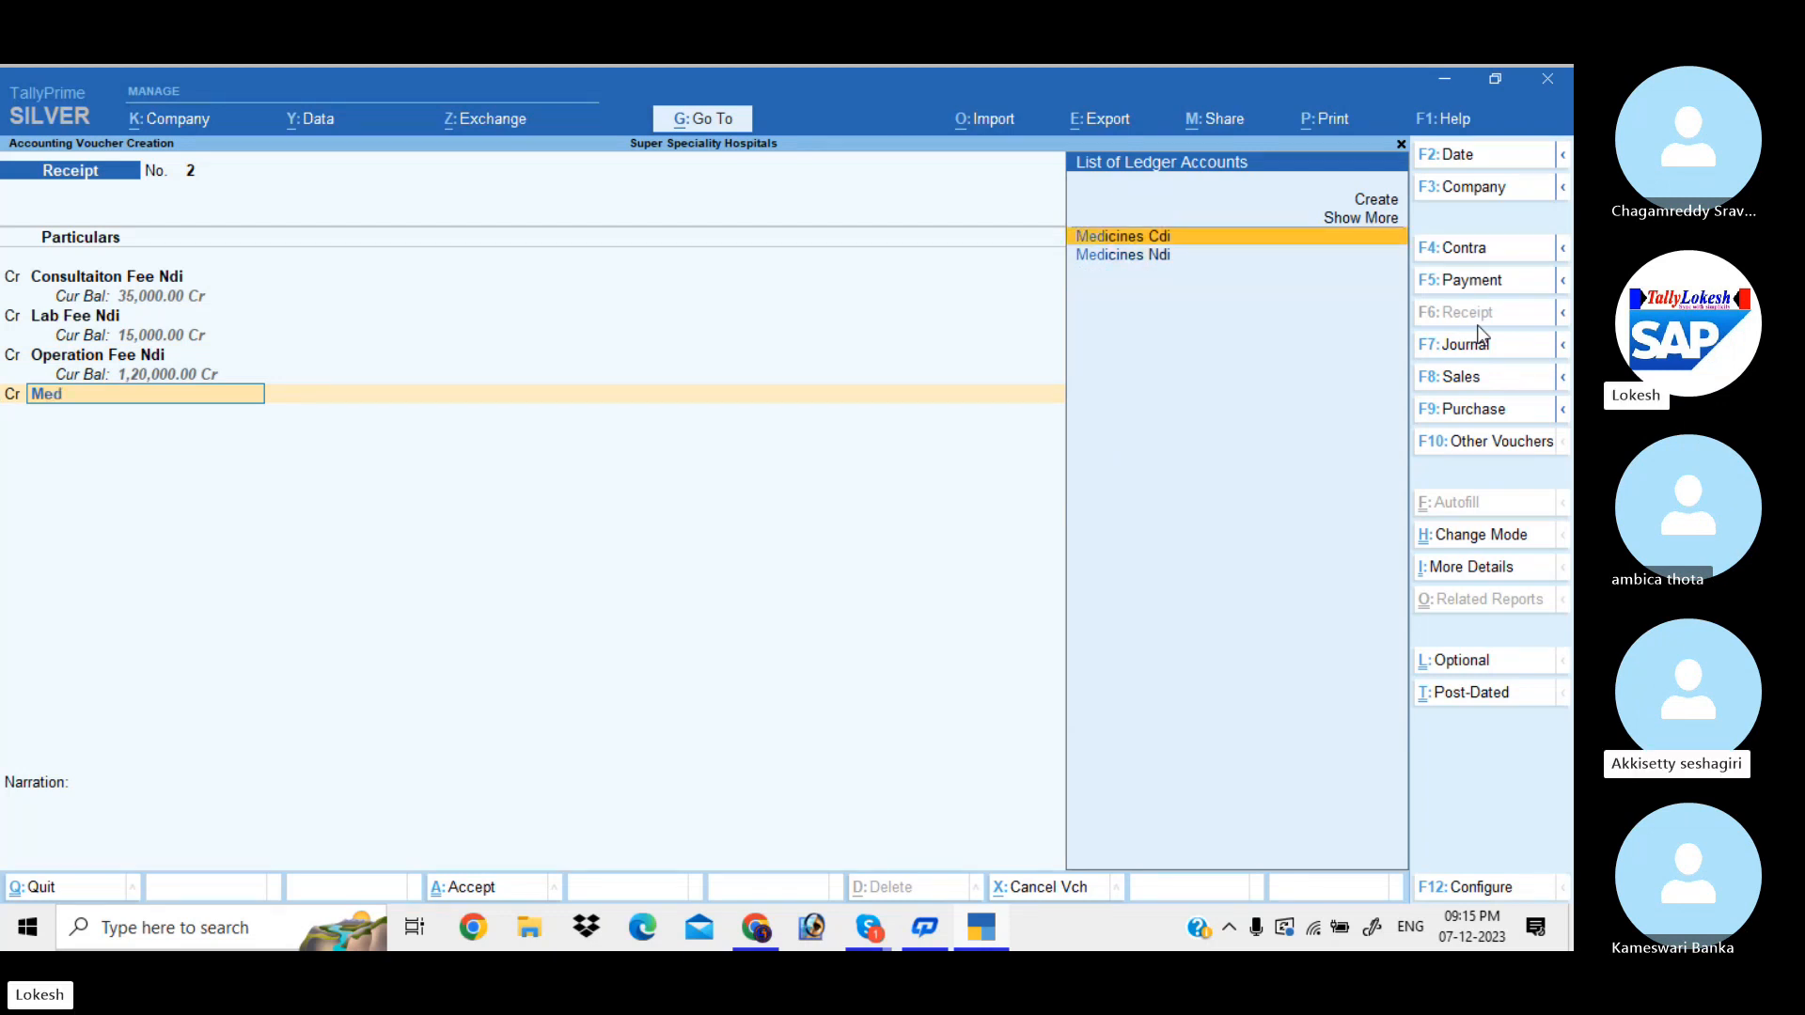
pyautogui.press('Down')
pyautogui.press('Return')
pyautogui.write('33000')
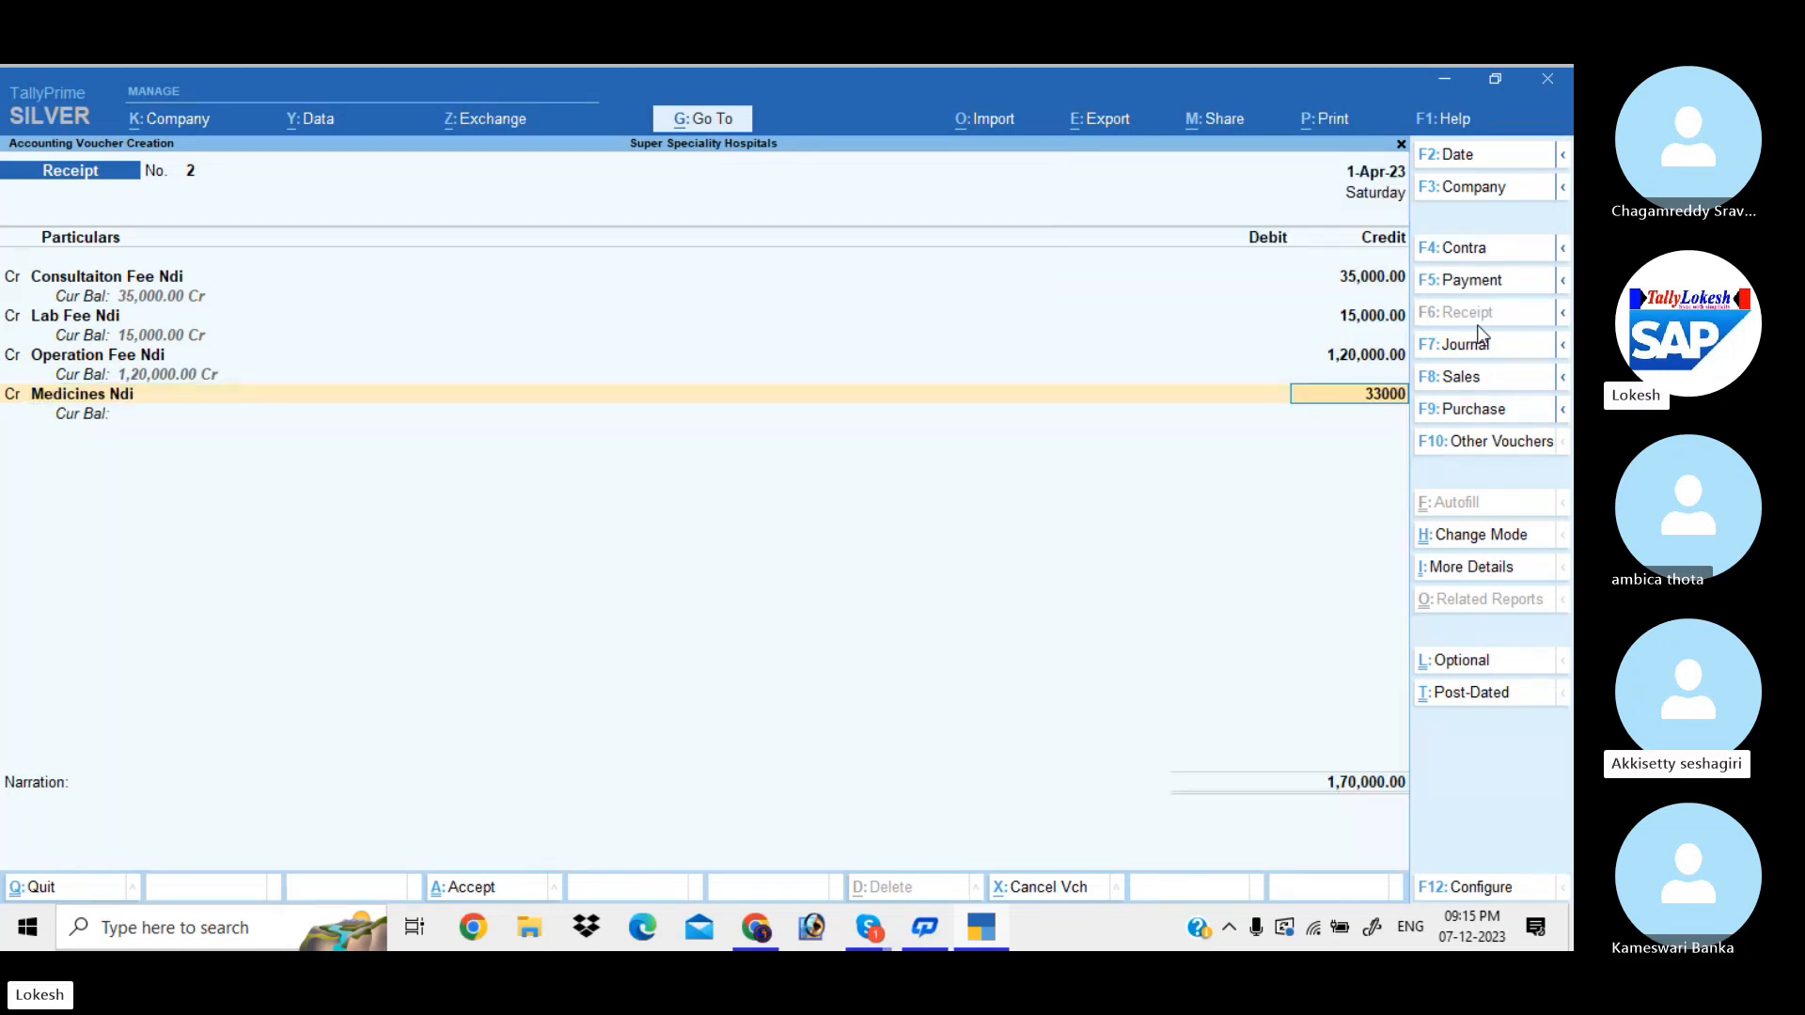
pyautogui.press('Return')
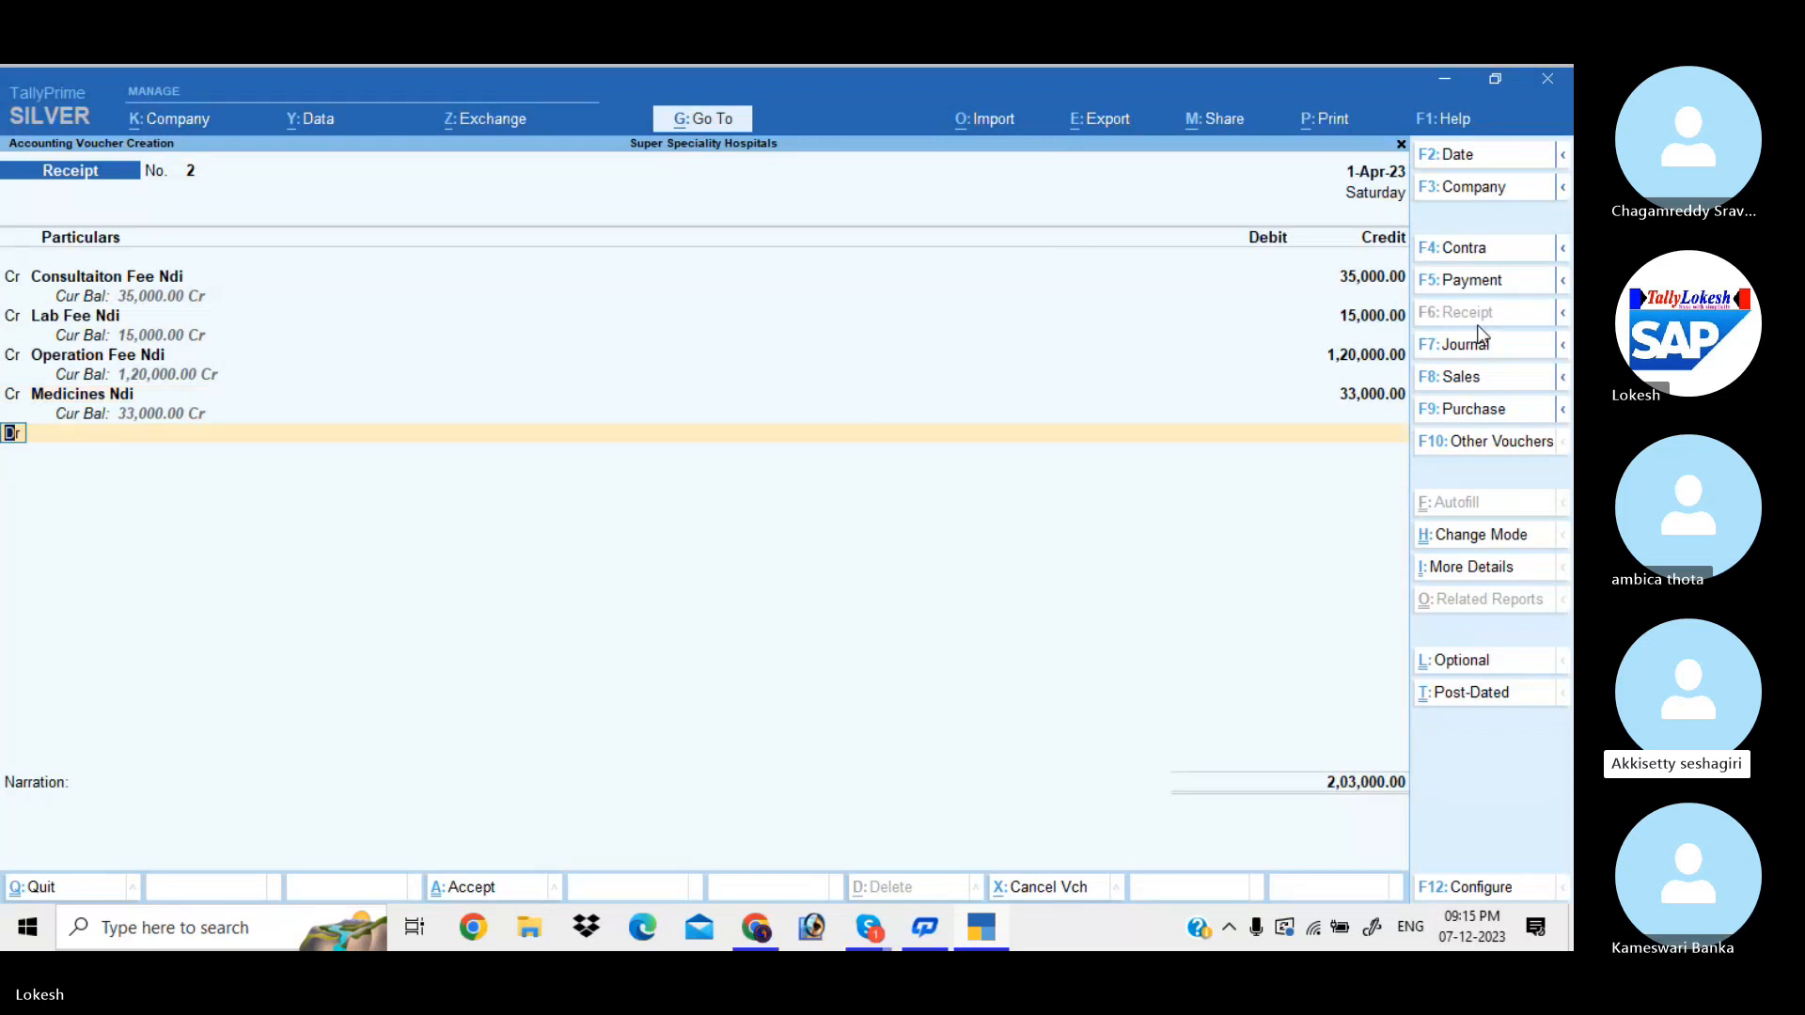
# Step: Debit Cash with 2,03,000 in the Receipt voucher and save the voucher without a narration
pyautogui.press('Return')
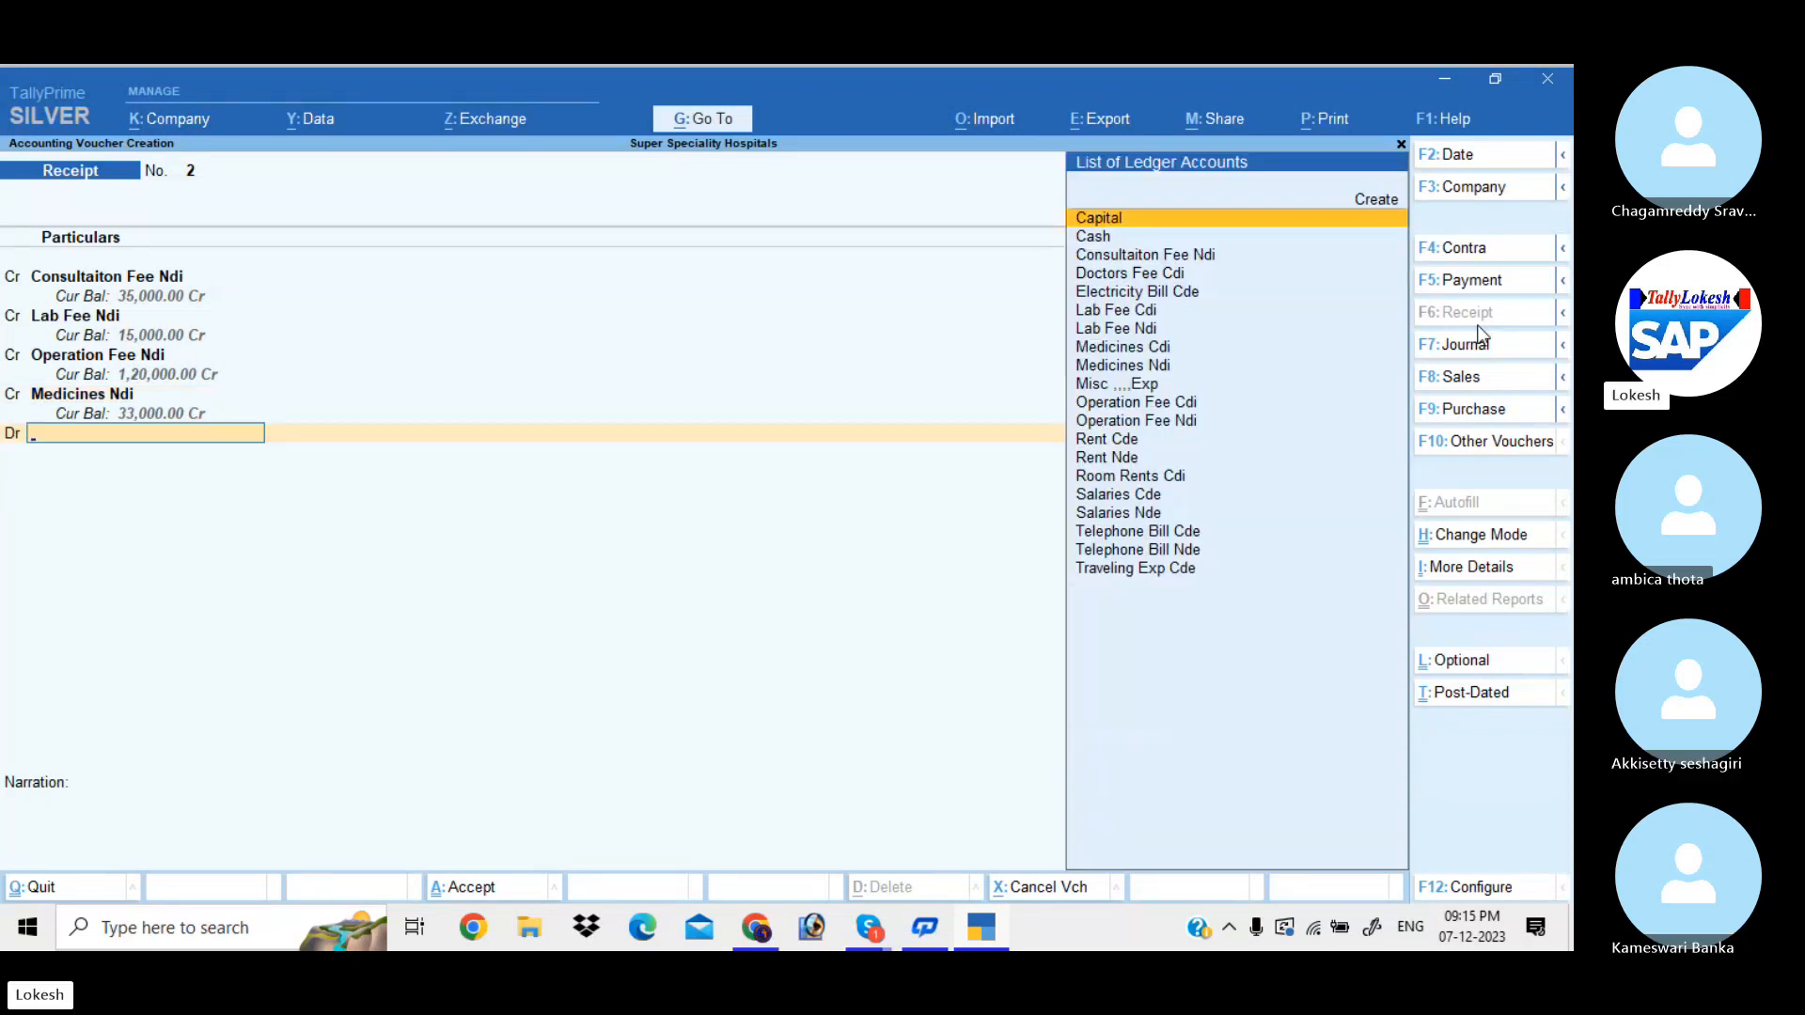
pyautogui.press('Down')
pyautogui.press('Return')
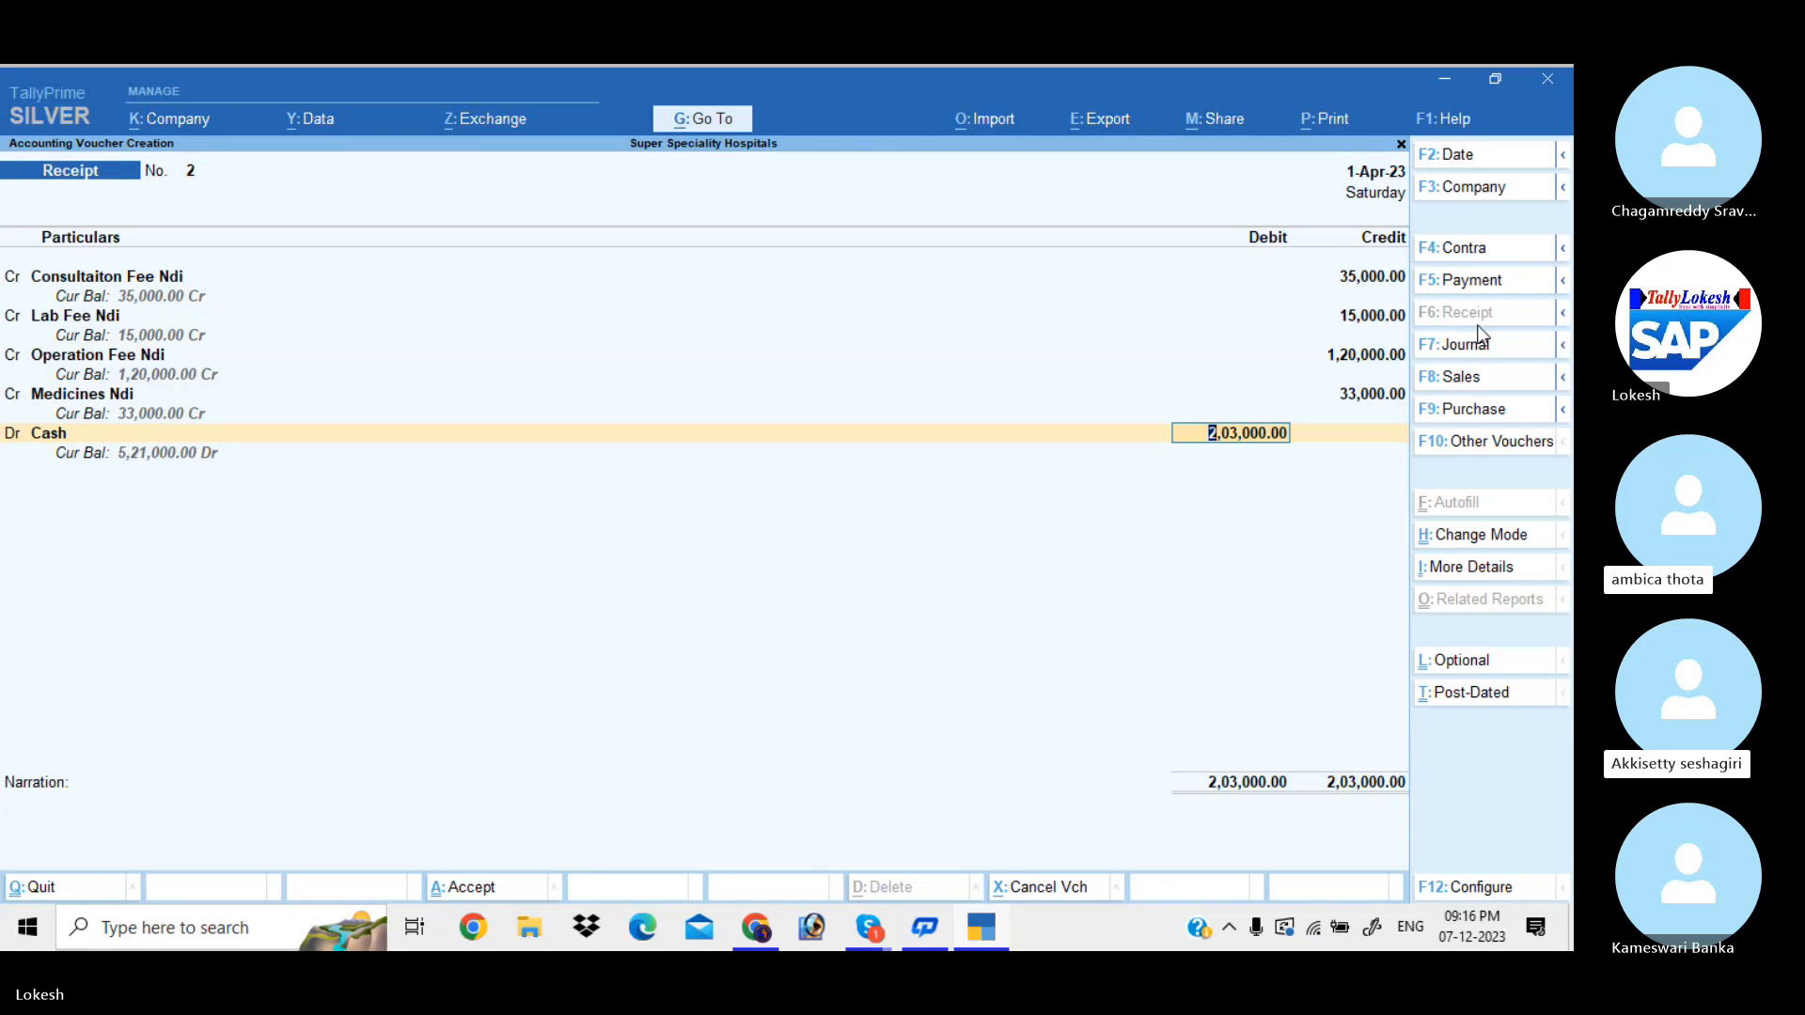
pyautogui.press('Return')
pyautogui.press('Return')
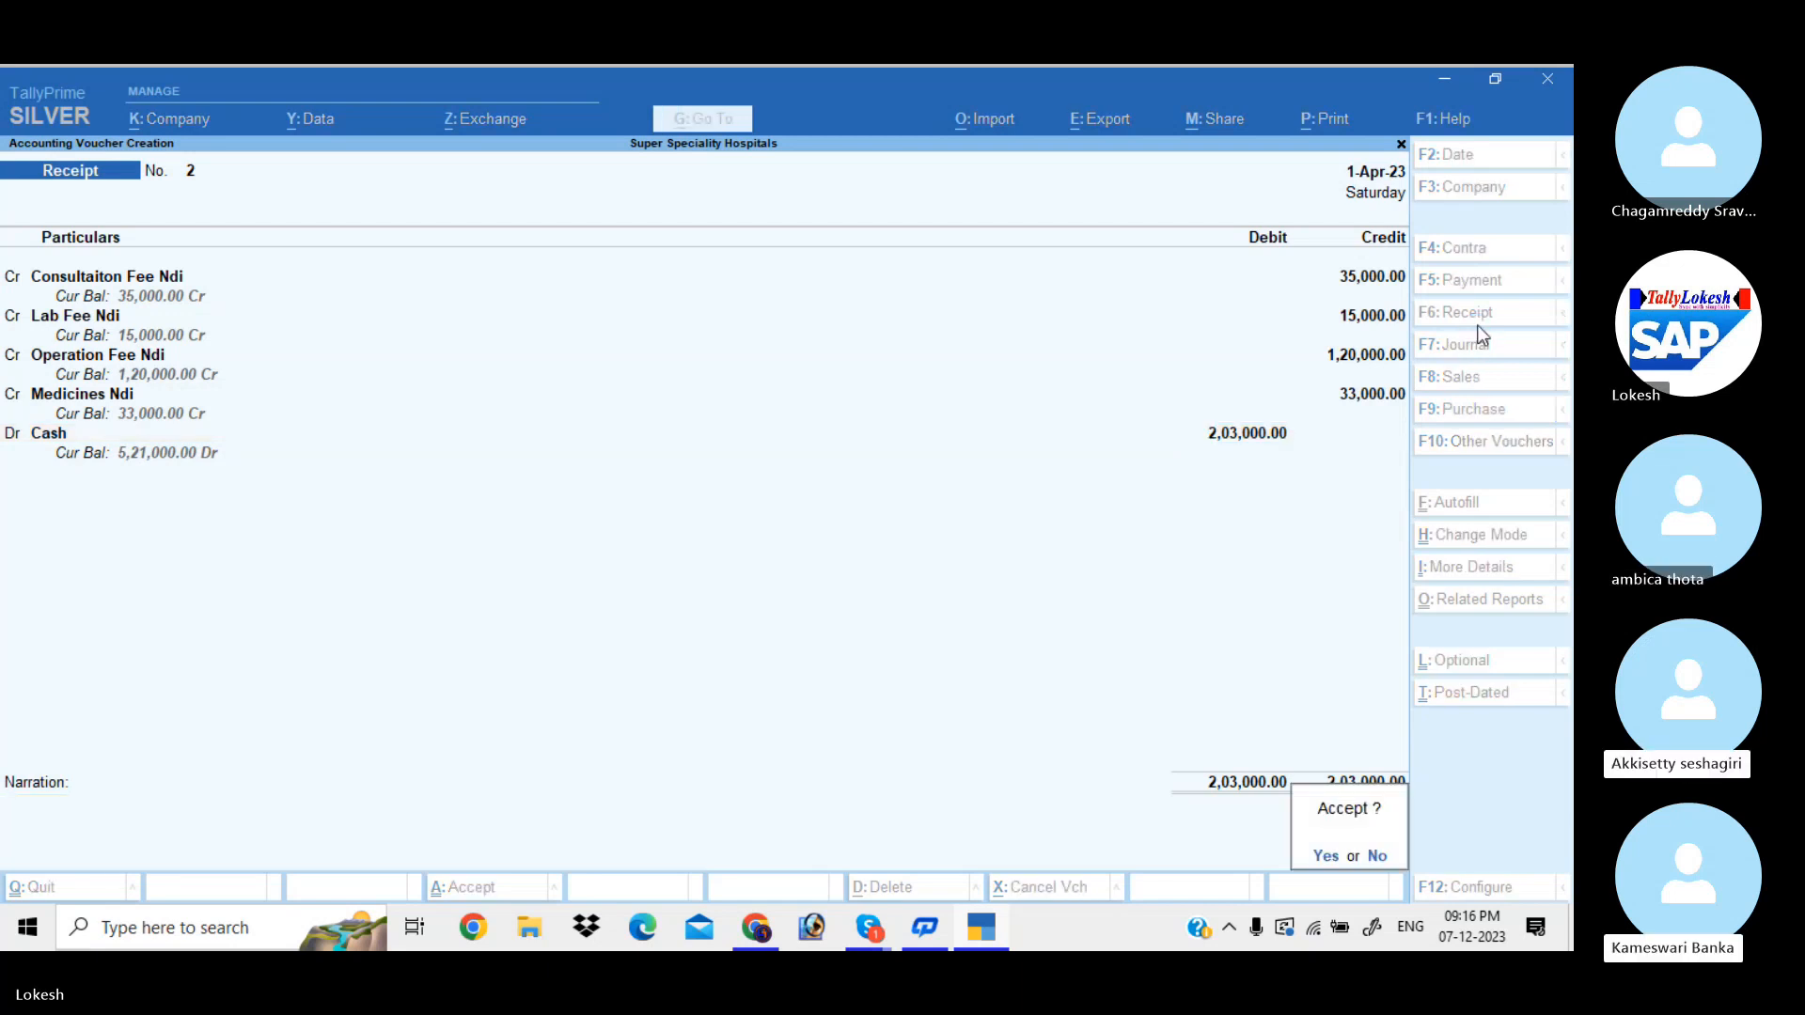
pyautogui.press('Return')
# Step: Credit Doctors Fee Cdi with 55,000 as the first line of the new Receipt voucher
pyautogui.write('d')
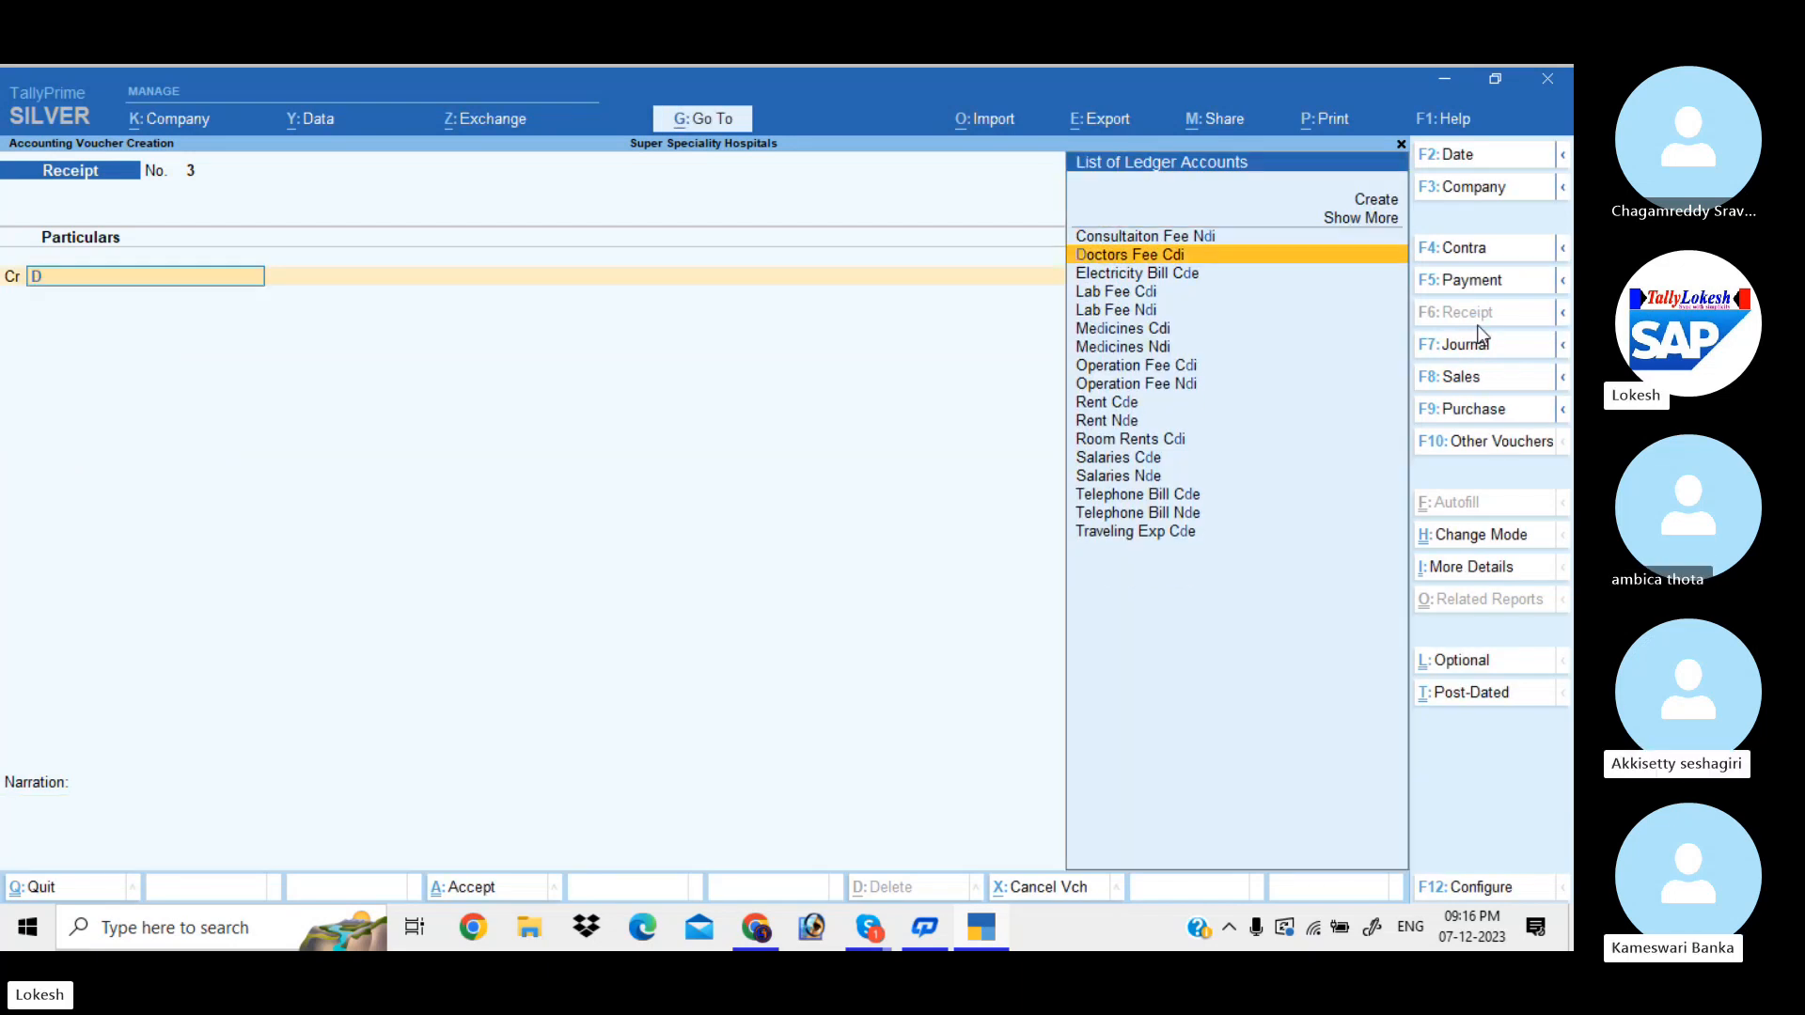
pyautogui.press('Return')
pyautogui.write('55000')
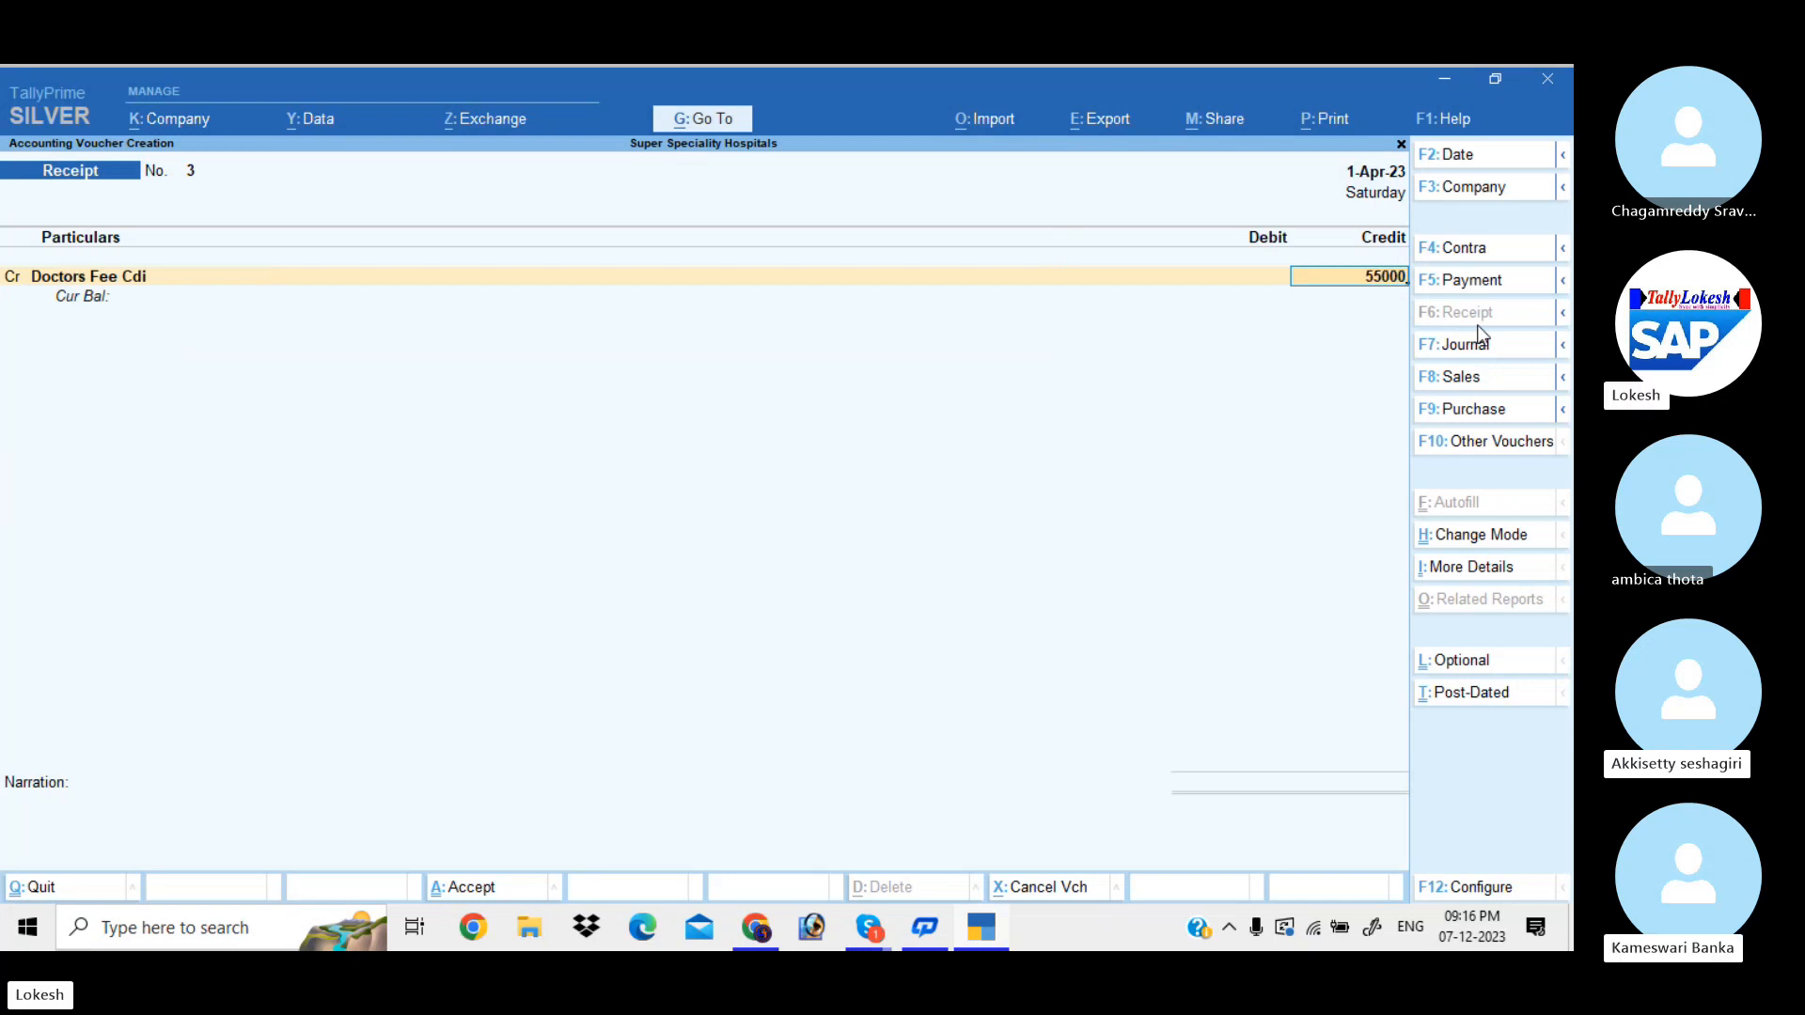
pyautogui.press('Return')
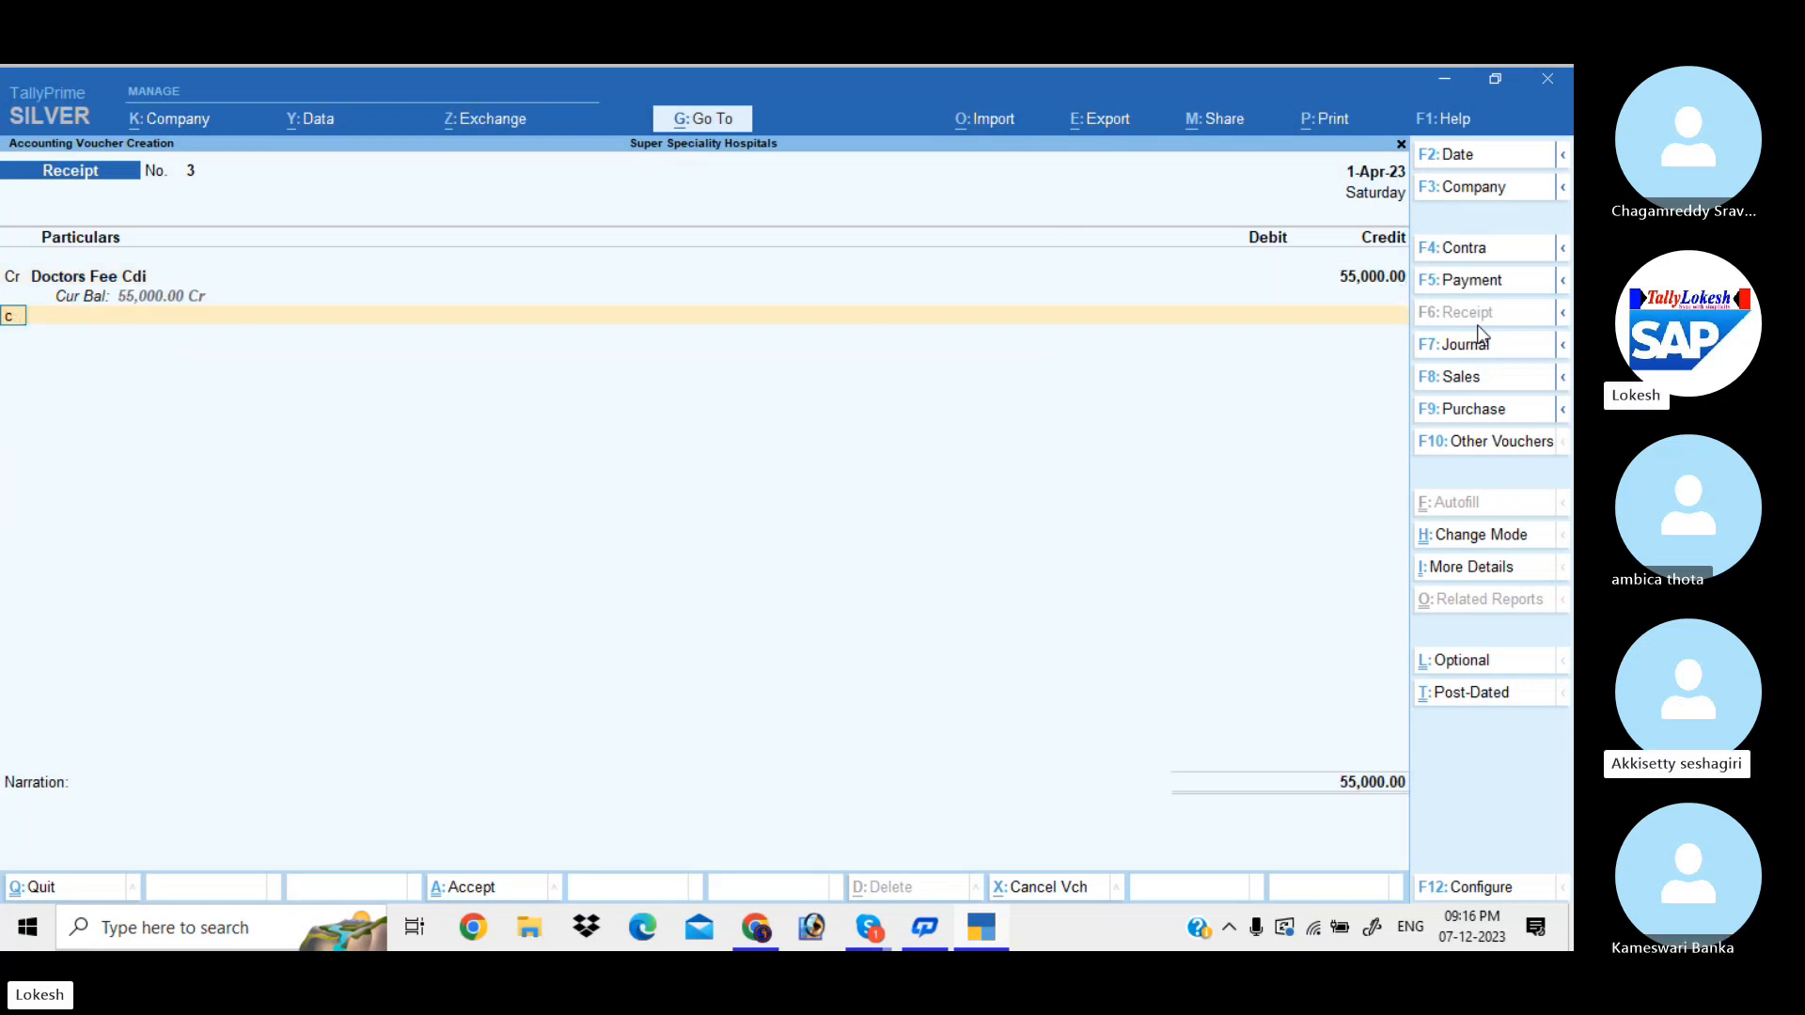
# Step: Add a credit line to the Receipt voucher for Lab Fee Cdi with 20,000
pyautogui.press('Return')
pyautogui.write('Lab')
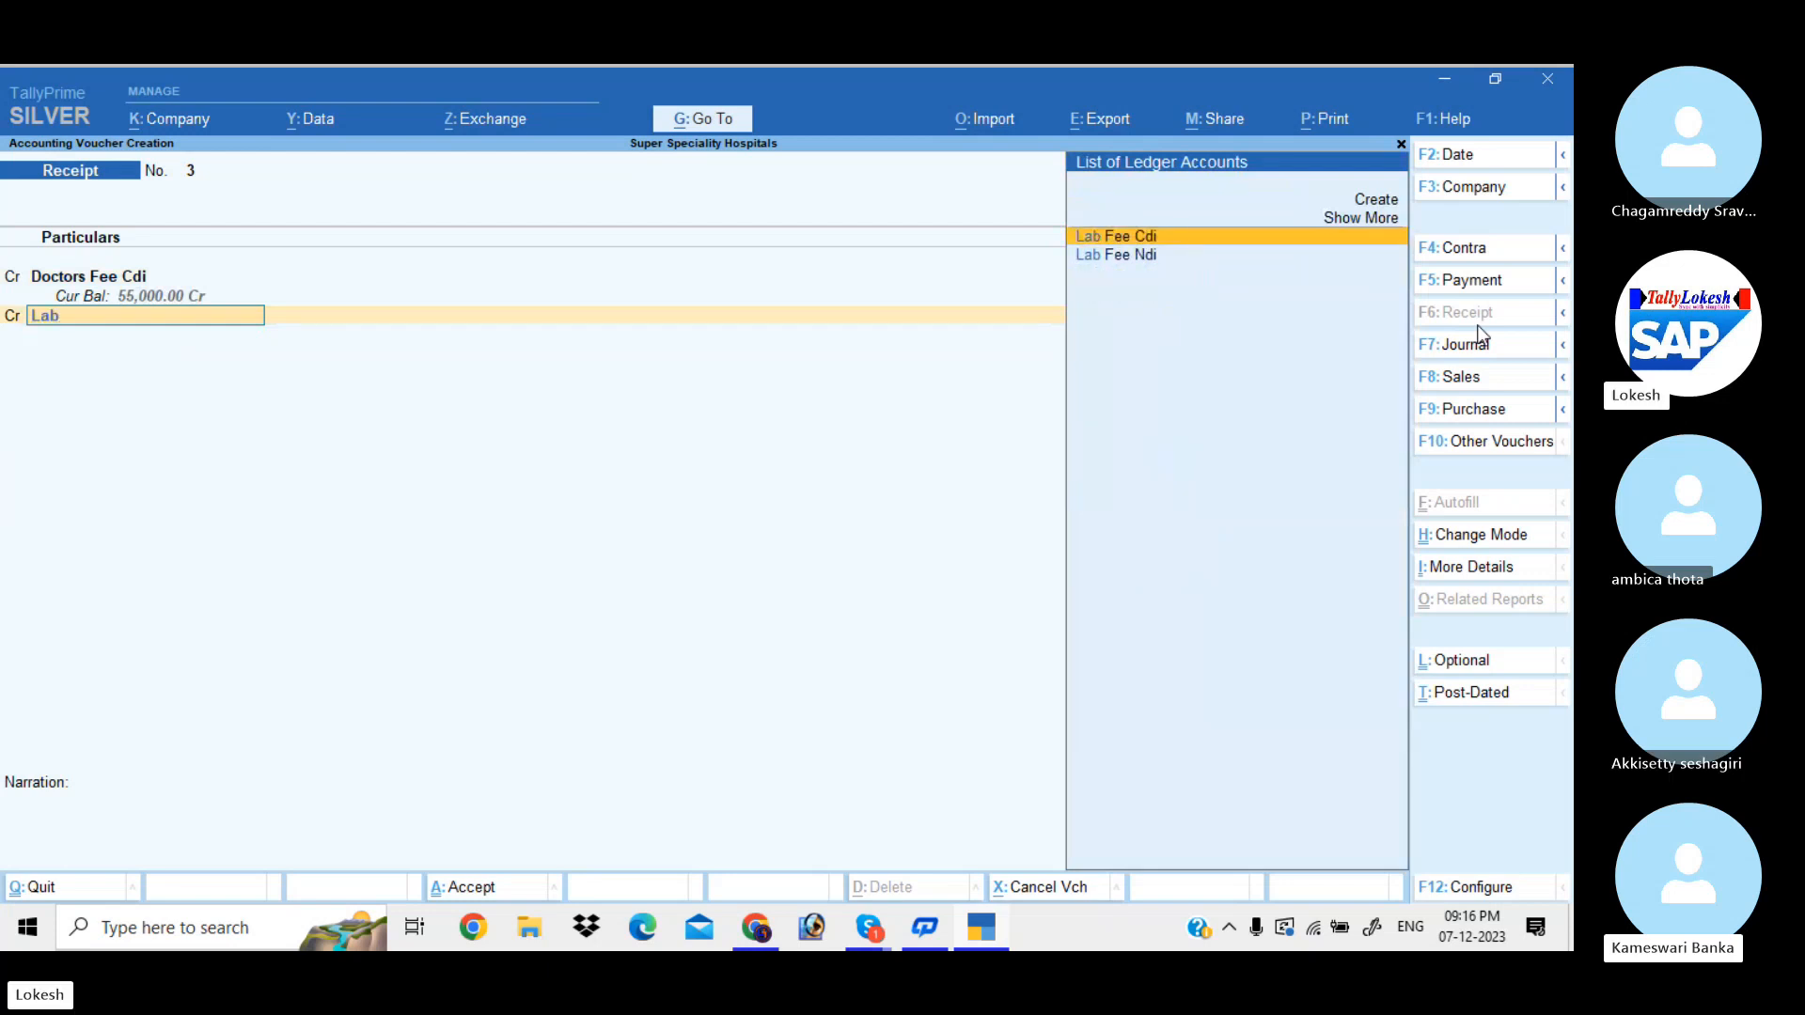
pyautogui.press('Return')
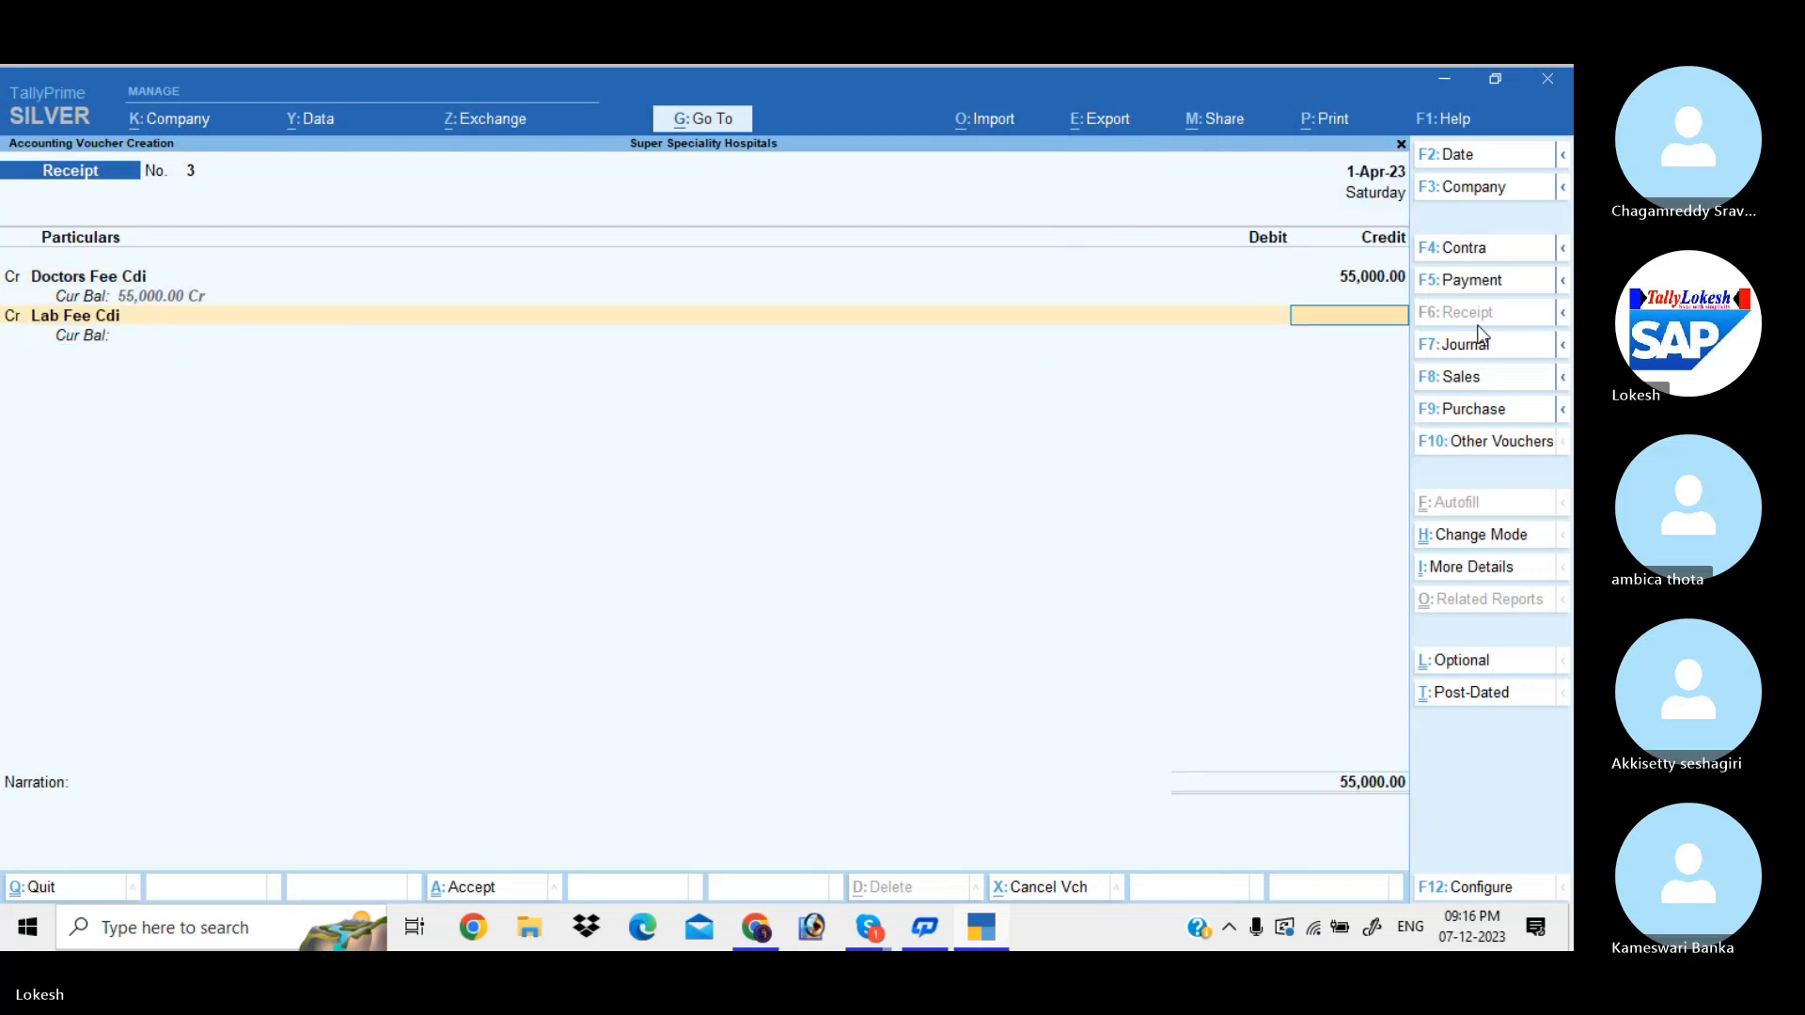
pyautogui.write('200000.00')
pyautogui.press('Return')
# Step: Add a credit line to the Receipt voucher for Medicines Cdi with 30,000
pyautogui.write('c')
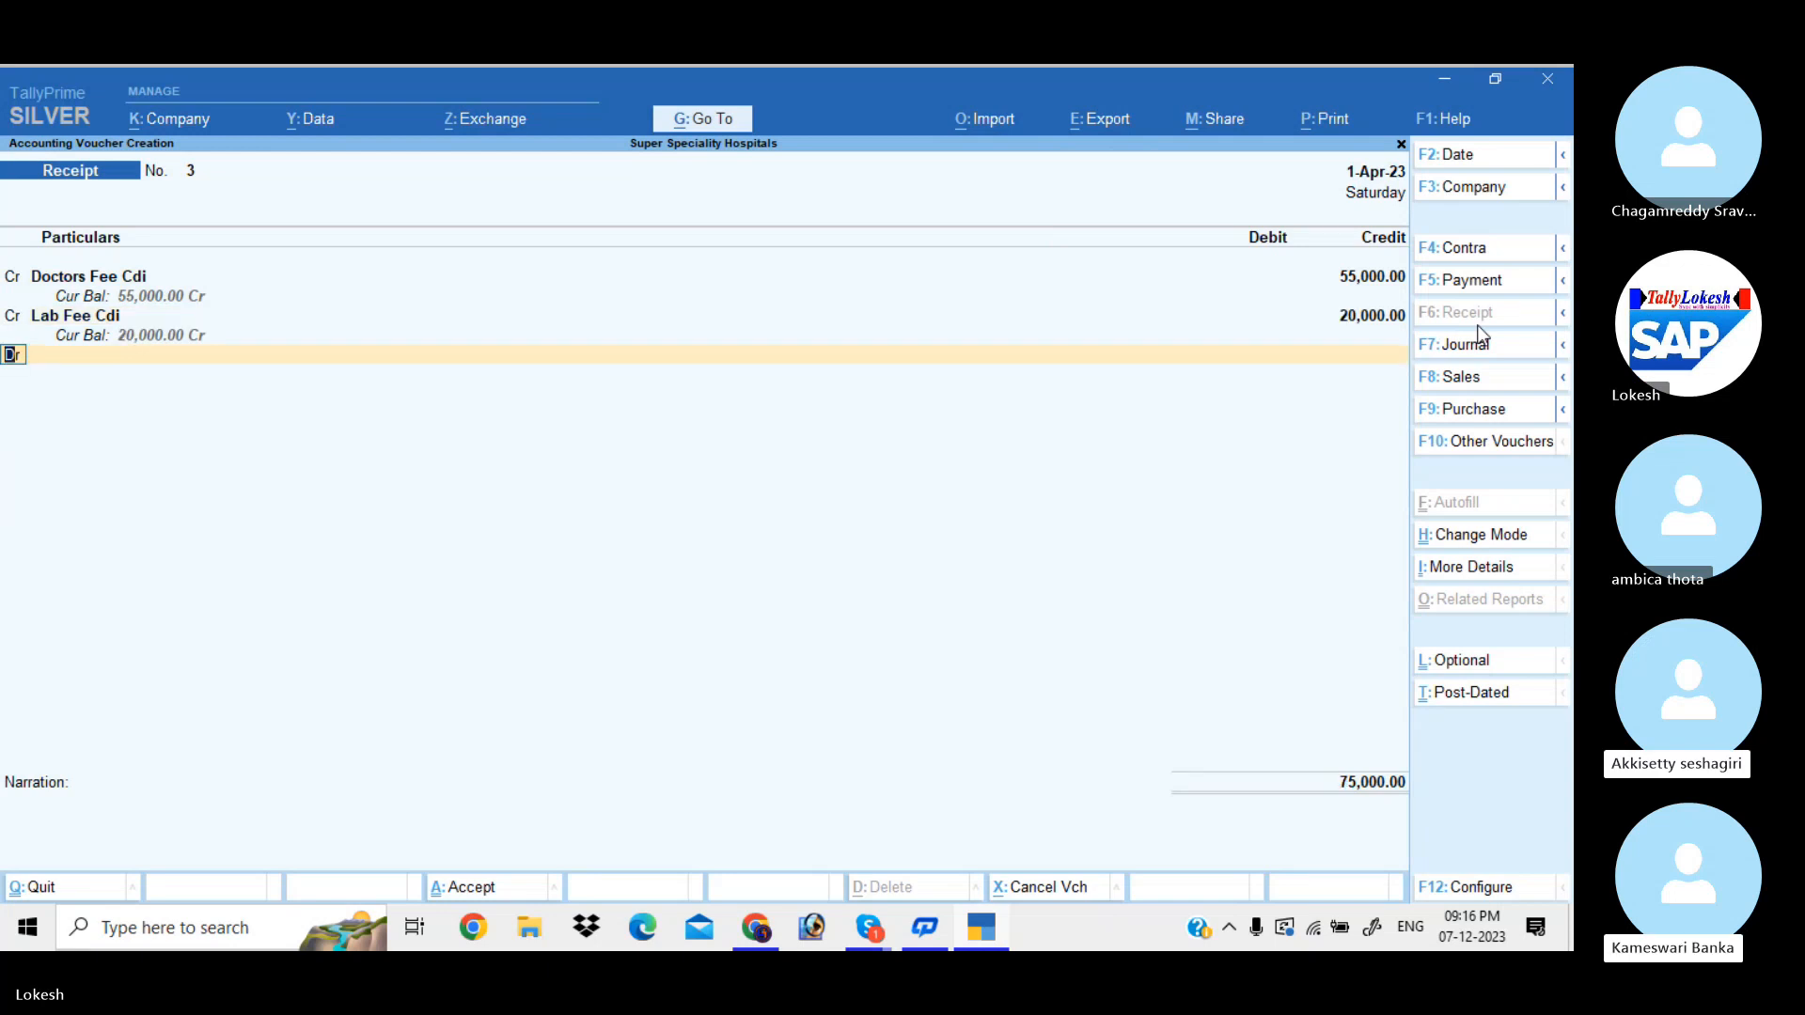
pyautogui.press('Return')
pyautogui.write('Me')
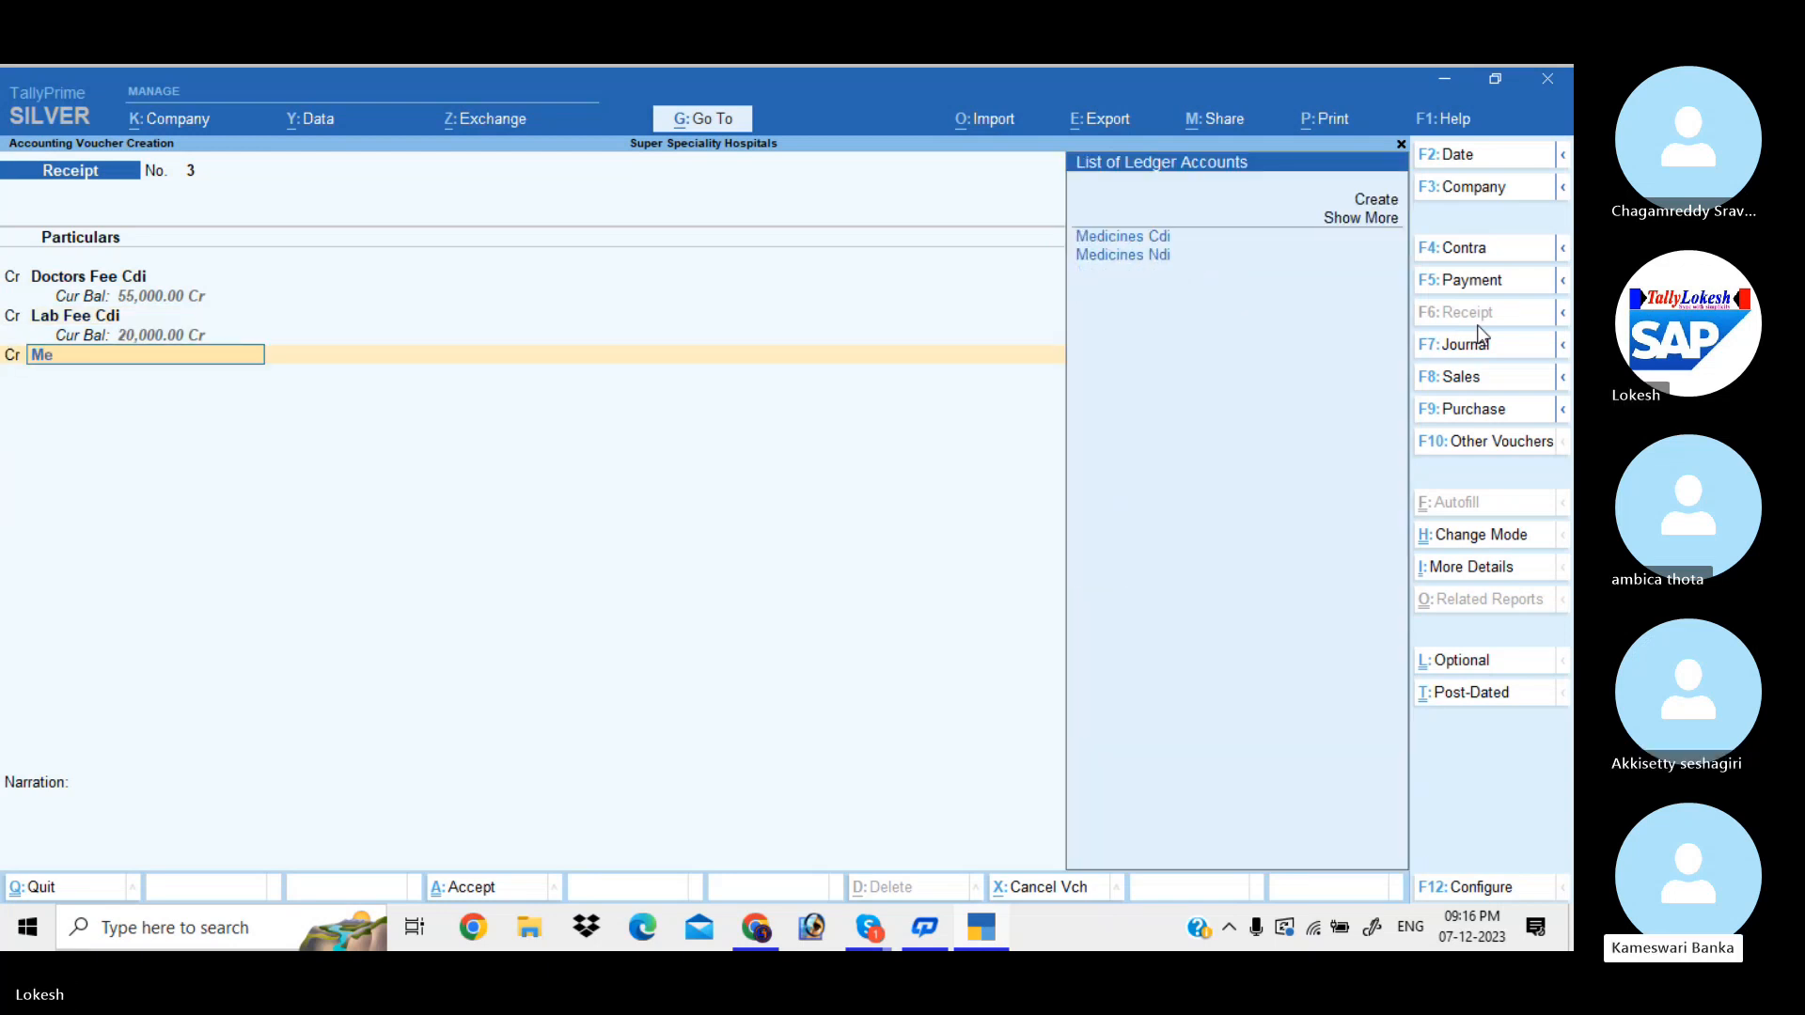
pyautogui.press('Return')
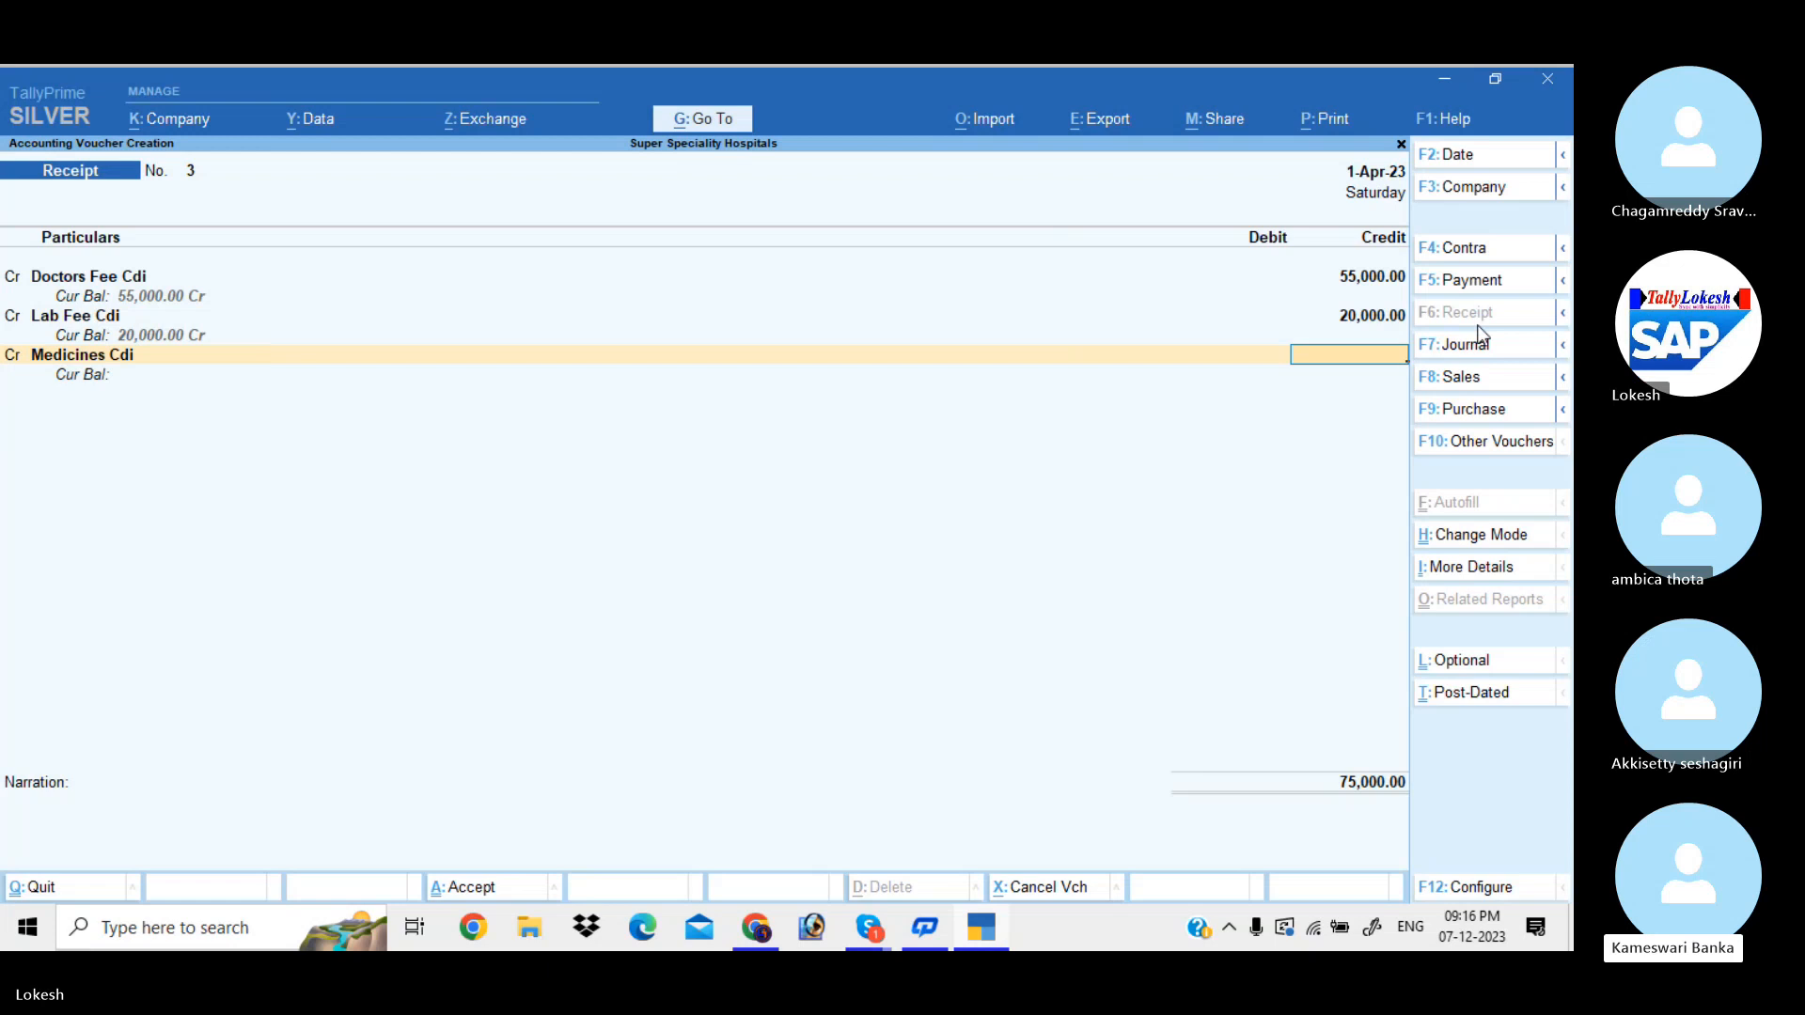
pyautogui.write('30')
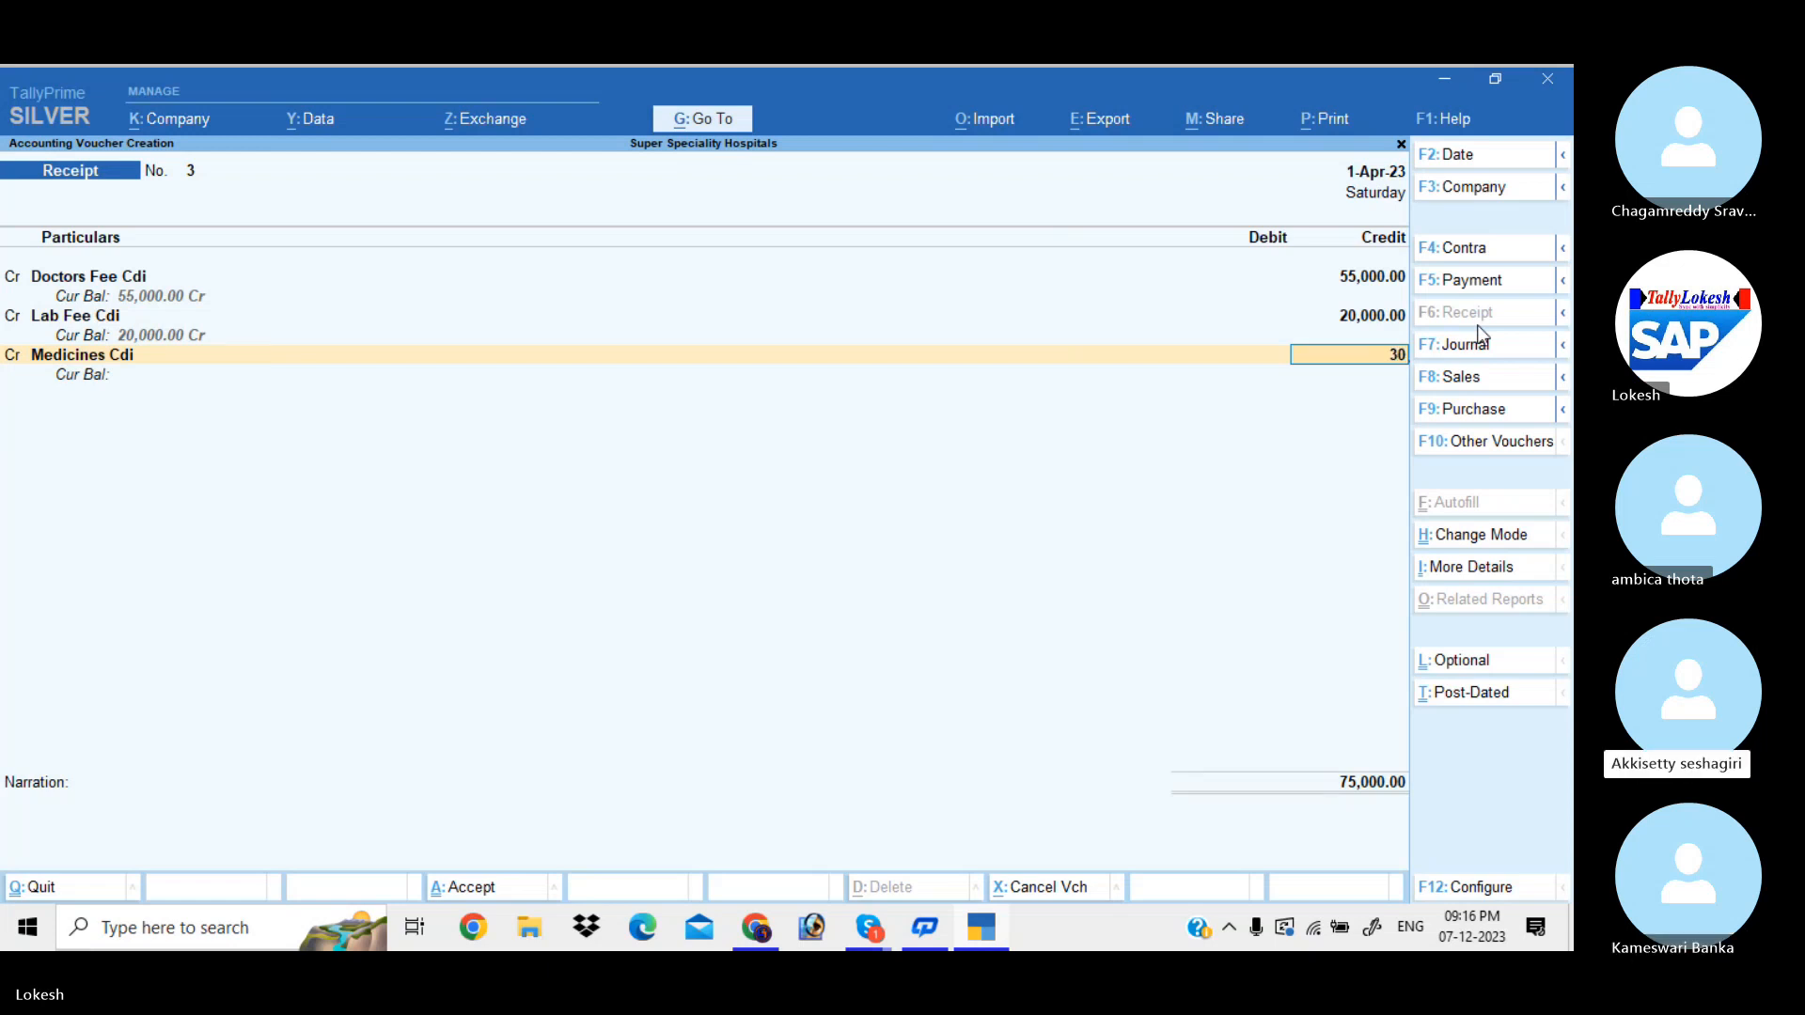
pyautogui.write(',000')
pyautogui.press('Return')
# Step: Add a credit line to the Receipt voucher for Operation Fee Cdi with 75,000
pyautogui.write('c')
pyautogui.press('Return')
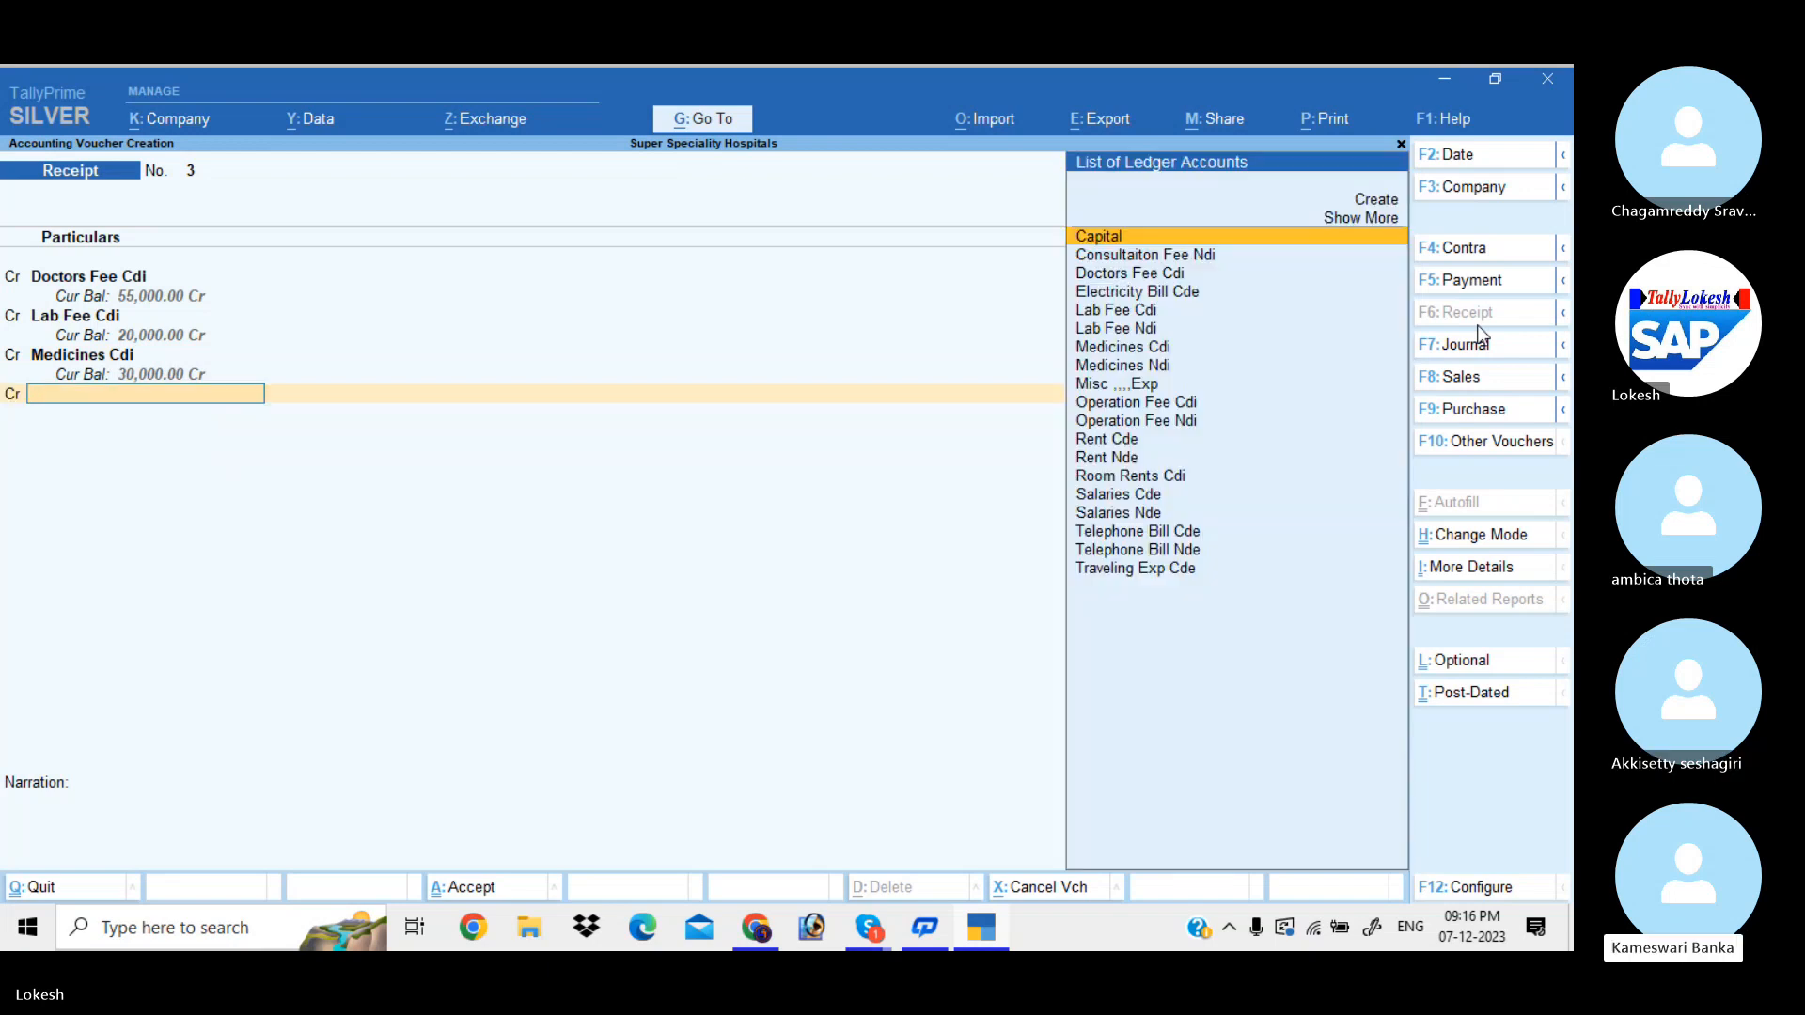
pyautogui.write('Op')
pyautogui.press('Return')
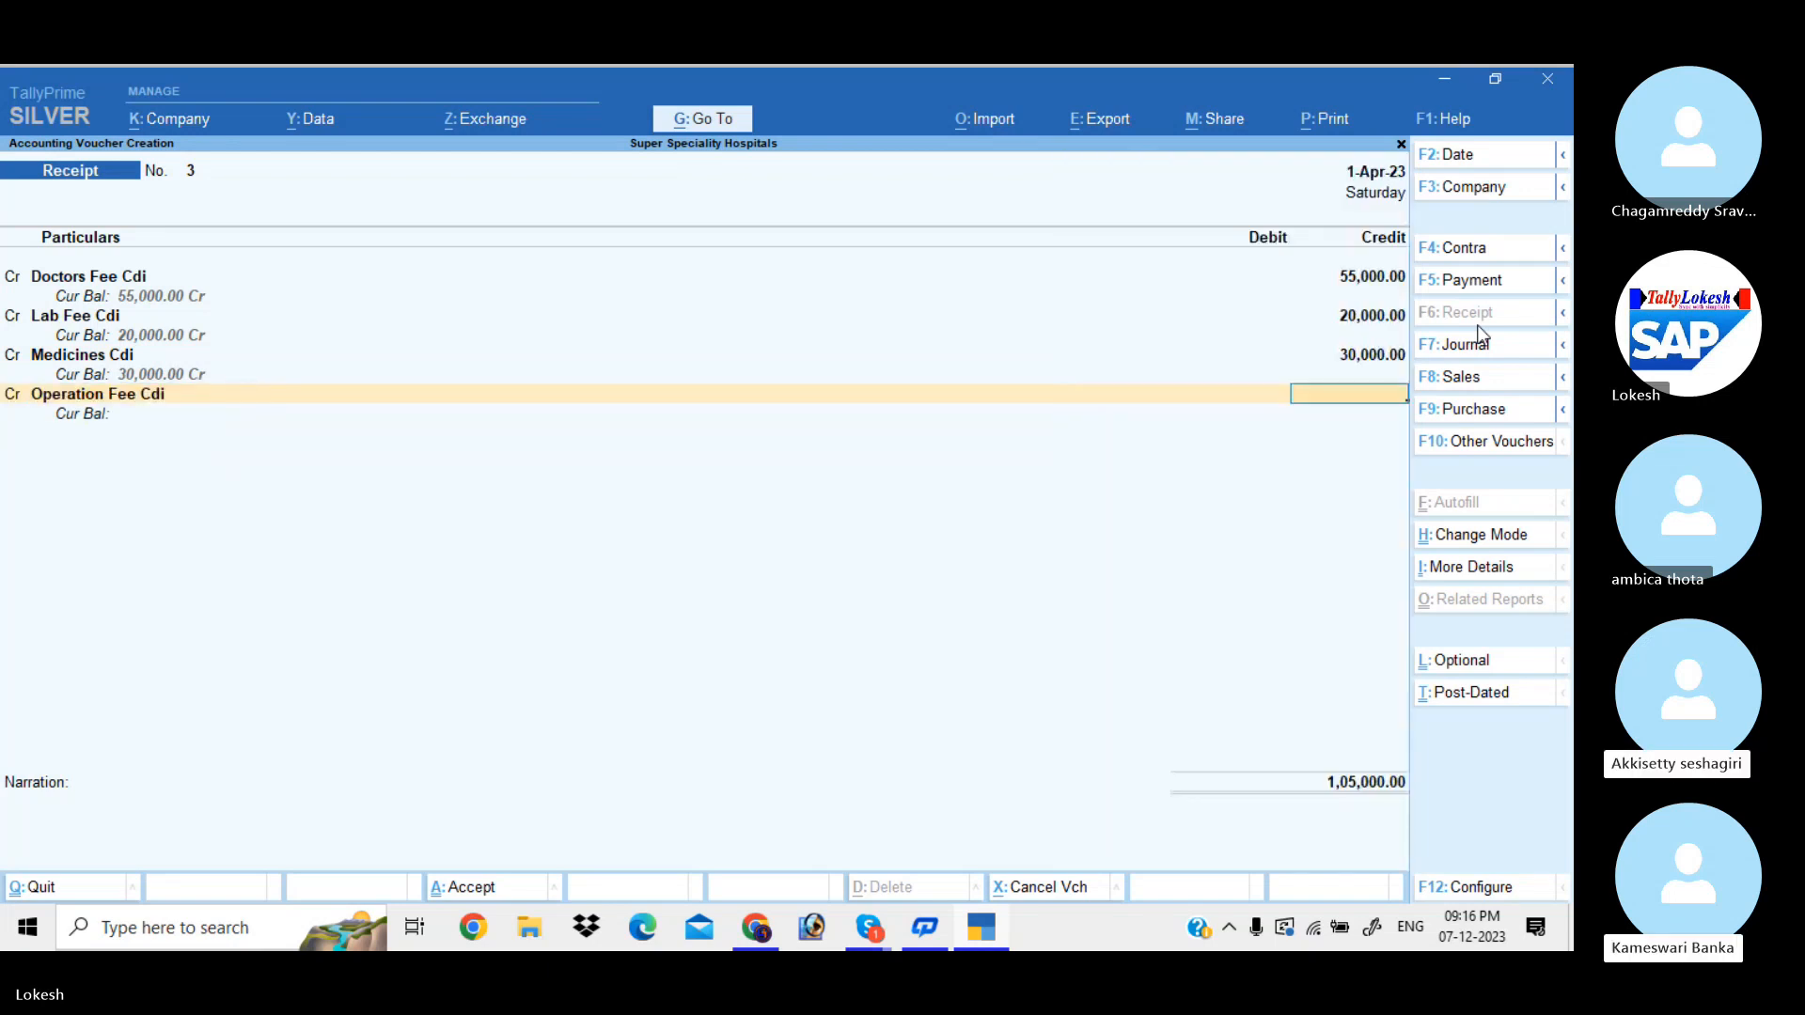
pyautogui.write('75000')
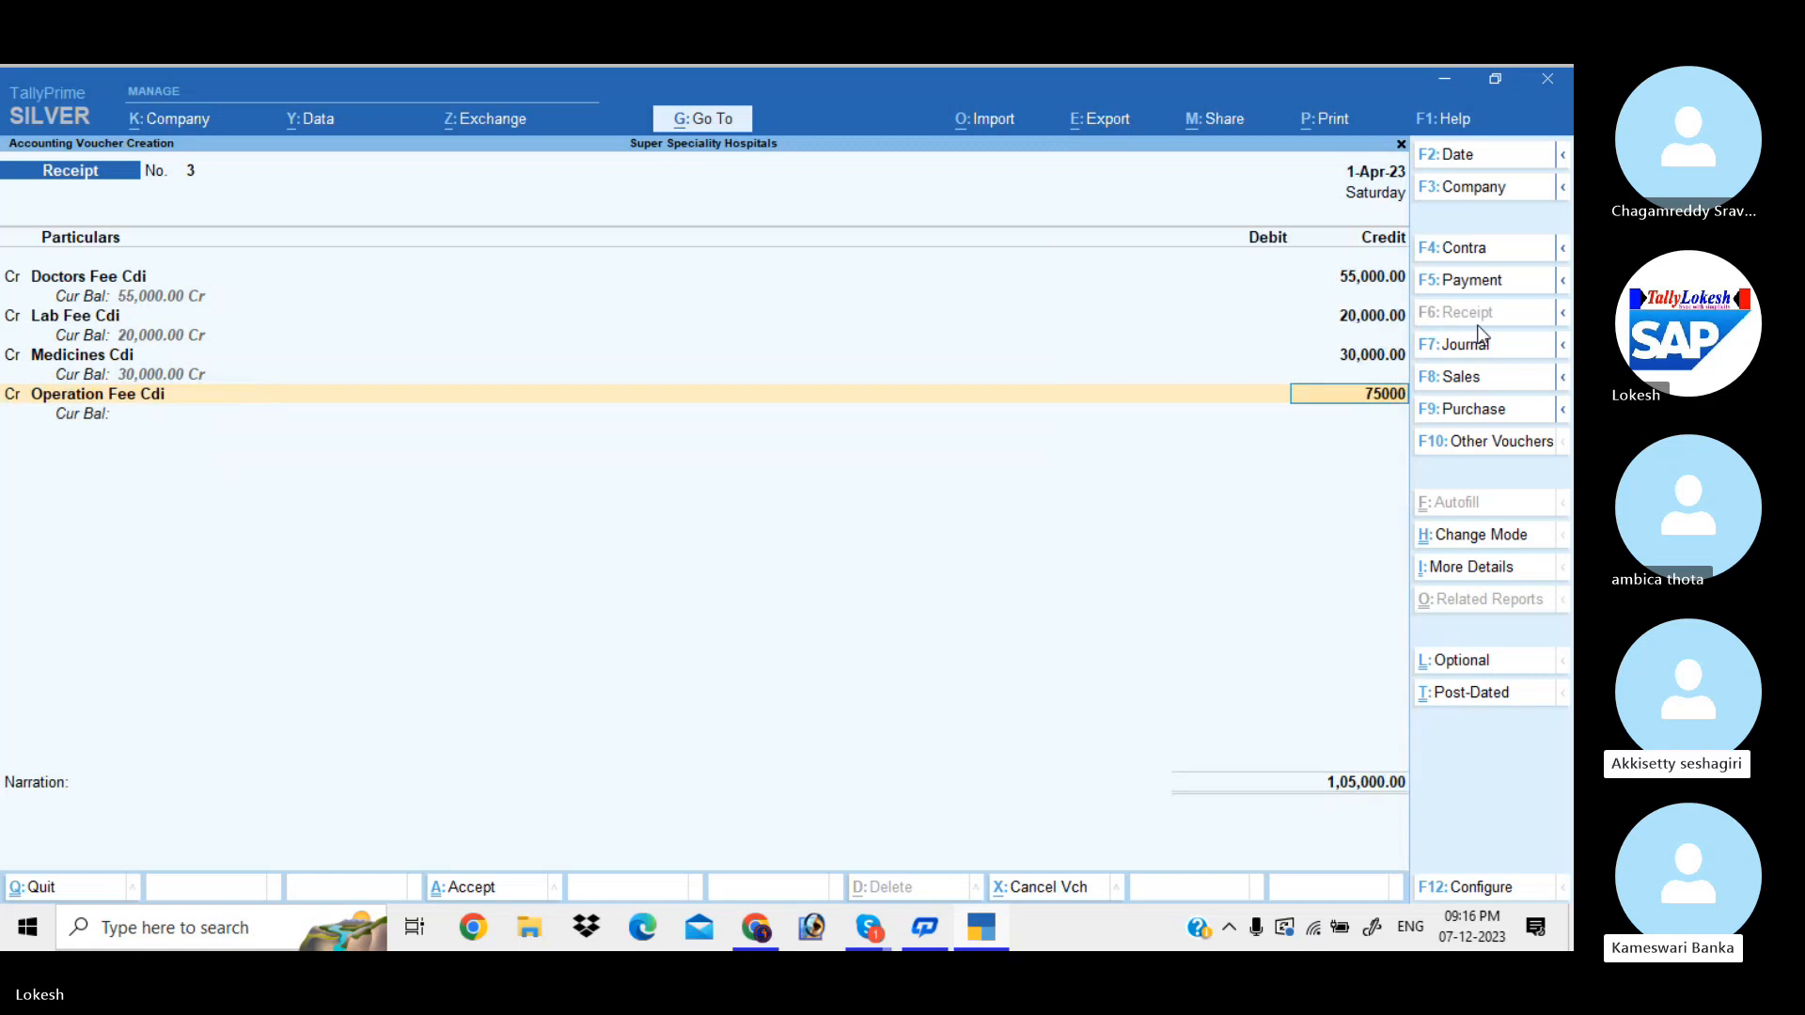
pyautogui.press('Return')
# Step: Add a credit line to the Receipt voucher for Room Rents Cdi with 21,000
pyautogui.write('c')
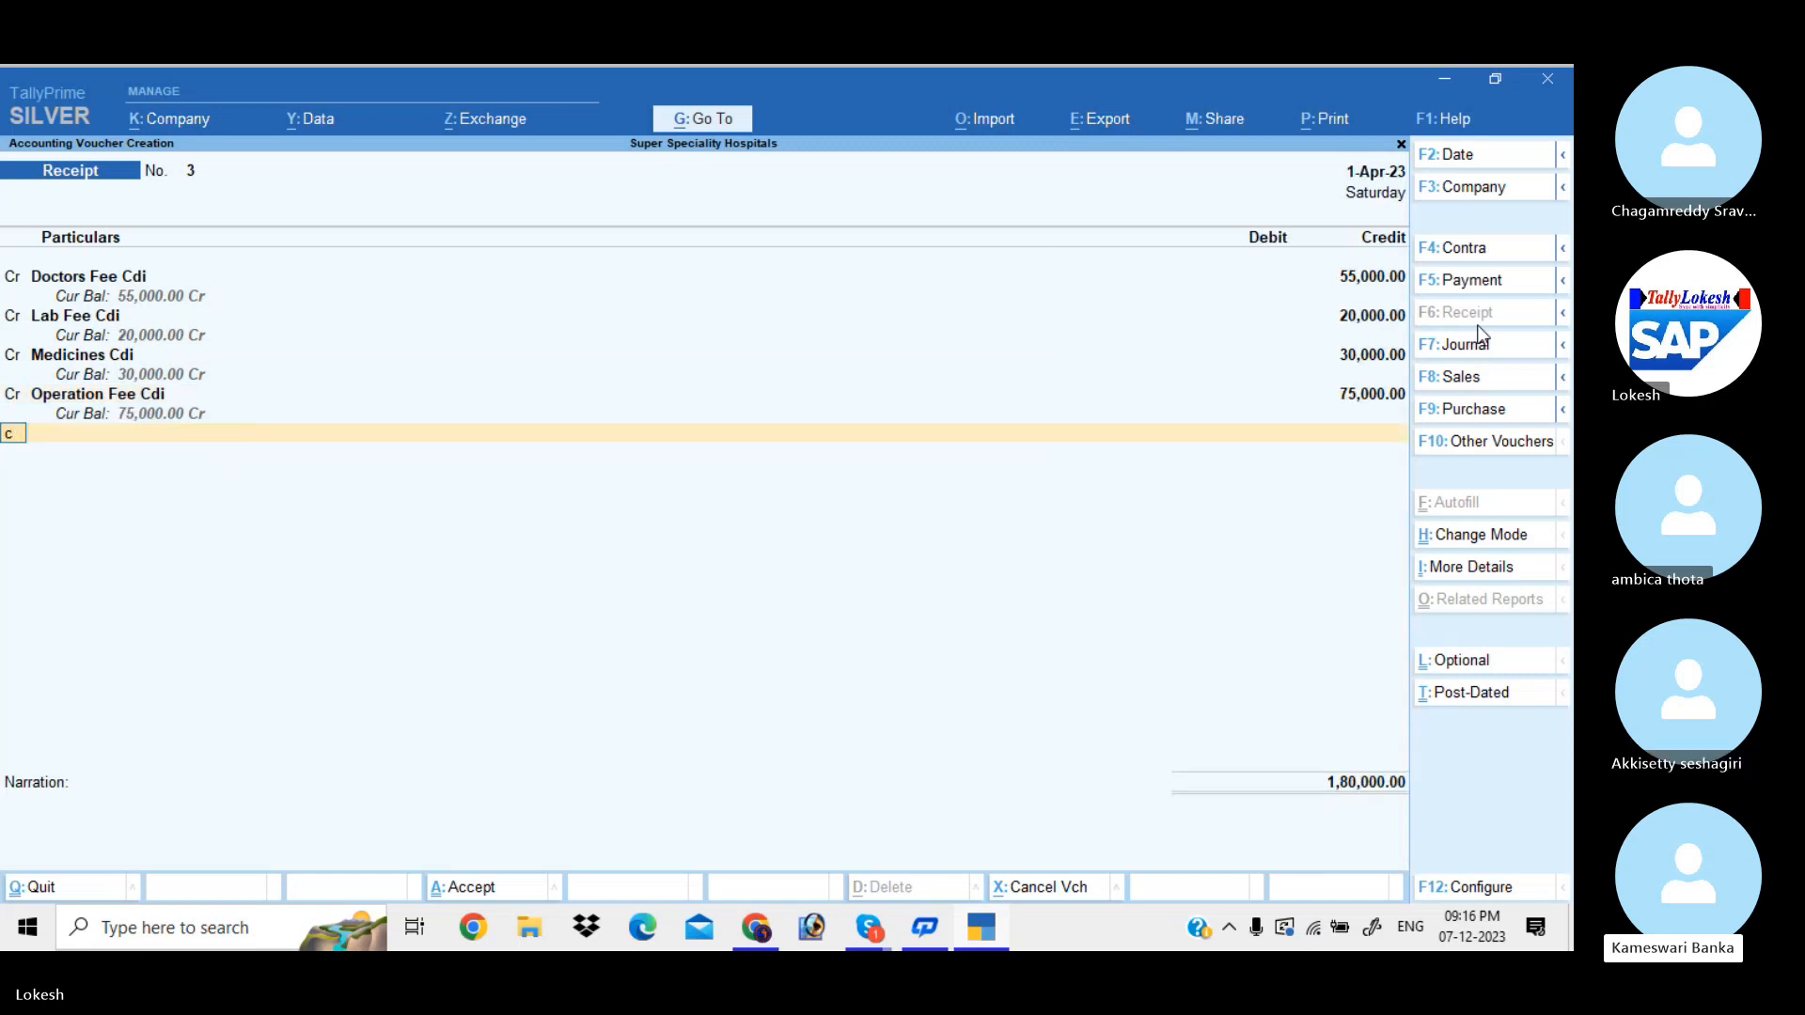
pyautogui.press('Return')
pyautogui.write('Ro')
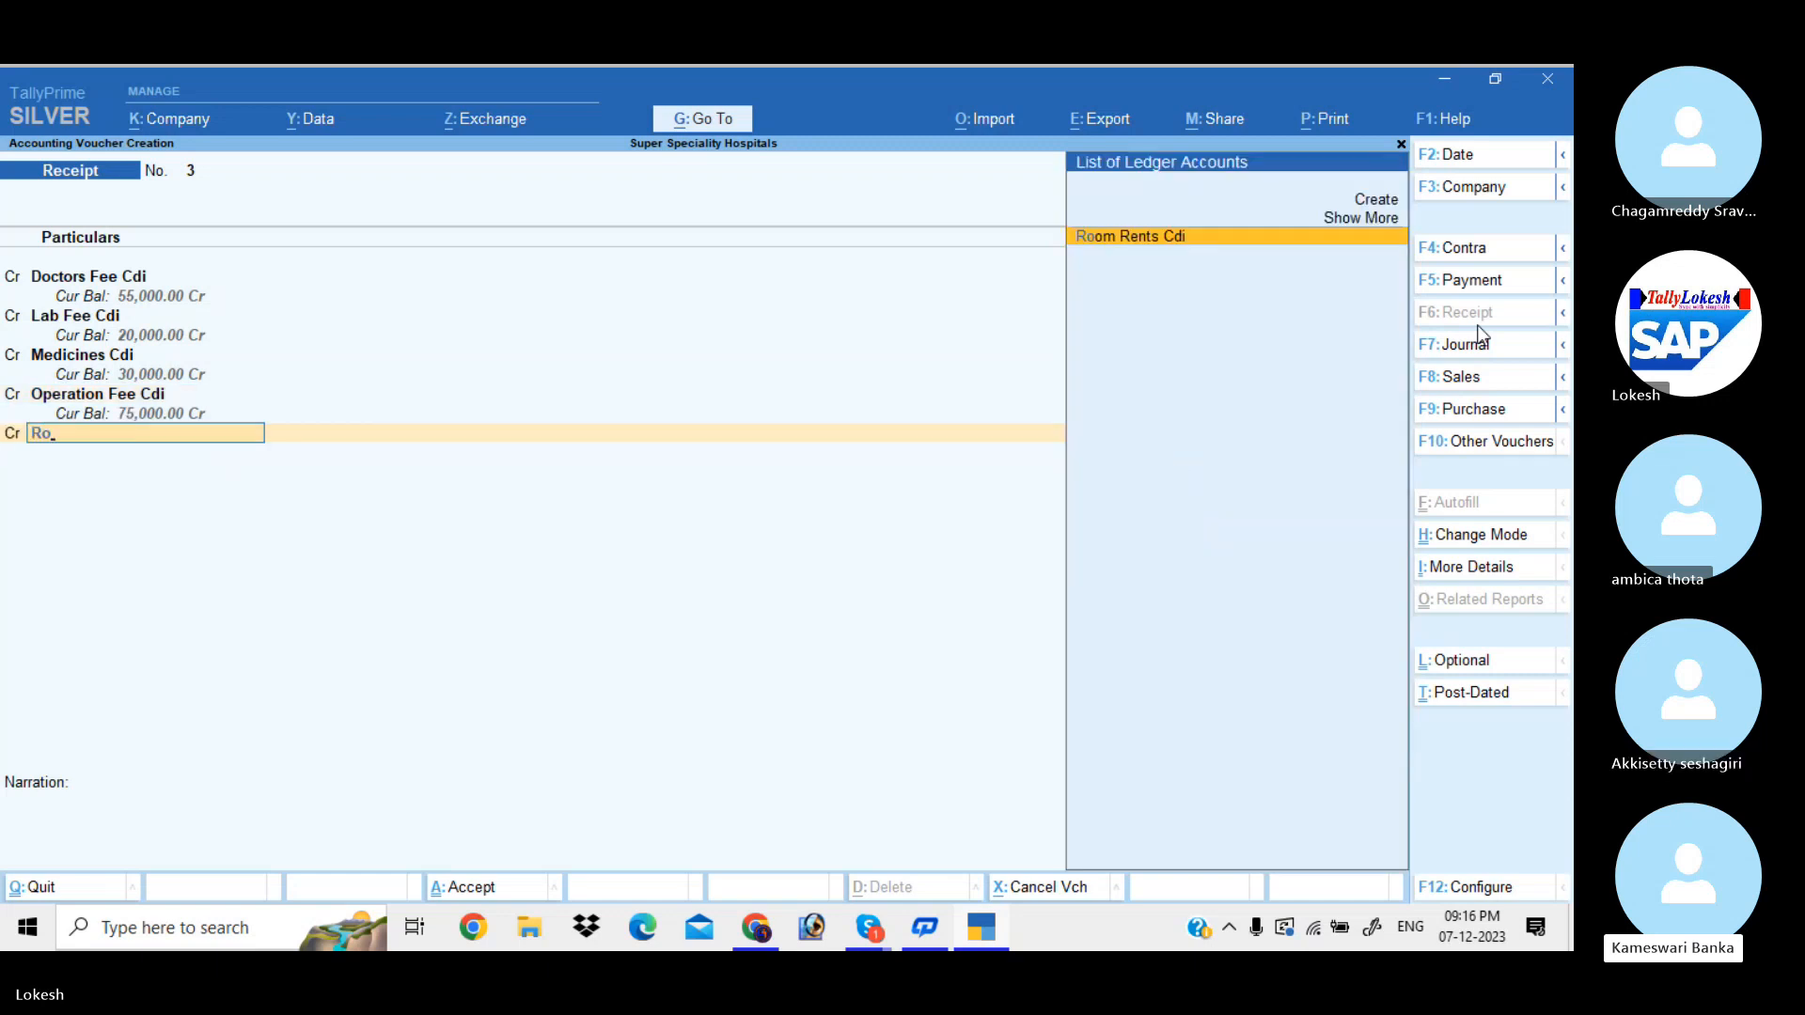
pyautogui.press('Return')
pyautogui.write('21000')
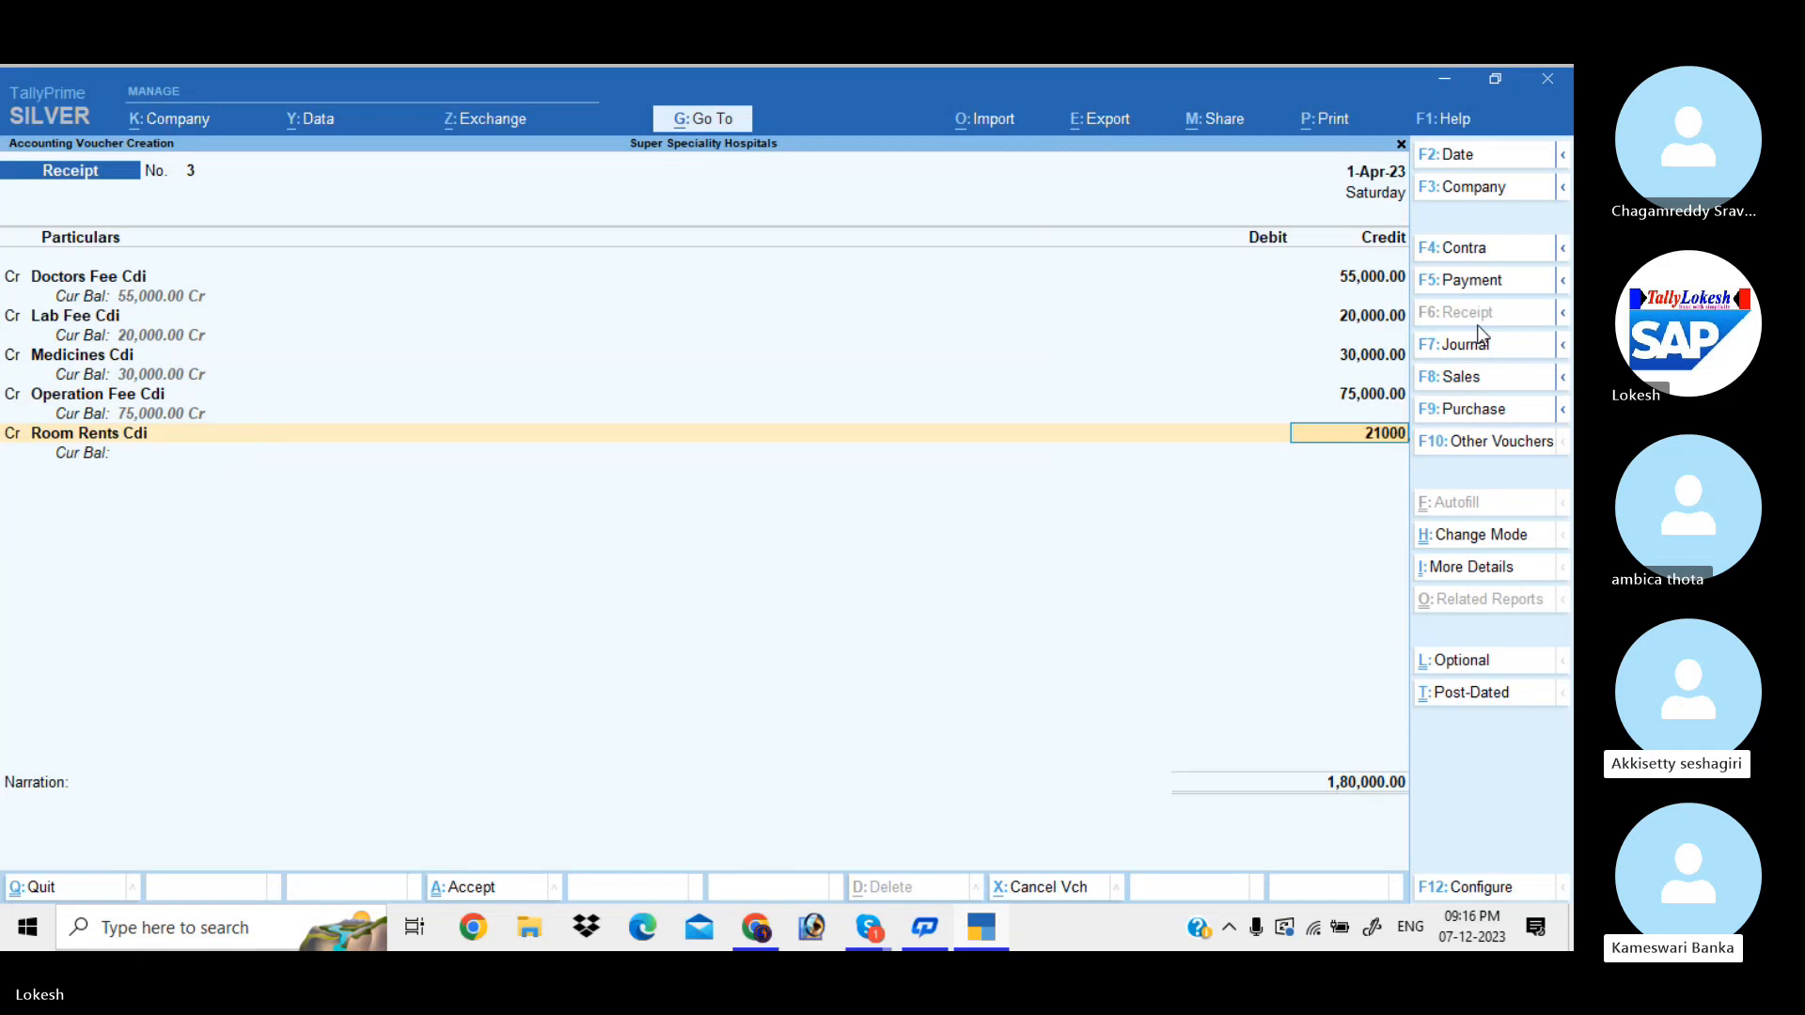
pyautogui.press('Return')
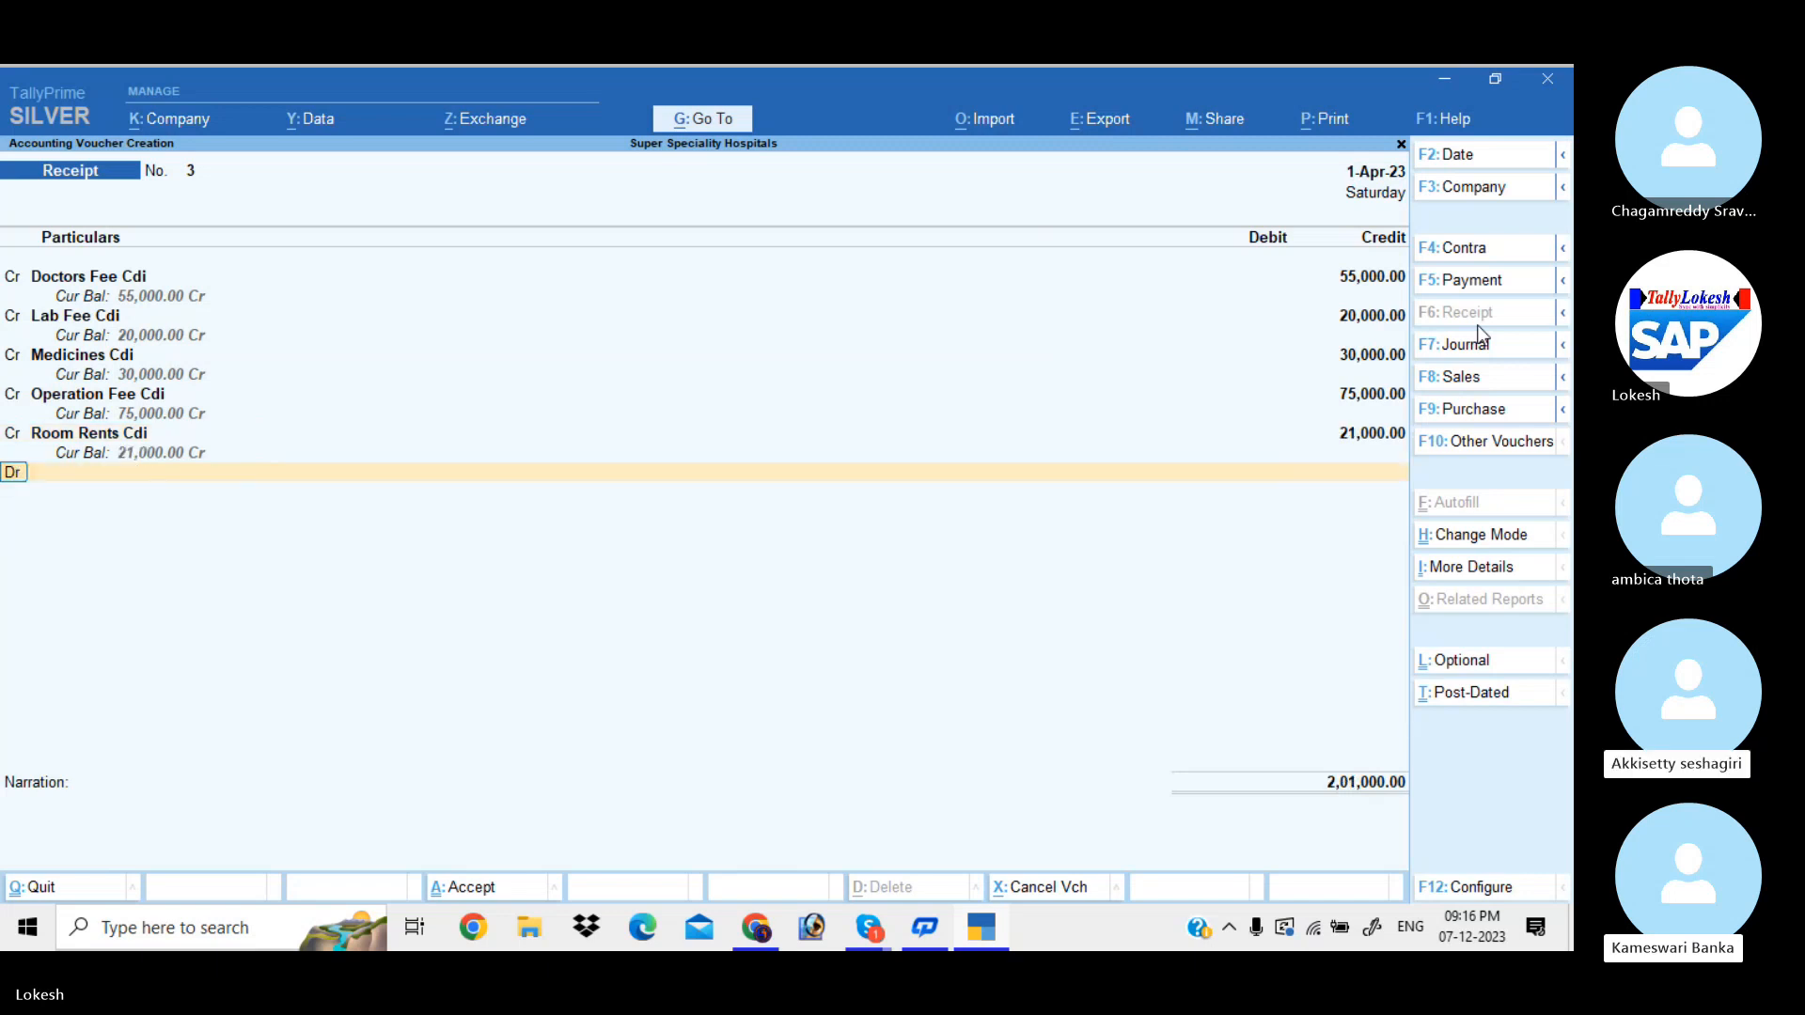
# Step: Debit Cash with 2,01,000 to balance the cardiology Receipt voucher and save it without a narration
pyautogui.press('Return')
pyautogui.press('Return')
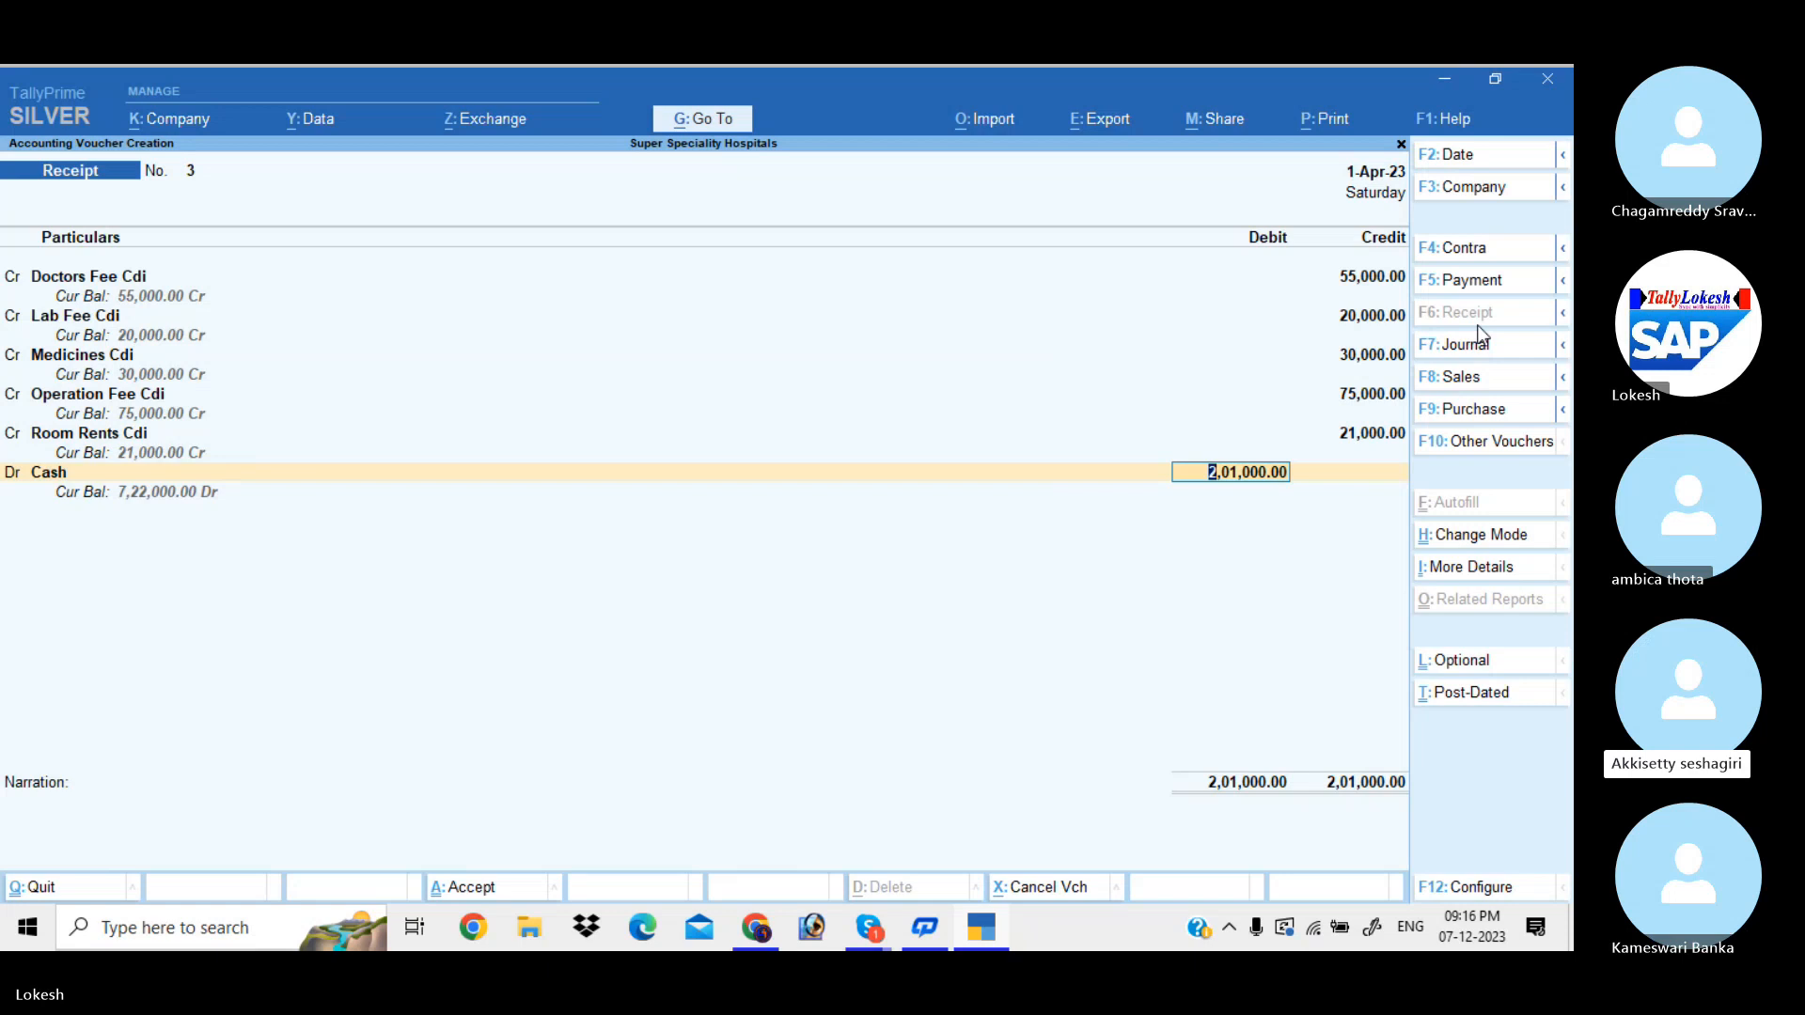
pyautogui.press('Return')
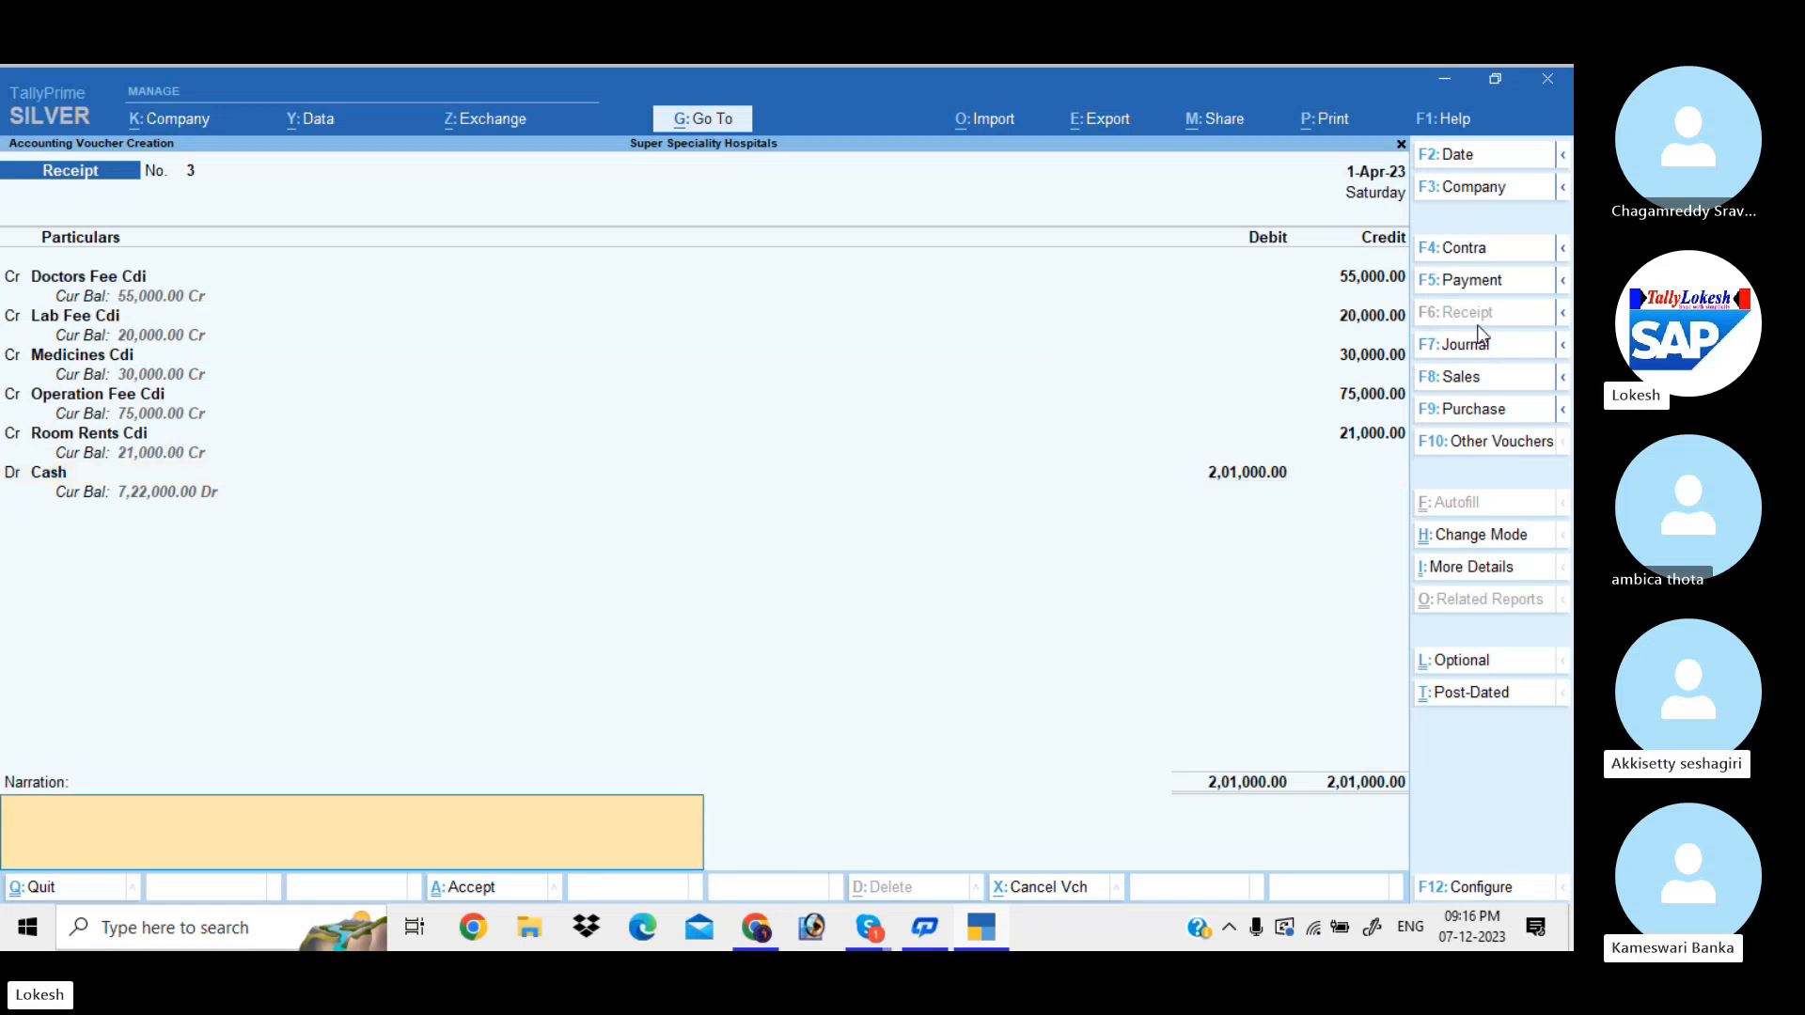
pyautogui.press('Return')
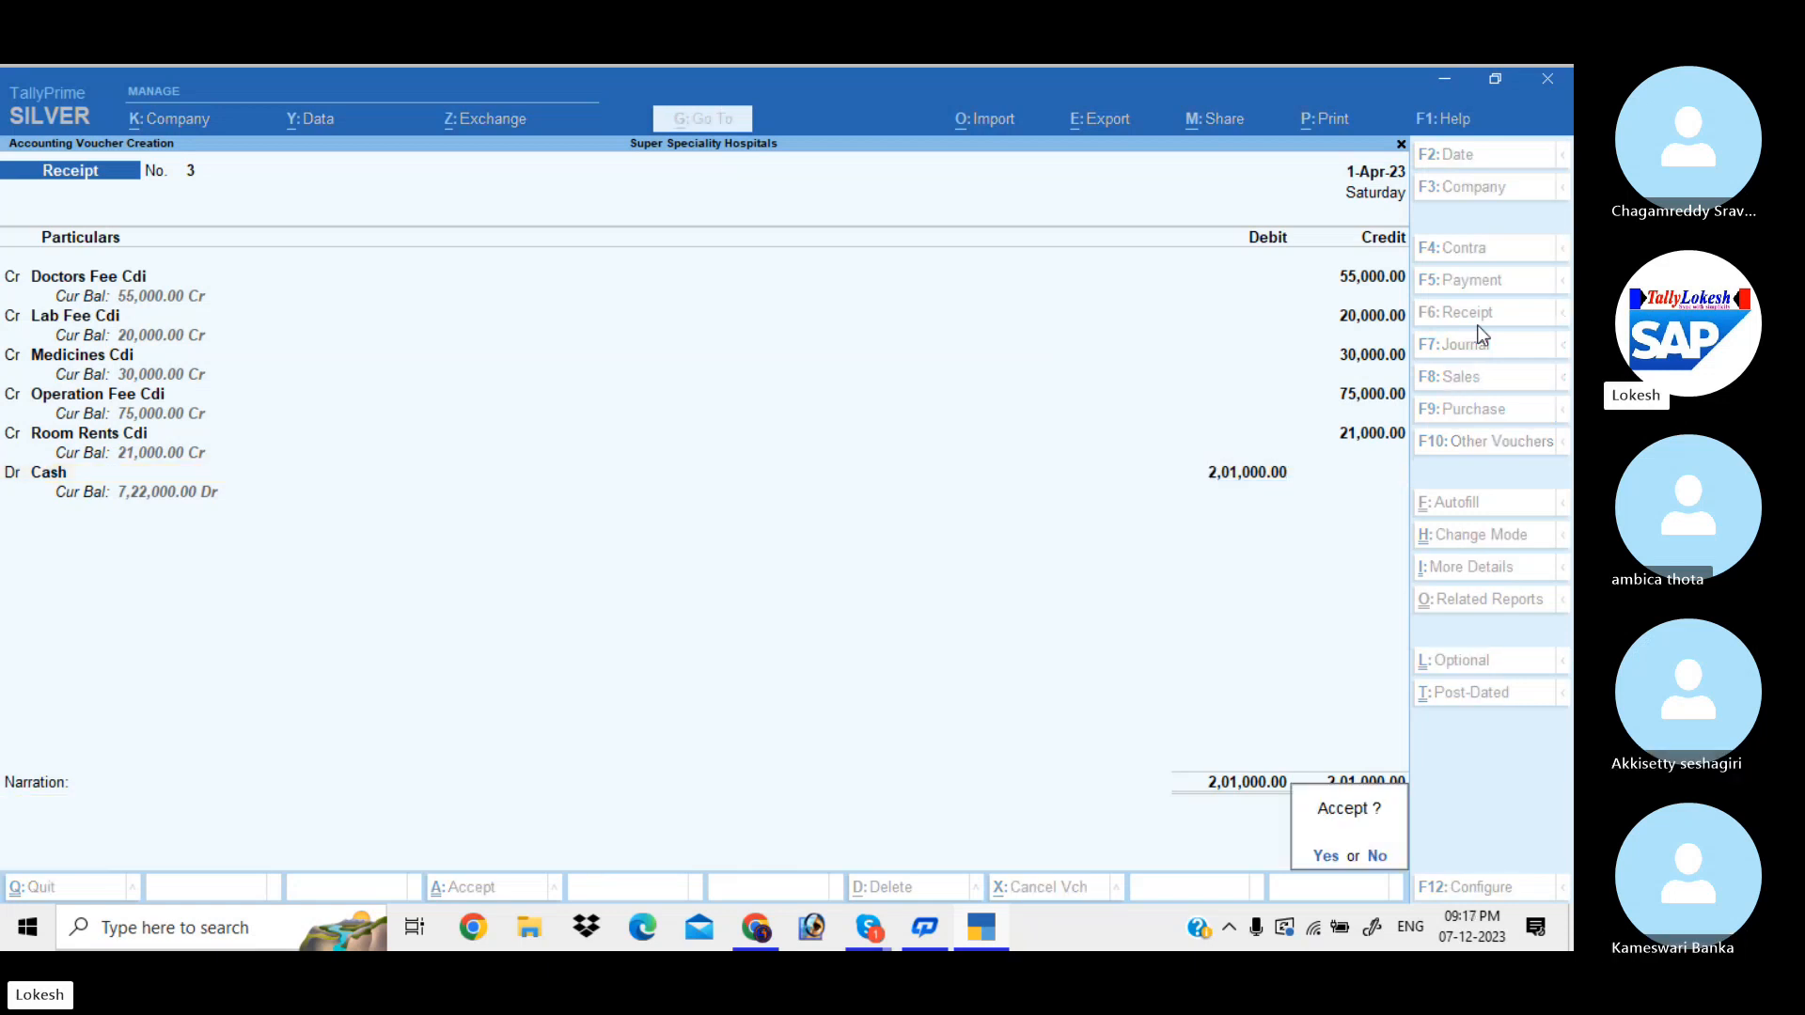
pyautogui.press('Return')
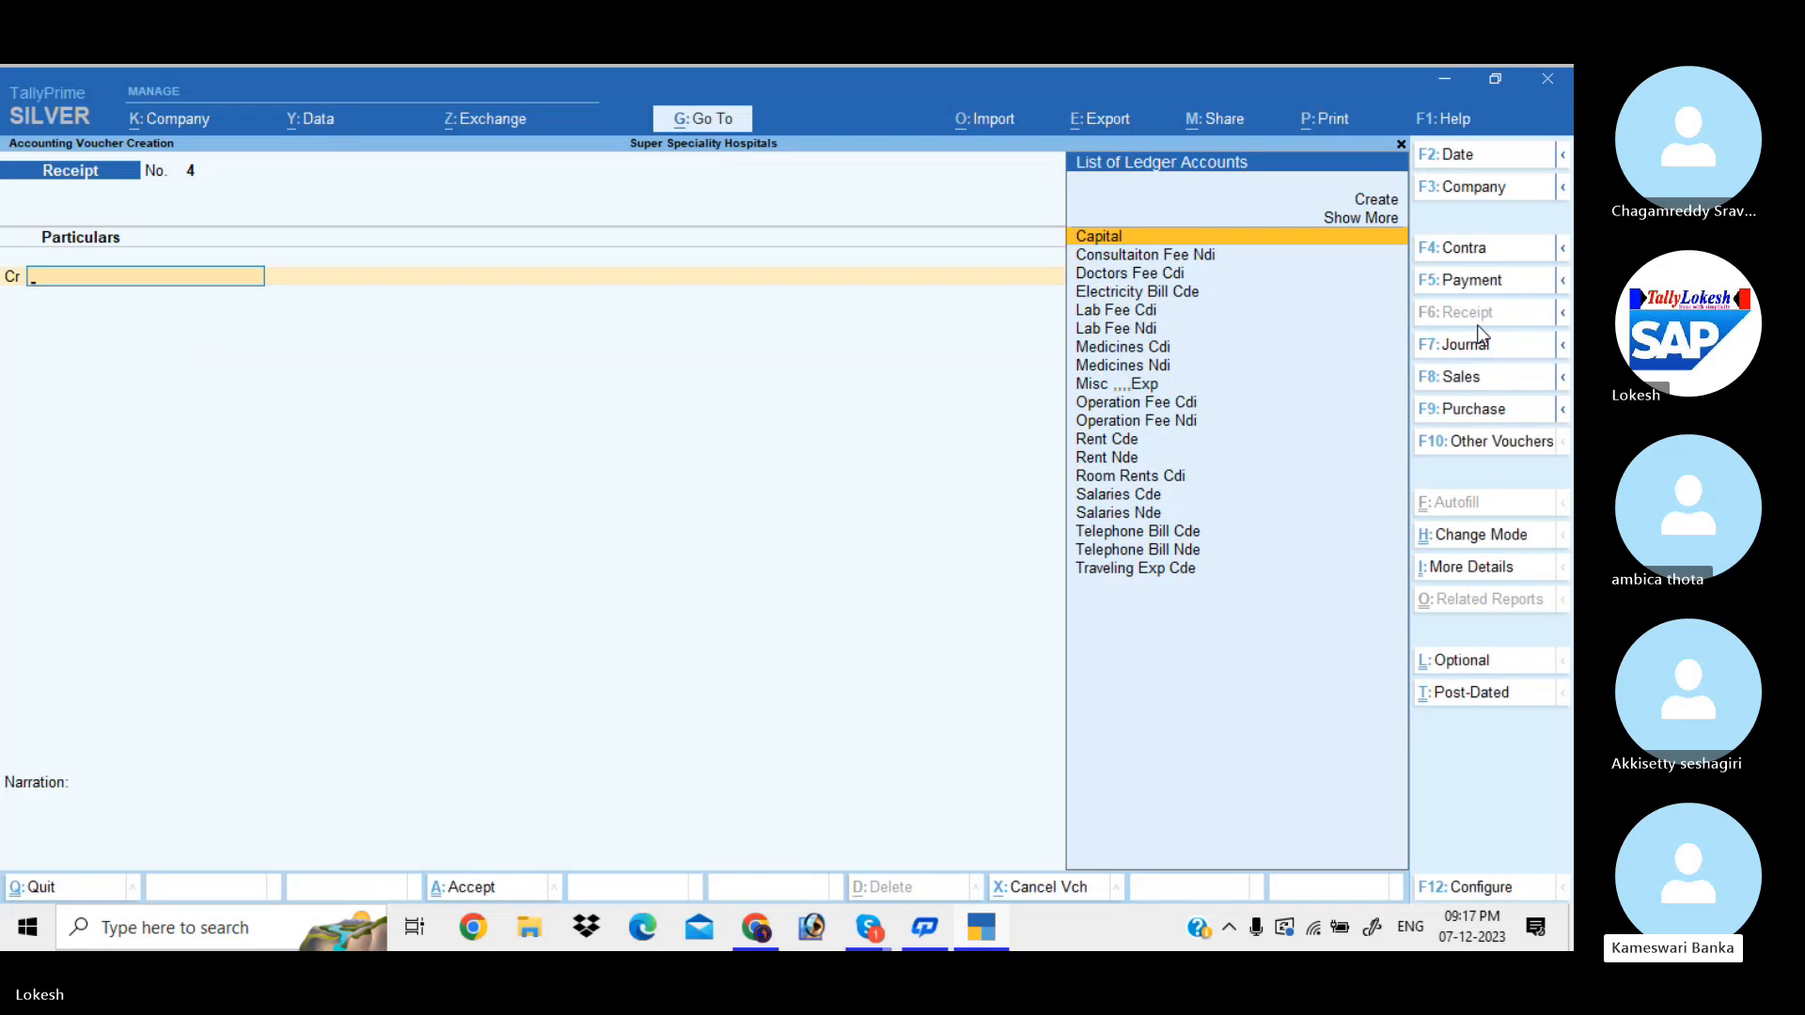
# Step: Leave voucher entry and open the Profit & Loss A/c in detailed form, showing the department groups under indirect expenses and incomes
pyautogui.press('Escape')
pyautogui.press('Return')
pyautogui.press('Down')
pyautogui.press('Down')
pyautogui.press('Down')
pyautogui.press('Down')
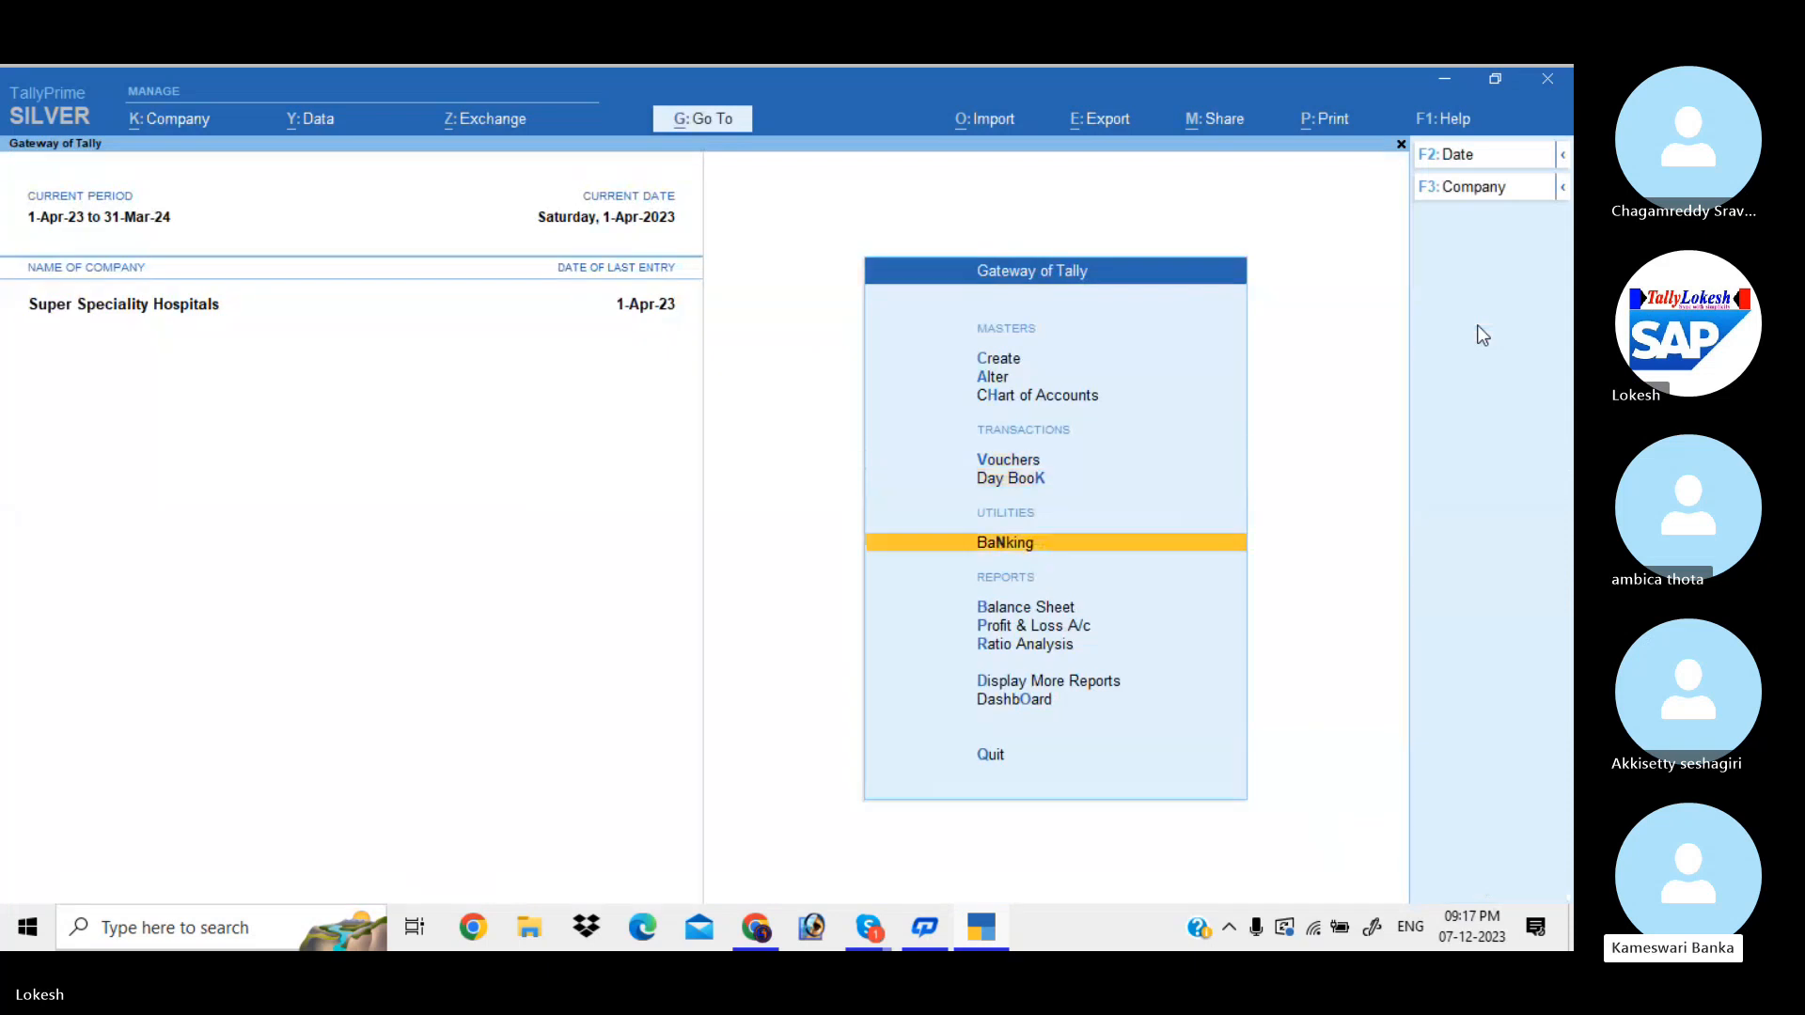
pyautogui.press('Return')
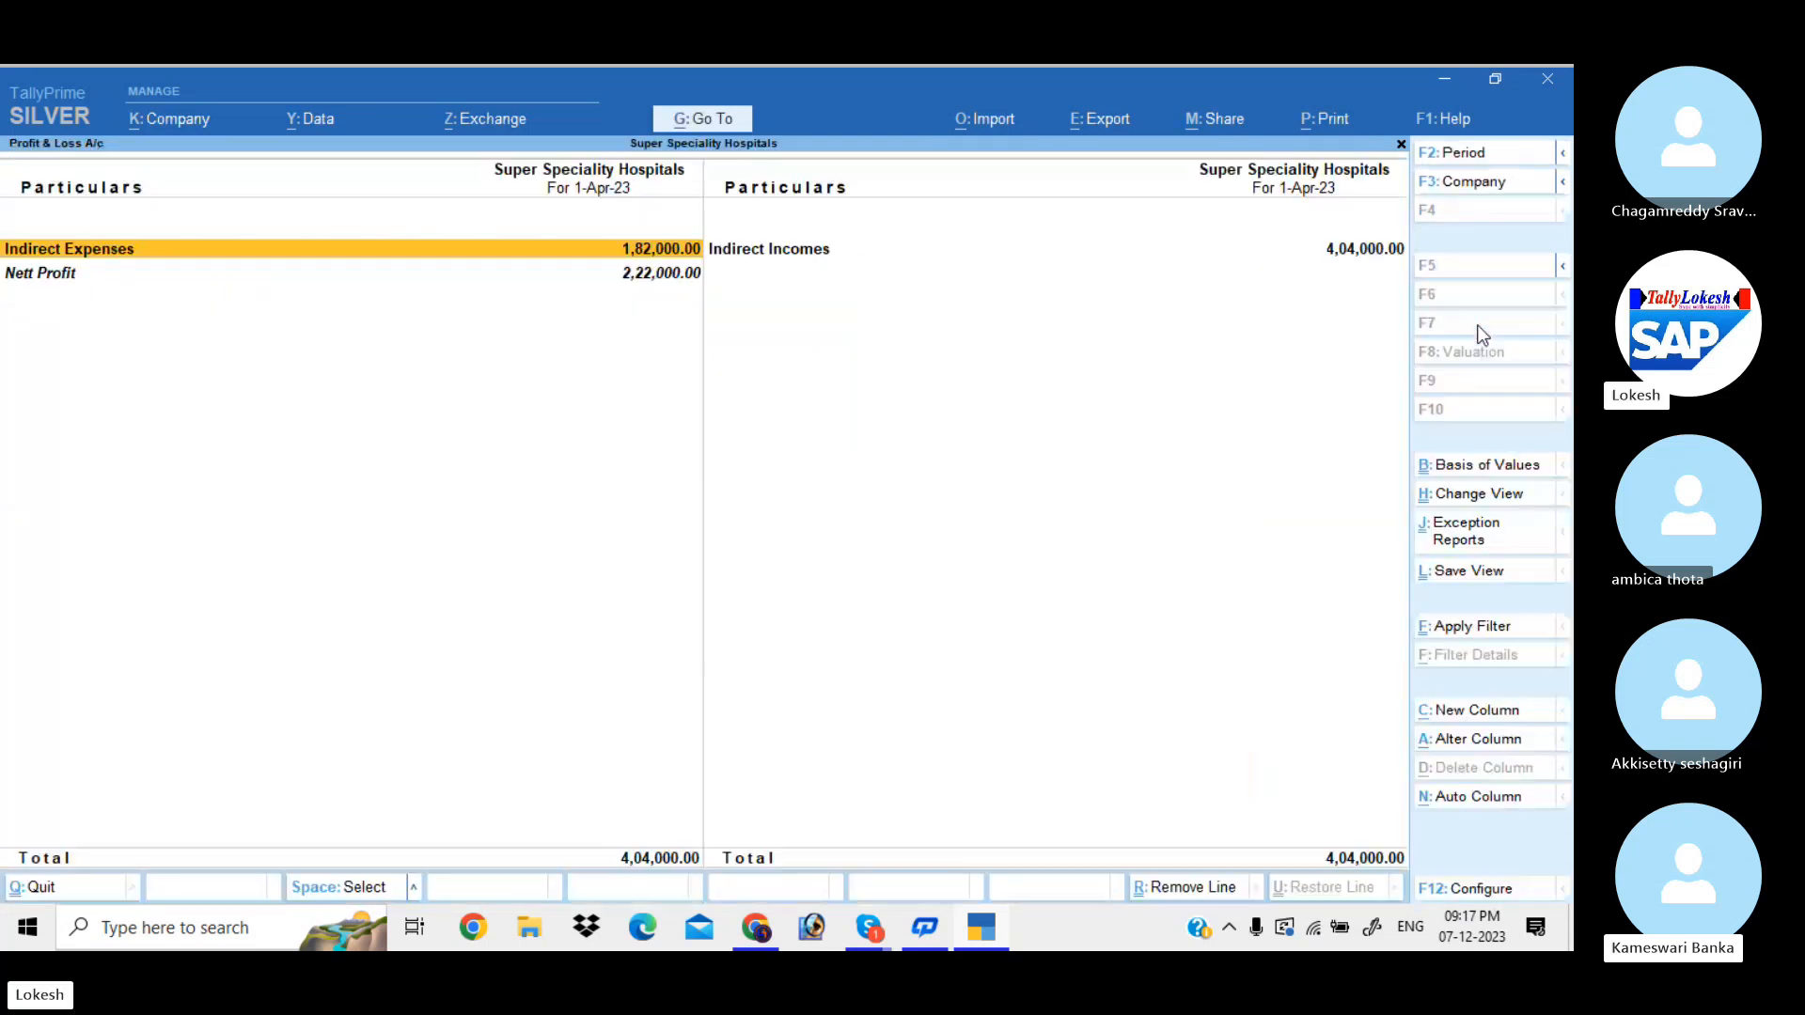
pyautogui.hotkey('alt', 'F5')
pyautogui.press('Down')
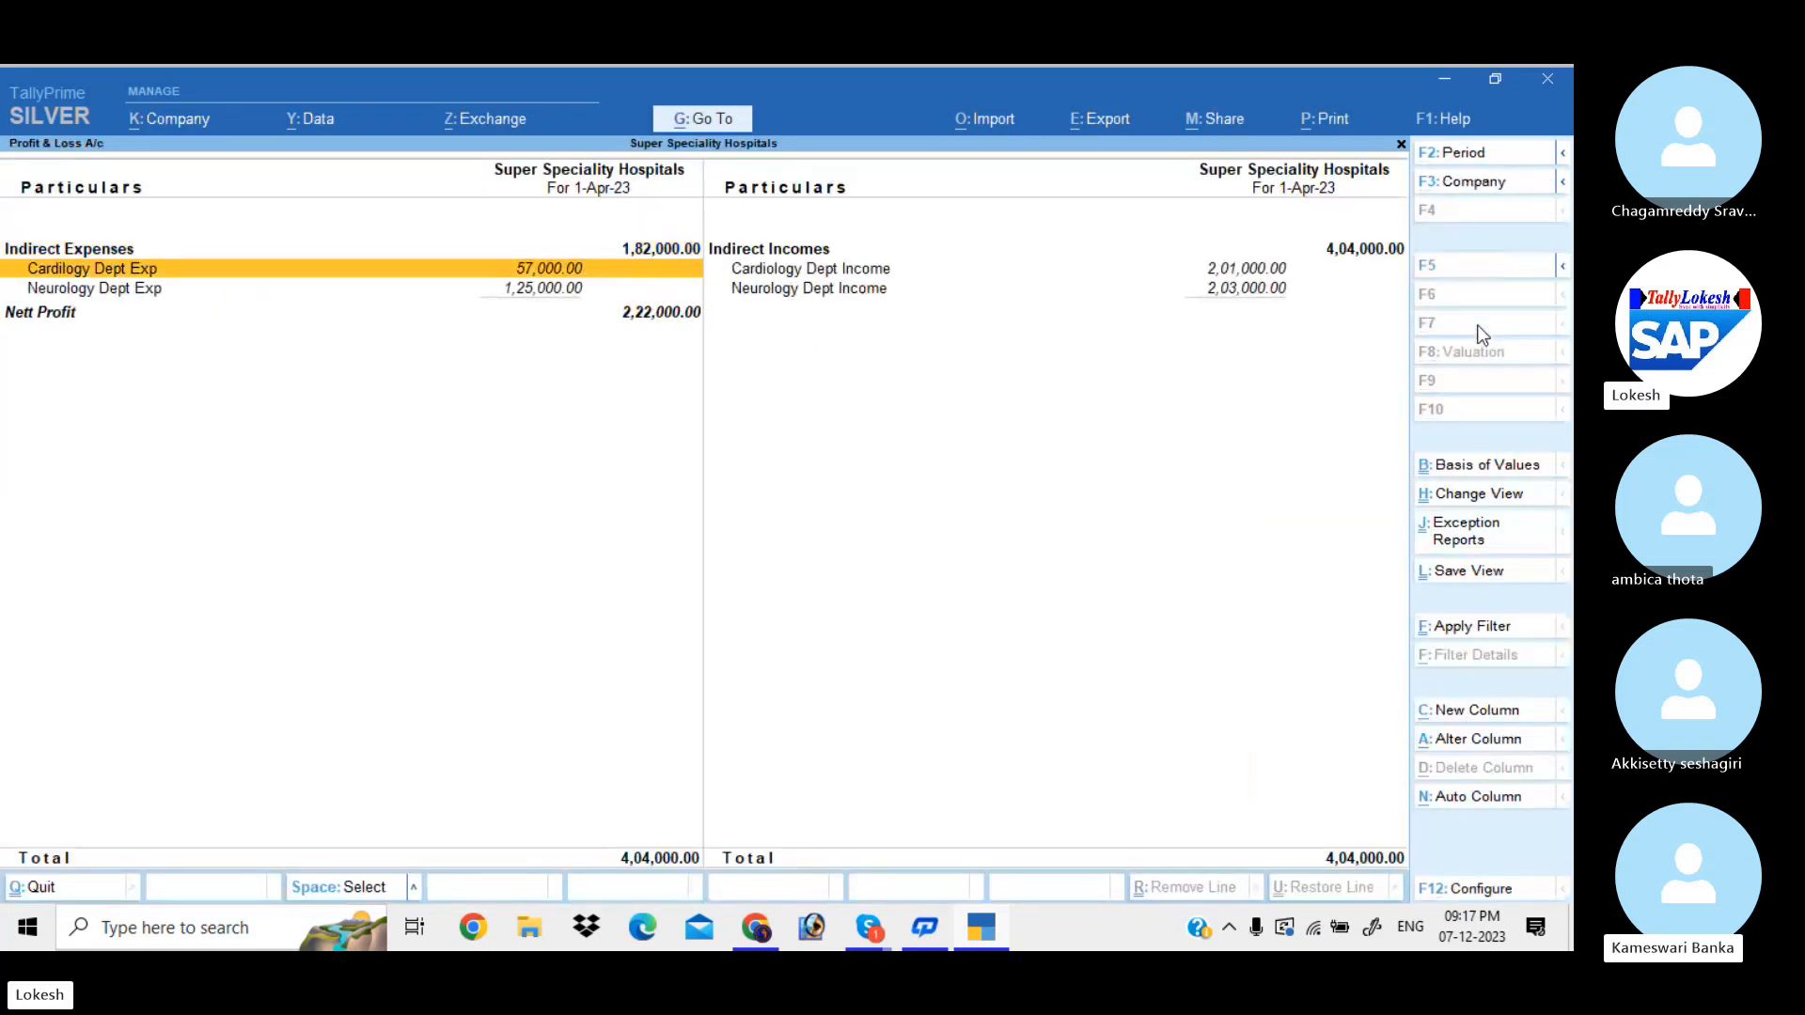
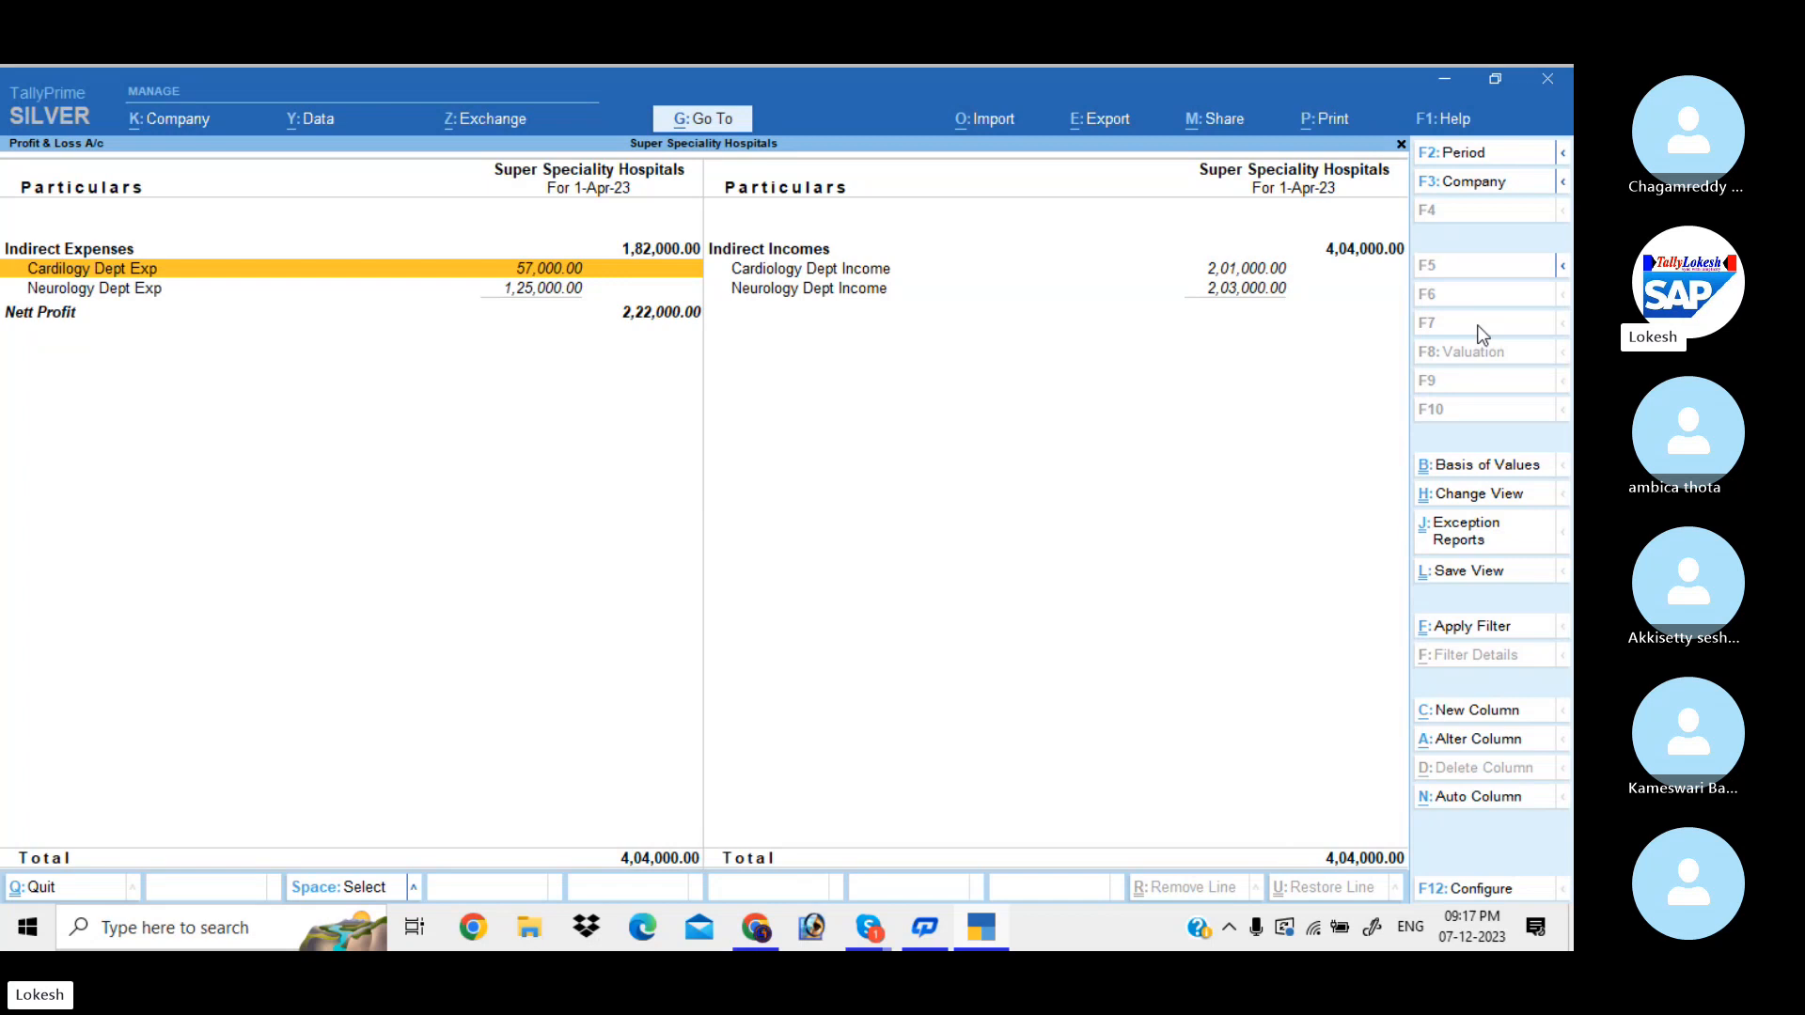
# Step: Examine the ledger balances in the Cardilogy Dept Exp group summary, then return to the Profit & Loss A/c
pyautogui.press('Return')
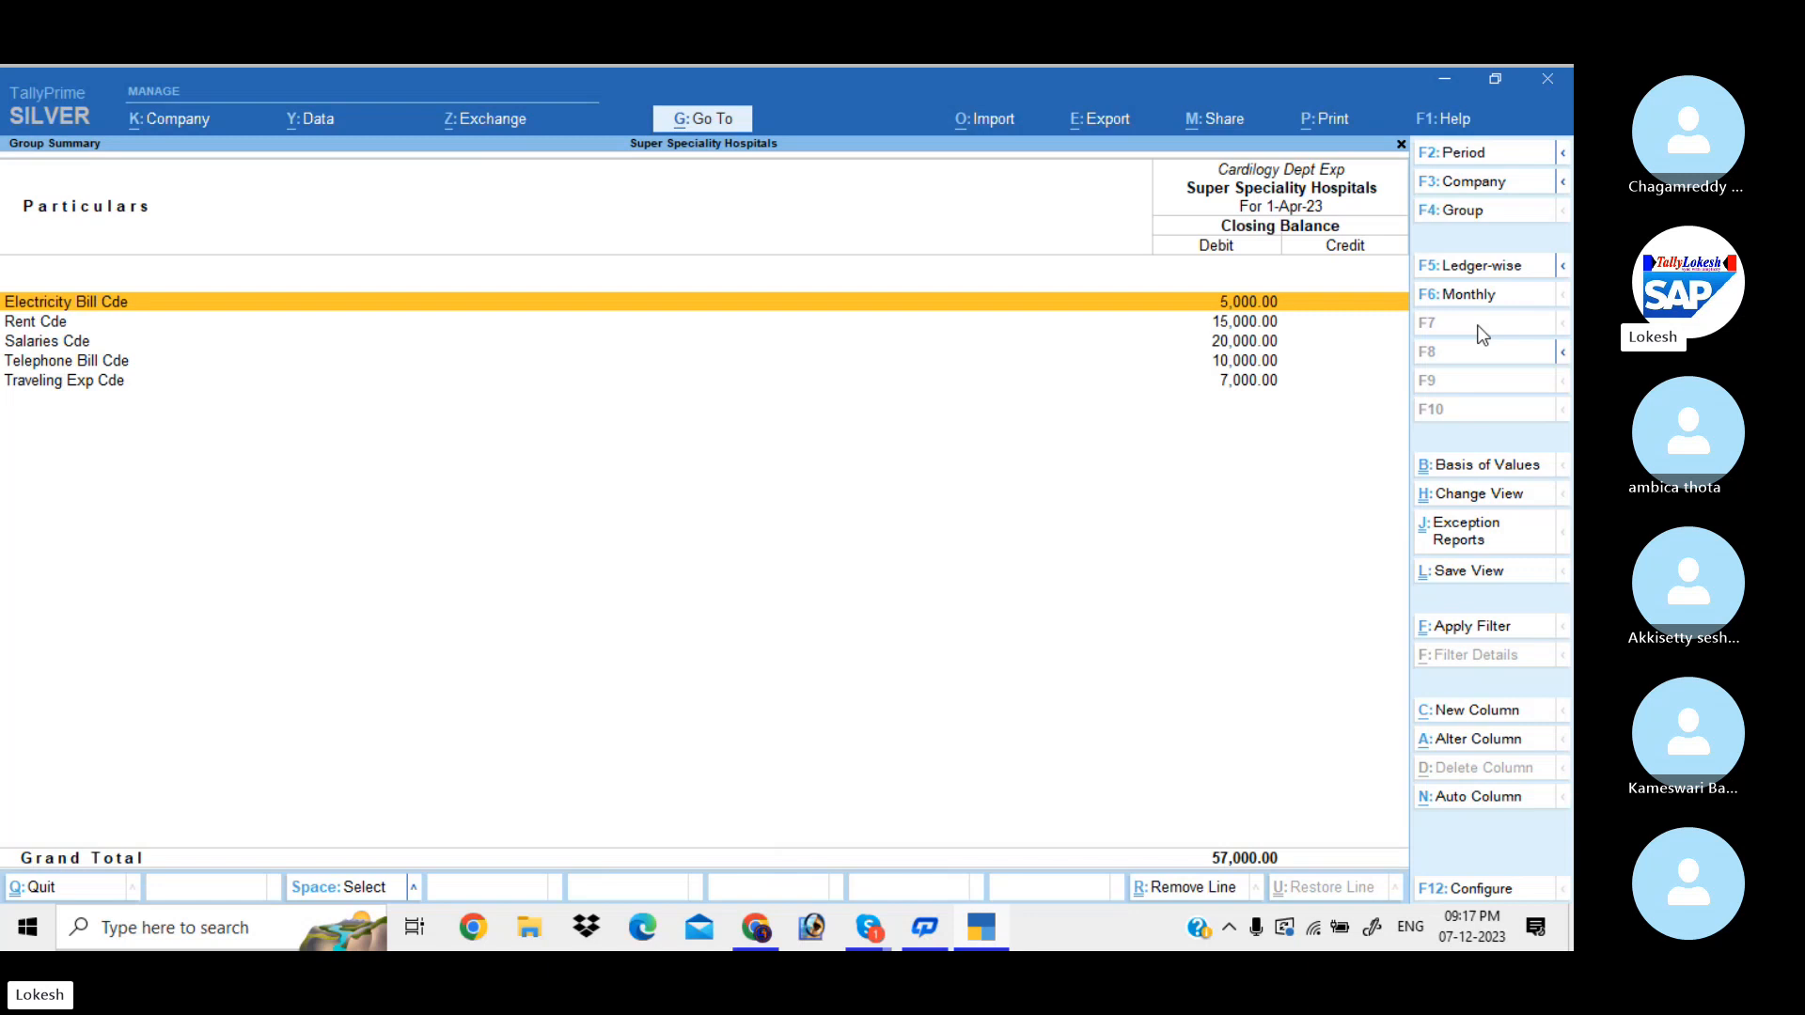
pyautogui.press('Down')
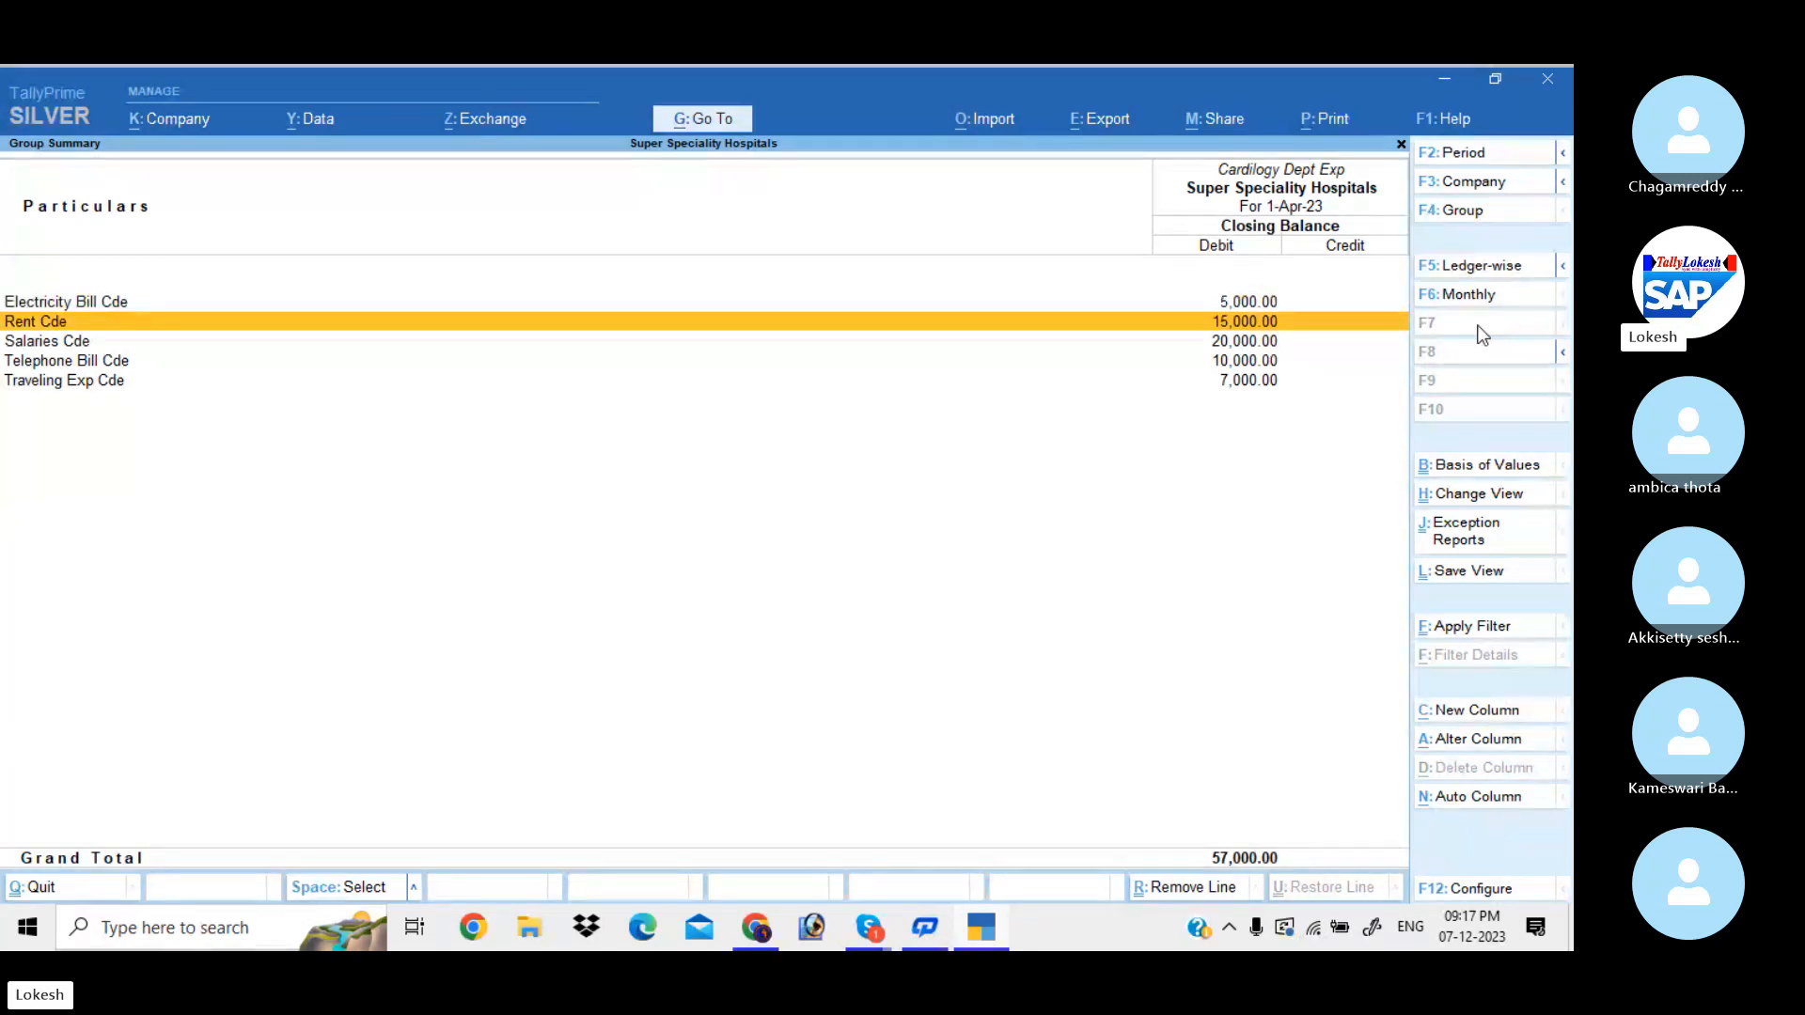
pyautogui.press('Down')
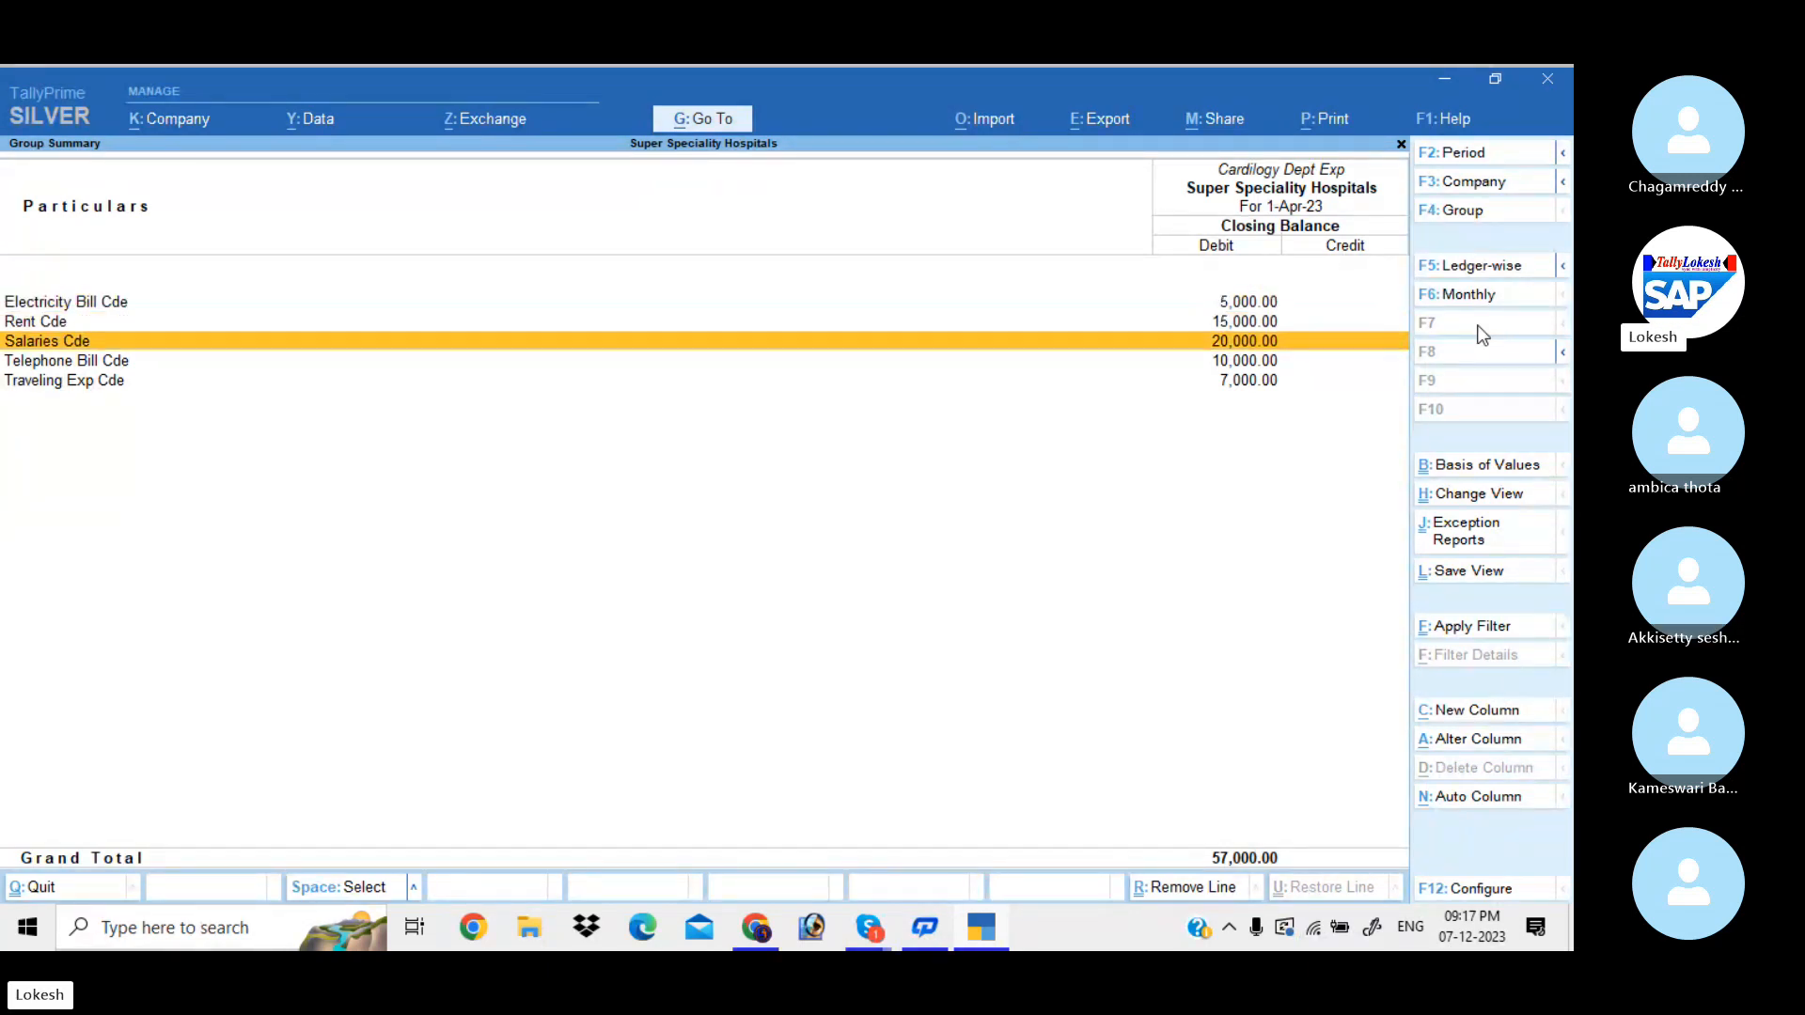
pyautogui.press('Down')
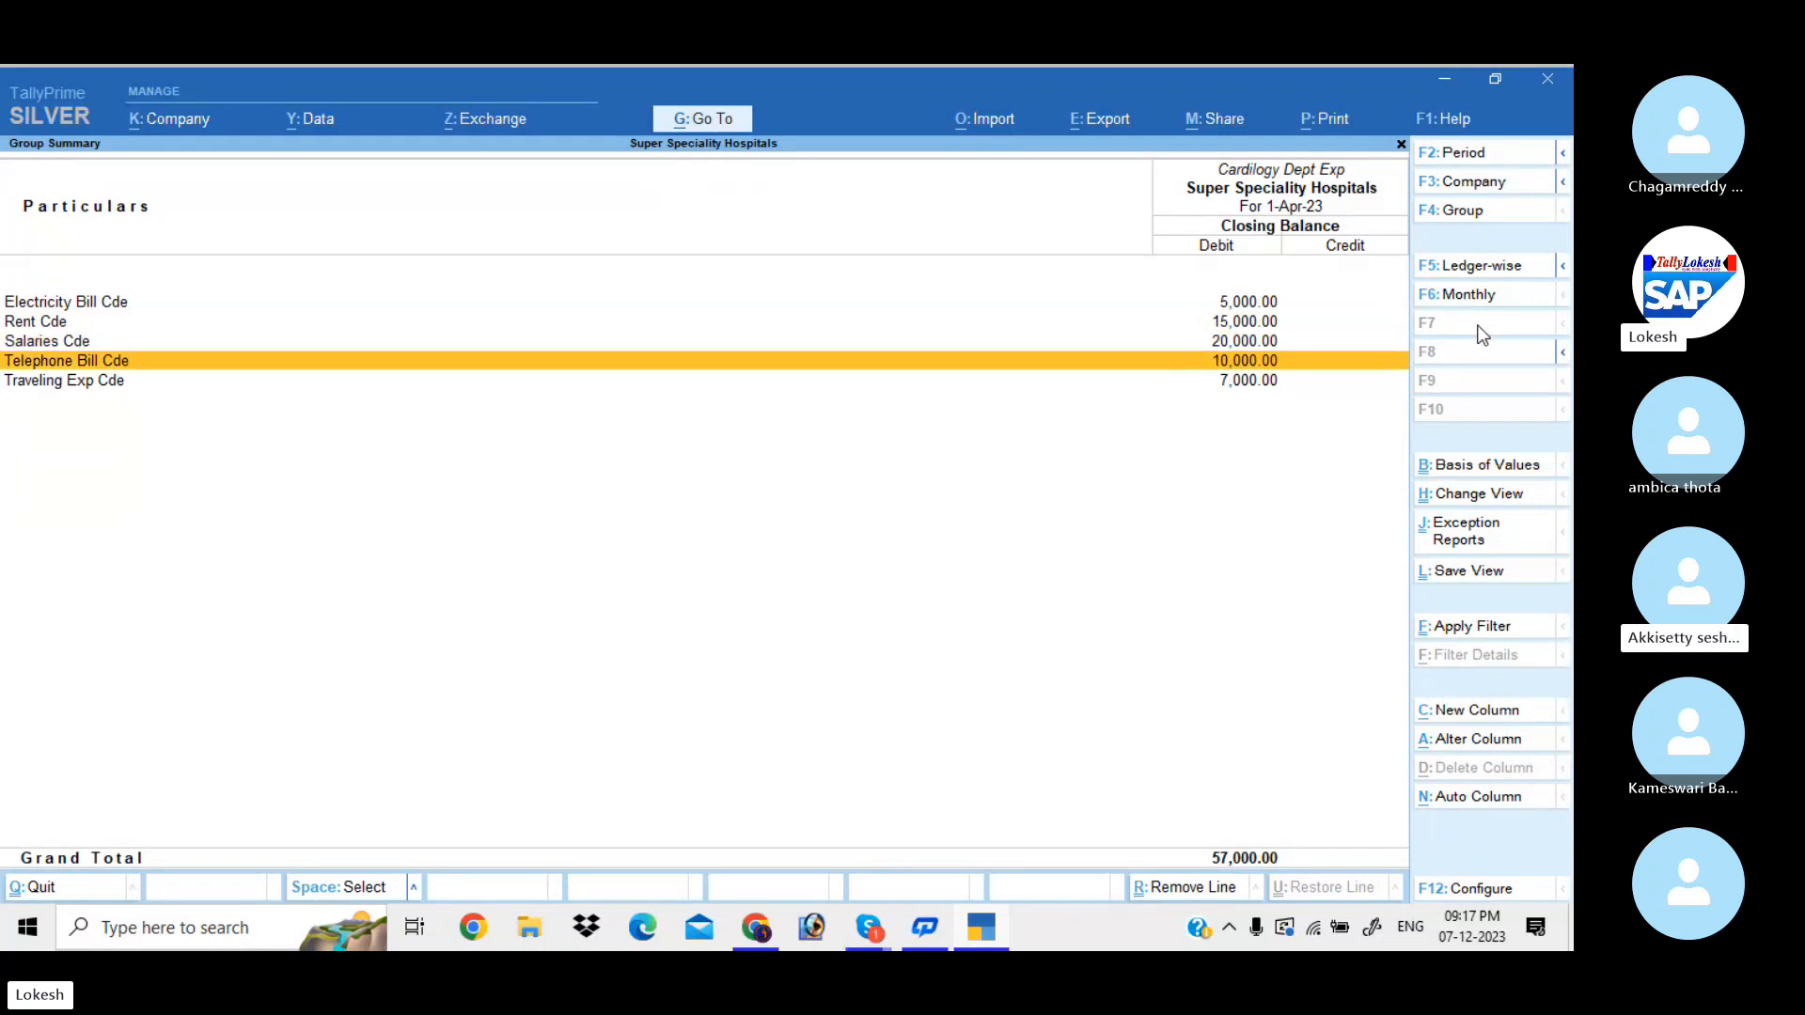
pyautogui.press('Down')
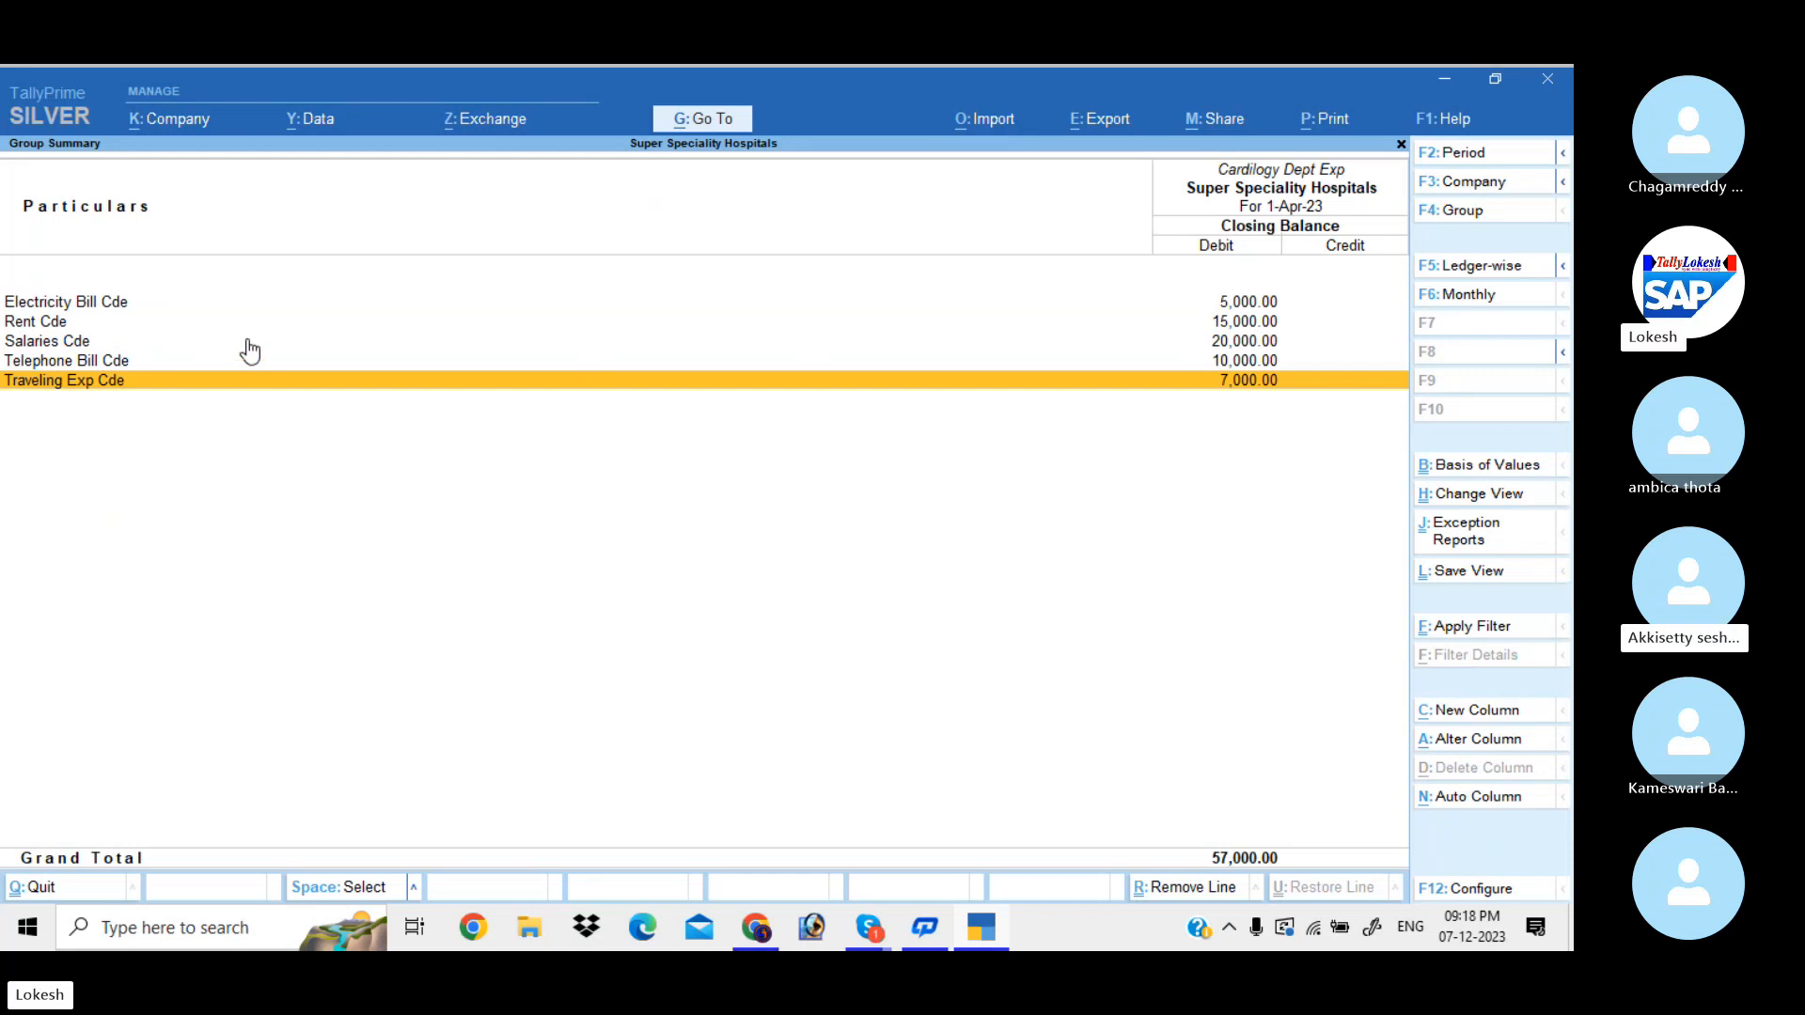
pyautogui.press('Escape')
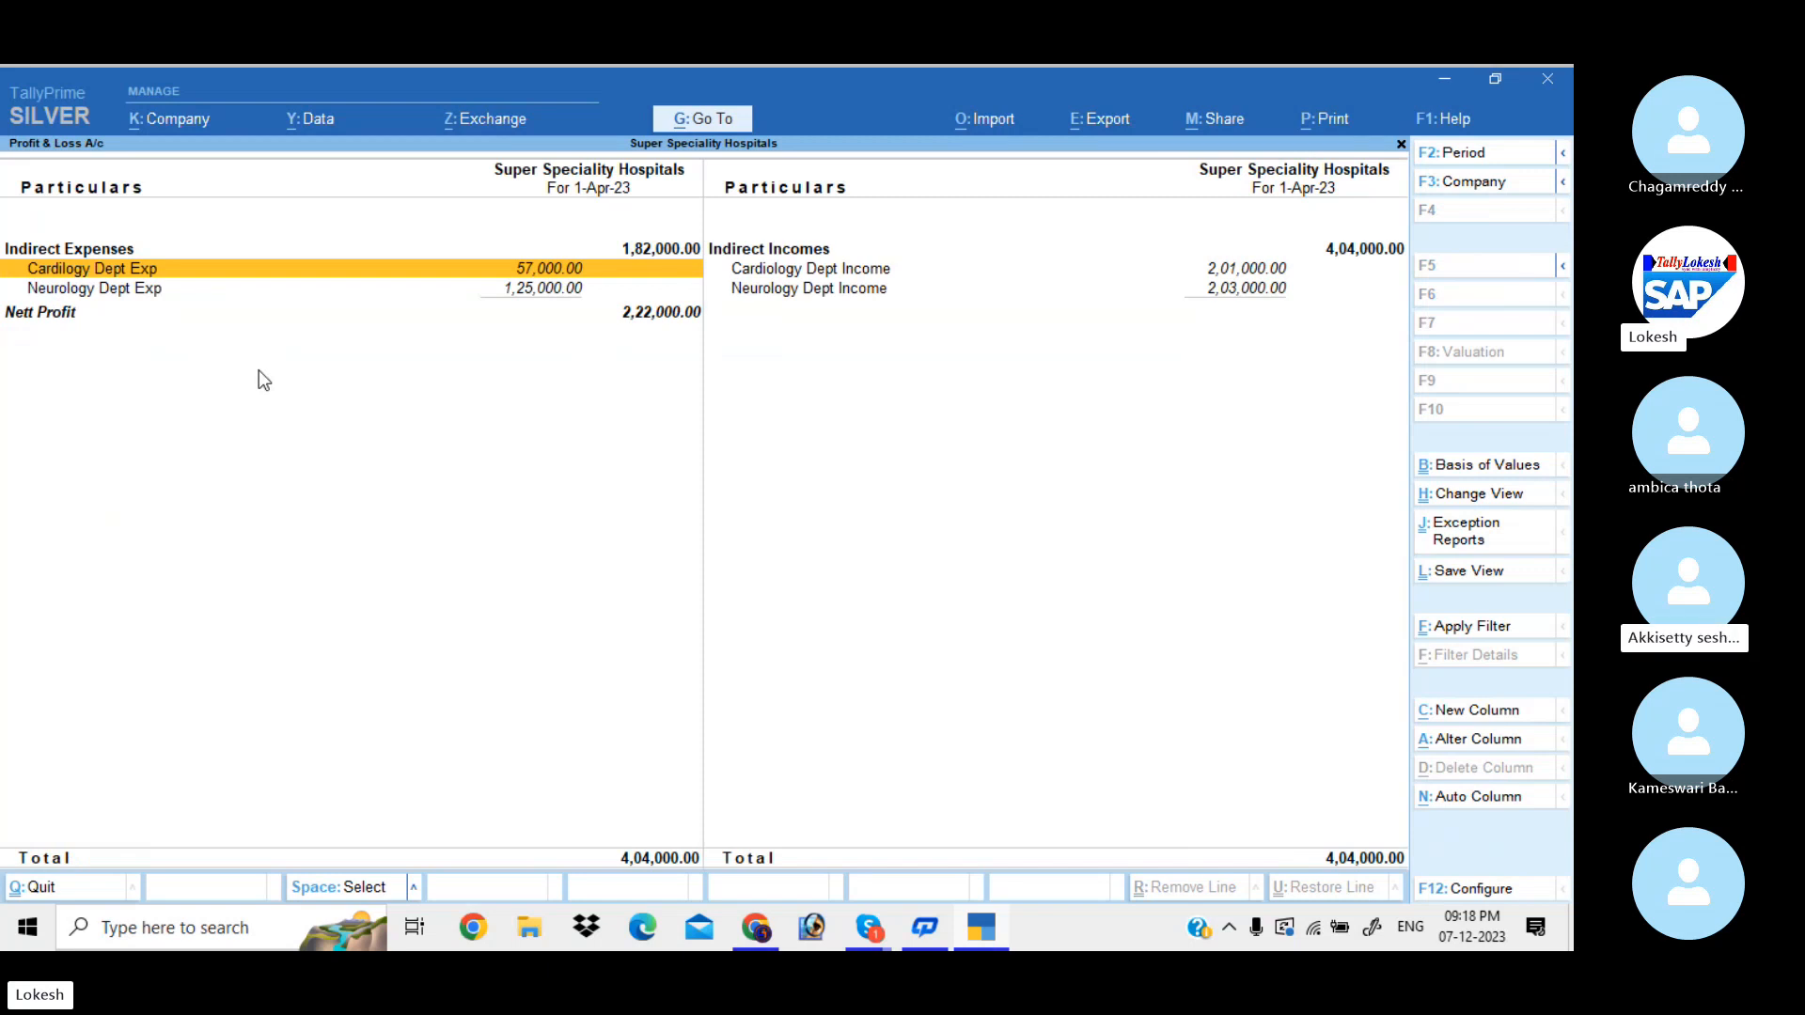
# Step: Open the group summary of Neurology Dept Exp from the Profit & Loss A/c
pyautogui.press('Down')
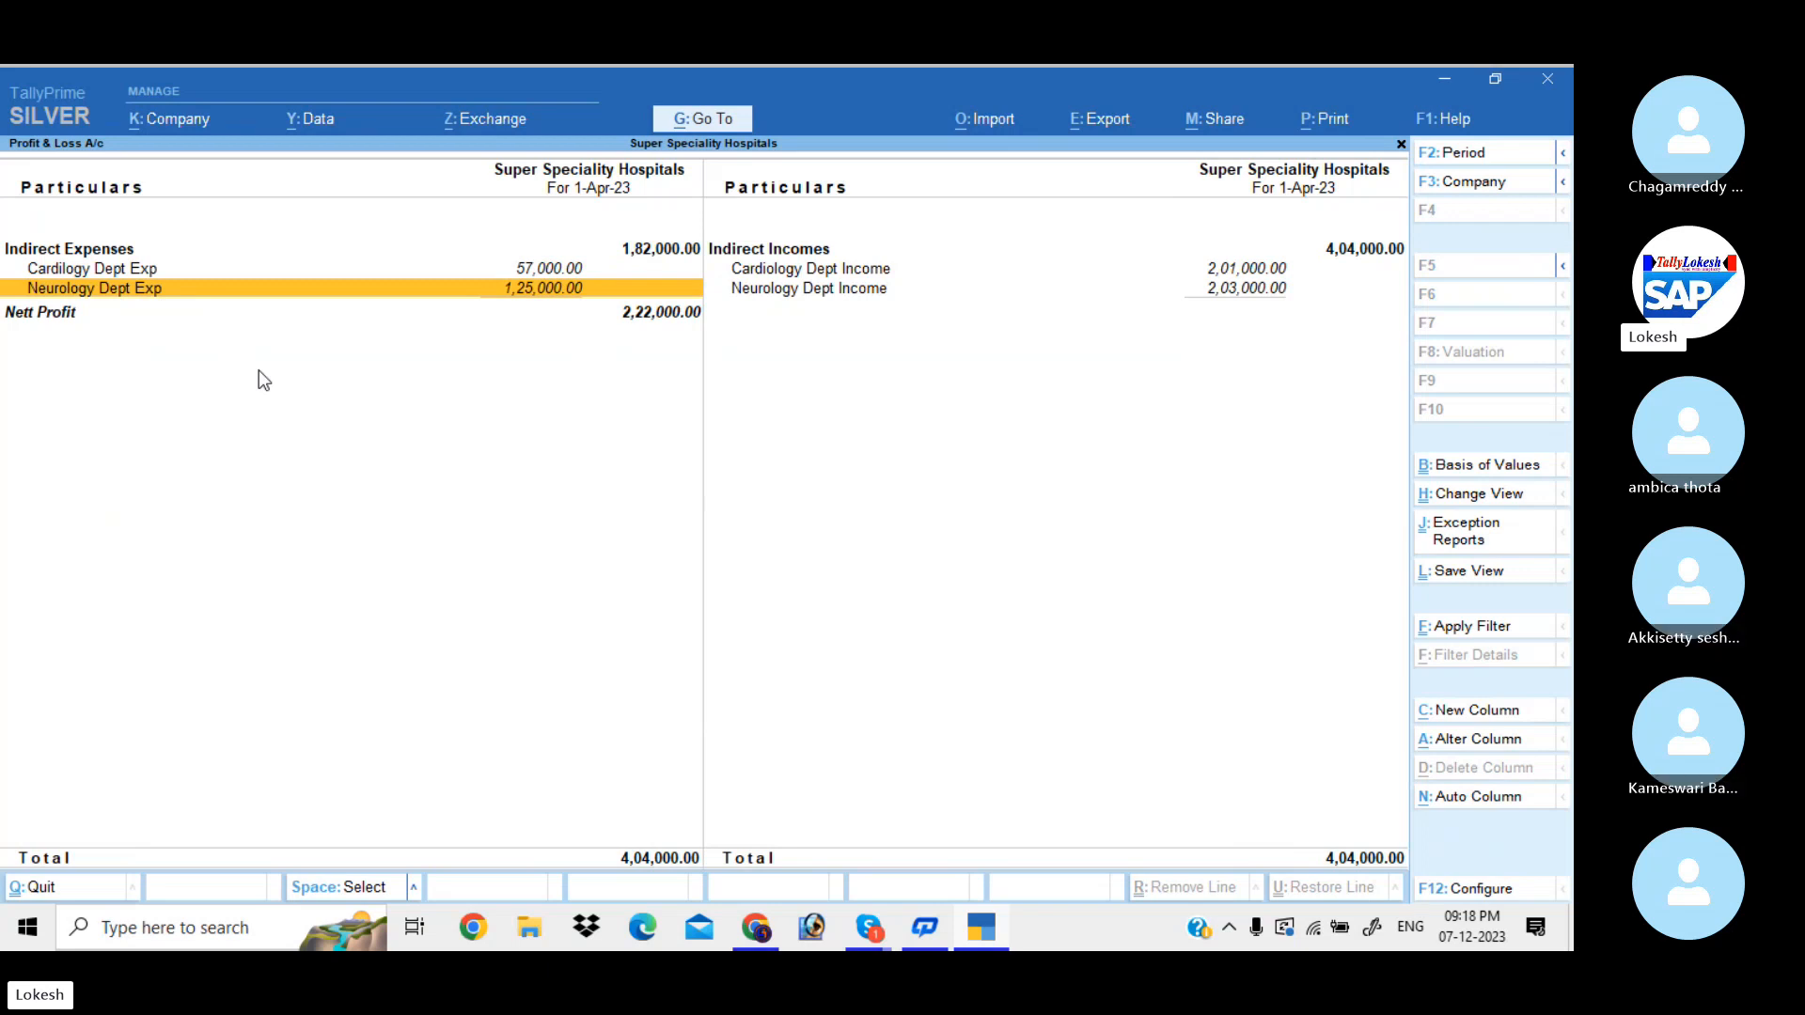
pyautogui.press('Return')
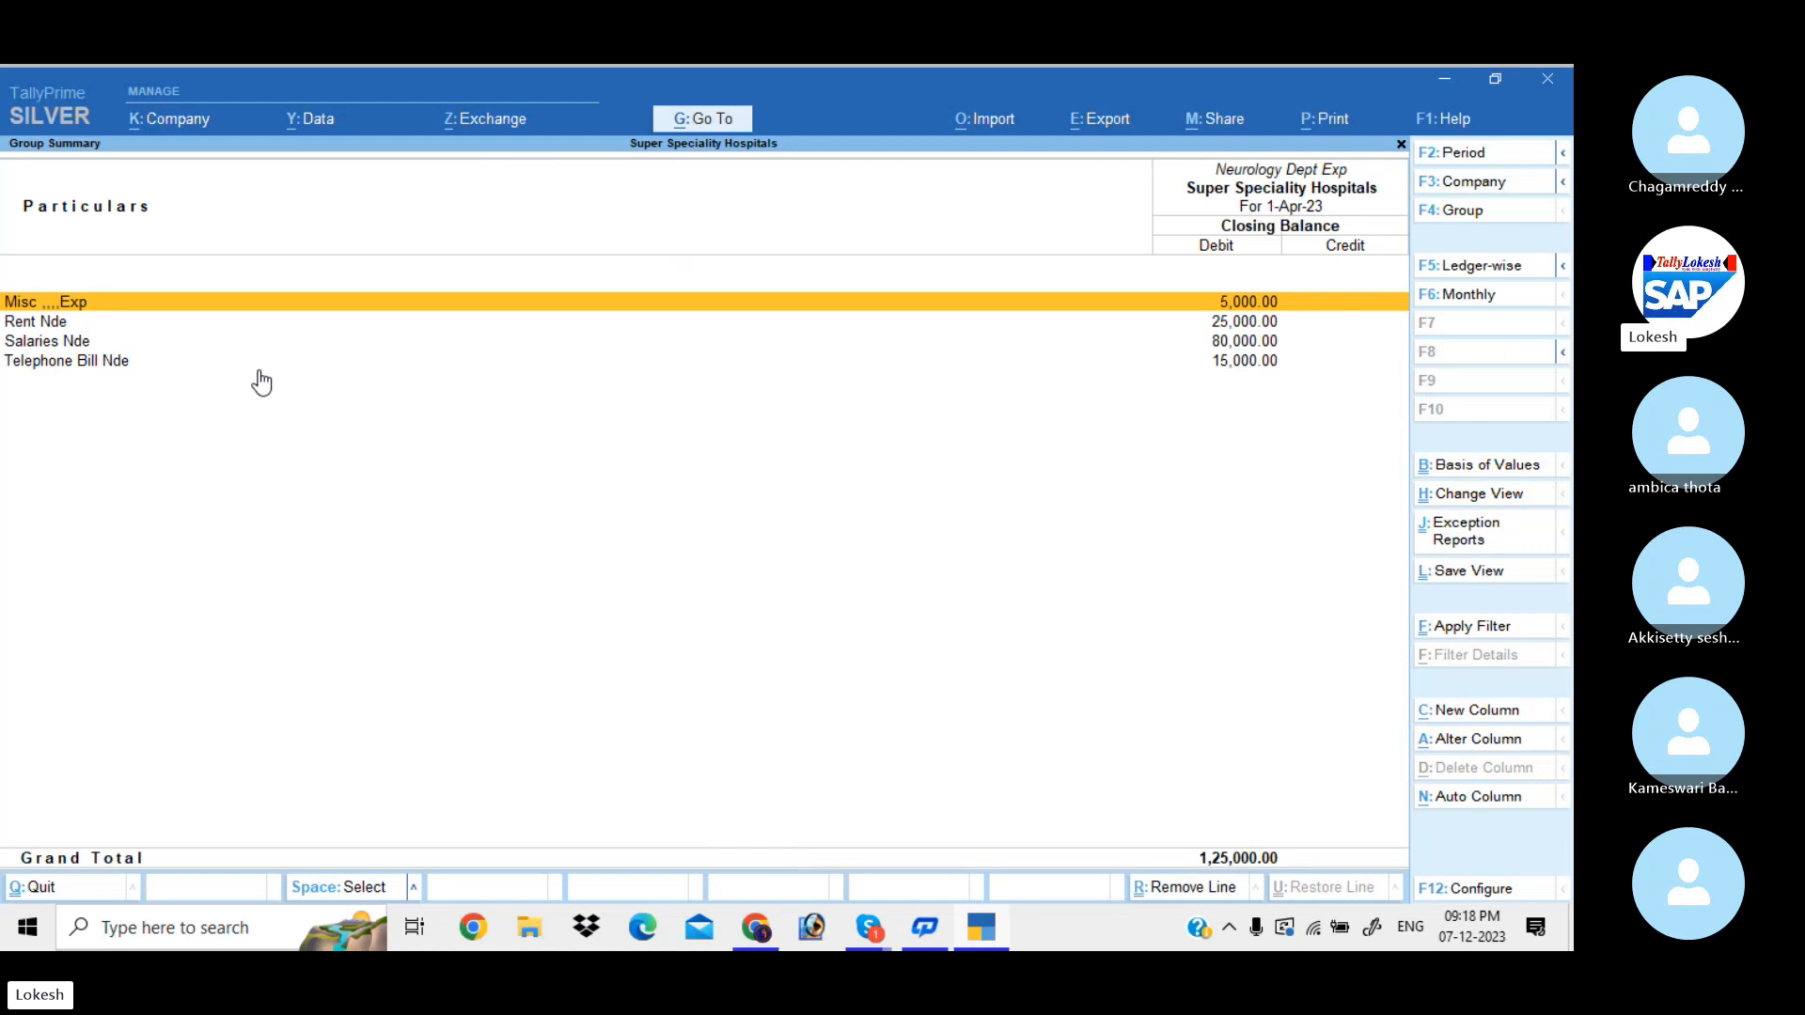
# Step: Examine the ledger balances in the Neurology Dept Exp group summary, then return to the Profit & Loss A/c
pyautogui.press('Down')
pyautogui.press('Down')
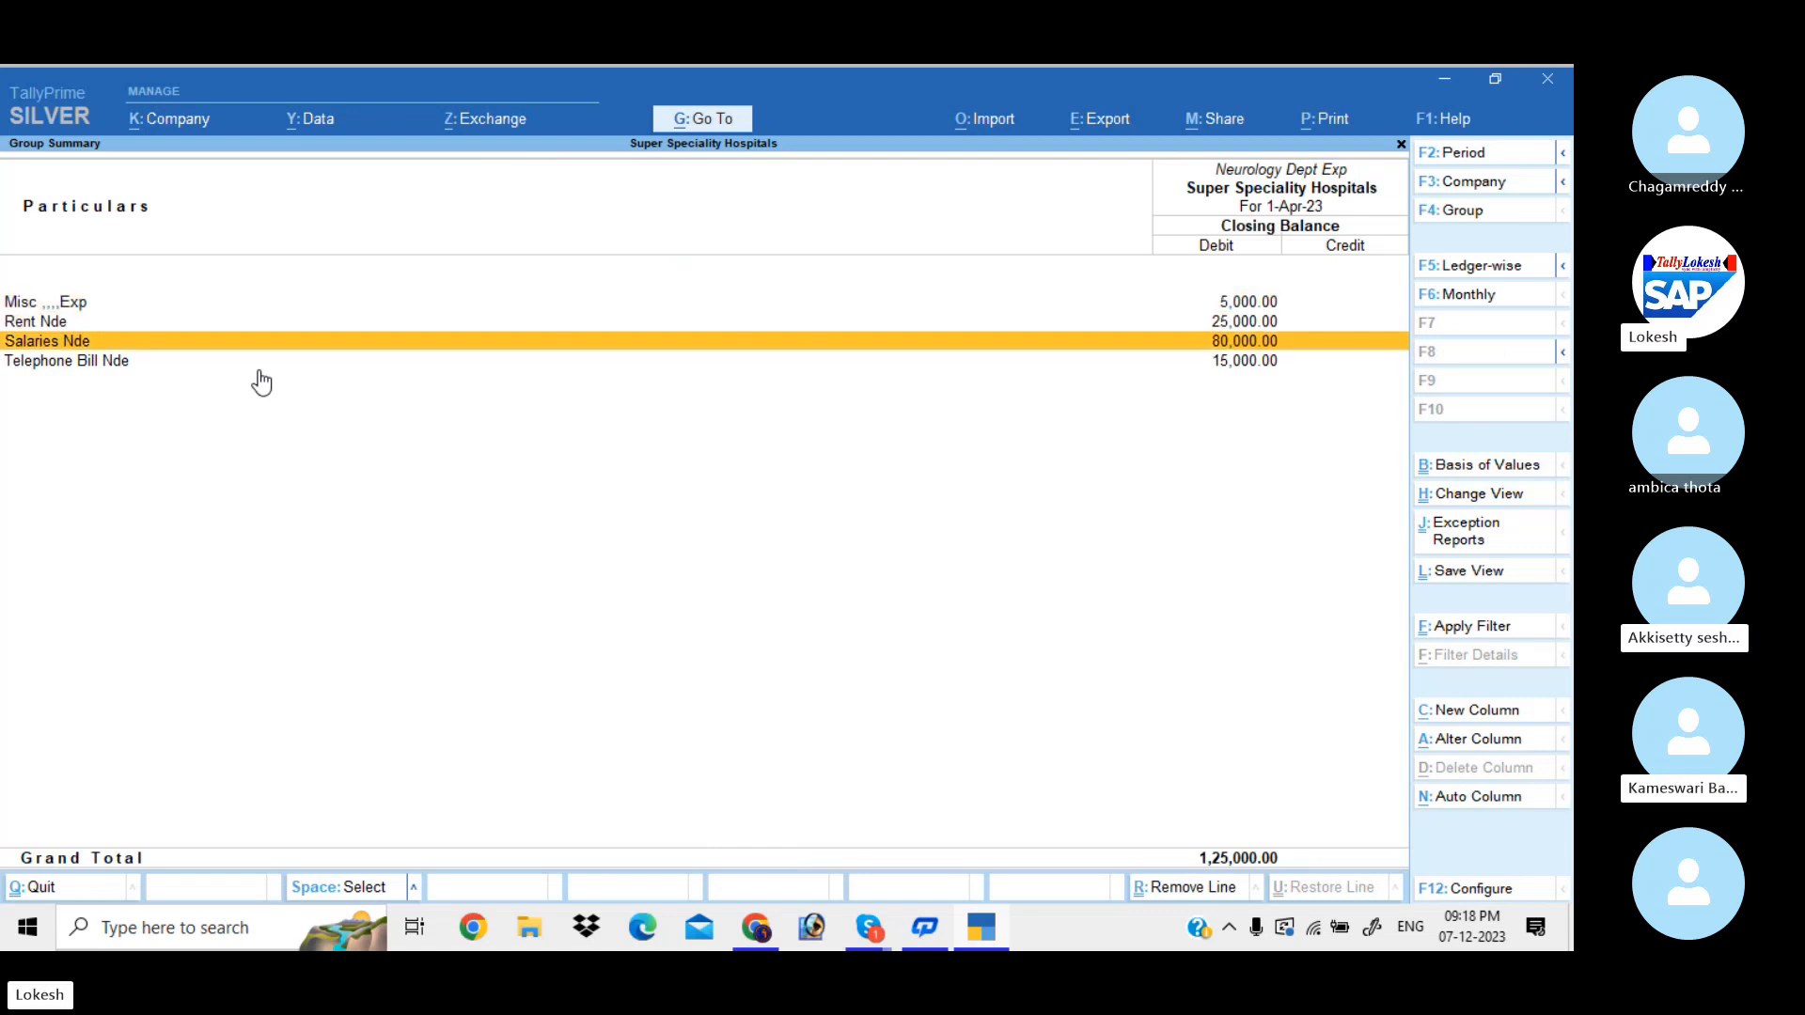
pyautogui.press('Down')
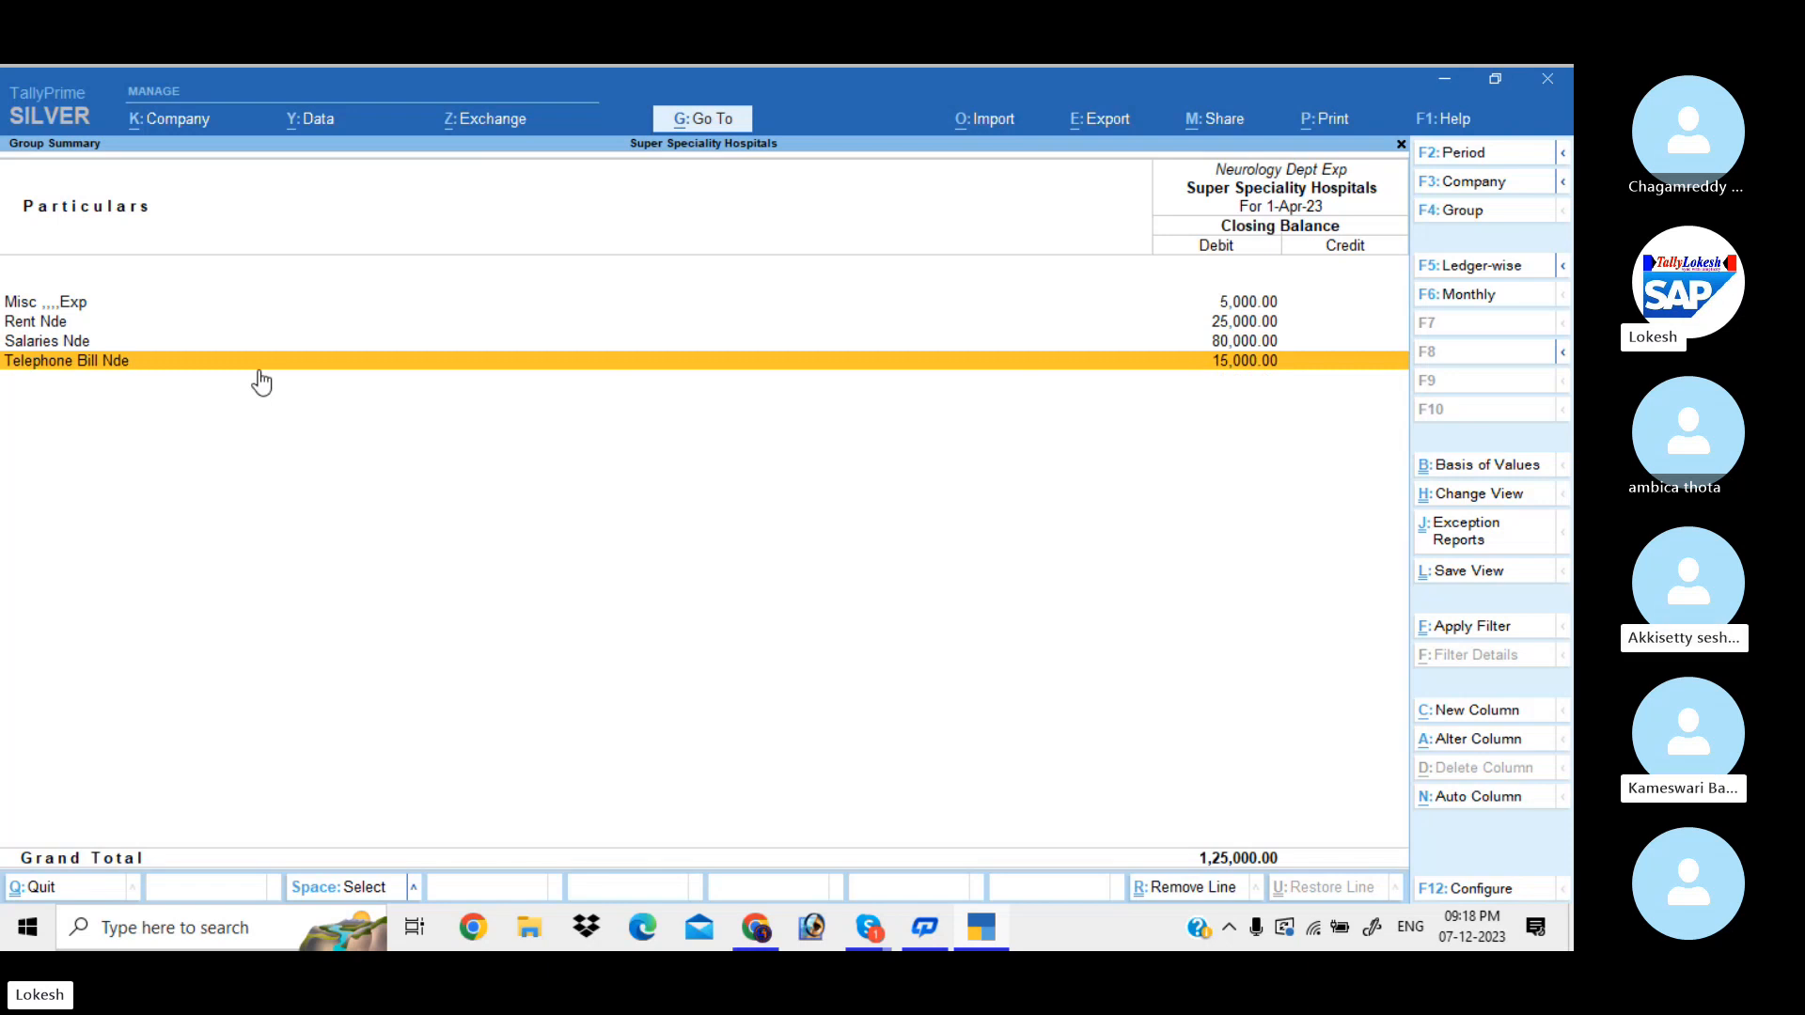
pyautogui.press('Escape')
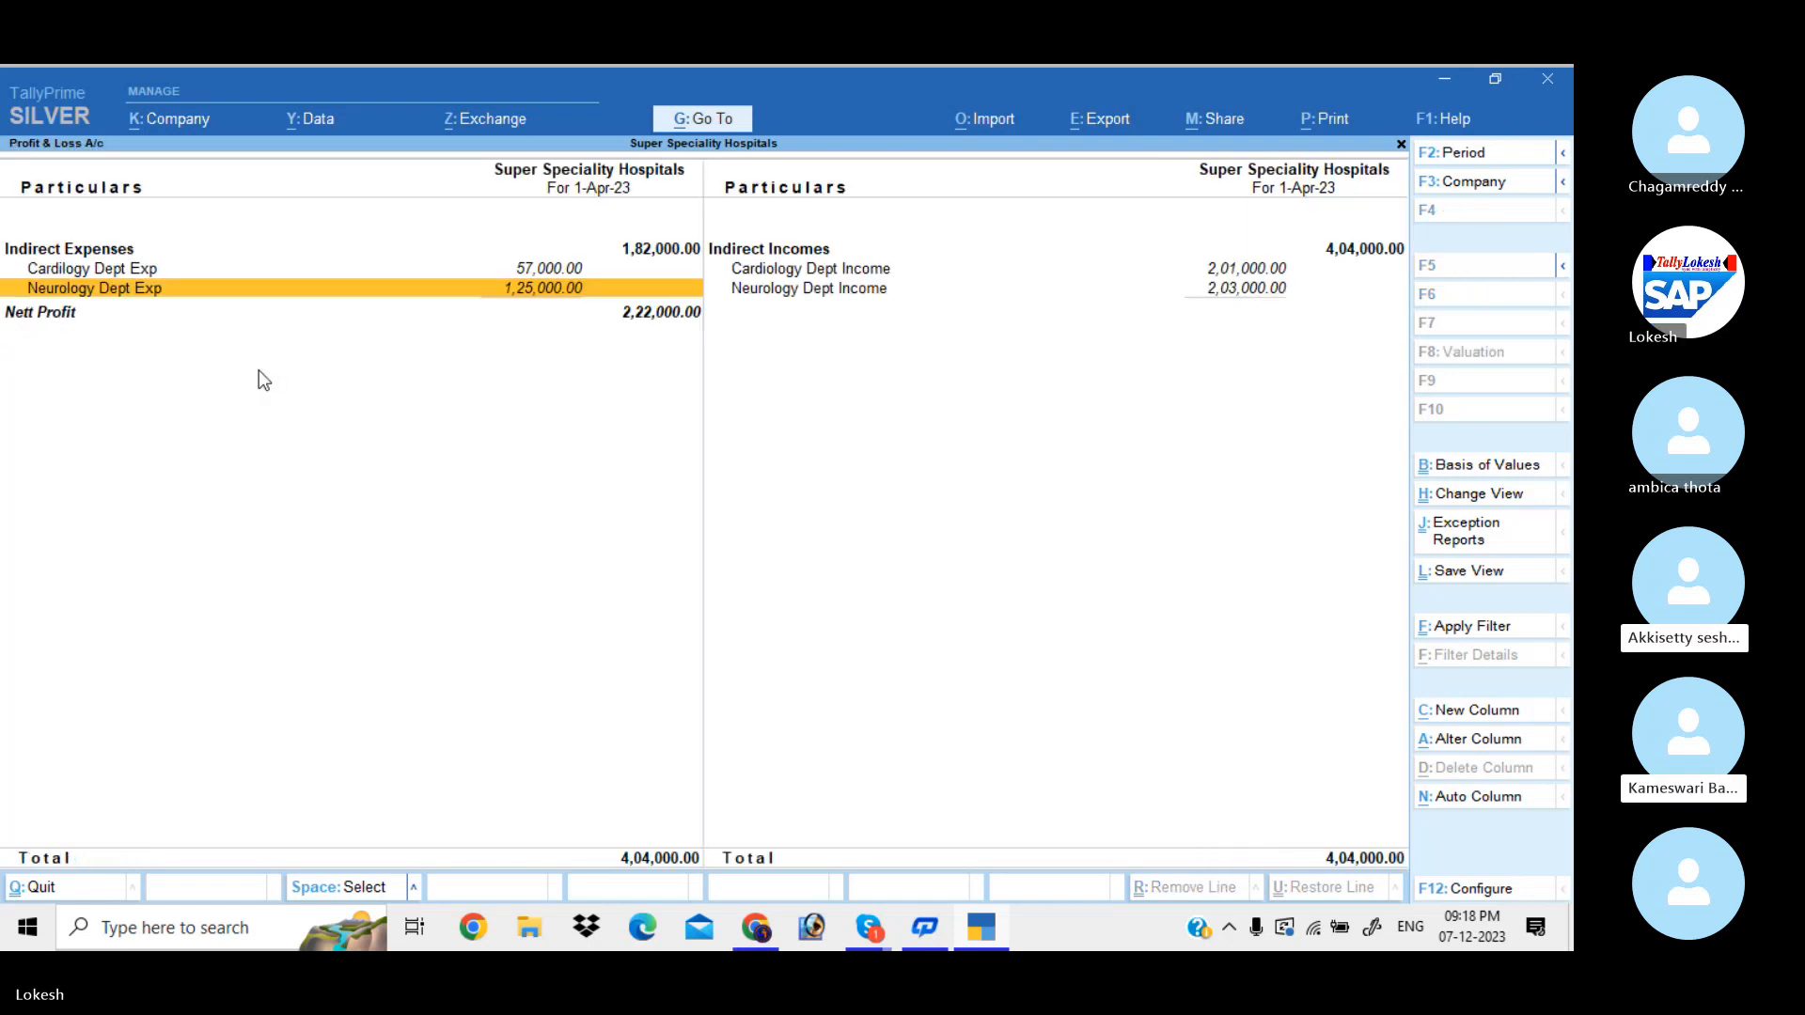
# Step: Open the Cardiology Dept Income group summary, review its fee, medicine and room rent ledgers, and return to the Profit & Loss A/c
pyautogui.press('Right')
pyautogui.press('Up')
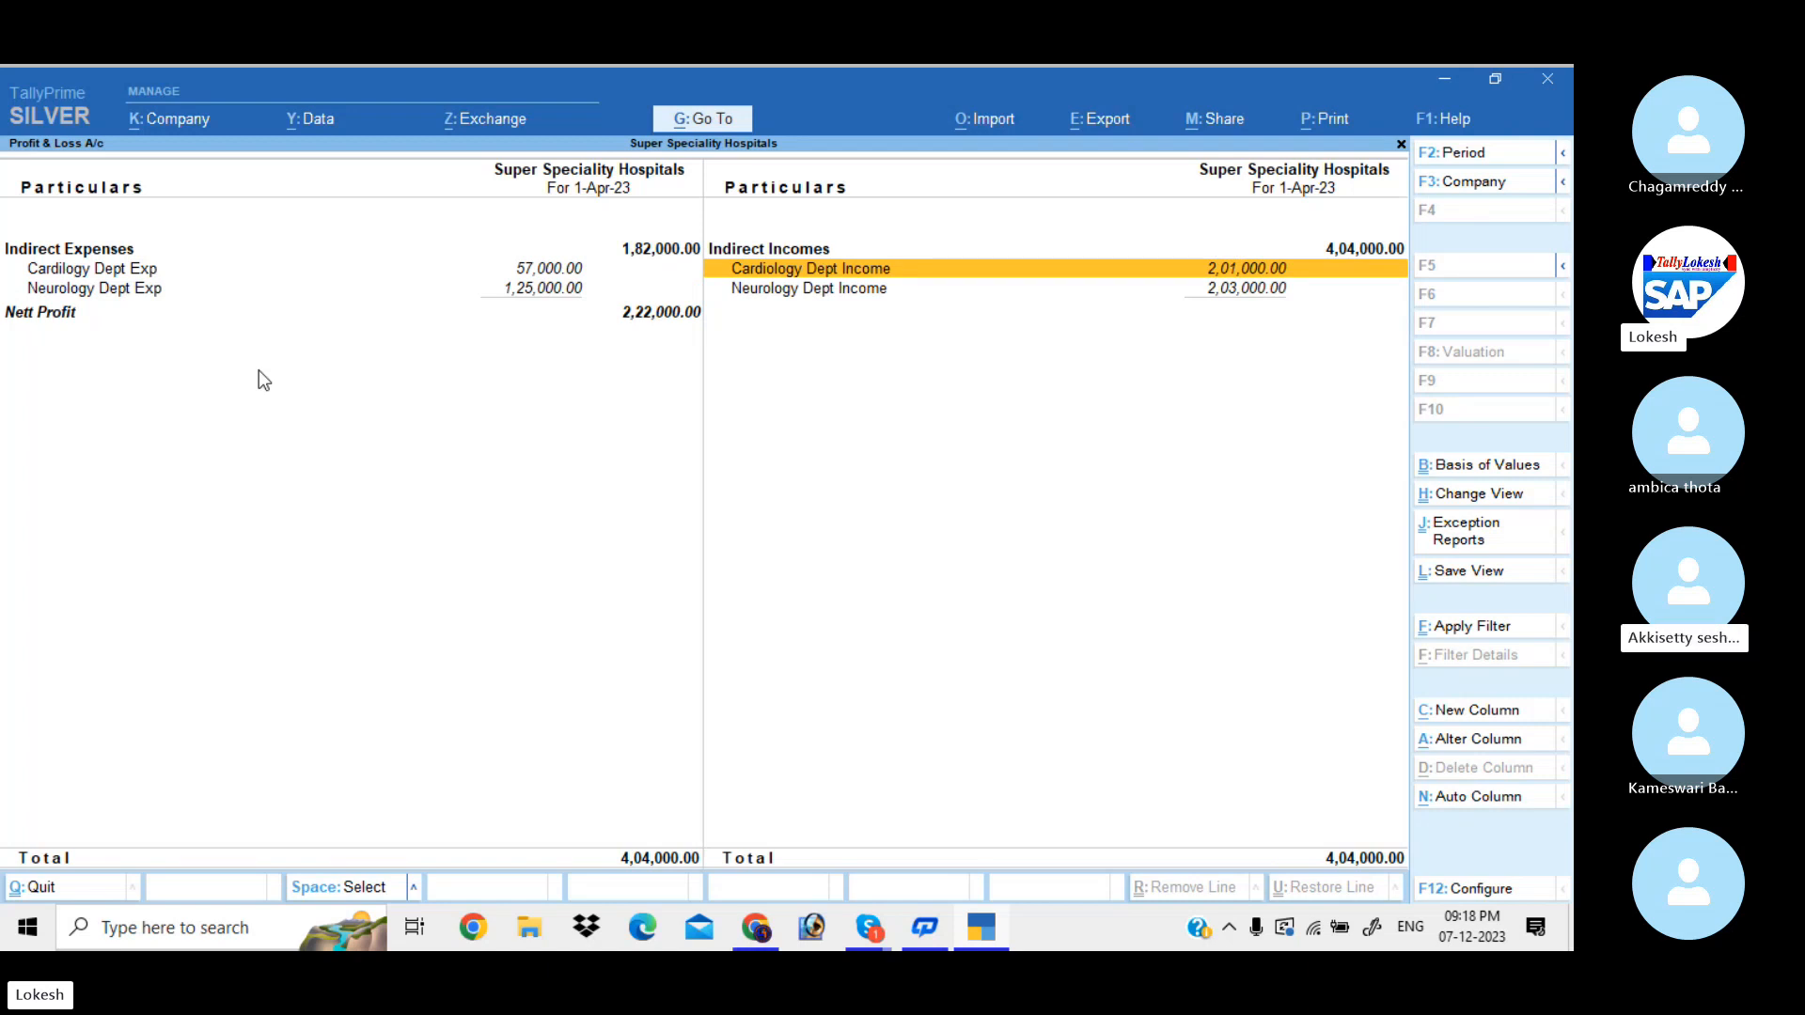
pyautogui.press('Return')
pyautogui.press('Down')
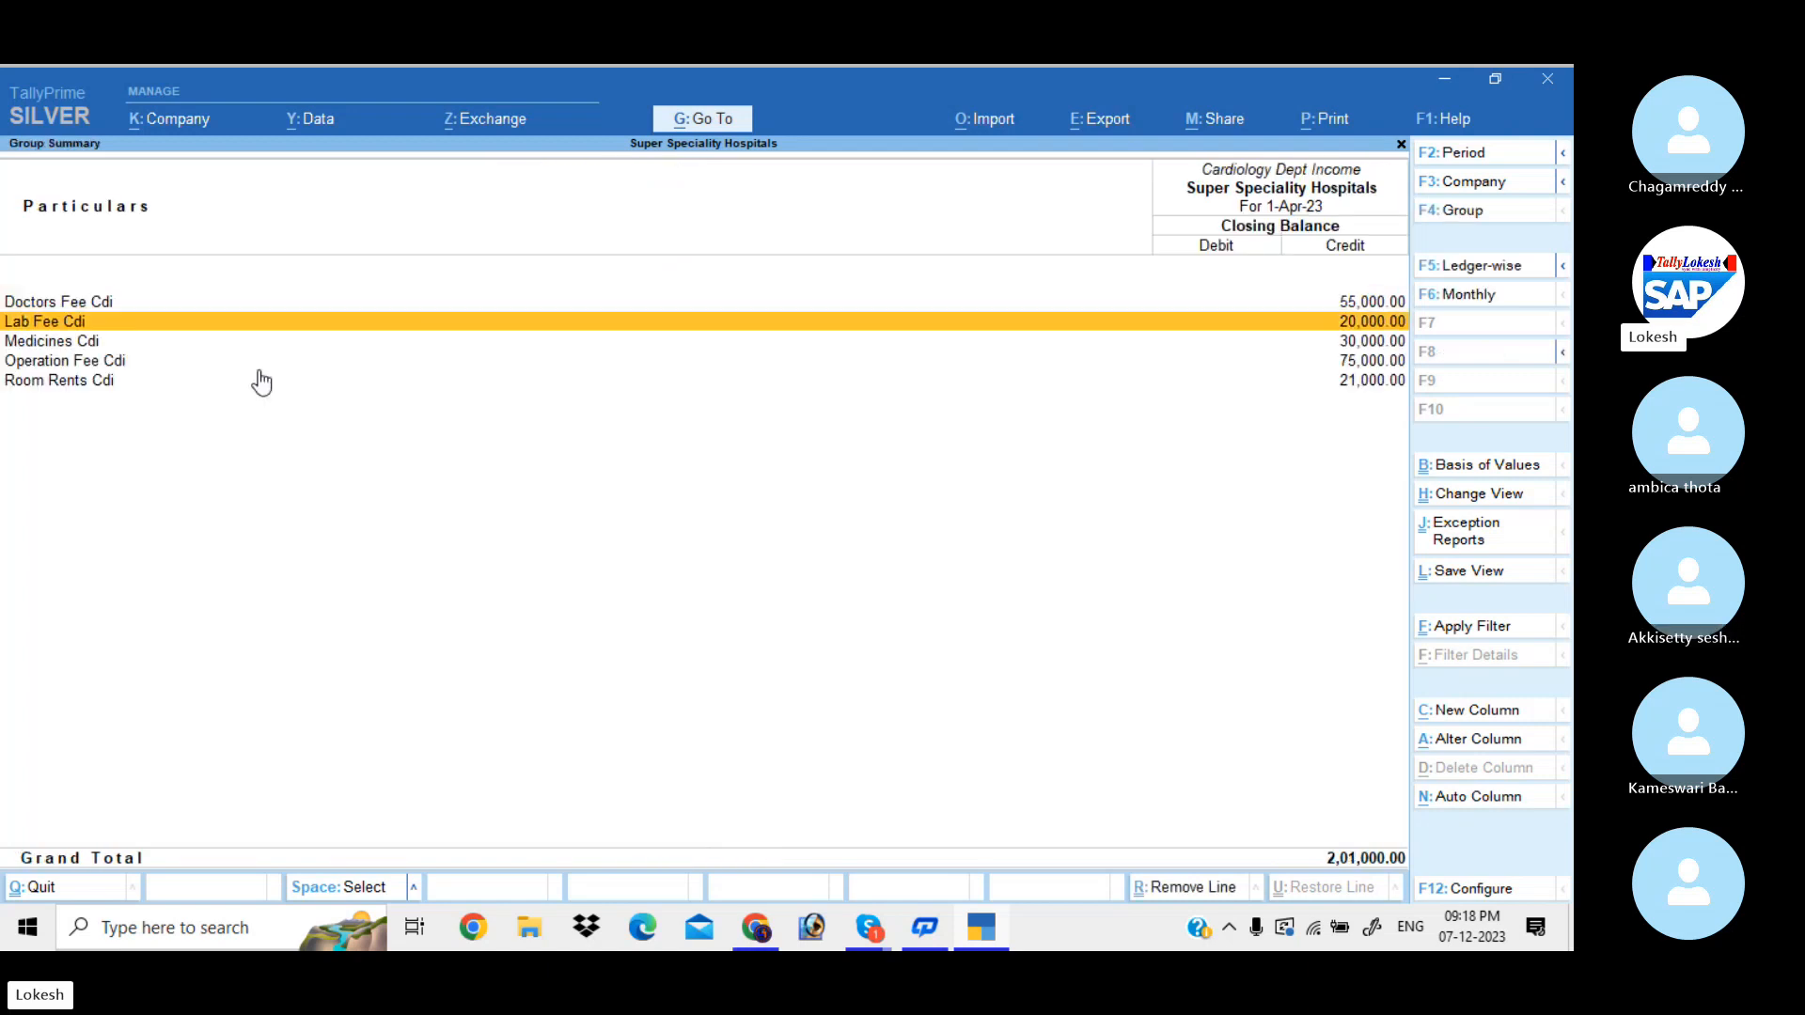
pyautogui.press('Down')
pyautogui.press('Down')
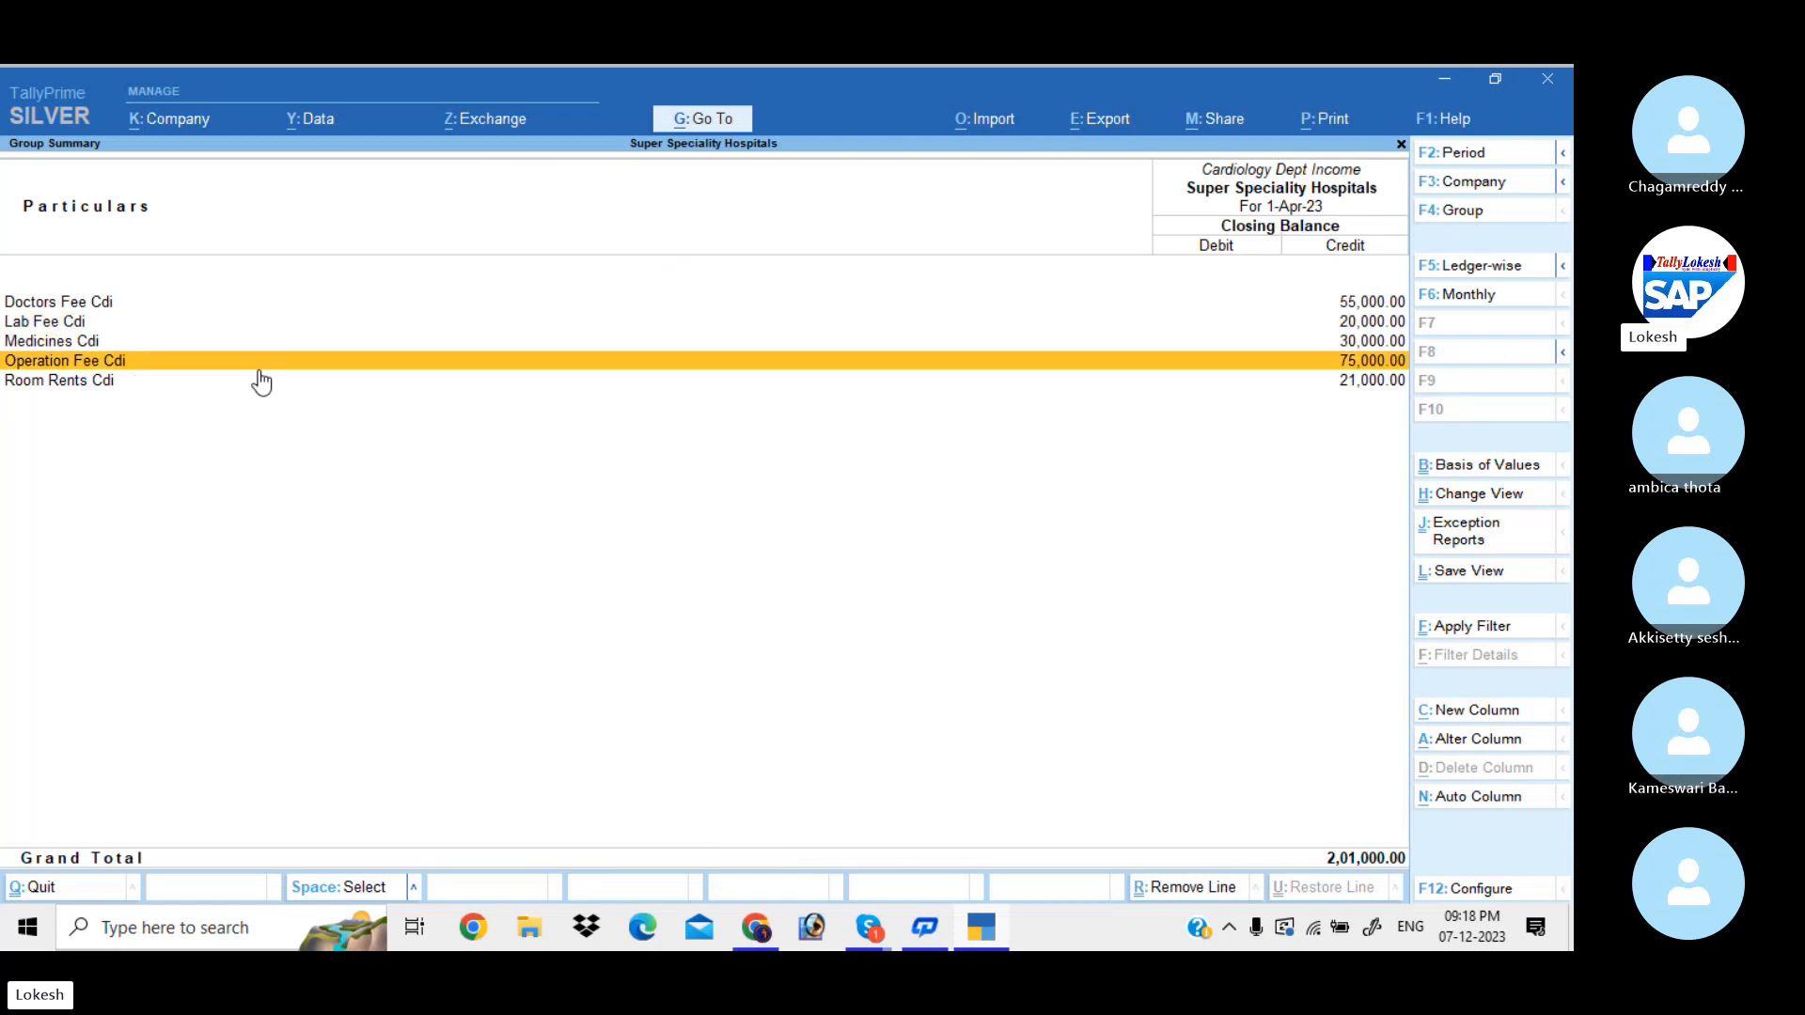
pyautogui.press('Down')
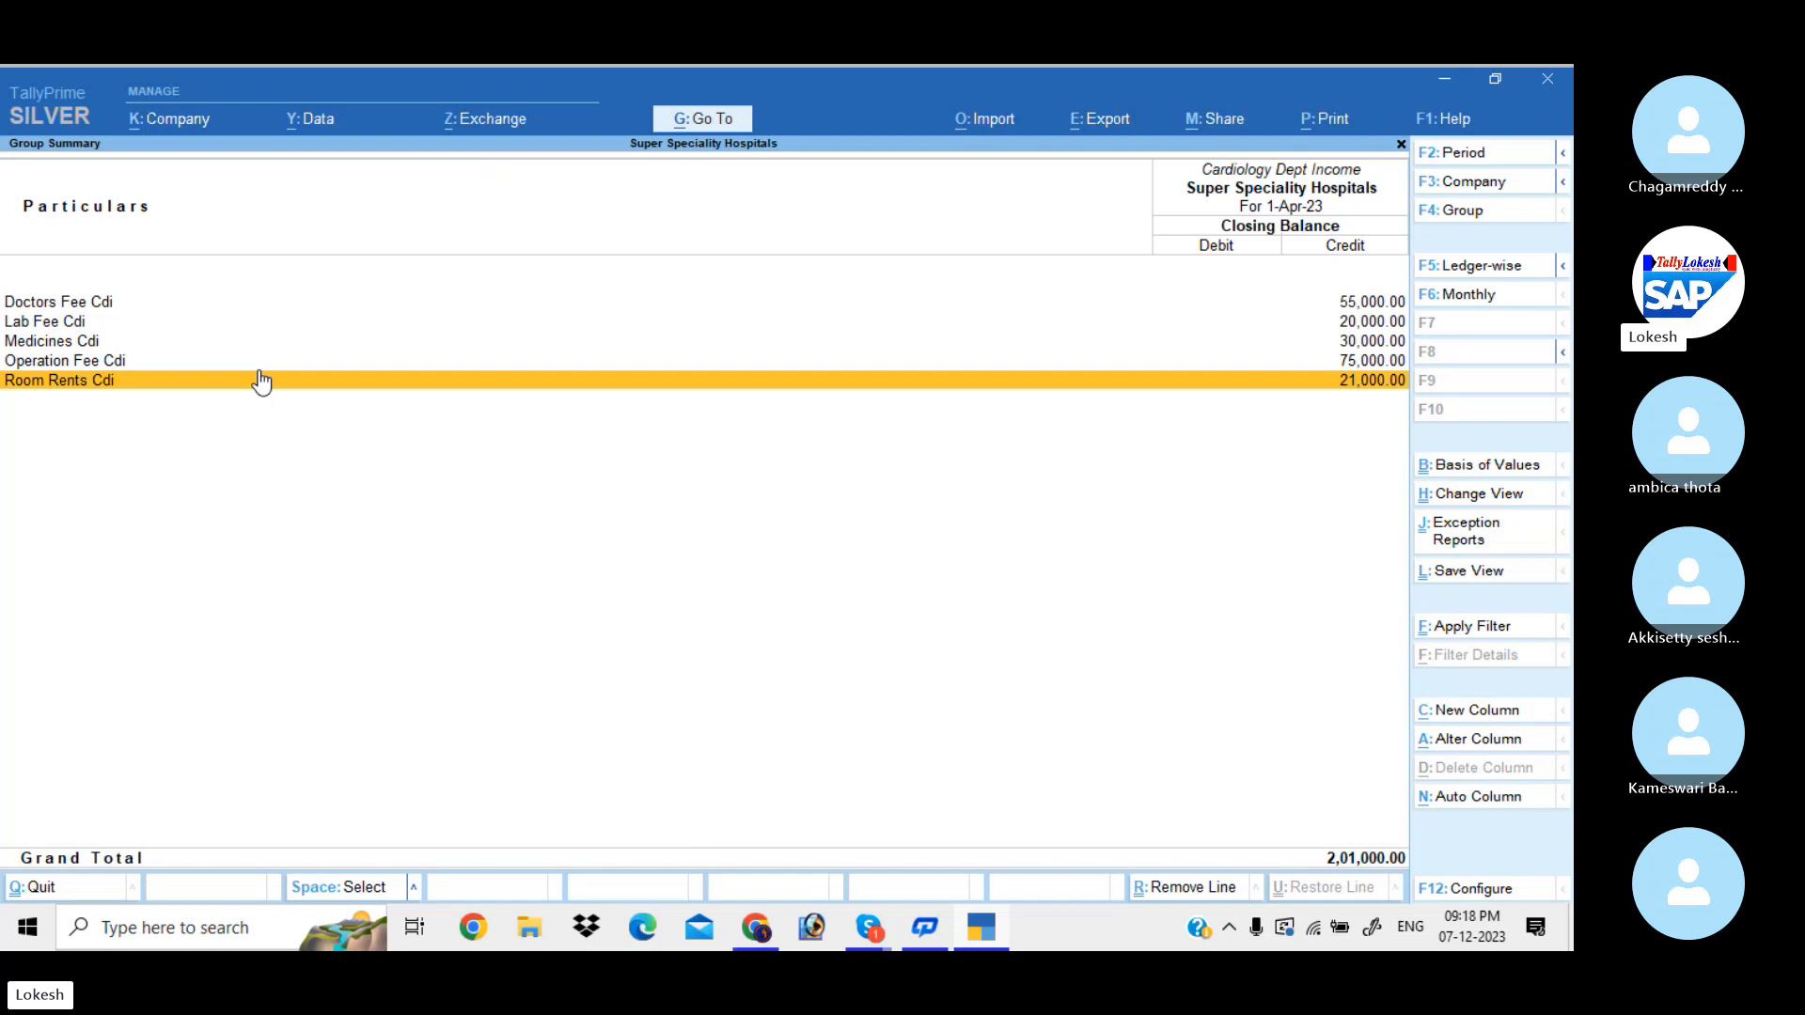
pyautogui.press('Escape')
# Step: Review the ledgers in the Neurology Dept Income group summary, then check the Nett Profit line in the Profit & Loss A/c
pyautogui.press('Down')
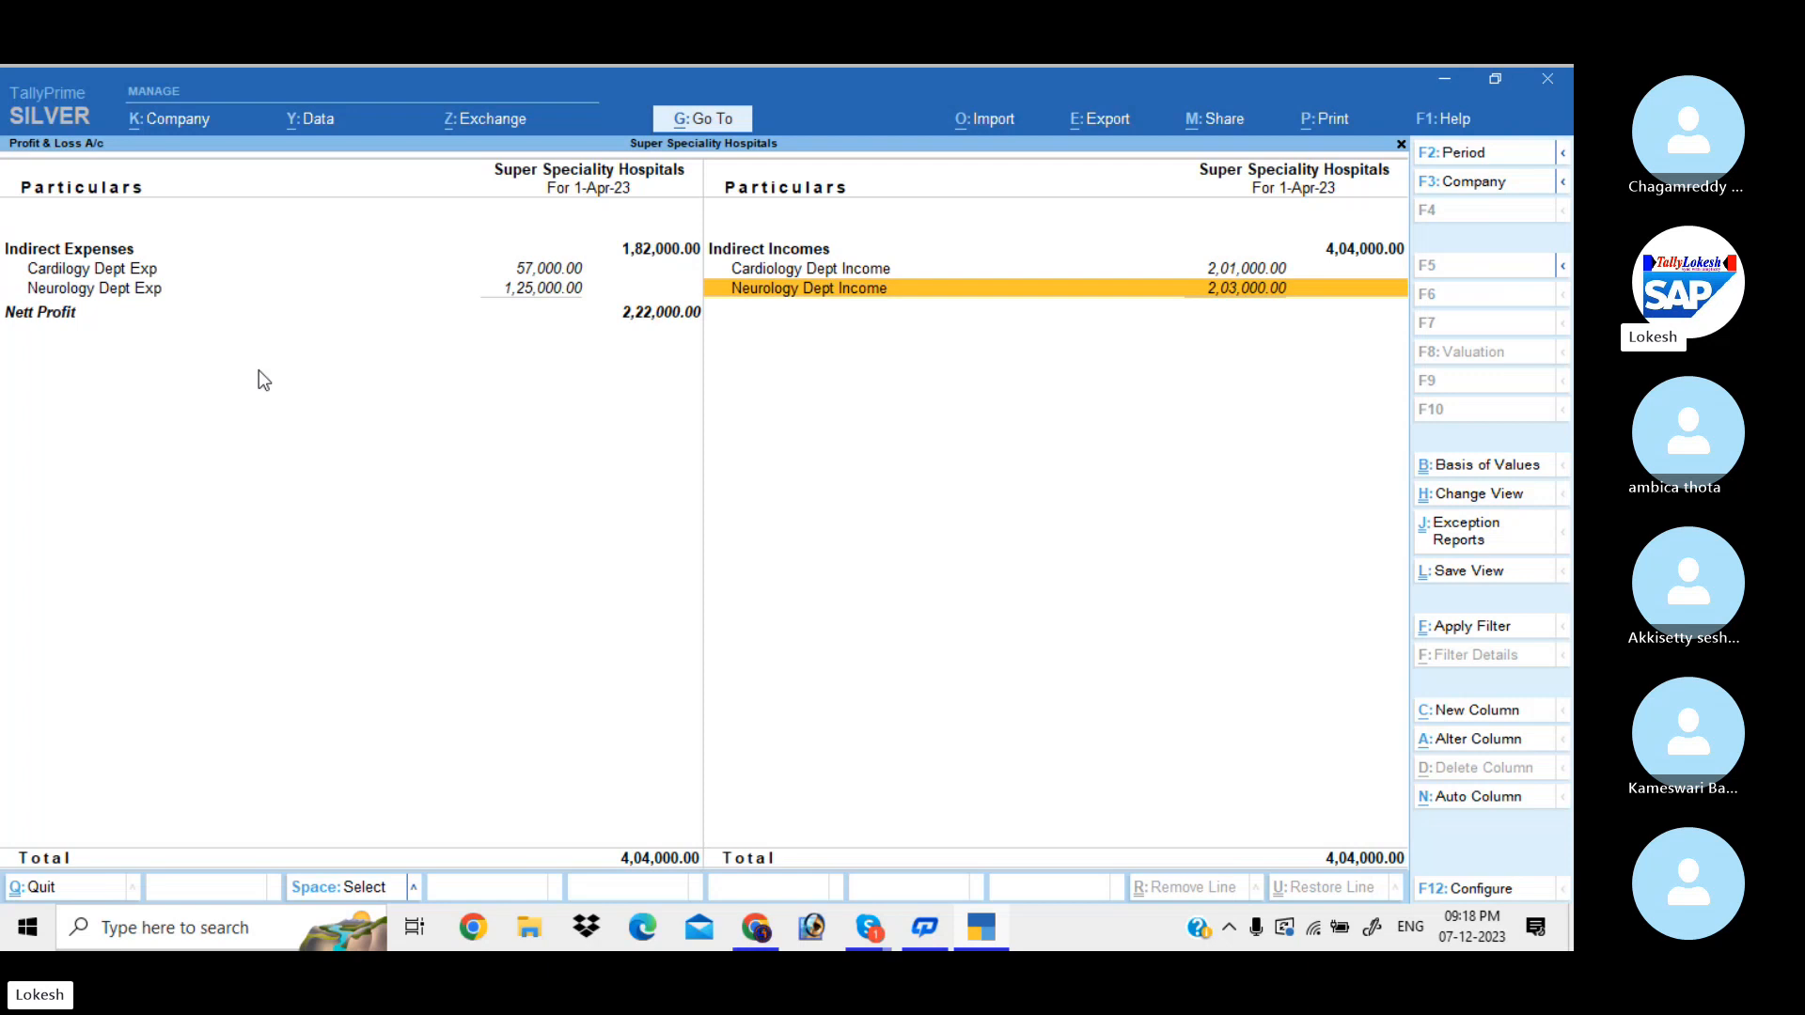
pyautogui.press('Return')
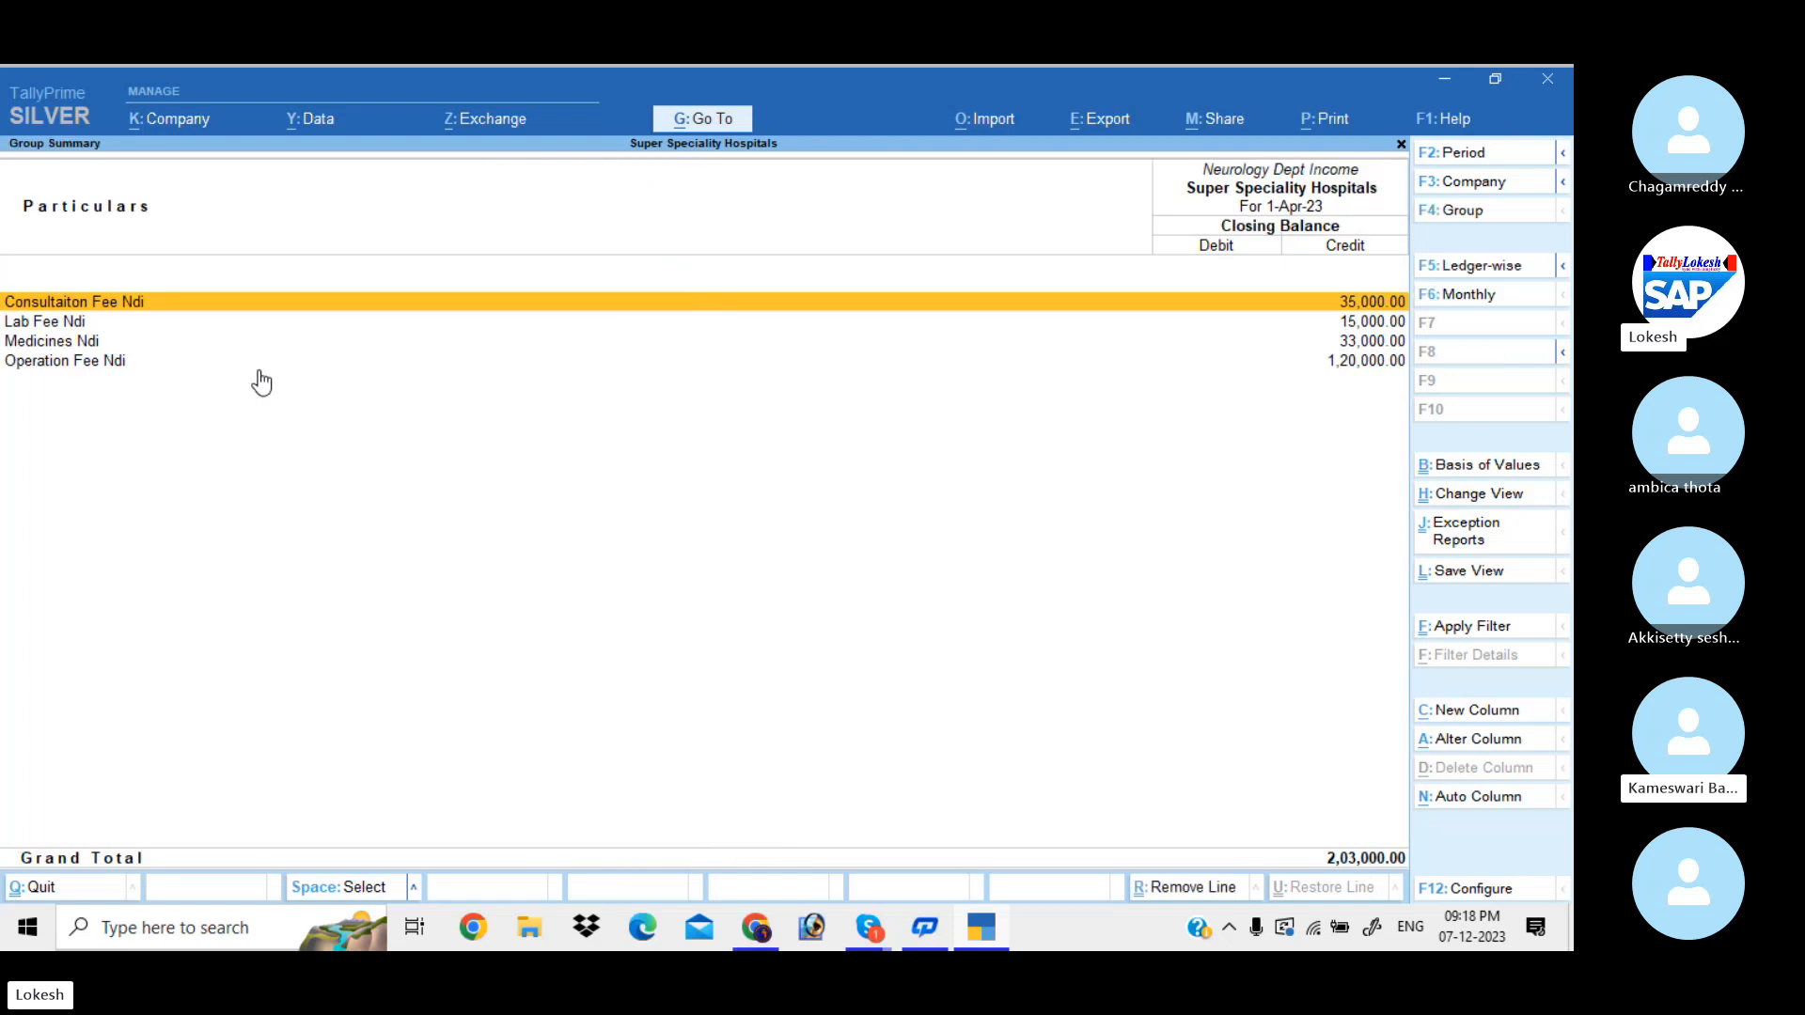
pyautogui.press('Down')
pyautogui.press('Down')
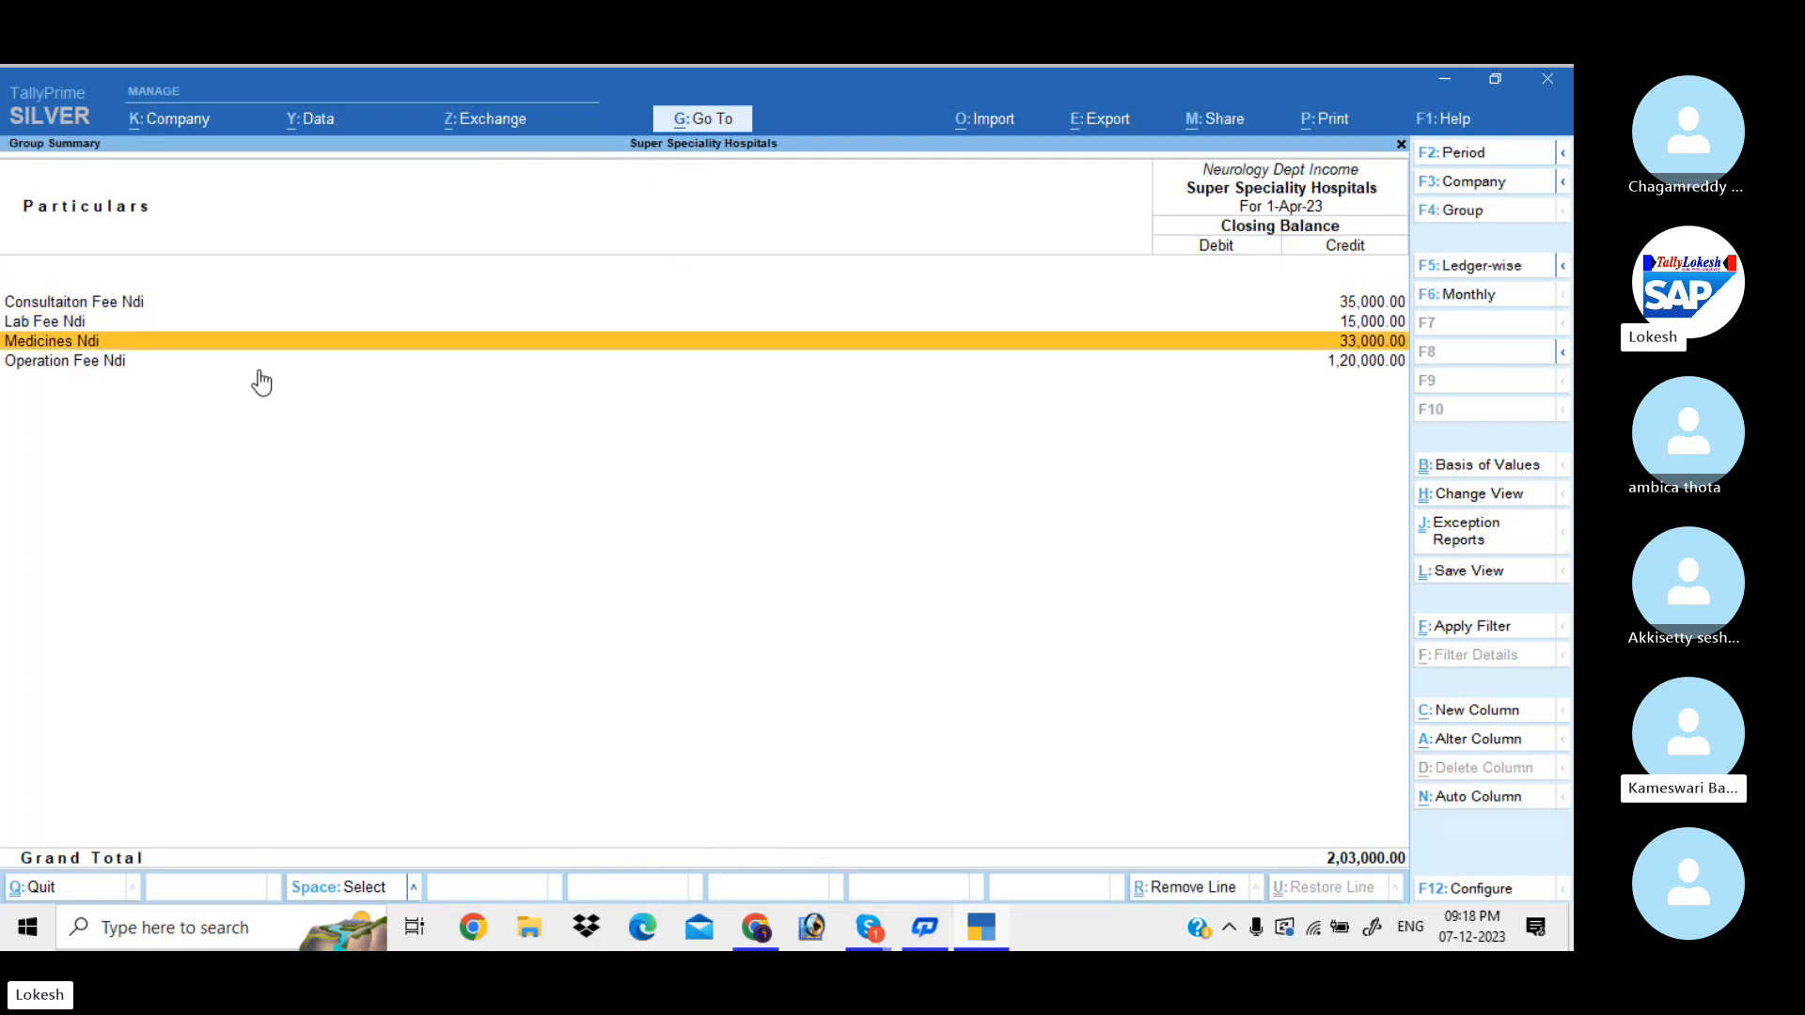
pyautogui.press('Down')
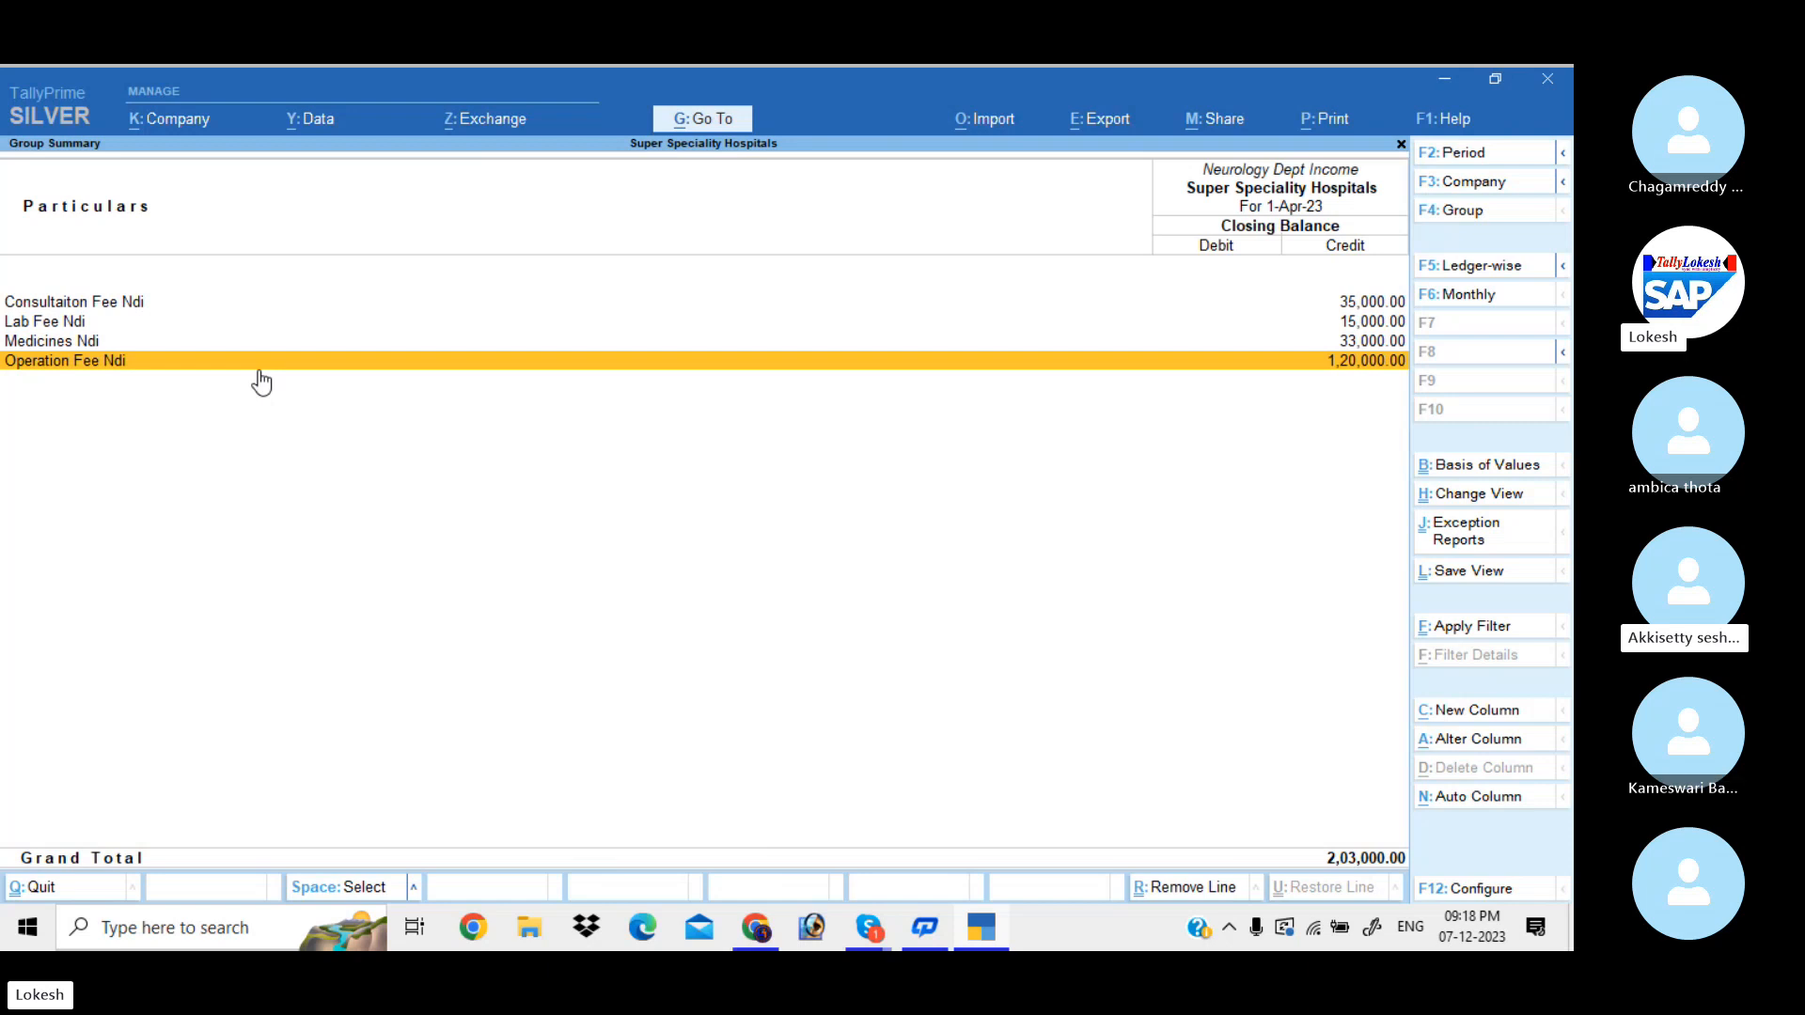
pyautogui.press('Escape')
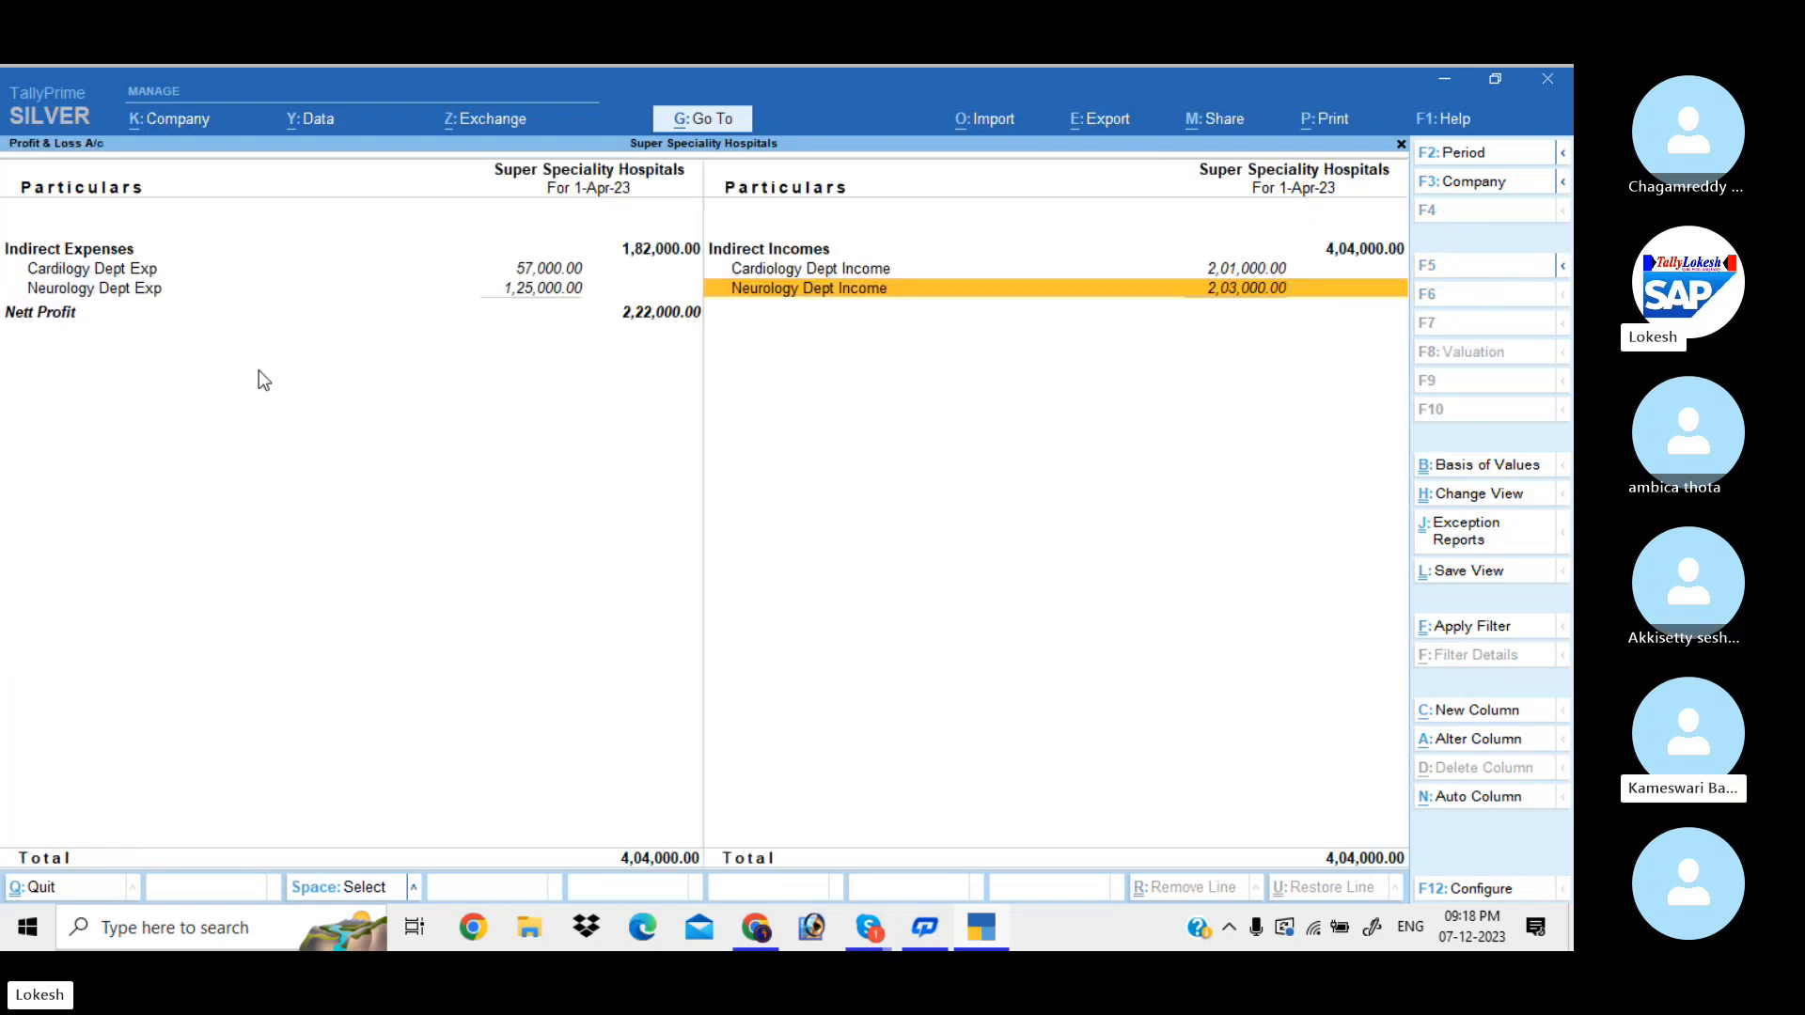
pyautogui.press('Left')
pyautogui.press('Down')
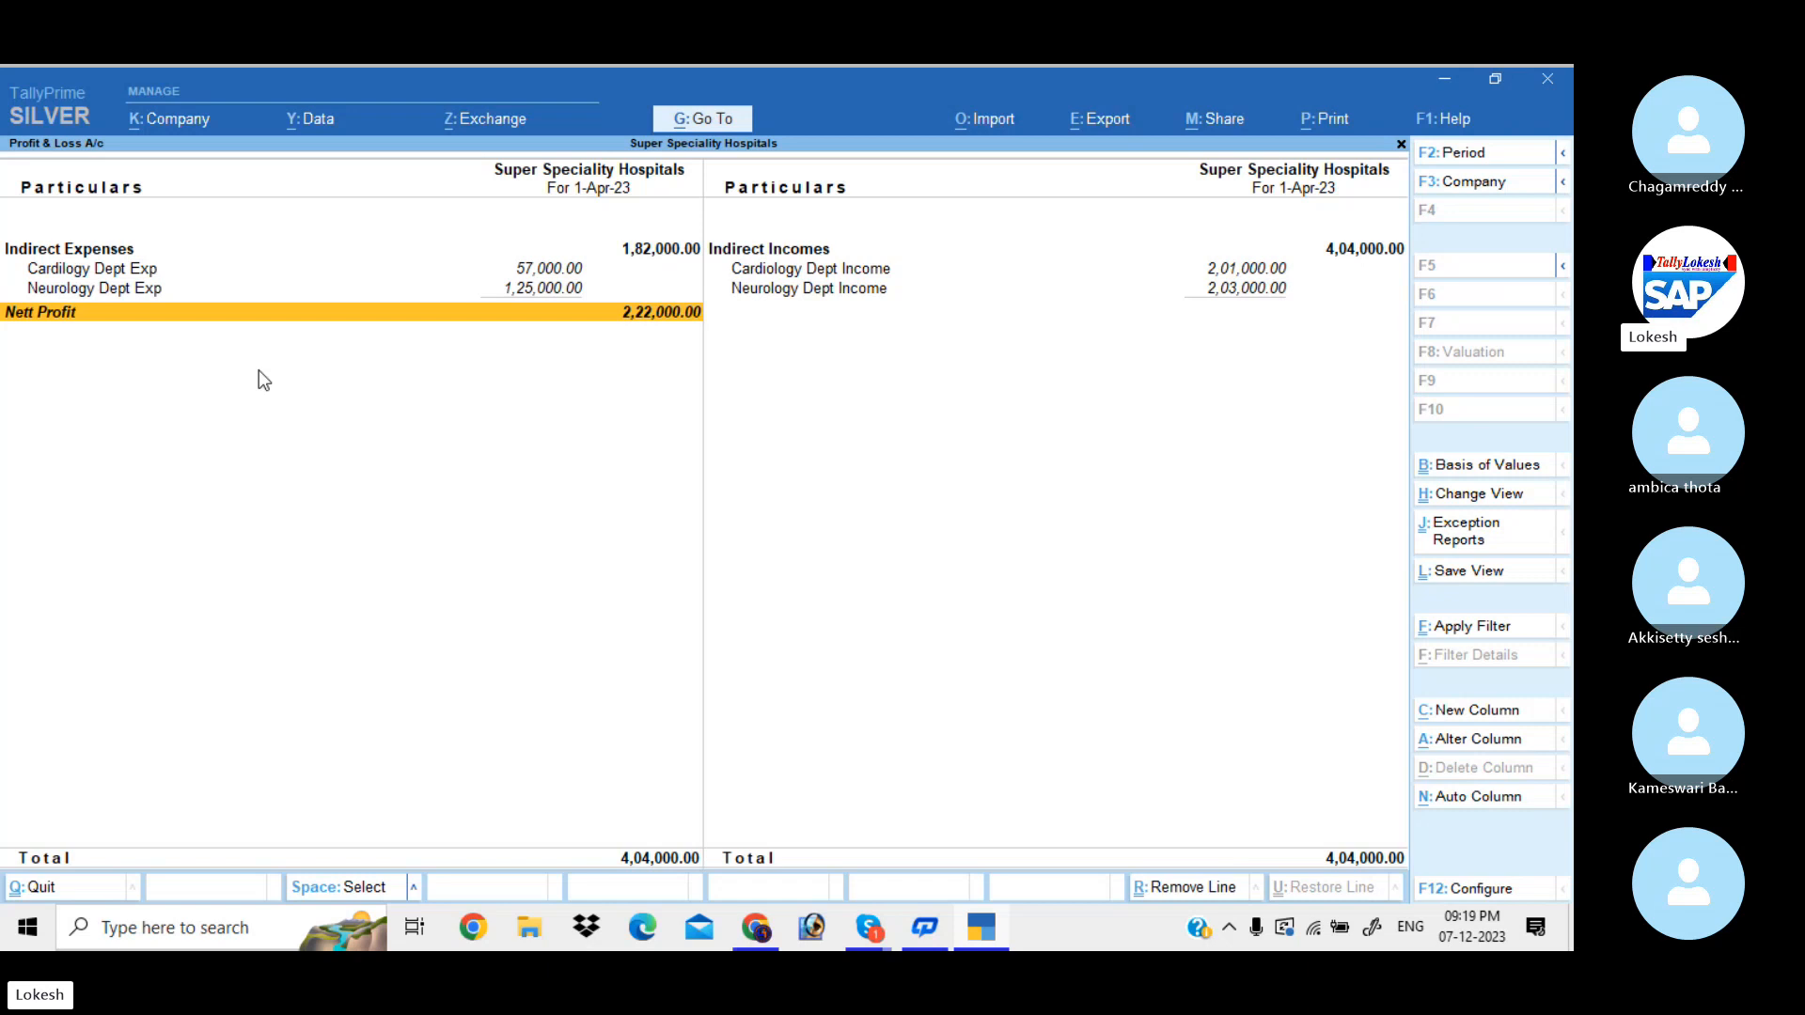
# Step: Close the Profit & Loss A/c and open the Day Book
pyautogui.press('Escape')
pyautogui.press('Up')
pyautogui.press('Up')
pyautogui.press('Up')
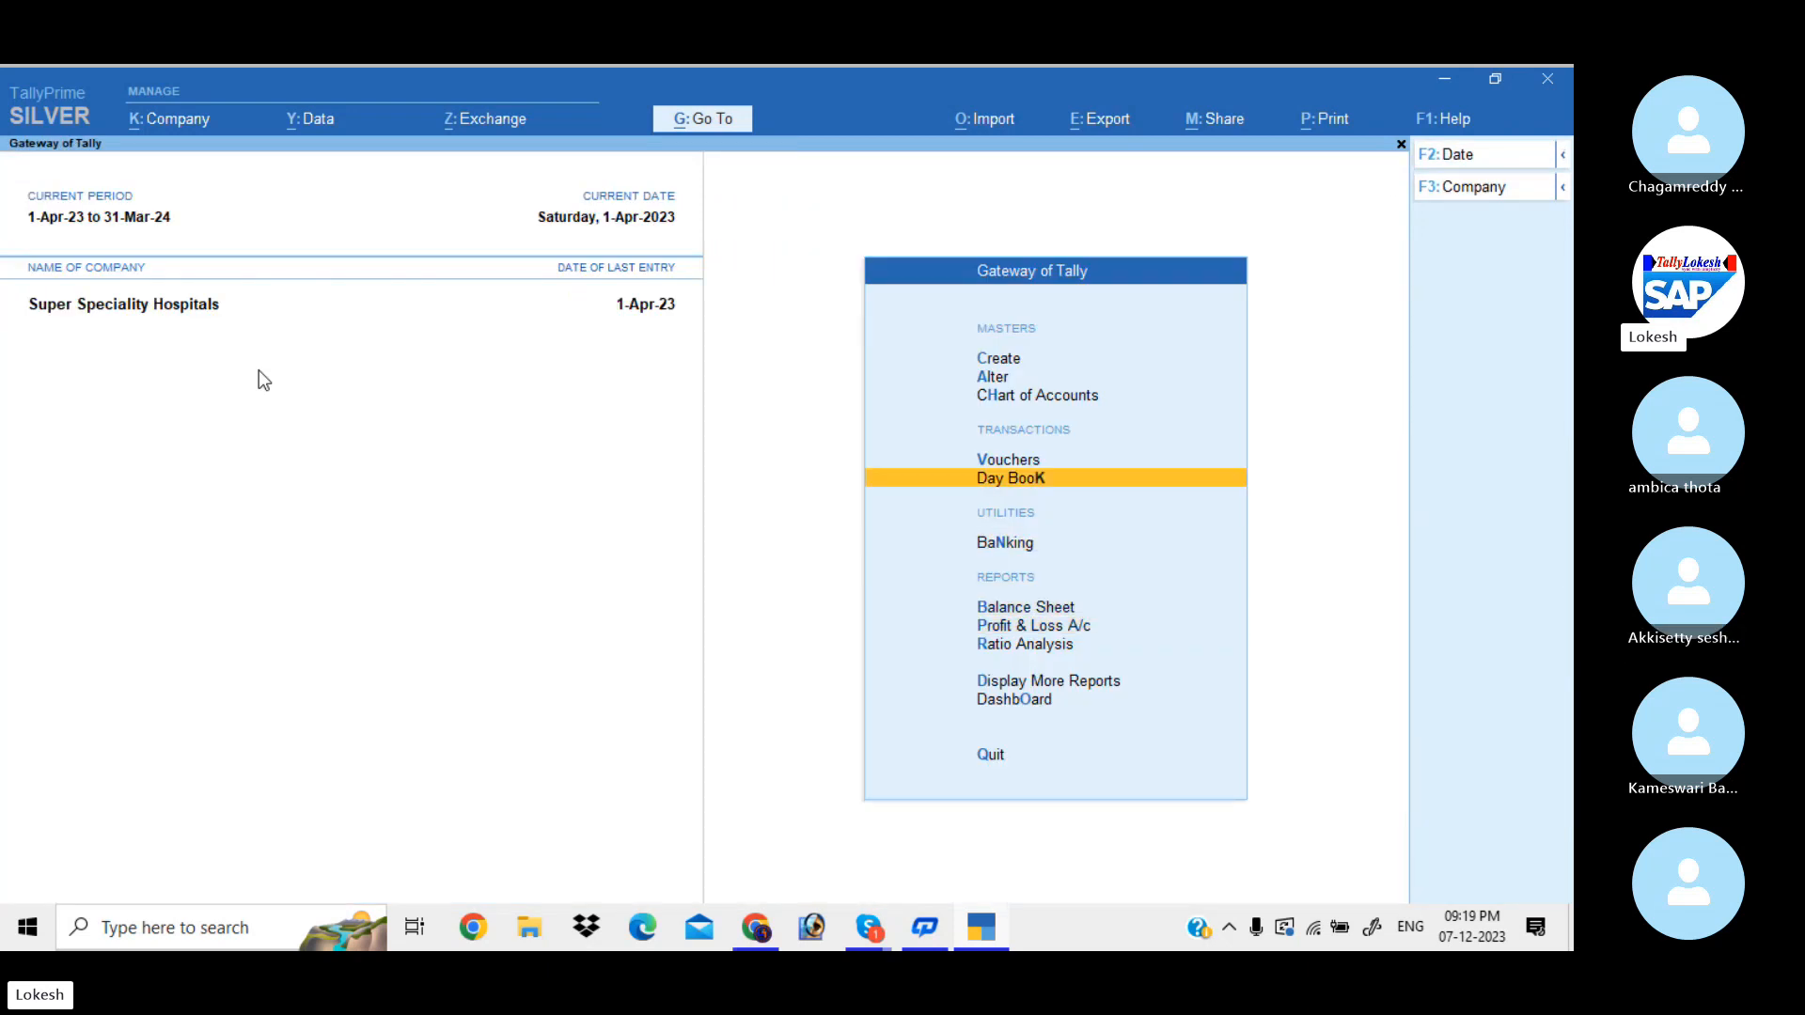
pyautogui.press('Return')
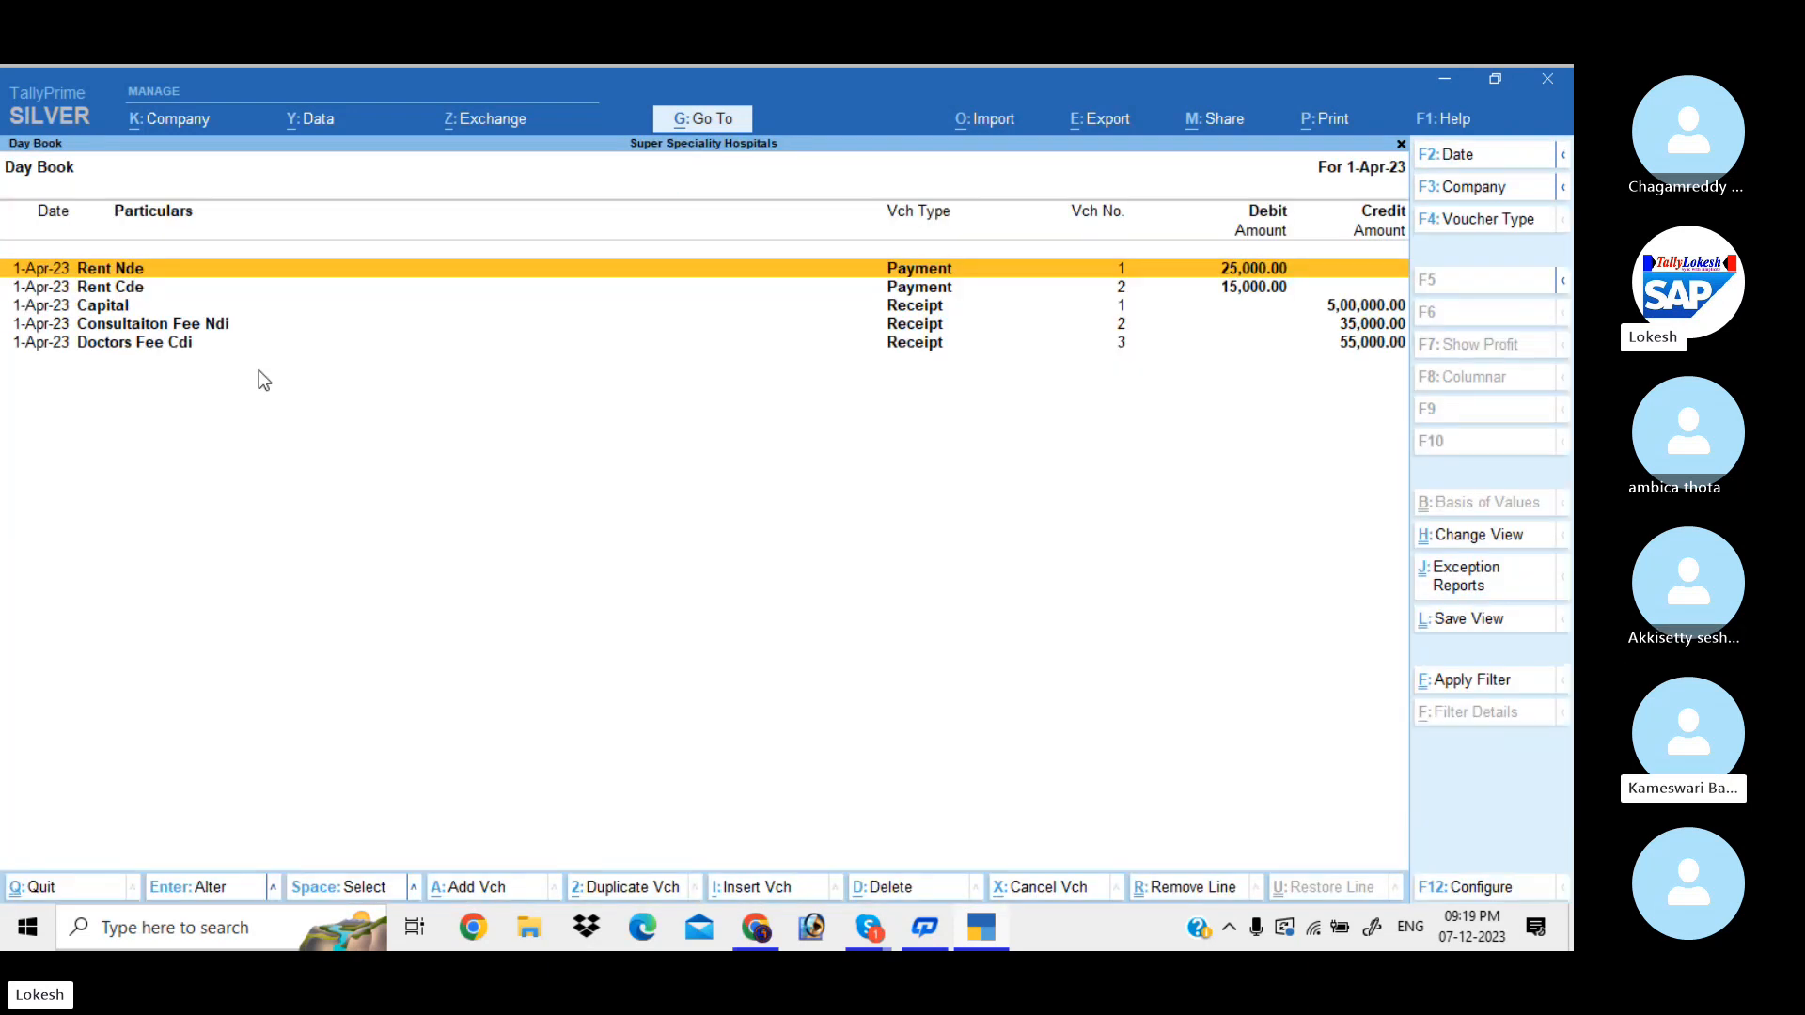
# Step: Inspect the Capital receipt voucher from the Day Book, quit it without changes, and return to the Gateway of Tally
pyautogui.press('Down')
pyautogui.press('Down')
pyautogui.press('Return')
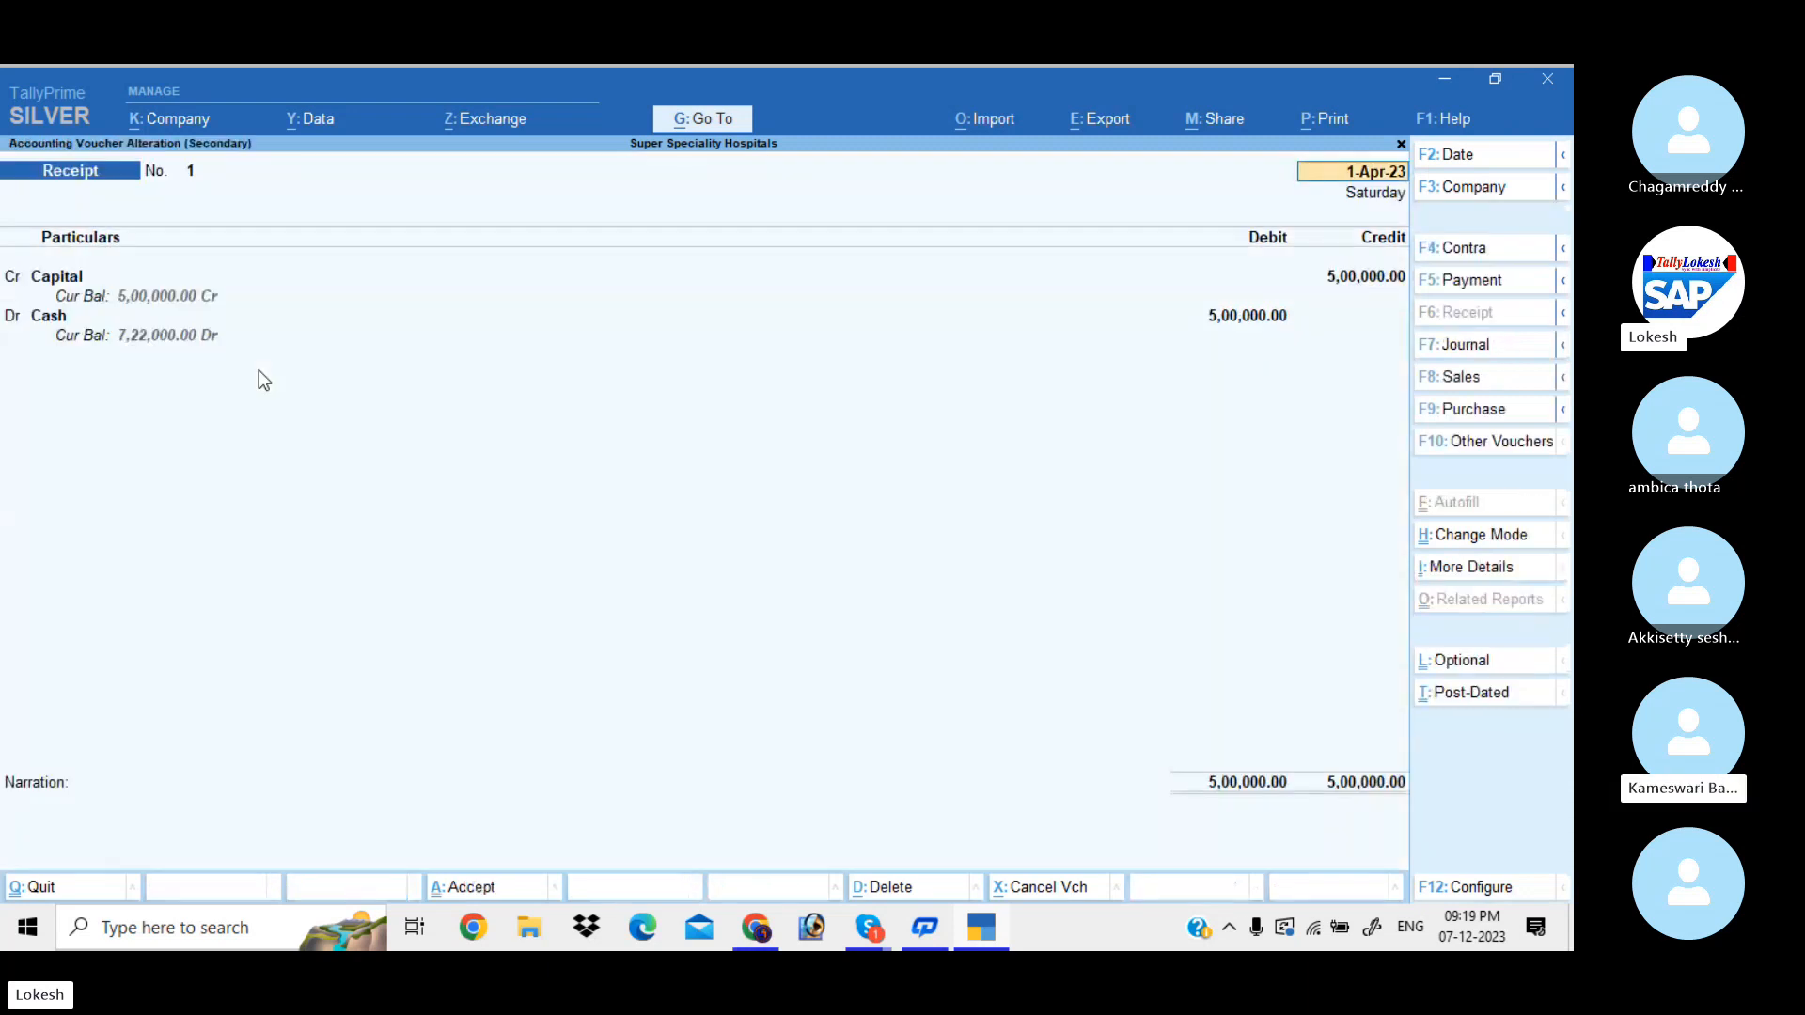
pyautogui.press('Return')
pyautogui.press('Return')
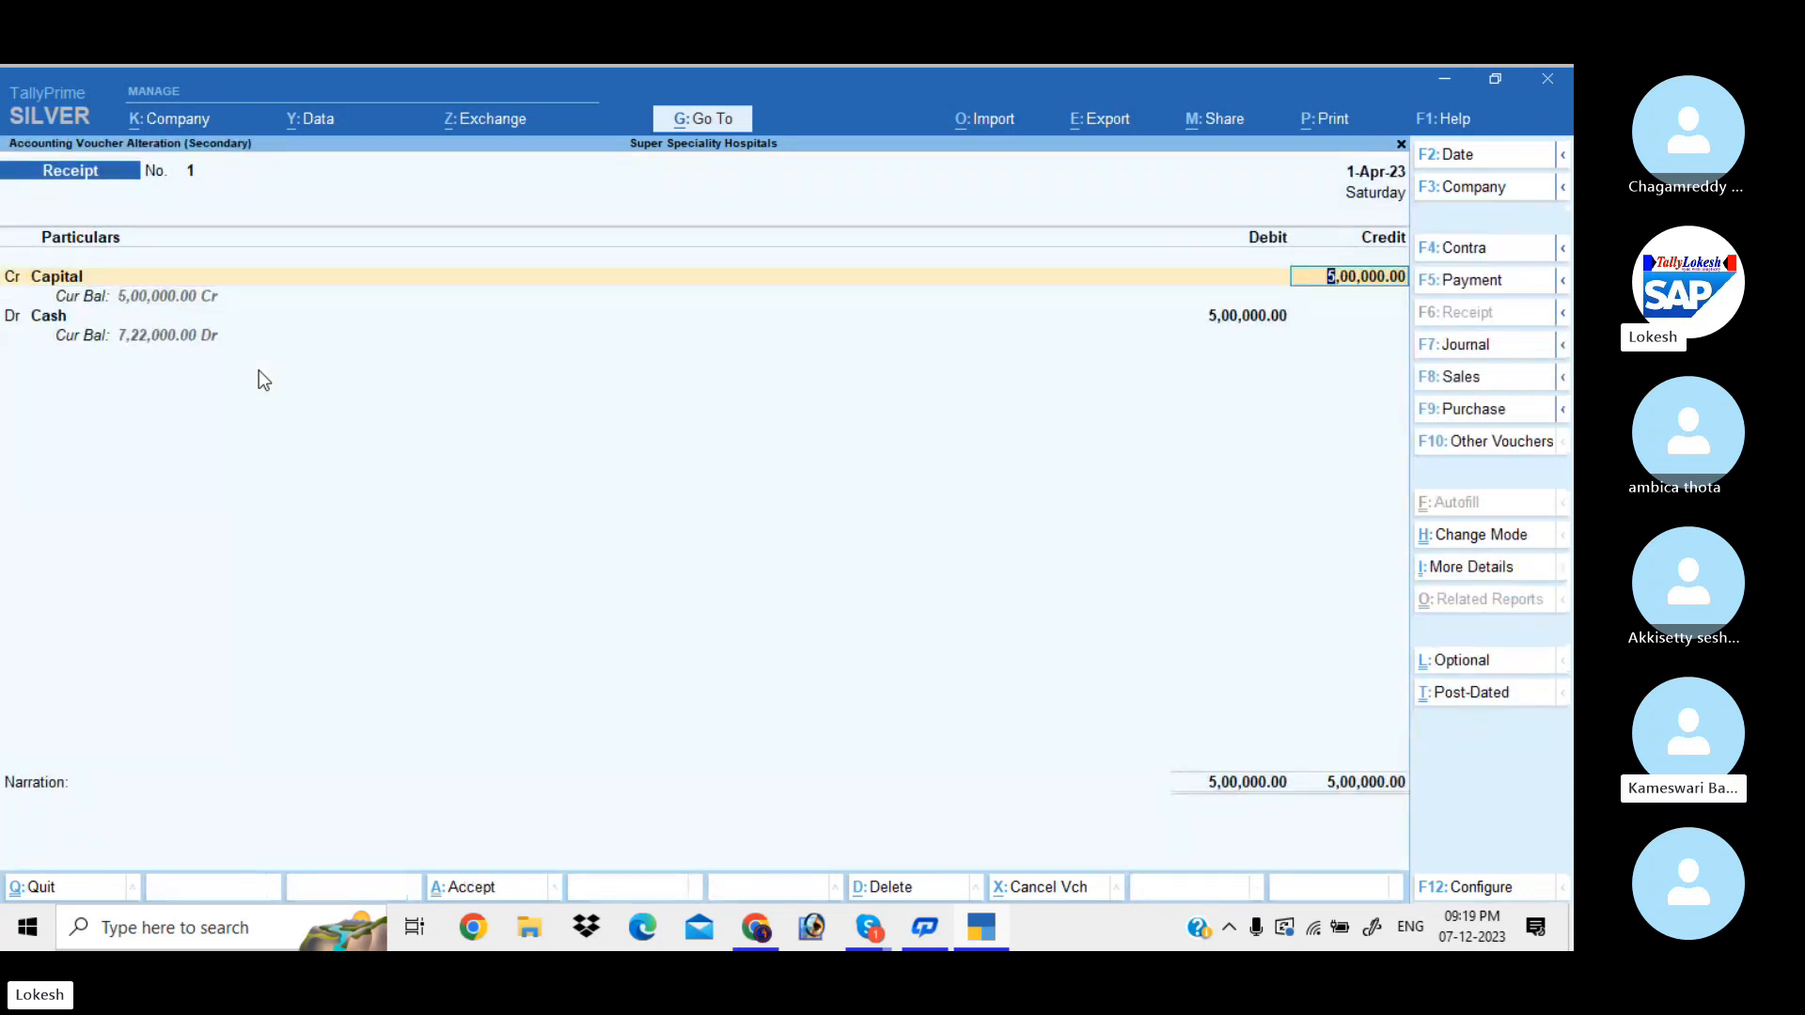
pyautogui.press('Escape')
pyautogui.press('Escape')
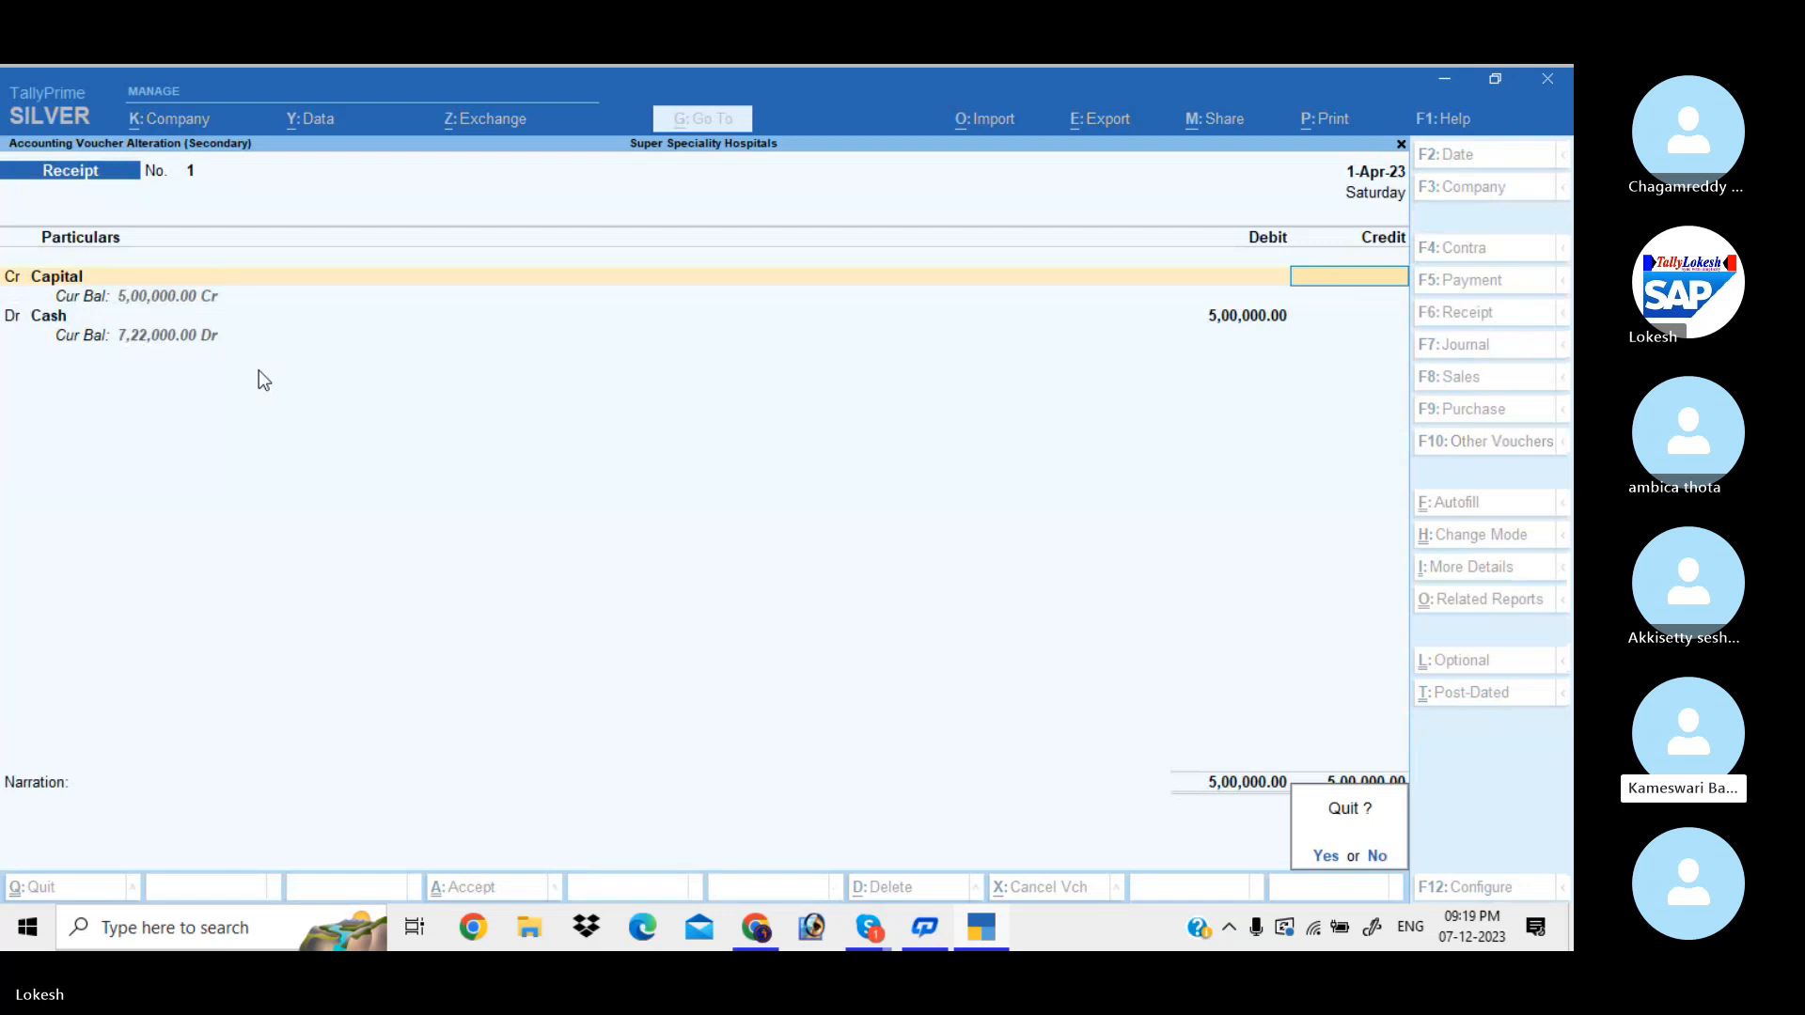
pyautogui.press('y')
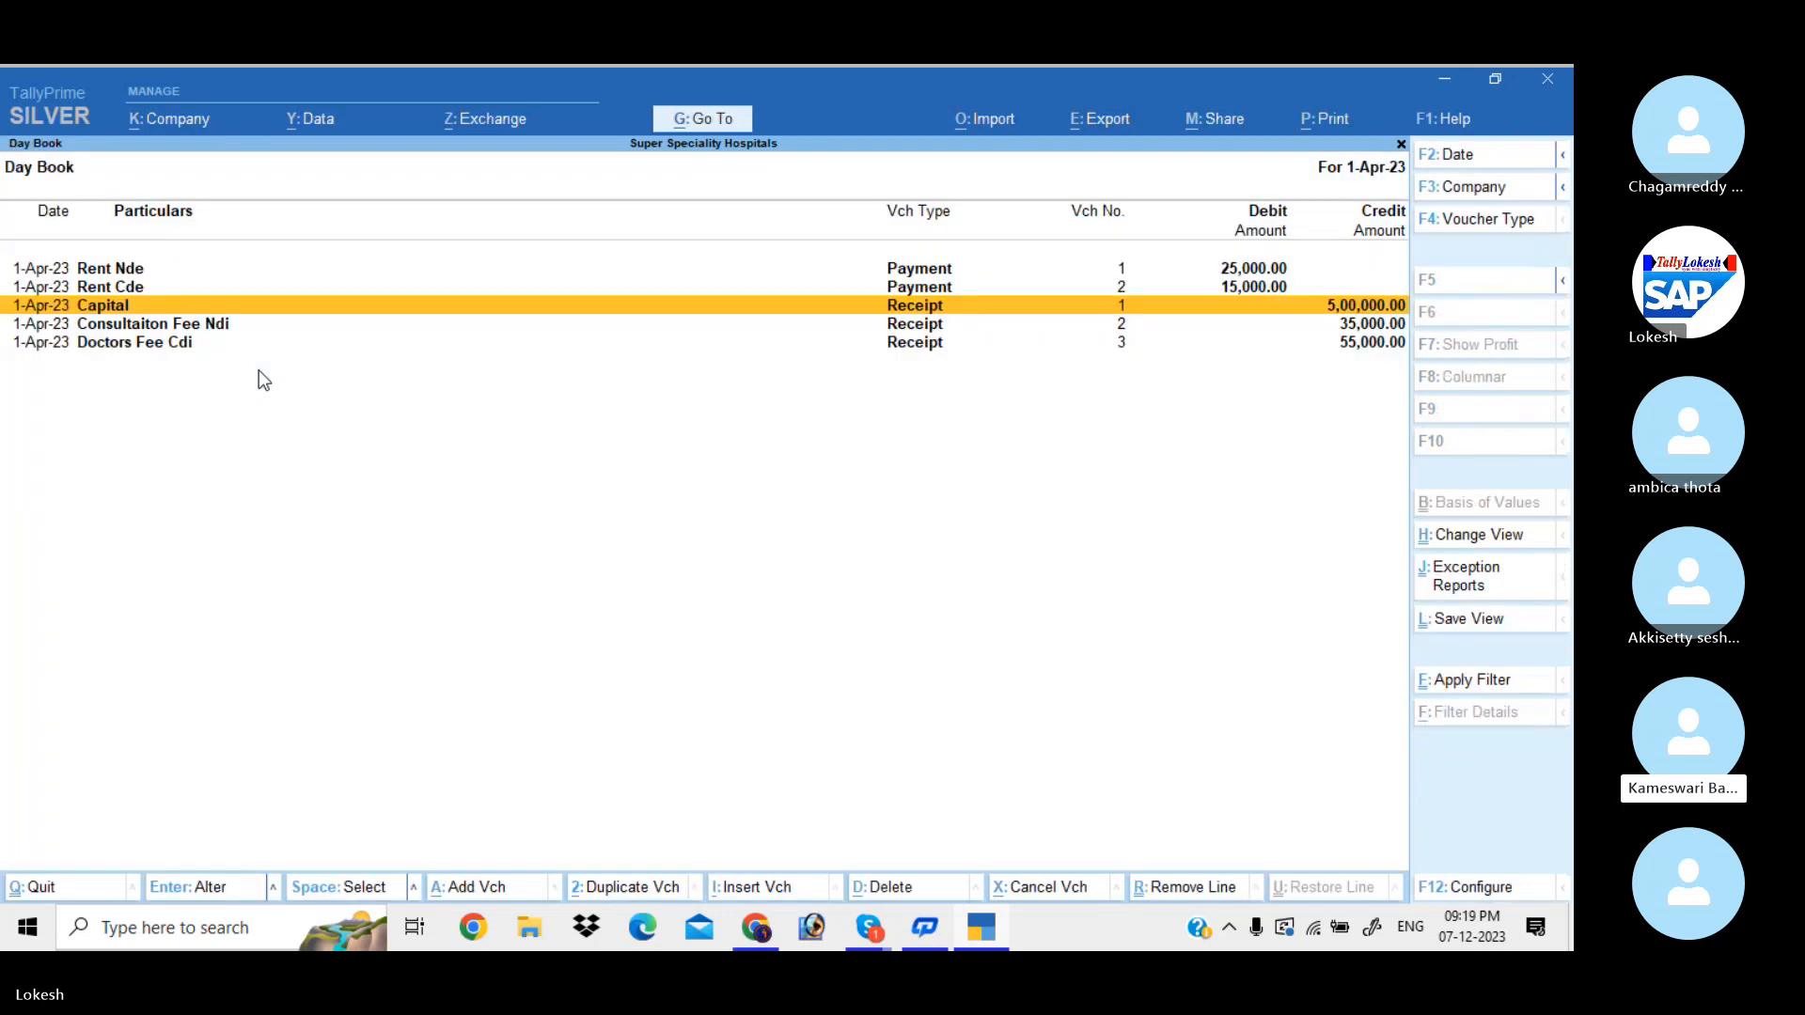
pyautogui.press('Escape')
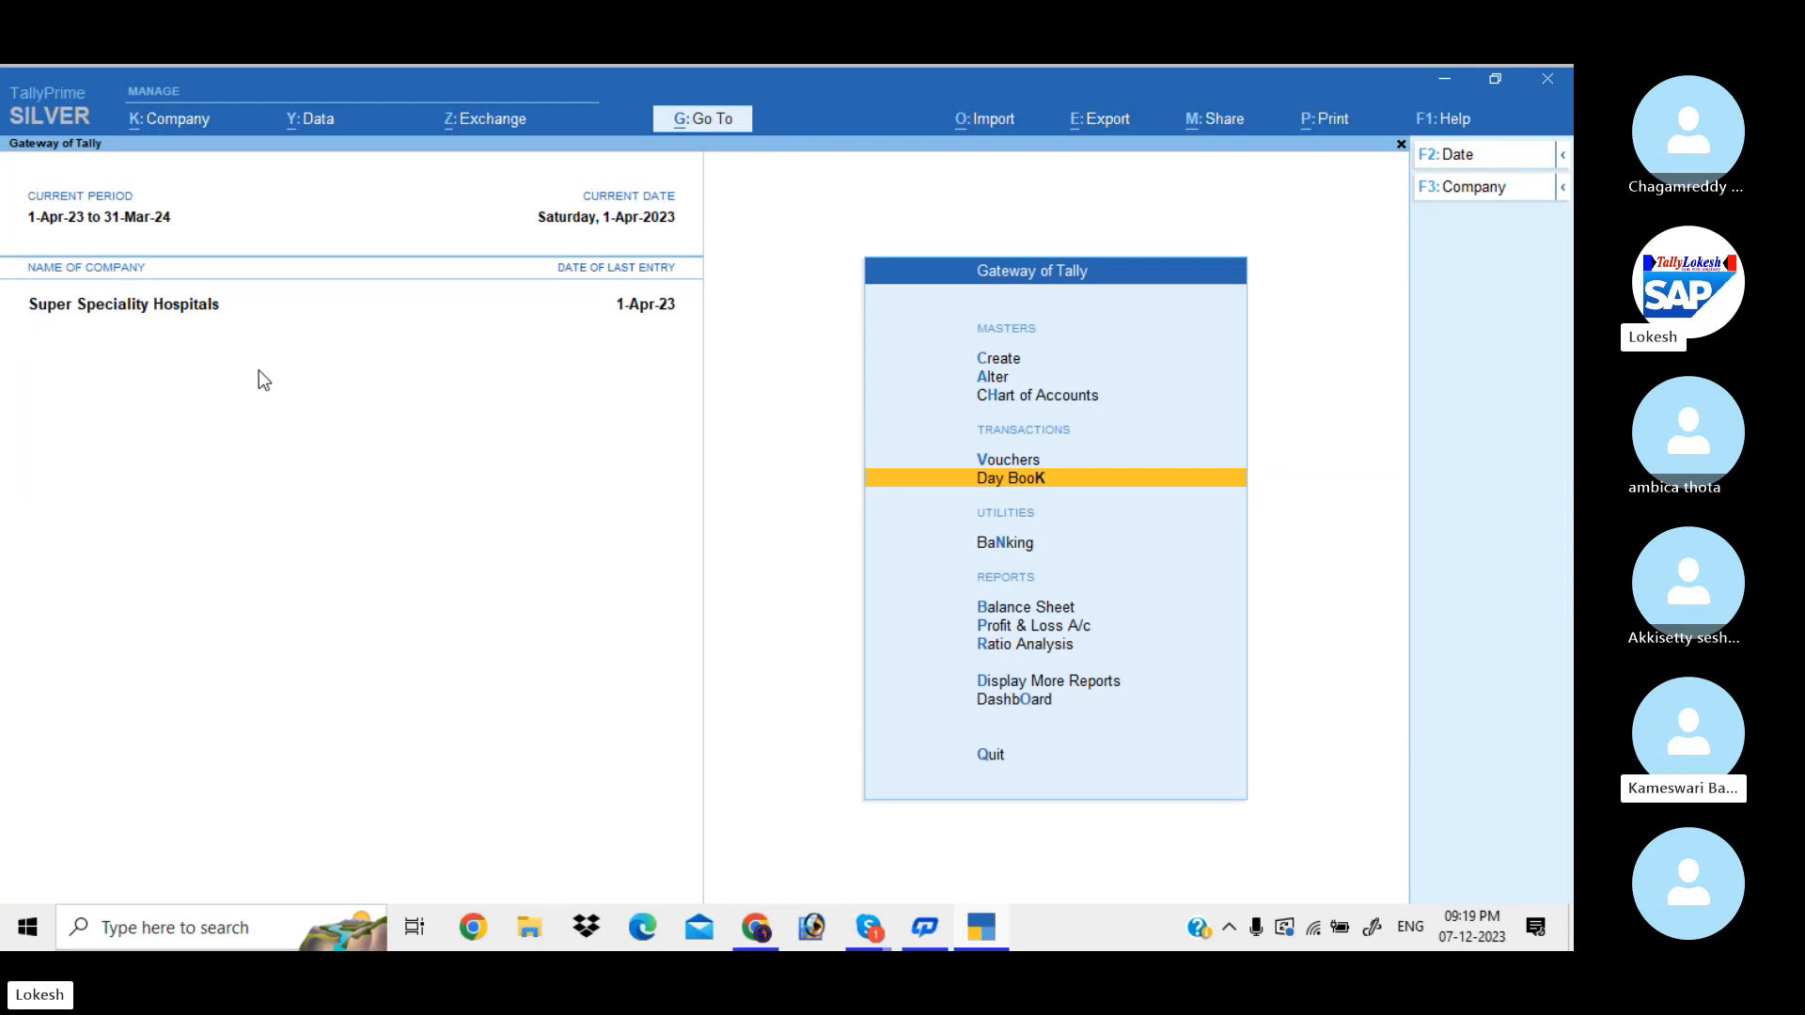
# Step: Create a group named College Expenses under Indirect Expenses, keeping the other options at their defaults
pyautogui.press('Up')
pyautogui.press('Up')
pyautogui.press('Up')
pyautogui.press('Up')
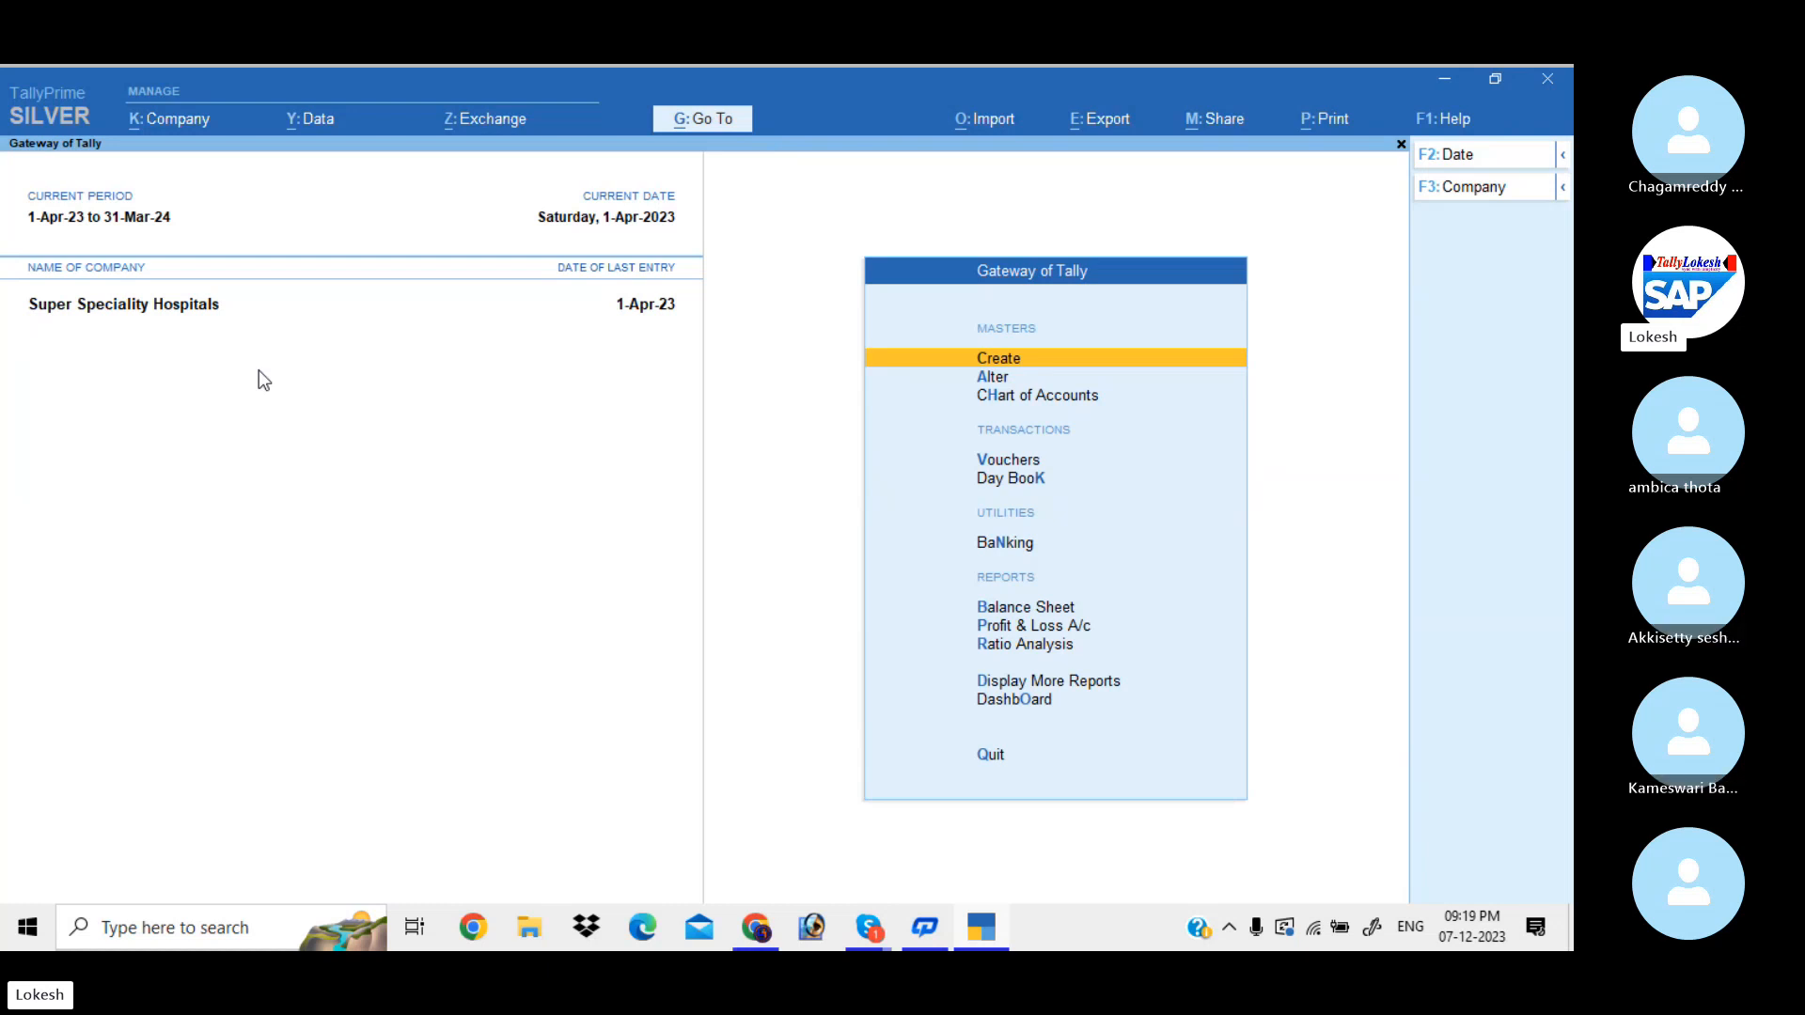
pyautogui.press('Return')
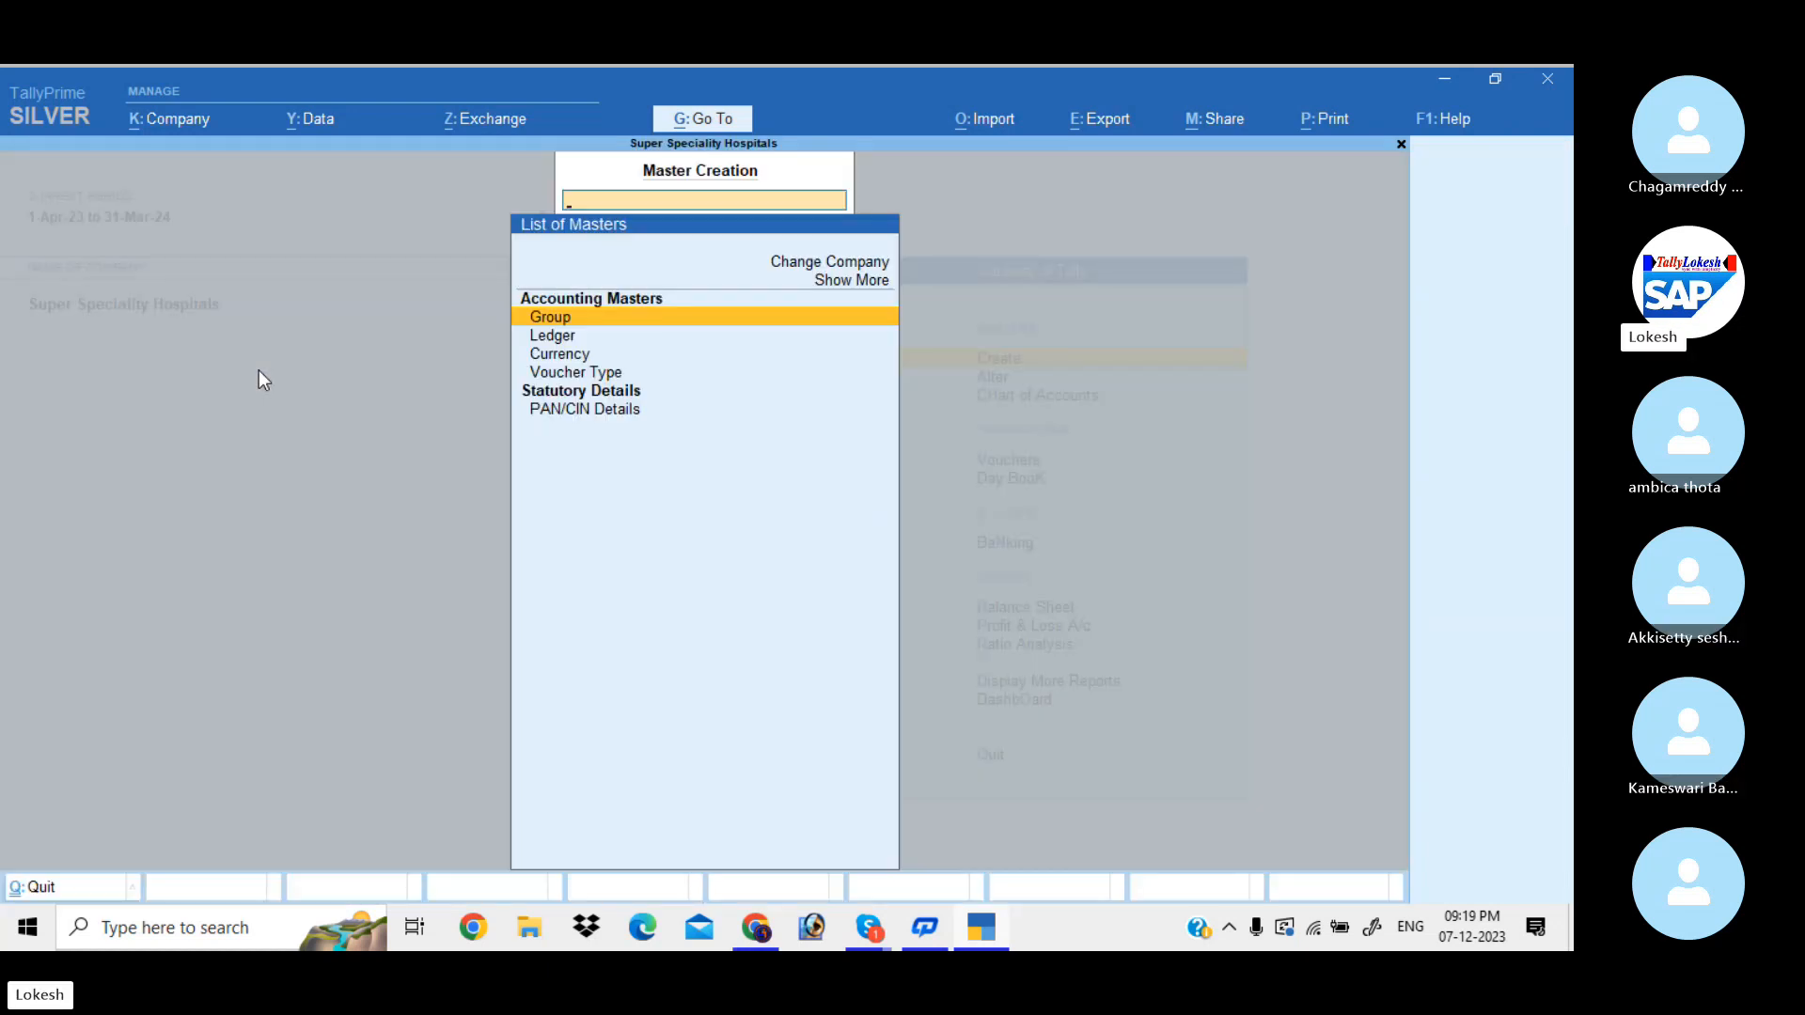
pyautogui.press('Return')
pyautogui.write('Co')
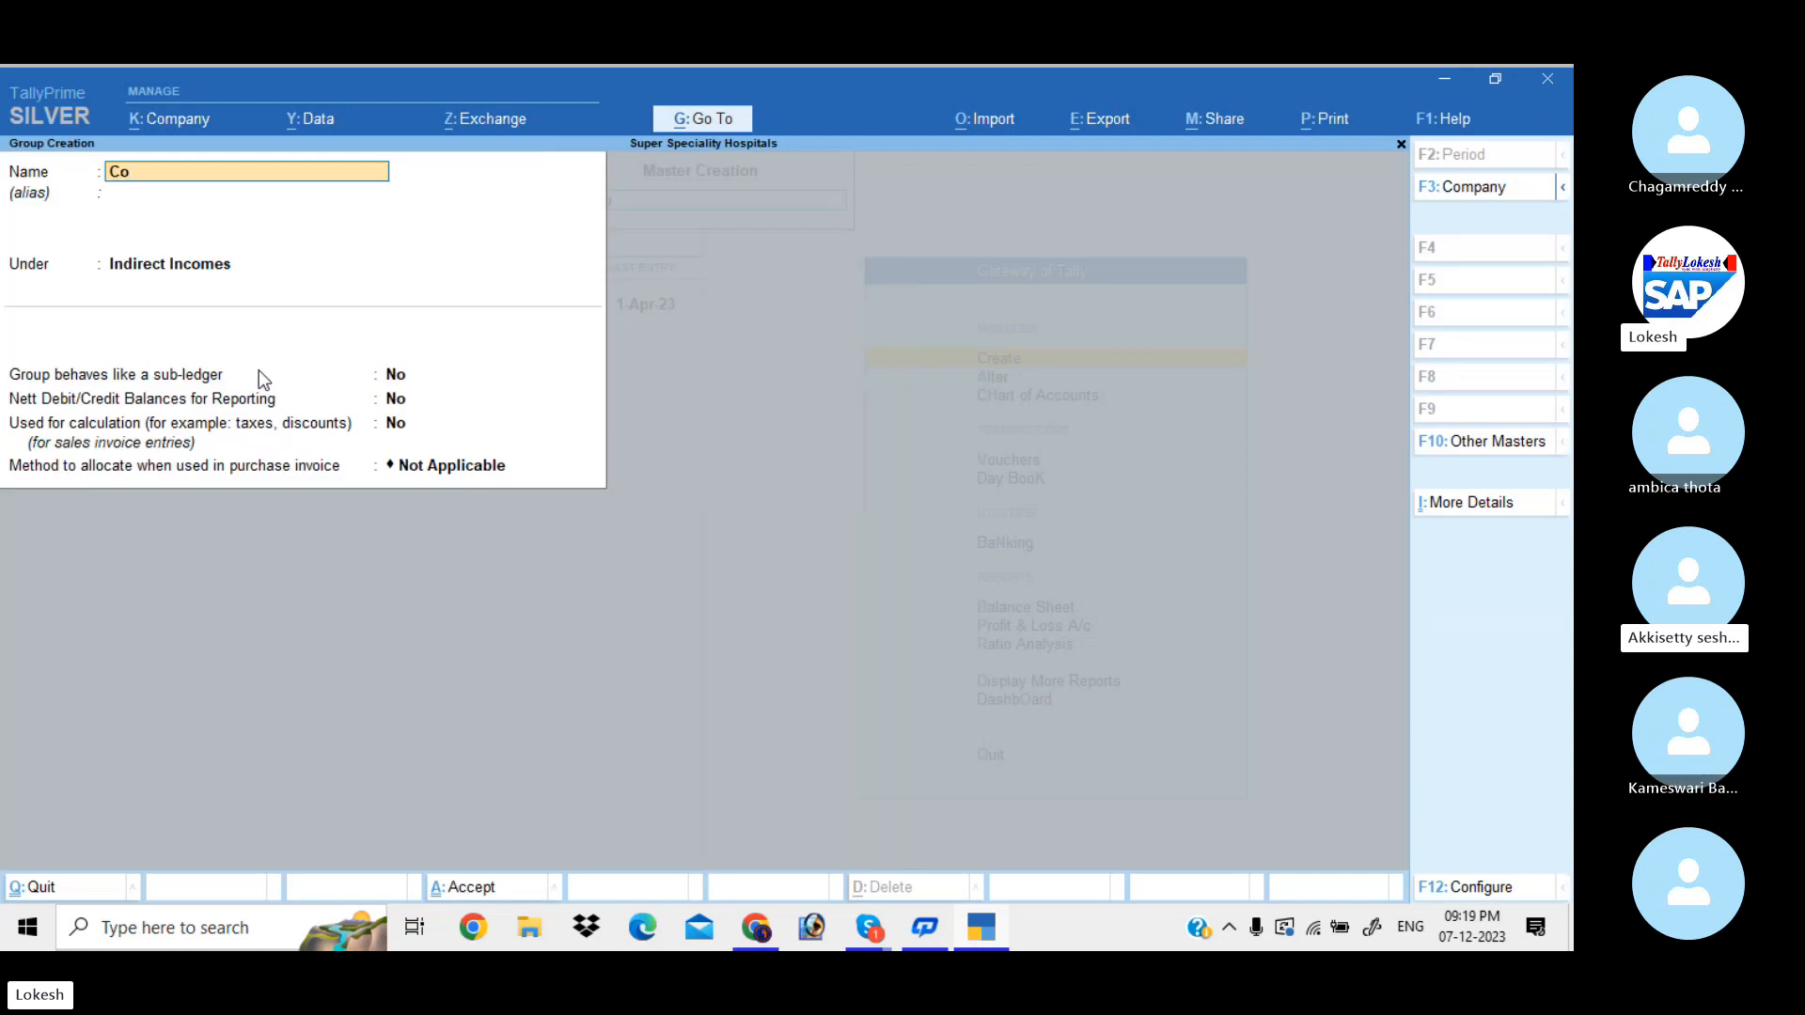
pyautogui.write('llege')
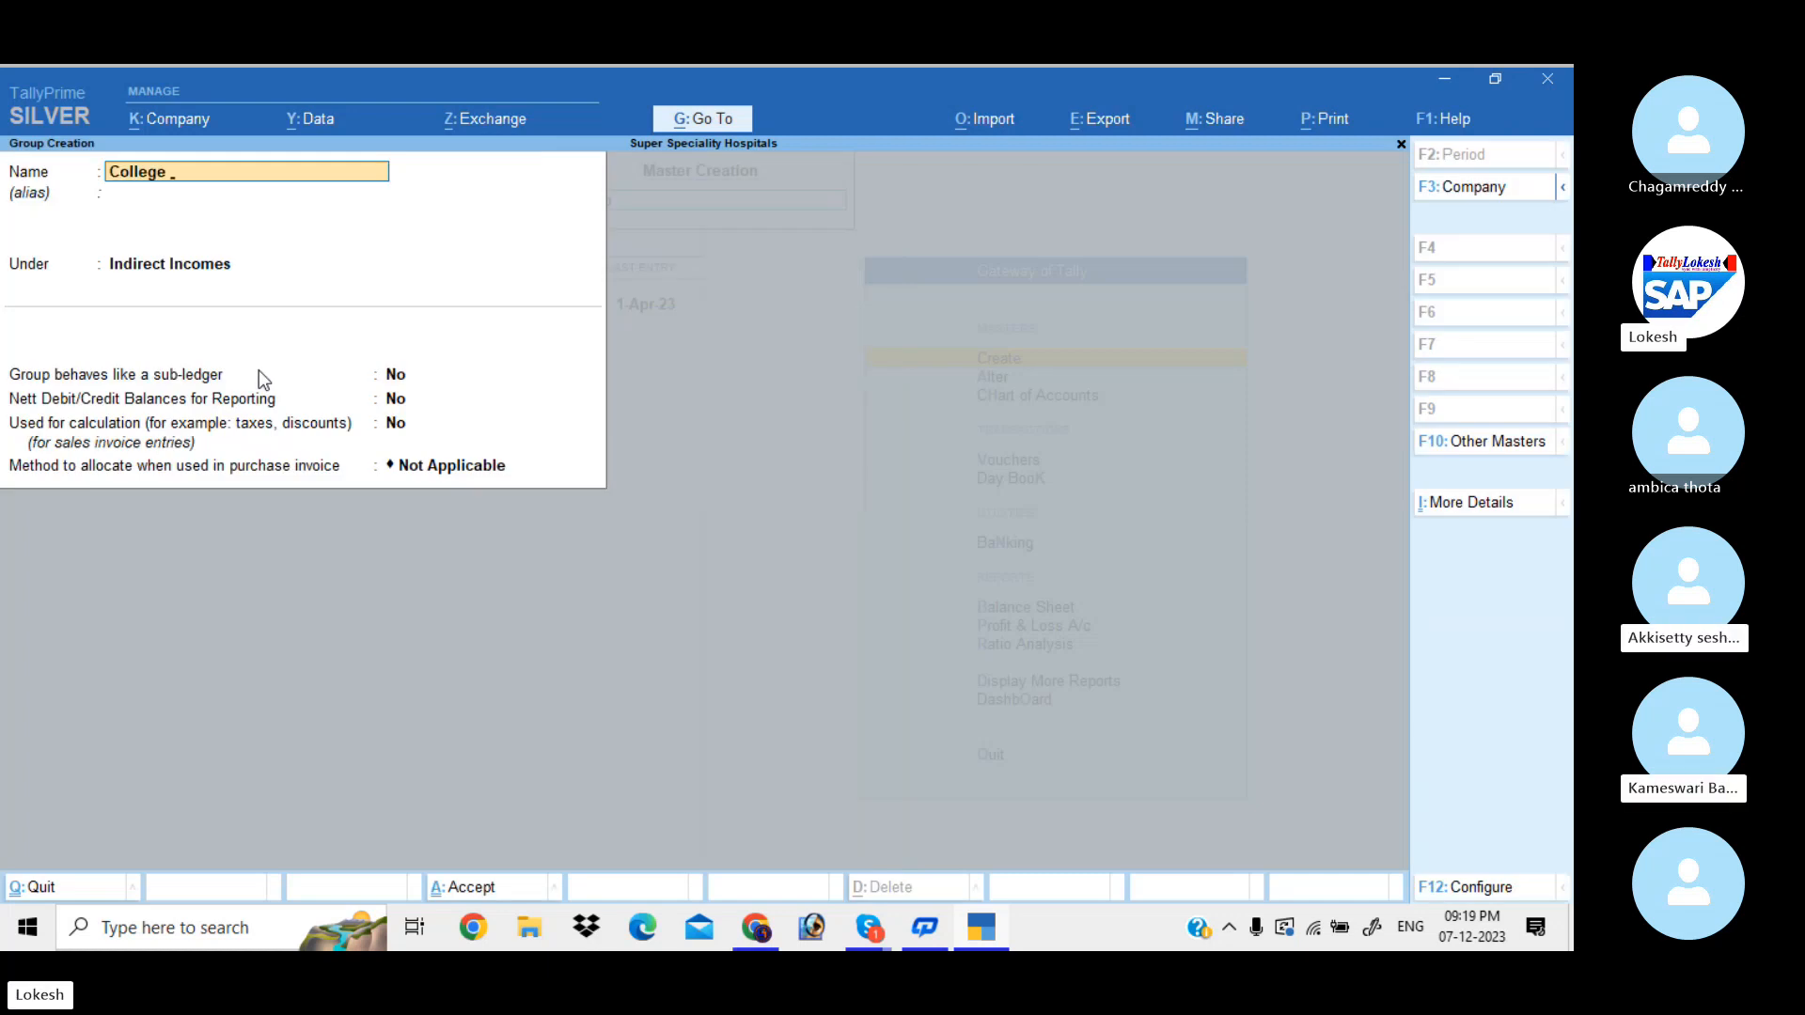
pyautogui.write(' Expenses')
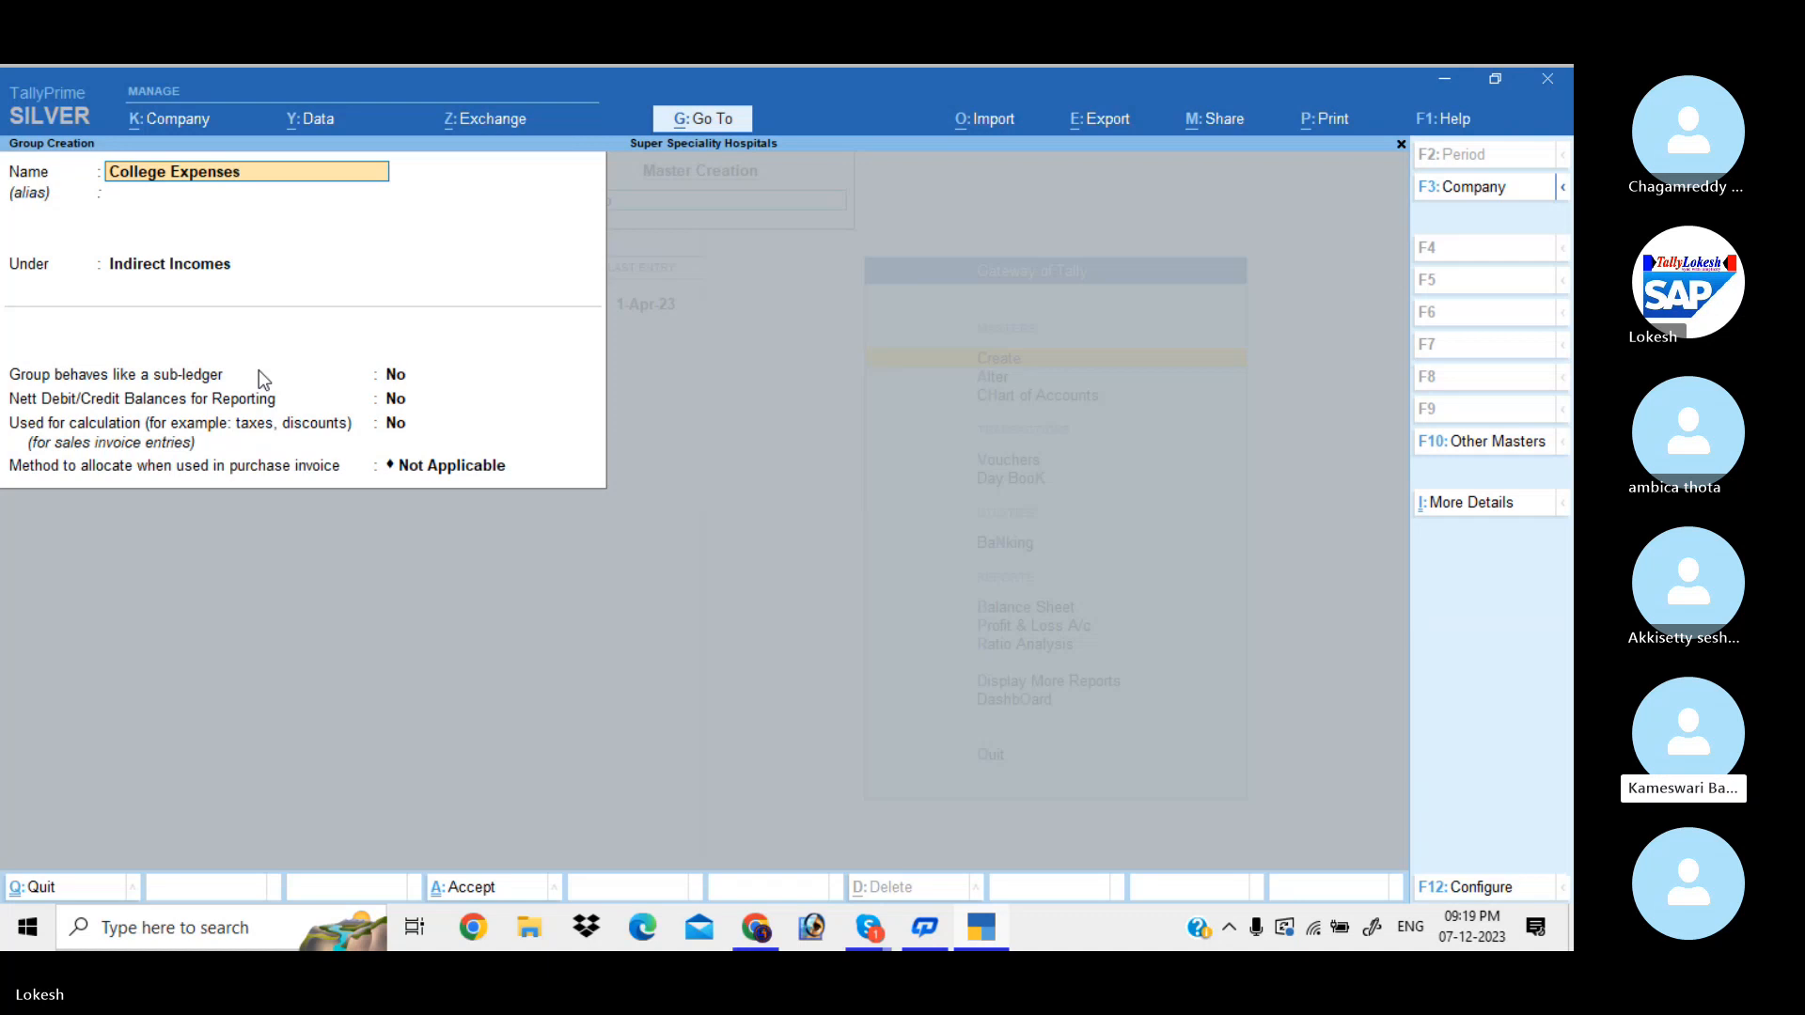
pyautogui.press('Return')
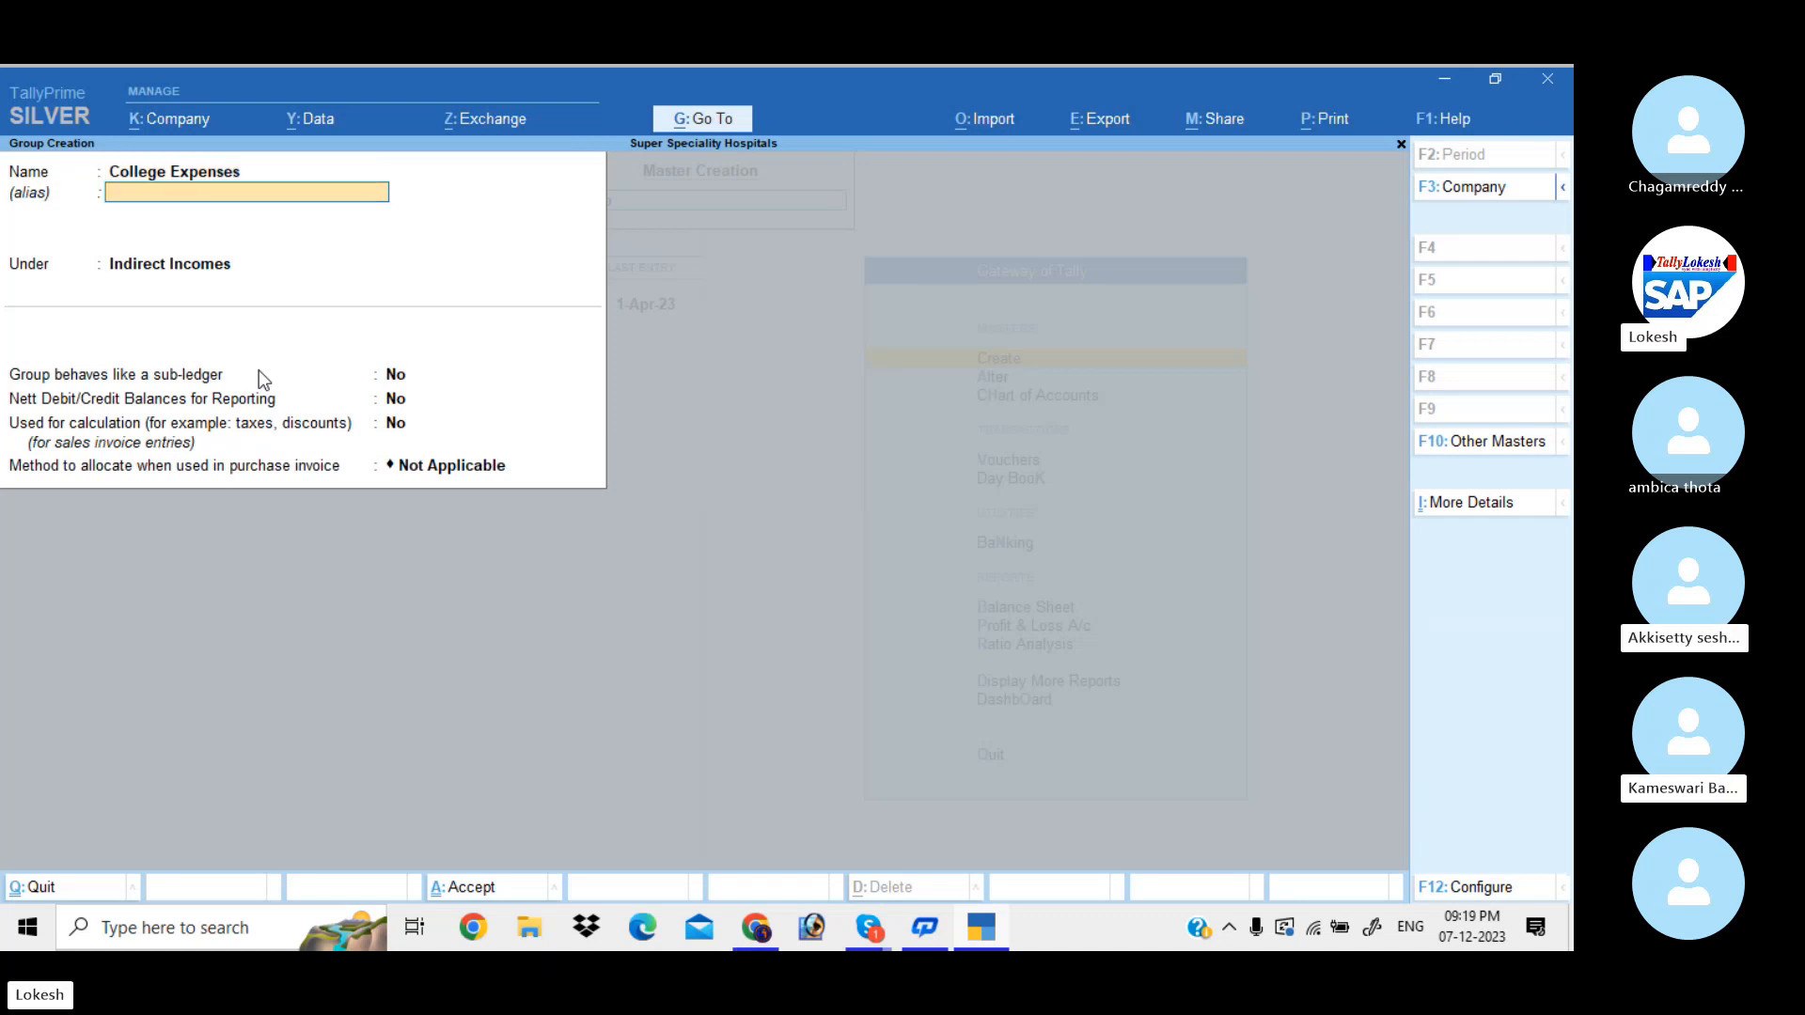
pyautogui.press('Return')
pyautogui.press('Up')
pyautogui.press('Return')
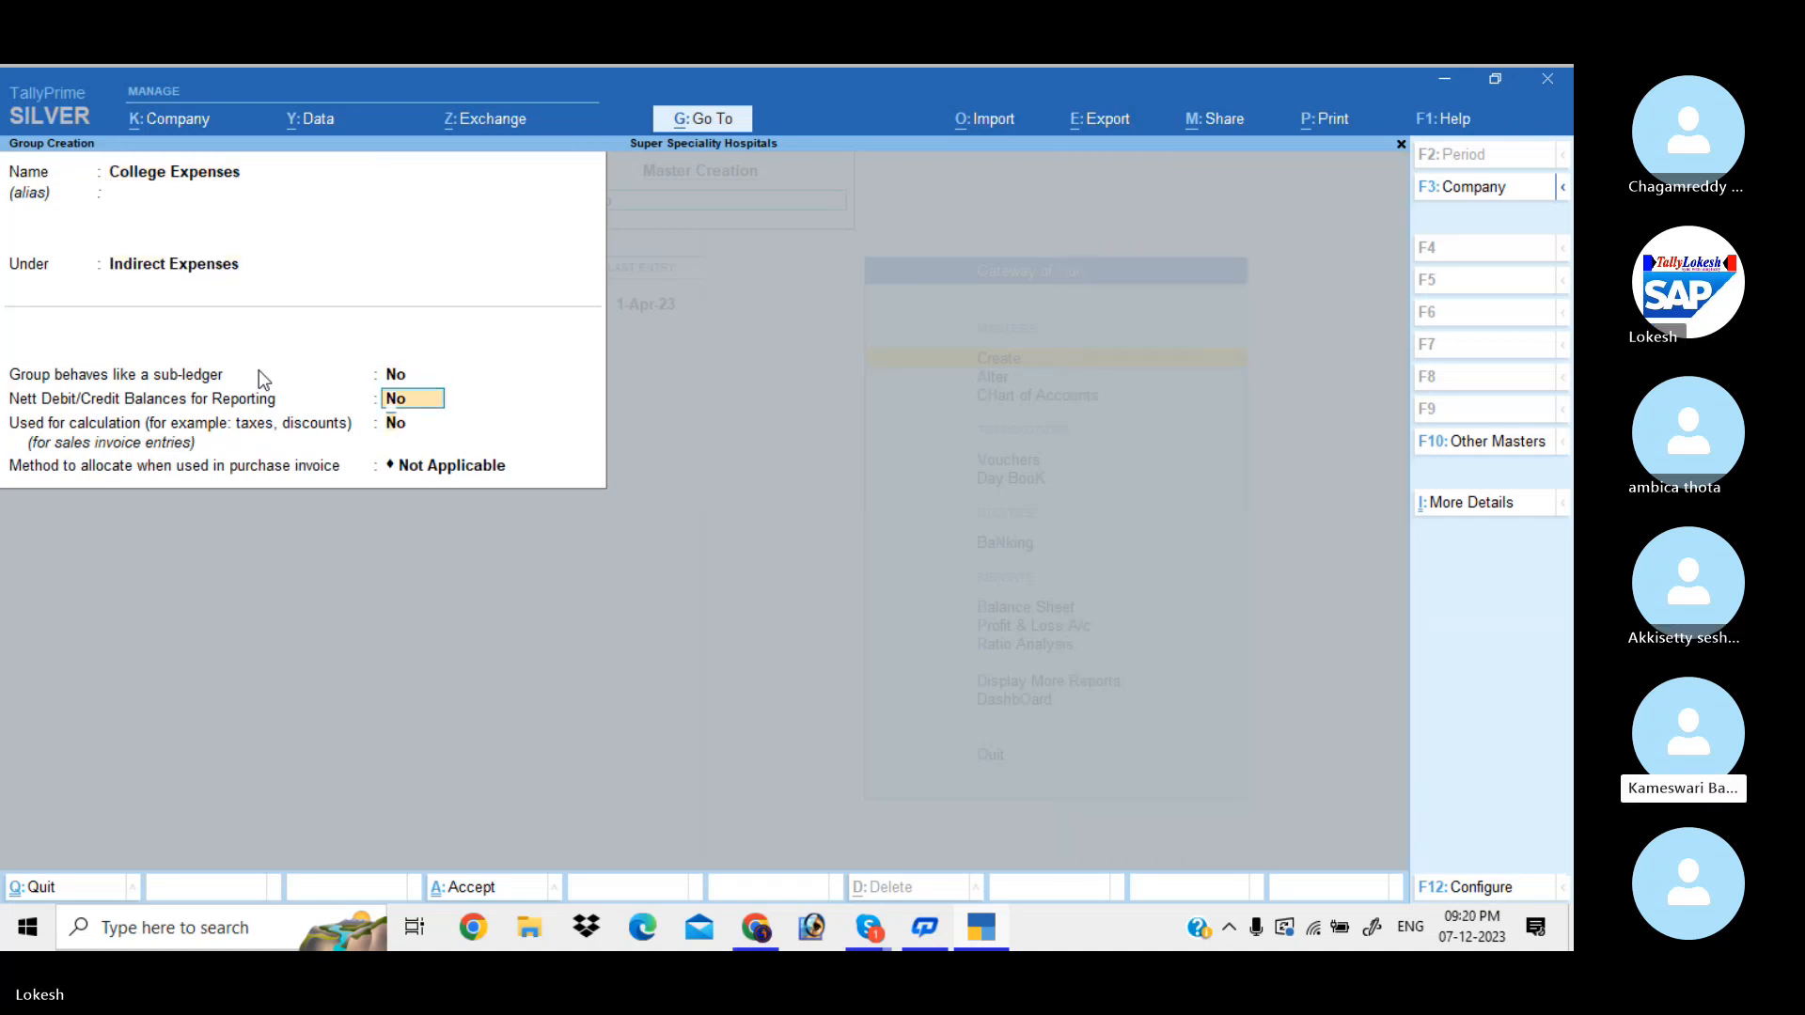
pyautogui.press('Return')
pyautogui.press('Return')
pyautogui.press('Return')
pyautogui.press('Return')
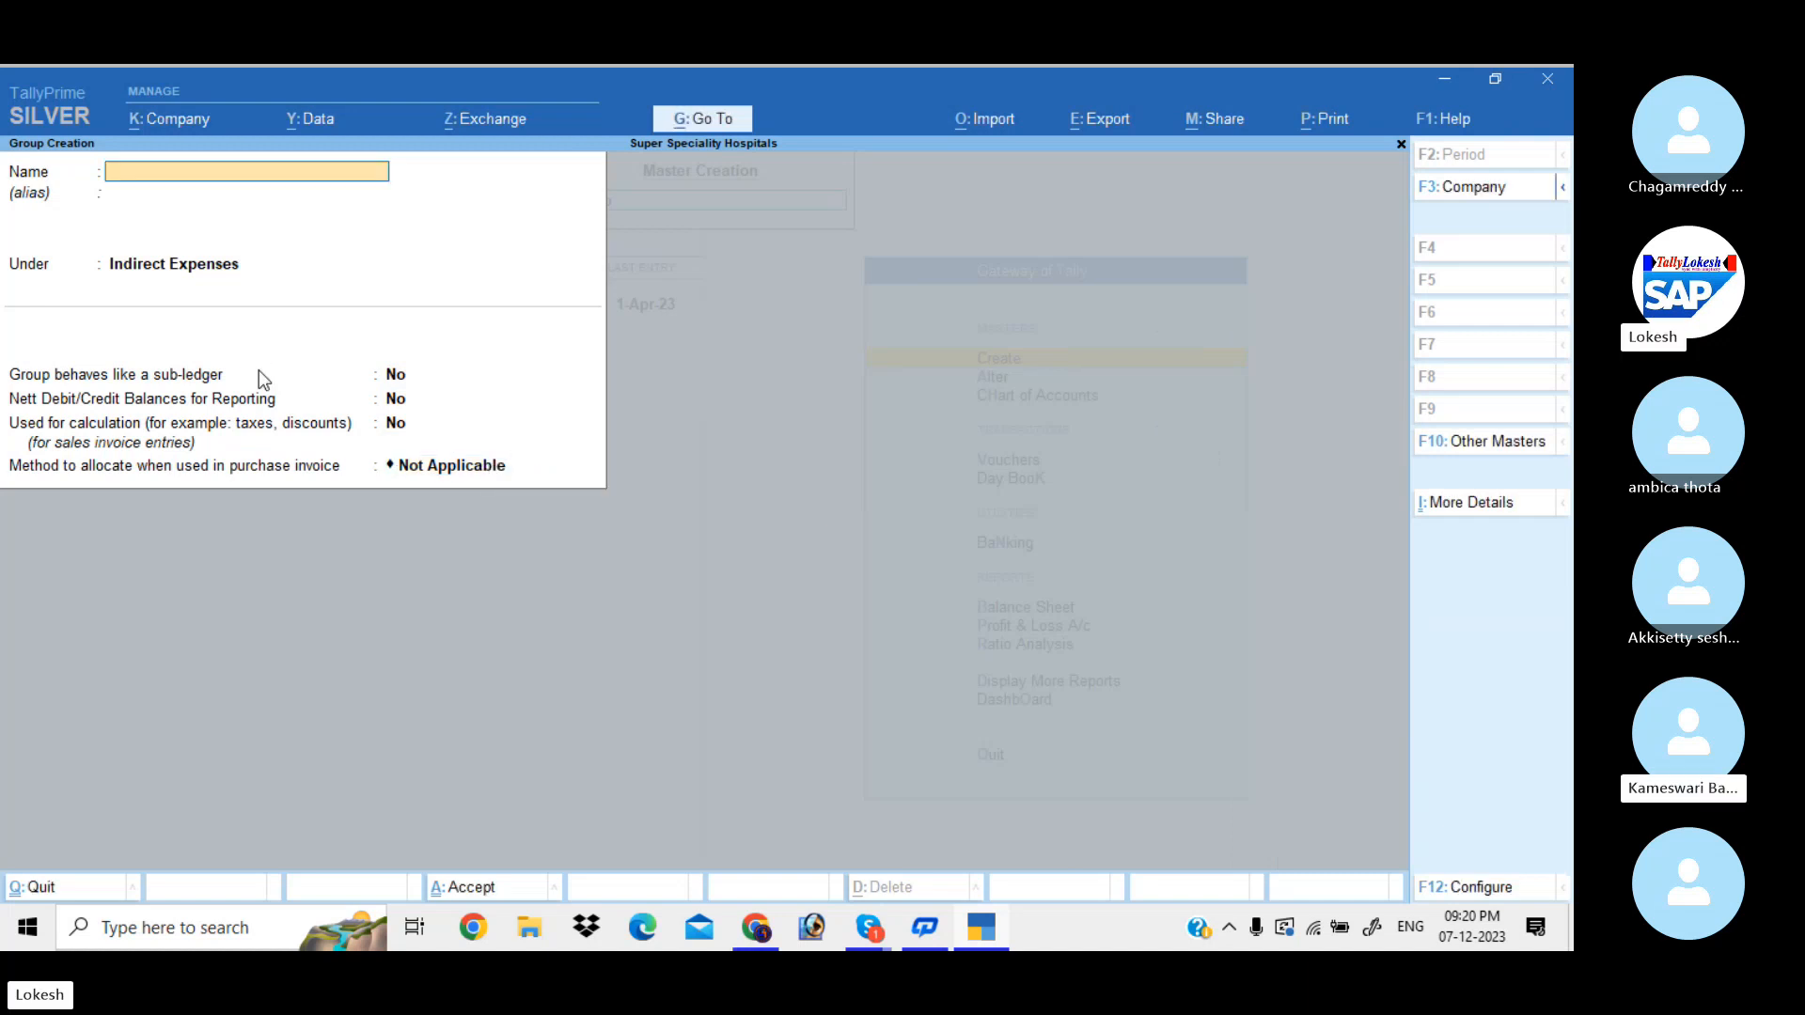
# Step: Create a group named College Incomes under Indirect Incomes, keeping the other options at their defaults
pyautogui.write('College Incomes')
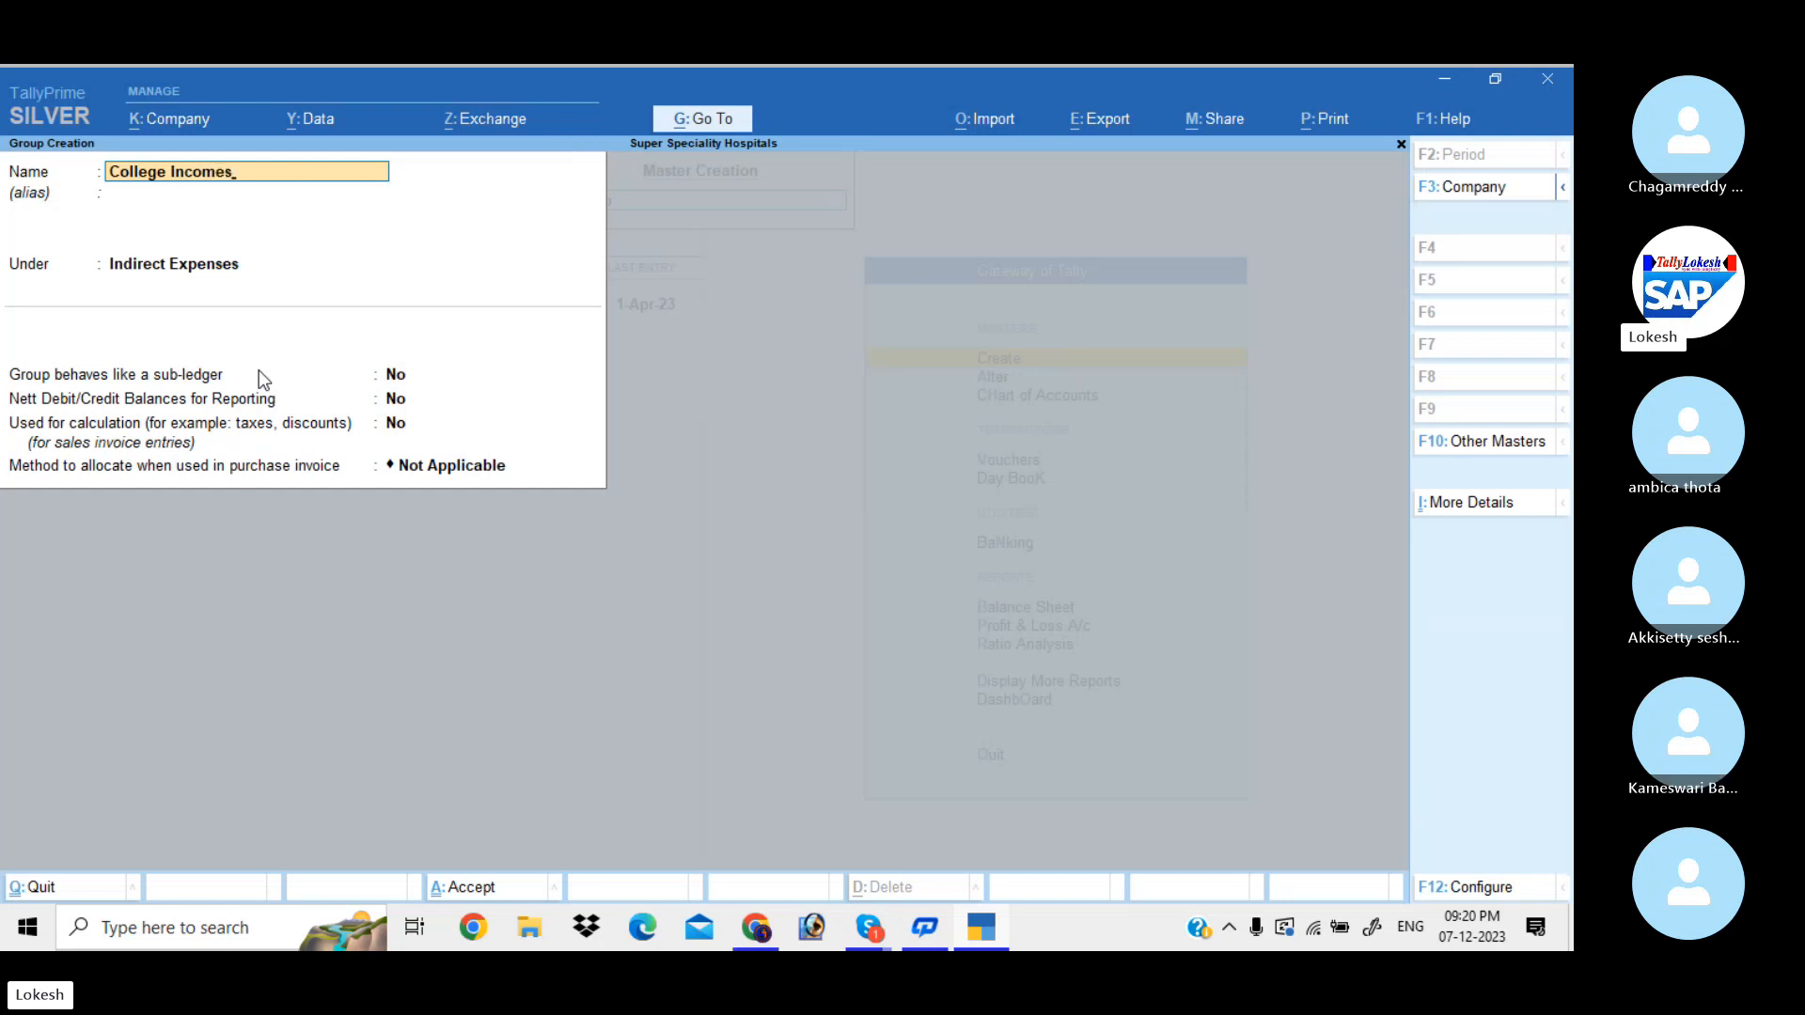
pyautogui.press('Return')
pyautogui.press('Return')
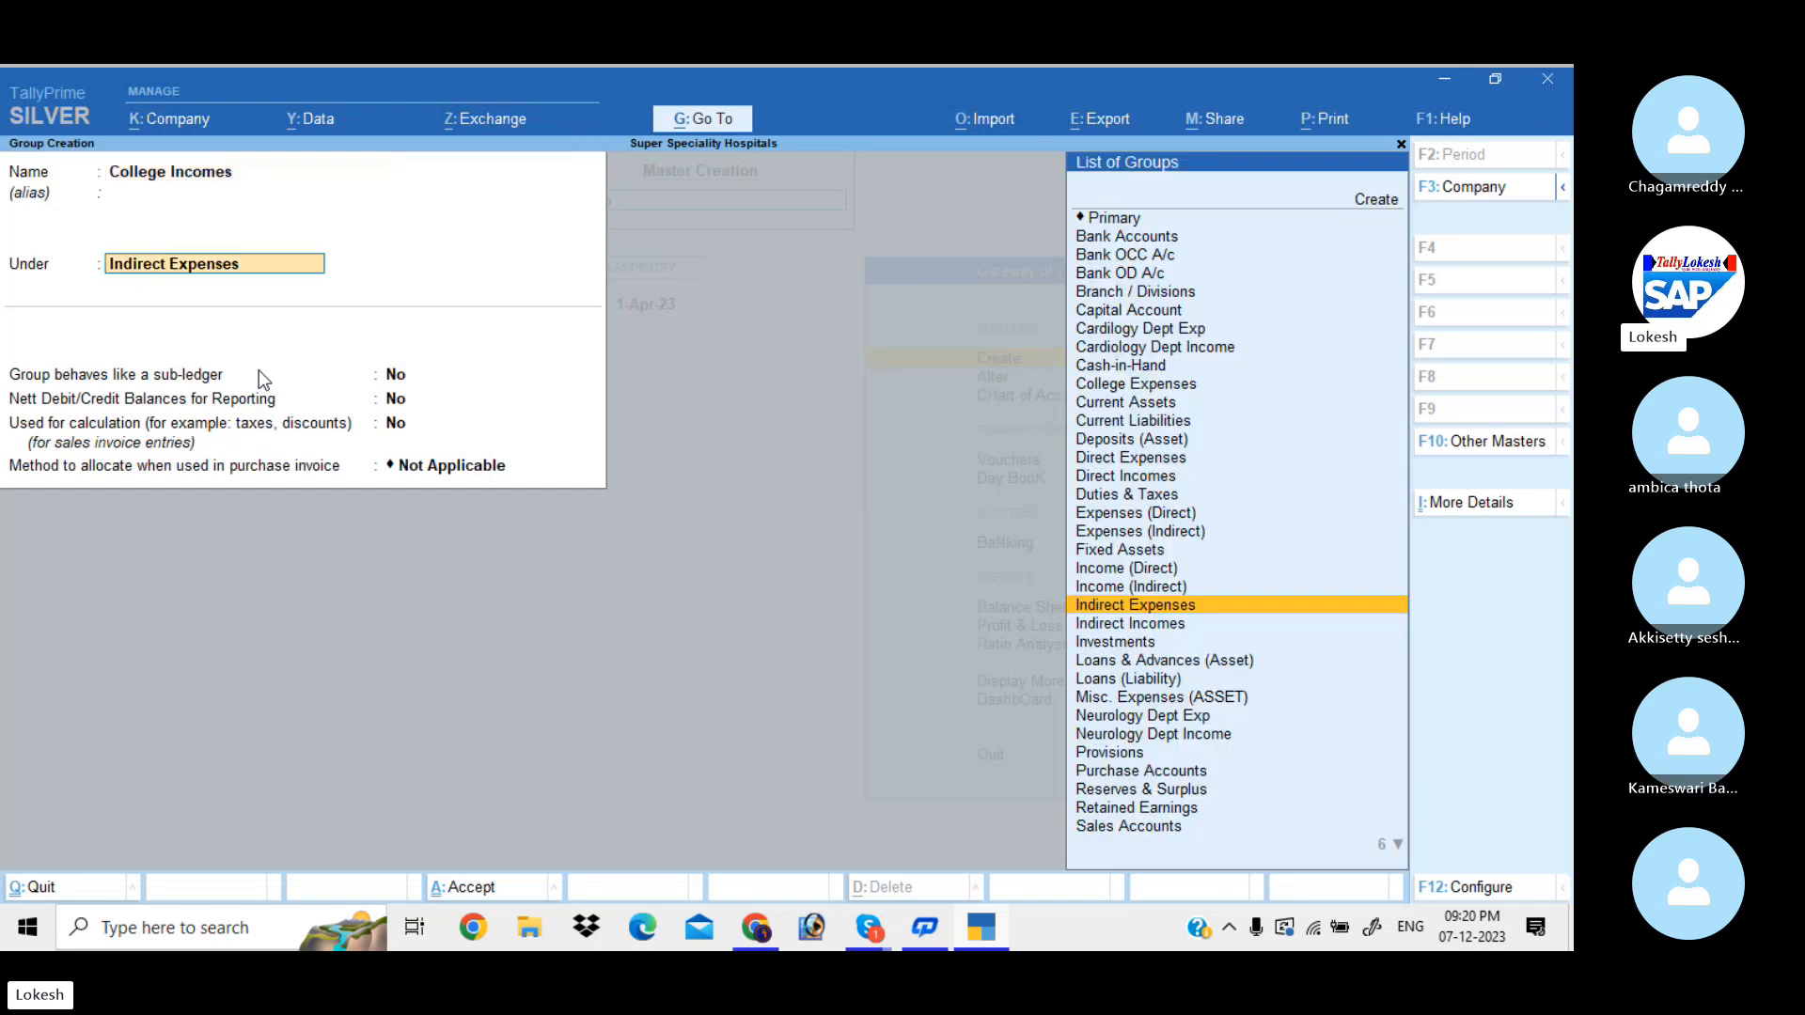
pyautogui.press('Down')
pyautogui.press('Return')
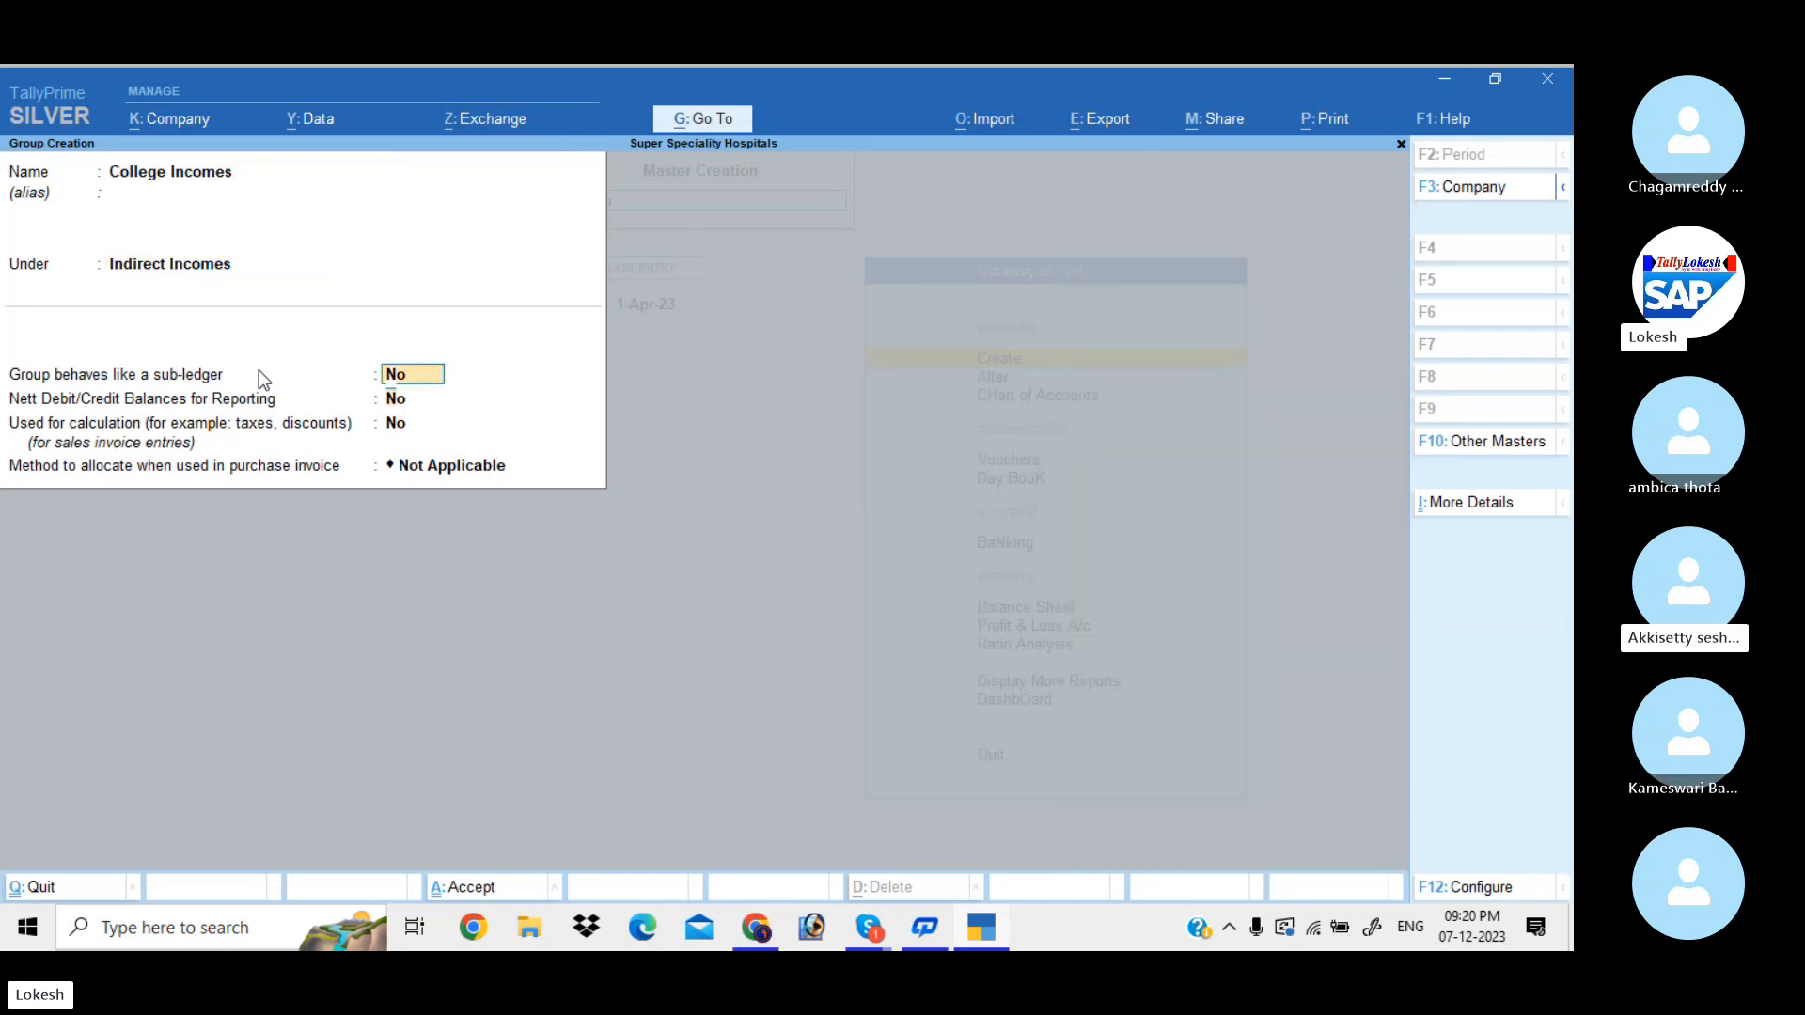
pyautogui.press('Return')
pyautogui.press('Return')
pyautogui.press('Return')
pyautogui.press('Return')
pyautogui.press('Return')
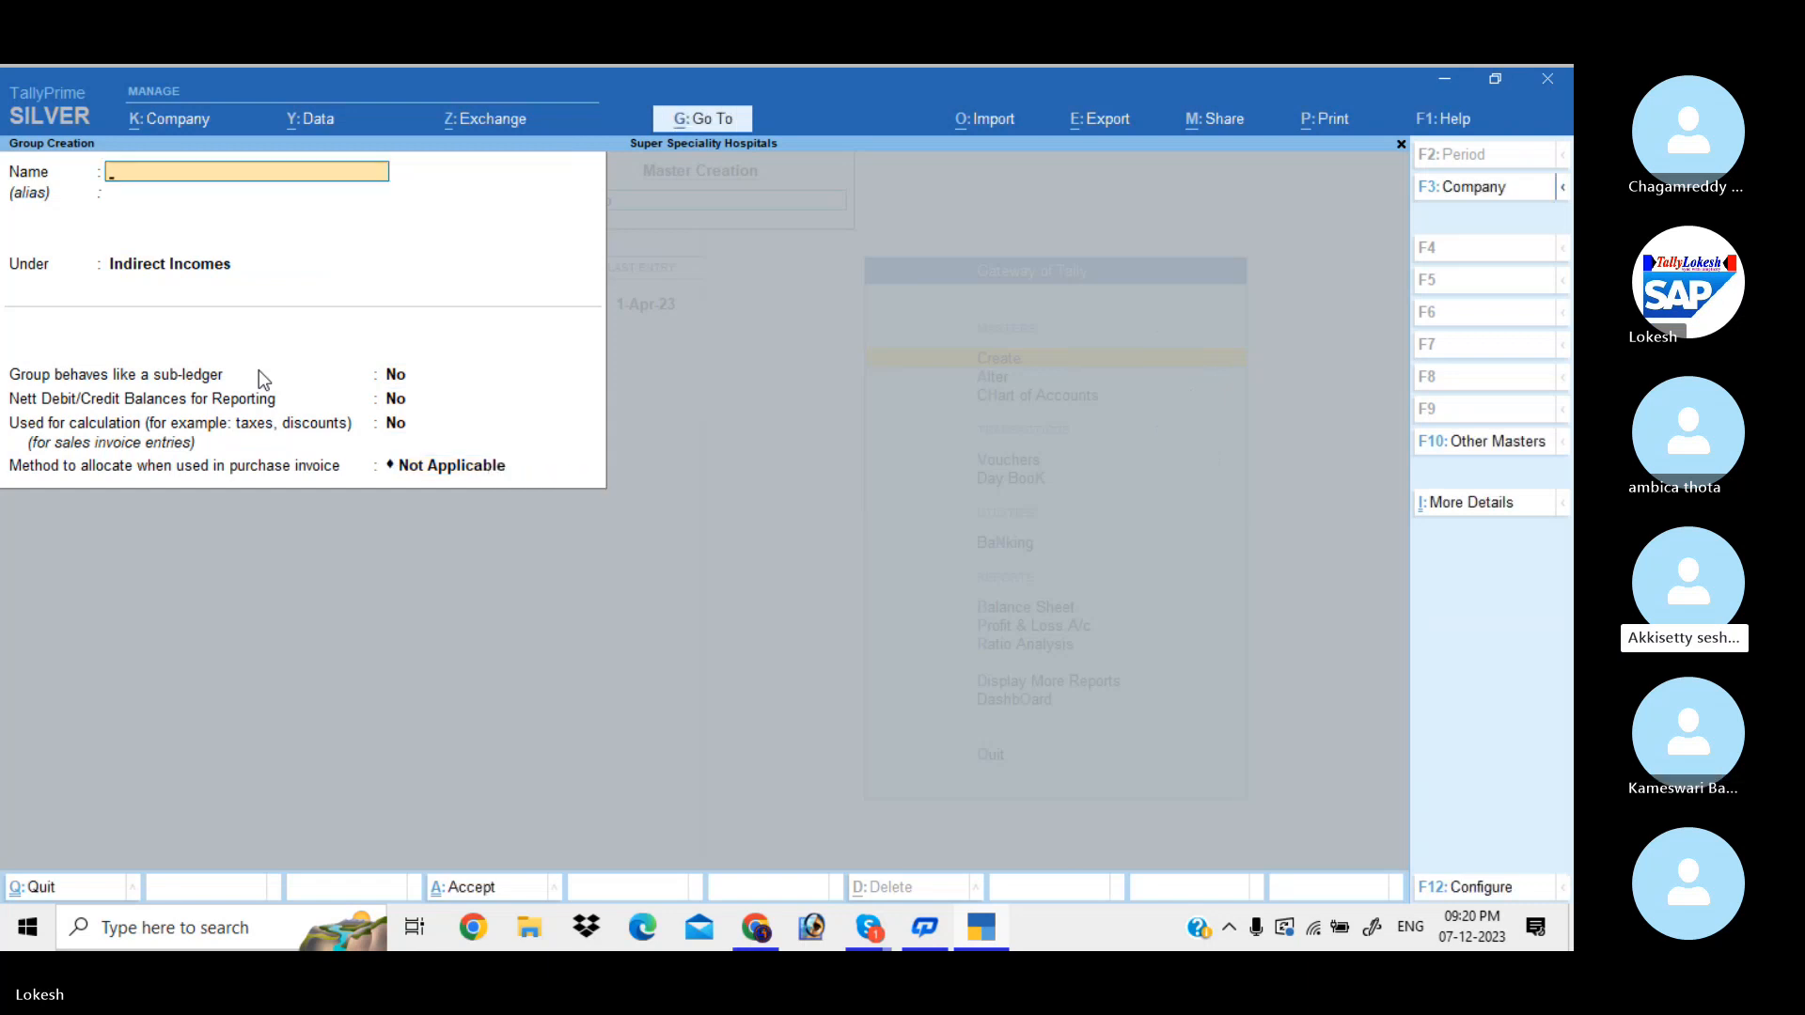
# Step: Create a group named School Expenses under Indirect Expenses, keeping the other options at their defaults
pyautogui.write('Sh')
pyautogui.write('cho')
pyautogui.write('ol')
pyautogui.write(' expenses')
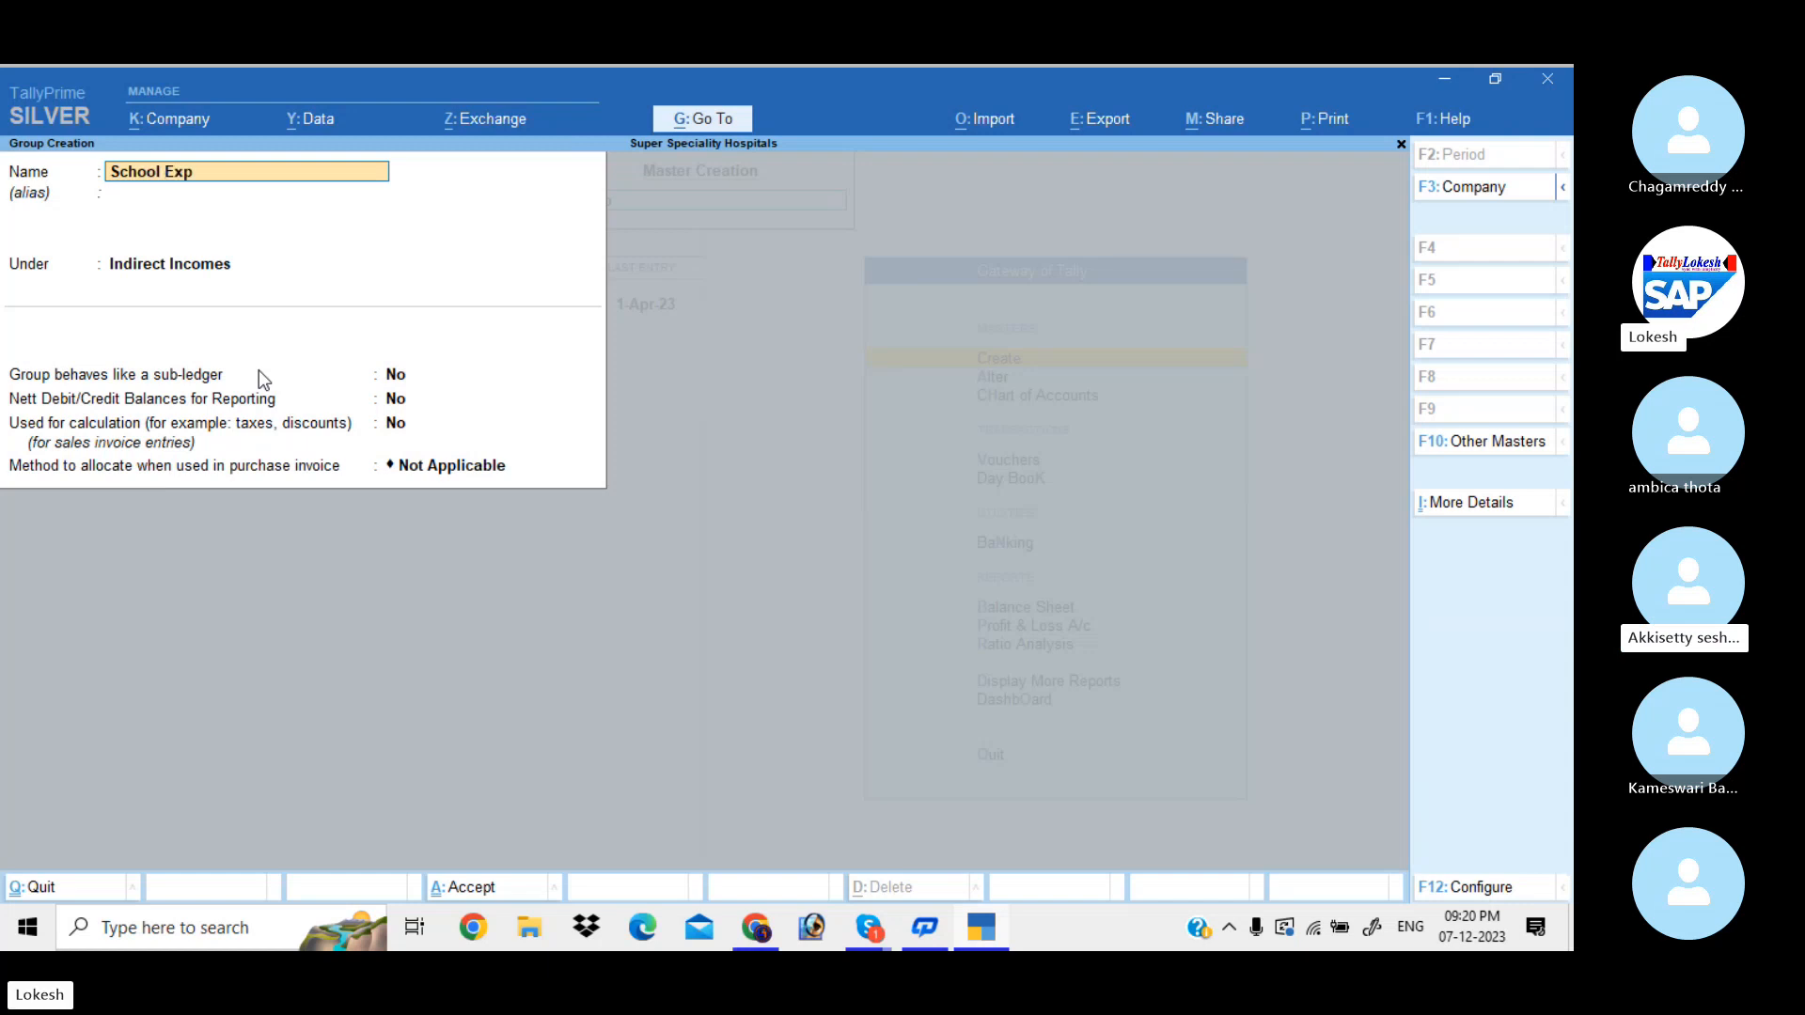
pyautogui.press('Return')
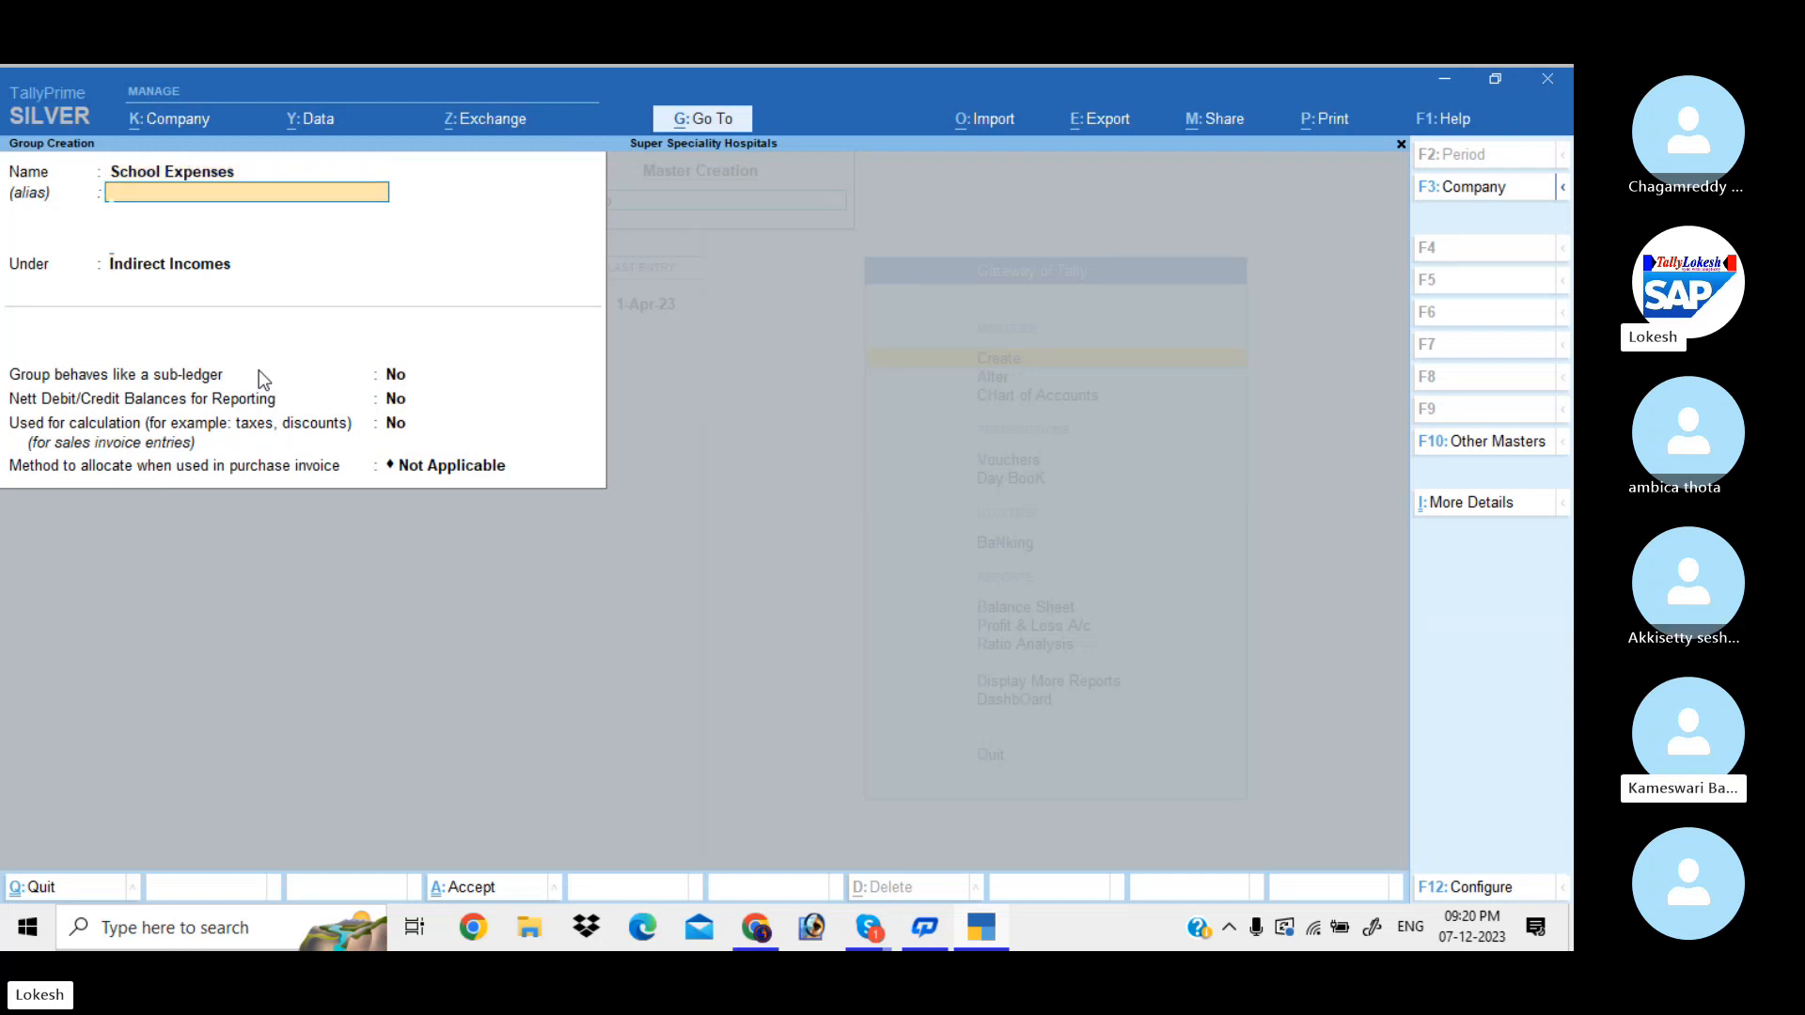
pyautogui.press('Return')
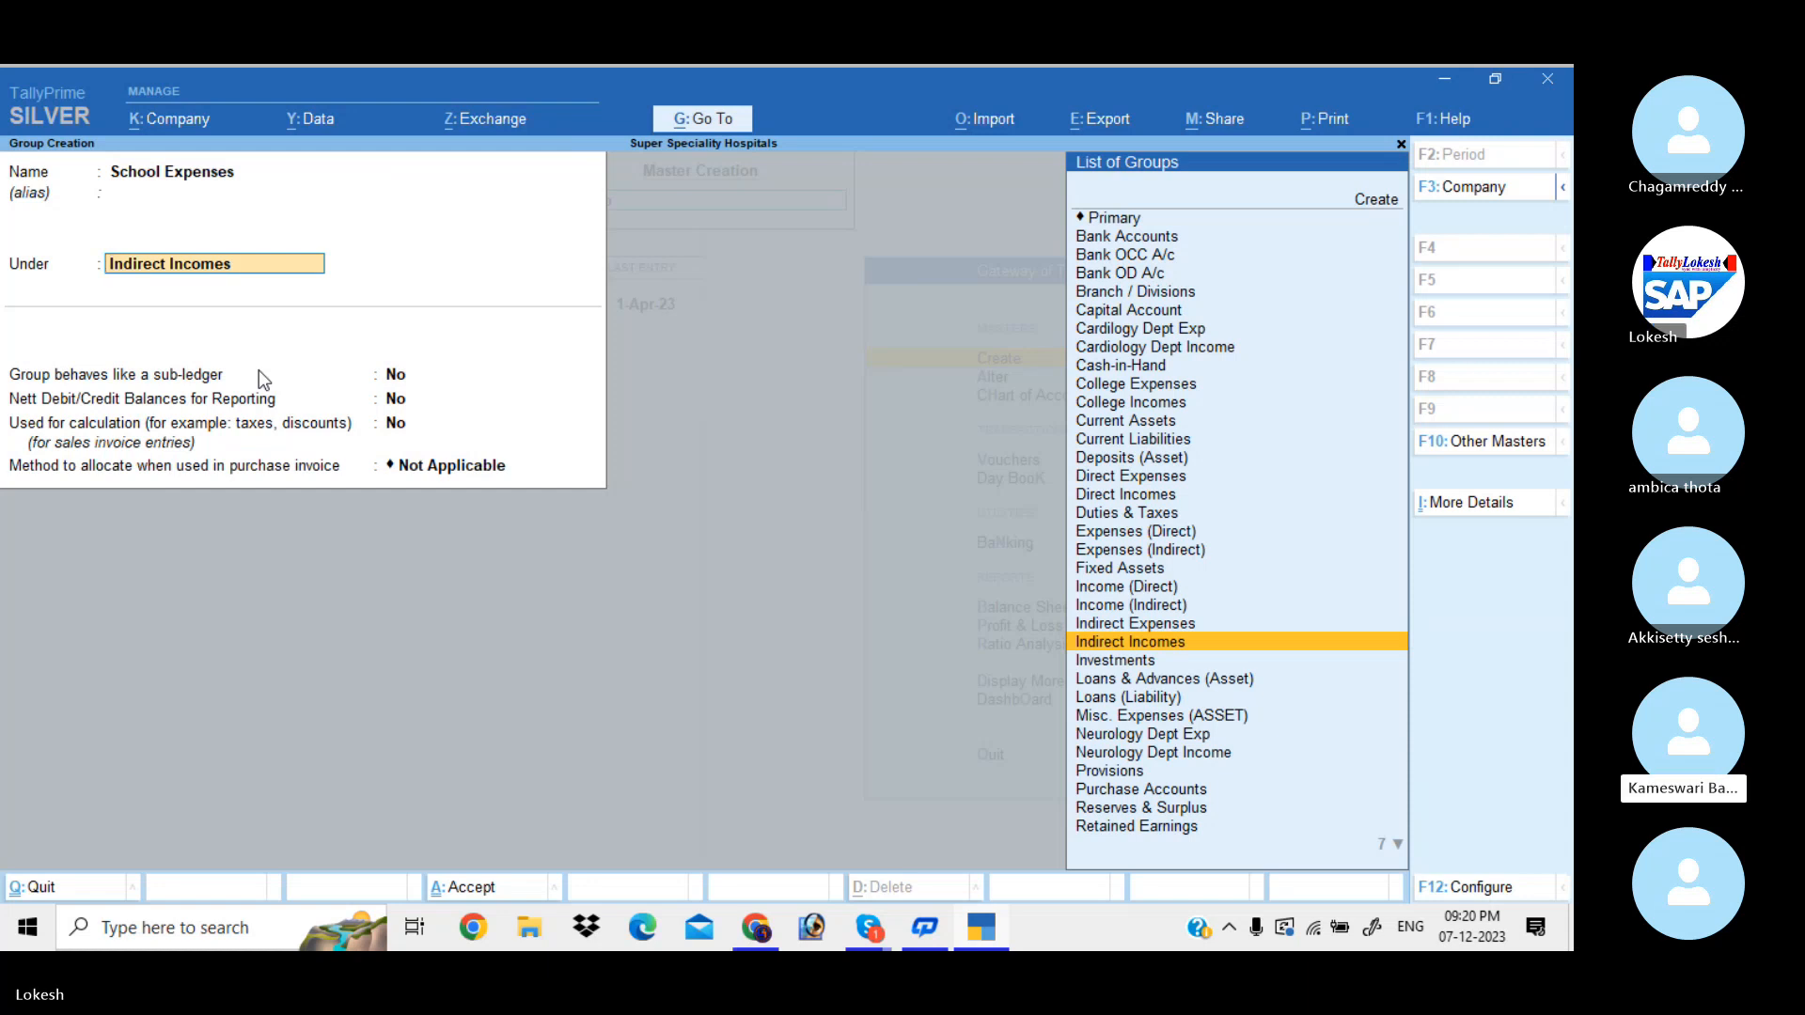
pyautogui.press('Up')
pyautogui.press('Return')
pyautogui.press('Return')
pyautogui.press('Return')
pyautogui.press('Return')
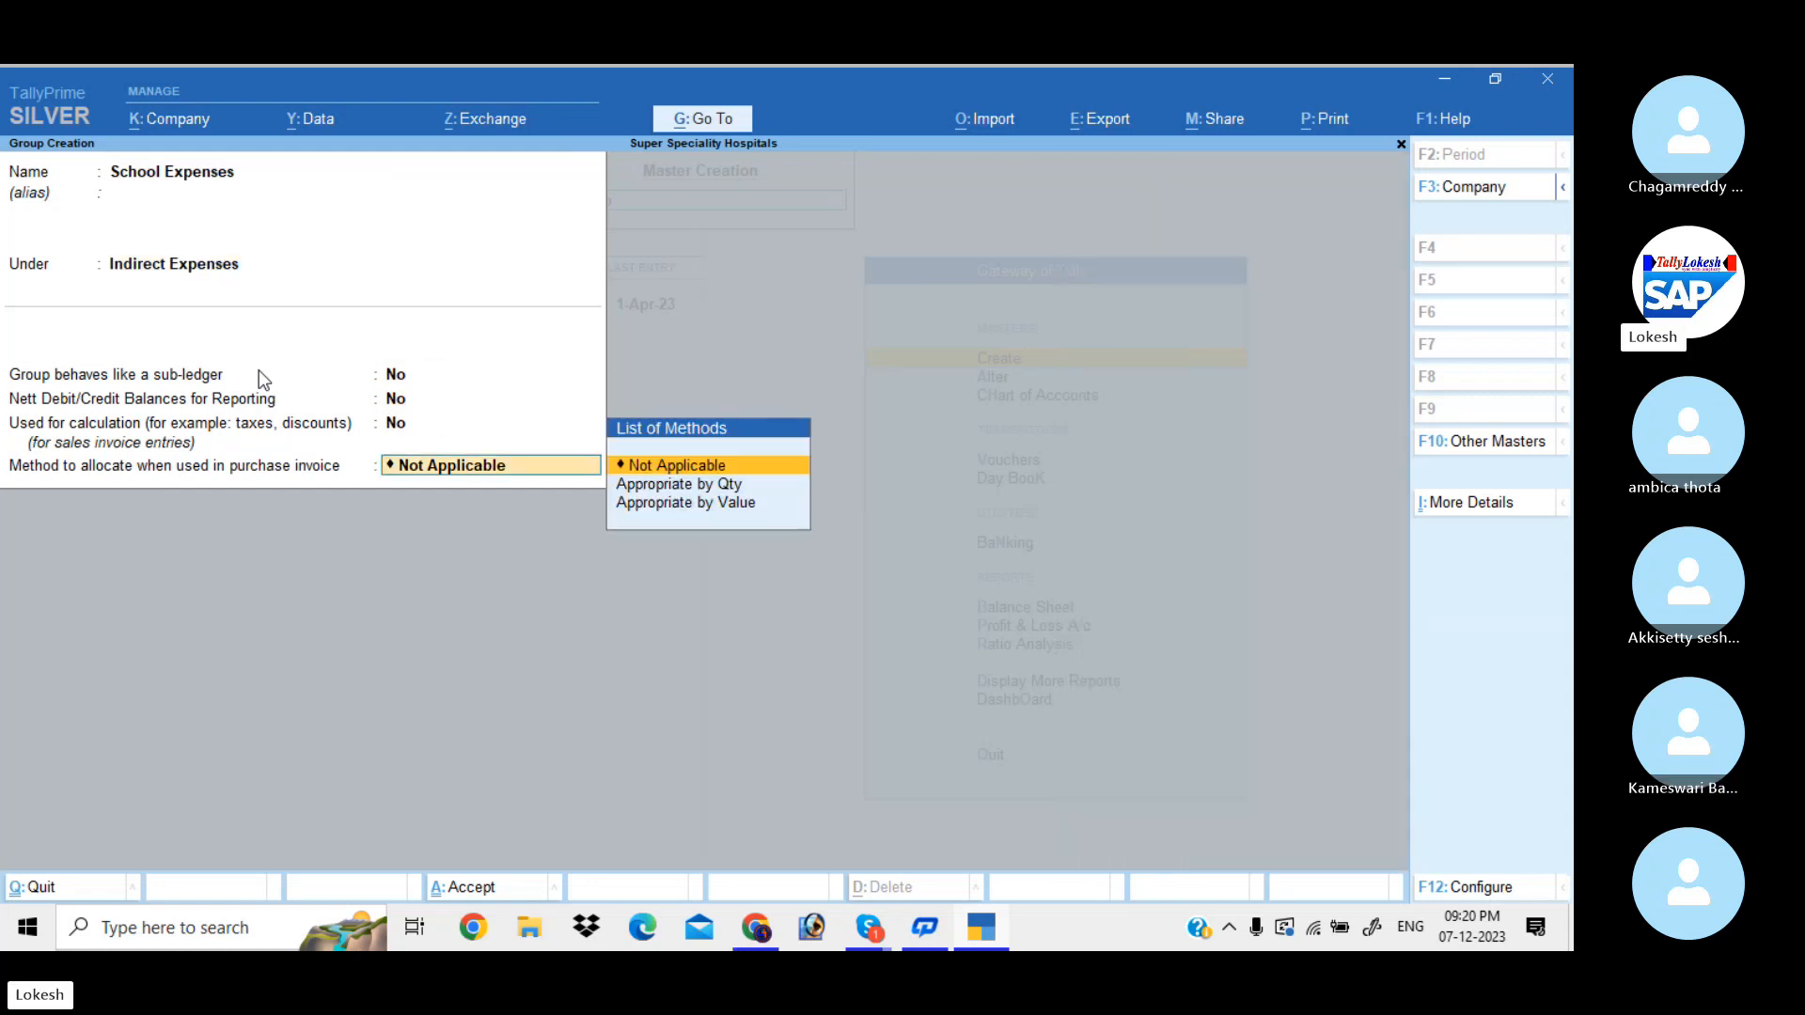
pyautogui.press('Return')
pyautogui.press('Return')
# Step: Create a group named School Incomes under Indirect Incomes with default options, and quit group creation
pyautogui.write('Sc')
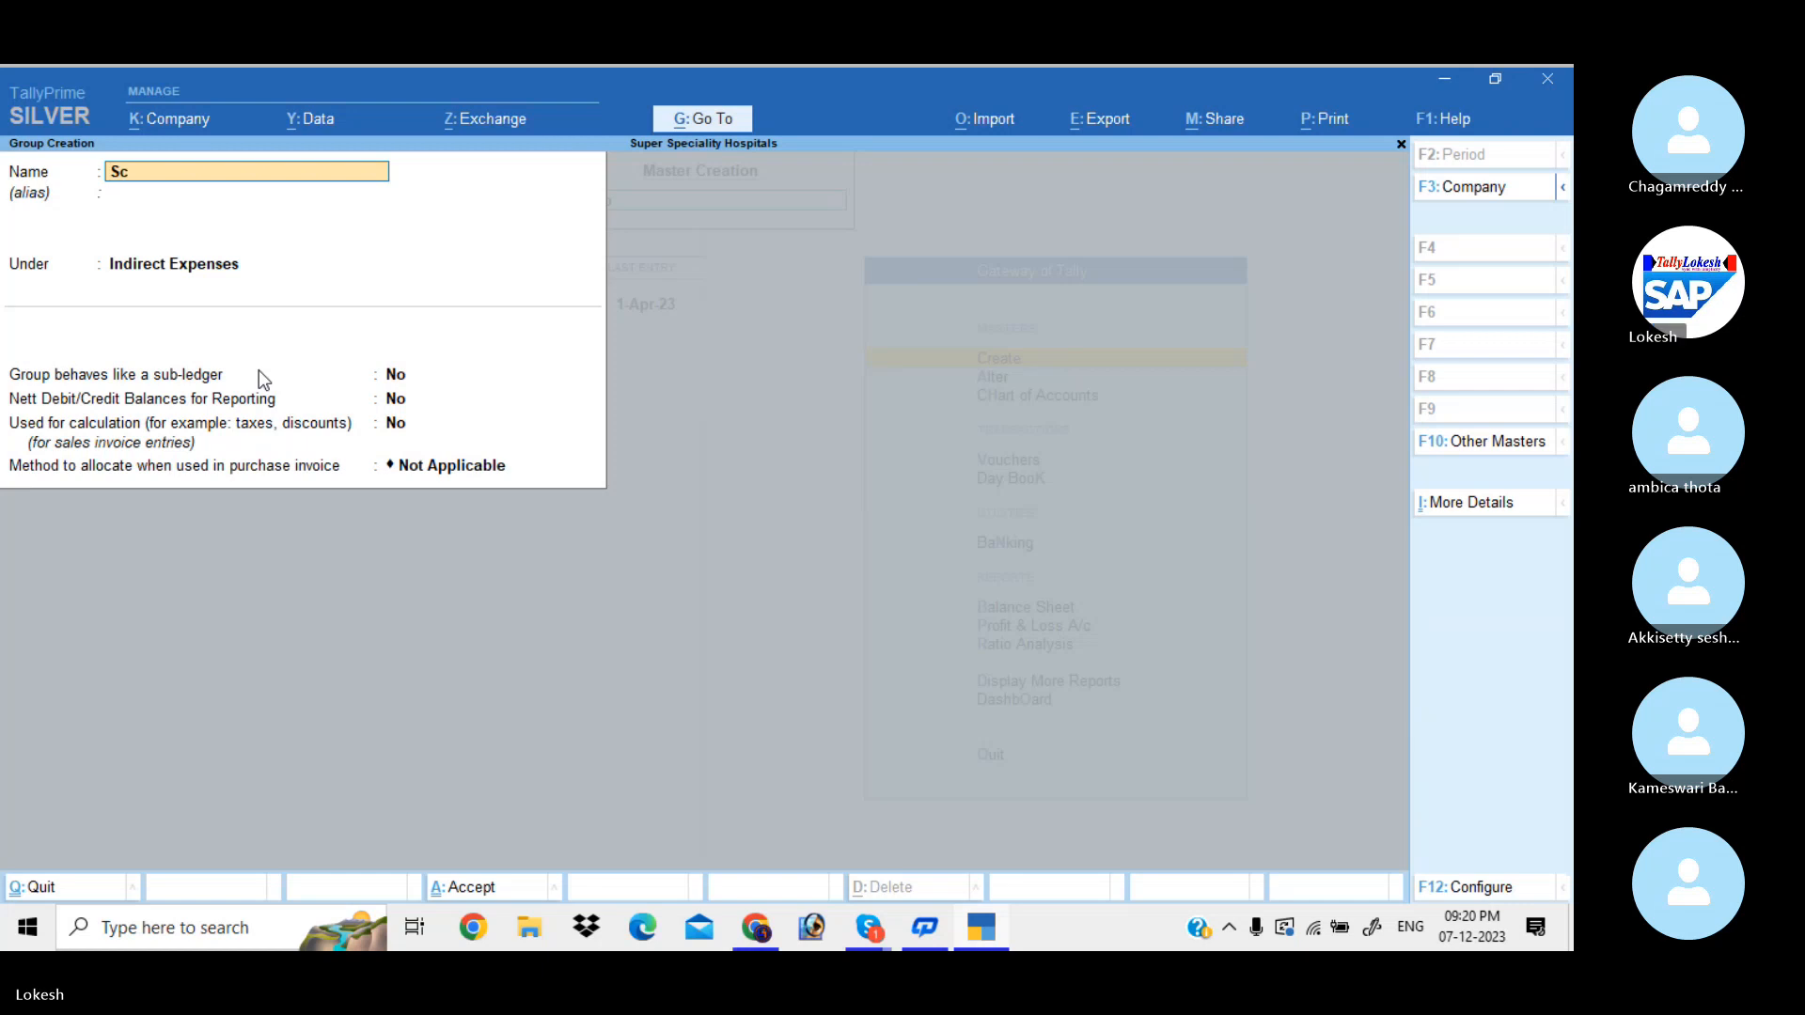
pyautogui.write('hool incomes')
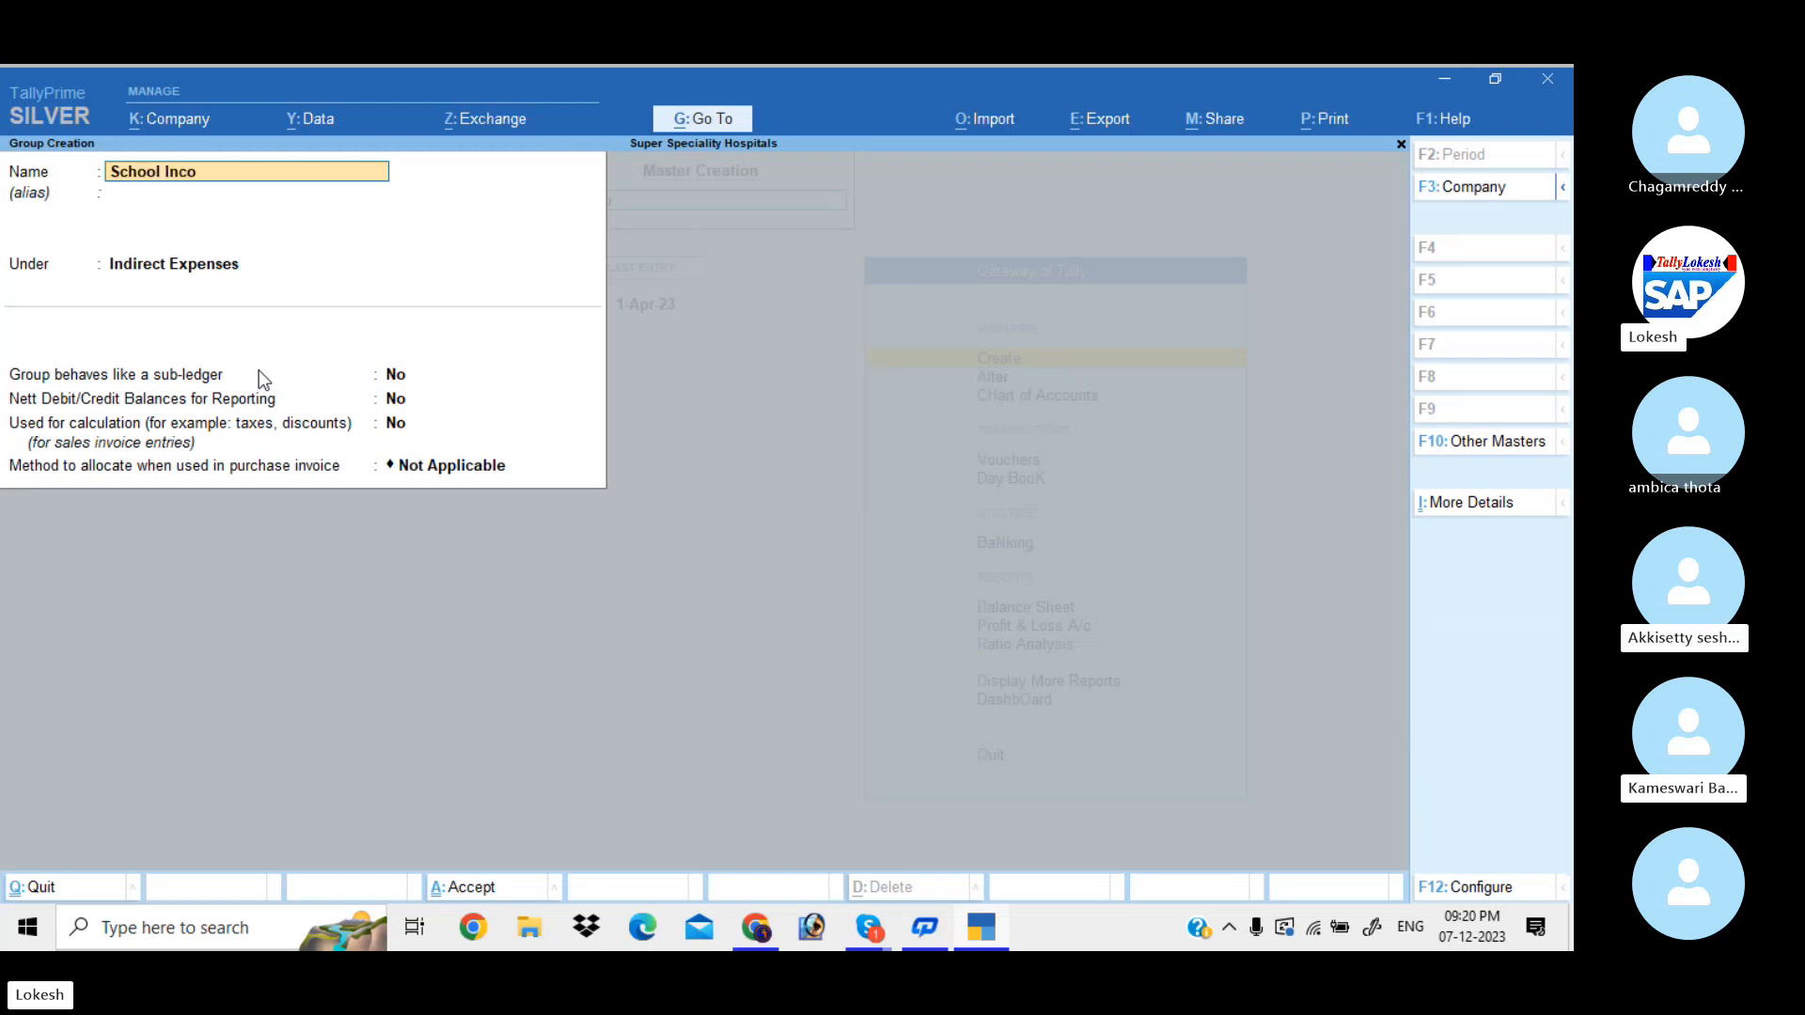
pyautogui.press('Return')
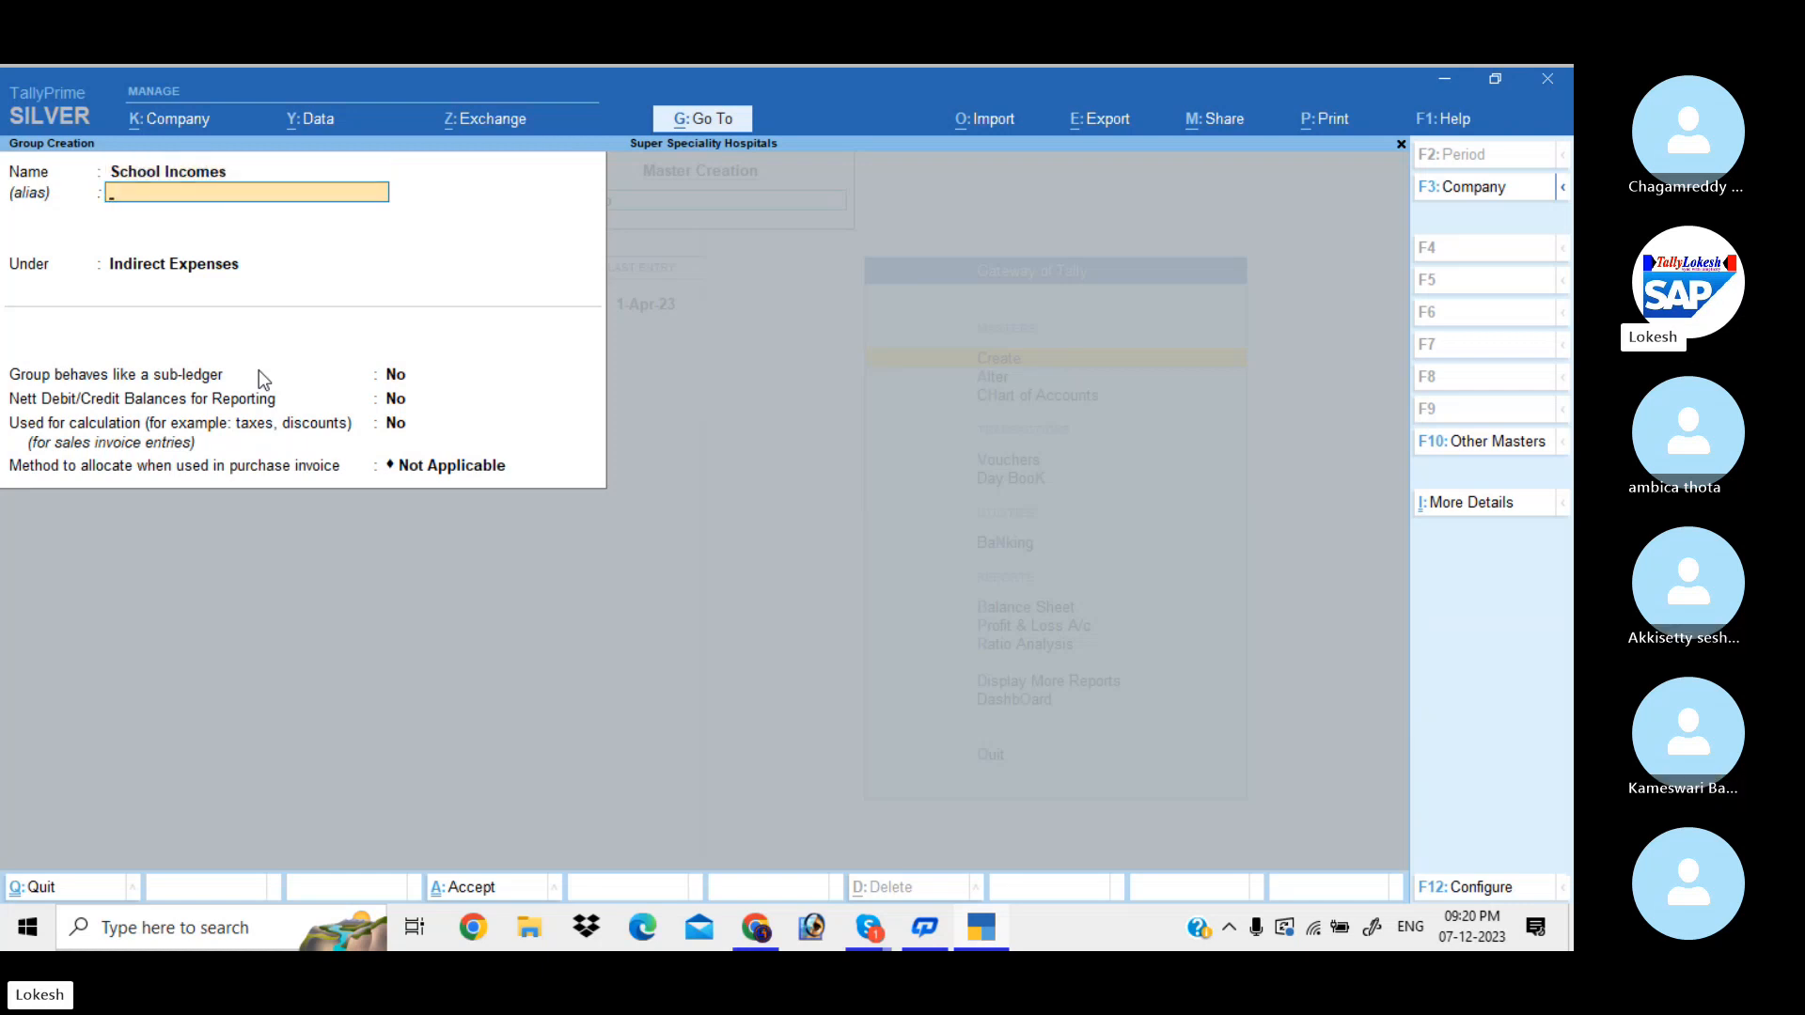
pyautogui.press('Return')
pyautogui.press('Down')
pyautogui.press('Return')
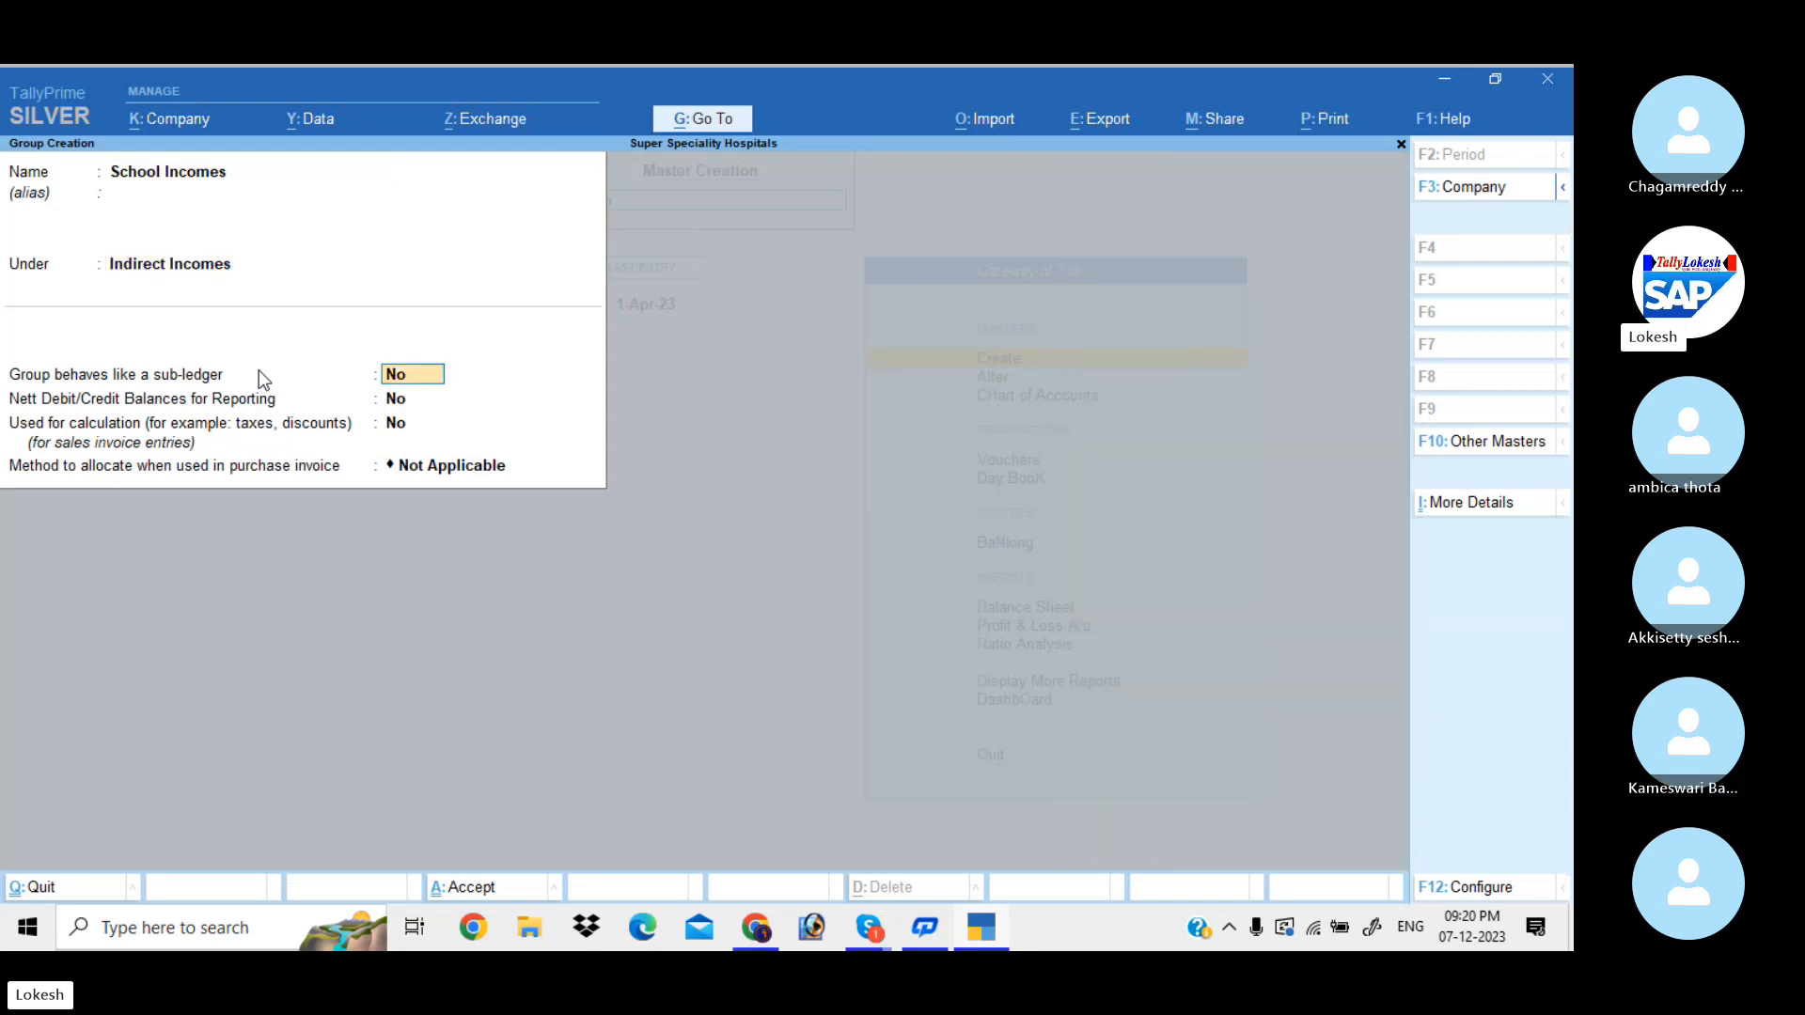
pyautogui.press('Return')
pyautogui.press('Return')
pyautogui.press('Return')
pyautogui.press('Return')
pyautogui.press('Return')
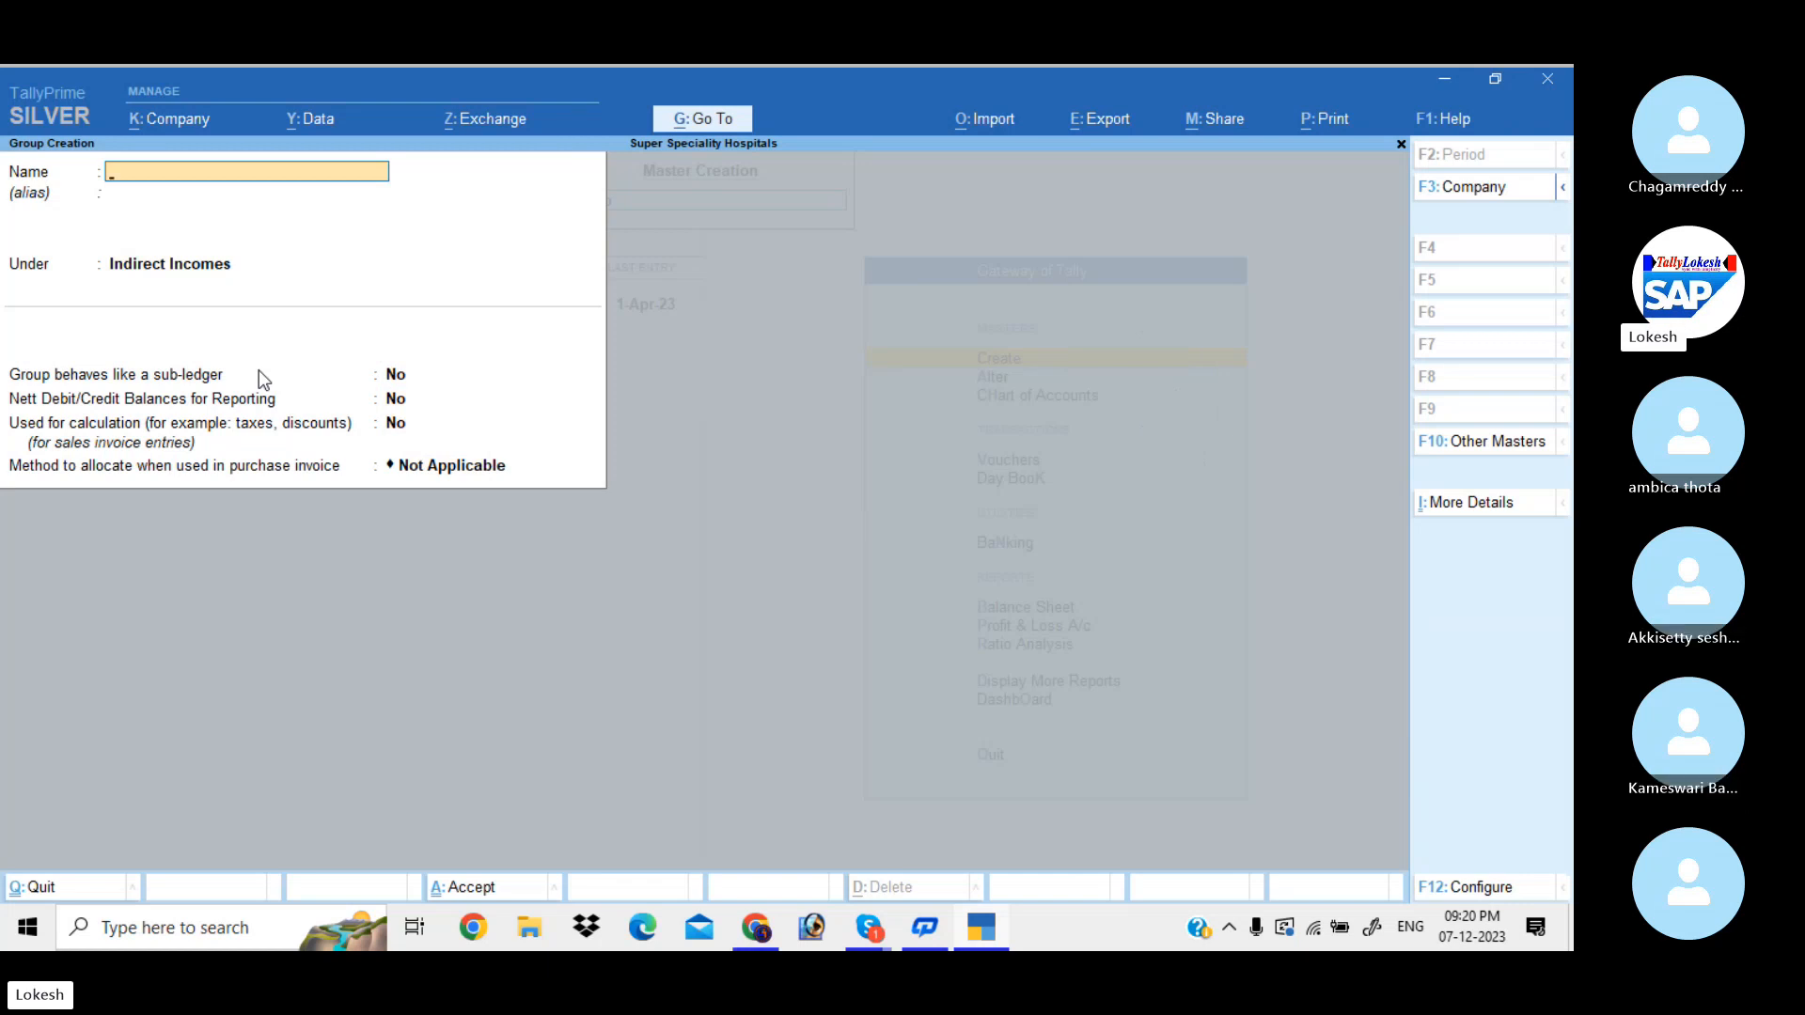
pyautogui.press('Escape')
pyautogui.press('Return')
# Step: Create a ledger named Salaries CE under College Expenses, with type Not Applicable and no opening balance
pyautogui.press('Down')
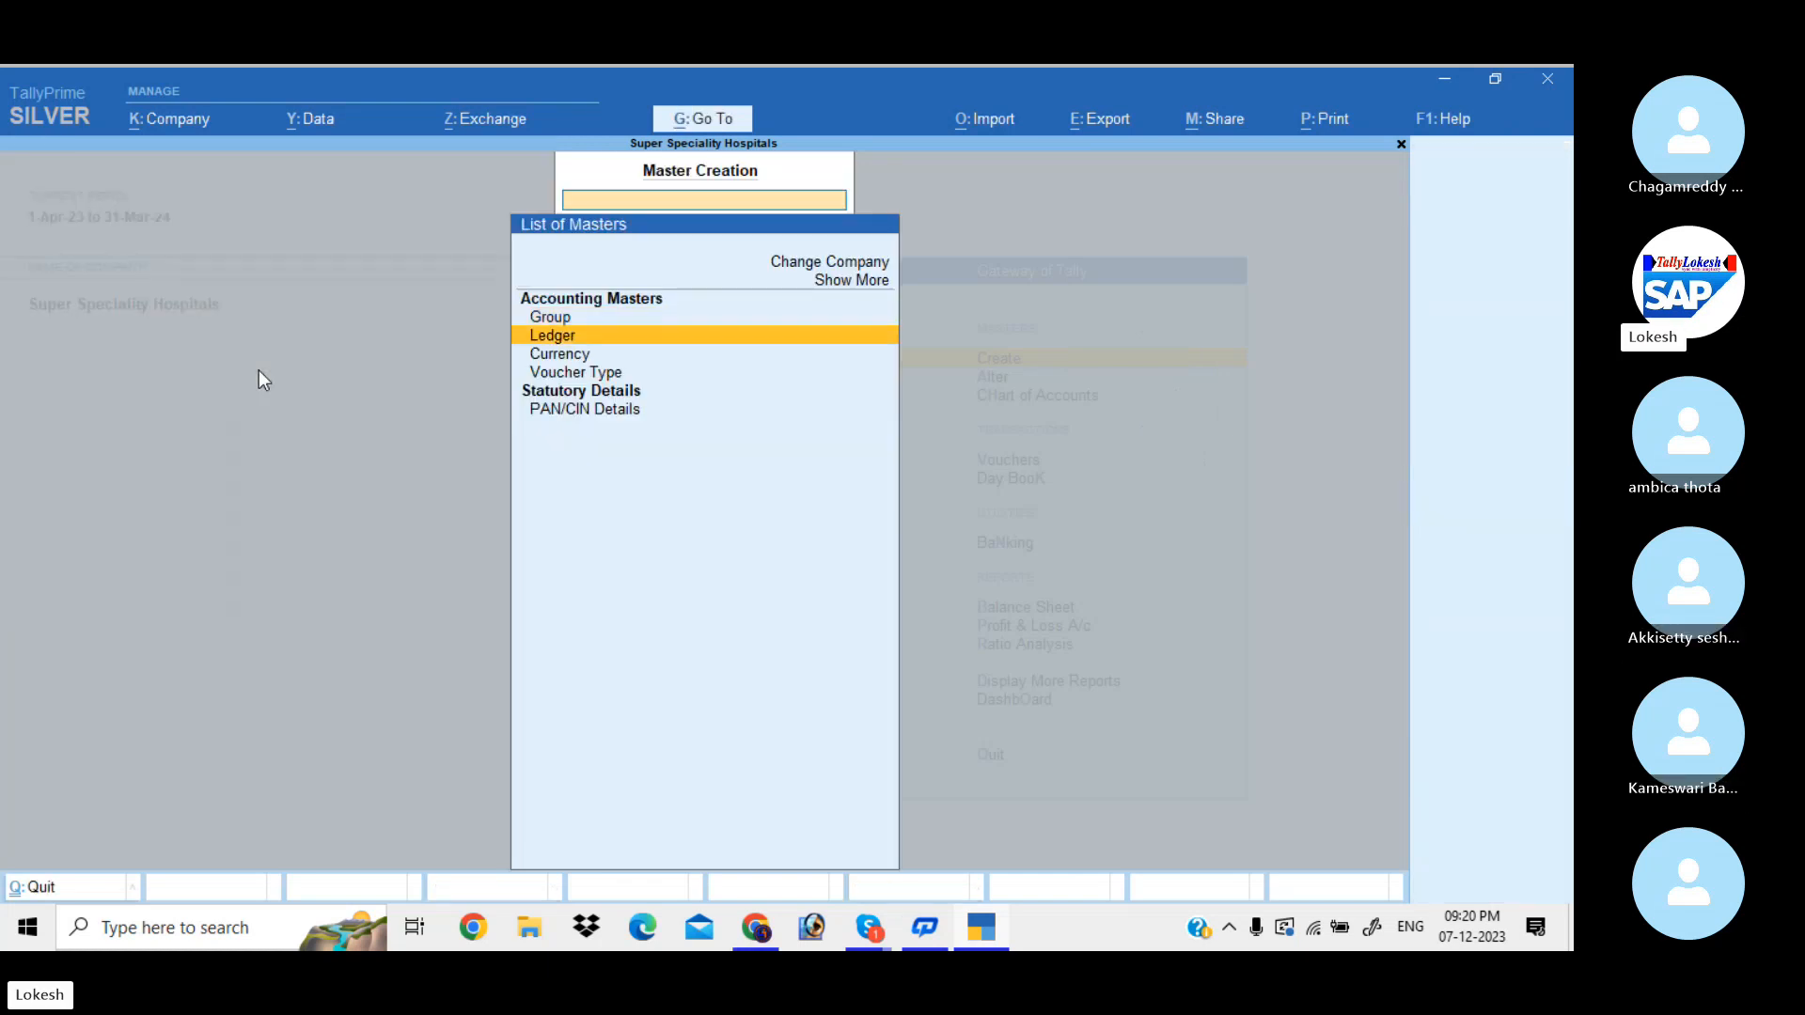
pyautogui.press('Return')
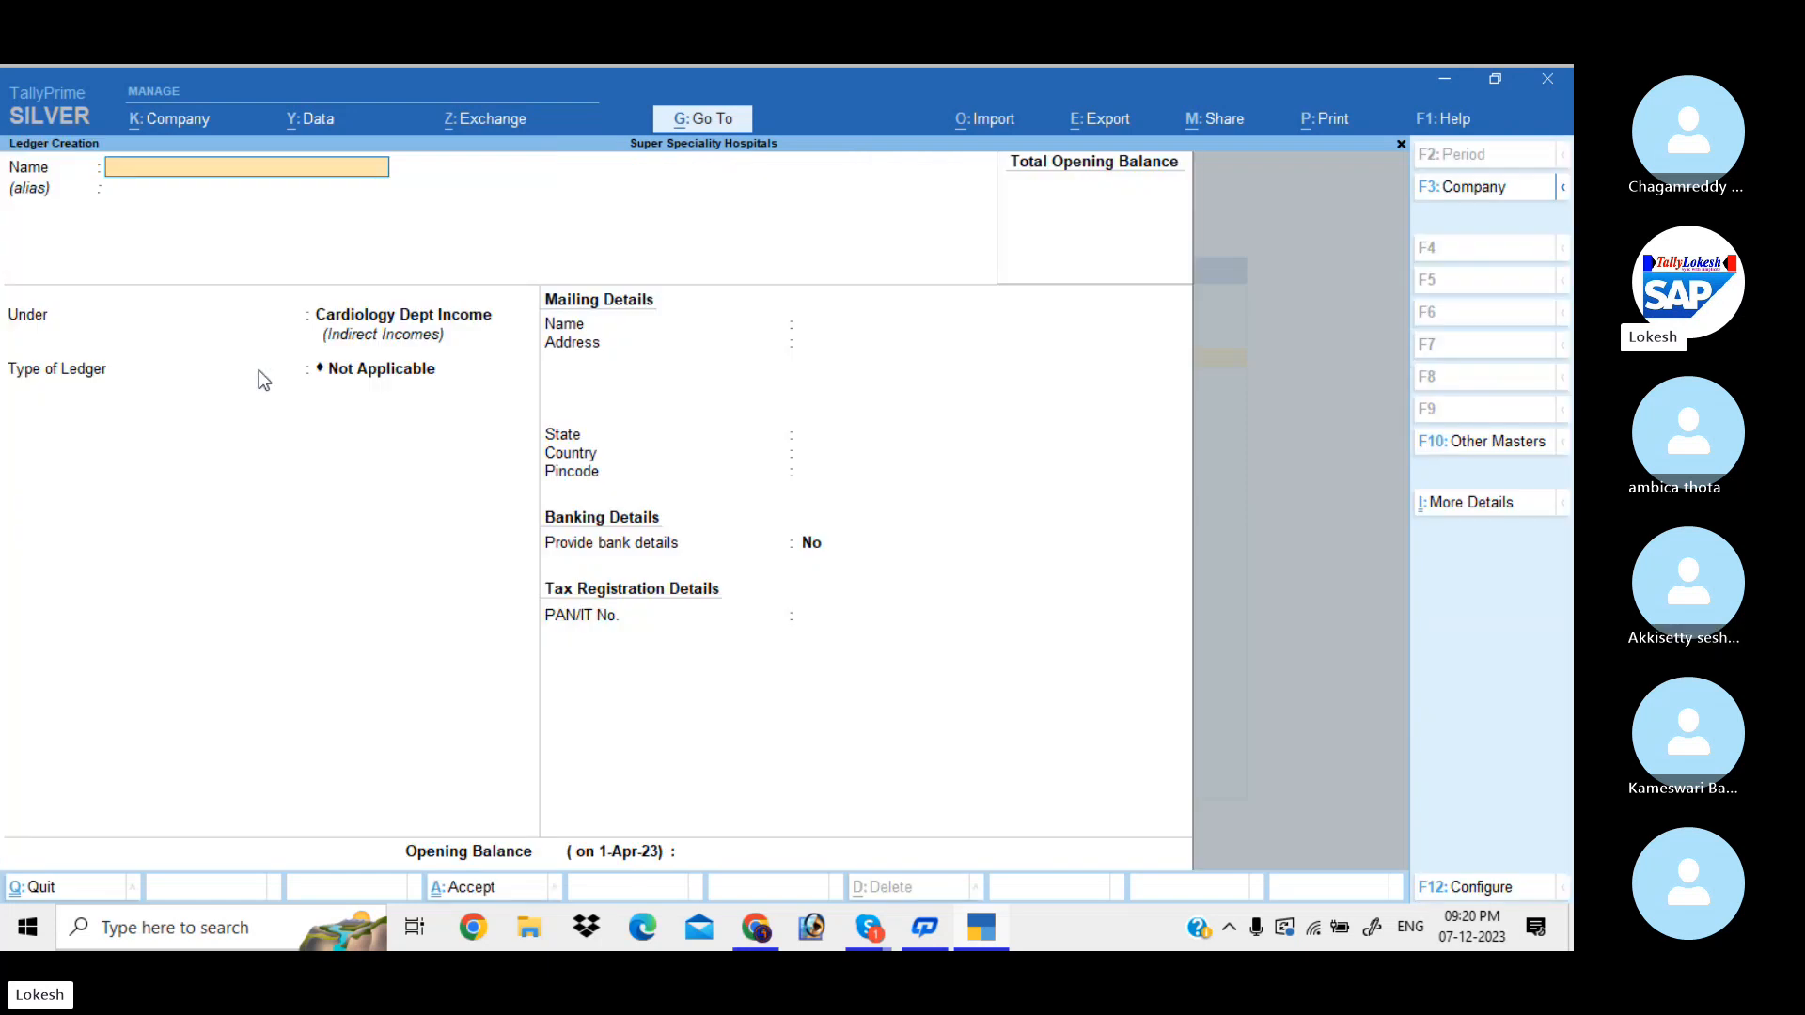
pyautogui.write('Salaries ')
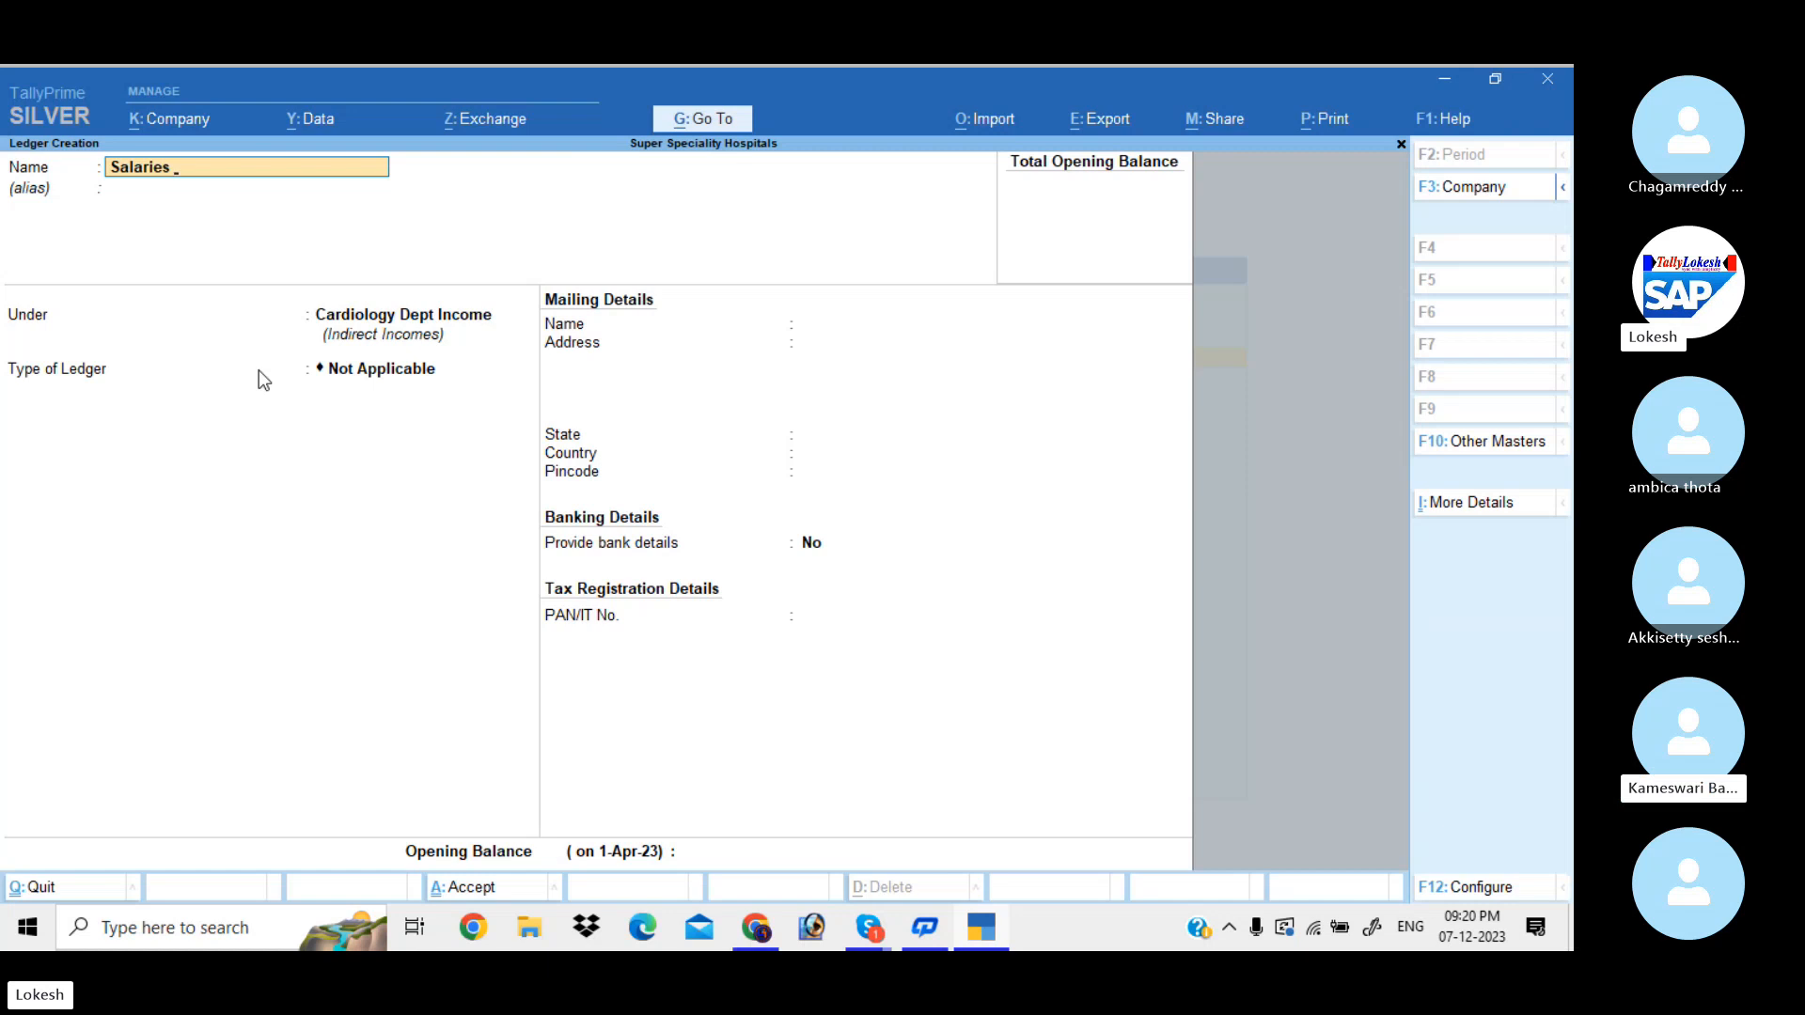
pyautogui.write('CE')
pyautogui.press('Return')
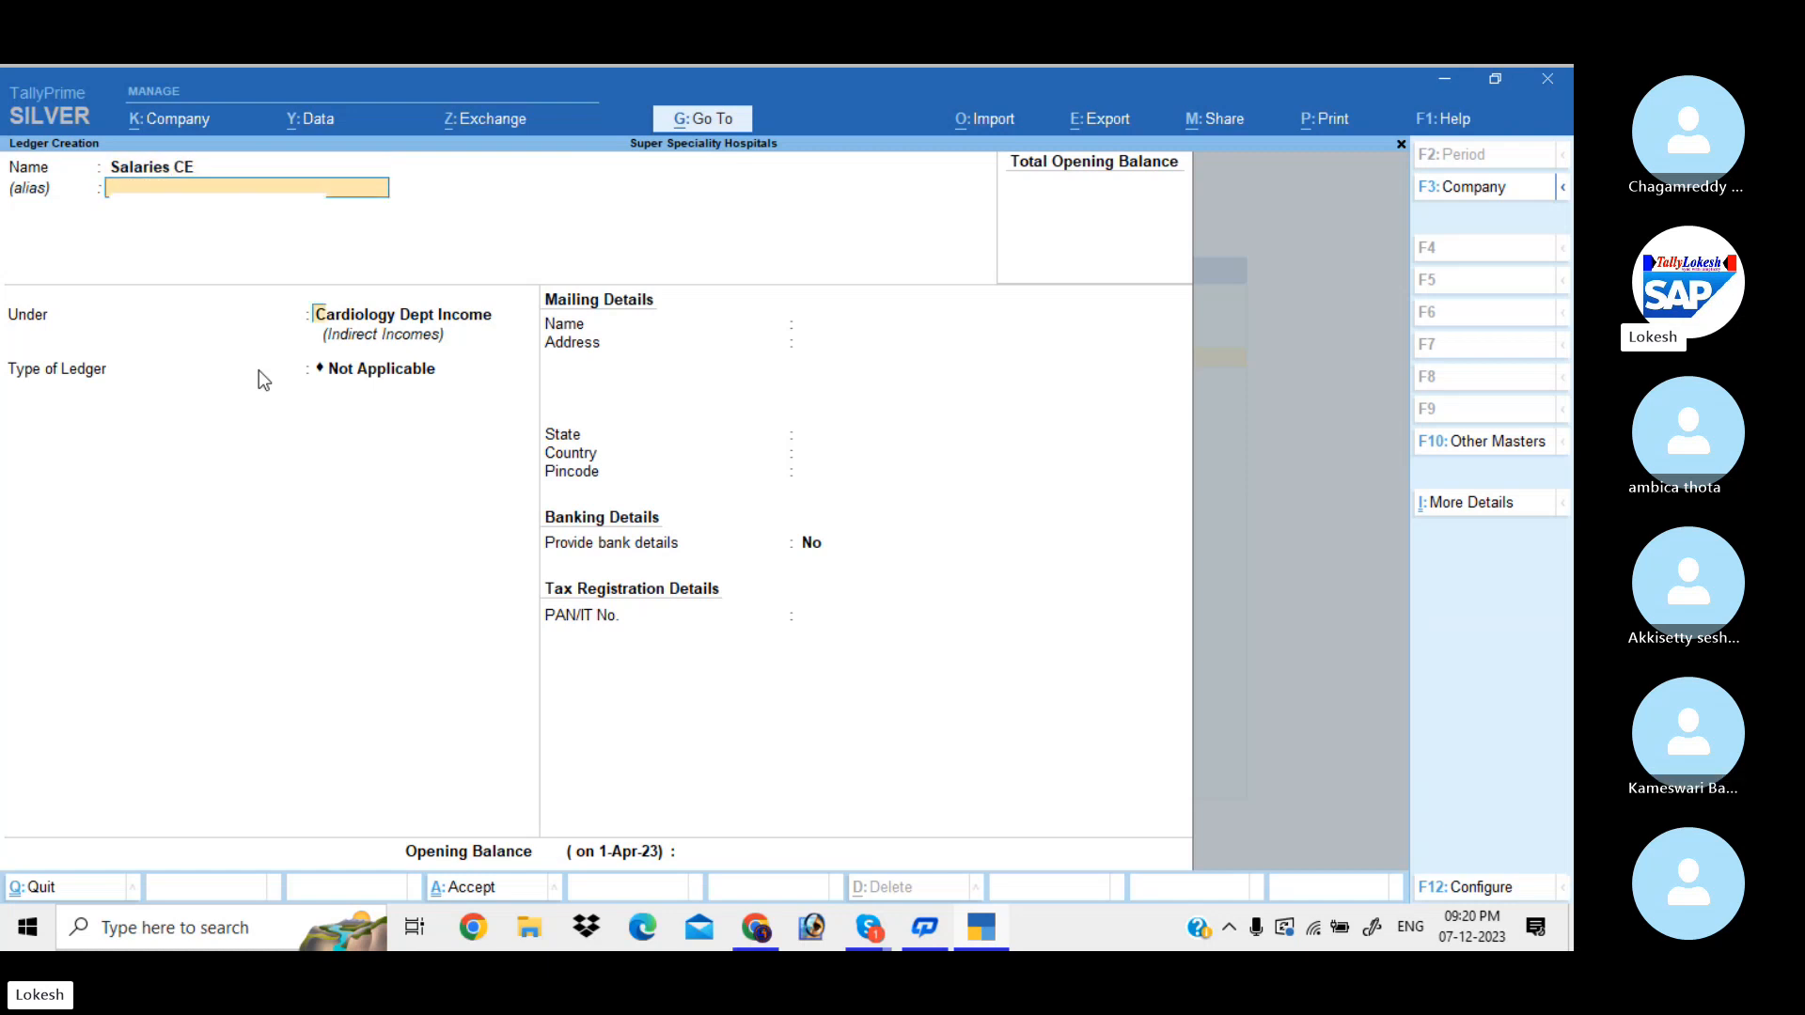
pyautogui.press('Return')
pyautogui.write('COLL')
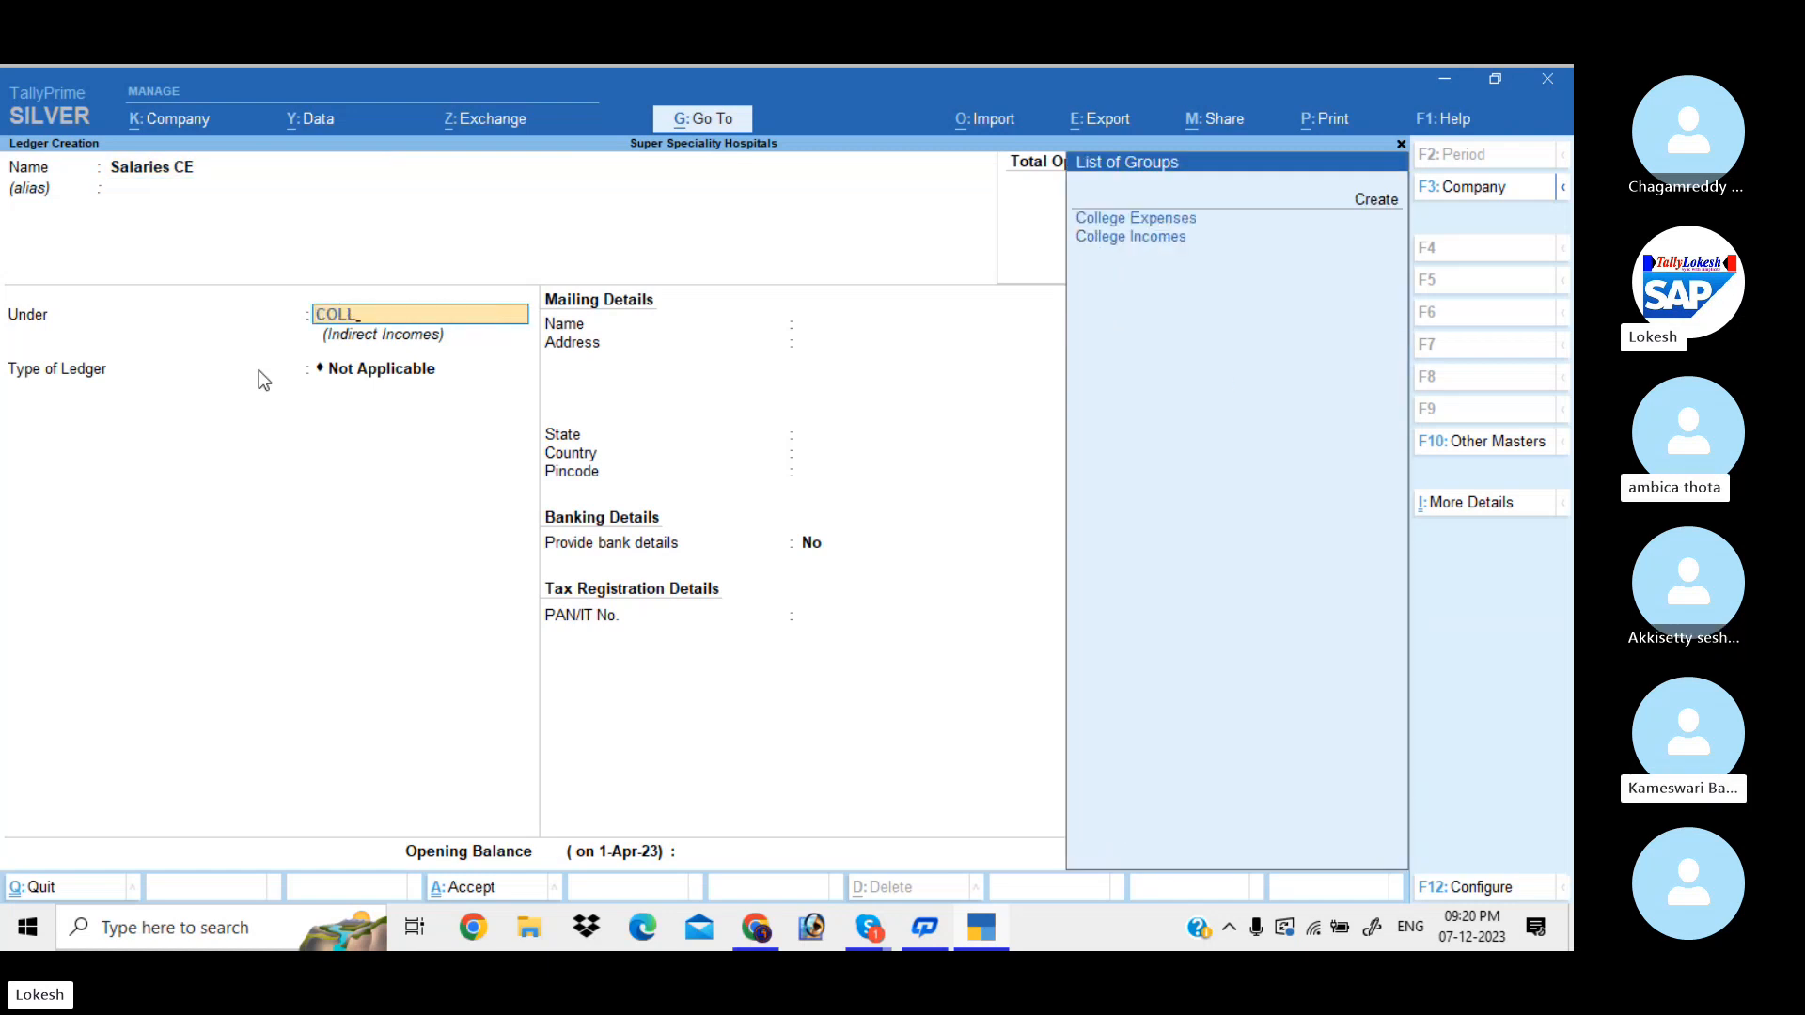
pyautogui.press('Return')
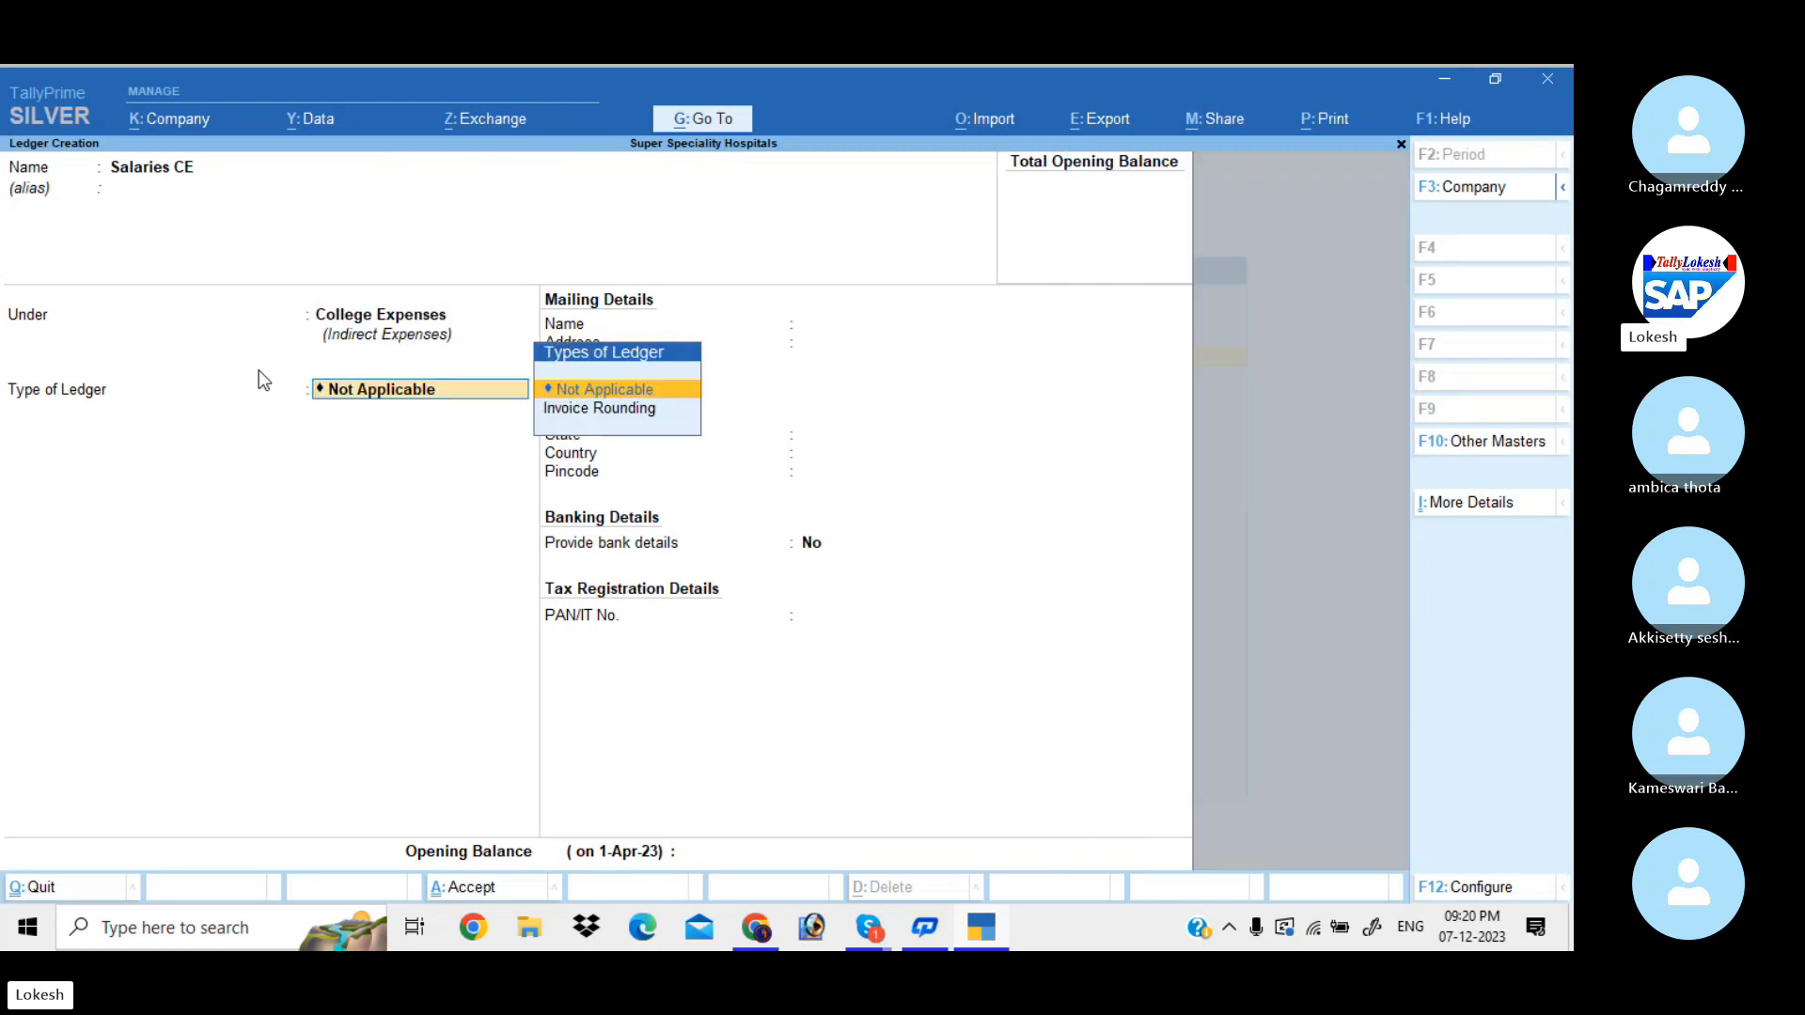
pyautogui.press('Return')
pyautogui.press('Return')
pyautogui.press('Return')
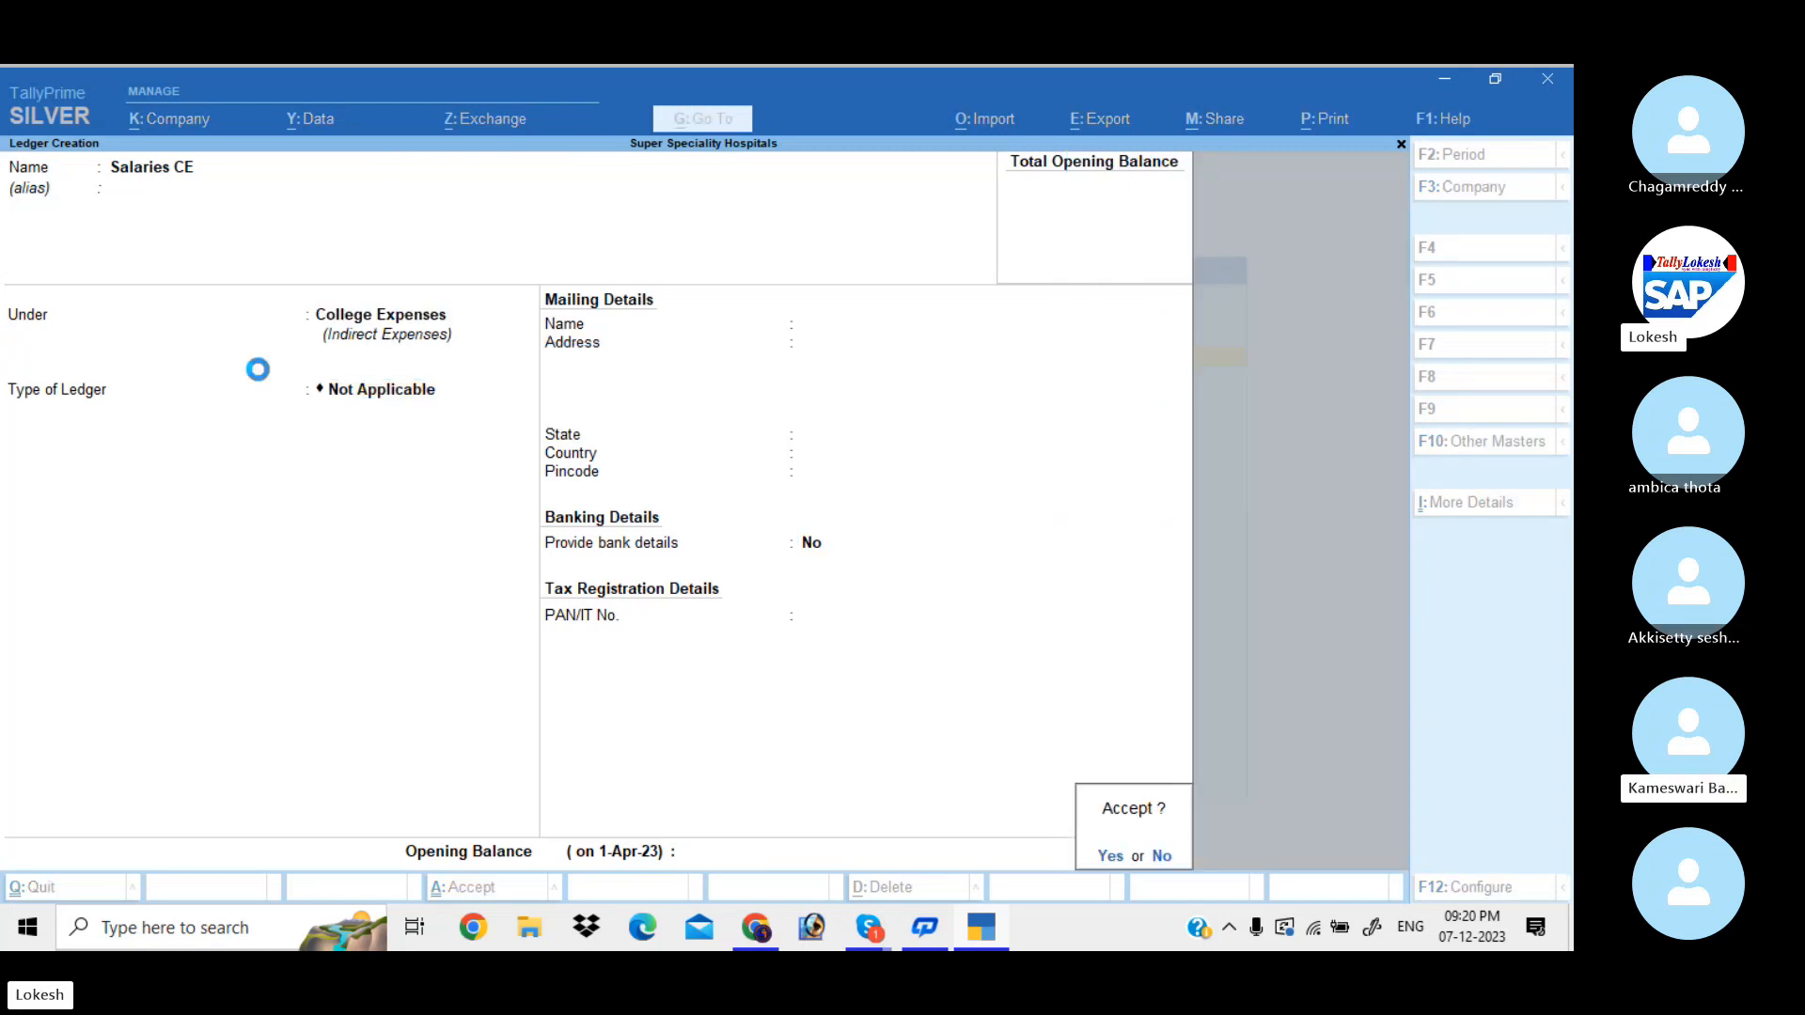
pyautogui.press('Return')
# Step: Create a ledger named Admissio Fee CI under College Incomes, with type Not Applicable and no opening balance
pyautogui.write('Admiss')
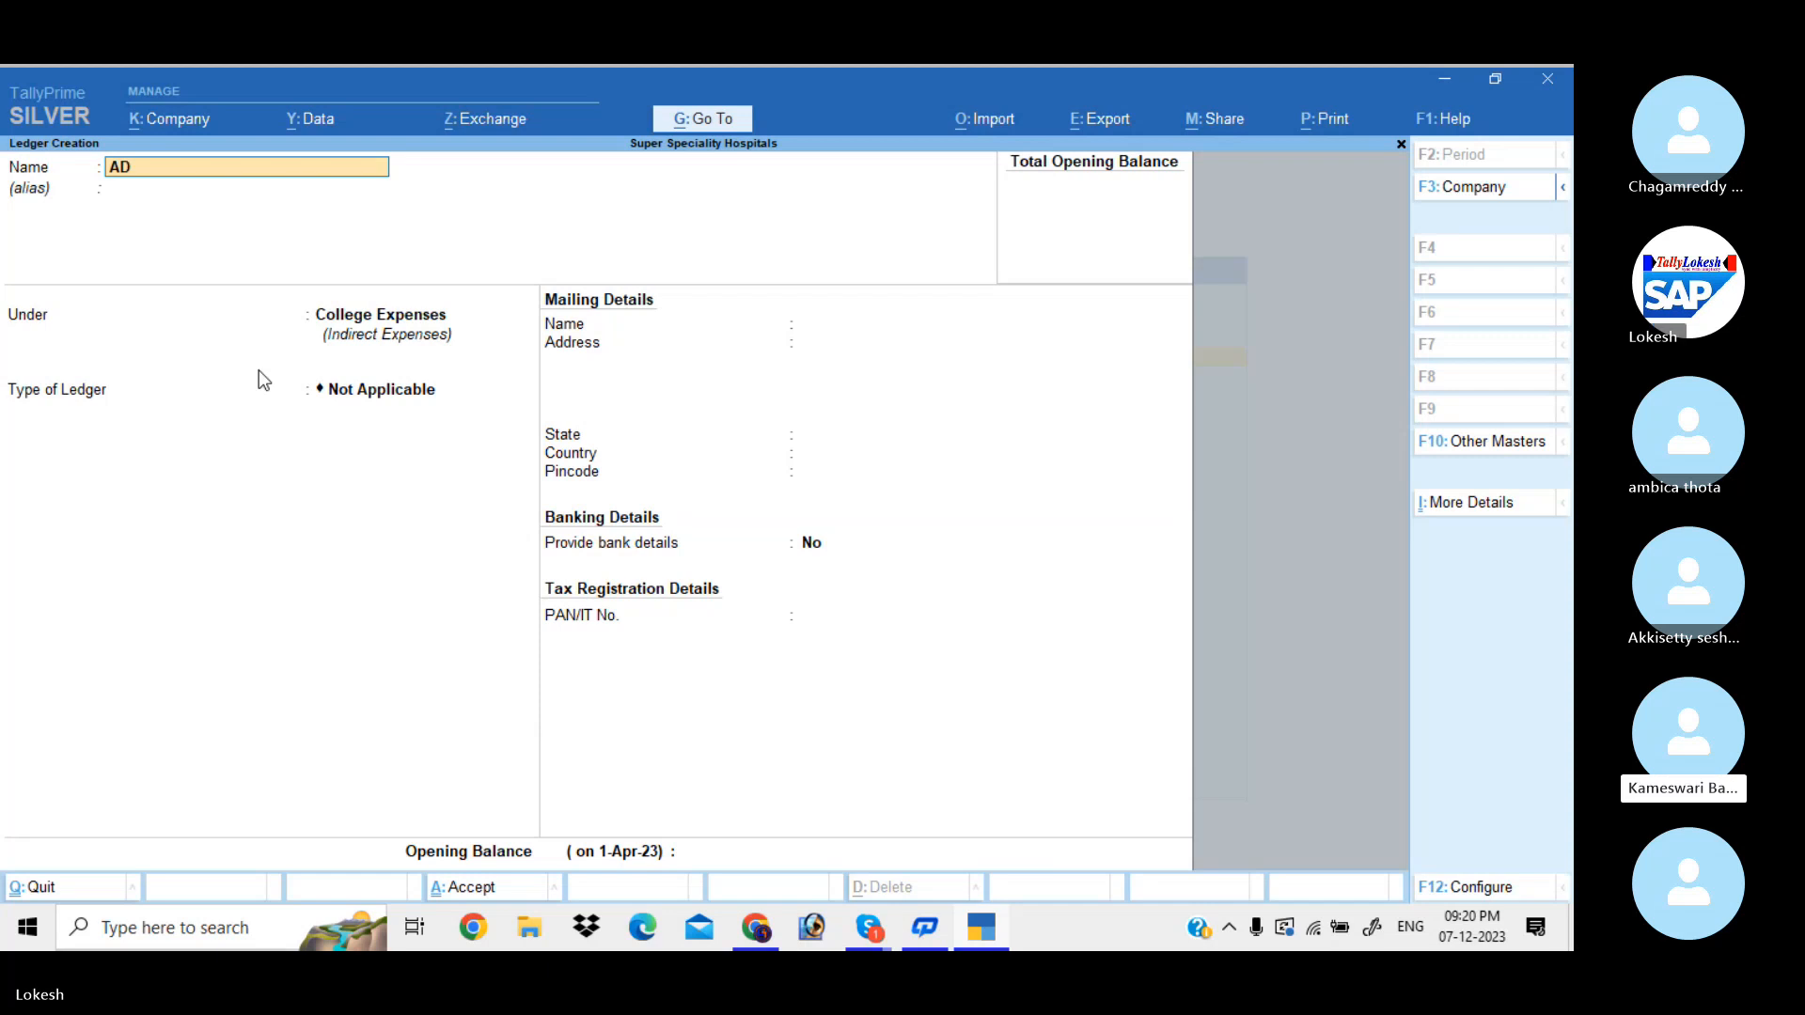
pyautogui.write('io Fee')
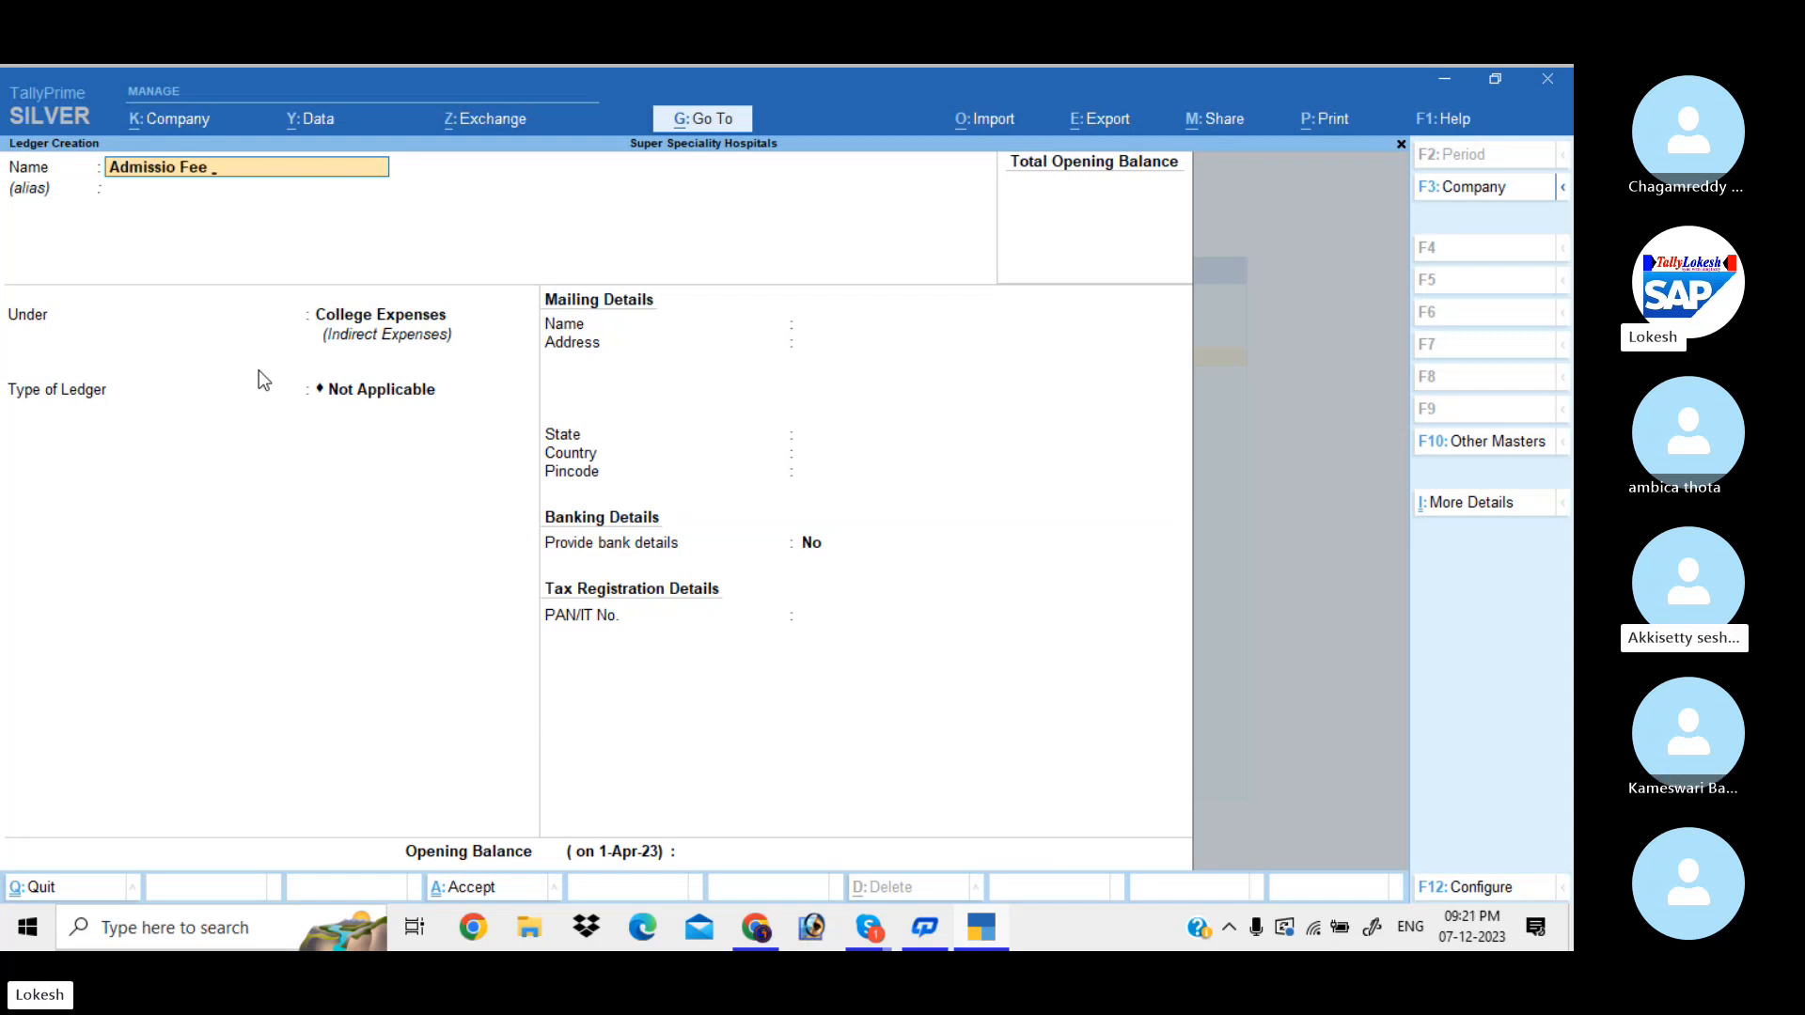
pyautogui.write(' Cl')
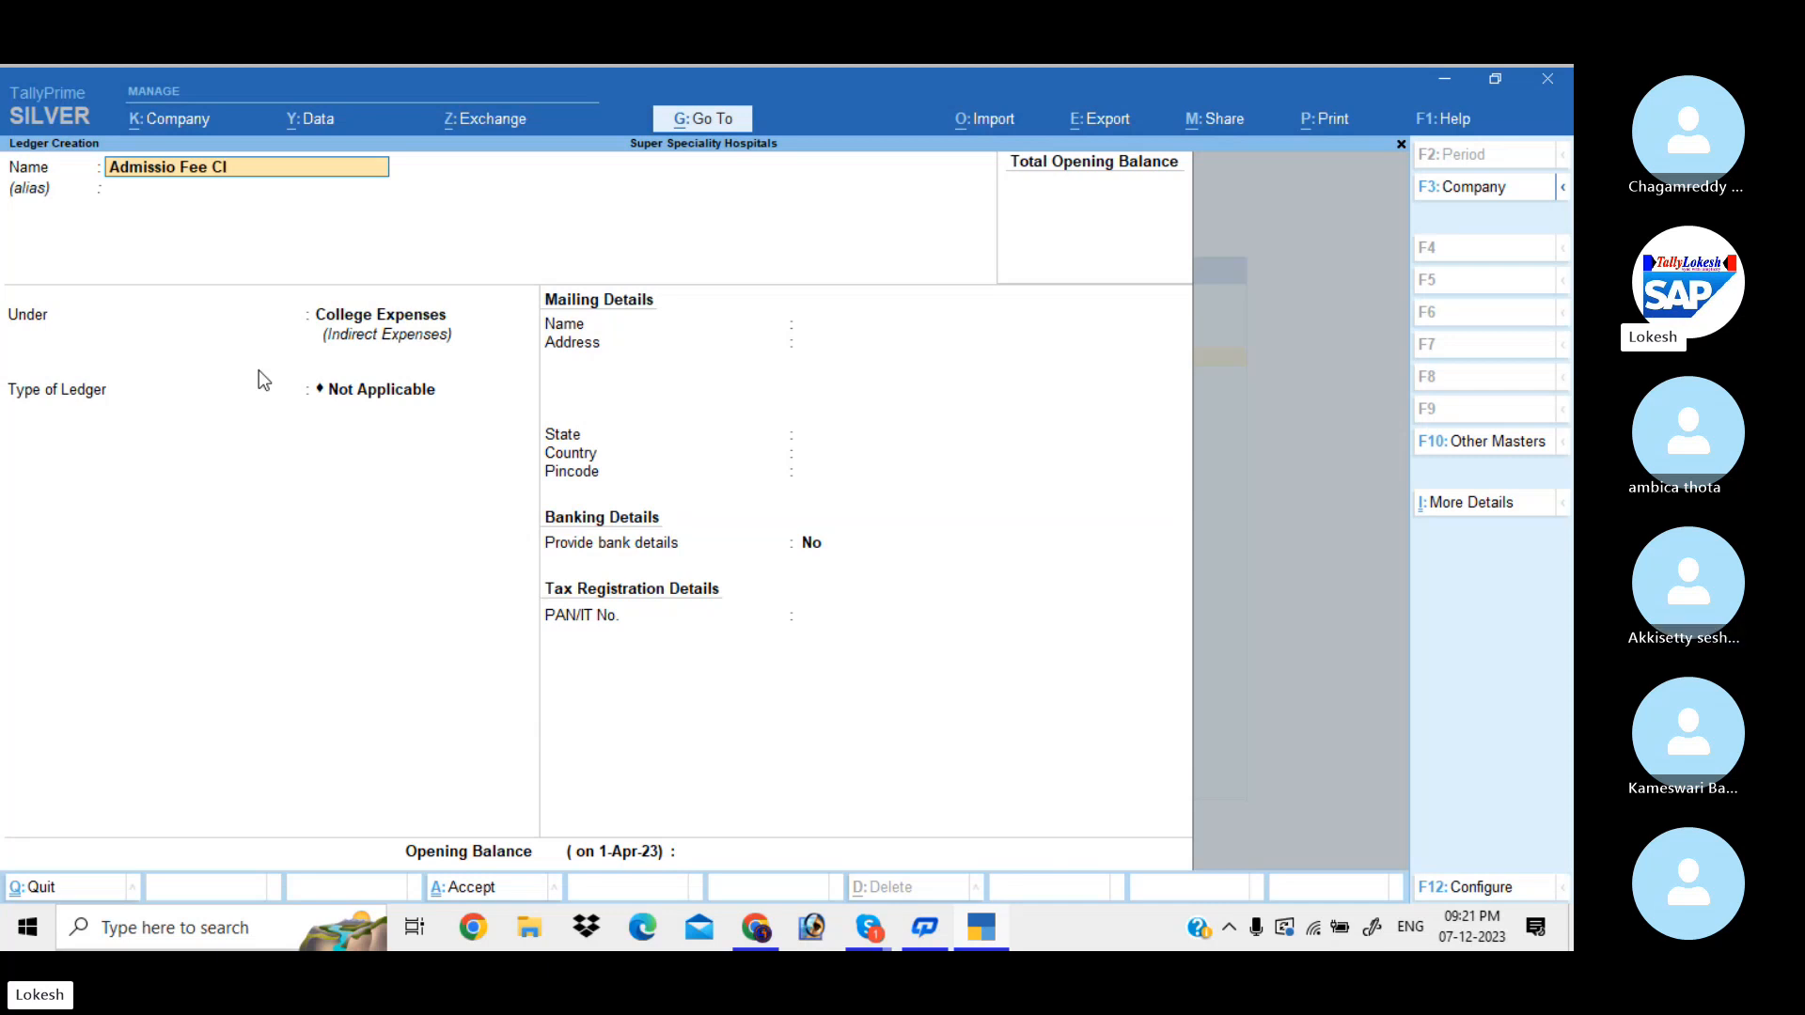
pyautogui.press('Return')
pyautogui.press('Return')
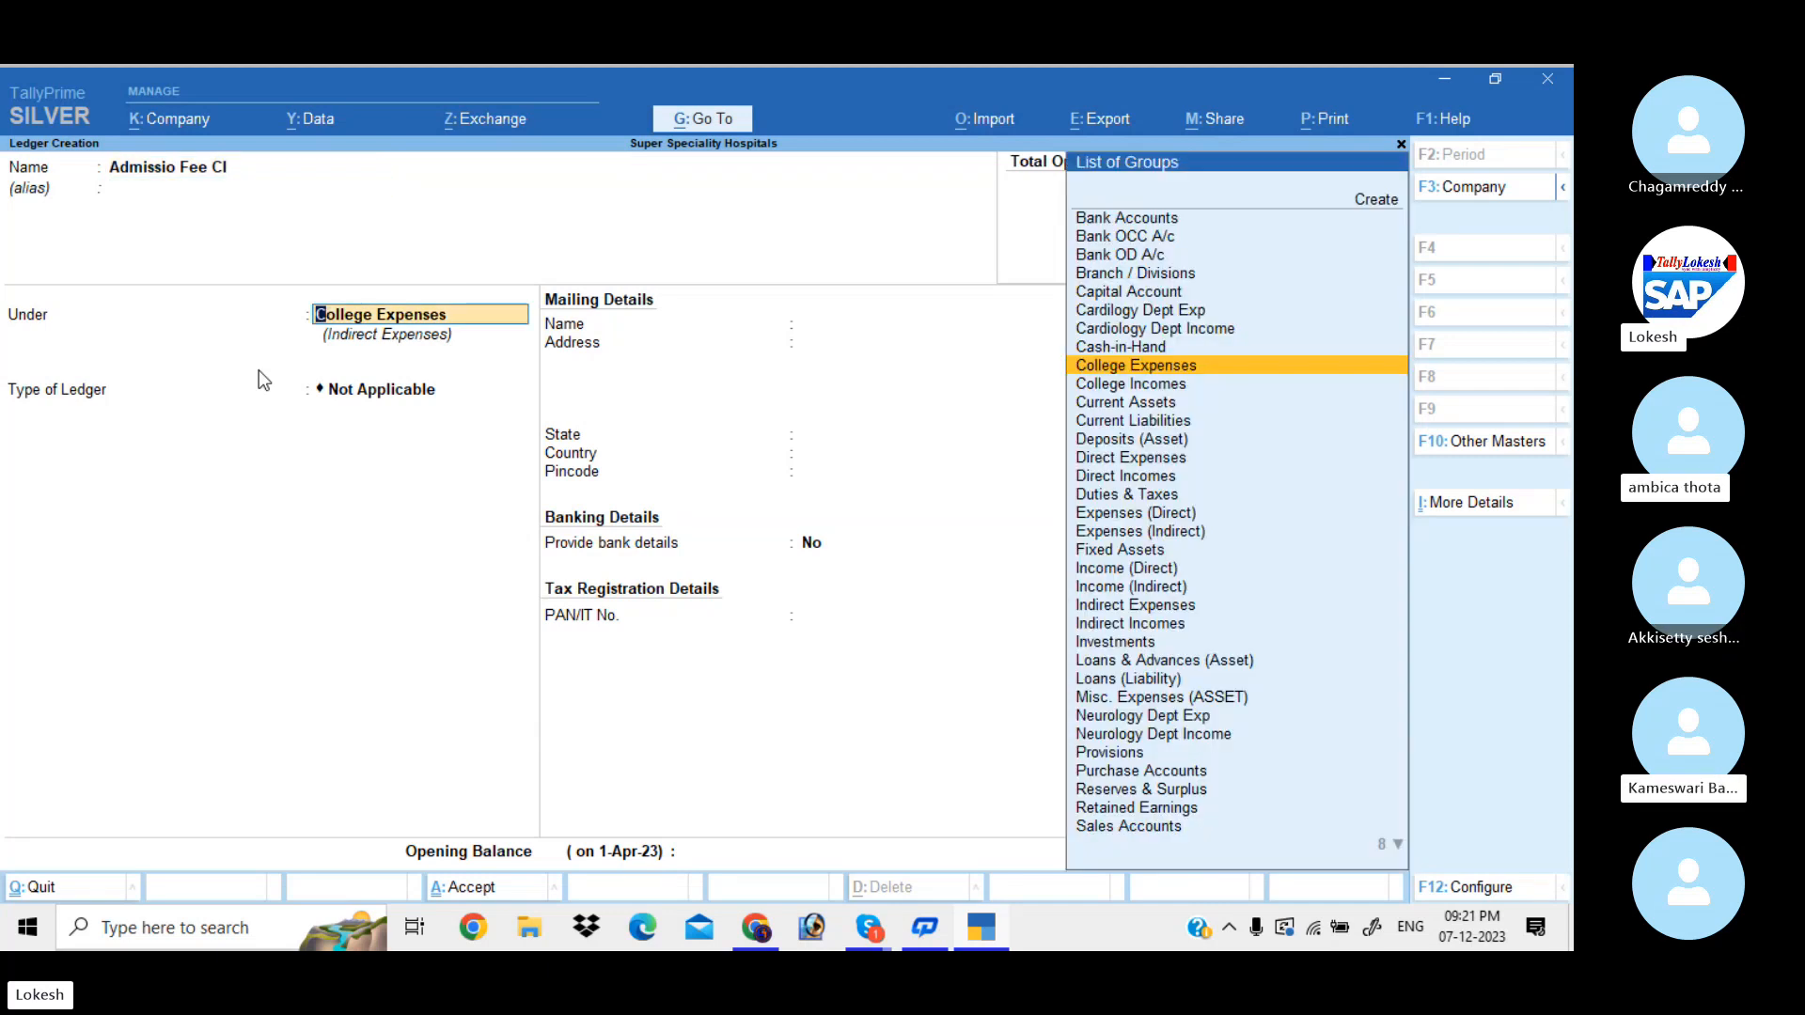
pyautogui.press('Down')
pyautogui.press('Return')
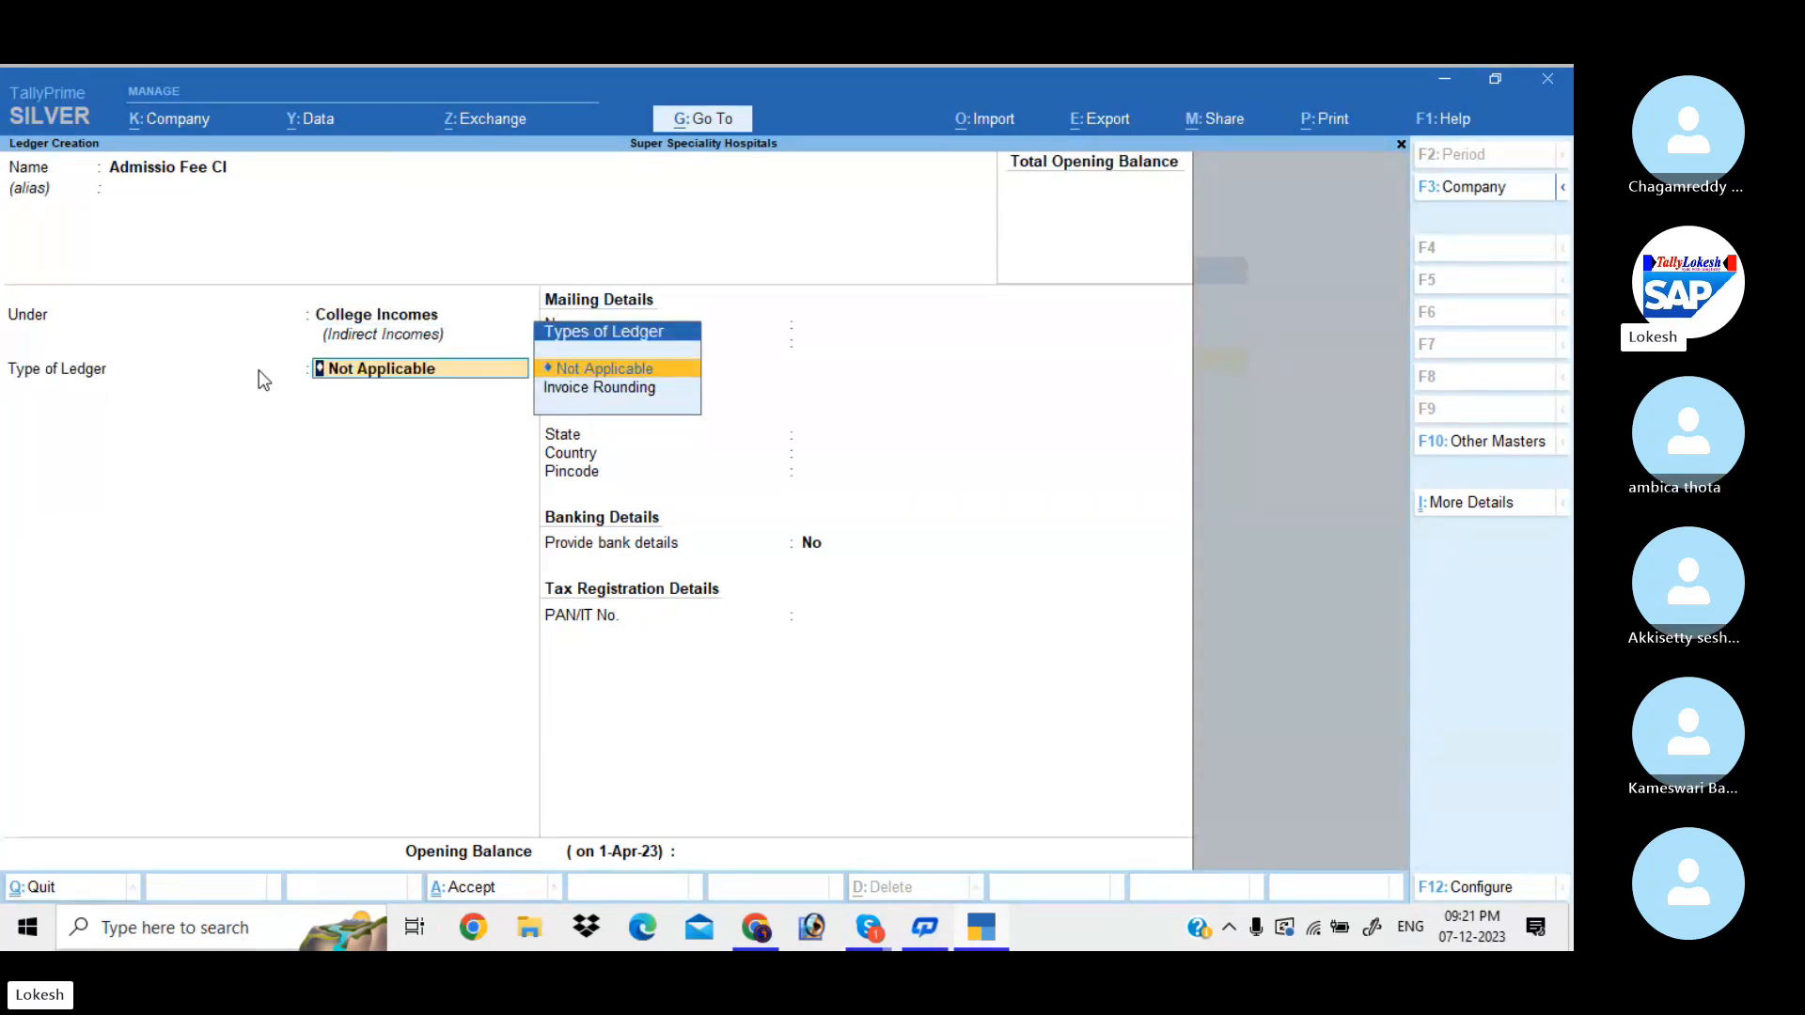
pyautogui.press('Return')
pyautogui.press('Return')
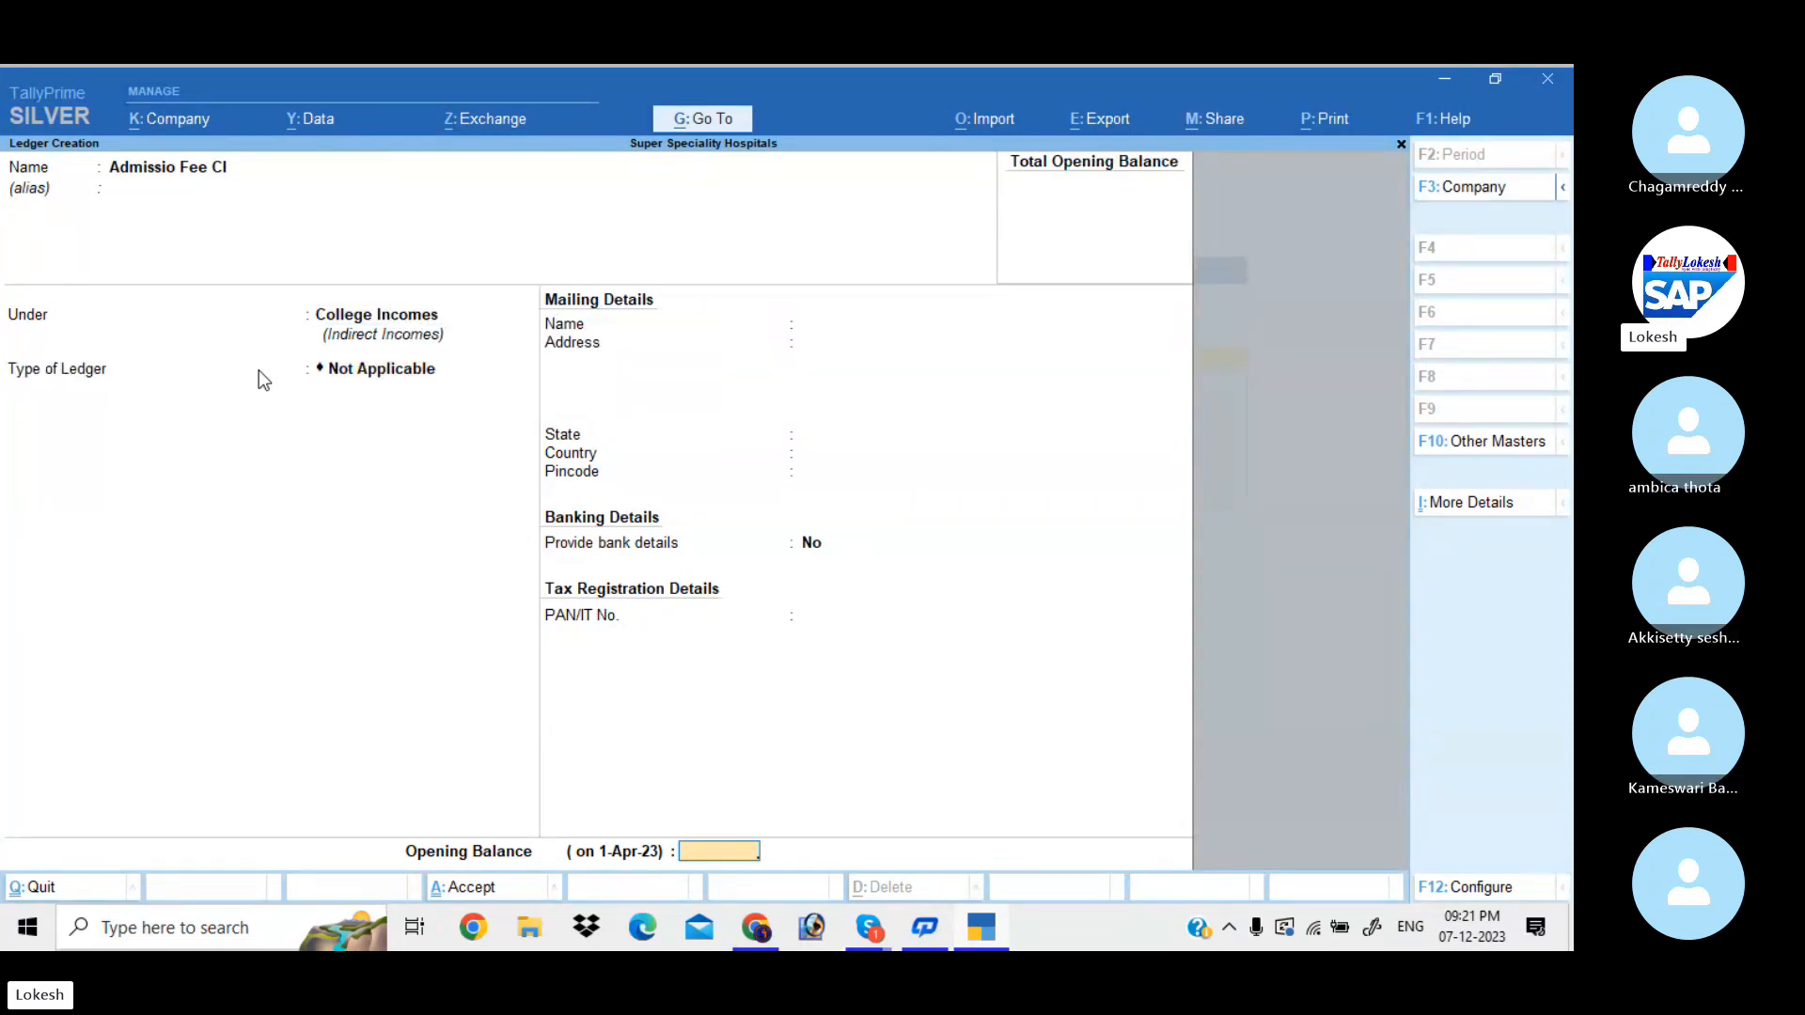
pyautogui.press('Return')
pyautogui.press('Return')
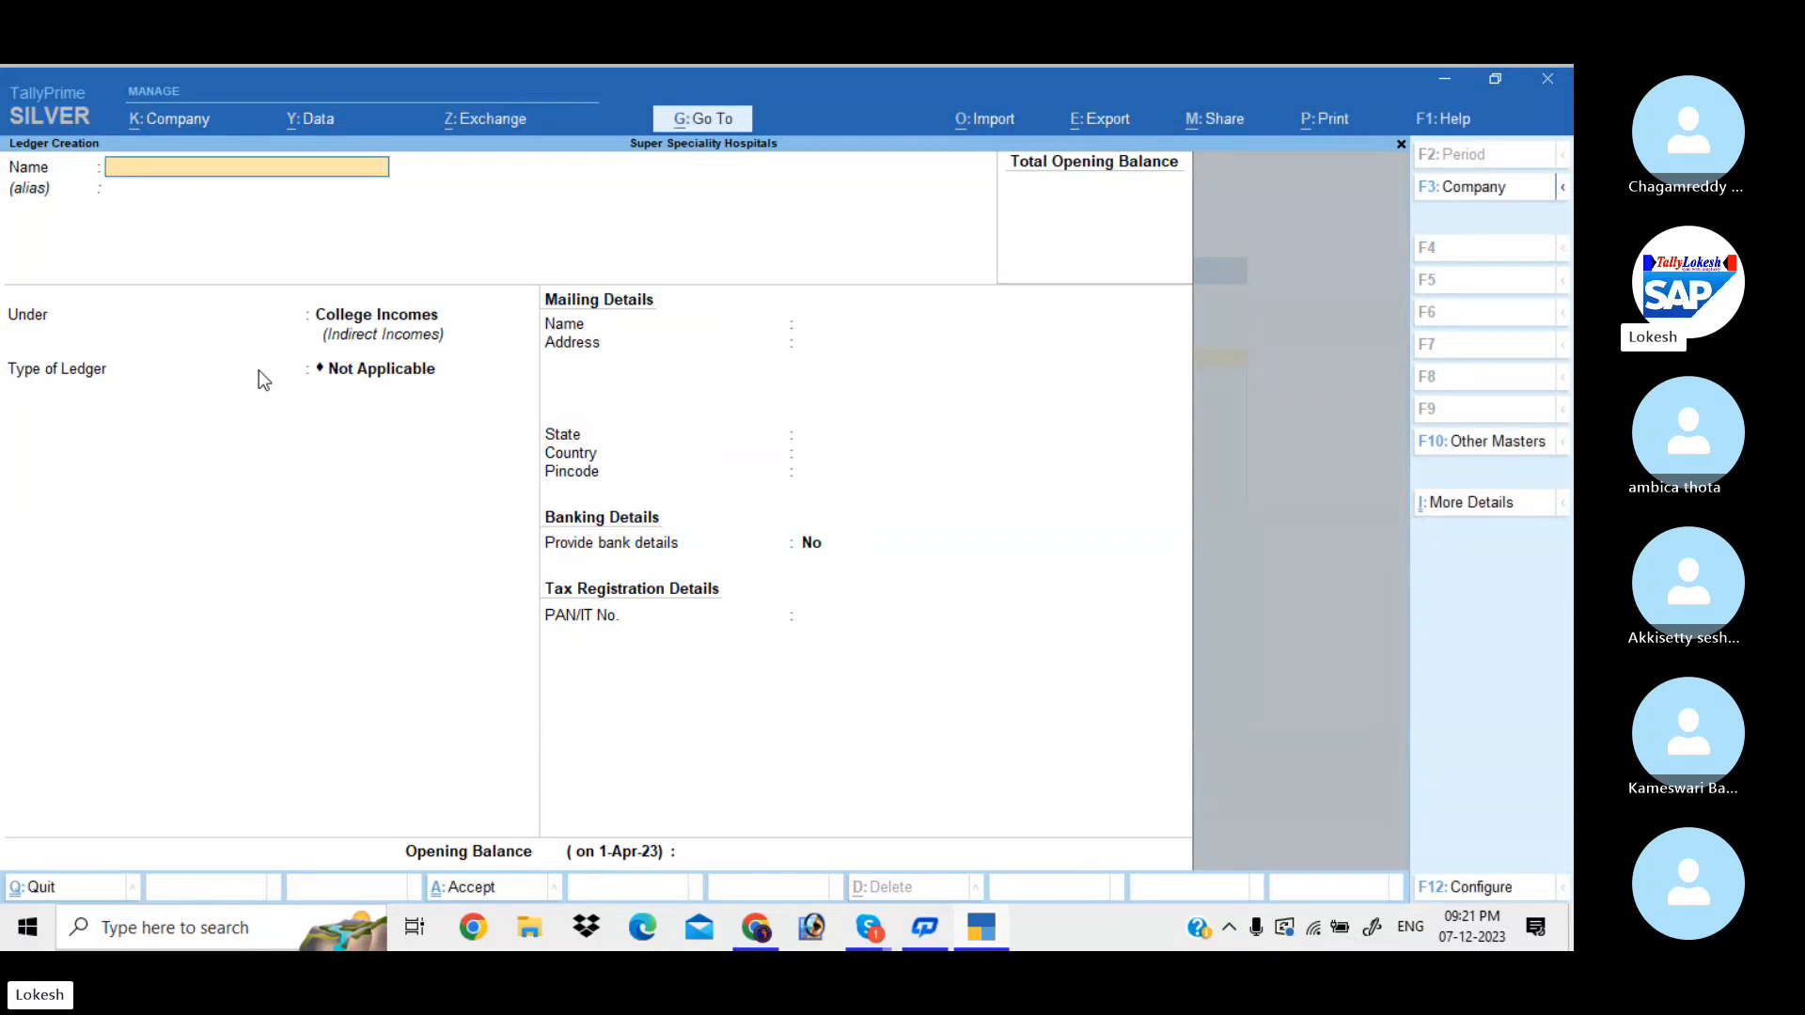
# Step: Create a ledger named Salaries SE under School Expenses, with type Not Applicable and no opening balance
pyautogui.write('Salaries ')
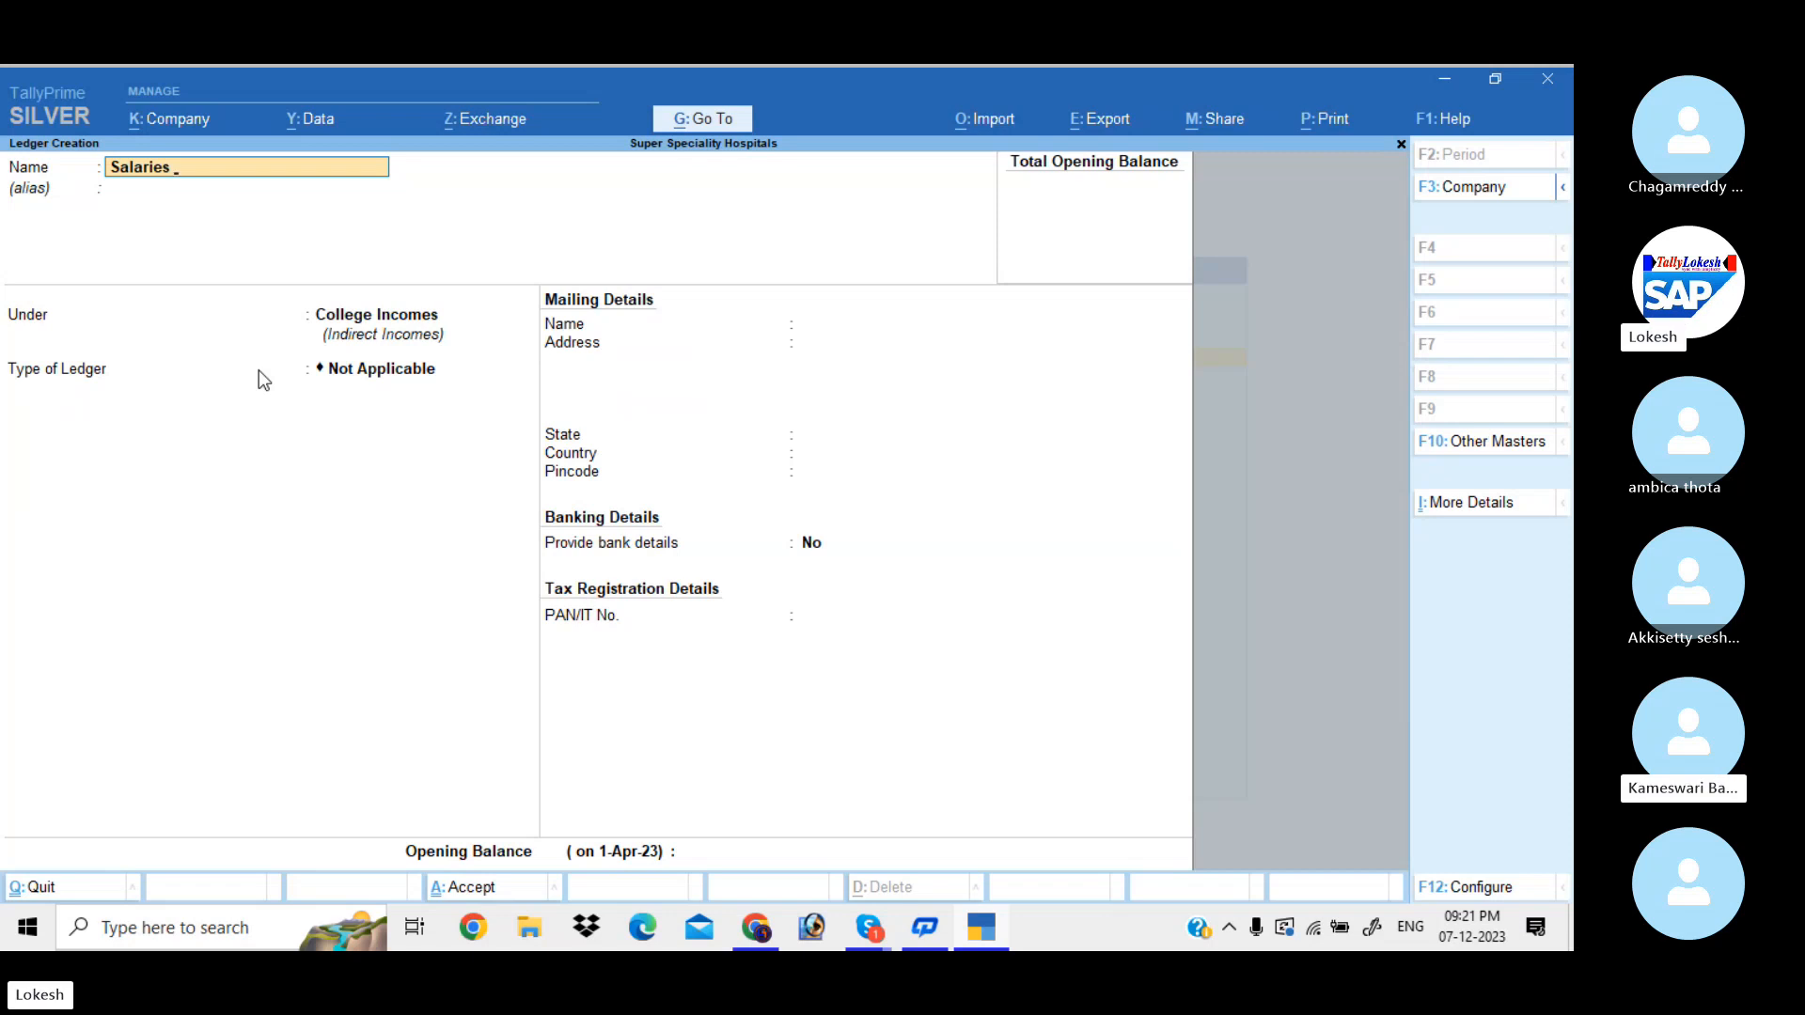
pyautogui.write('SE')
pyautogui.press('Return')
pyautogui.press('Return')
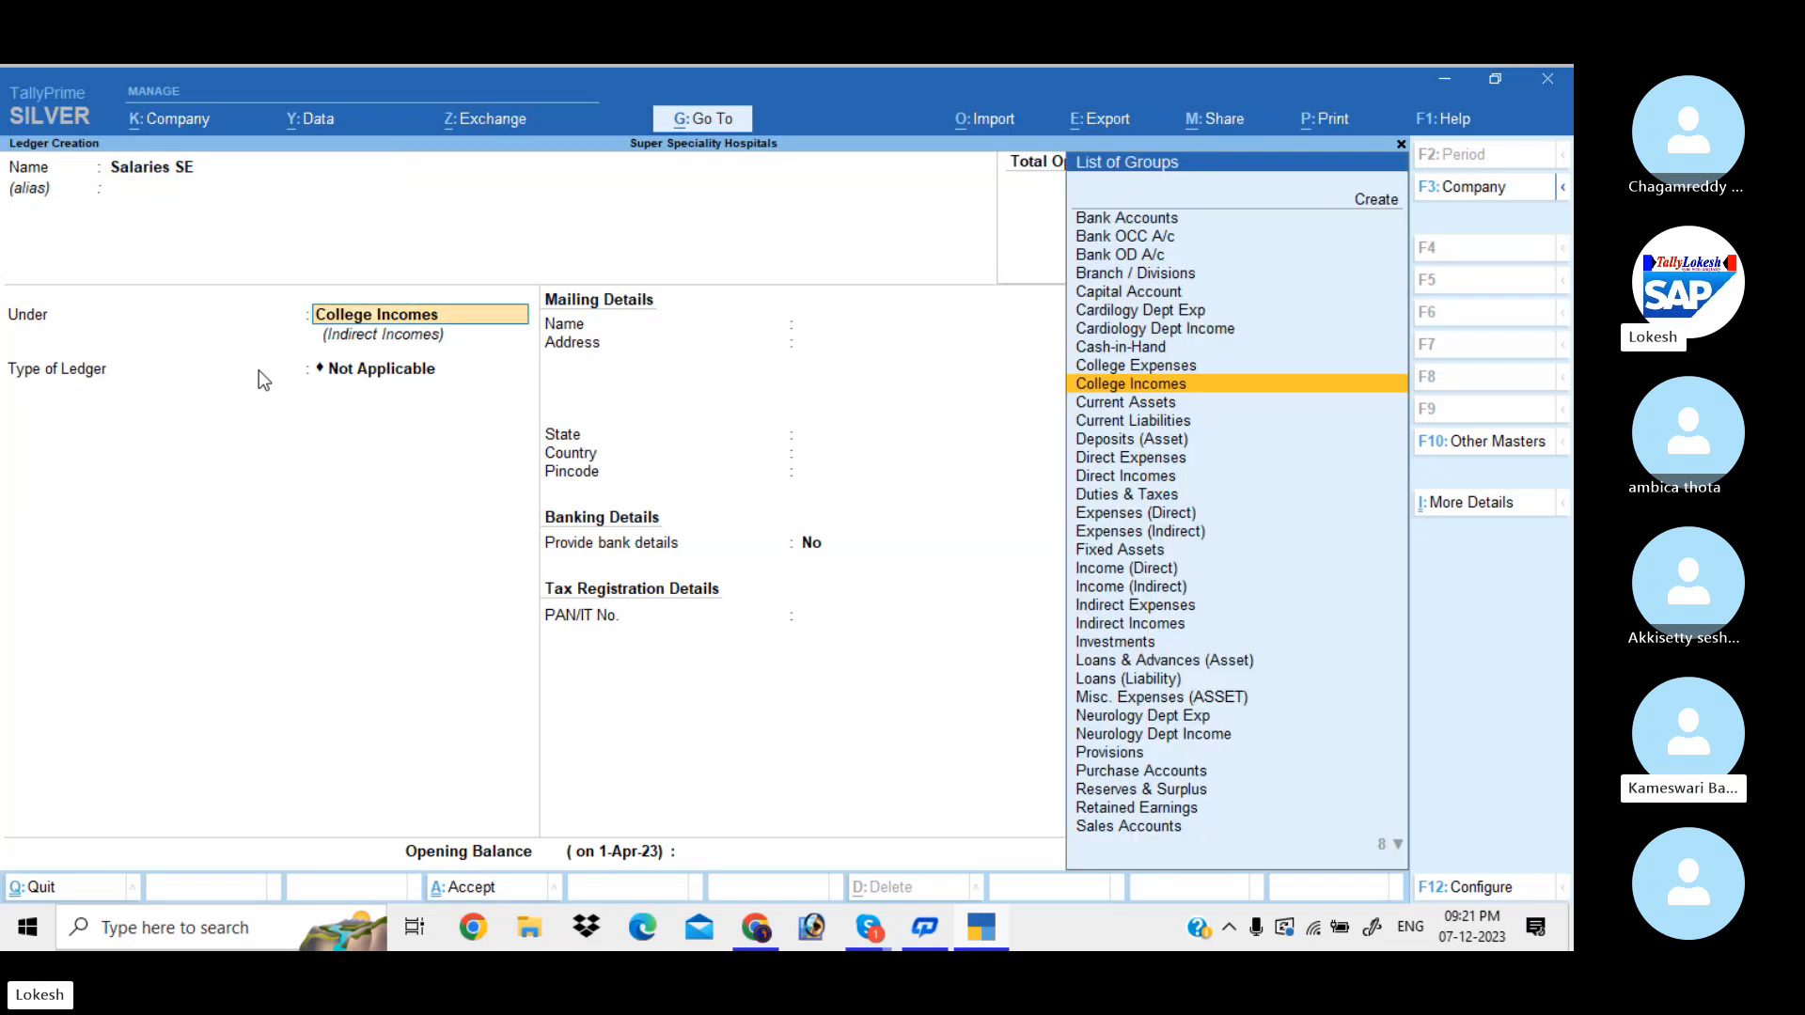
pyautogui.write('SC')
pyautogui.press('Return')
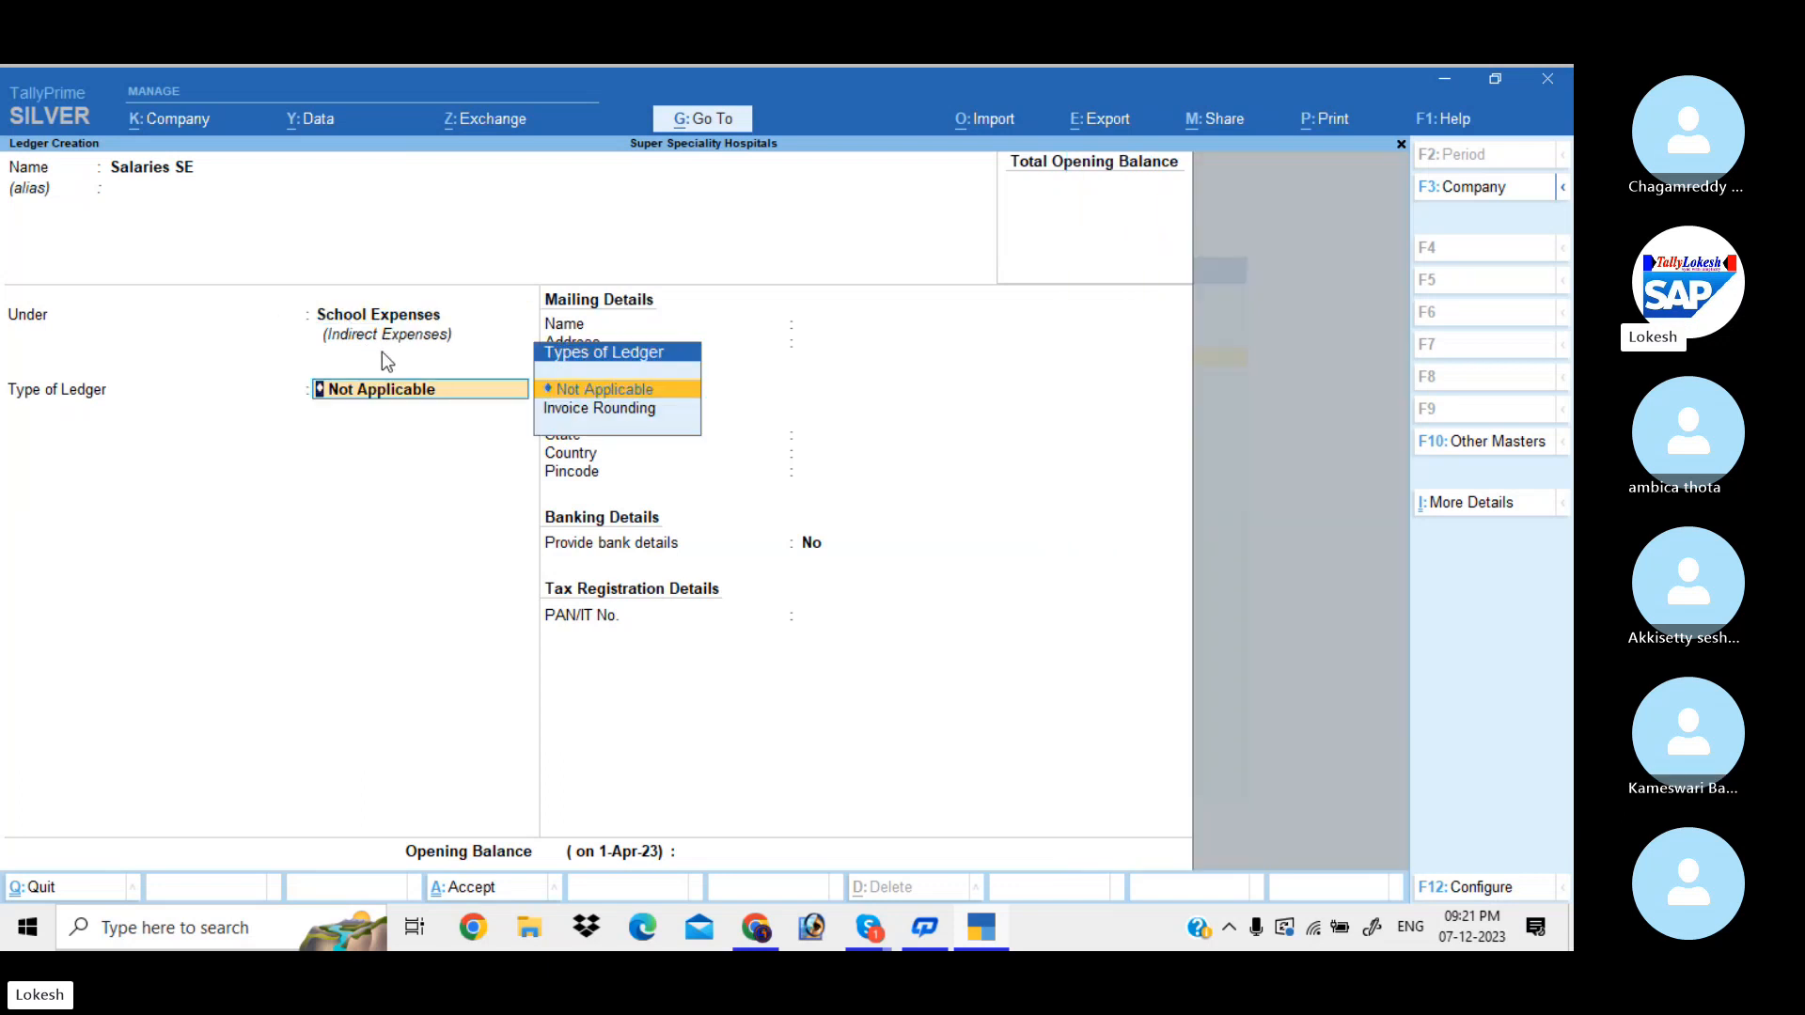
pyautogui.press('Return')
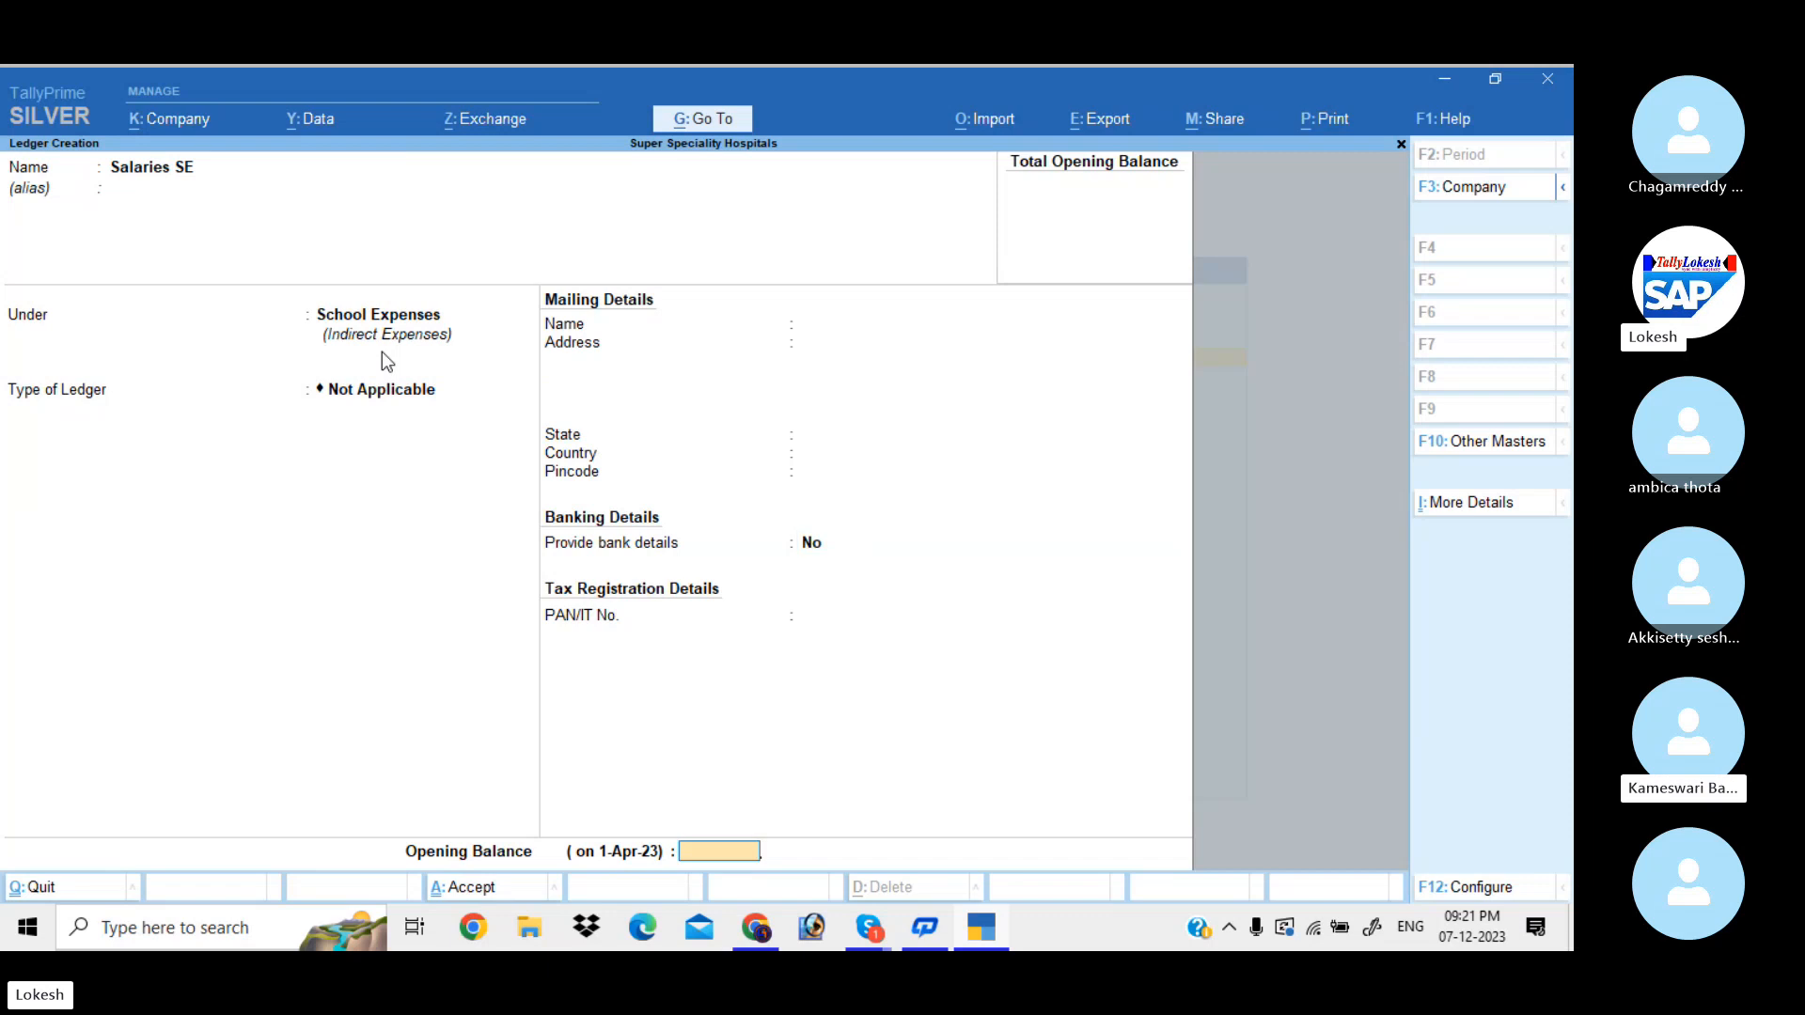
pyautogui.press('Return')
pyautogui.press('Return')
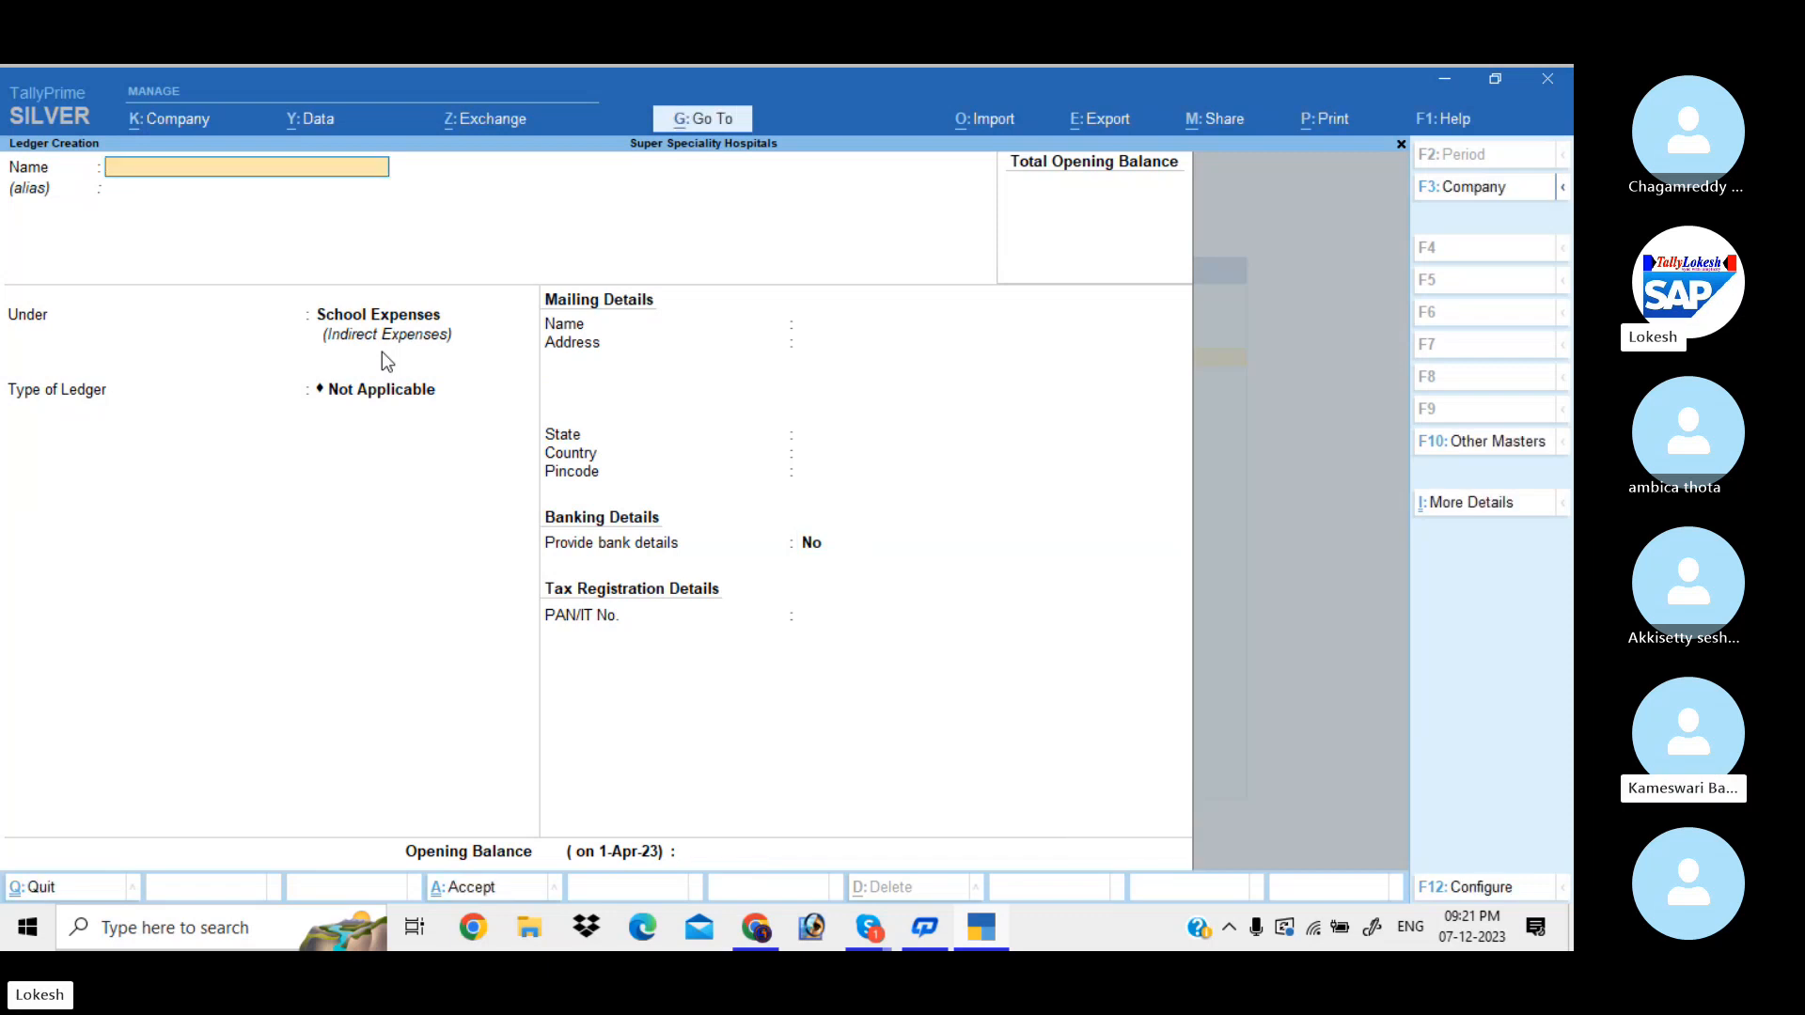
# Step: Create a ledger named Fee SI under School Incomes, with type Not Applicable and no opening balance, and start quitting ledger creation
pyautogui.write('FEE')
pyautogui.press('BackSpace')
pyautogui.press('BackSpace')
pyautogui.write('ee')
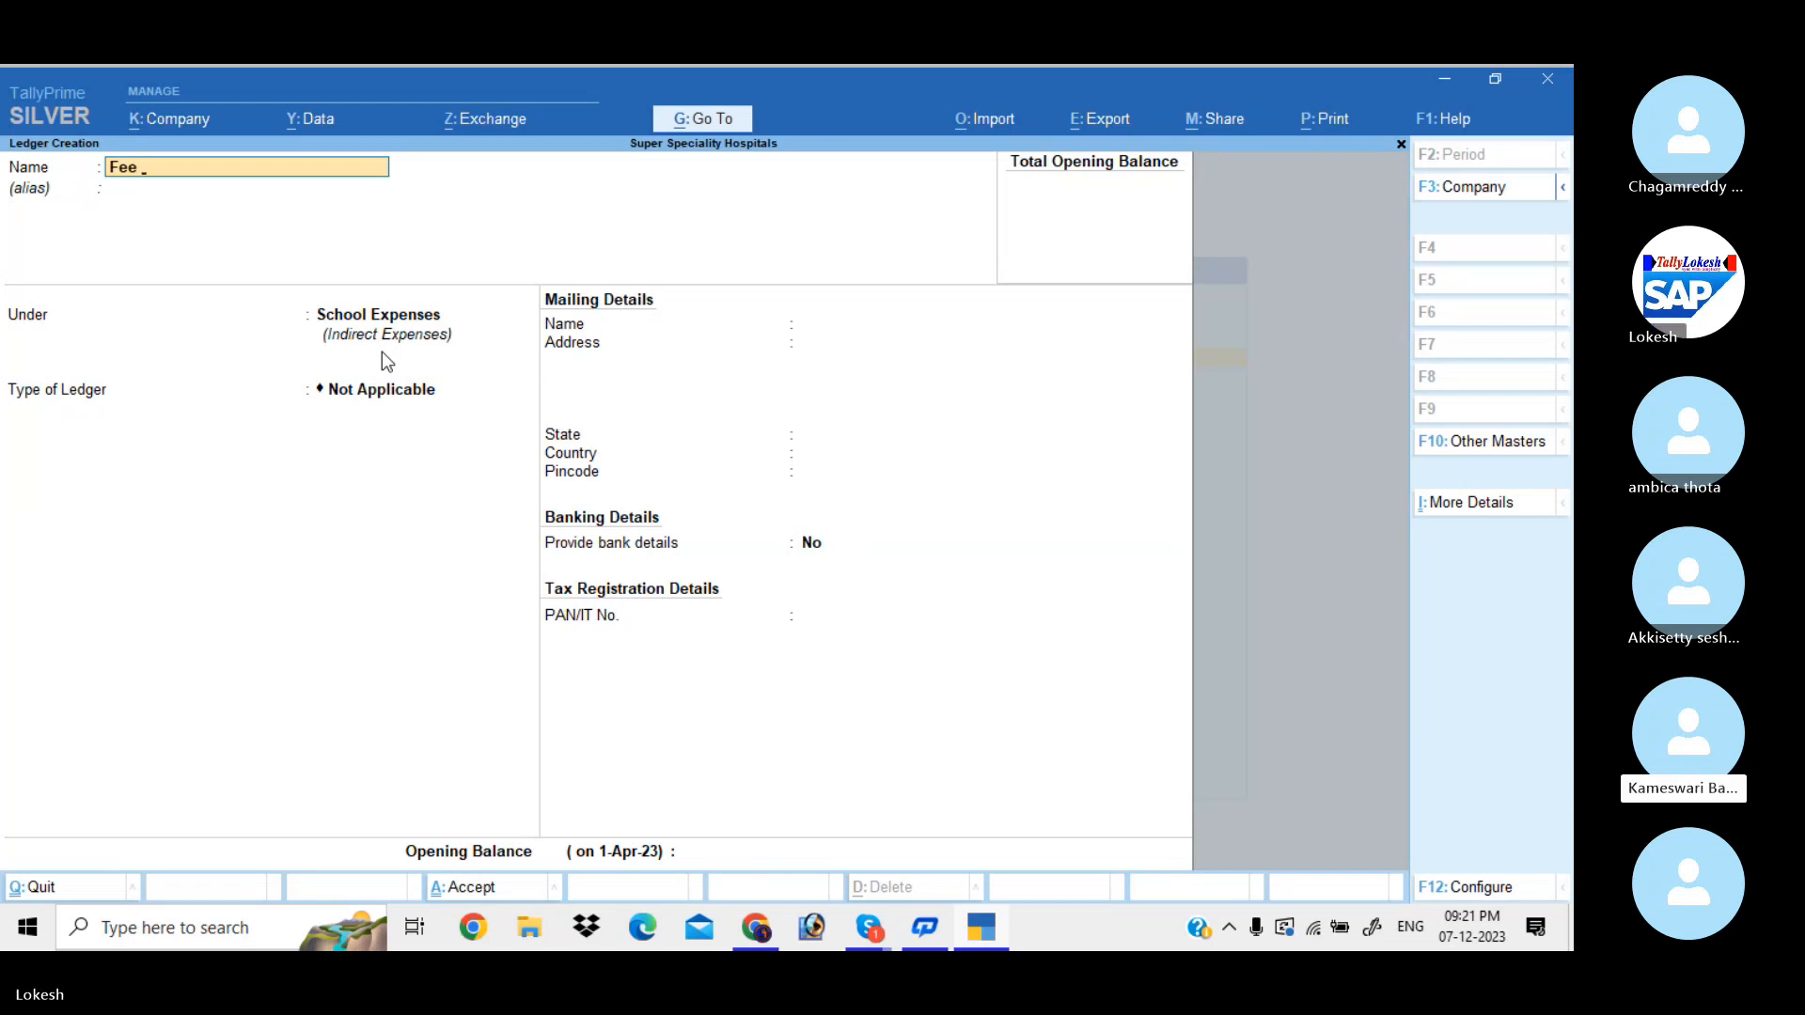
pyautogui.write(' Sl')
pyautogui.press('Return')
pyautogui.press('Return')
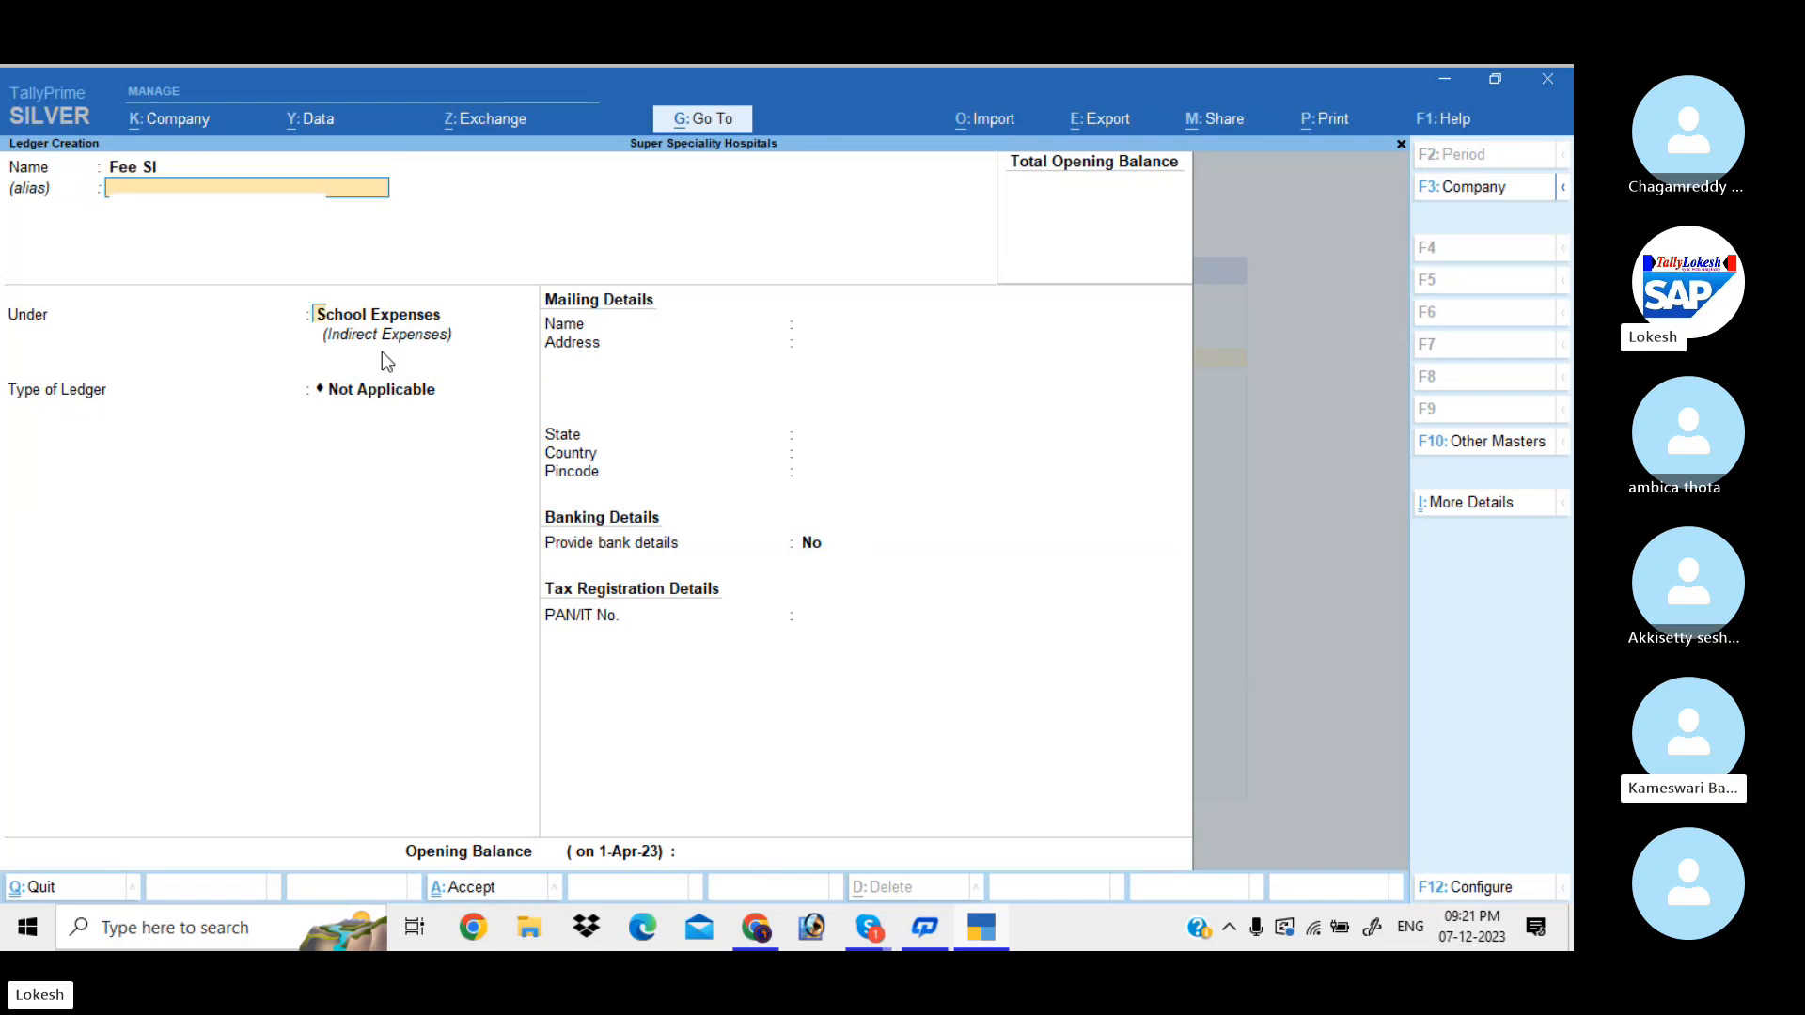
pyautogui.write('SC')
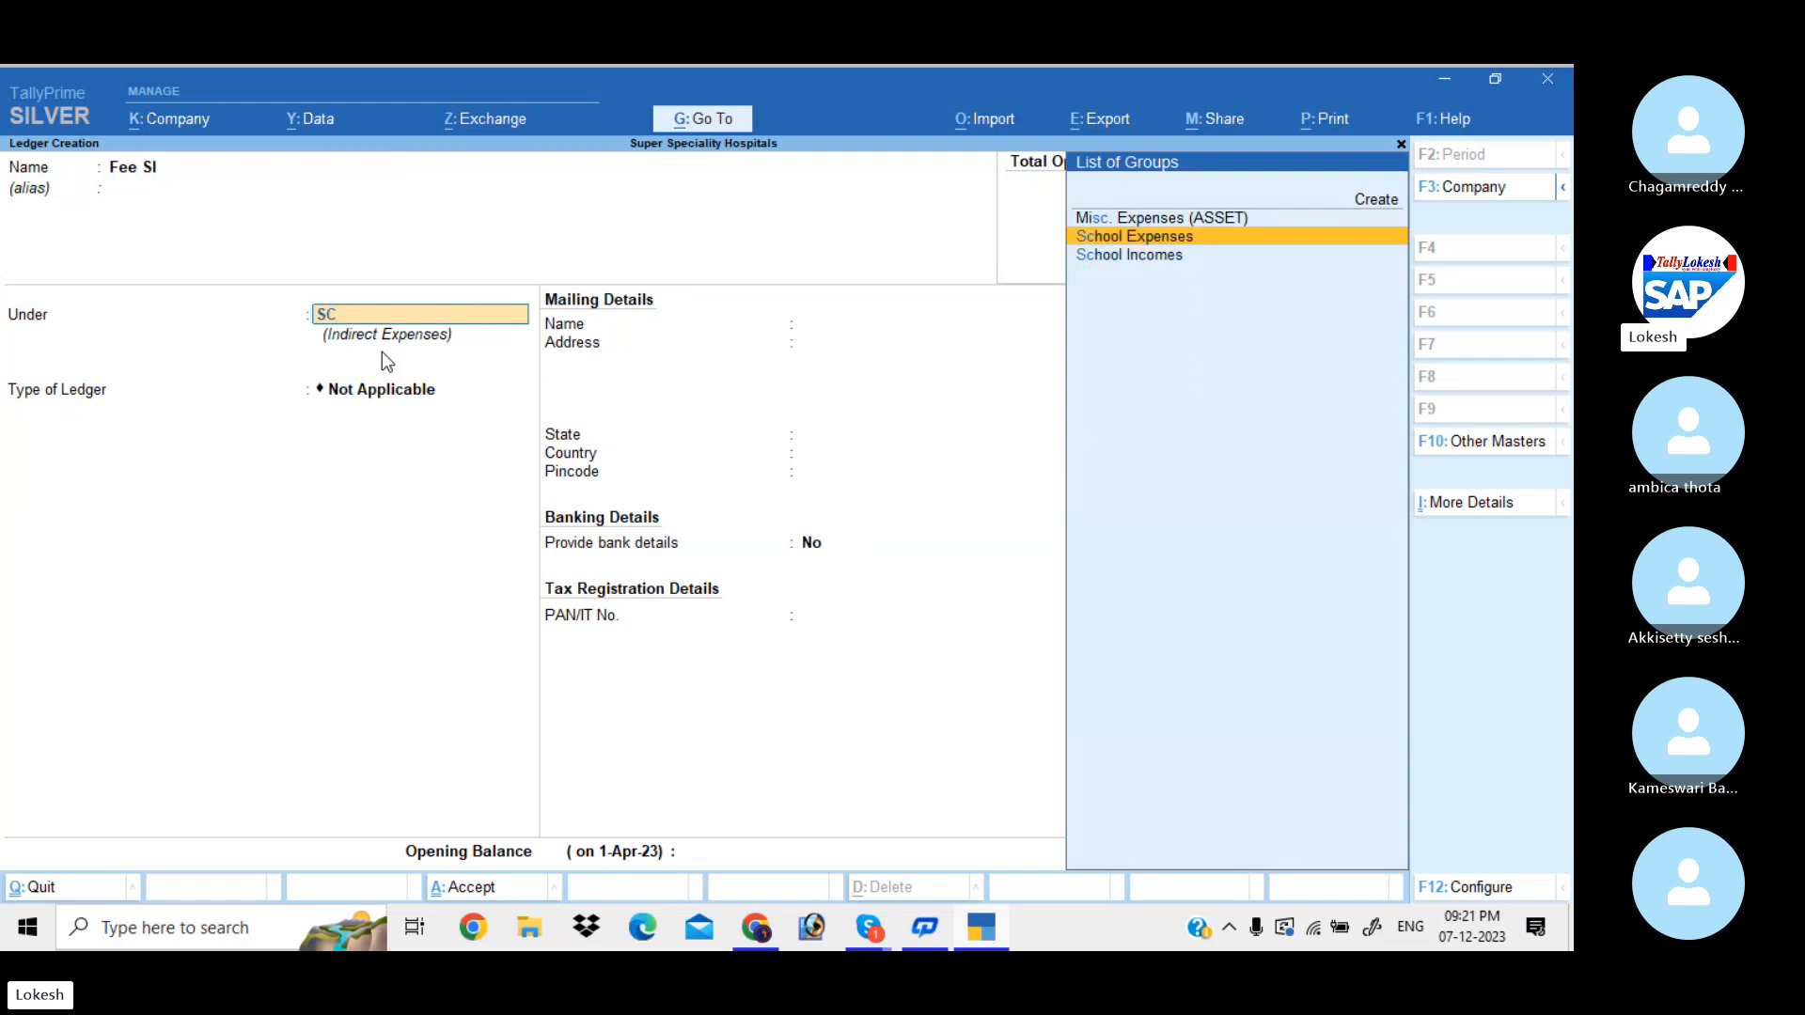
pyautogui.press('Down')
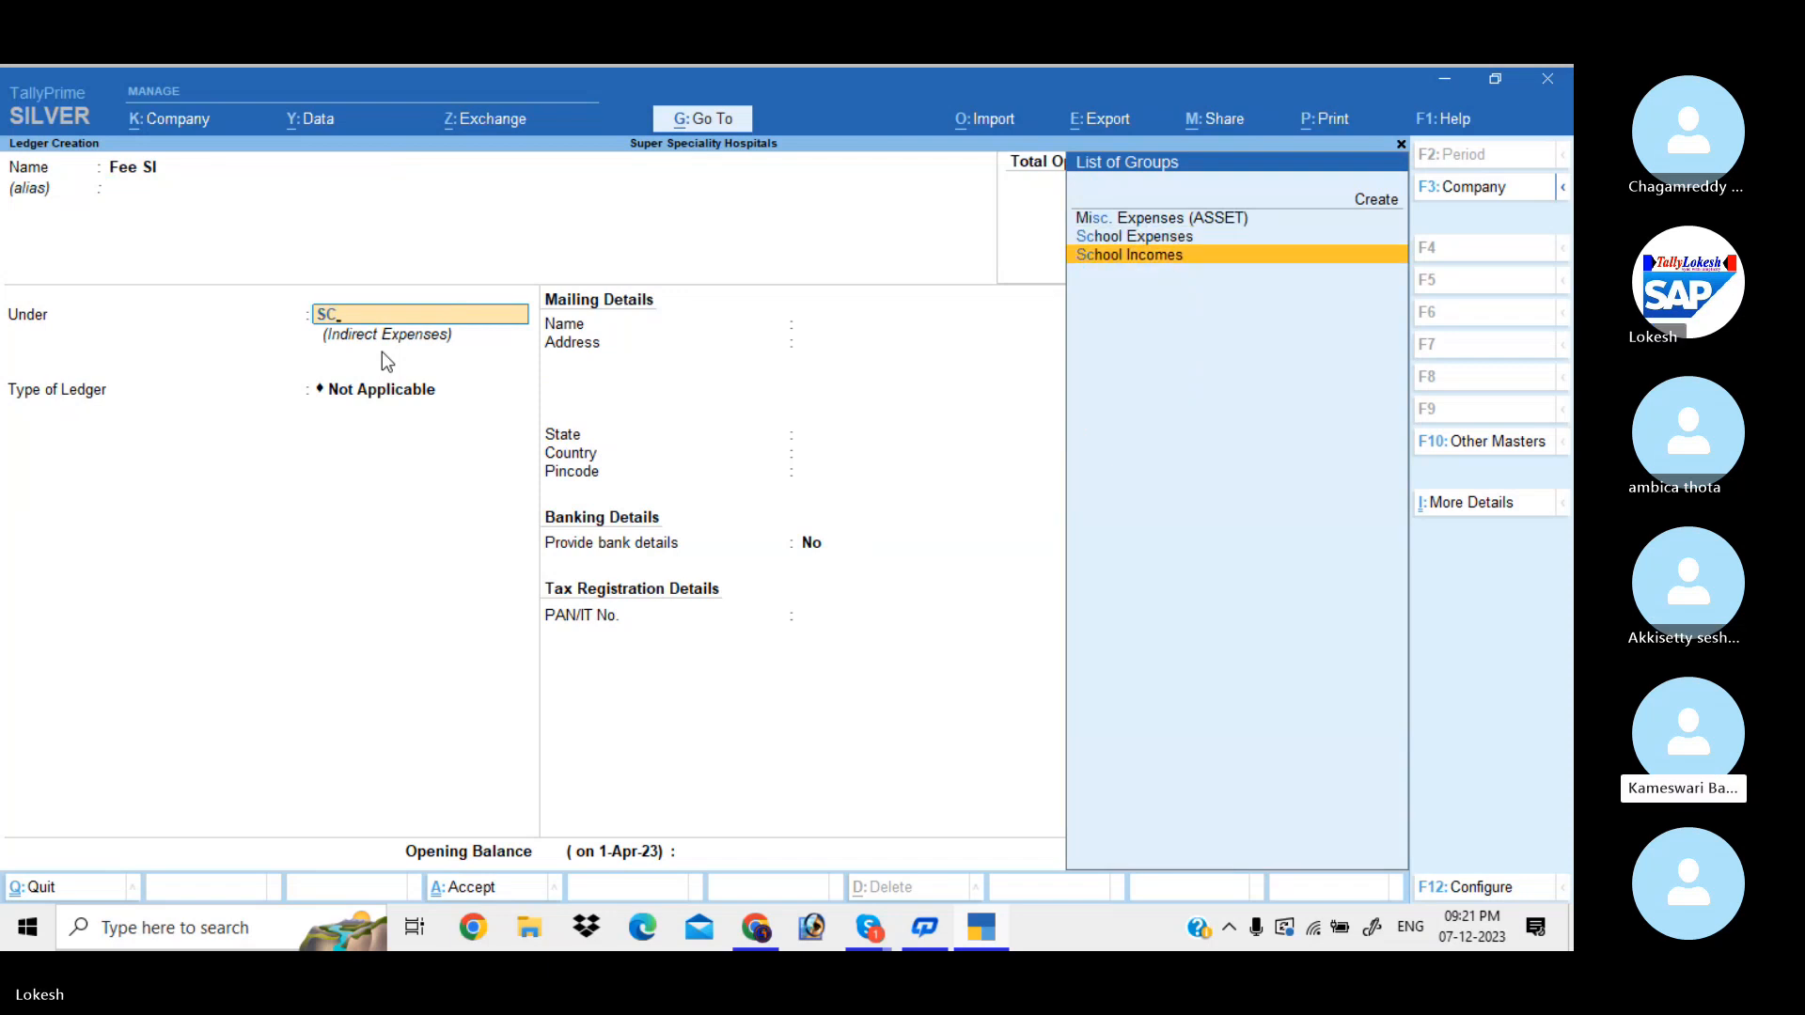
pyautogui.press('Return')
pyautogui.press('Return')
pyautogui.press('Return')
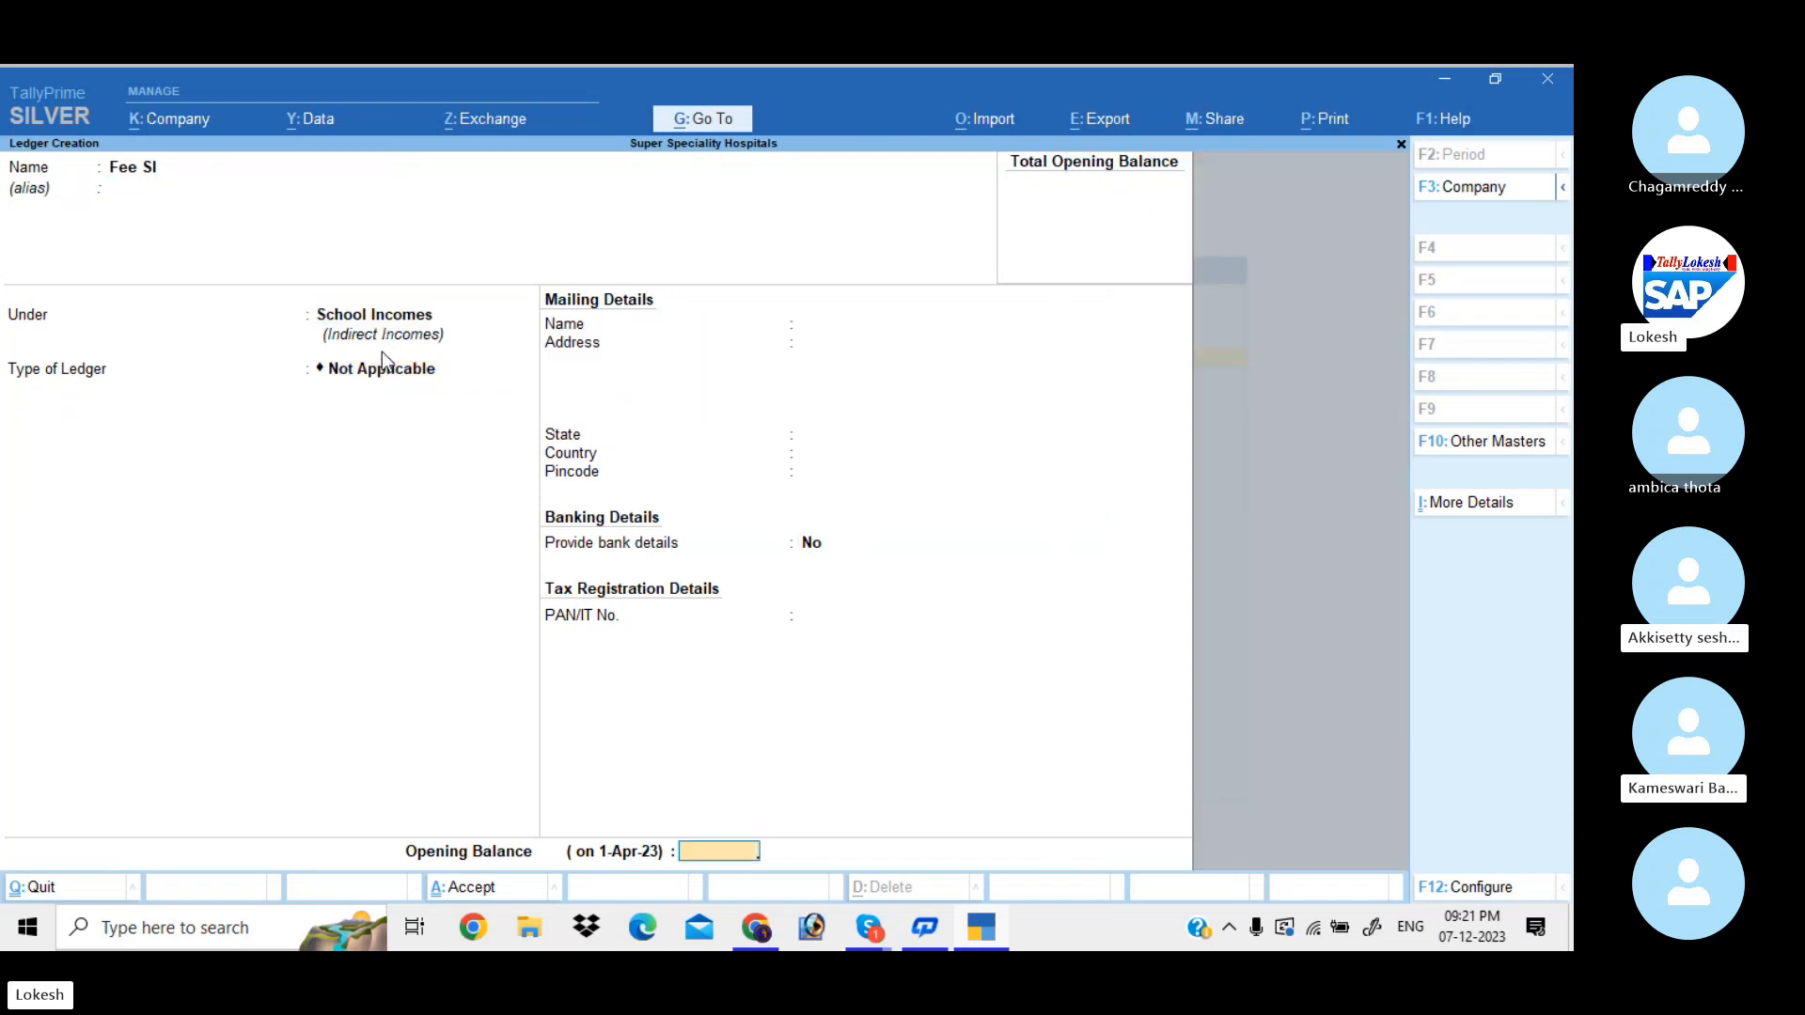
pyautogui.press('Return')
pyautogui.press('Return')
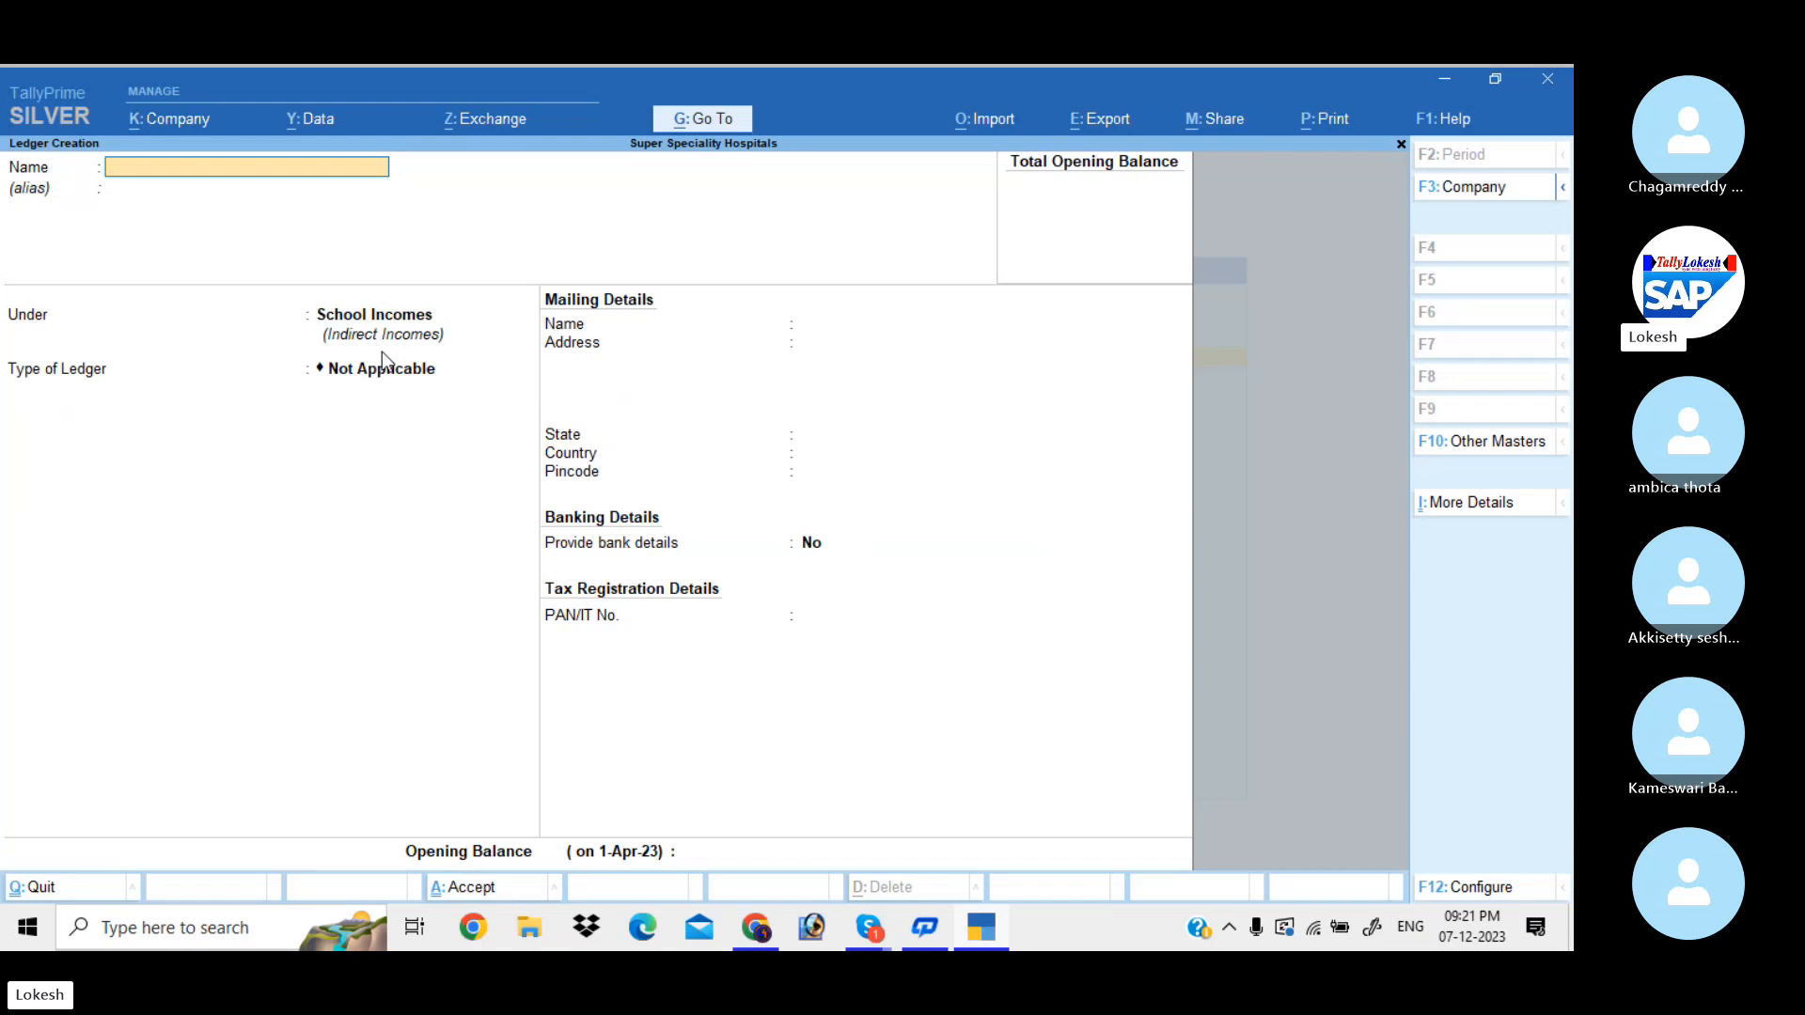
pyautogui.press('Escape')
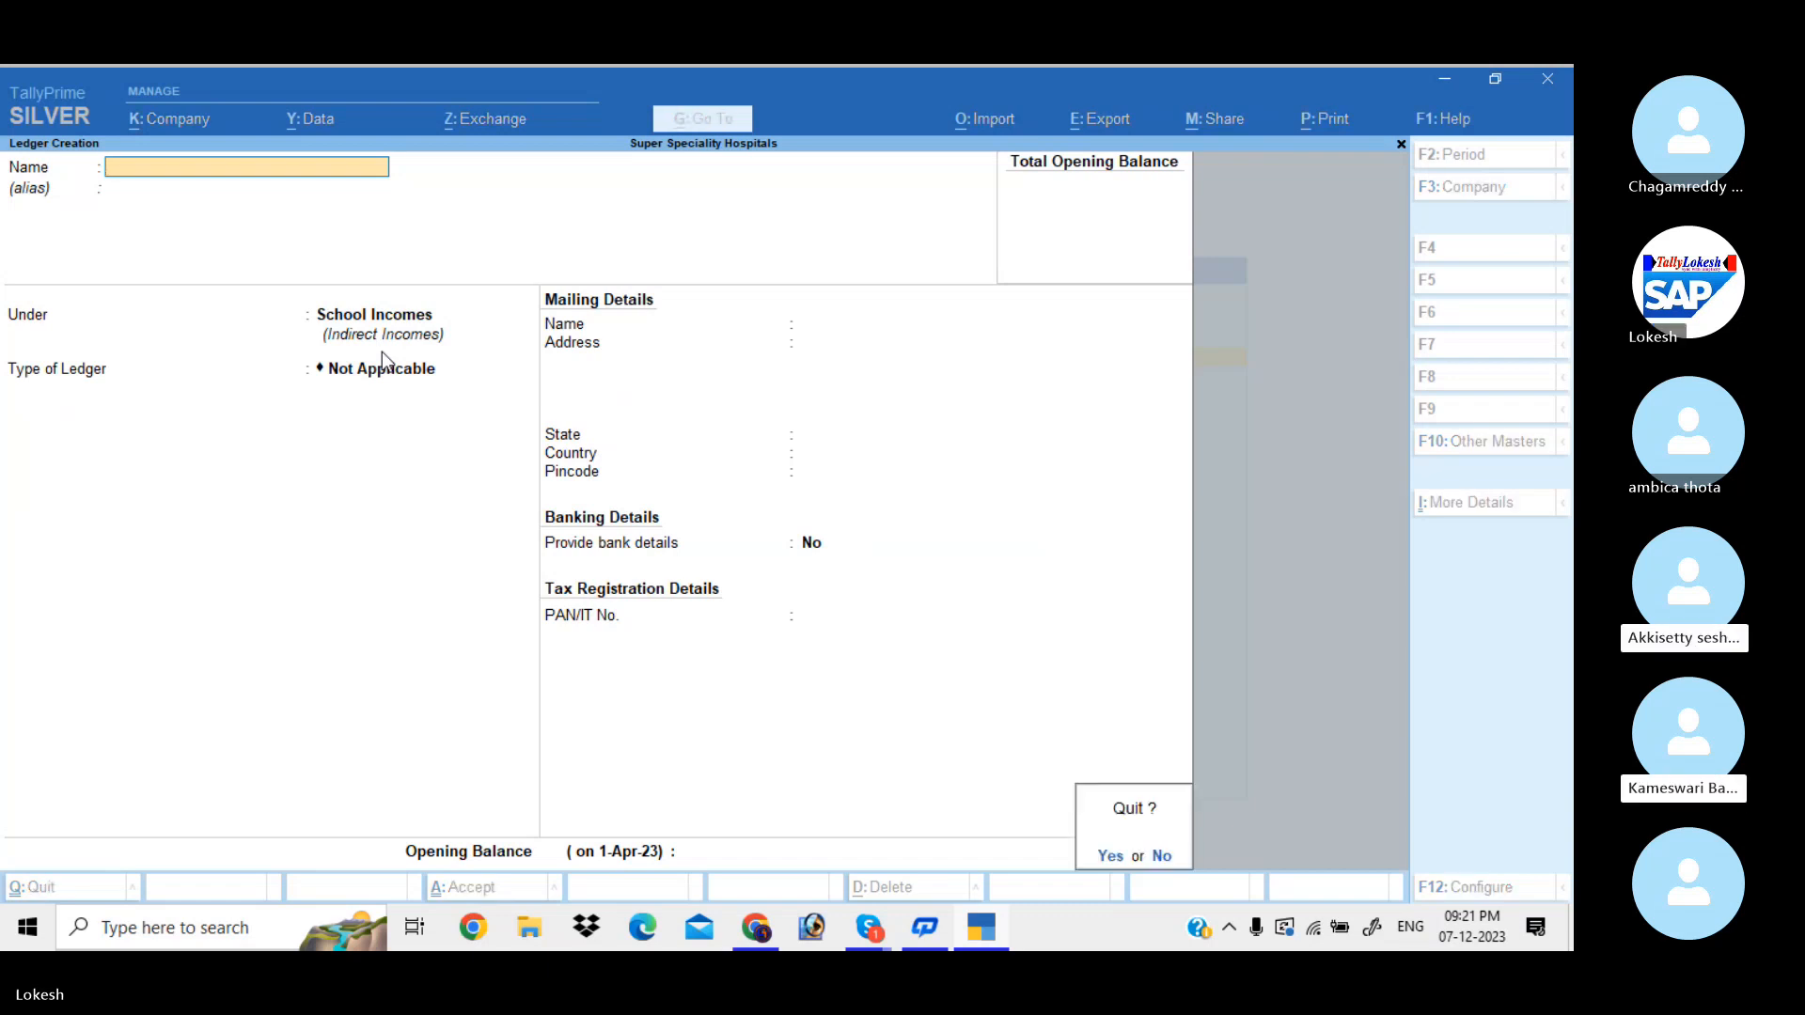
# Step: Quit ledger creation and view the company's Dashboard of trends, cash flow and account summaries
pyautogui.press('Return')
pyautogui.press('Escape')
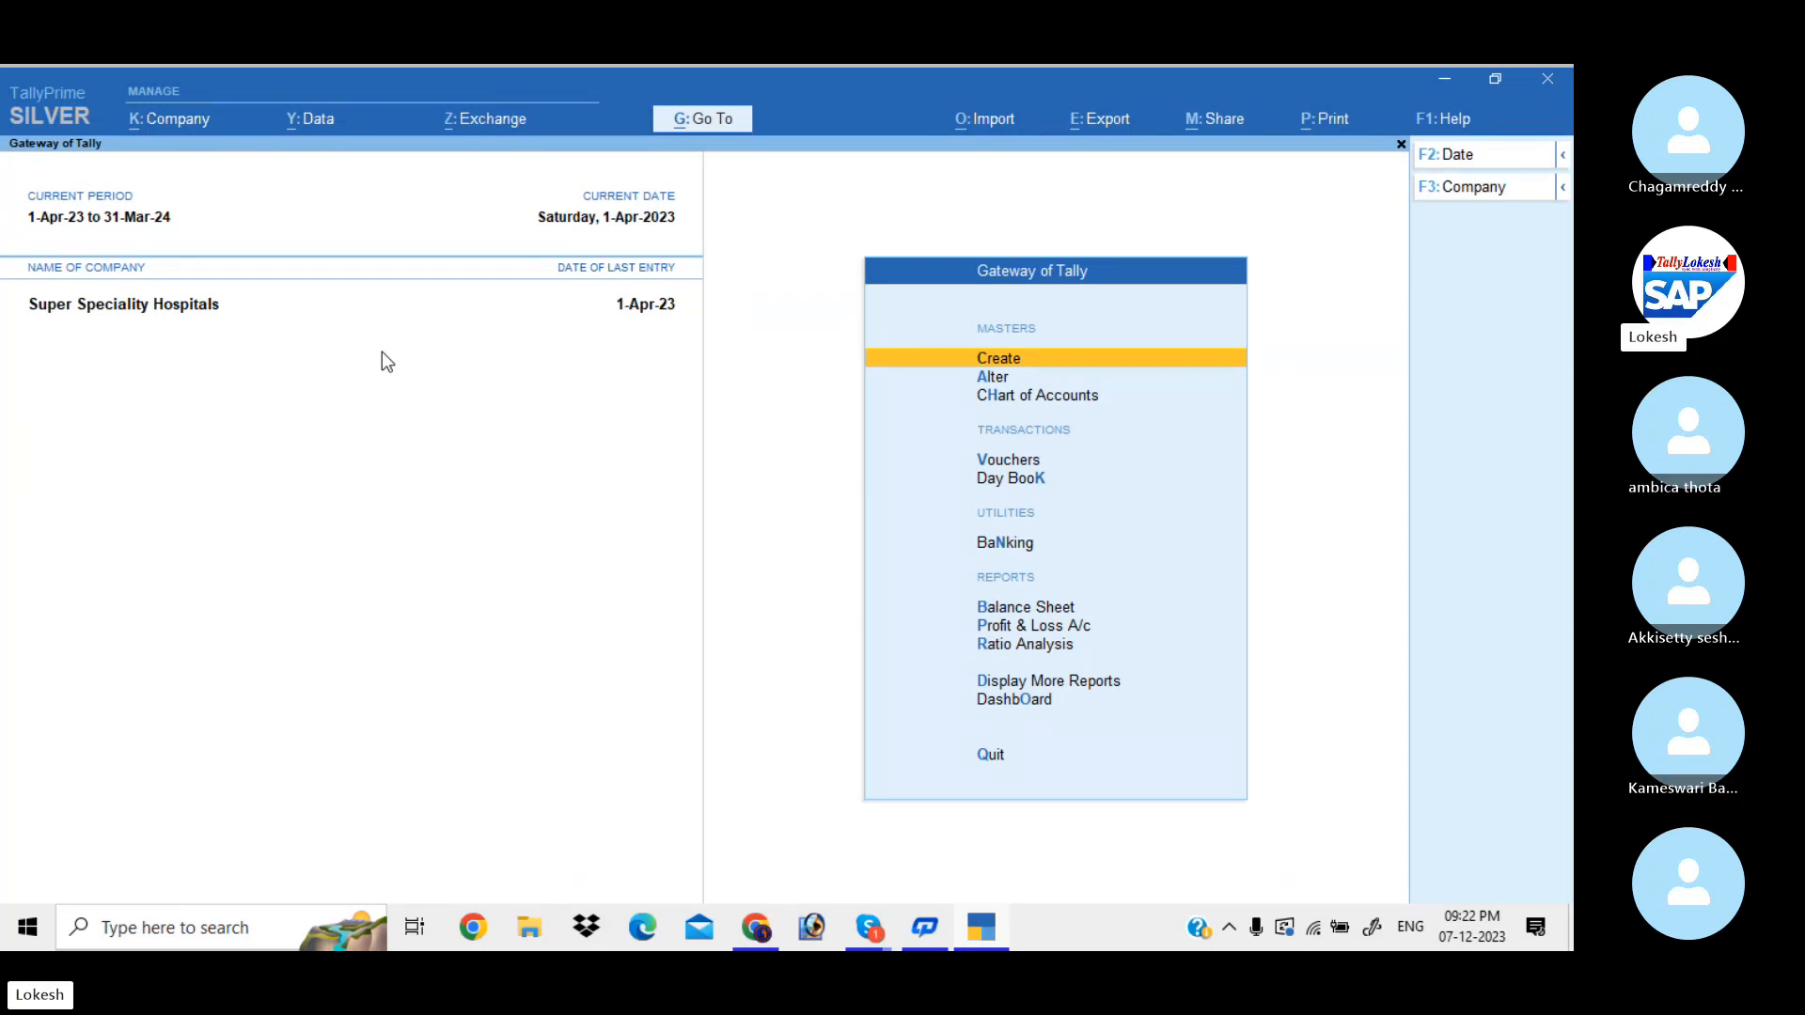
pyautogui.press('Down')
pyautogui.press('Down')
pyautogui.press('Down')
pyautogui.press('Down')
pyautogui.press('Down')
pyautogui.press('Down')
pyautogui.press('Down')
pyautogui.press('Down')
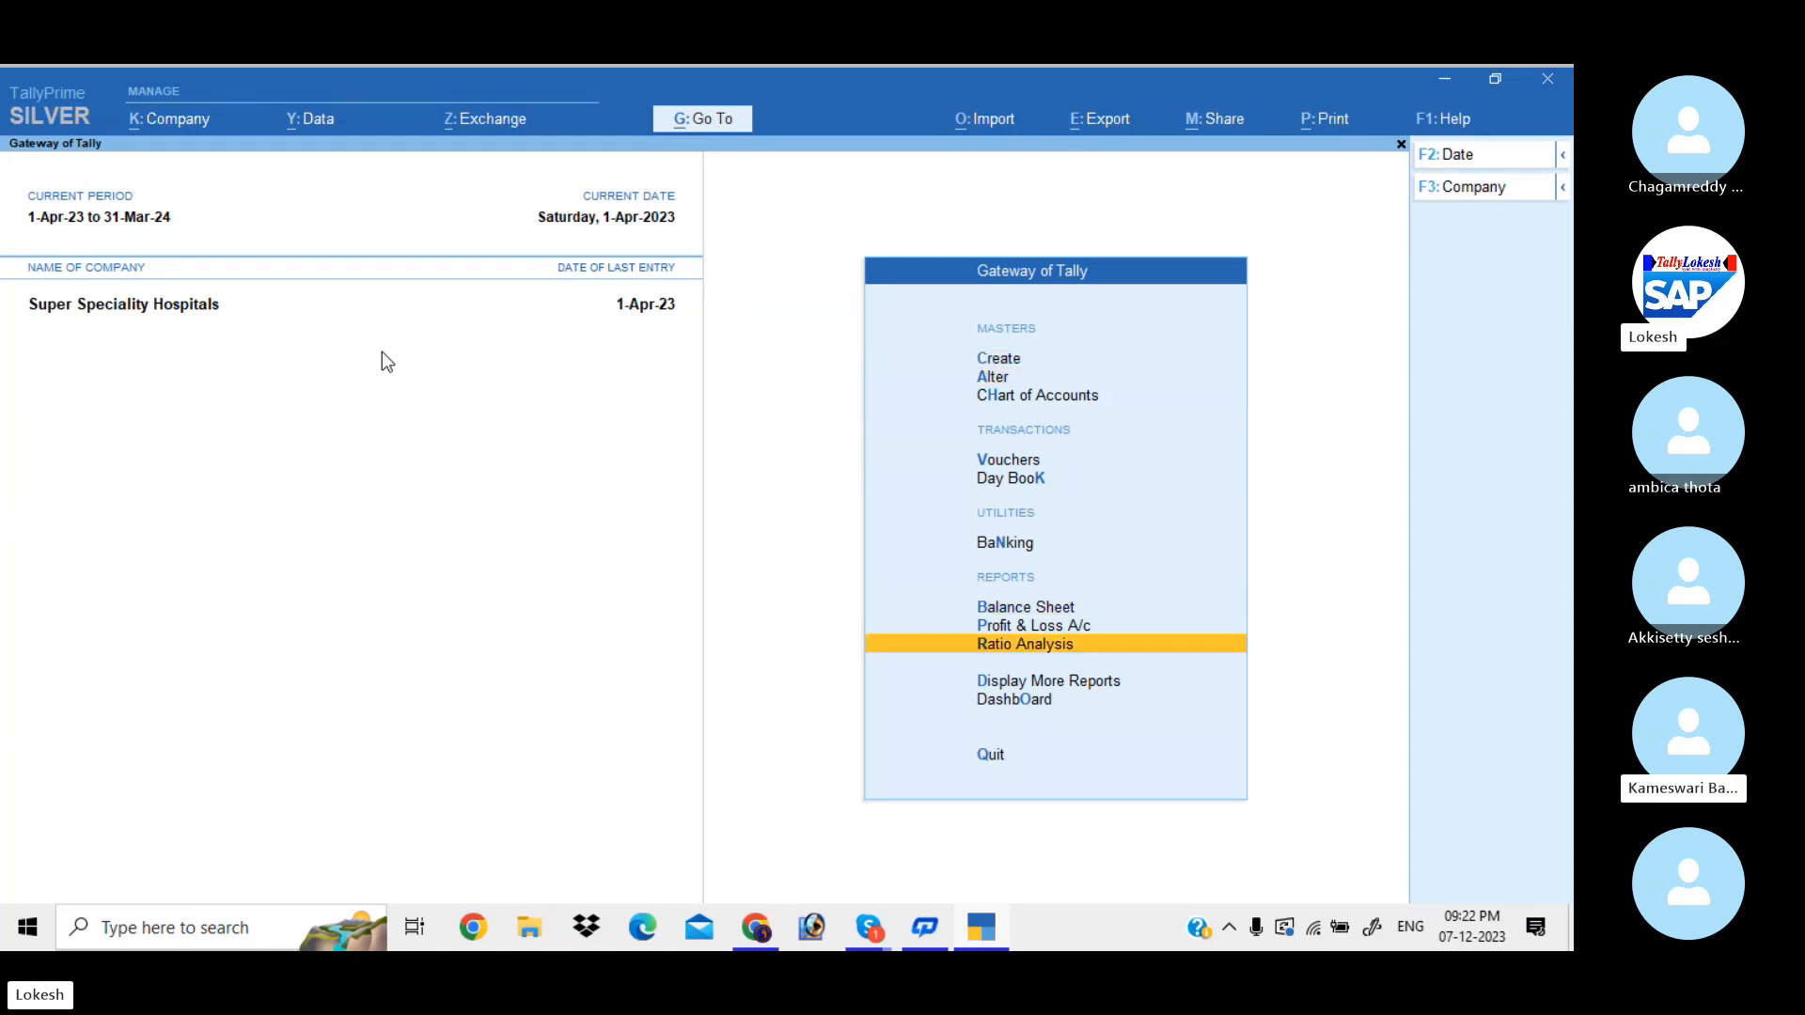
pyautogui.press('Down')
pyautogui.press('Down')
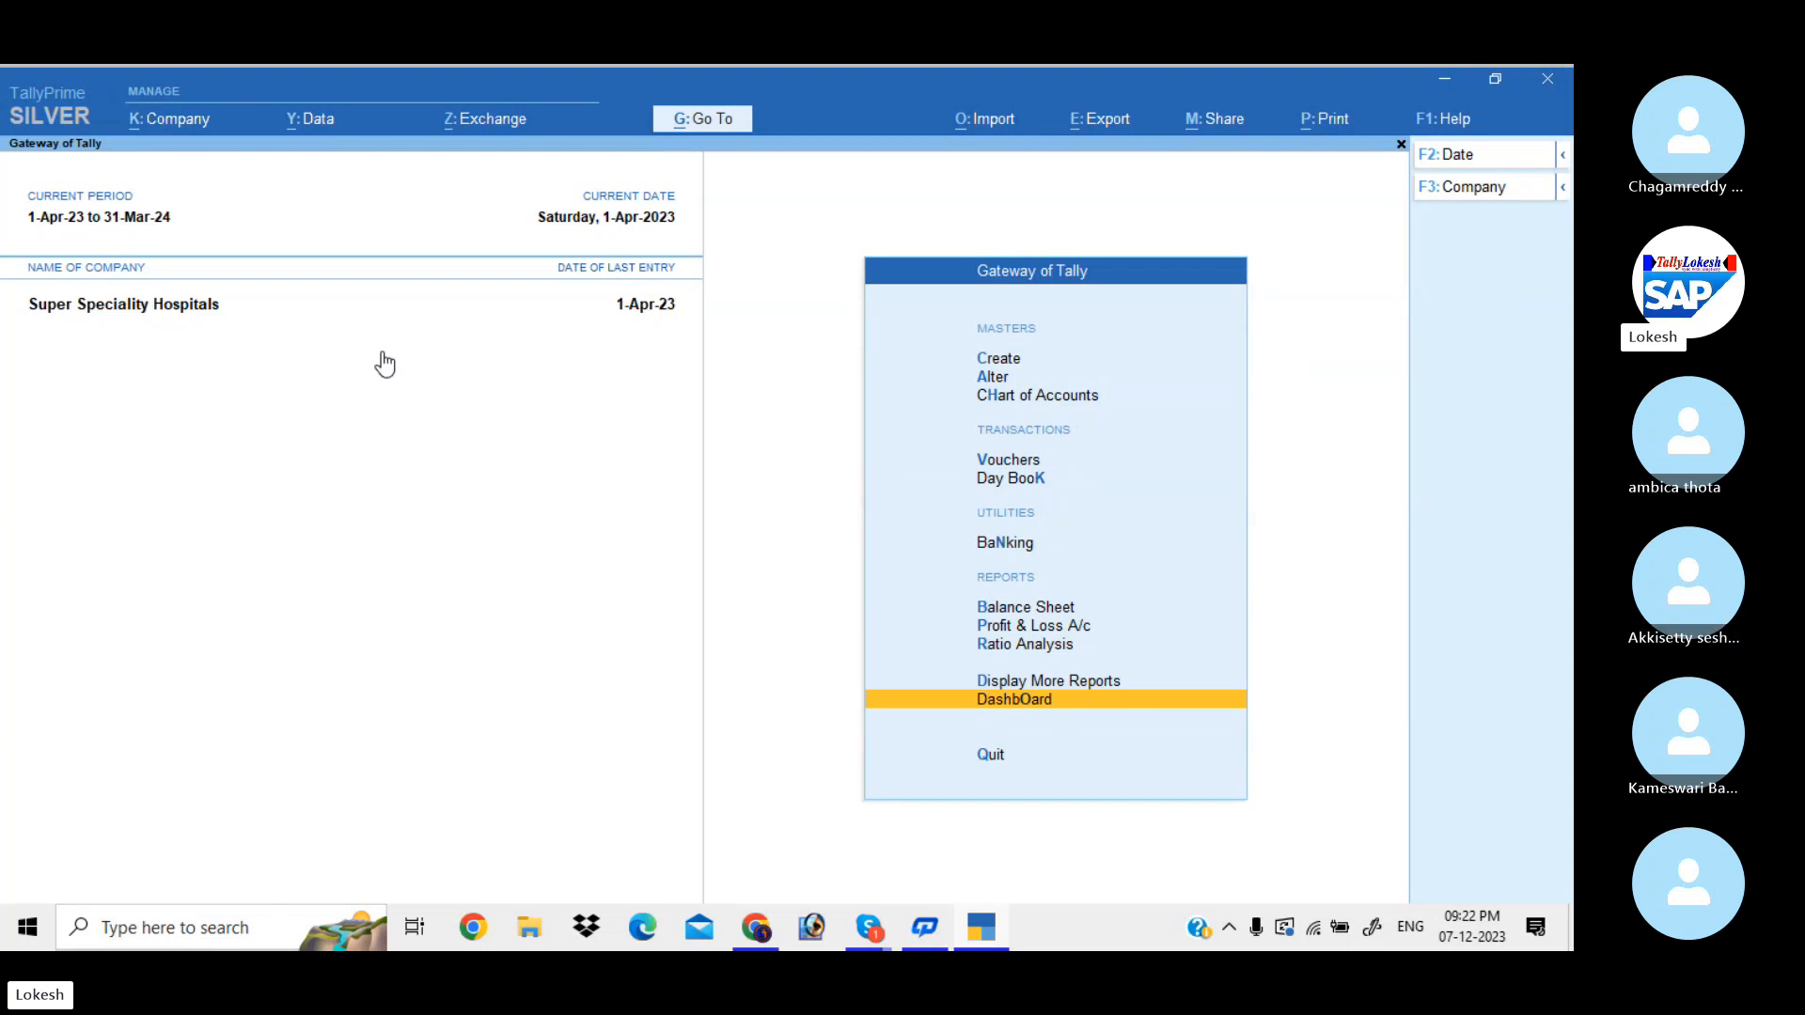
pyautogui.press('Return')
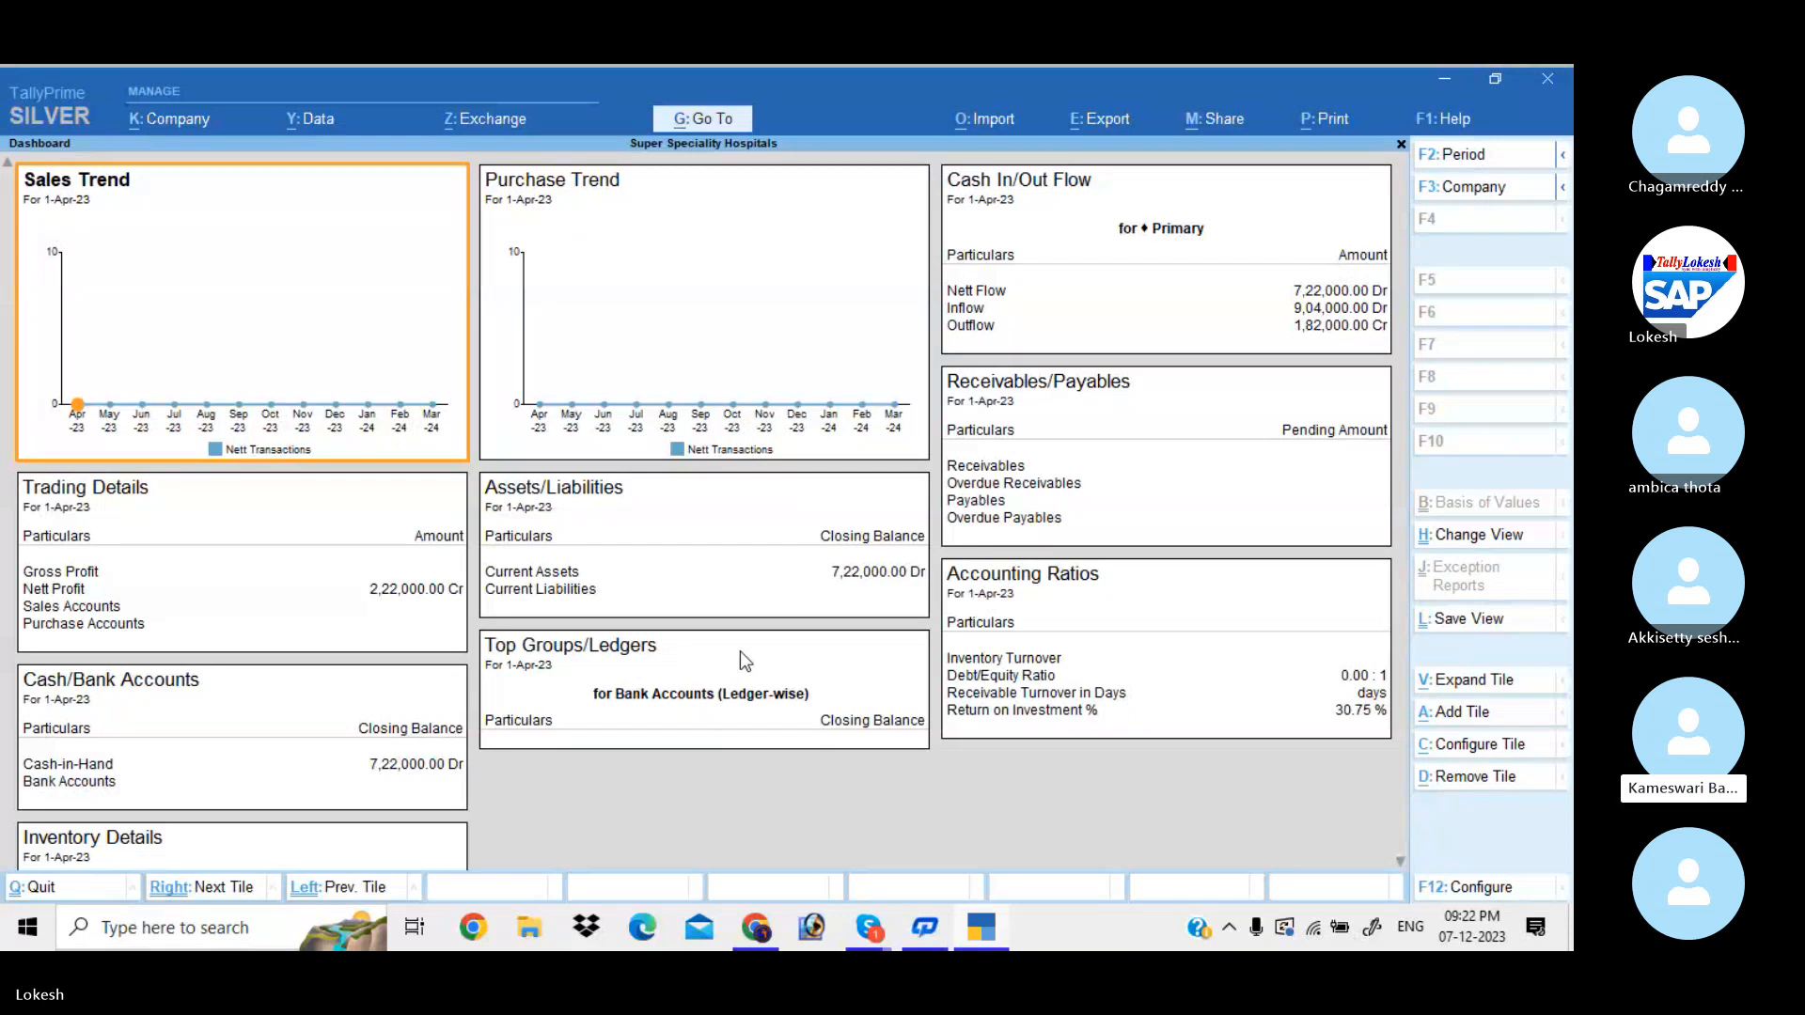
pyautogui.press('Escape')
# Step: View the Balance Sheet in detailed format, examining the breakdown under Capital Account and Current Assets, and close the report
pyautogui.press('Up')
pyautogui.press('Up')
pyautogui.press('Up')
pyautogui.press('Up')
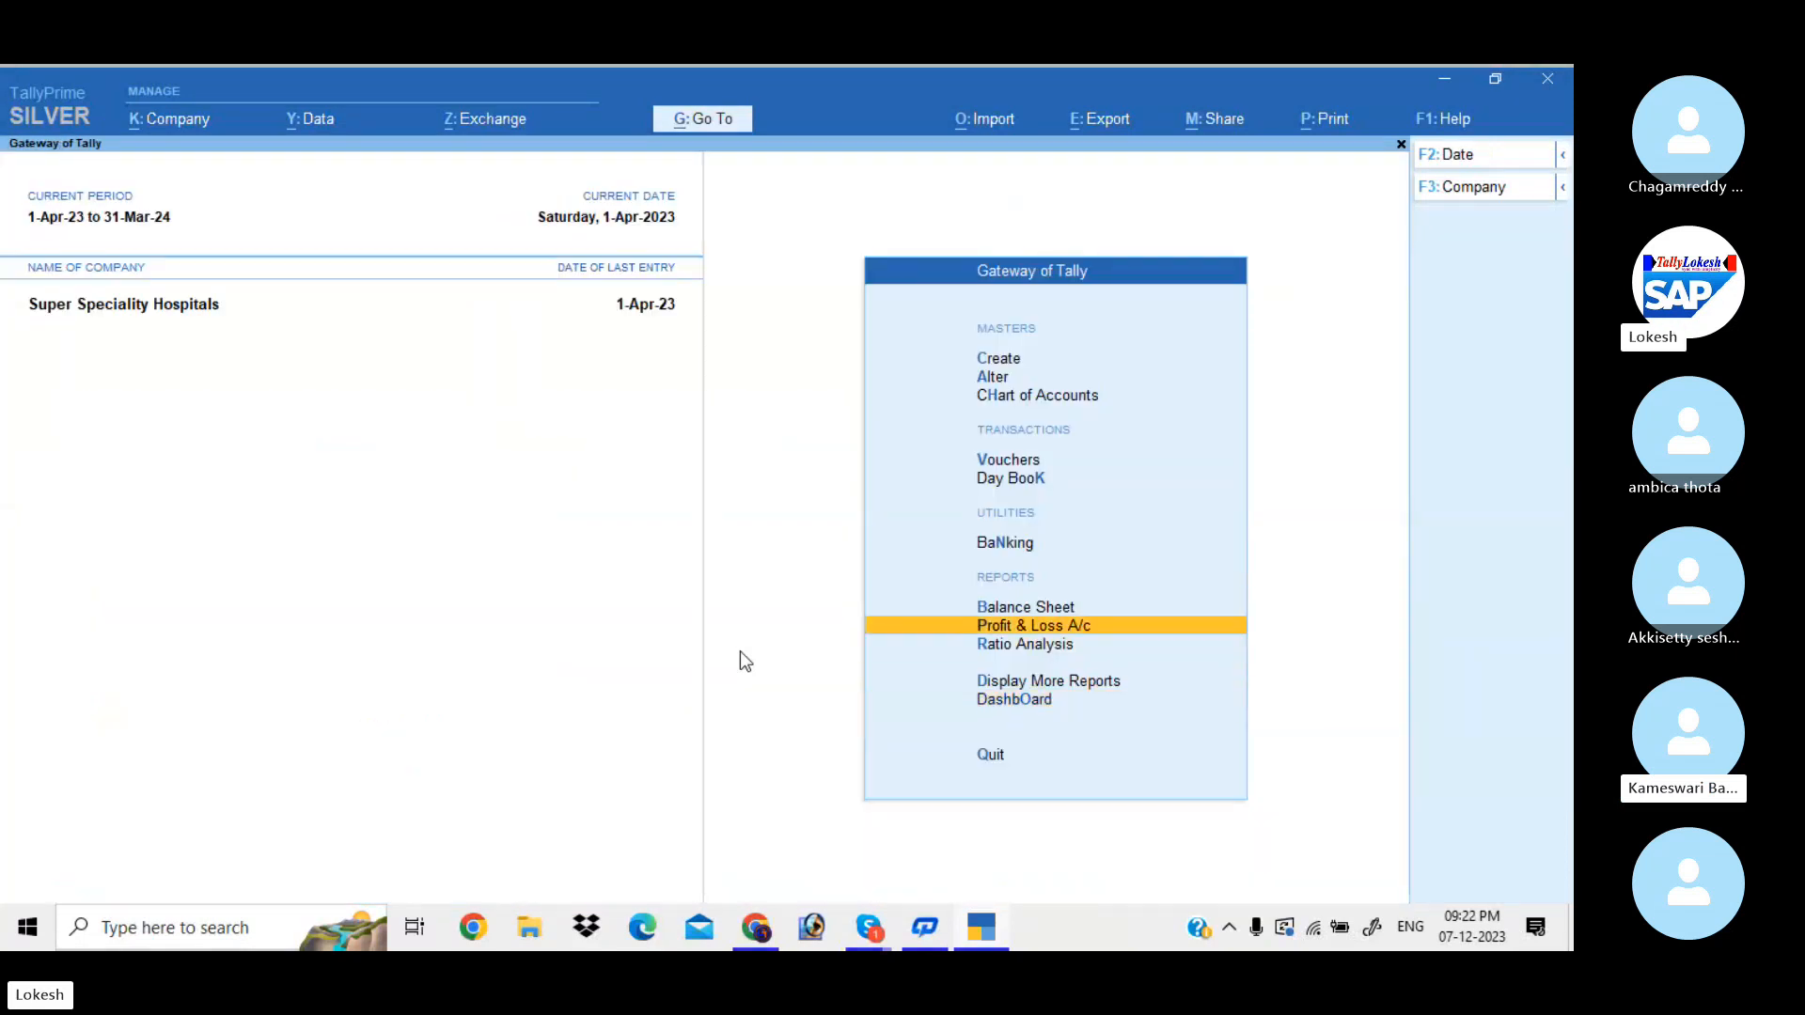
pyautogui.press('Return')
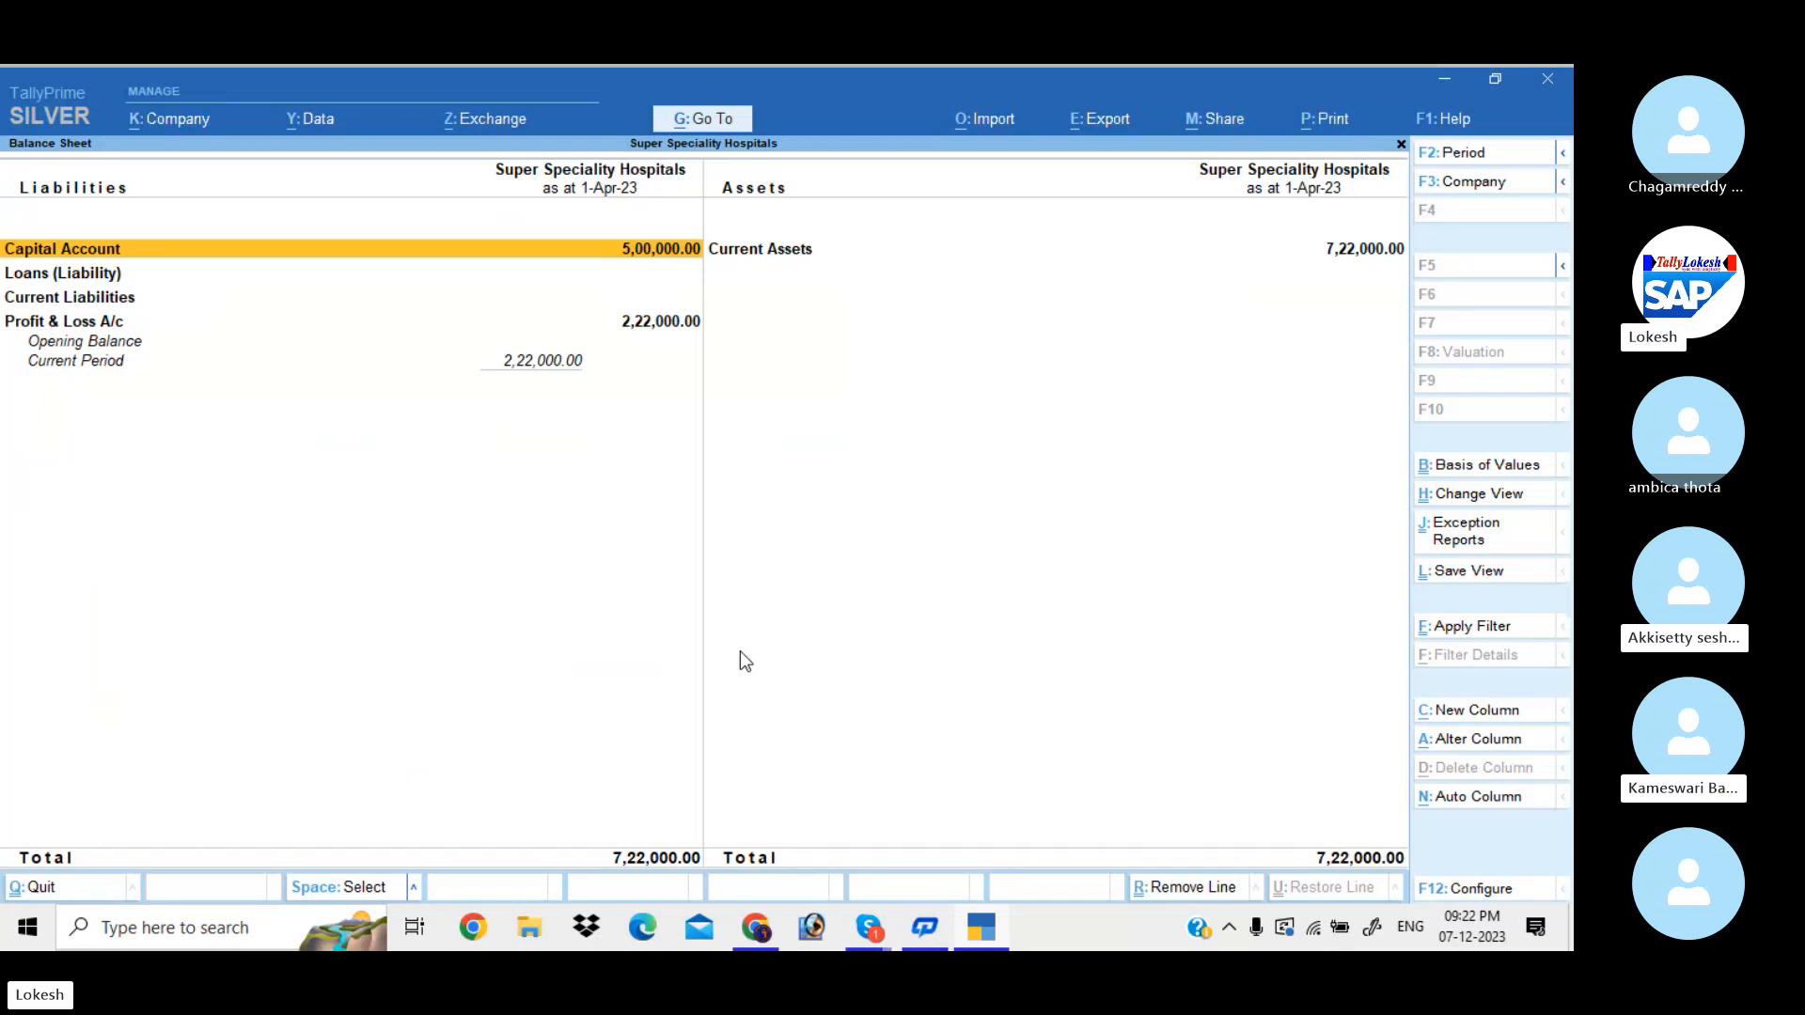
pyautogui.hotkey('alt', 'F5')
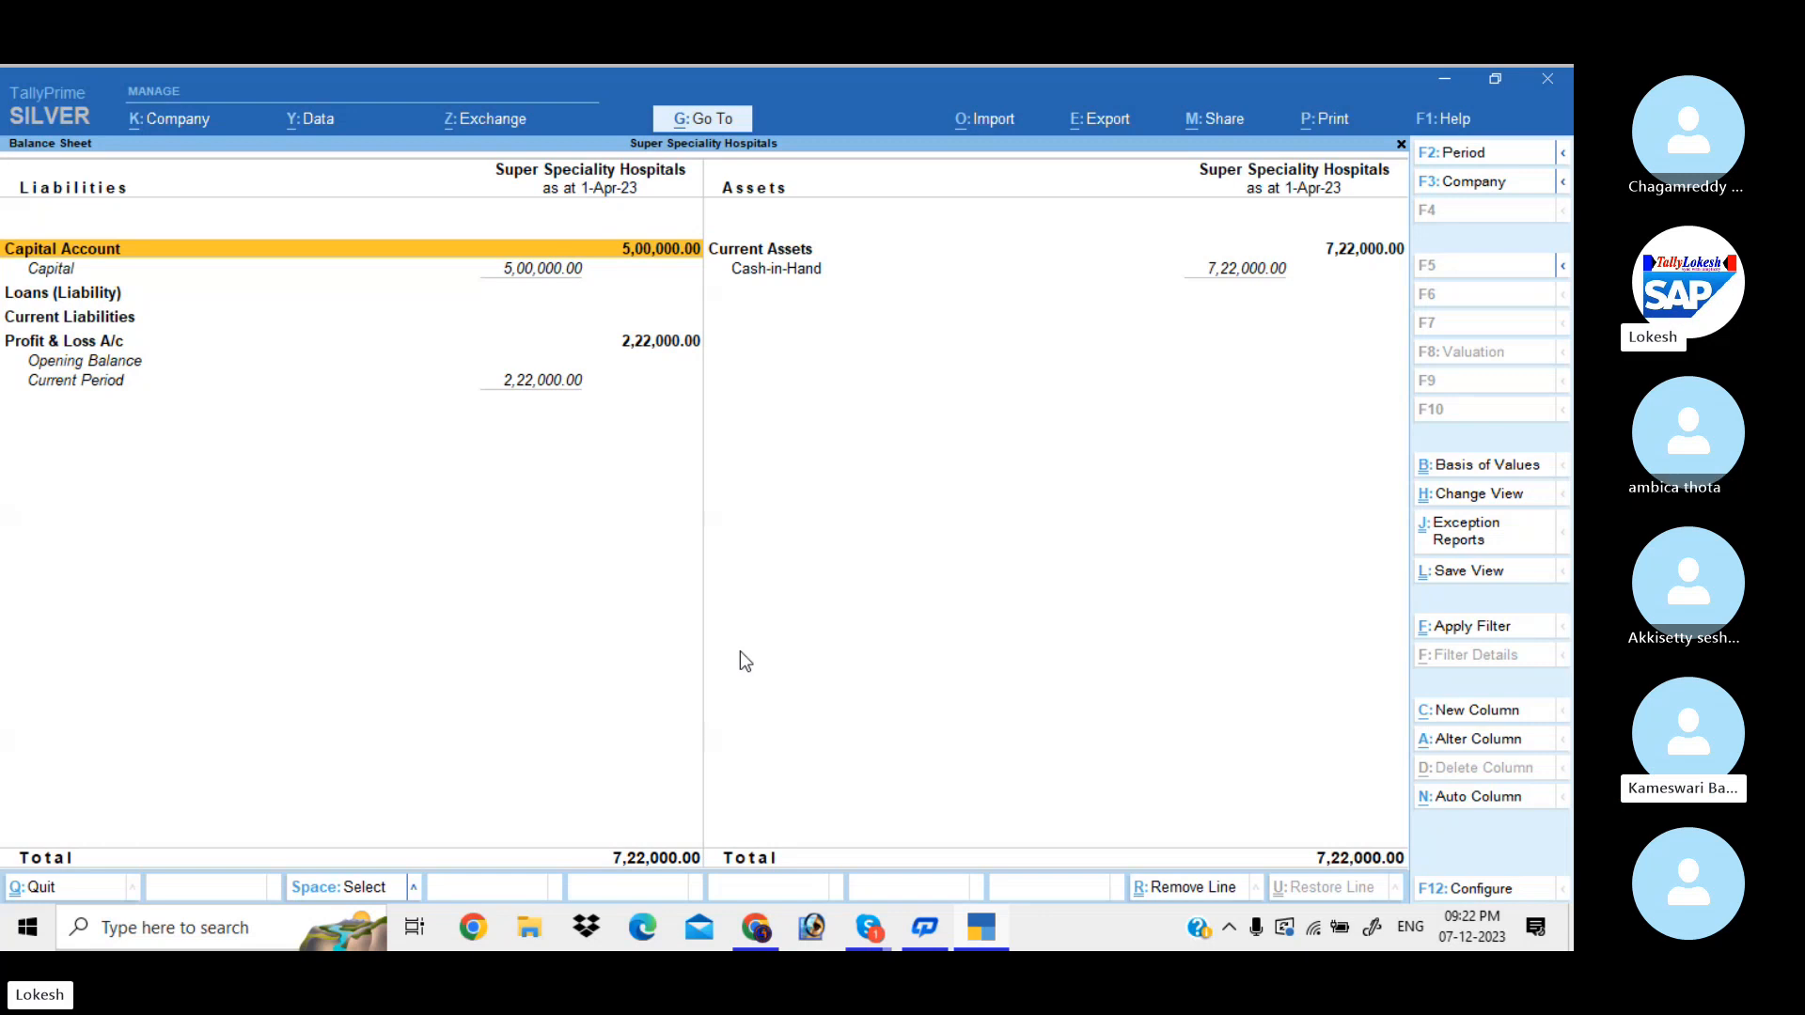
pyautogui.press('Right')
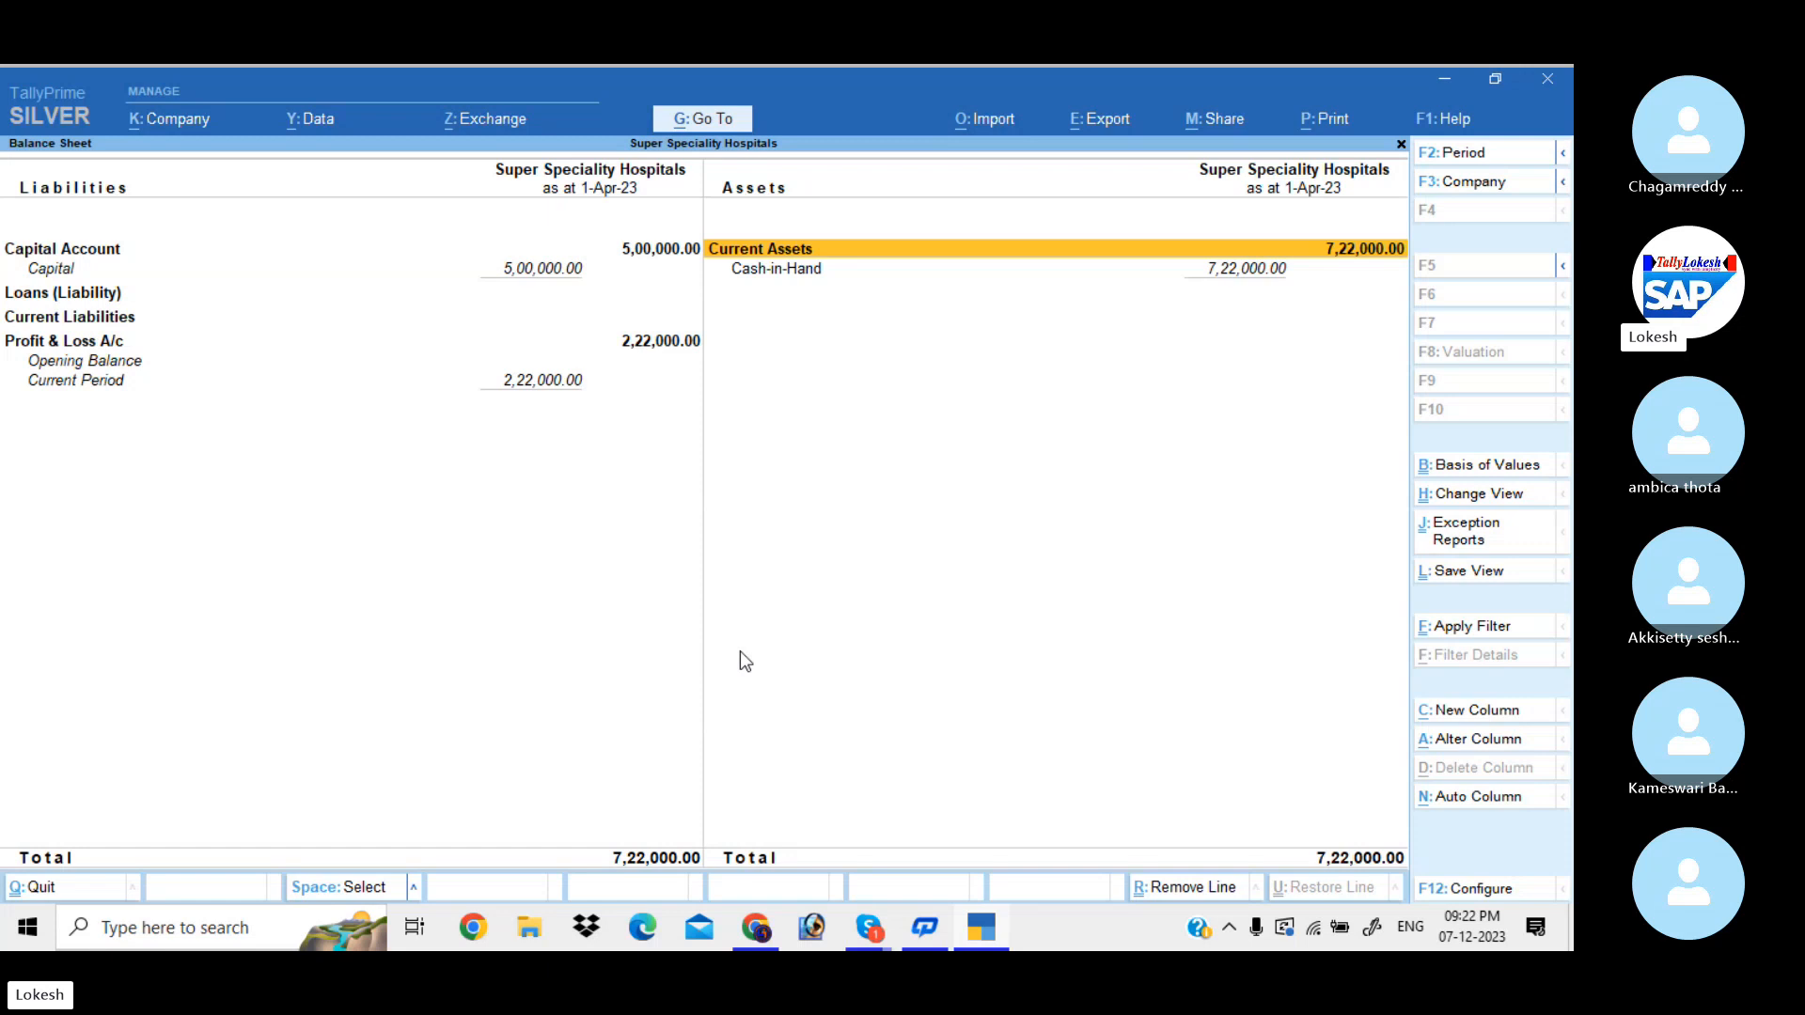
pyautogui.press('Escape')
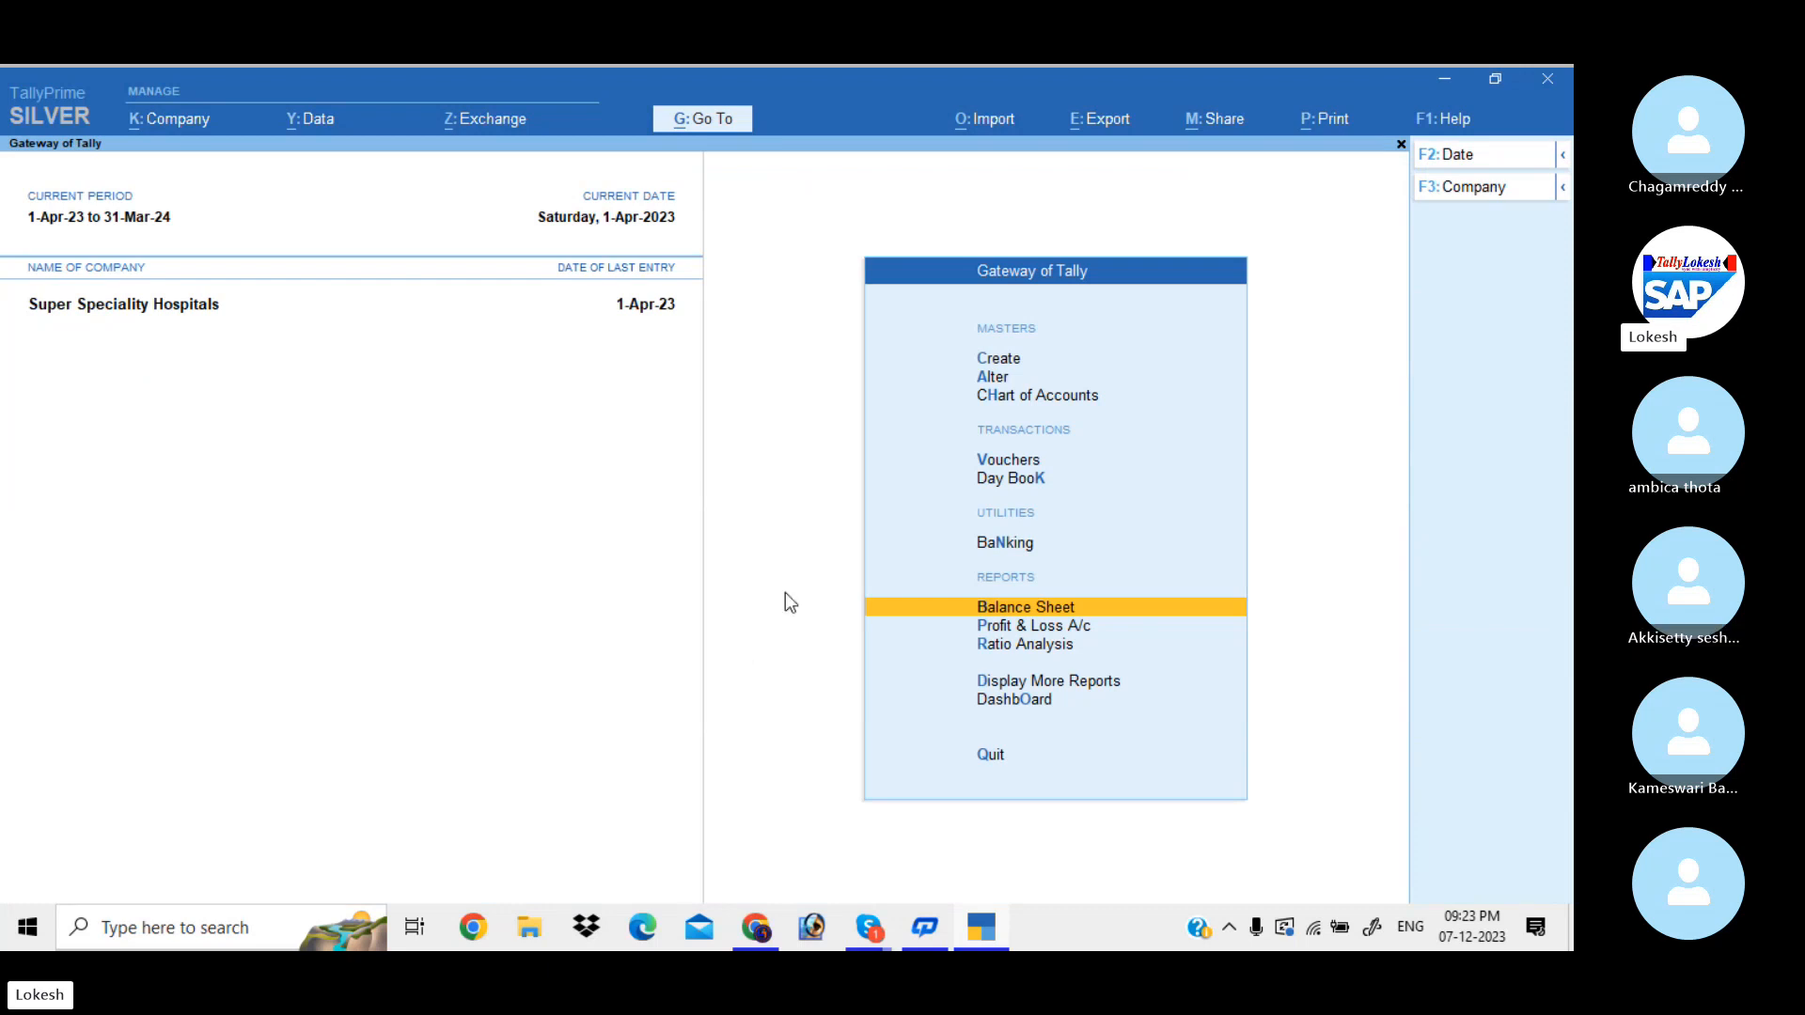
# Step: Switch to the Skype window showing the ongoing group call
pyautogui.moveTo(869, 928)
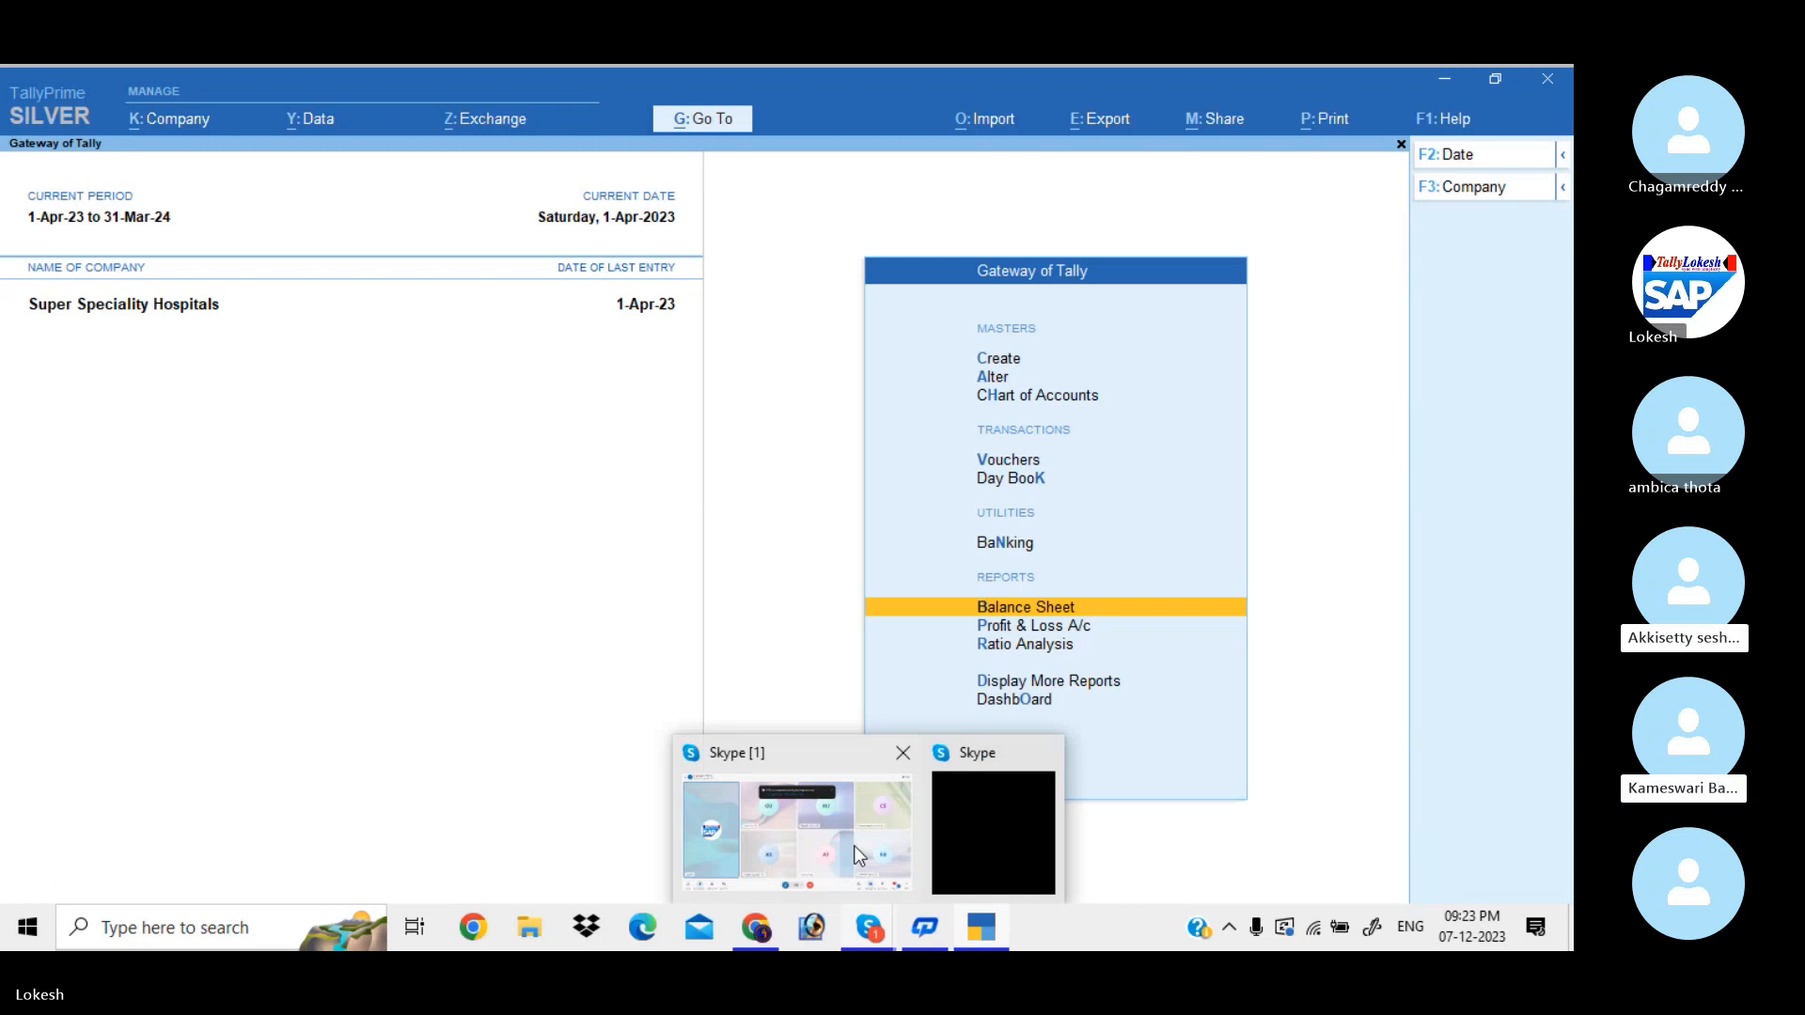
pyautogui.click(853, 845)
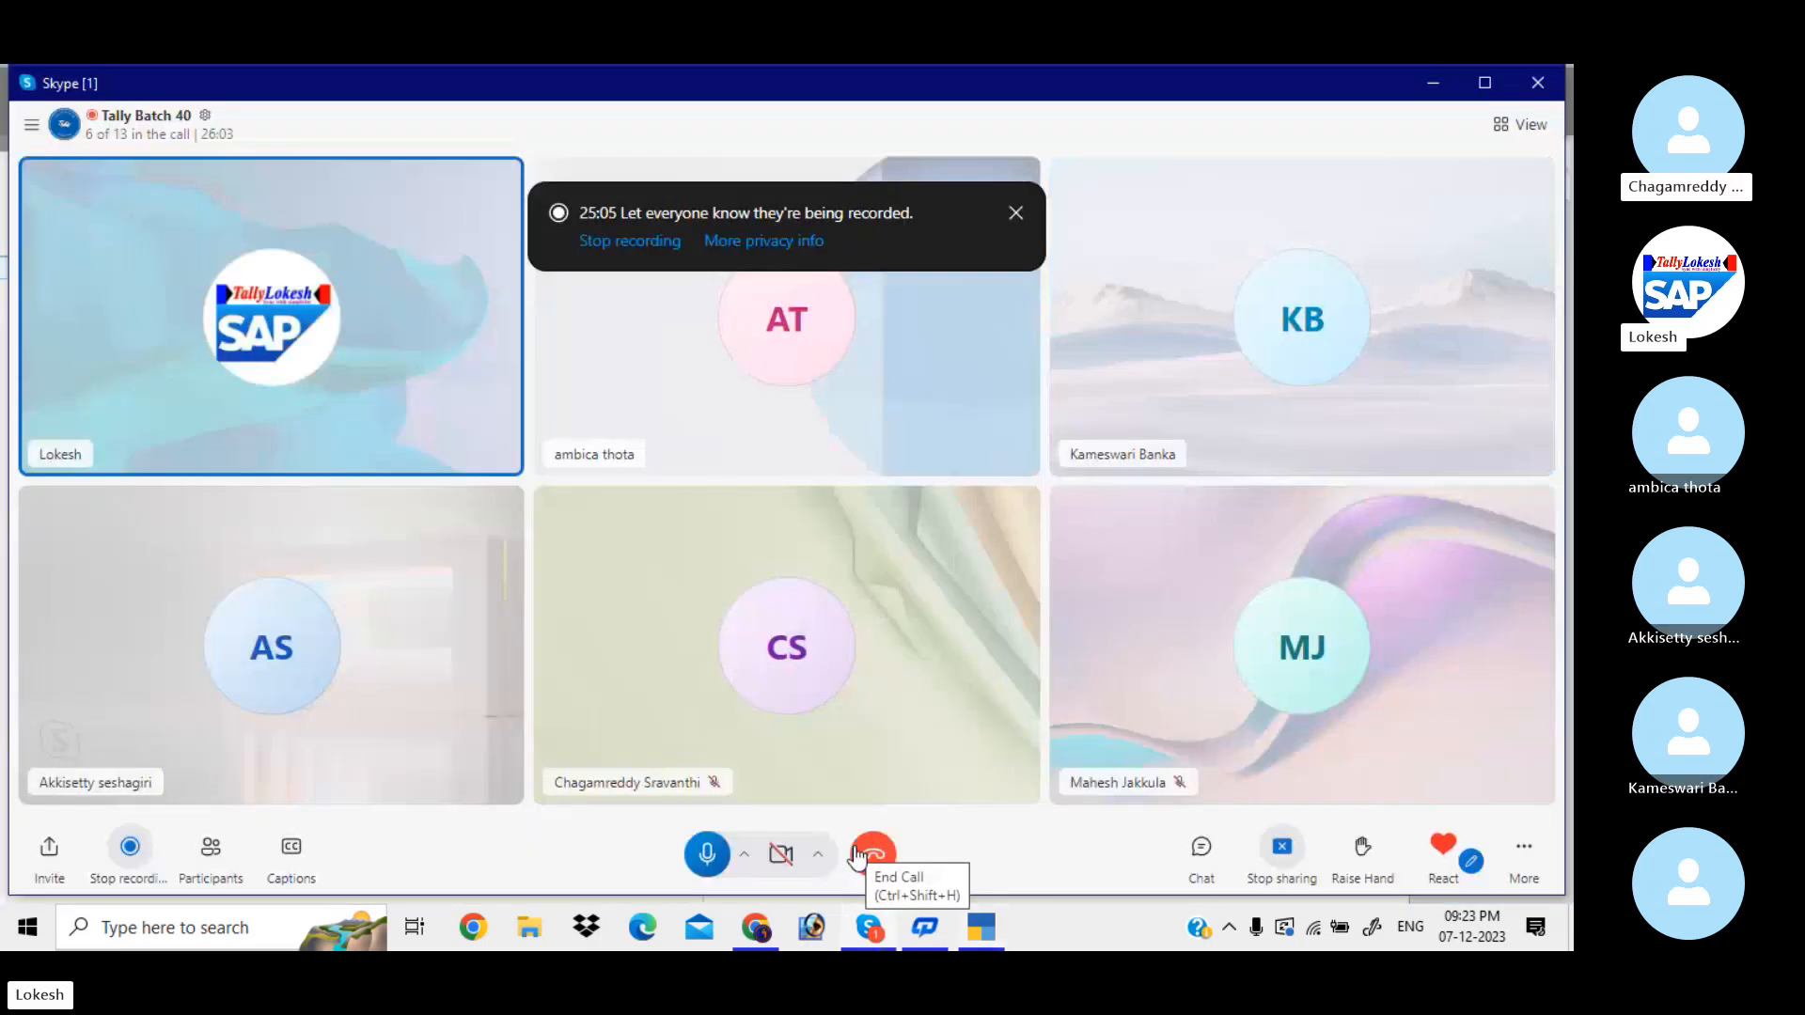